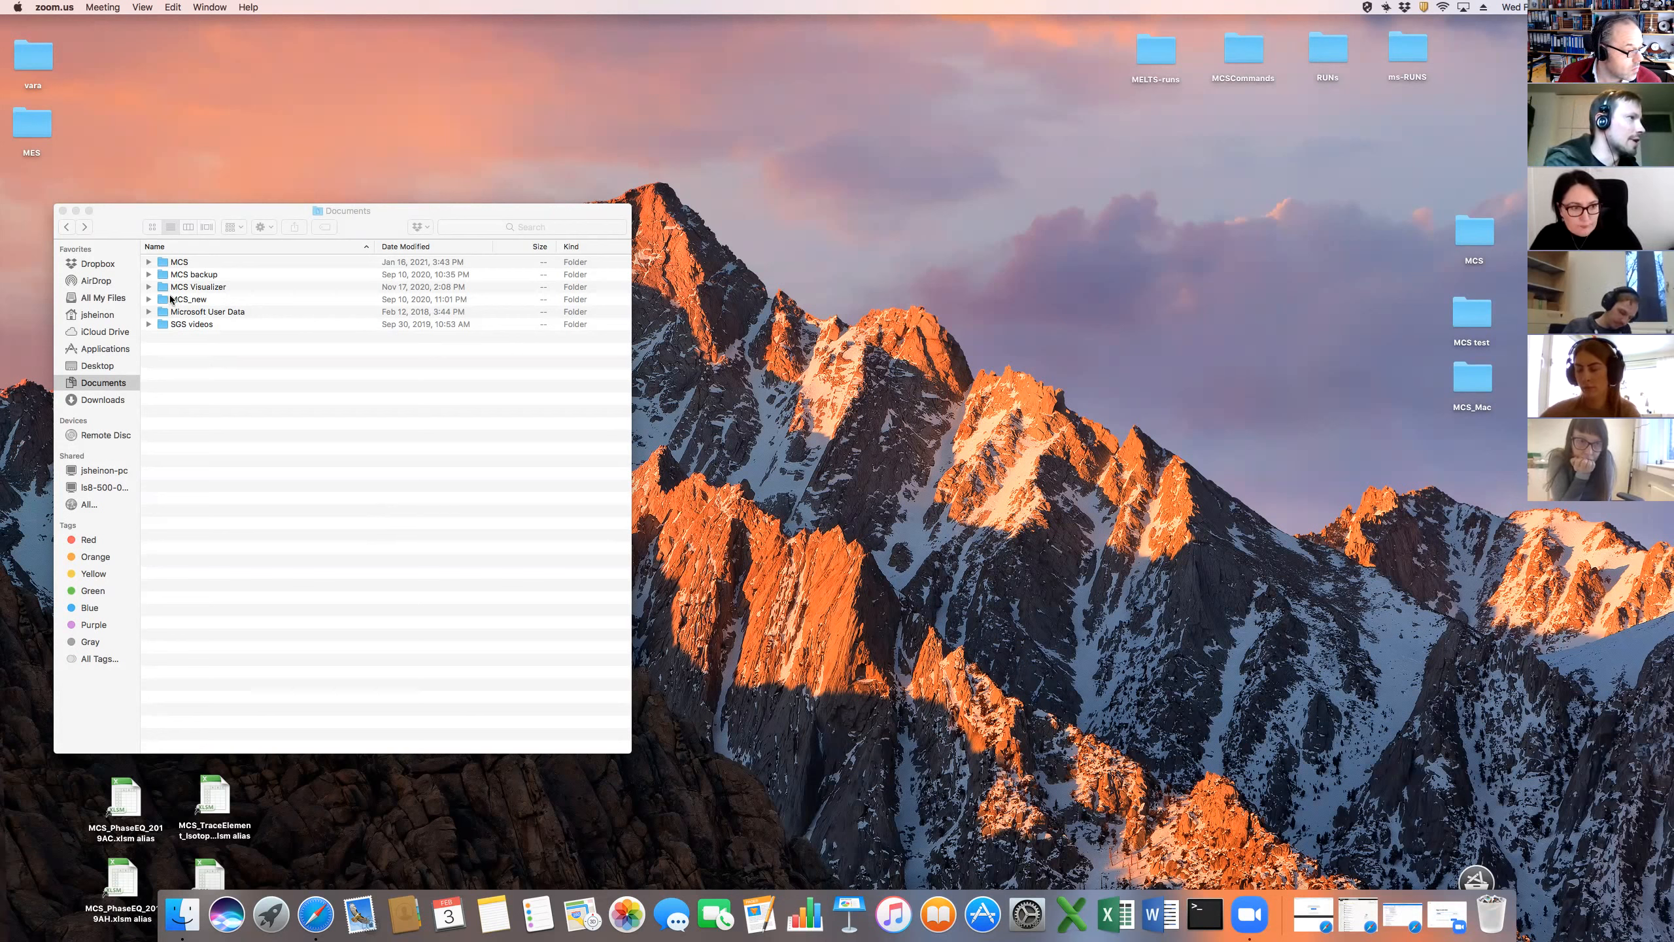
Open the MES_R2AFC_input.xlsx workbook from the MCS folder in Documents
{"action": "double_click", "coordinate": [176, 262]}
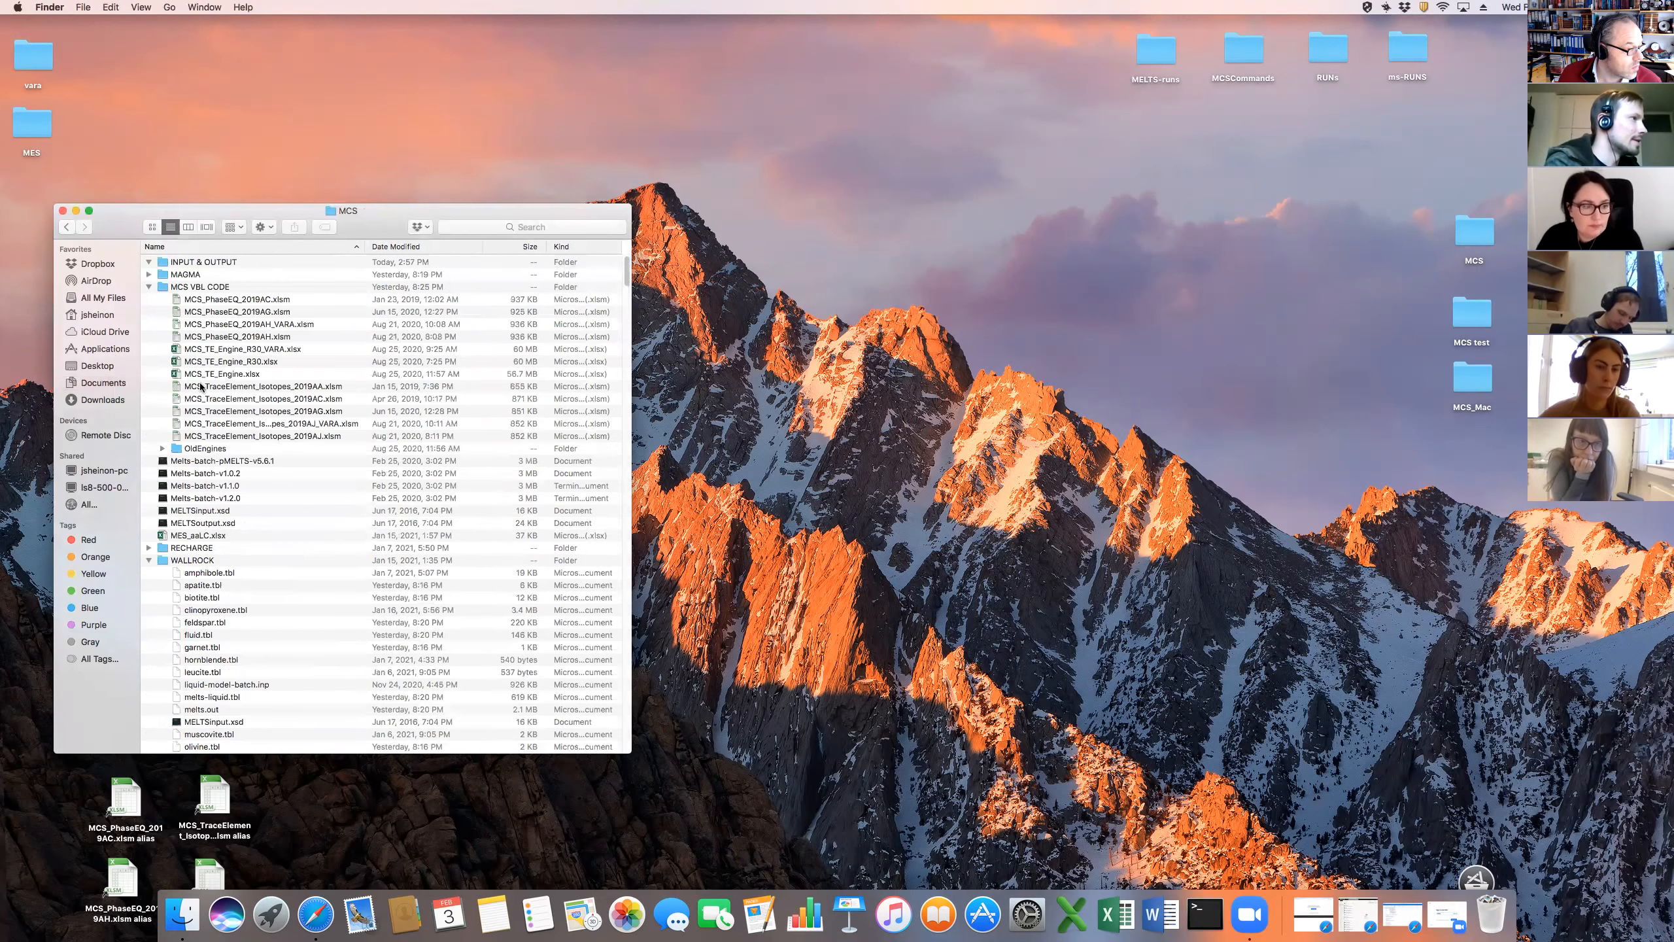
{"action": "scroll", "coordinate": [201, 387], "scroll_direction": "down", "scroll_amount": 10}
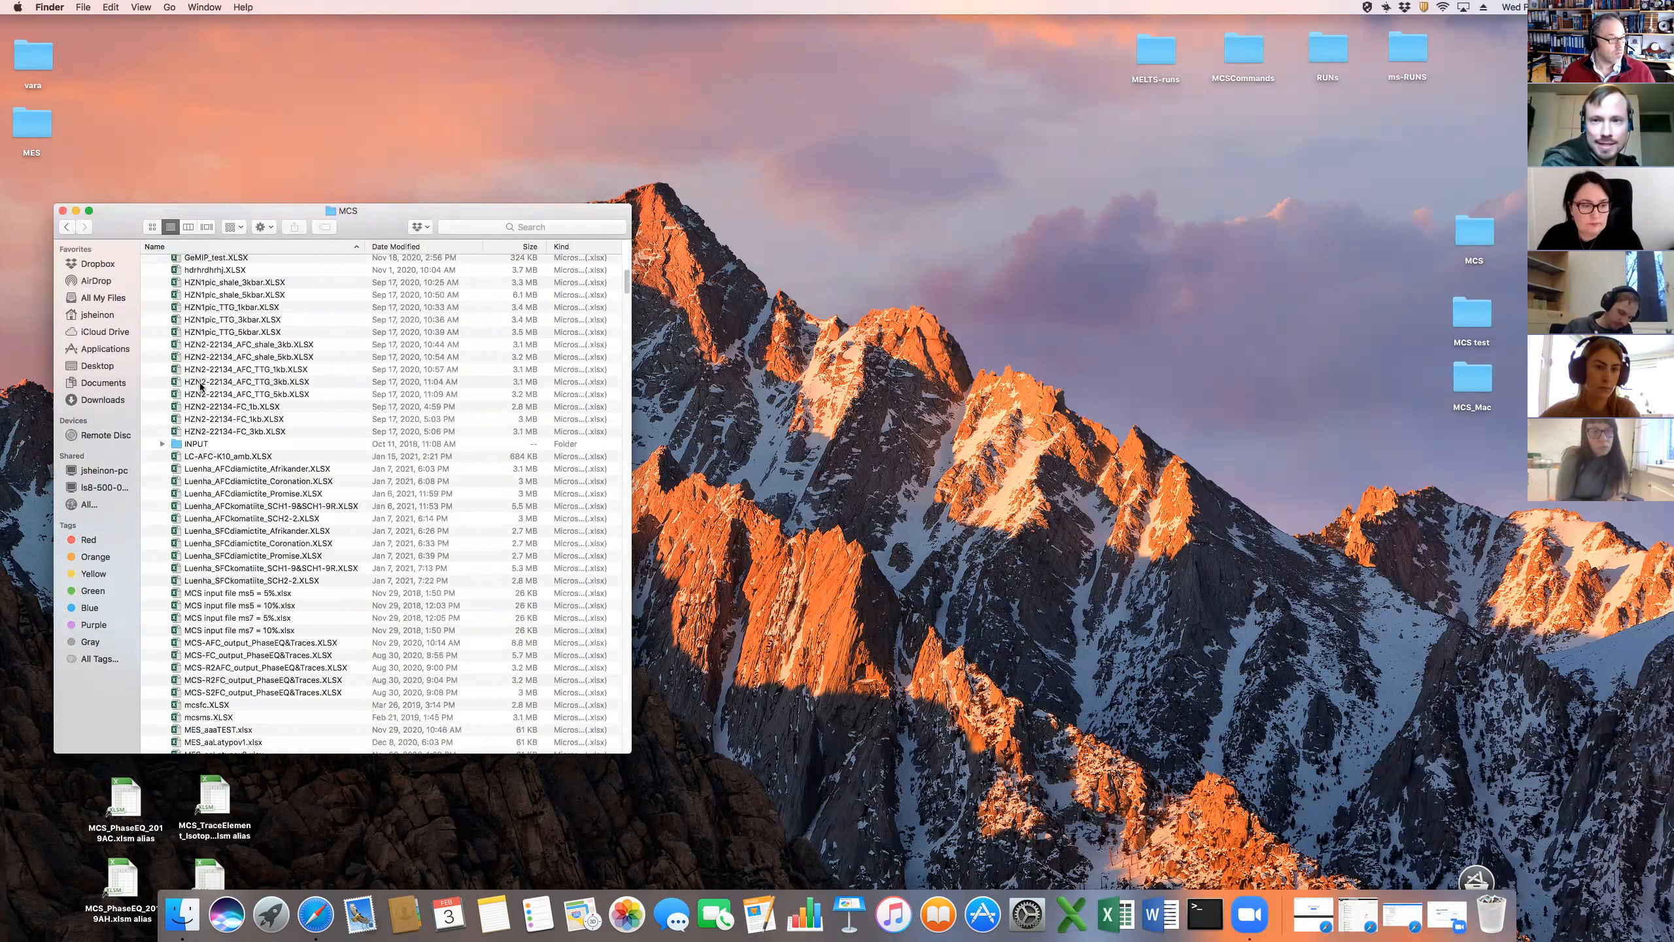
{"action": "scroll", "coordinate": [201, 386], "scroll_direction": "down", "scroll_amount": 2}
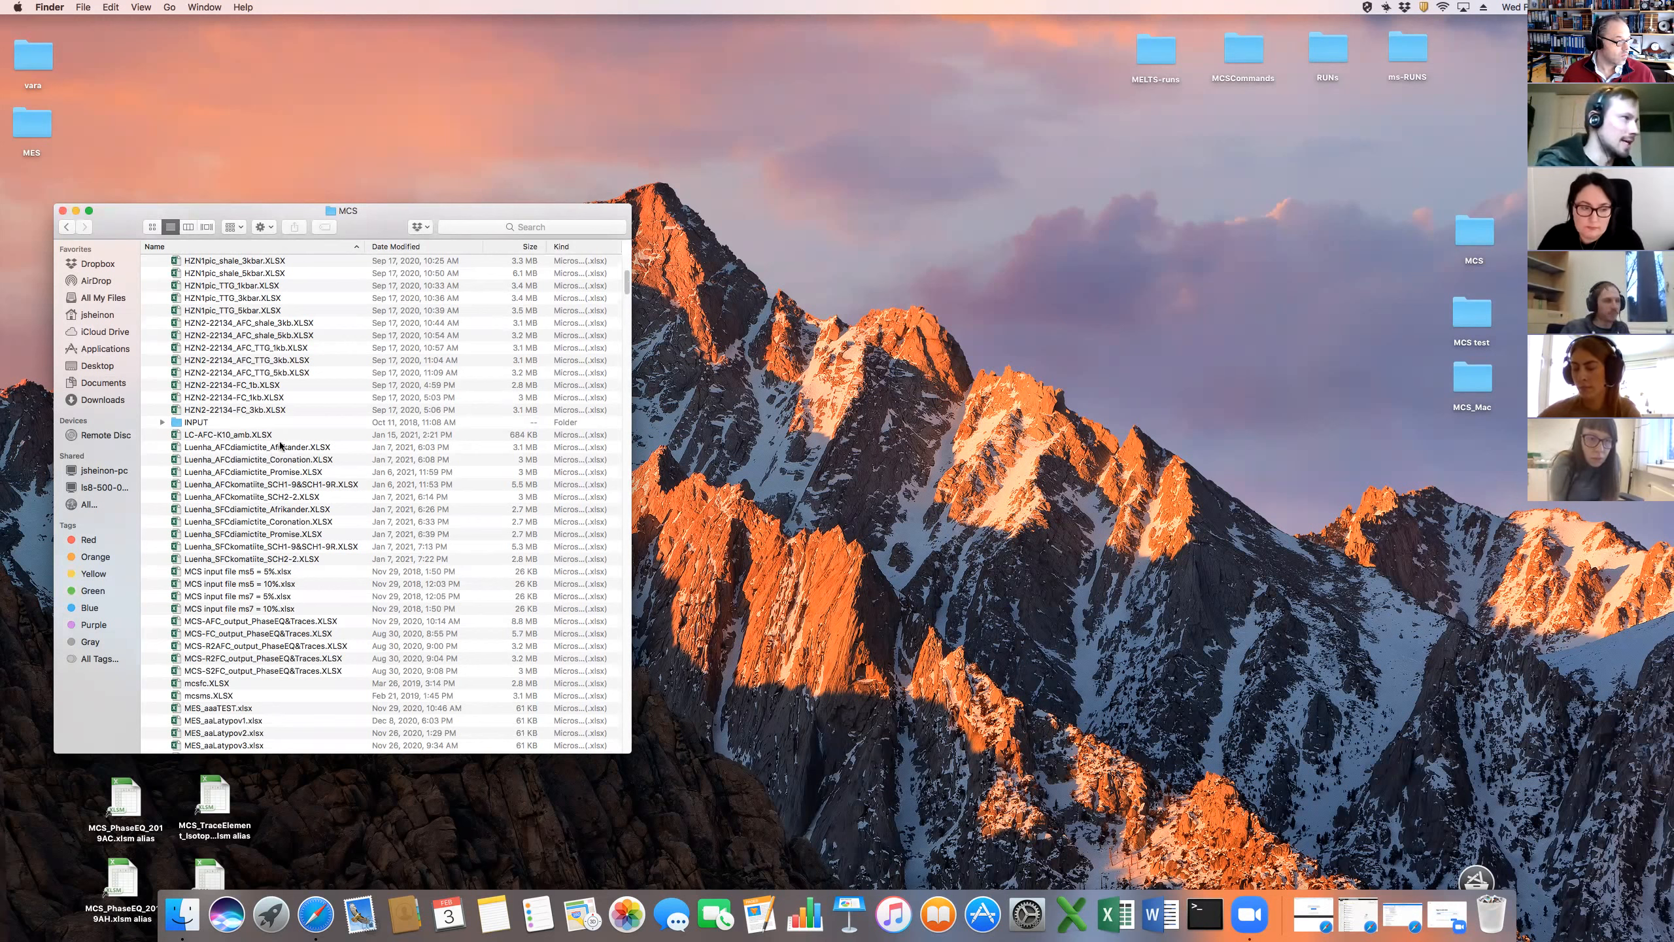
{"action": "scroll", "coordinate": [300, 439], "scroll_direction": "down", "scroll_amount": 1}
{"action": "scroll", "coordinate": [300, 439], "scroll_direction": "down", "scroll_amount": 10}
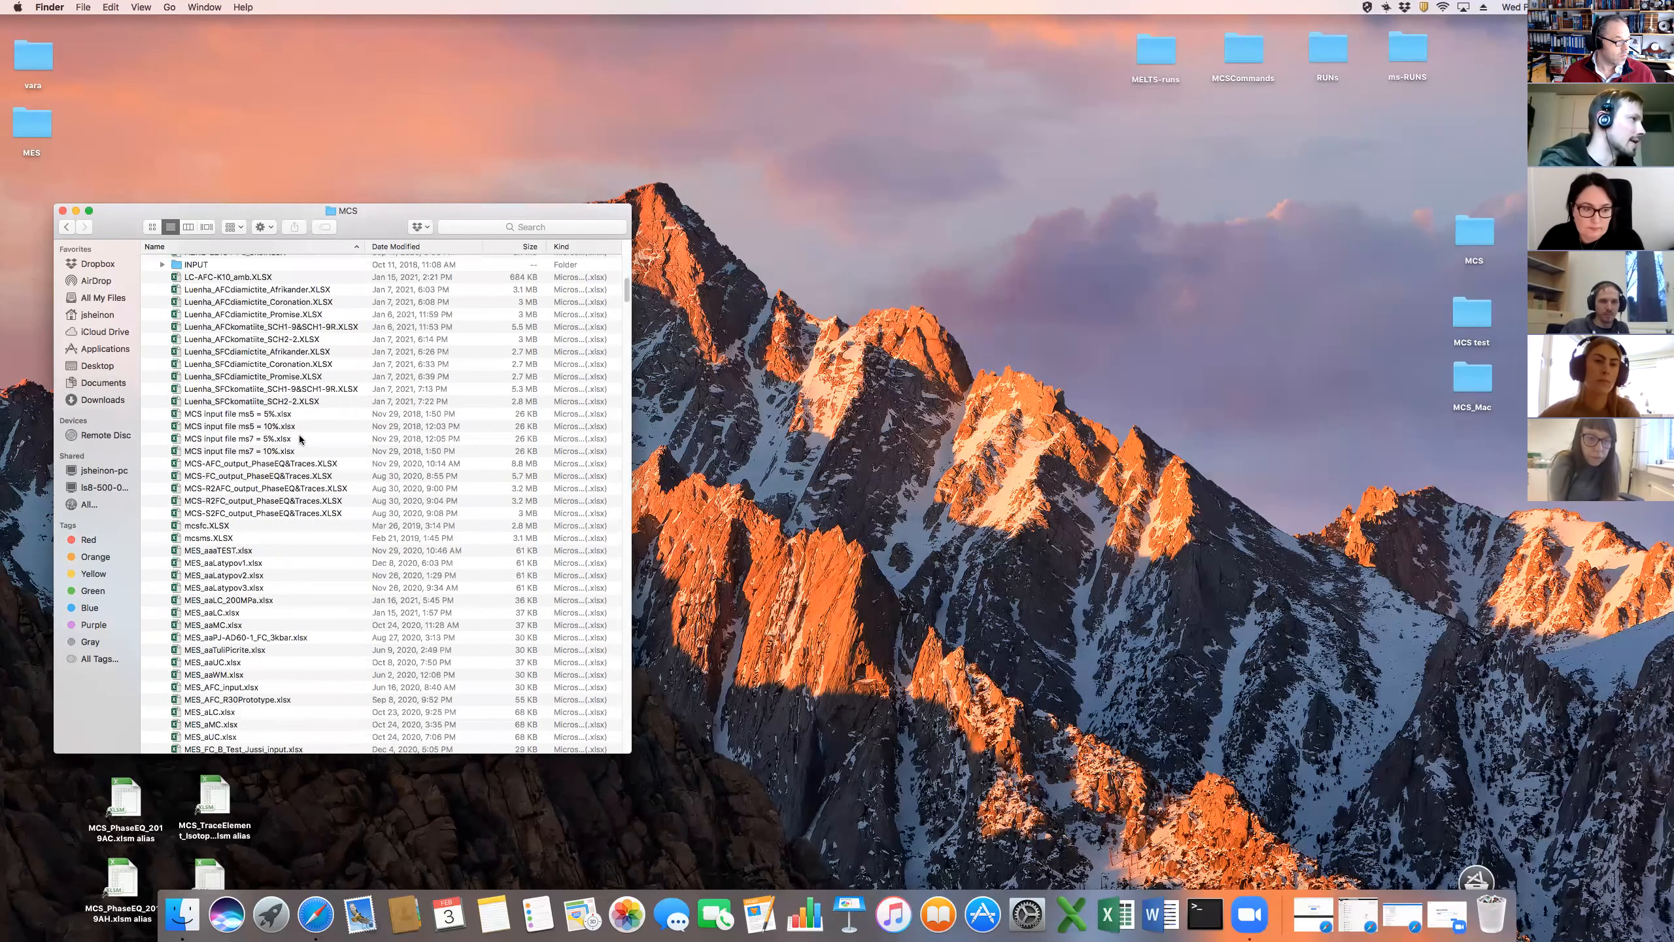
{"action": "scroll", "coordinate": [300, 439], "scroll_direction": "down", "scroll_amount": 6}
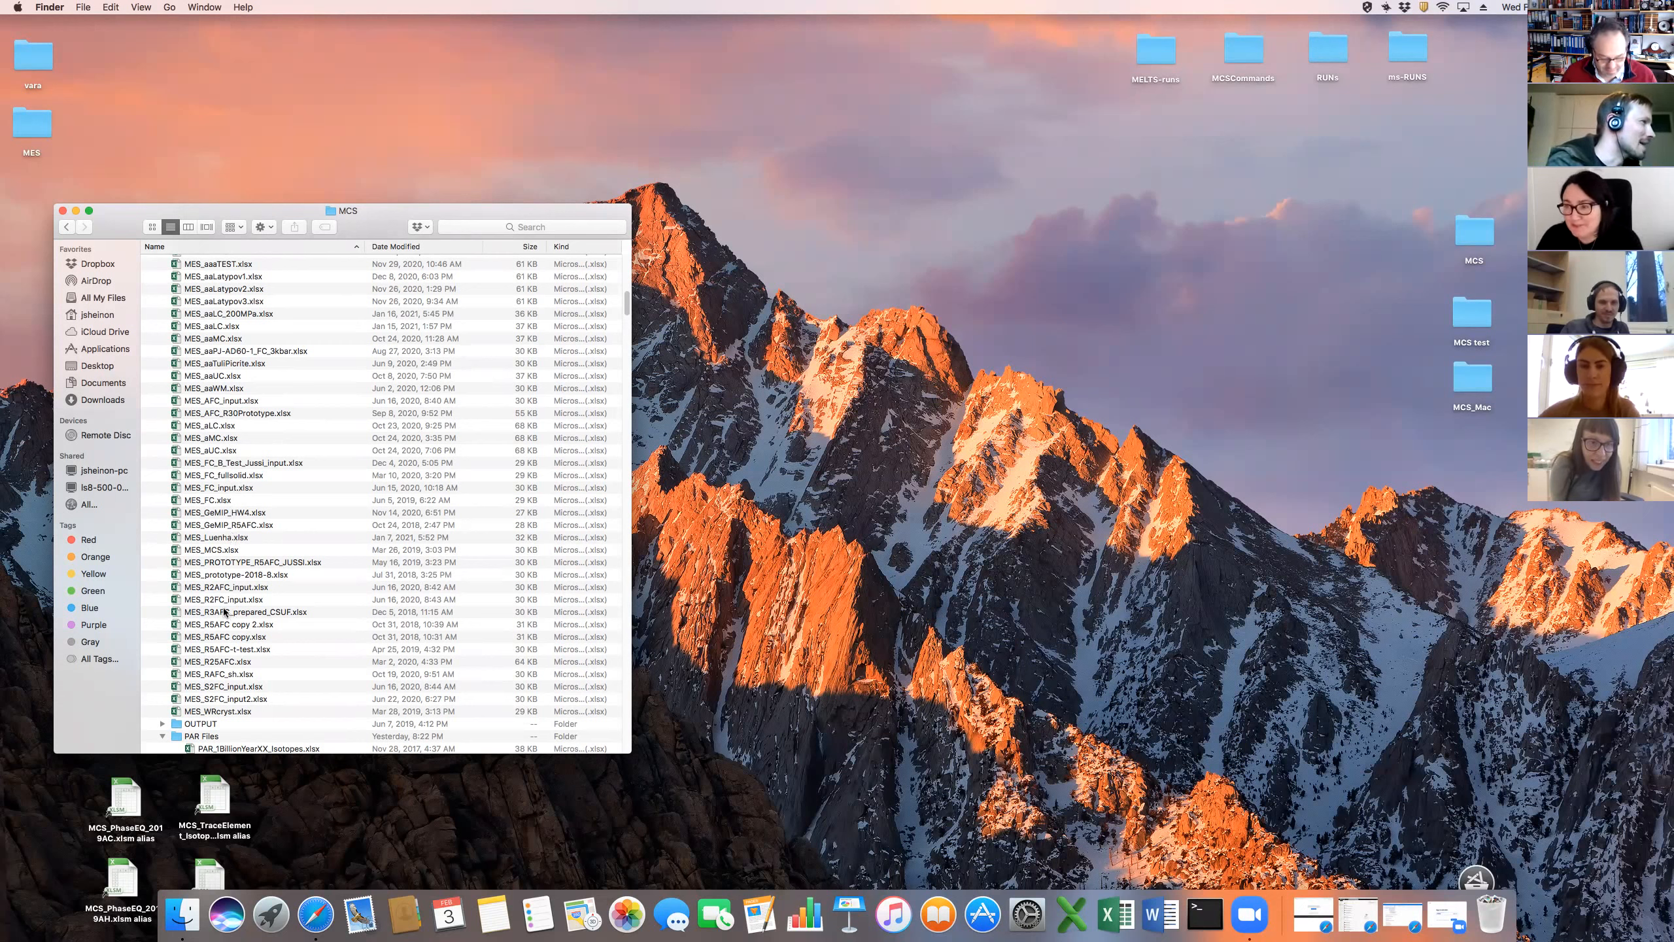
{"action": "left_click", "coordinate": [211, 591]}
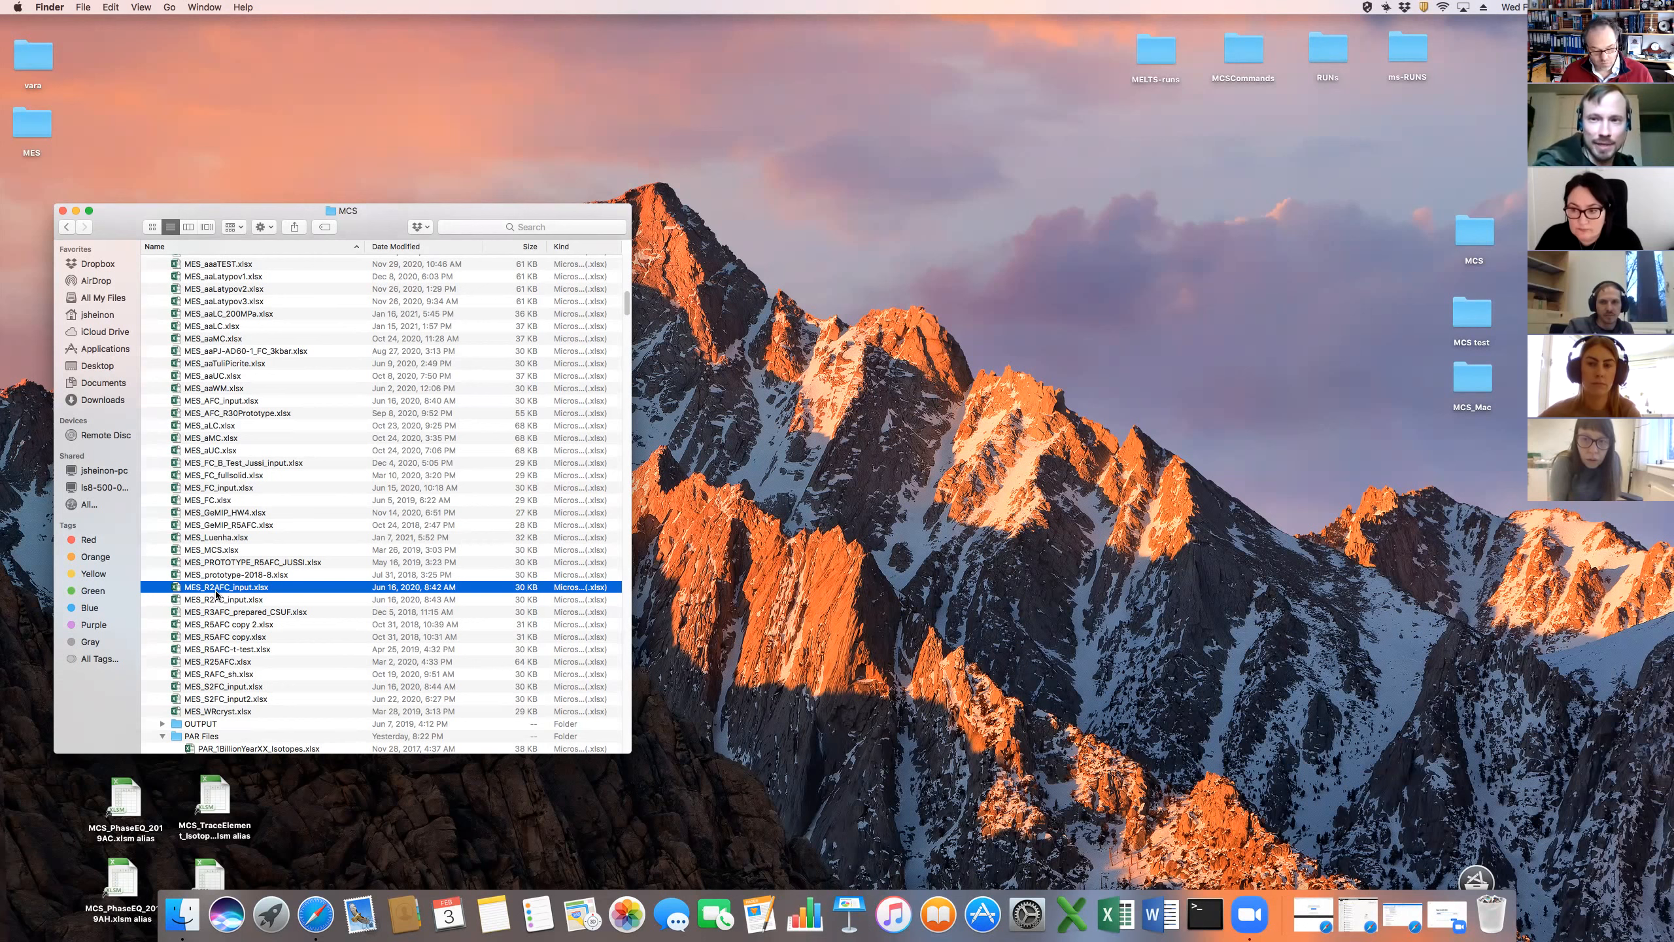
{"action": "double_click", "coordinate": [212, 591]}
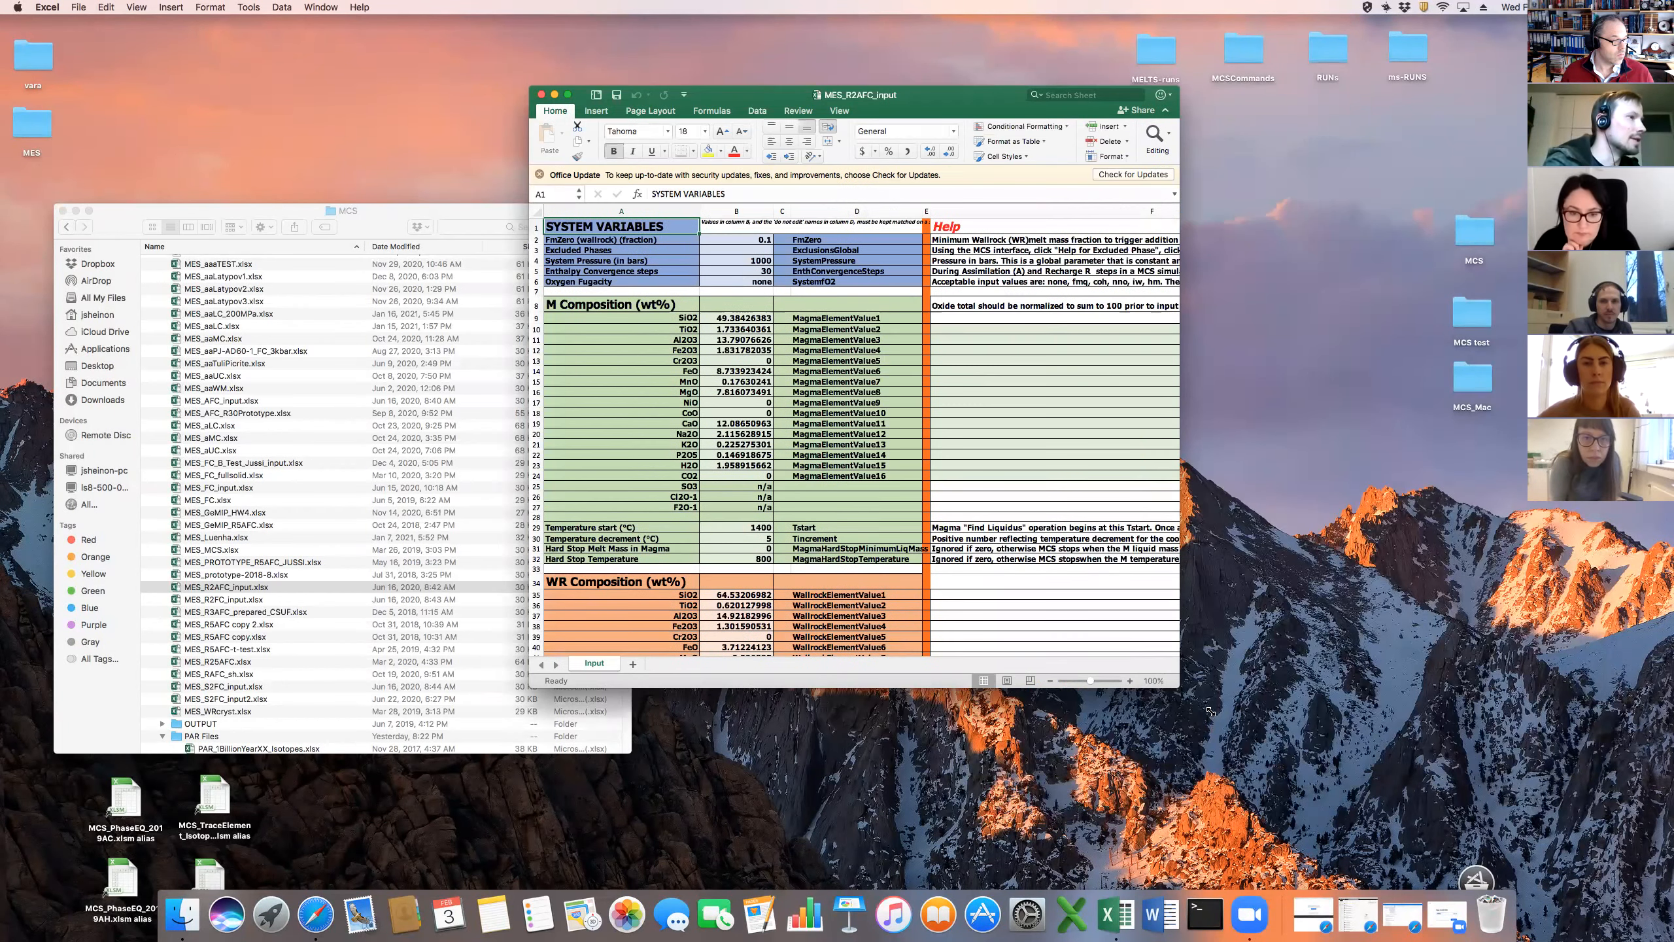
Enlarge the workbook window and zoom the input sheet to 140%
{"action": "left_click_drag", "start_coordinate": [1282, 779], "coordinate": [1287, 815]}
{"action": "left_click", "coordinate": [1281, 814]}
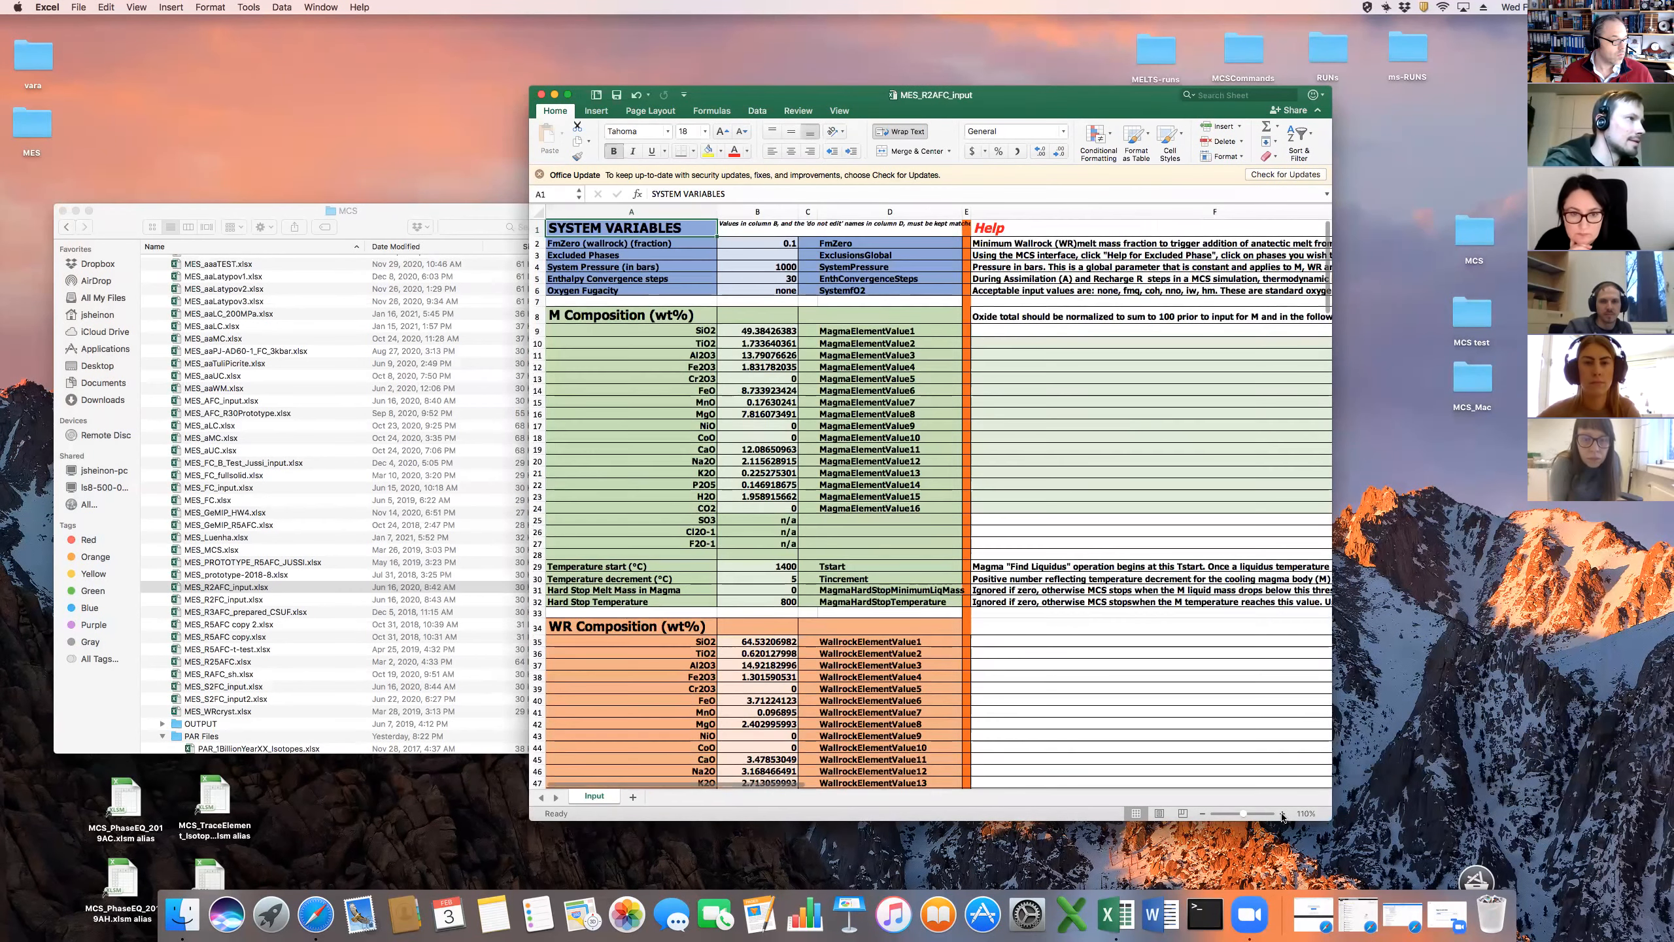
{"action": "left_click", "coordinate": [1281, 814]}
{"action": "left_click", "coordinate": [1281, 815]}
{"action": "left_click", "coordinate": [1282, 814]}
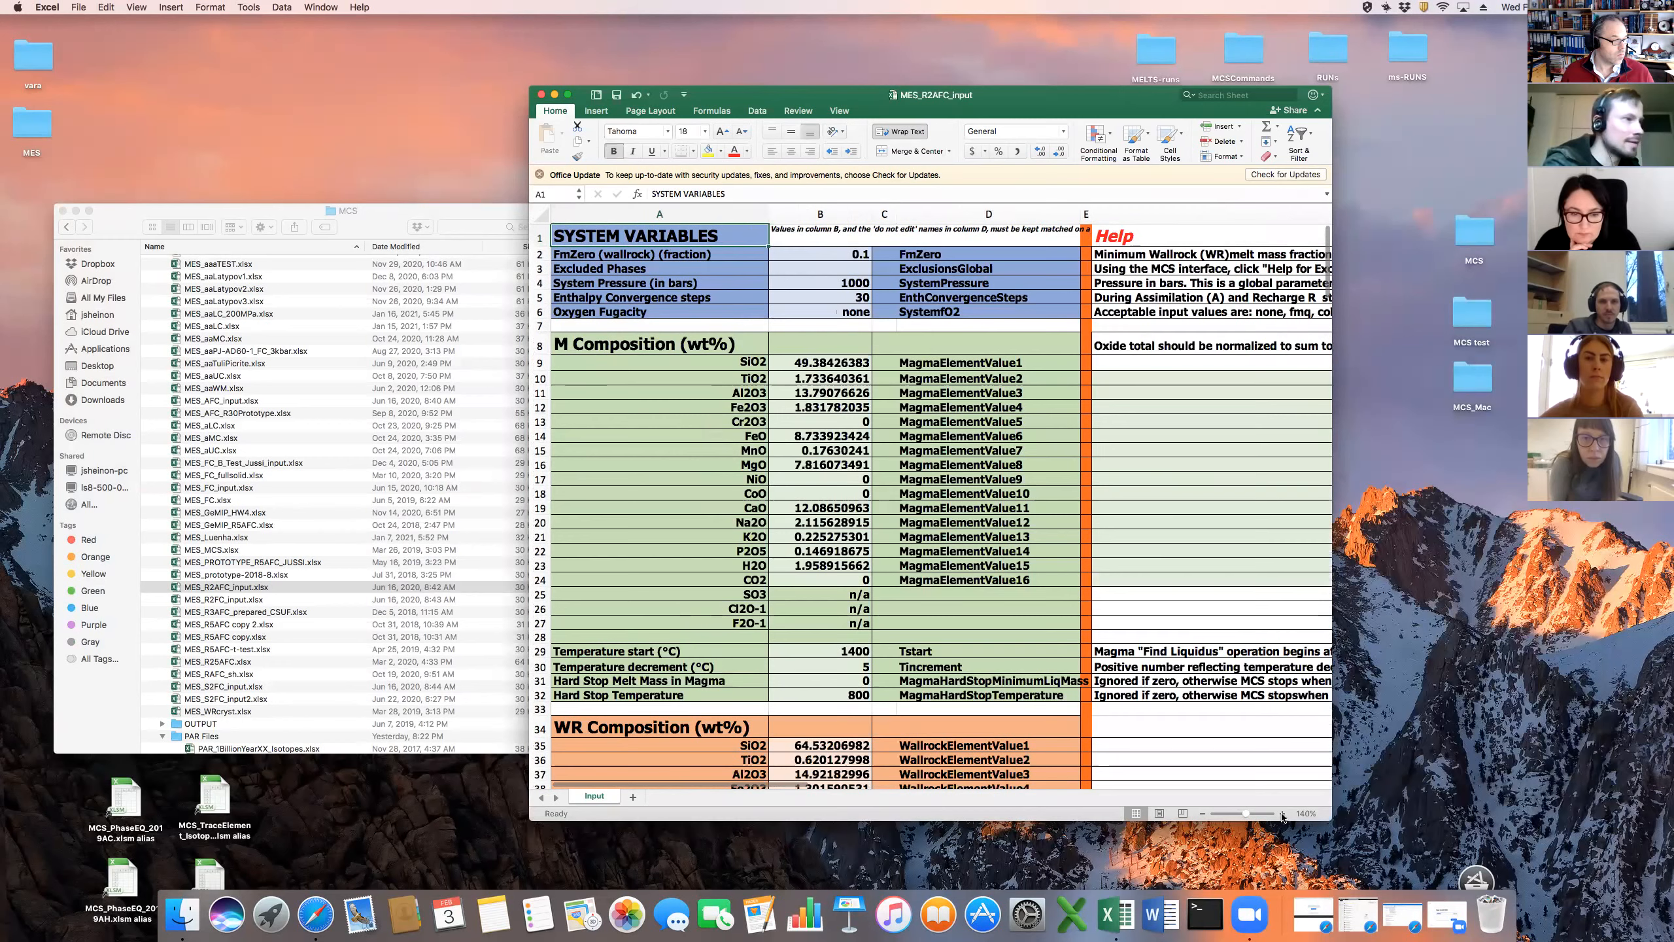
{"action": "left_click", "coordinate": [1032, 567]}
{"action": "left_click", "coordinate": [982, 511]}
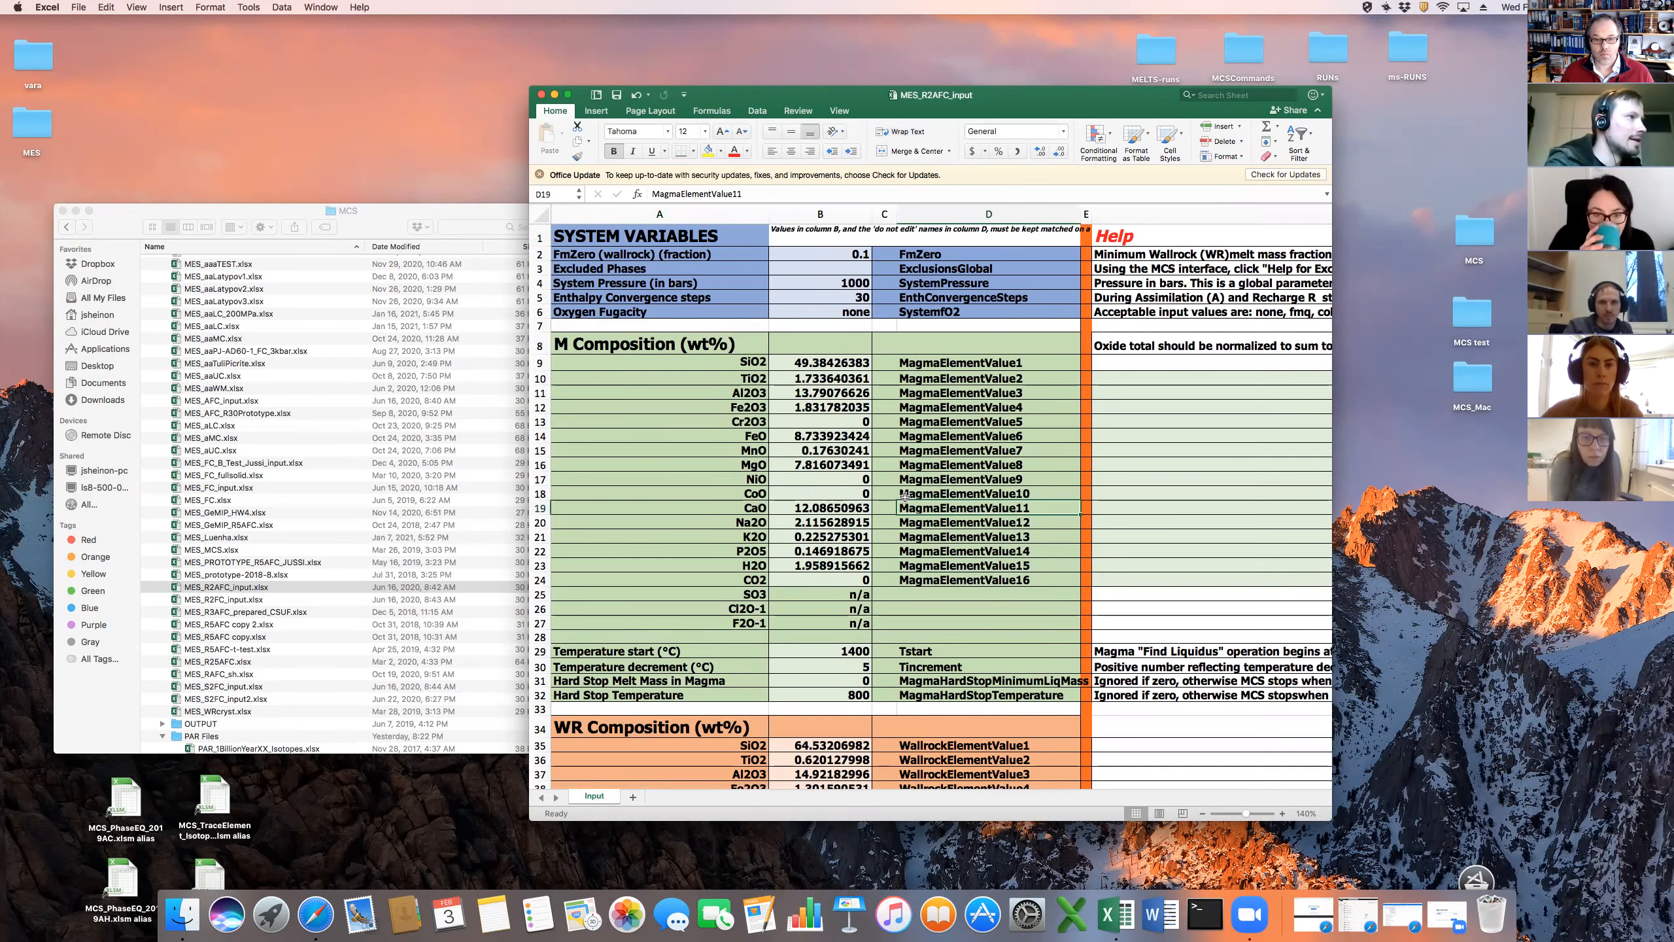
Examine the magma oxide values in the M Composition section, from SiO2 to CO2, including Cr2O3, NiO and CoO
{"action": "scroll", "coordinate": [906, 501], "scroll_direction": "down", "scroll_amount": 3}
{"action": "scroll", "coordinate": [905, 501], "scroll_direction": "up", "scroll_amount": 1}
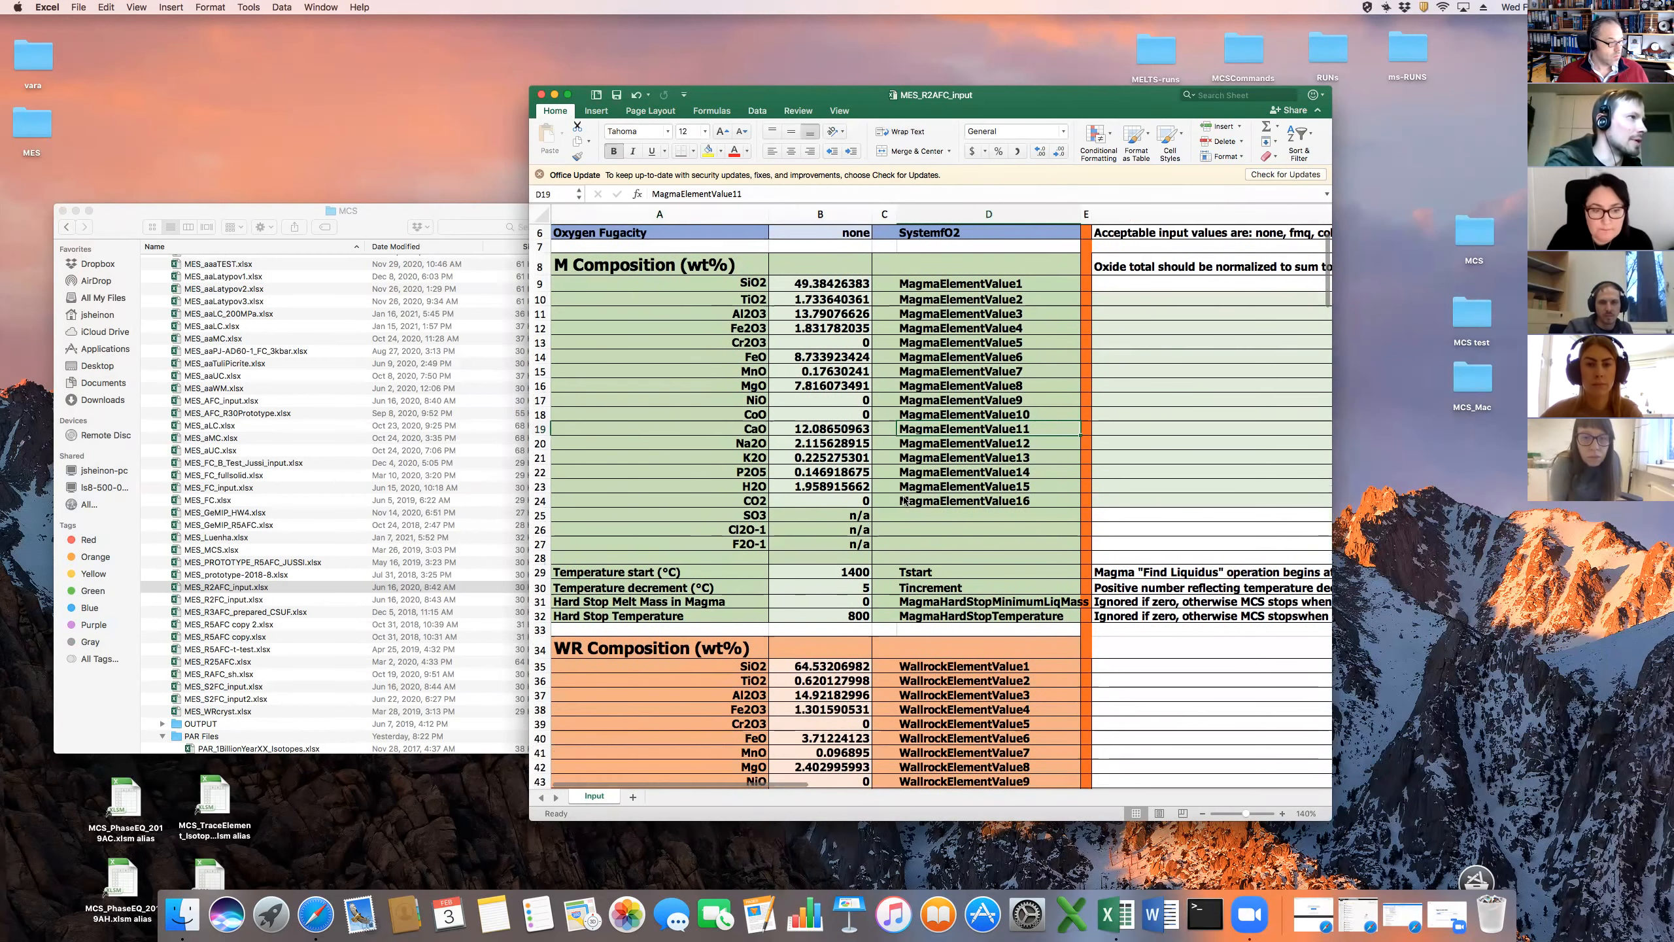
{"action": "left_click_drag", "start_coordinate": [821, 284], "coordinate": [825, 300]}
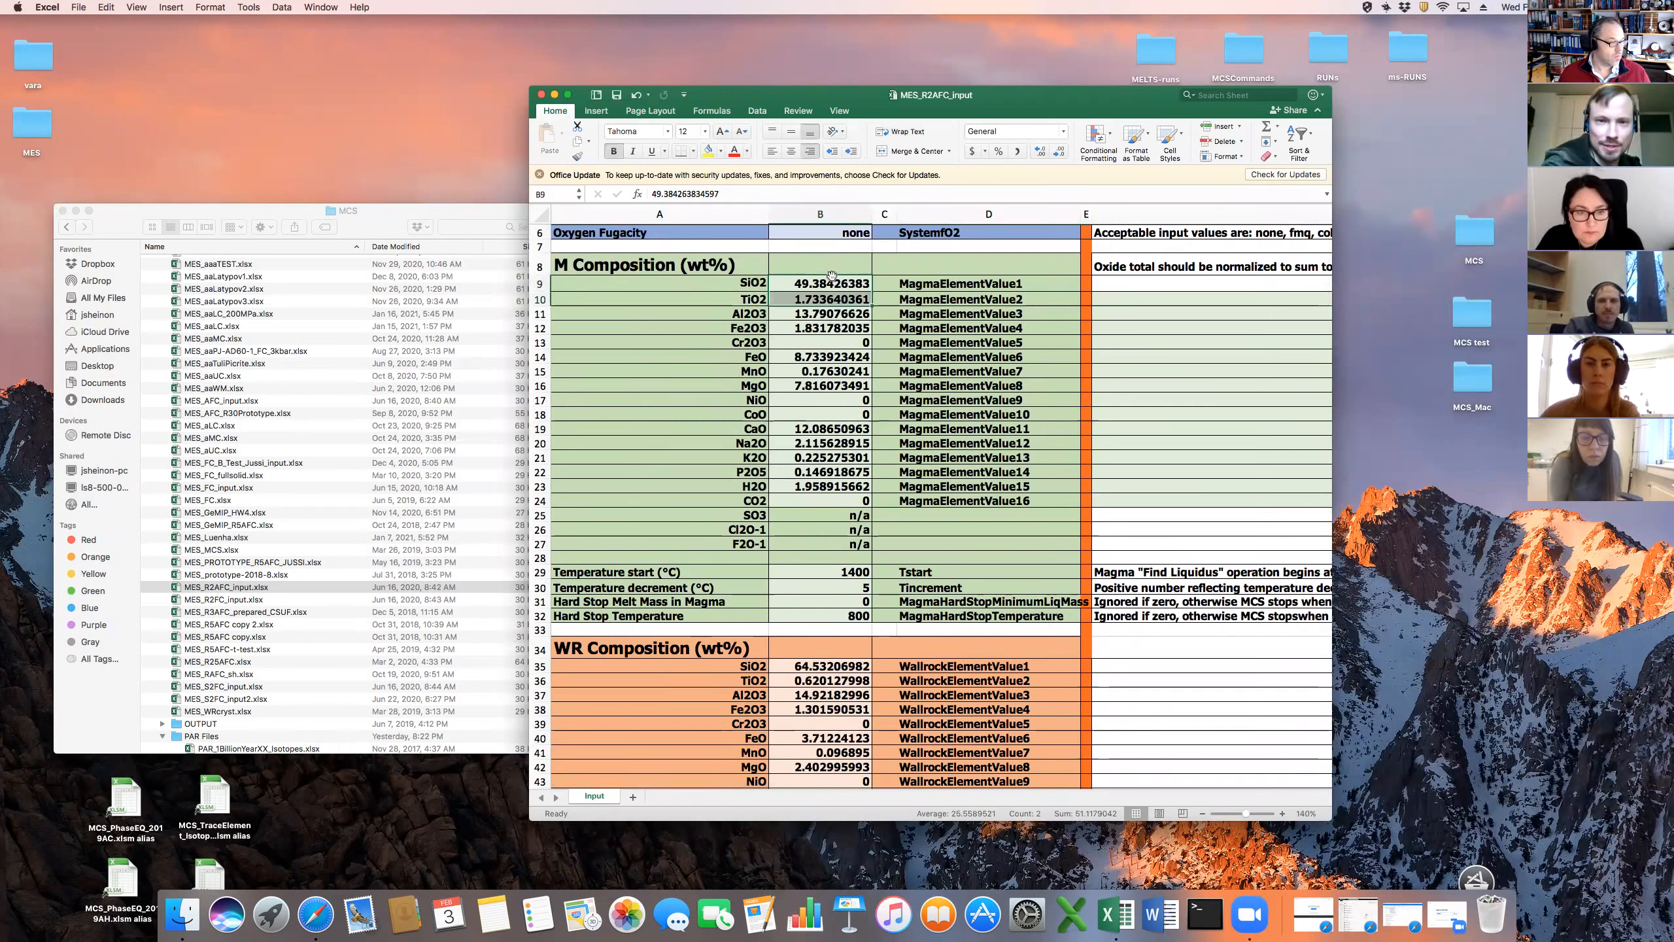
{"action": "left_click_drag", "start_coordinate": [832, 283], "coordinate": [806, 497]}
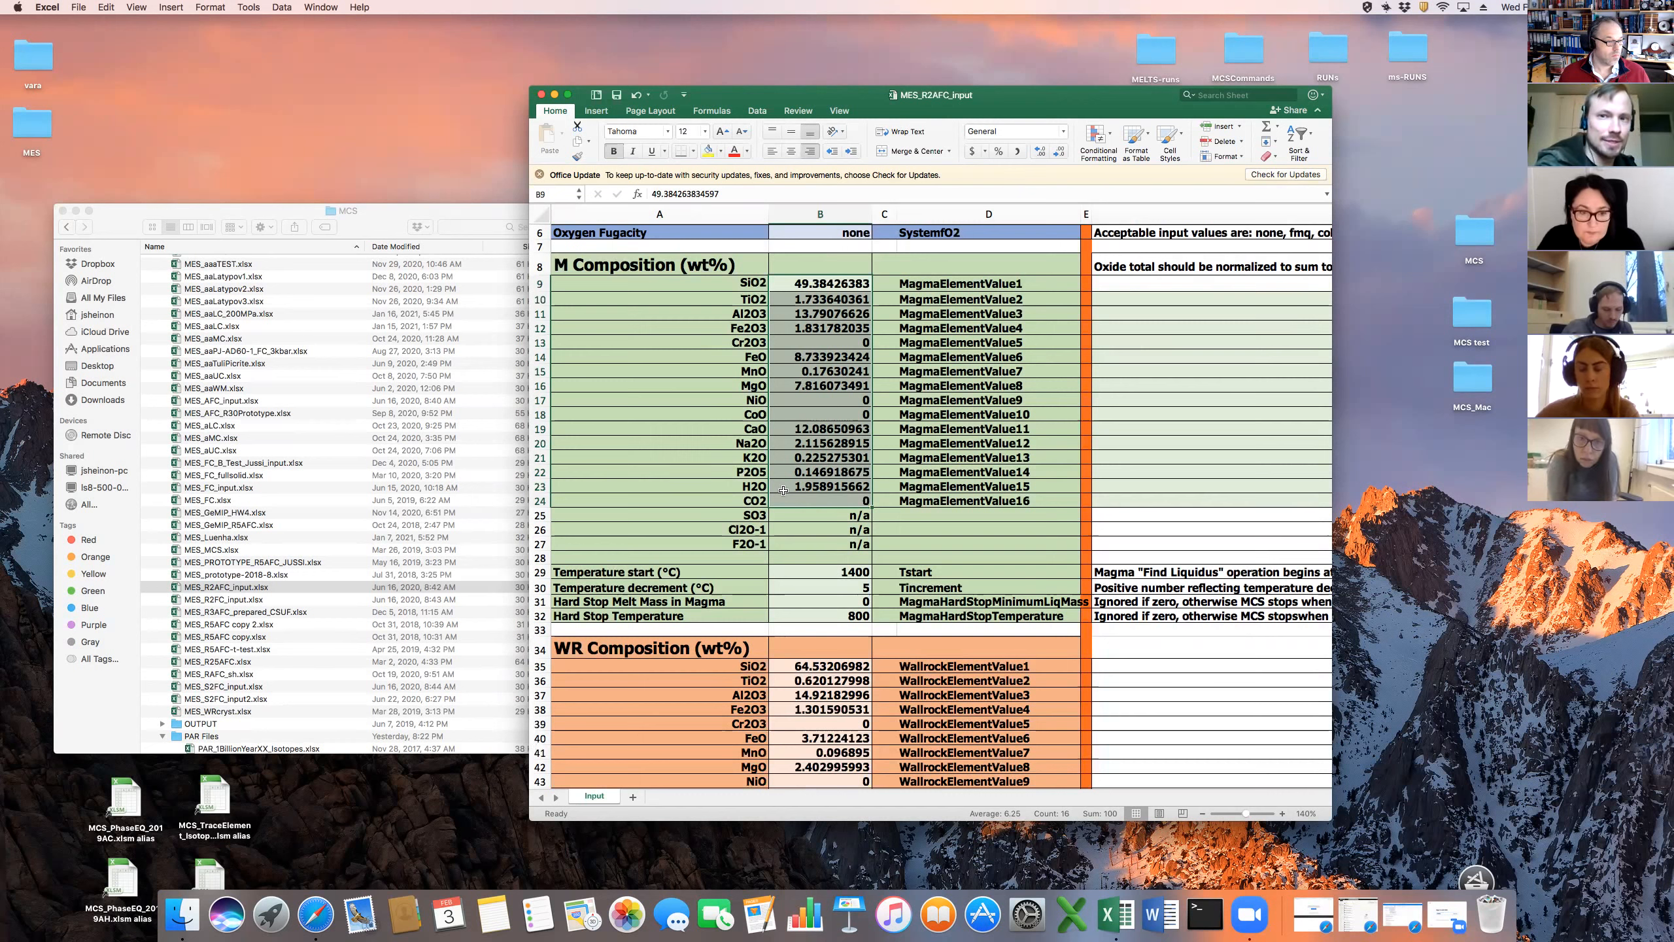
{"action": "left_click", "coordinate": [822, 385]}
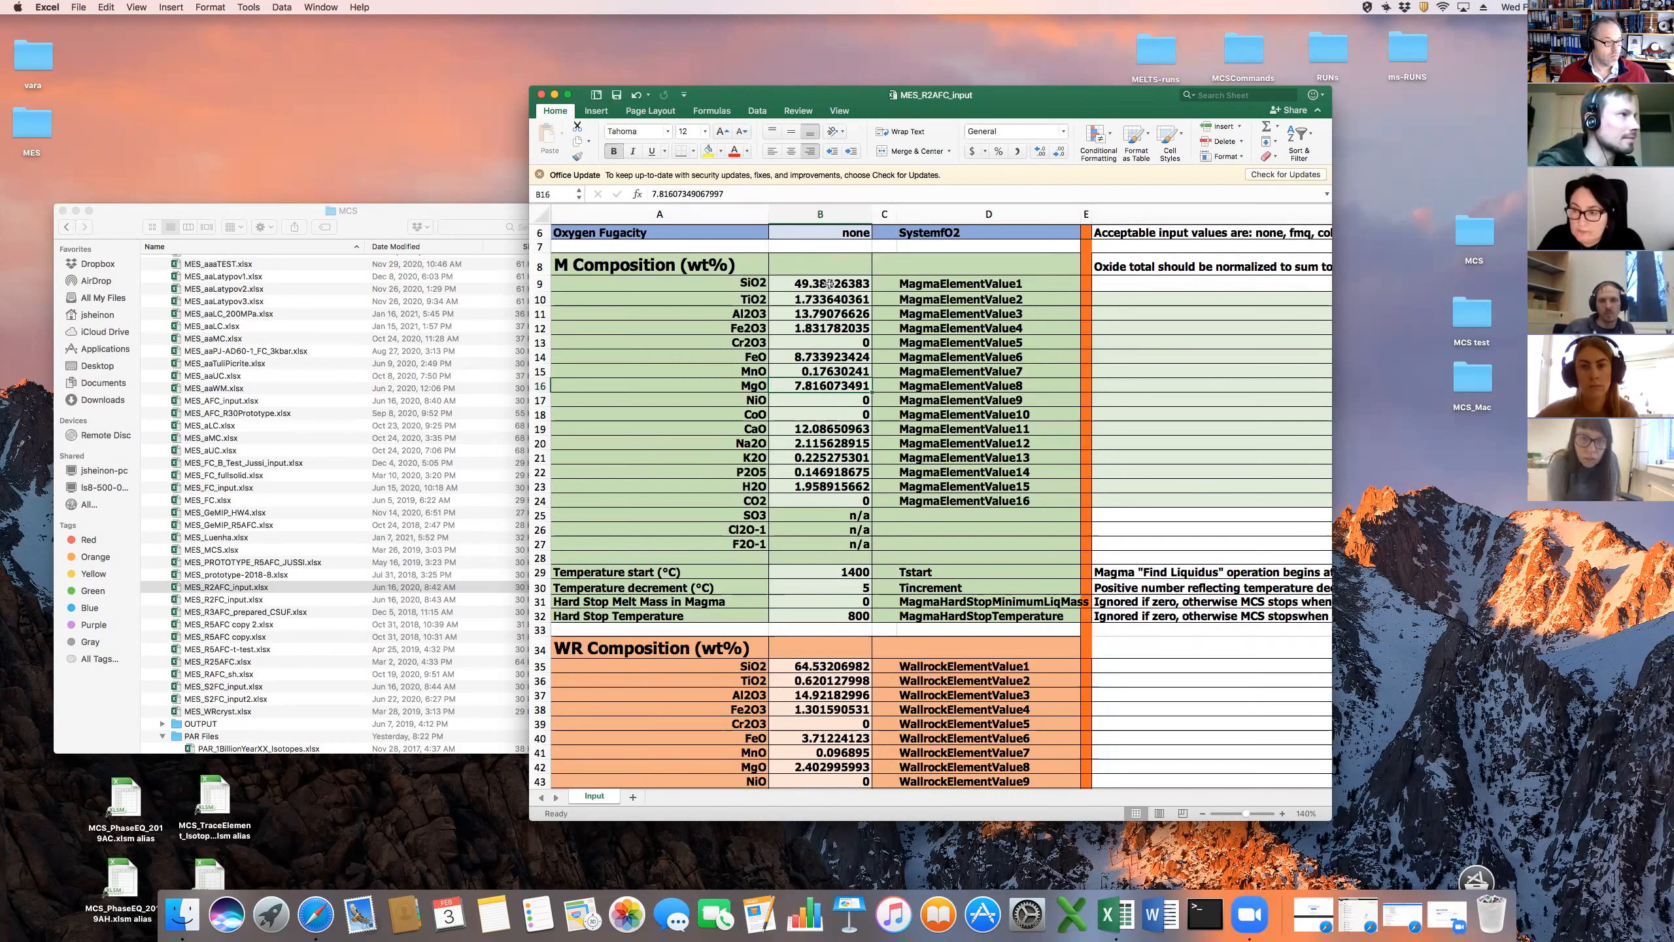
{"action": "left_click", "coordinate": [856, 345]}
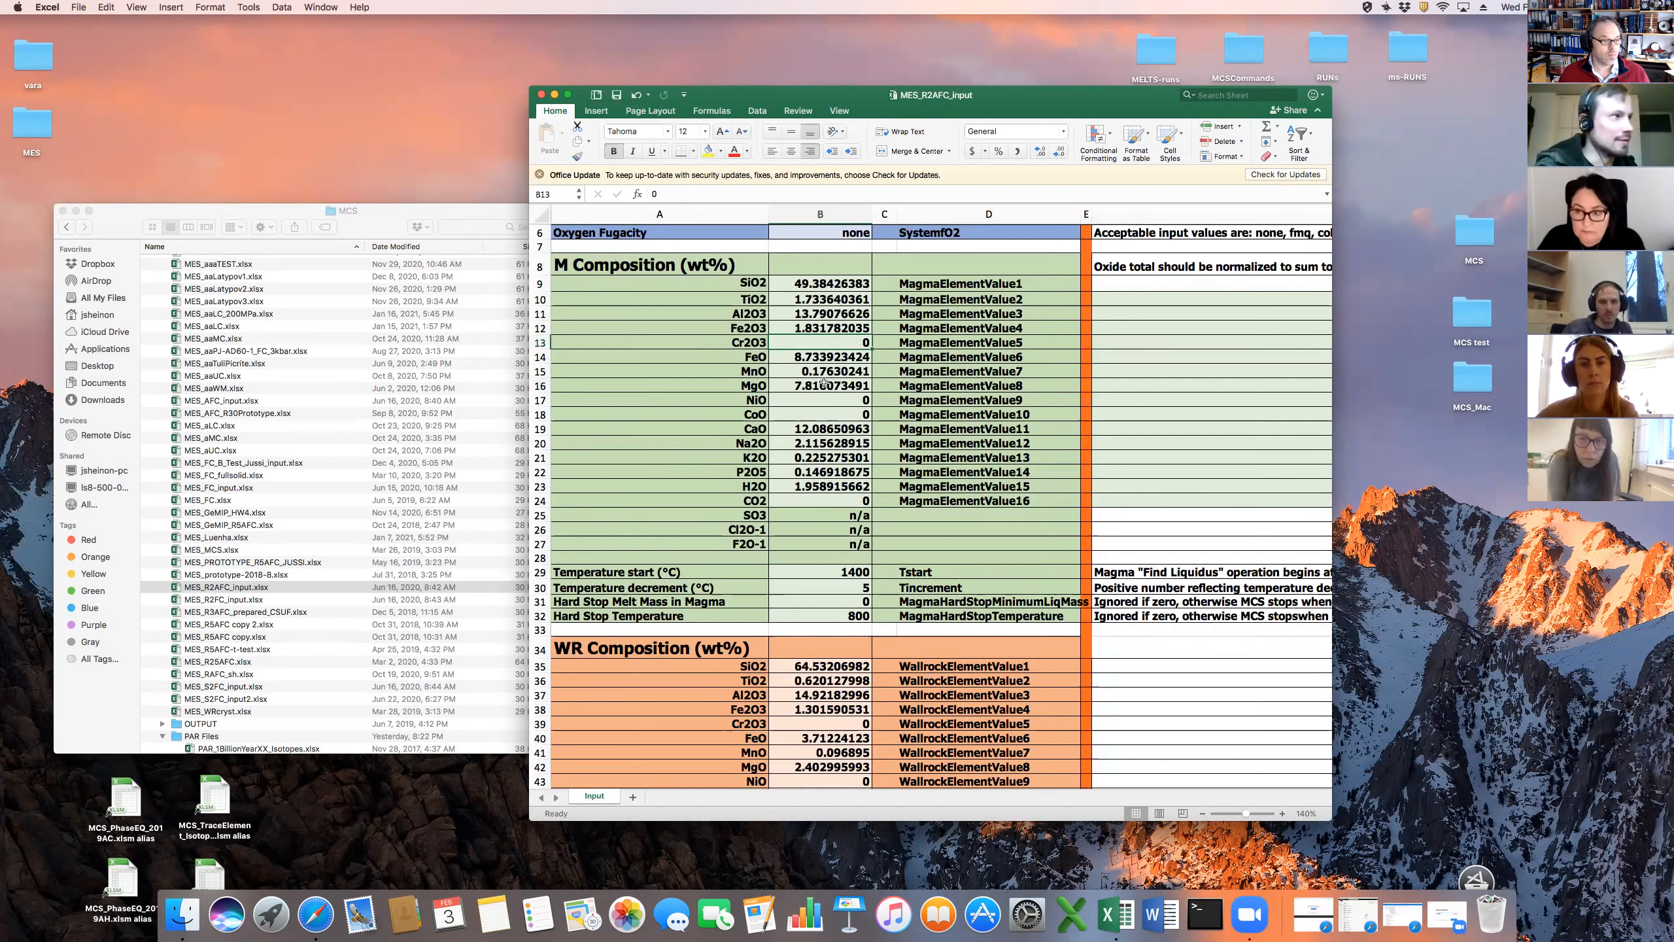
{"action": "left_click", "coordinate": [746, 403]}
{"action": "left_click_drag", "start_coordinate": [746, 403], "coordinate": [746, 416]}
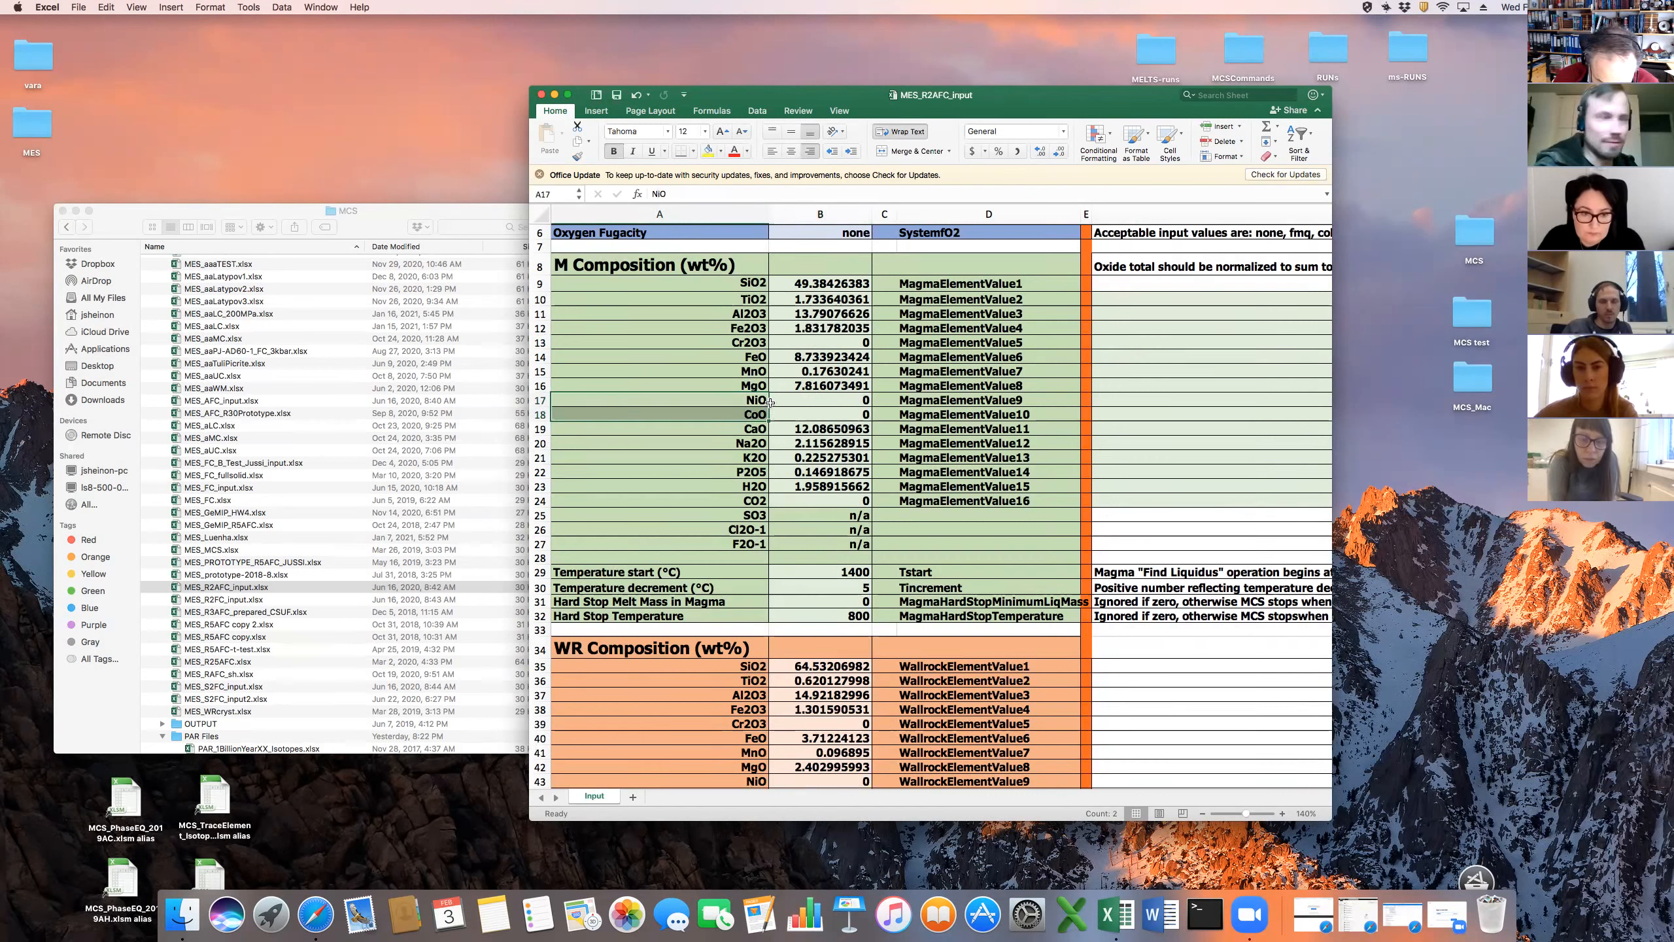
{"action": "left_click", "coordinate": [835, 419]}
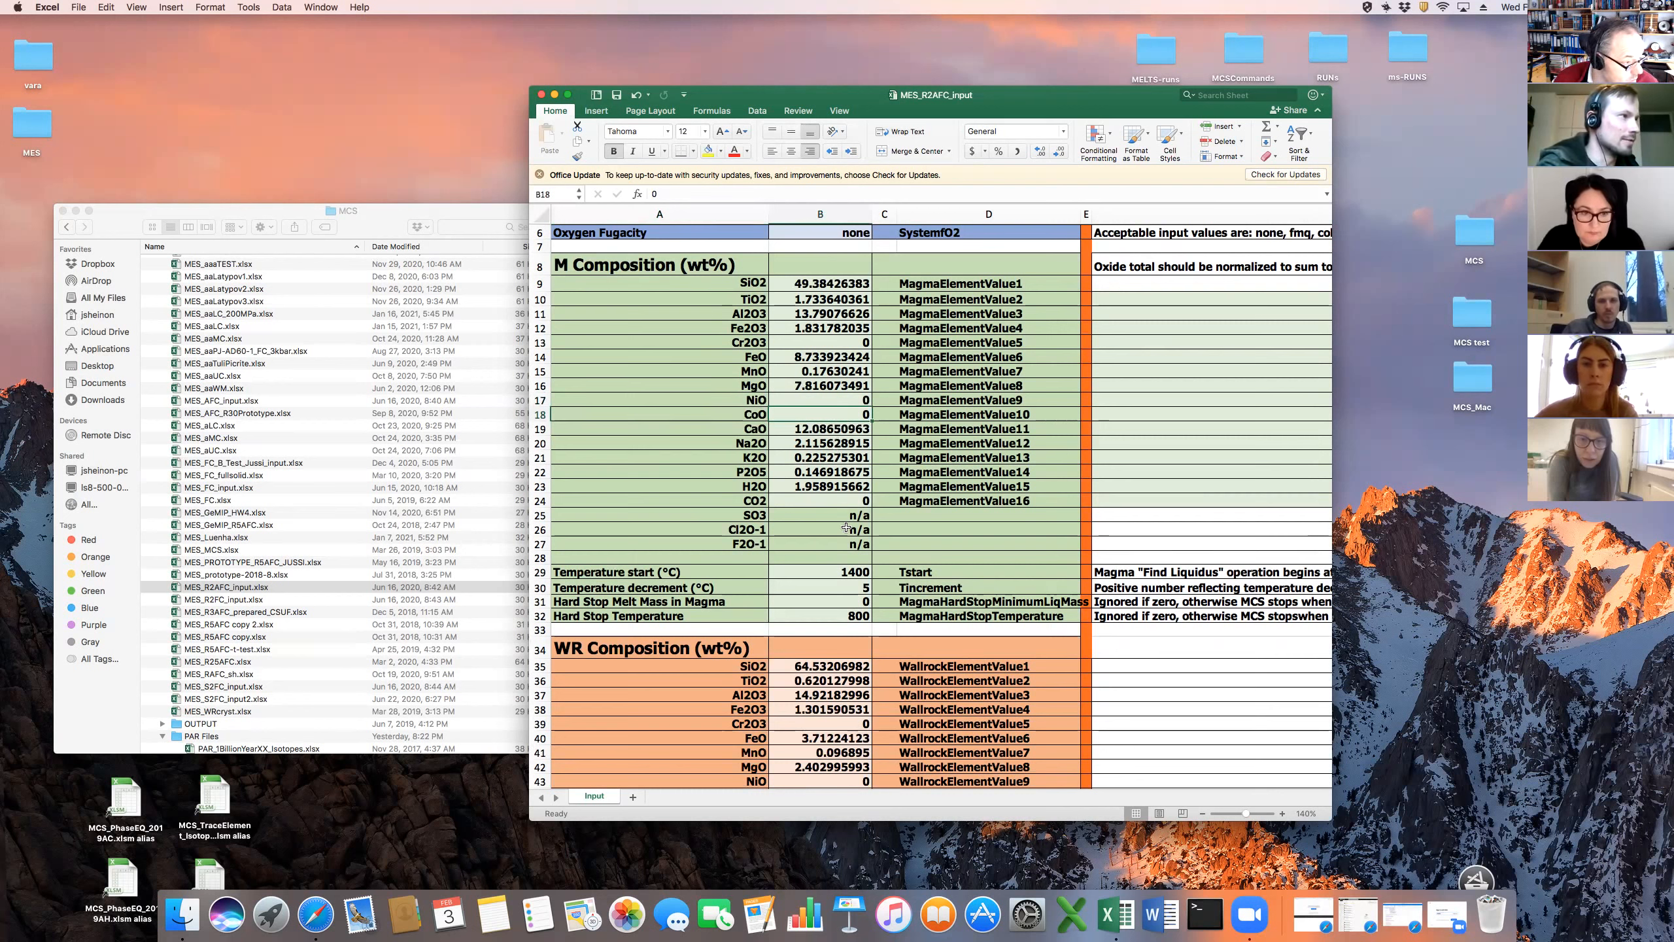
Review the magma's start temperature, temperature decrement, hard stop melt mass and hard stop temperature cells
{"action": "left_click", "coordinate": [855, 572]}
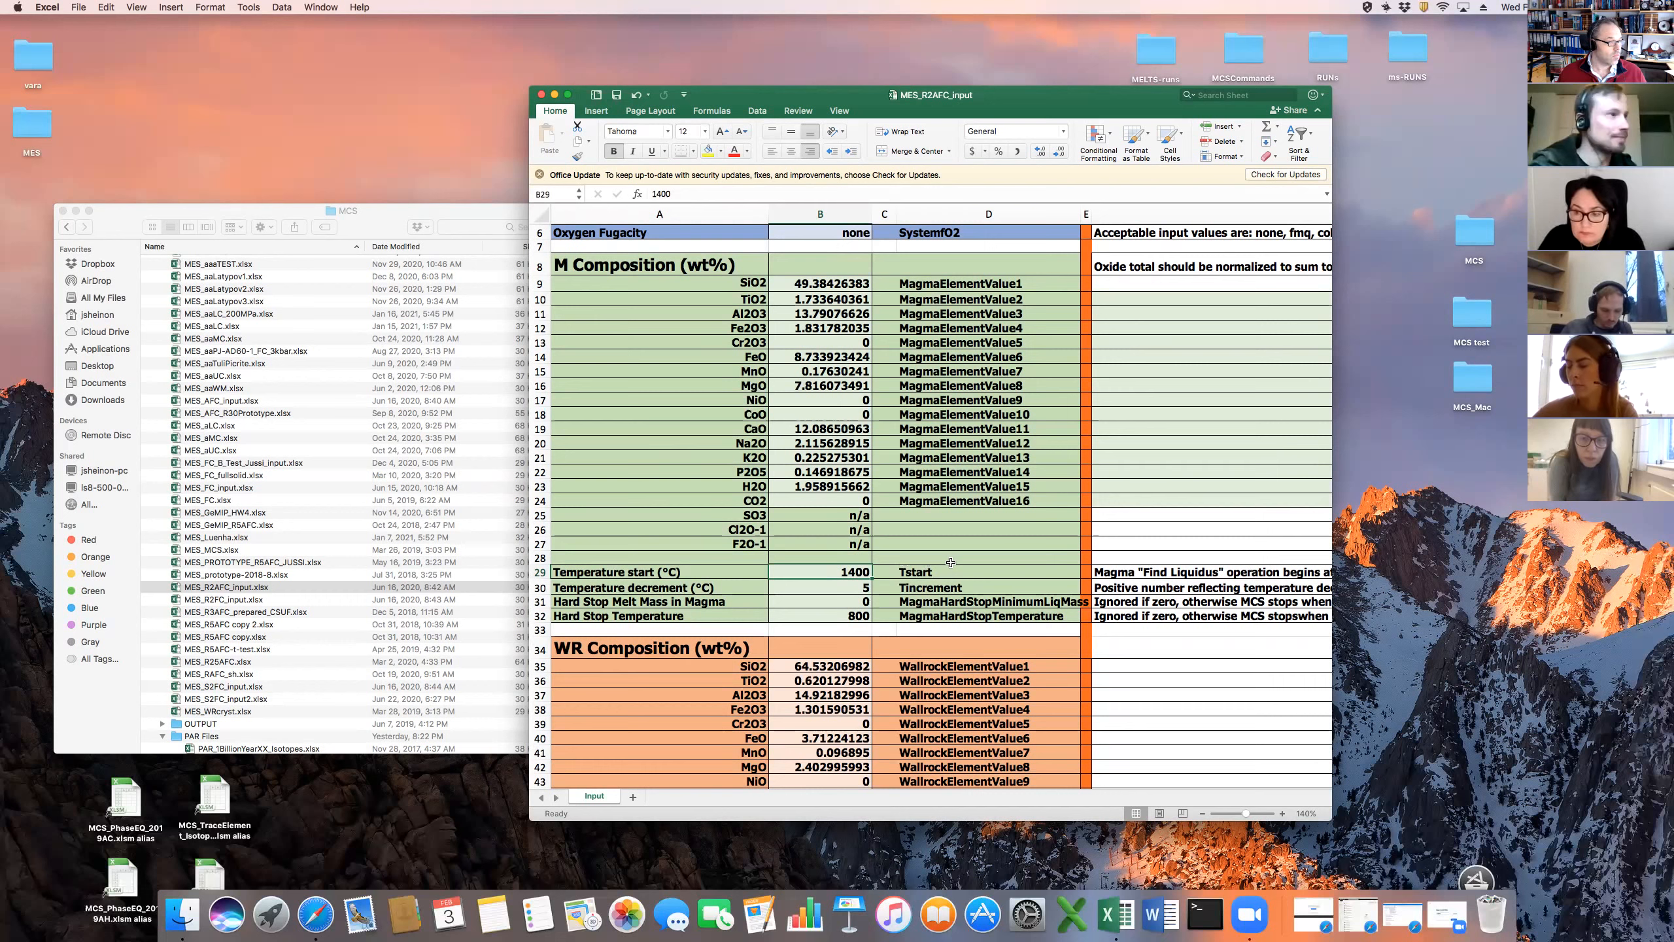
{"action": "left_click", "coordinate": [841, 587]}
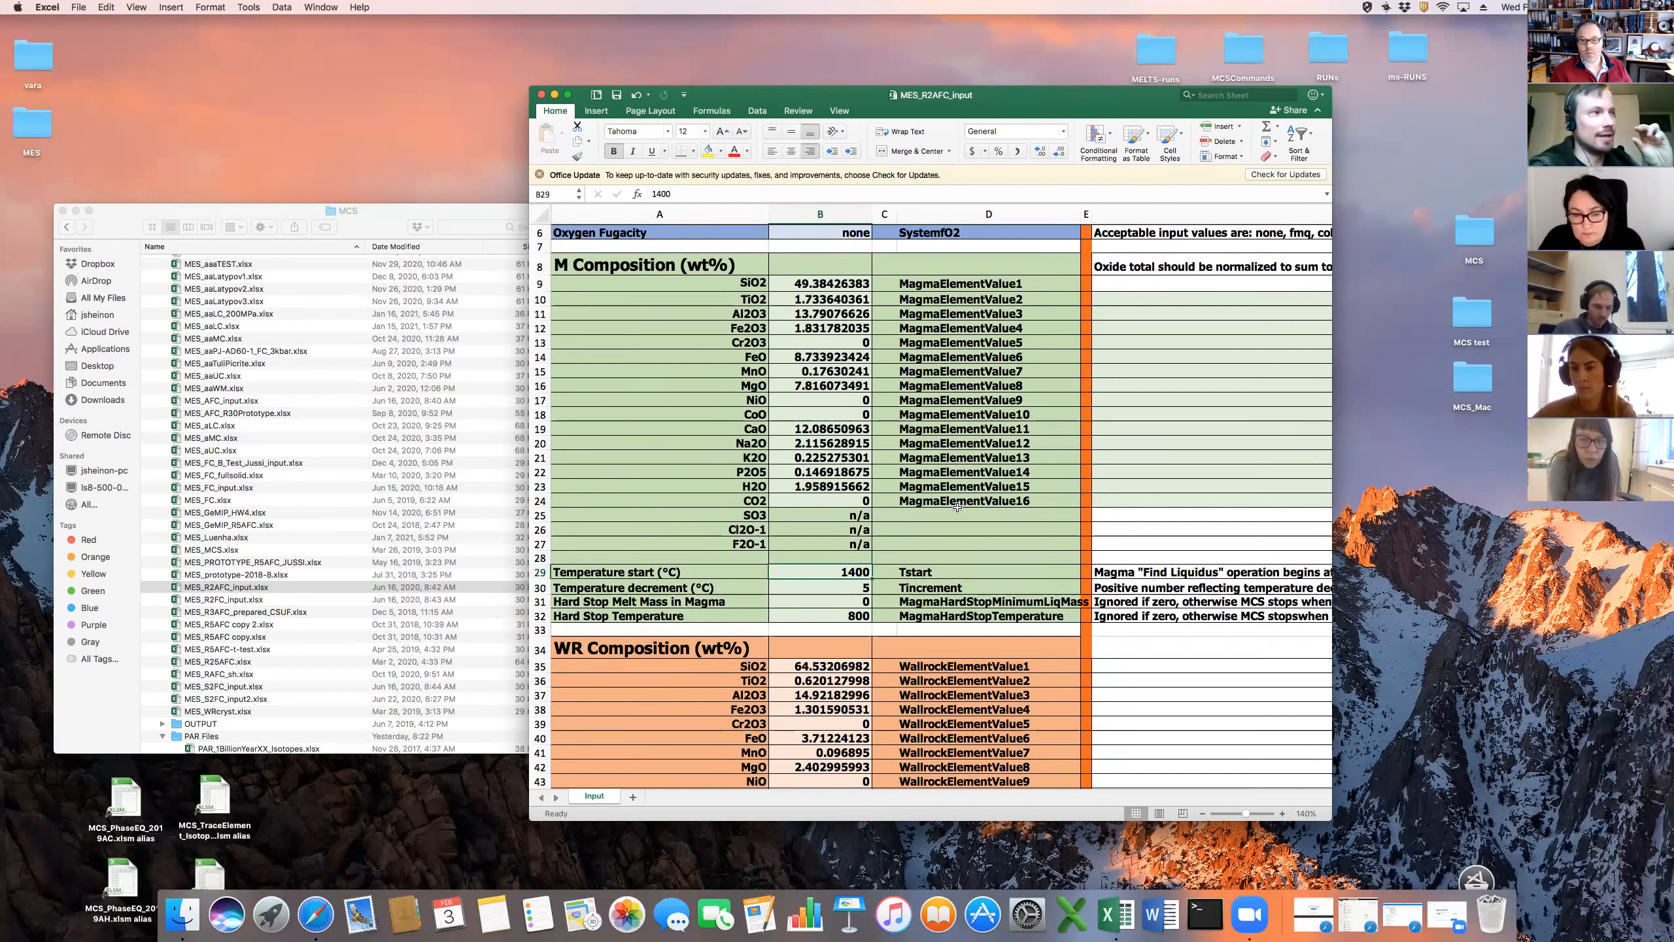
{"action": "left_click", "coordinate": [865, 585]}
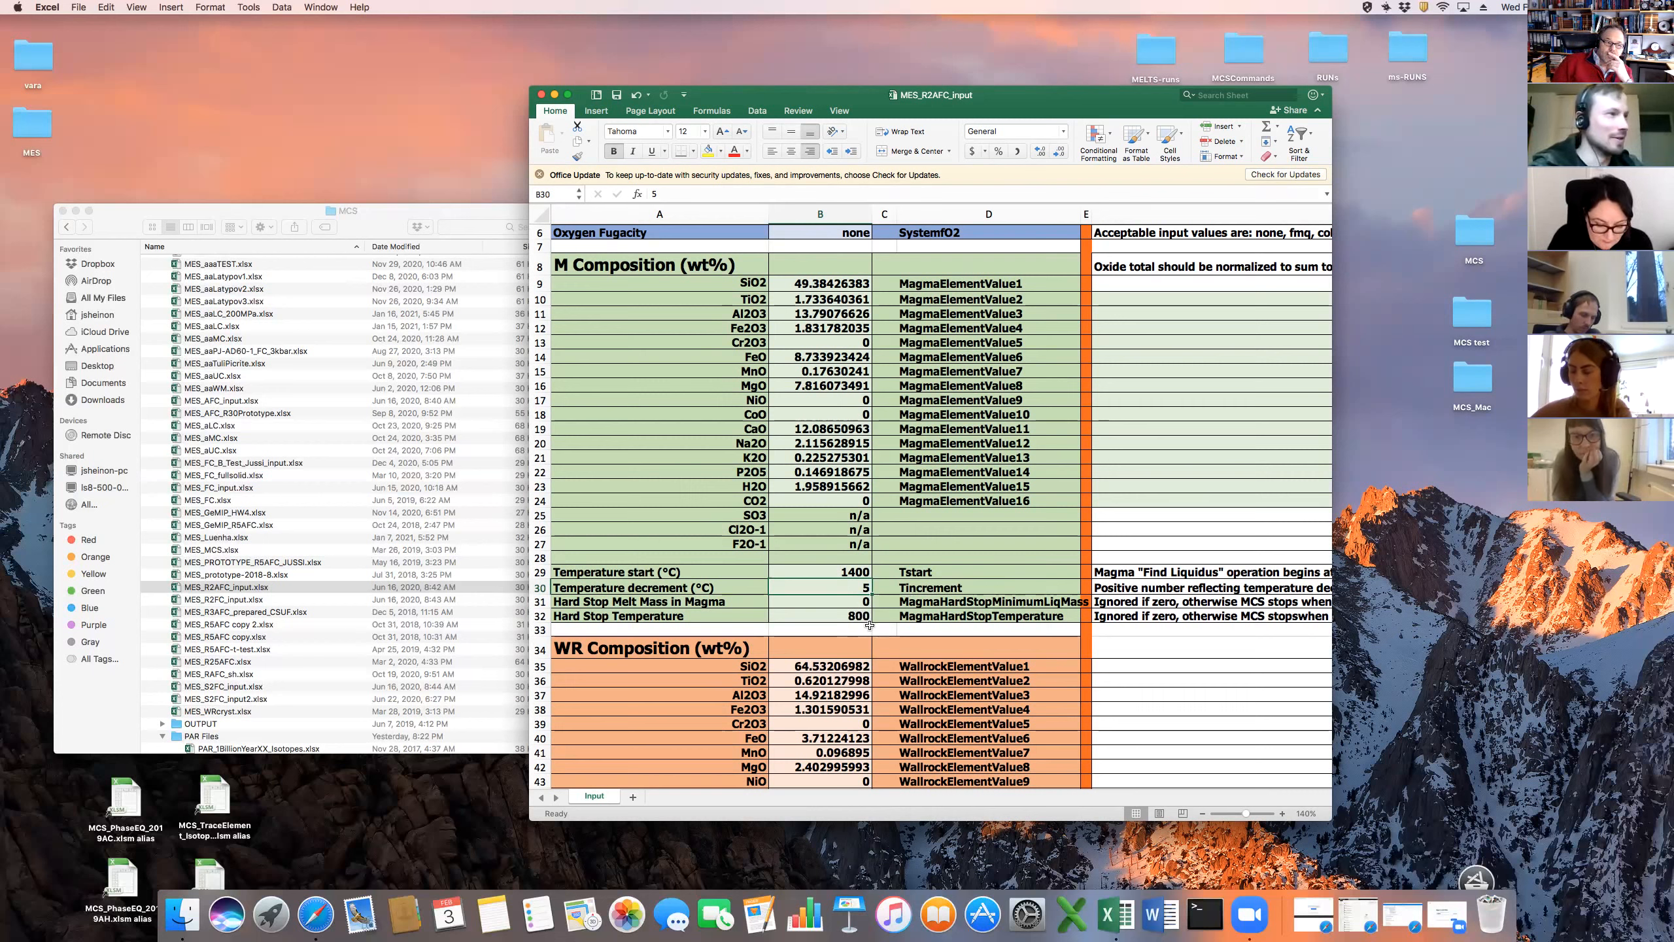
{"action": "left_click", "coordinate": [843, 616]}
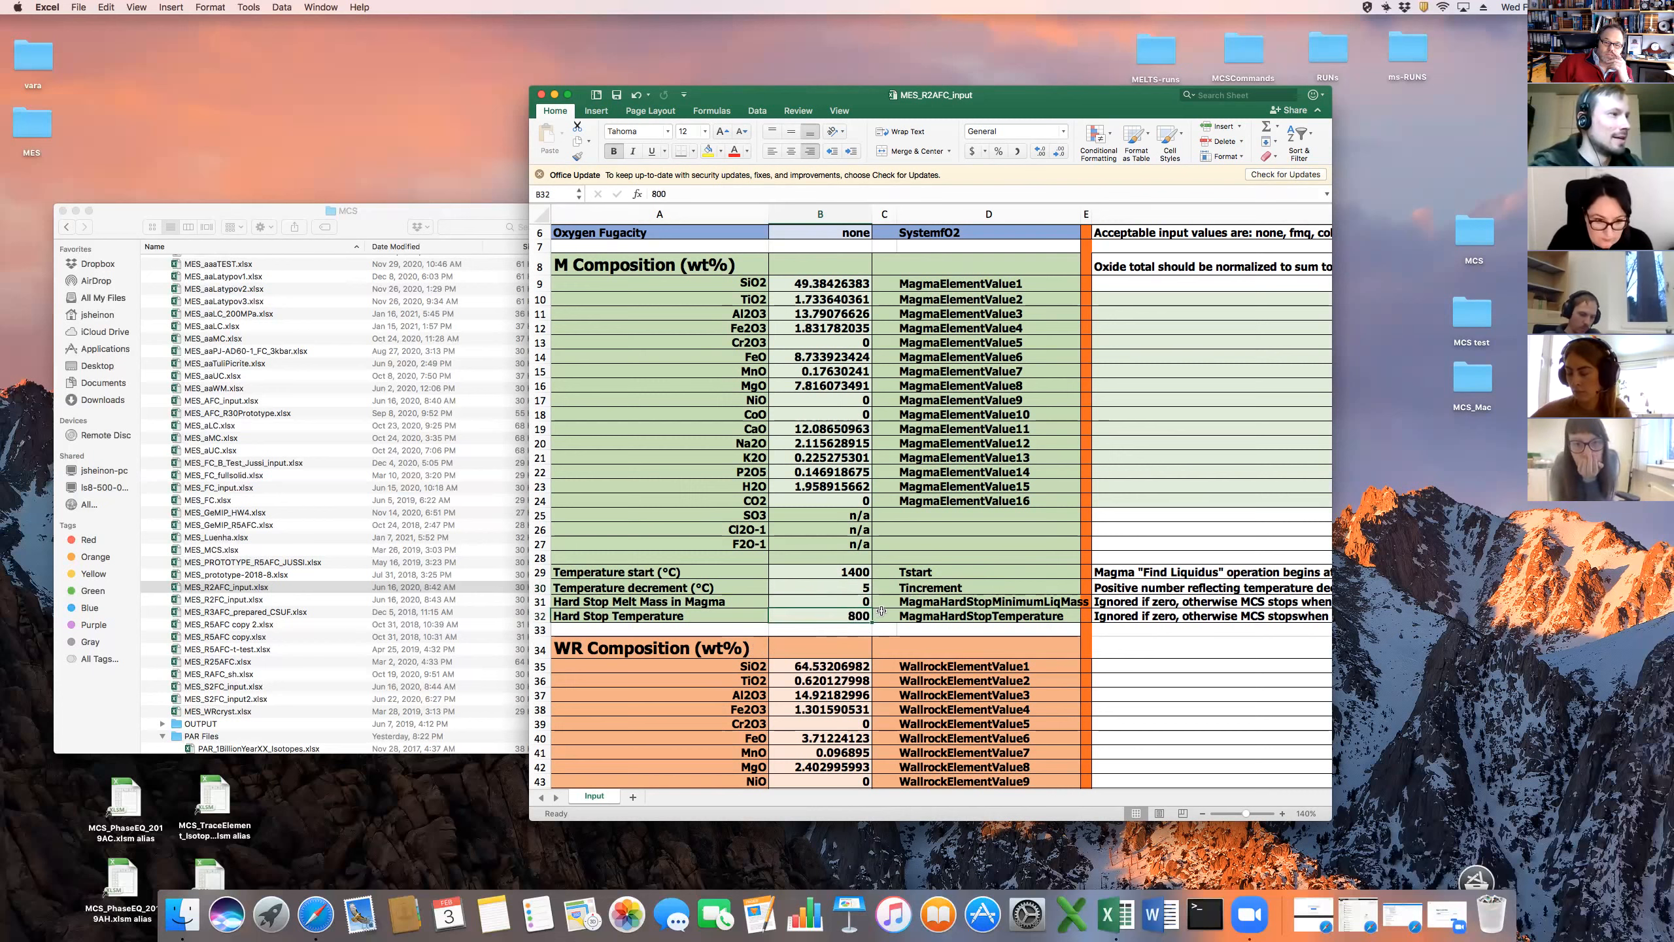
{"action": "left_click", "coordinate": [831, 607]}
{"action": "left_click", "coordinate": [832, 615]}
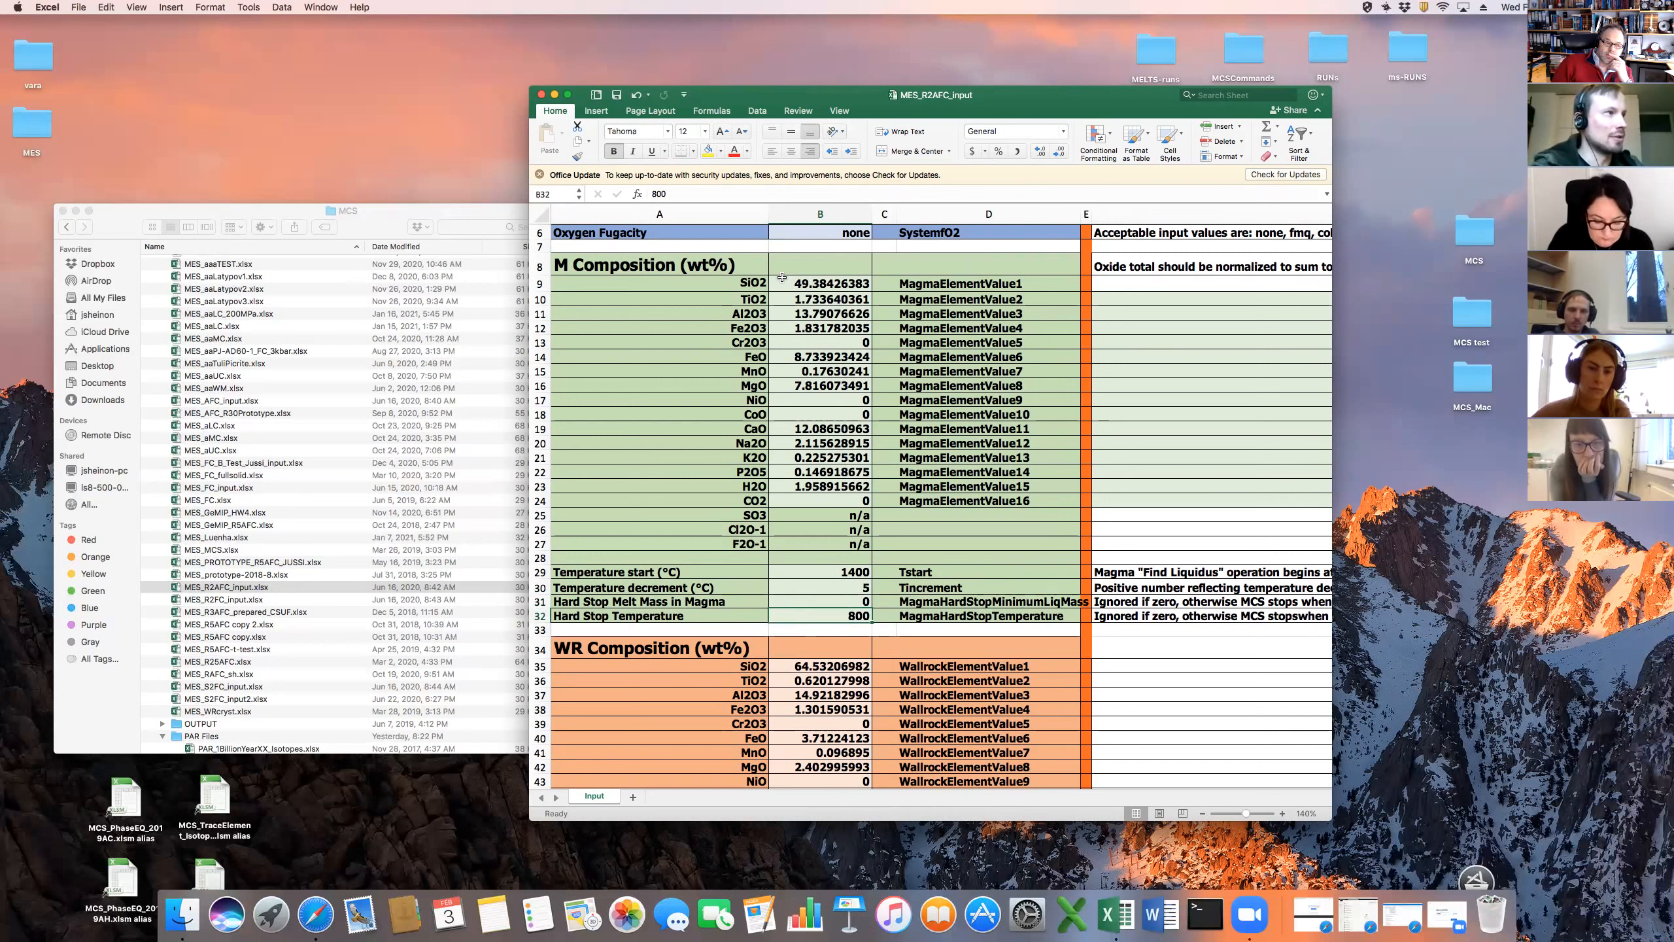
Examine the wallrock oxide values from SiO2 to CO2 in the WR Composition section
{"action": "left_click", "coordinate": [817, 387]}
{"action": "scroll", "coordinate": [817, 395], "scroll_direction": "down", "scroll_amount": 6}
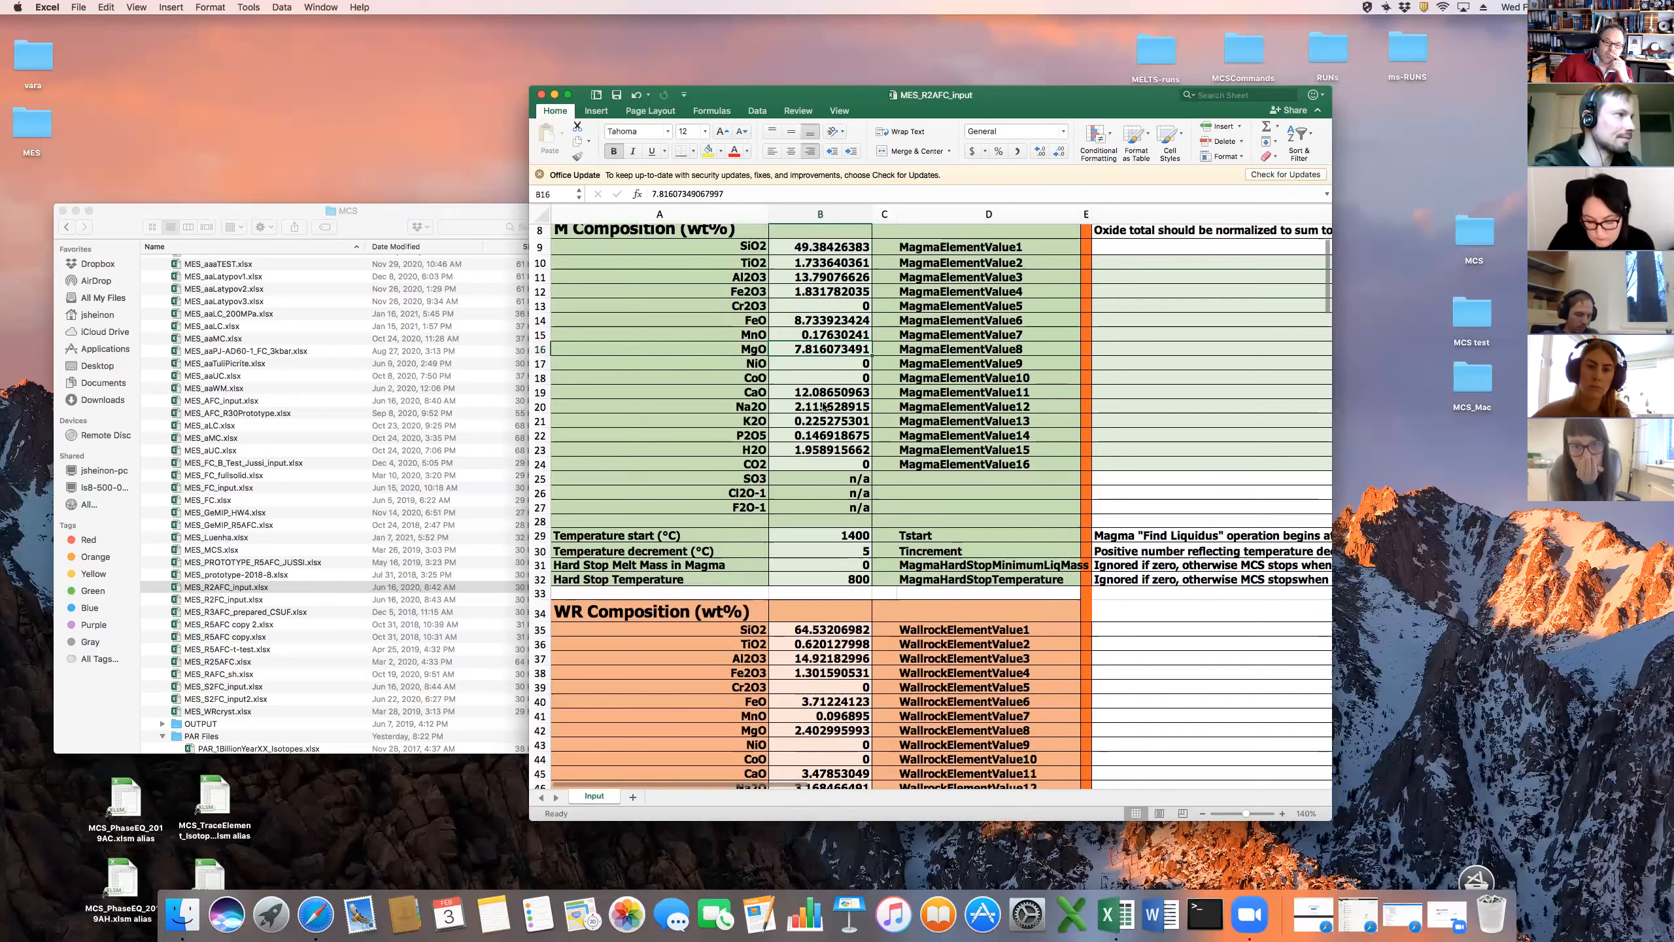
{"action": "scroll", "coordinate": [822, 405], "scroll_direction": "down", "scroll_amount": 4}
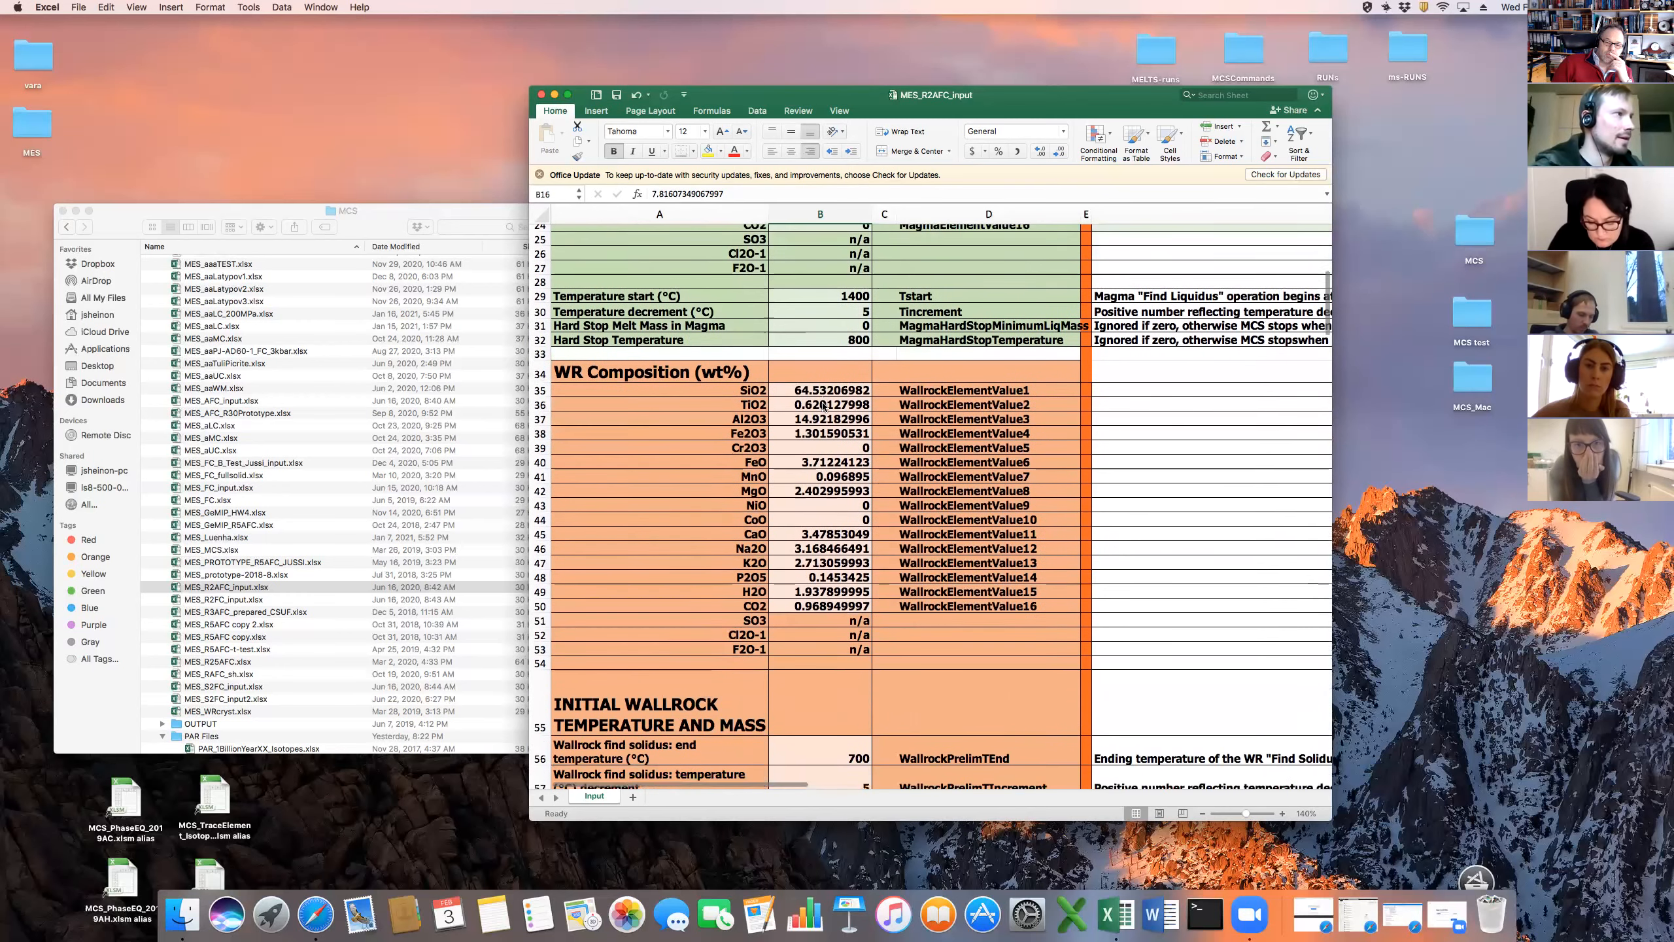
{"action": "scroll", "coordinate": [822, 405], "scroll_direction": "down", "scroll_amount": 4}
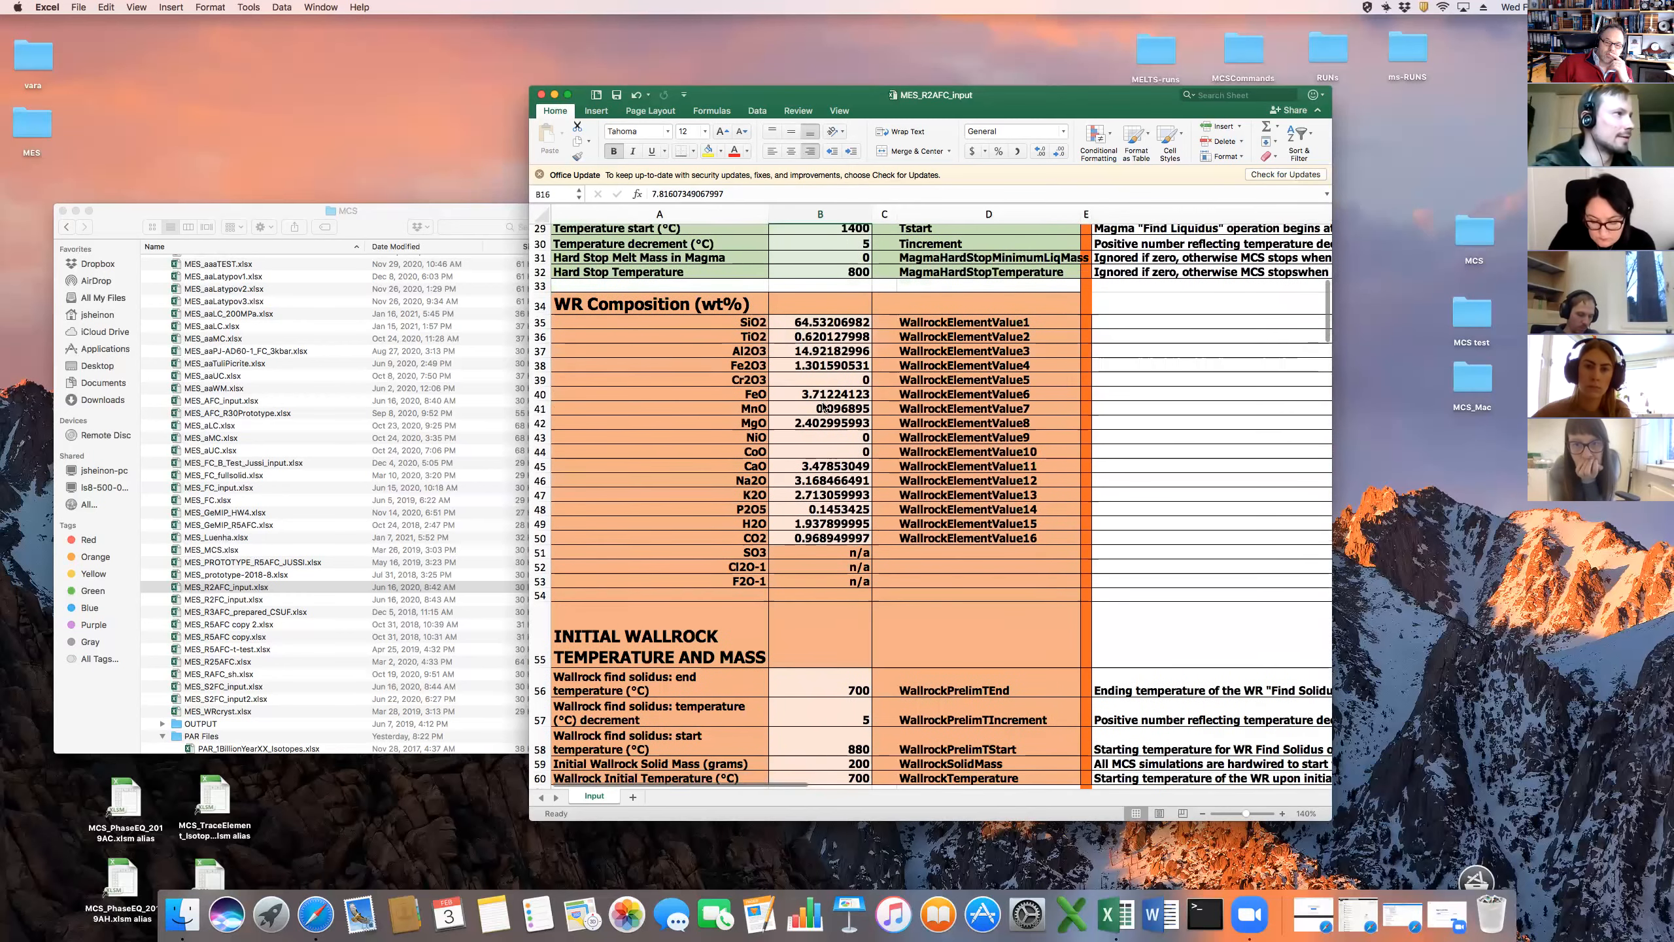
{"action": "left_click_drag", "start_coordinate": [818, 261], "coordinate": [814, 476]}
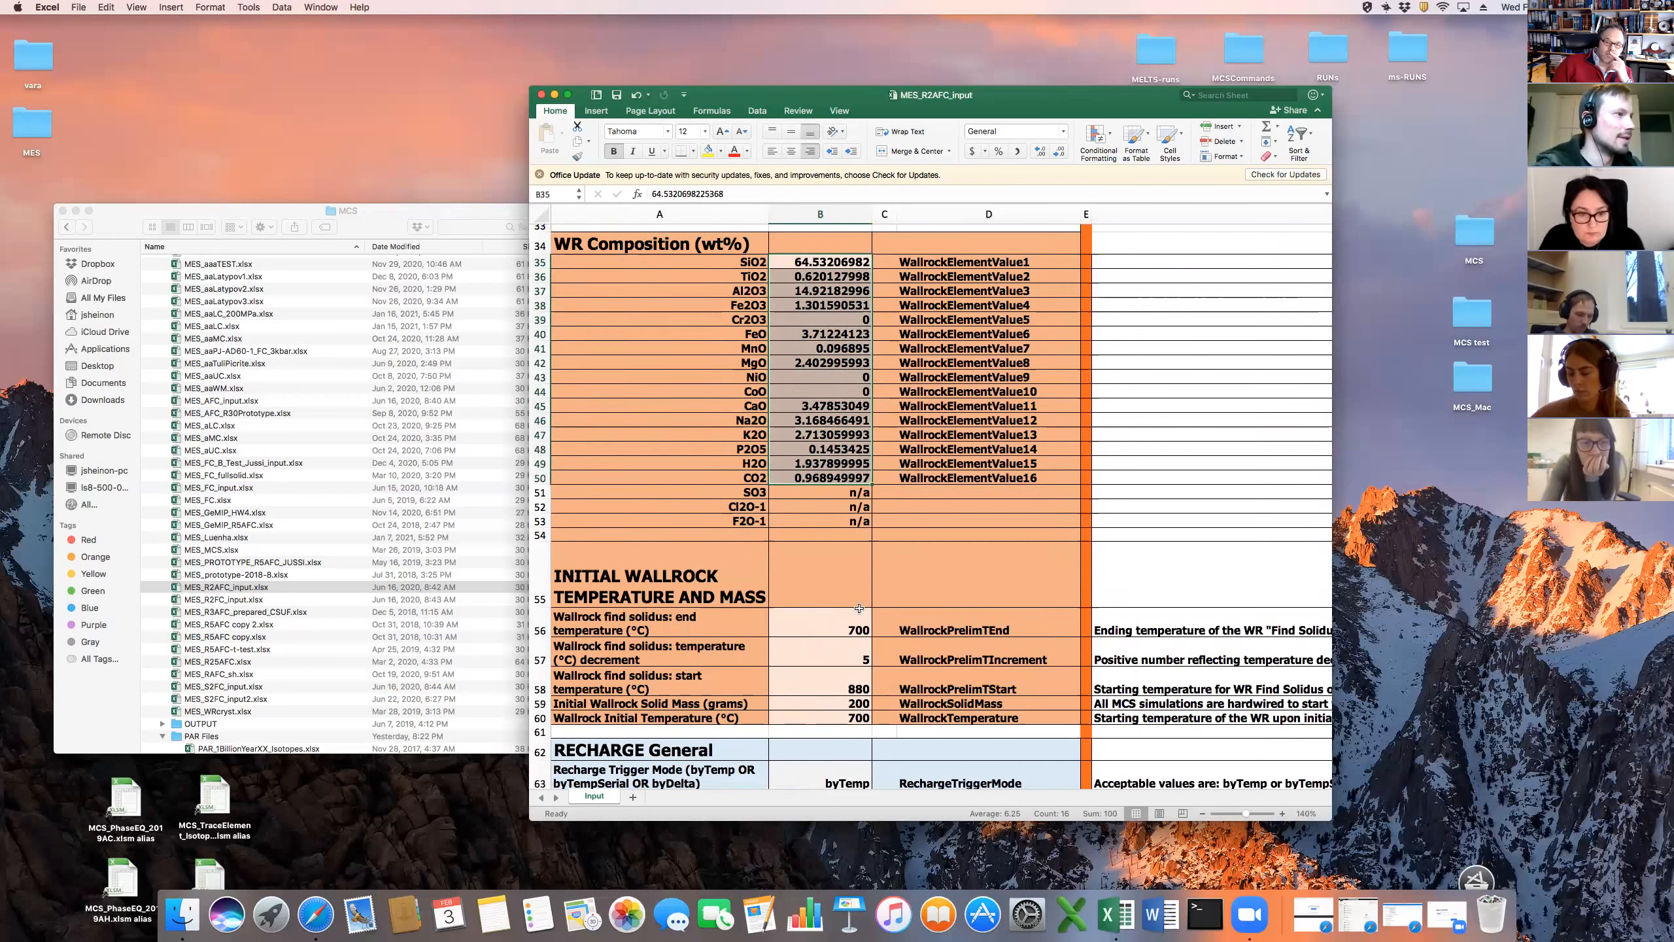
Review the wallrock find-solidus temperature settings, initial wallrock solid mass and wallrock initial temperature
{"action": "left_click", "coordinate": [843, 622]}
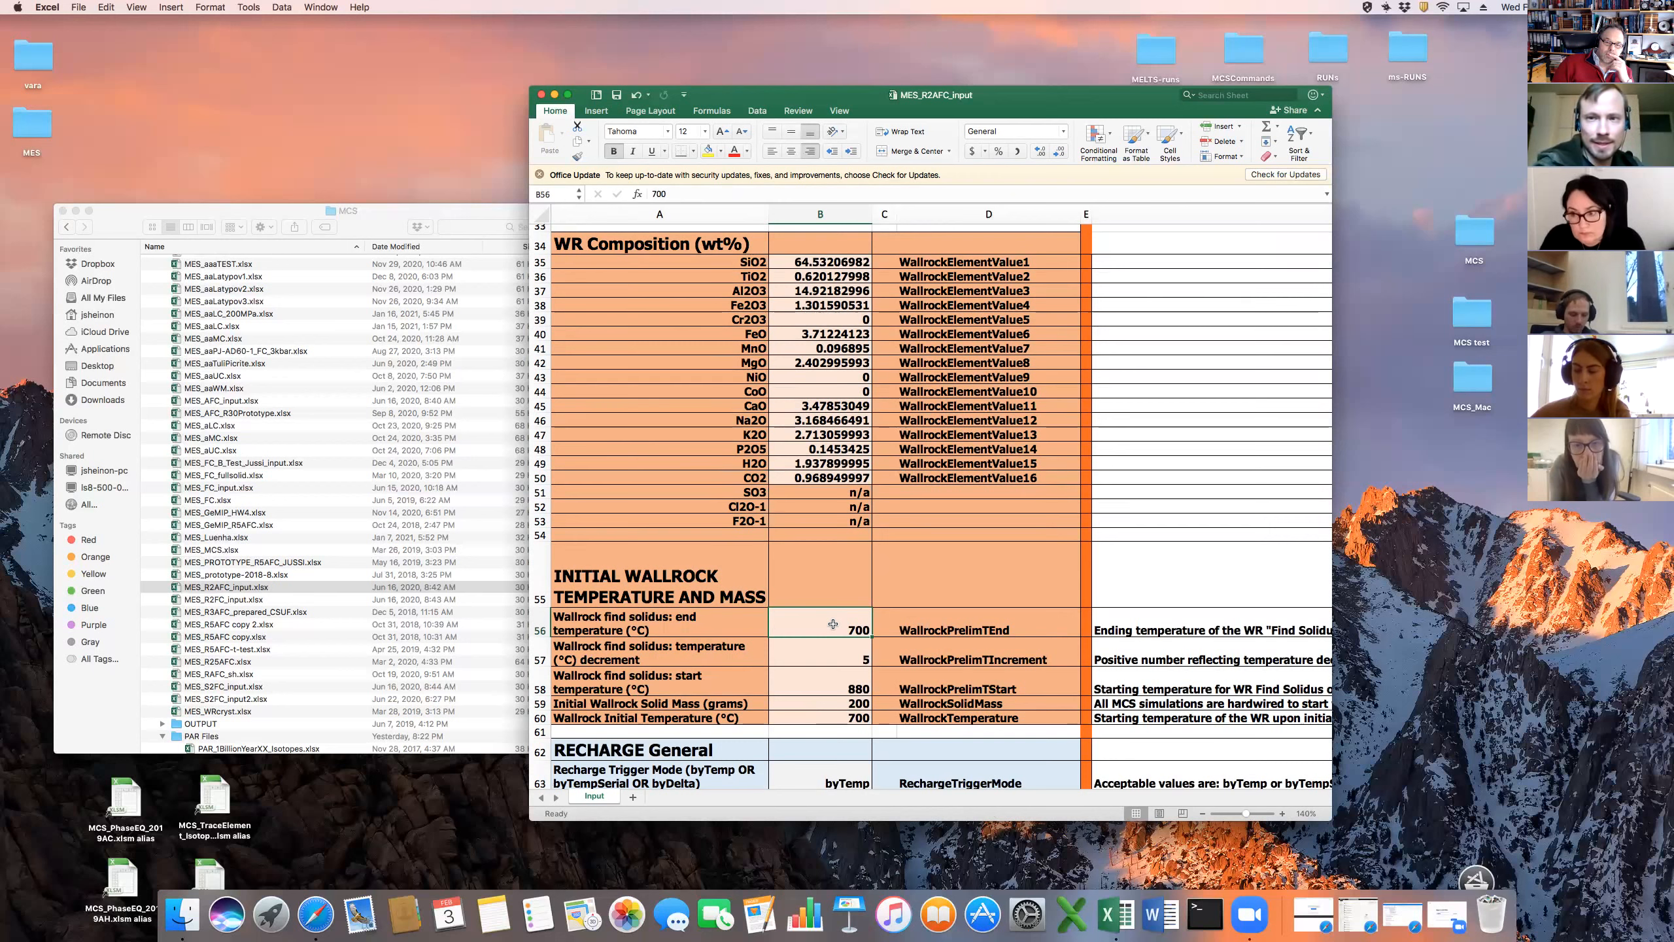
{"action": "left_click_drag", "start_coordinate": [833, 623], "coordinate": [835, 681]}
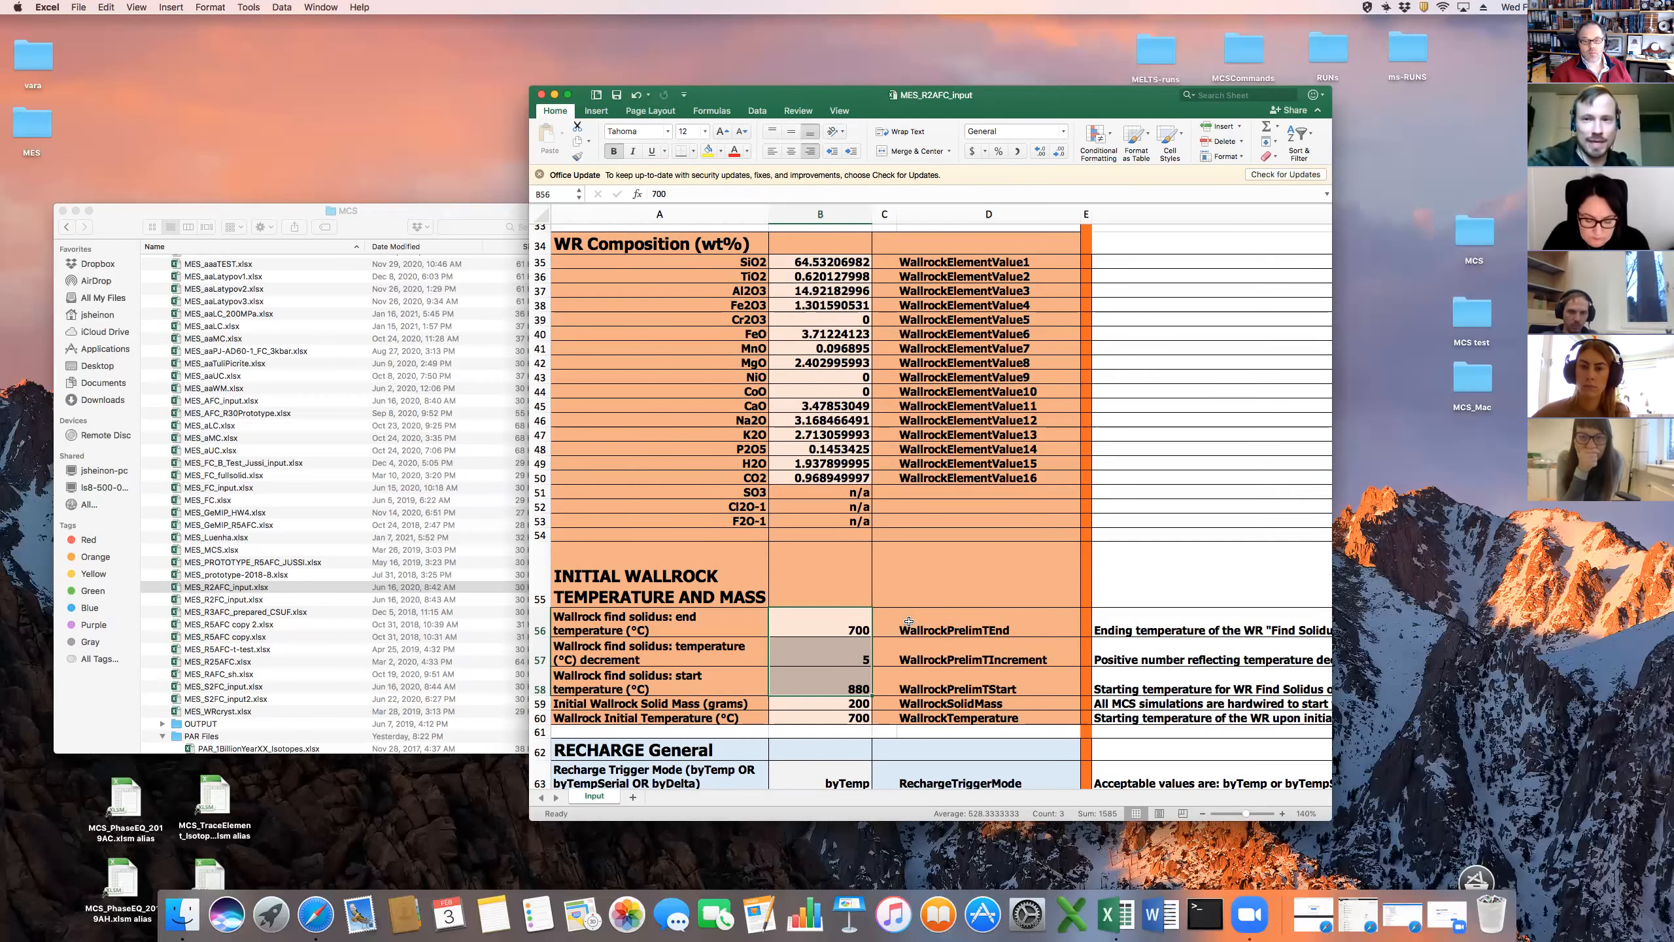
{"action": "scroll", "coordinate": [909, 626], "scroll_direction": "down", "scroll_amount": 1}
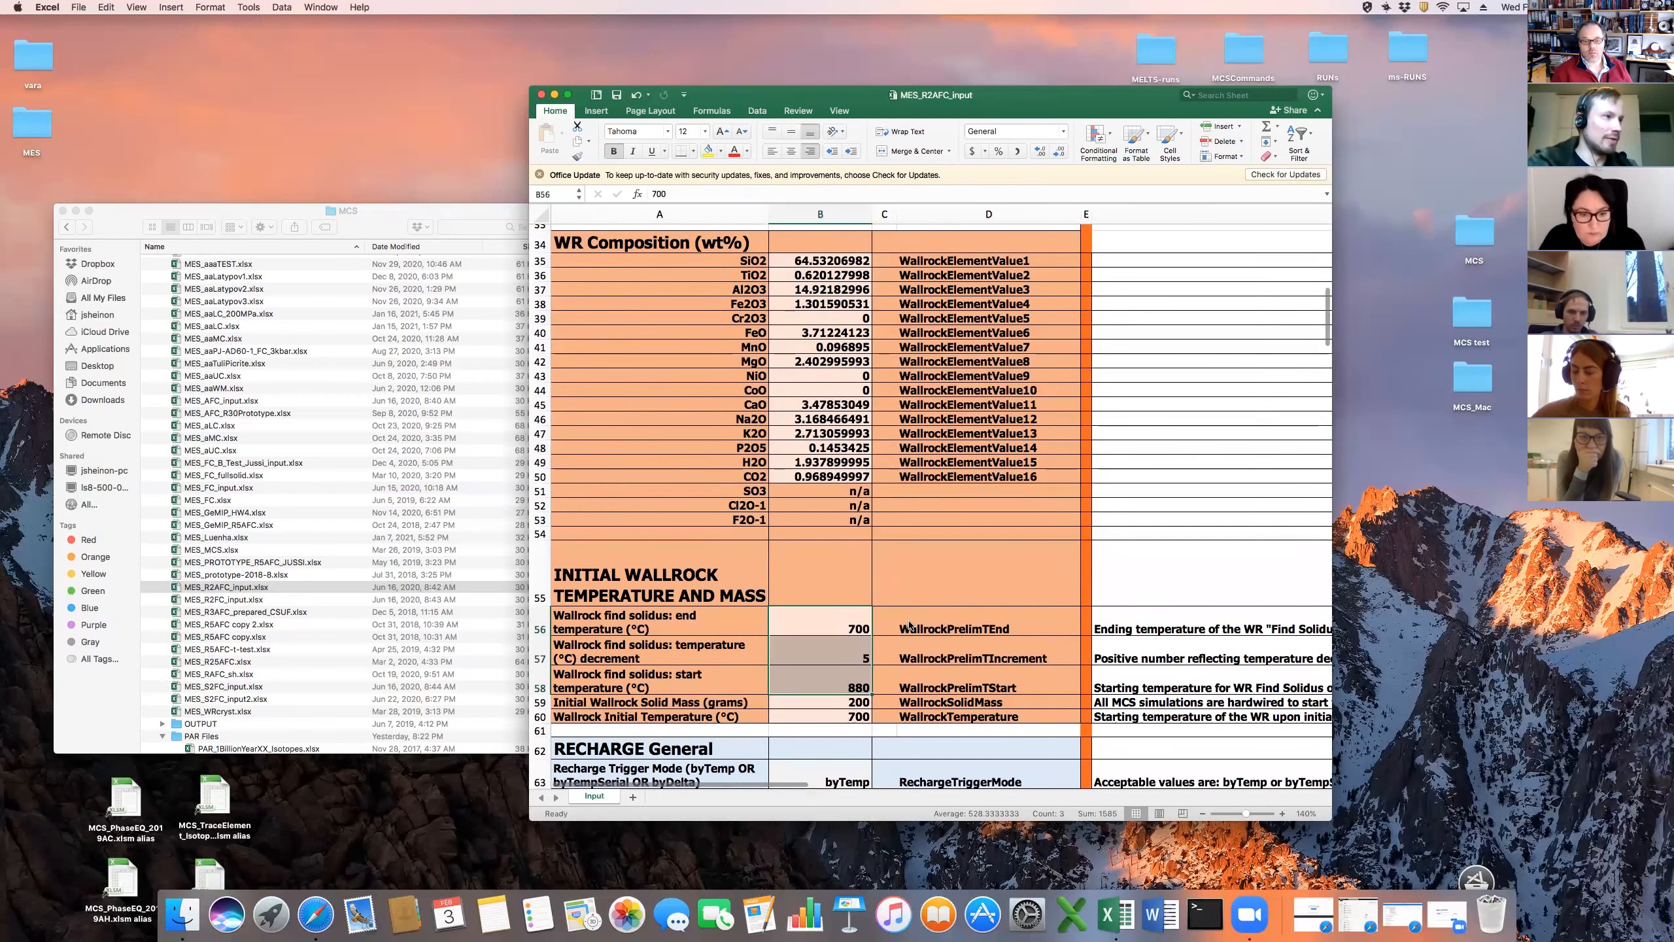
{"action": "left_click", "coordinate": [820, 475]}
{"action": "scroll", "coordinate": [819, 485], "scroll_direction": "down", "scroll_amount": 1}
{"action": "scroll", "coordinate": [819, 485], "scroll_direction": "down", "scroll_amount": 1}
{"action": "left_click", "coordinate": [828, 679]}
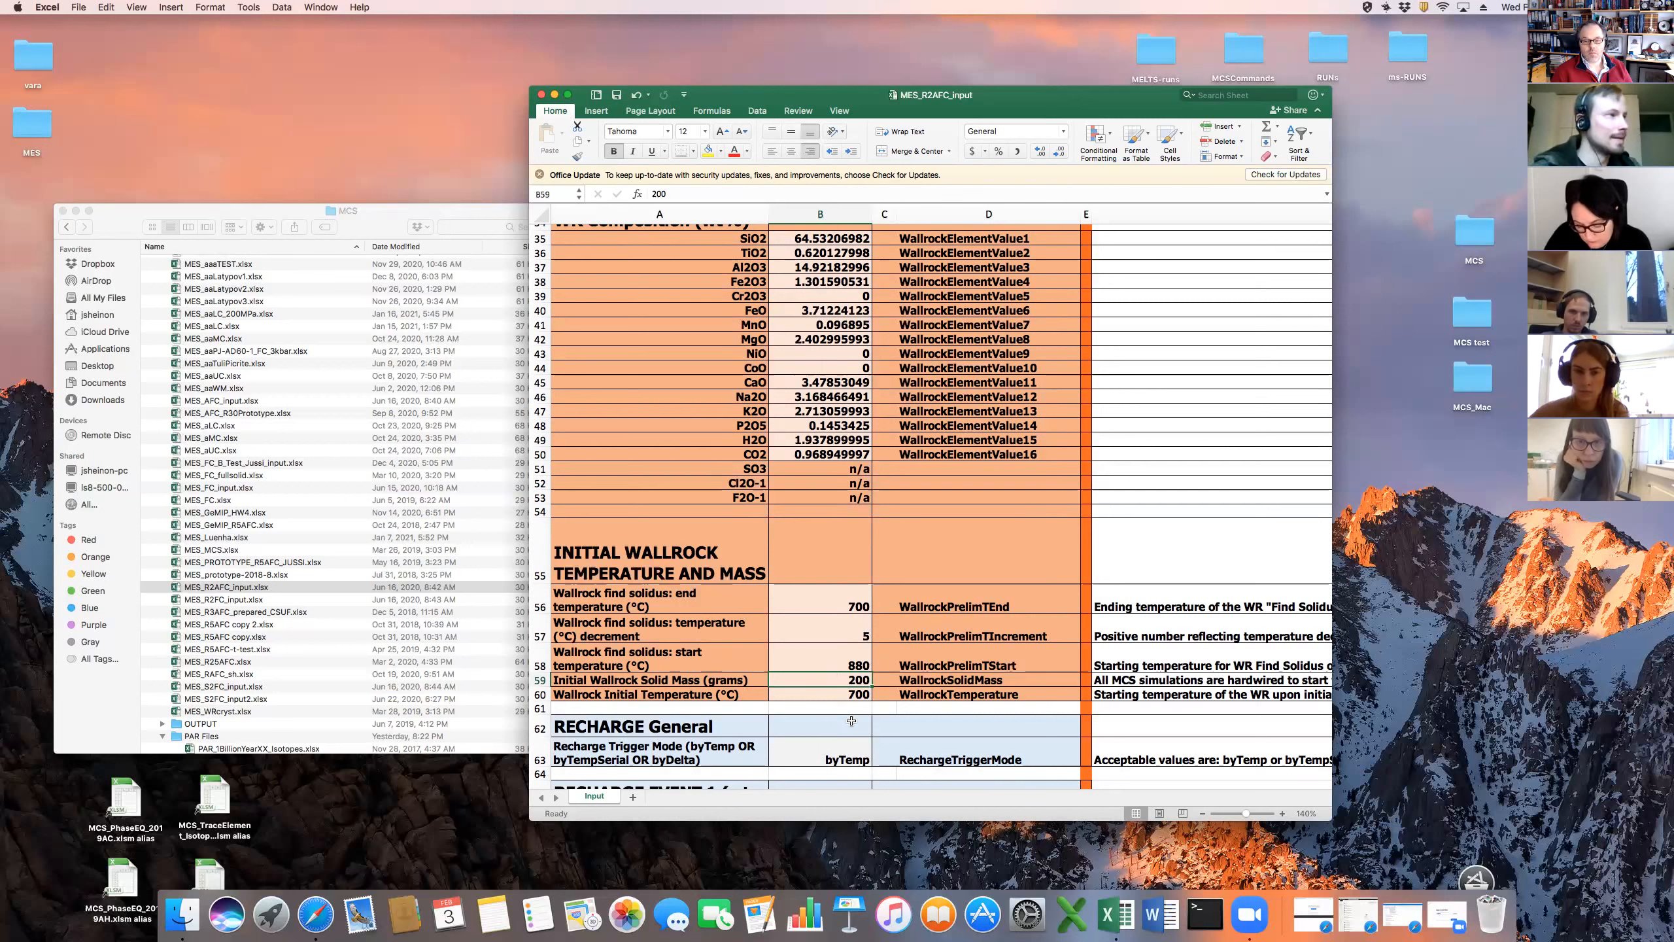
{"action": "left_click", "coordinate": [846, 692]}
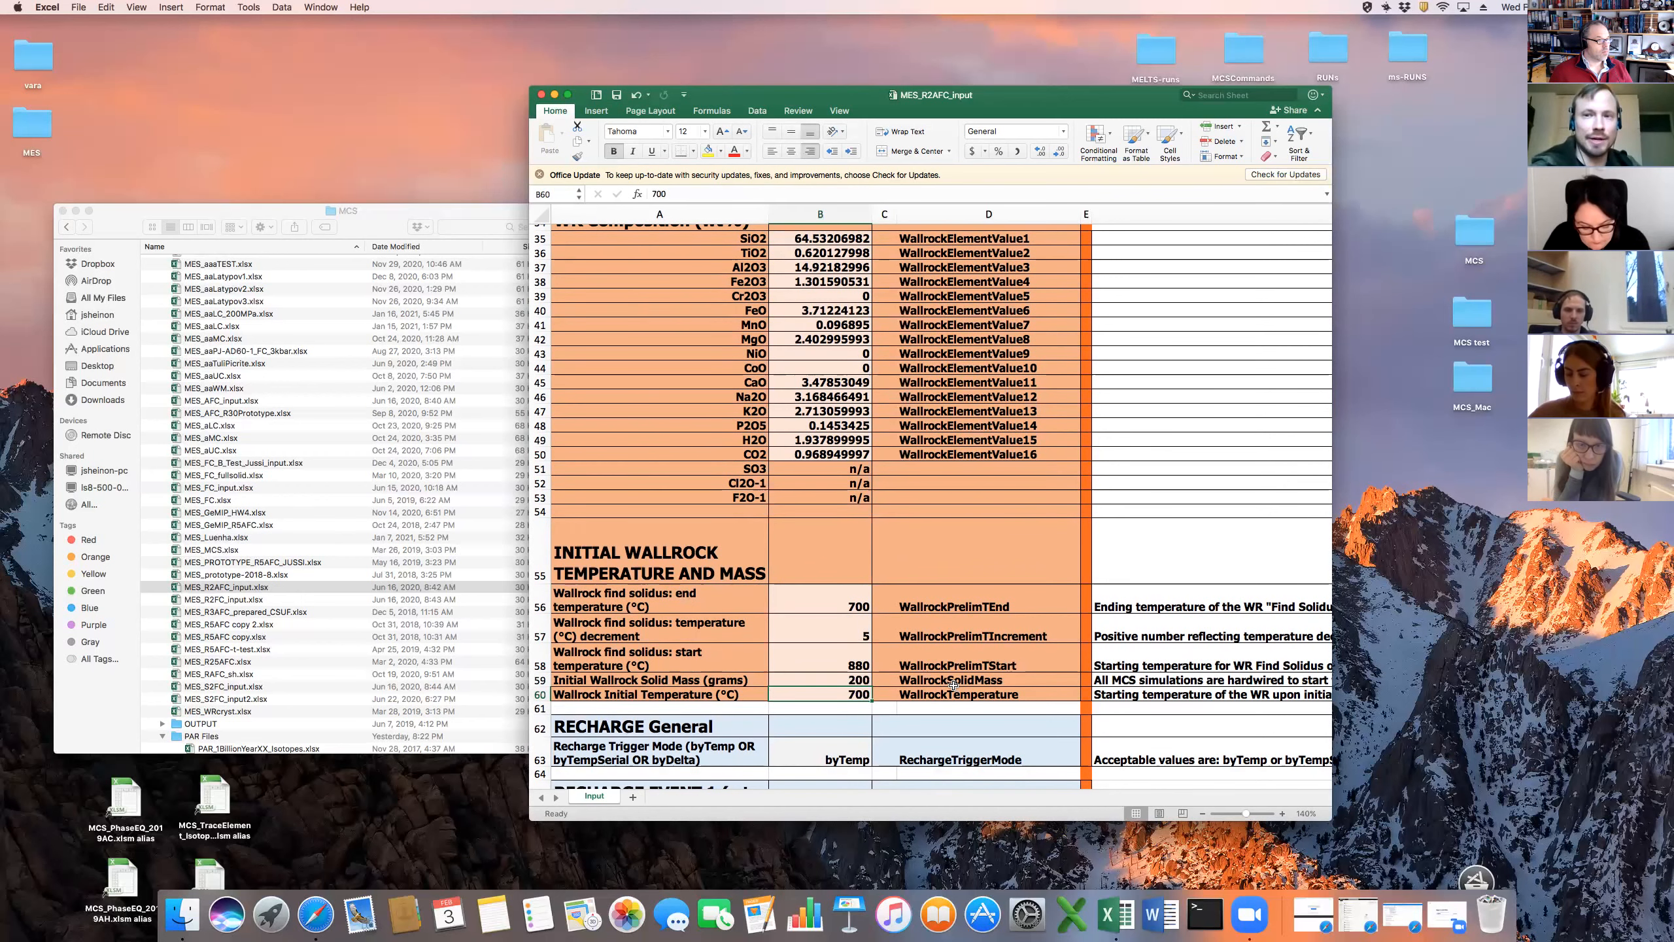
Review the recharge trigger mode and the Recharge Event 1 oxide values from SiO2 to CO2
{"action": "scroll", "coordinate": [929, 672], "scroll_direction": "down", "scroll_amount": 2}
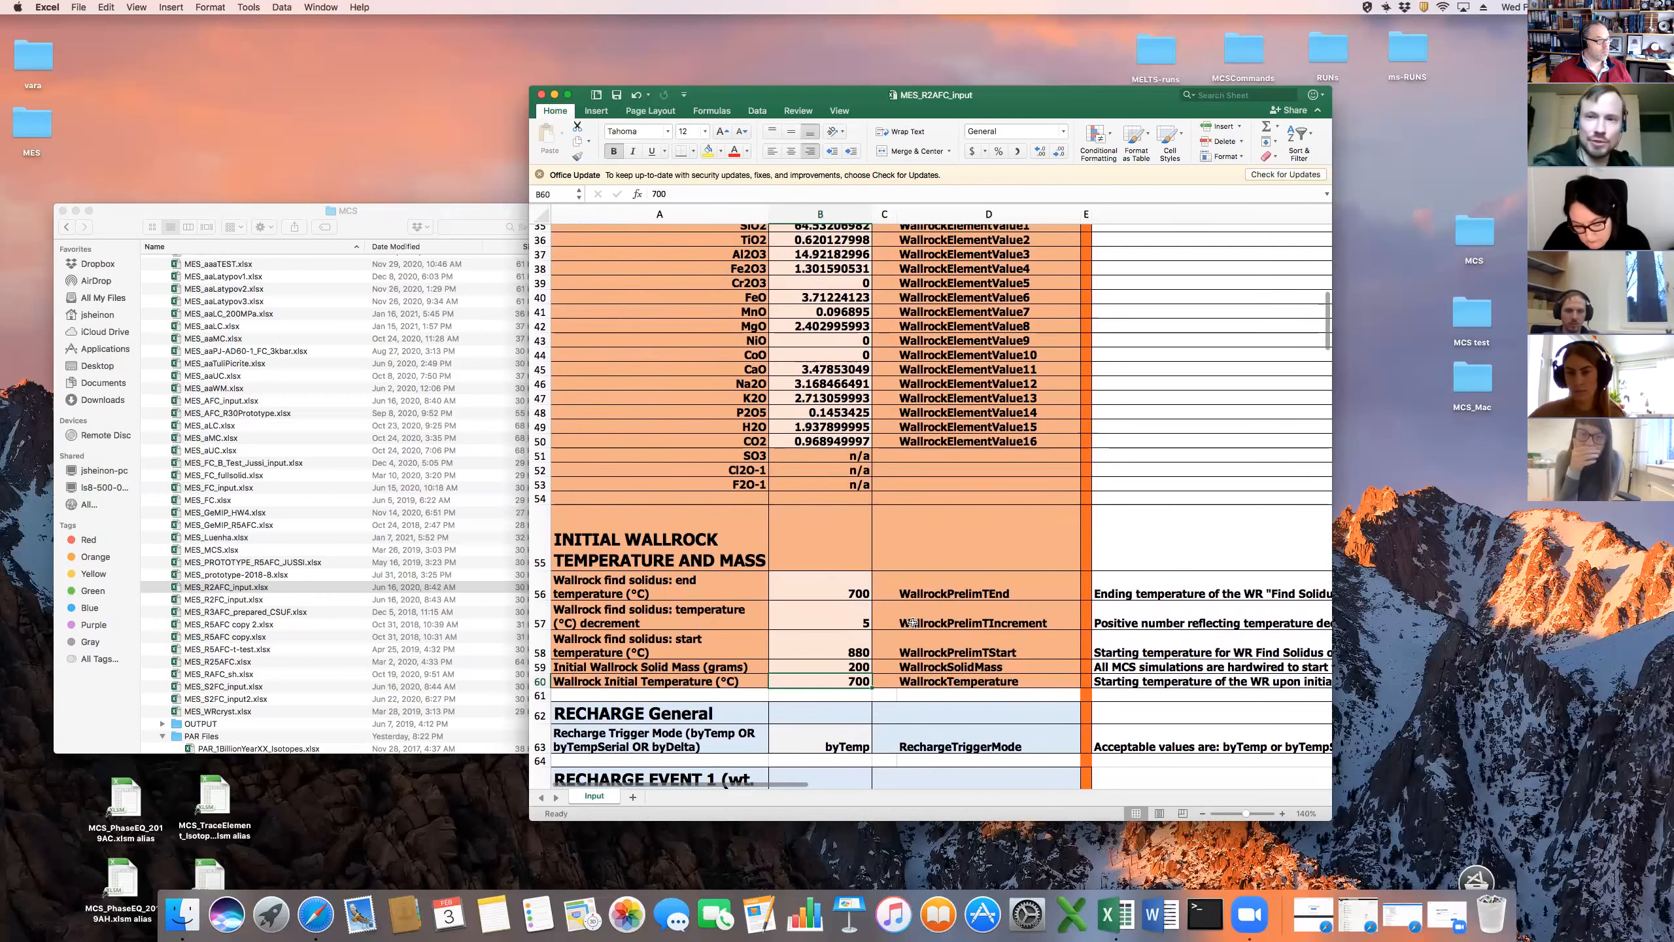
{"action": "scroll", "coordinate": [913, 623], "scroll_direction": "down", "scroll_amount": 5}
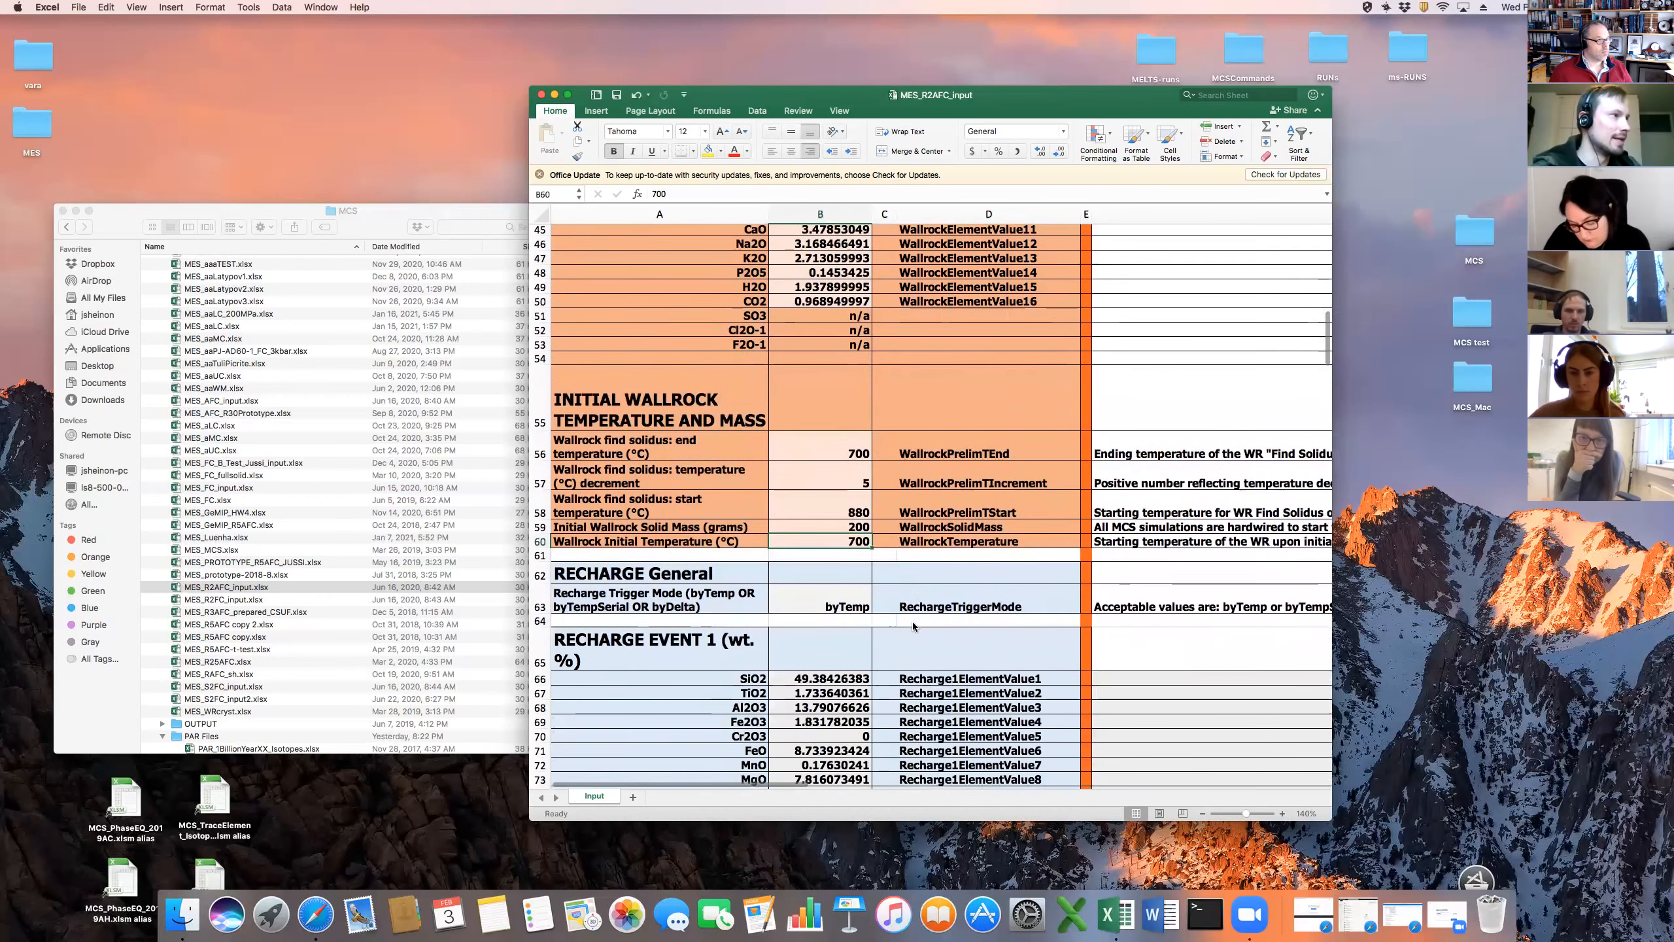
{"action": "scroll", "coordinate": [913, 621], "scroll_direction": "down", "scroll_amount": 5}
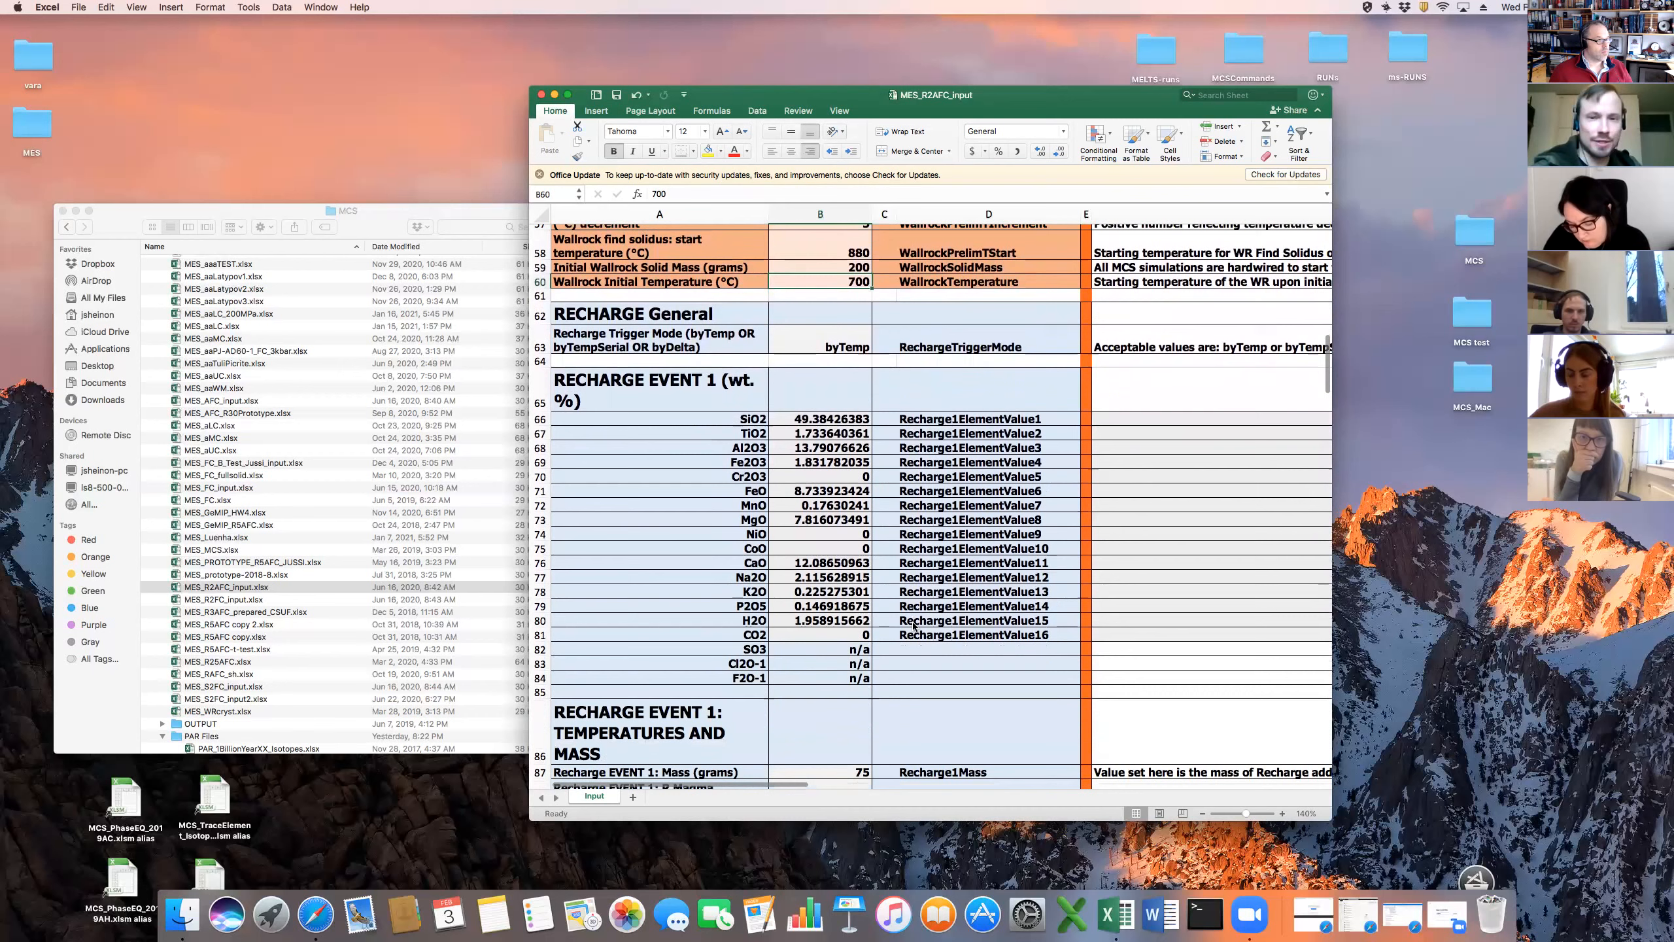
{"action": "scroll", "coordinate": [913, 625], "scroll_direction": "down", "scroll_amount": 1}
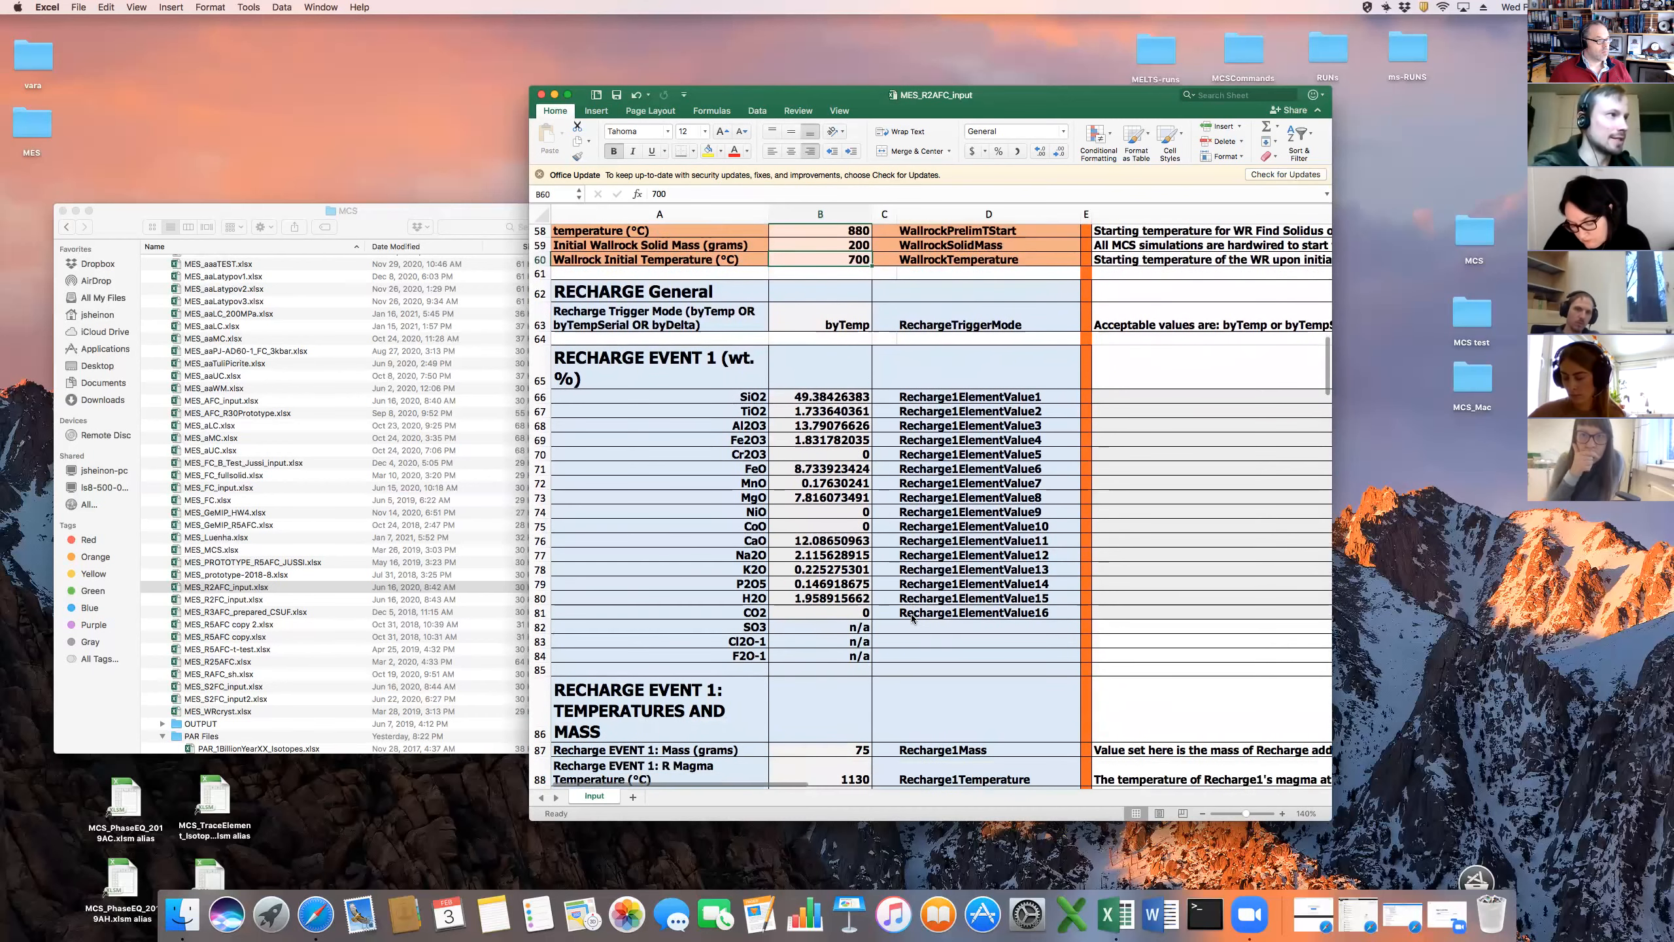
{"action": "scroll", "coordinate": [912, 618], "scroll_direction": "down", "scroll_amount": 3}
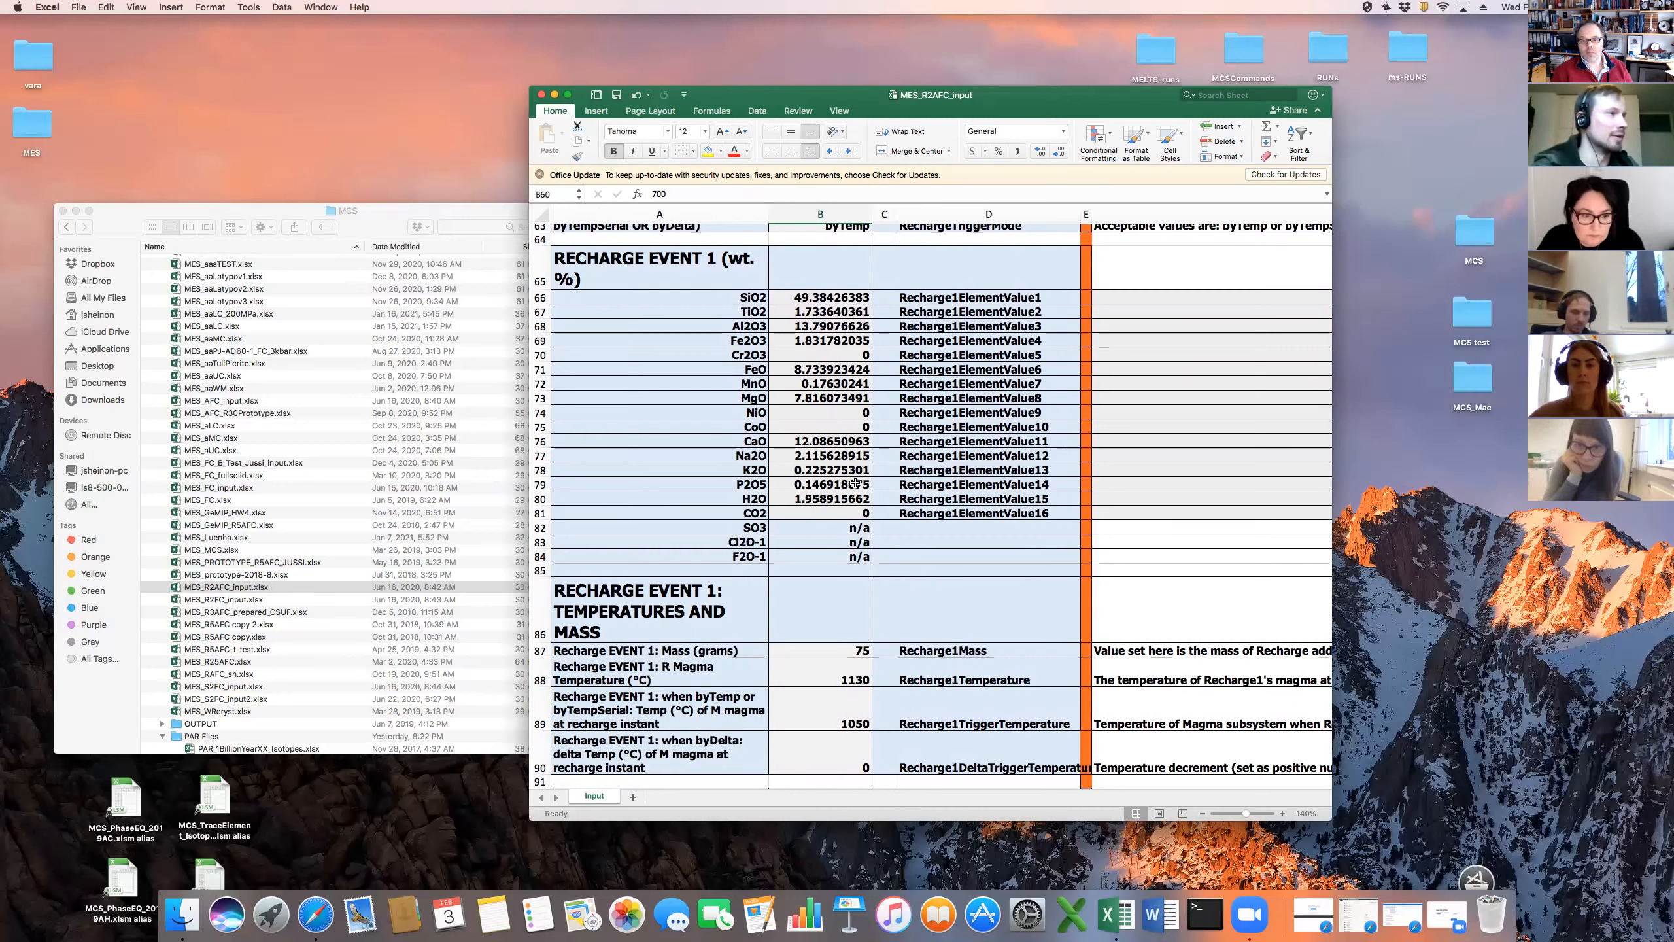
{"action": "left_click_drag", "start_coordinate": [830, 297], "coordinate": [831, 514]}
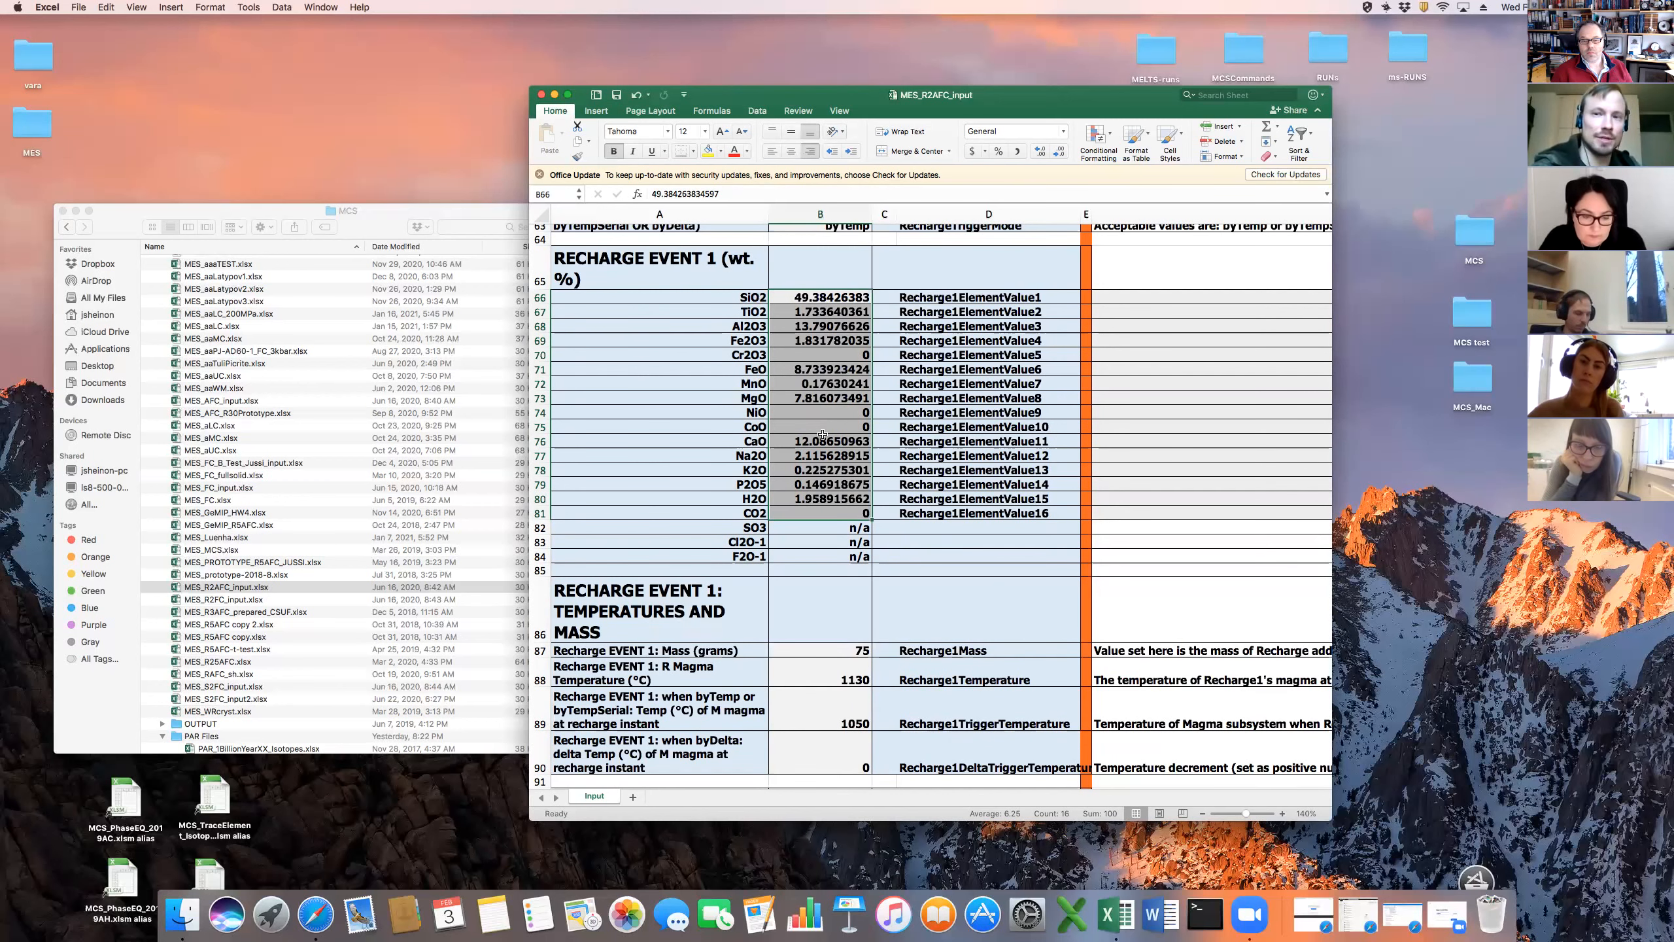
Review Recharge Event 1's mass, recharge magma temperature and the magma temperature that triggers the recharge
{"action": "scroll", "coordinate": [822, 434], "scroll_direction": "down", "scroll_amount": 5}
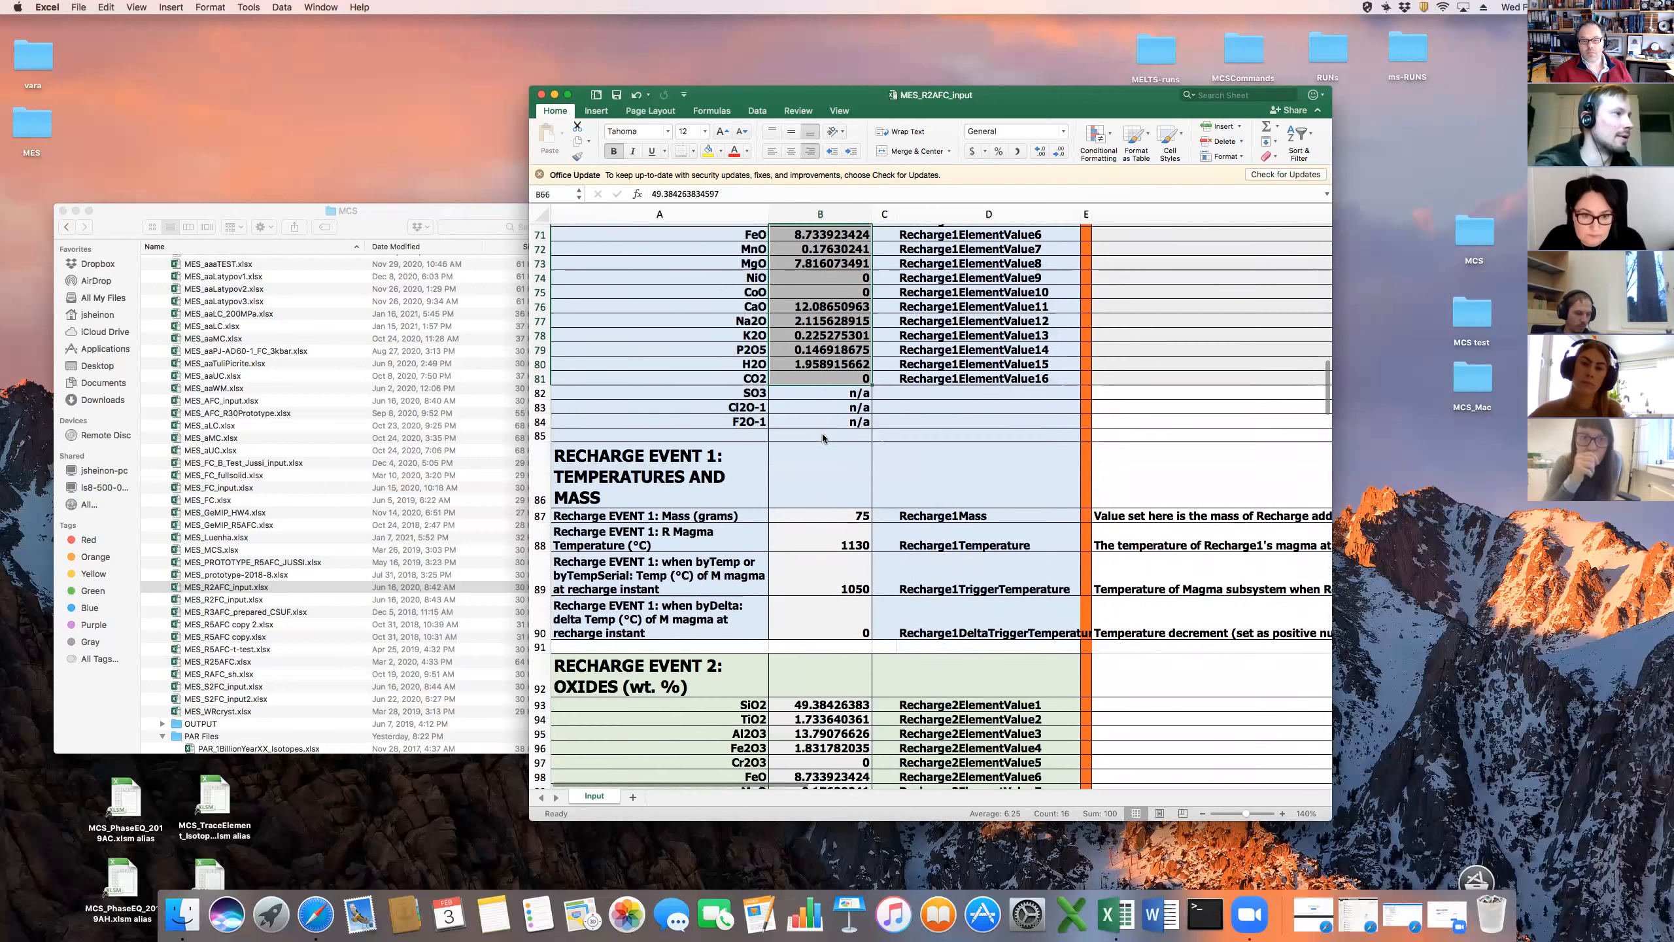
{"action": "scroll", "coordinate": [822, 437], "scroll_direction": "down", "scroll_amount": 1}
{"action": "left_click", "coordinate": [828, 503]}
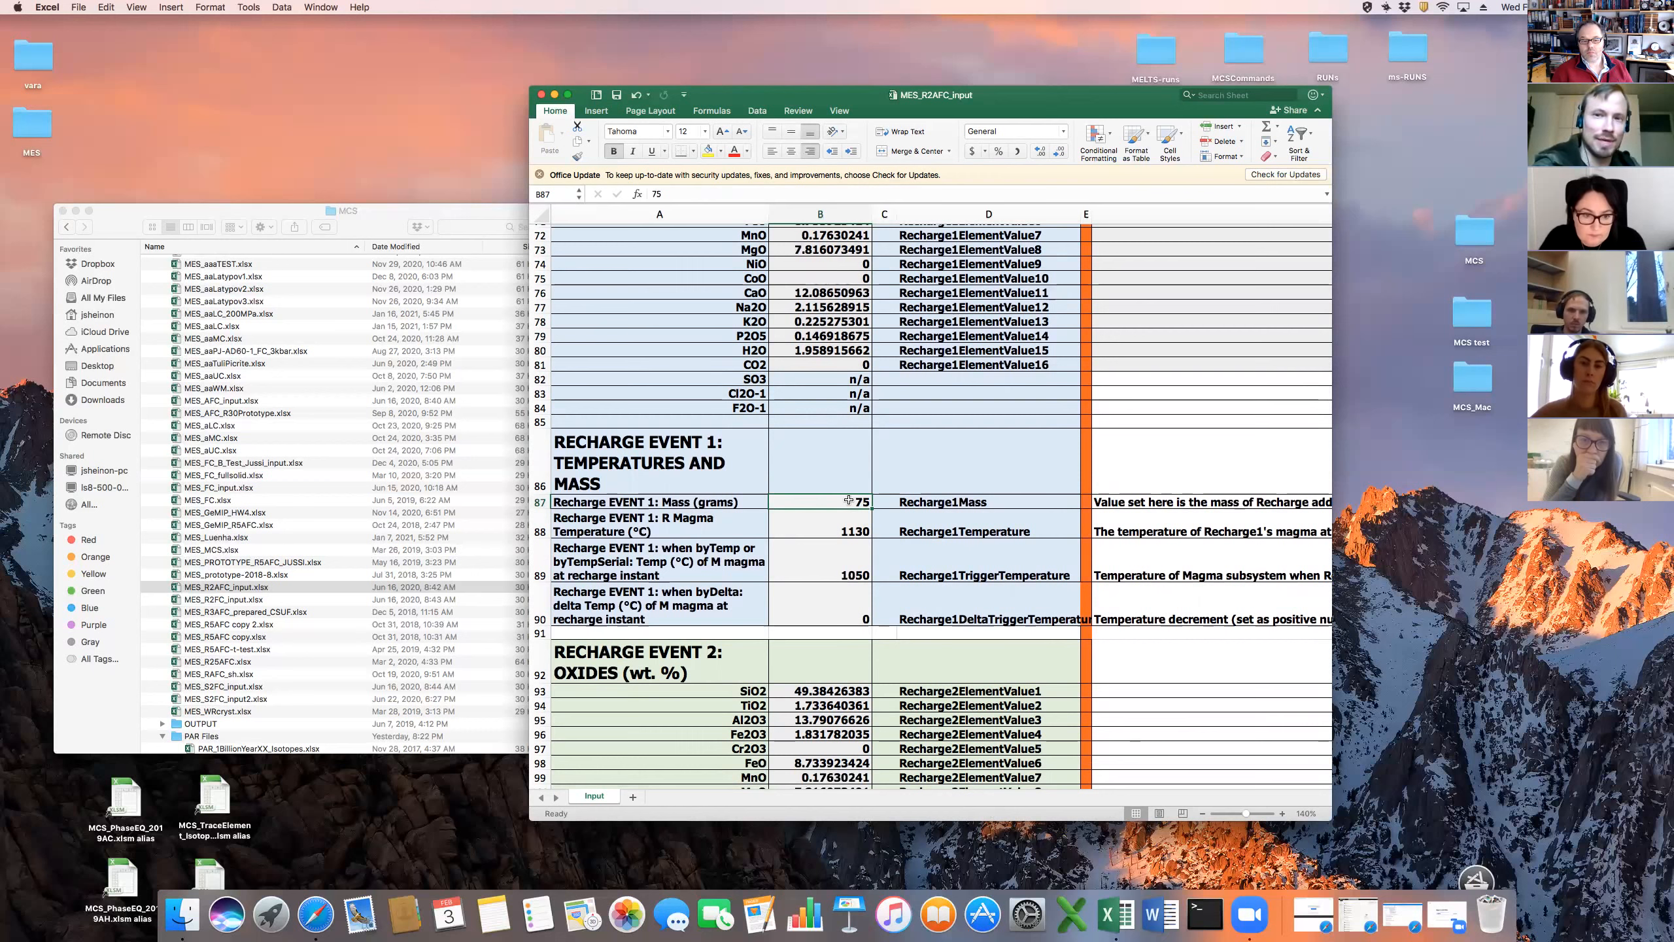
{"action": "left_click", "coordinate": [833, 531]}
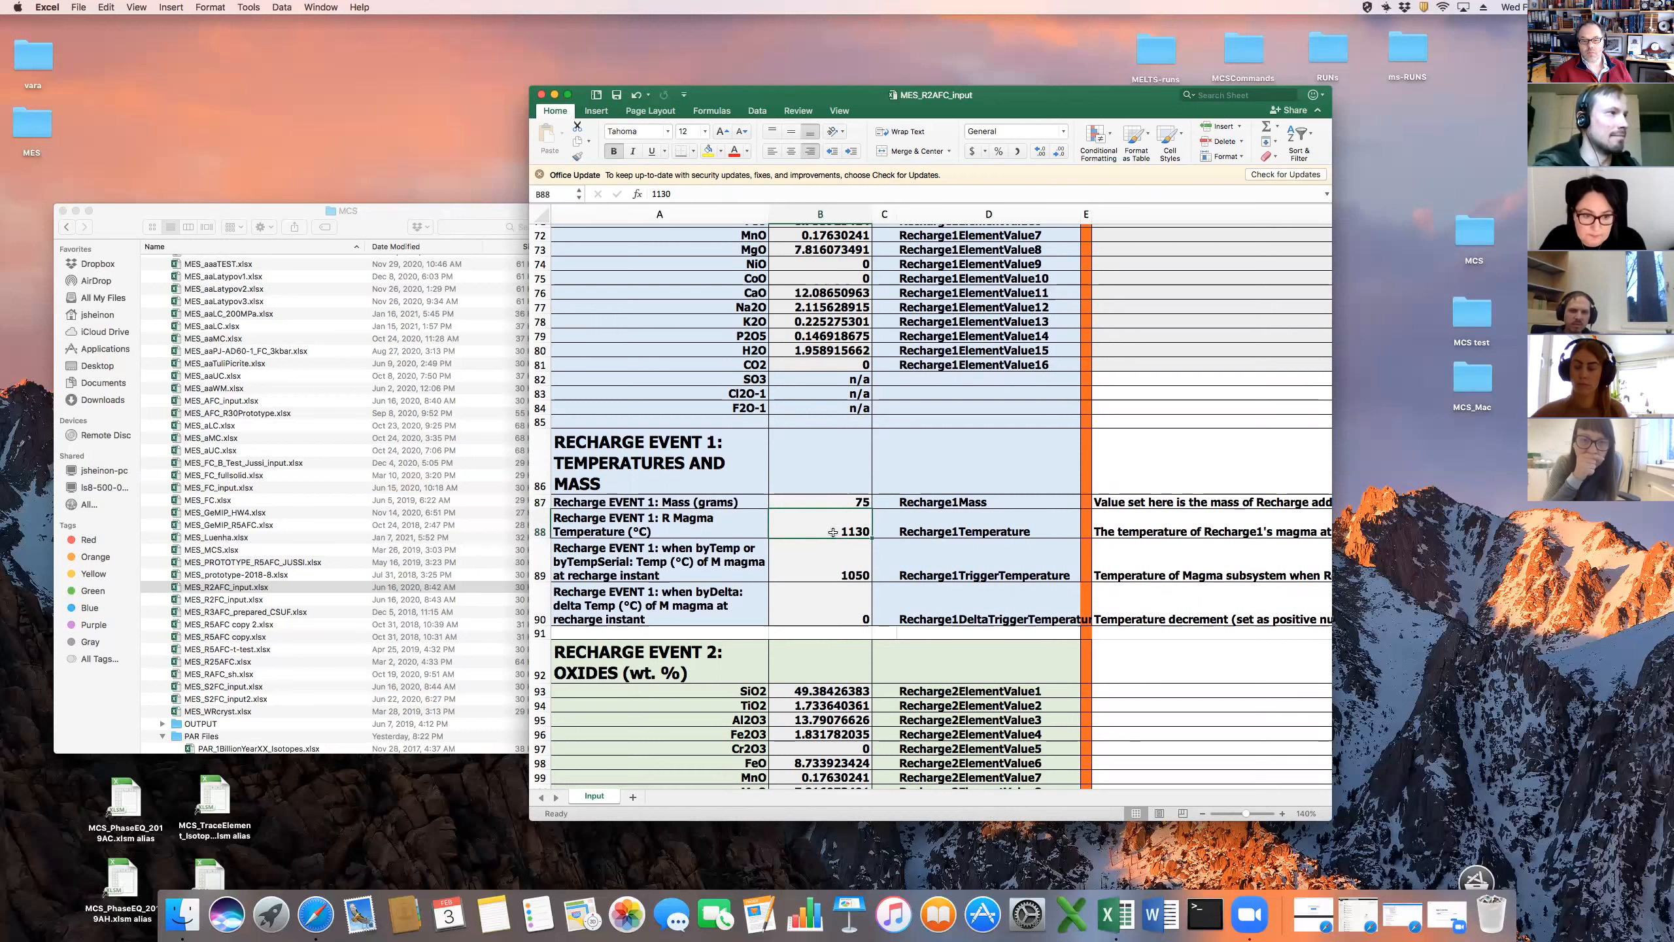
{"action": "left_click", "coordinate": [824, 558]}
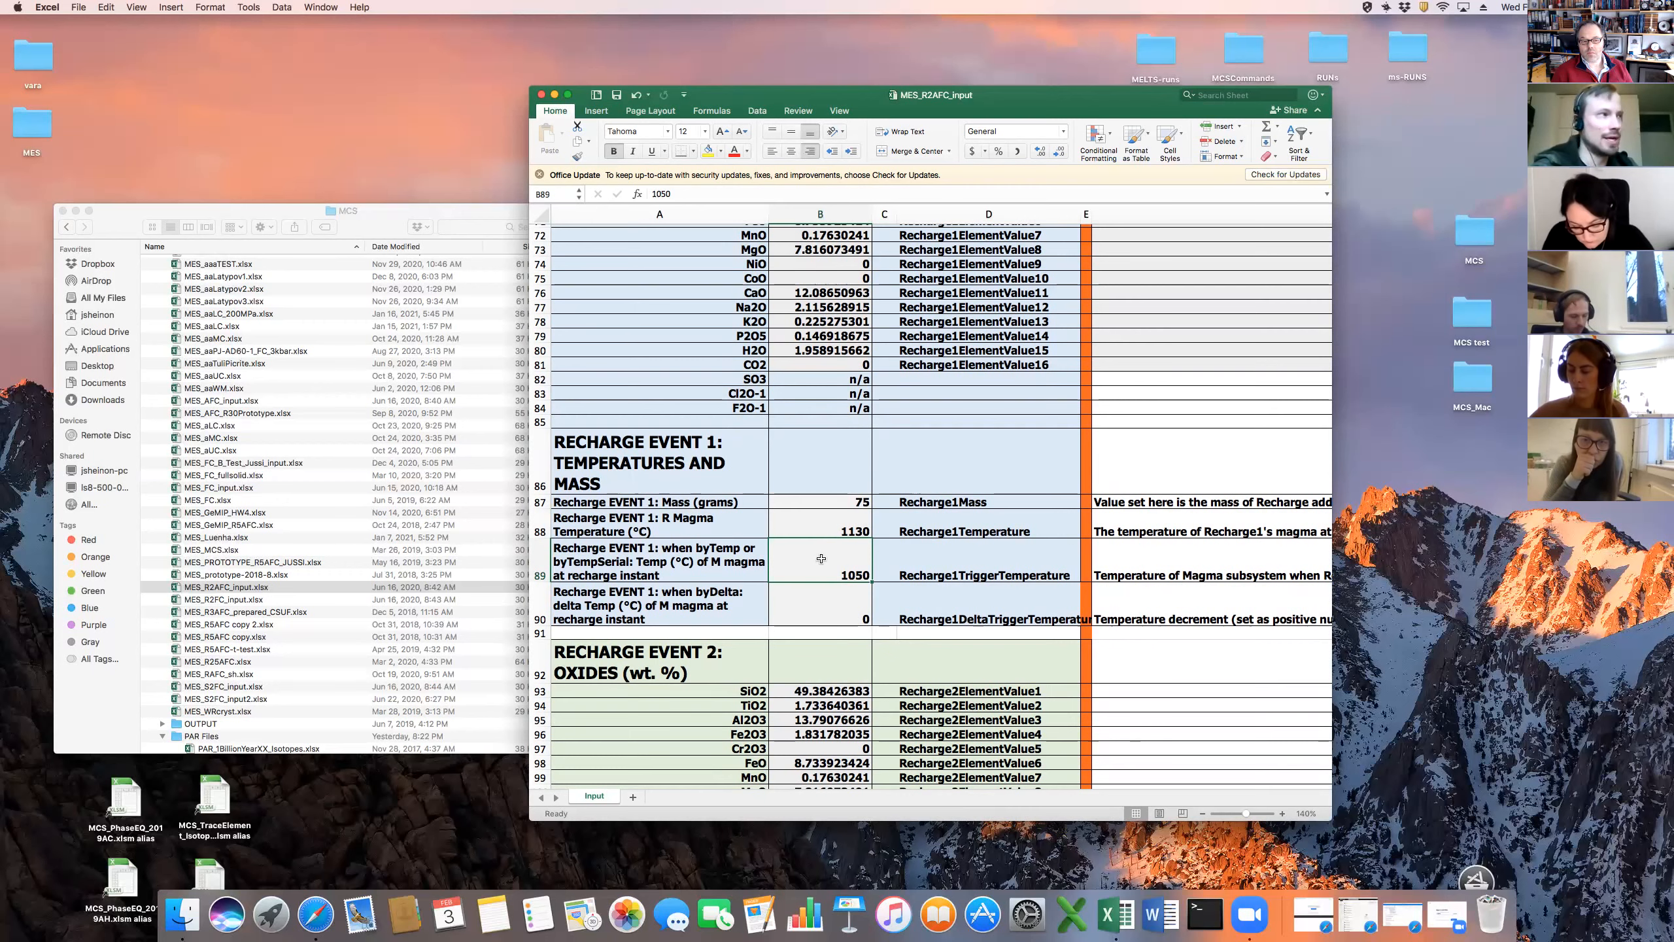
Look over the input sections for Recharge Events 2 to 4
{"action": "scroll", "coordinate": [821, 560], "scroll_direction": "down", "scroll_amount": 10}
{"action": "scroll", "coordinate": [822, 562], "scroll_direction": "down", "scroll_amount": 5}
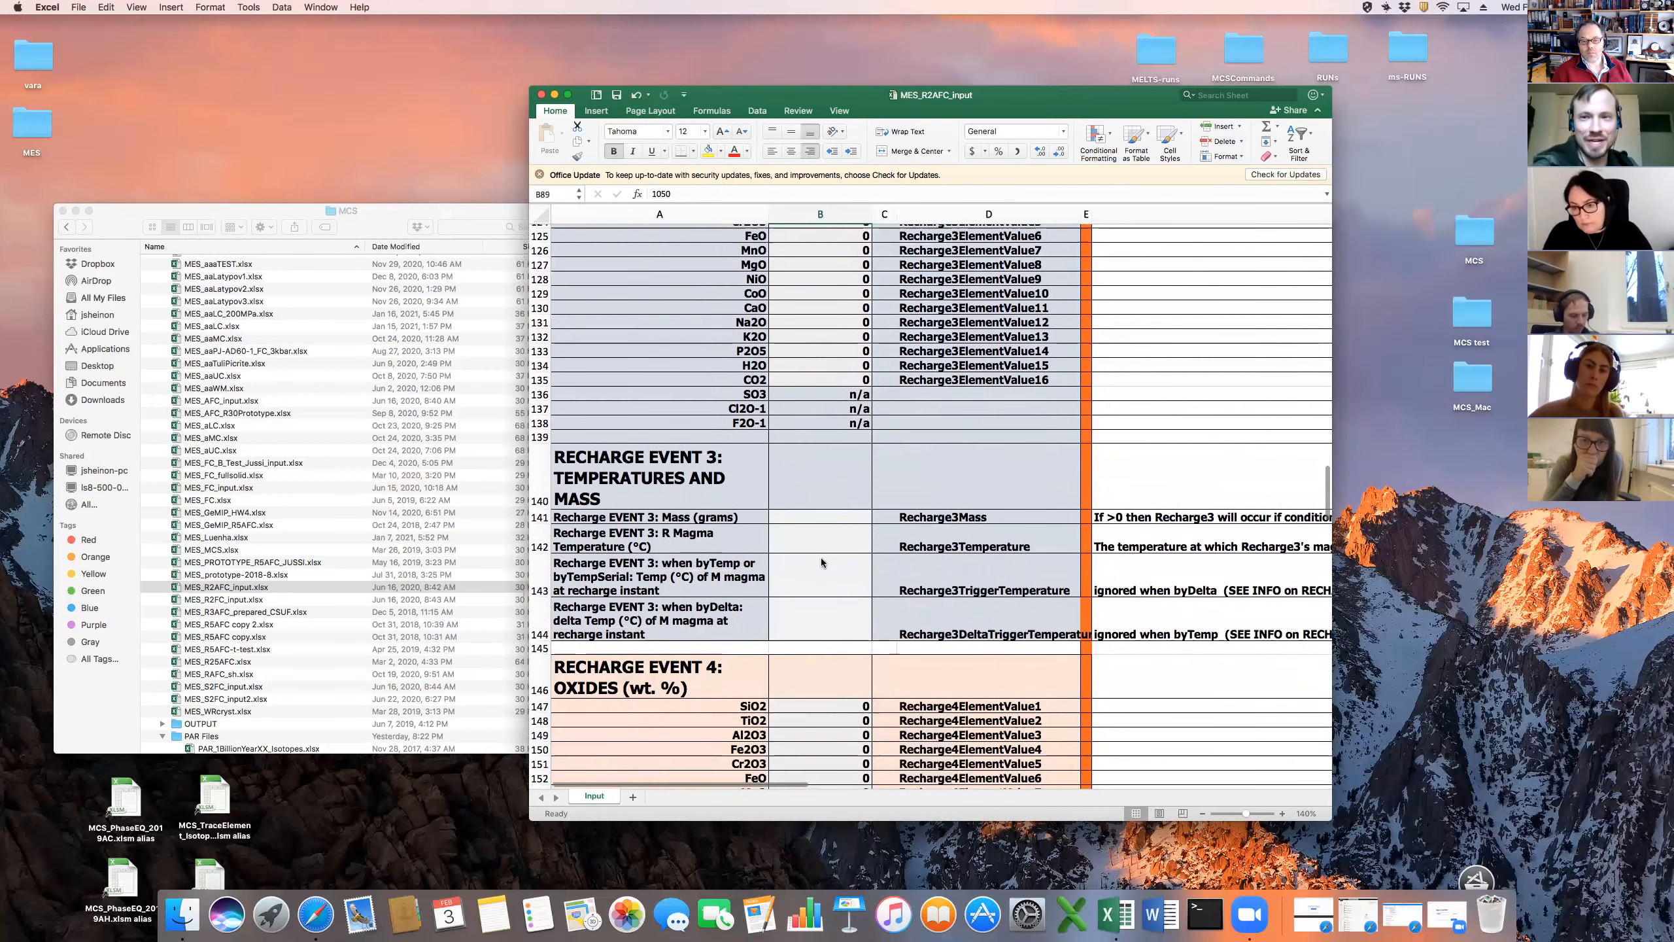
{"action": "scroll", "coordinate": [821, 562], "scroll_direction": "up", "scroll_amount": 3}
{"action": "scroll", "coordinate": [821, 561], "scroll_direction": "up", "scroll_amount": 5}
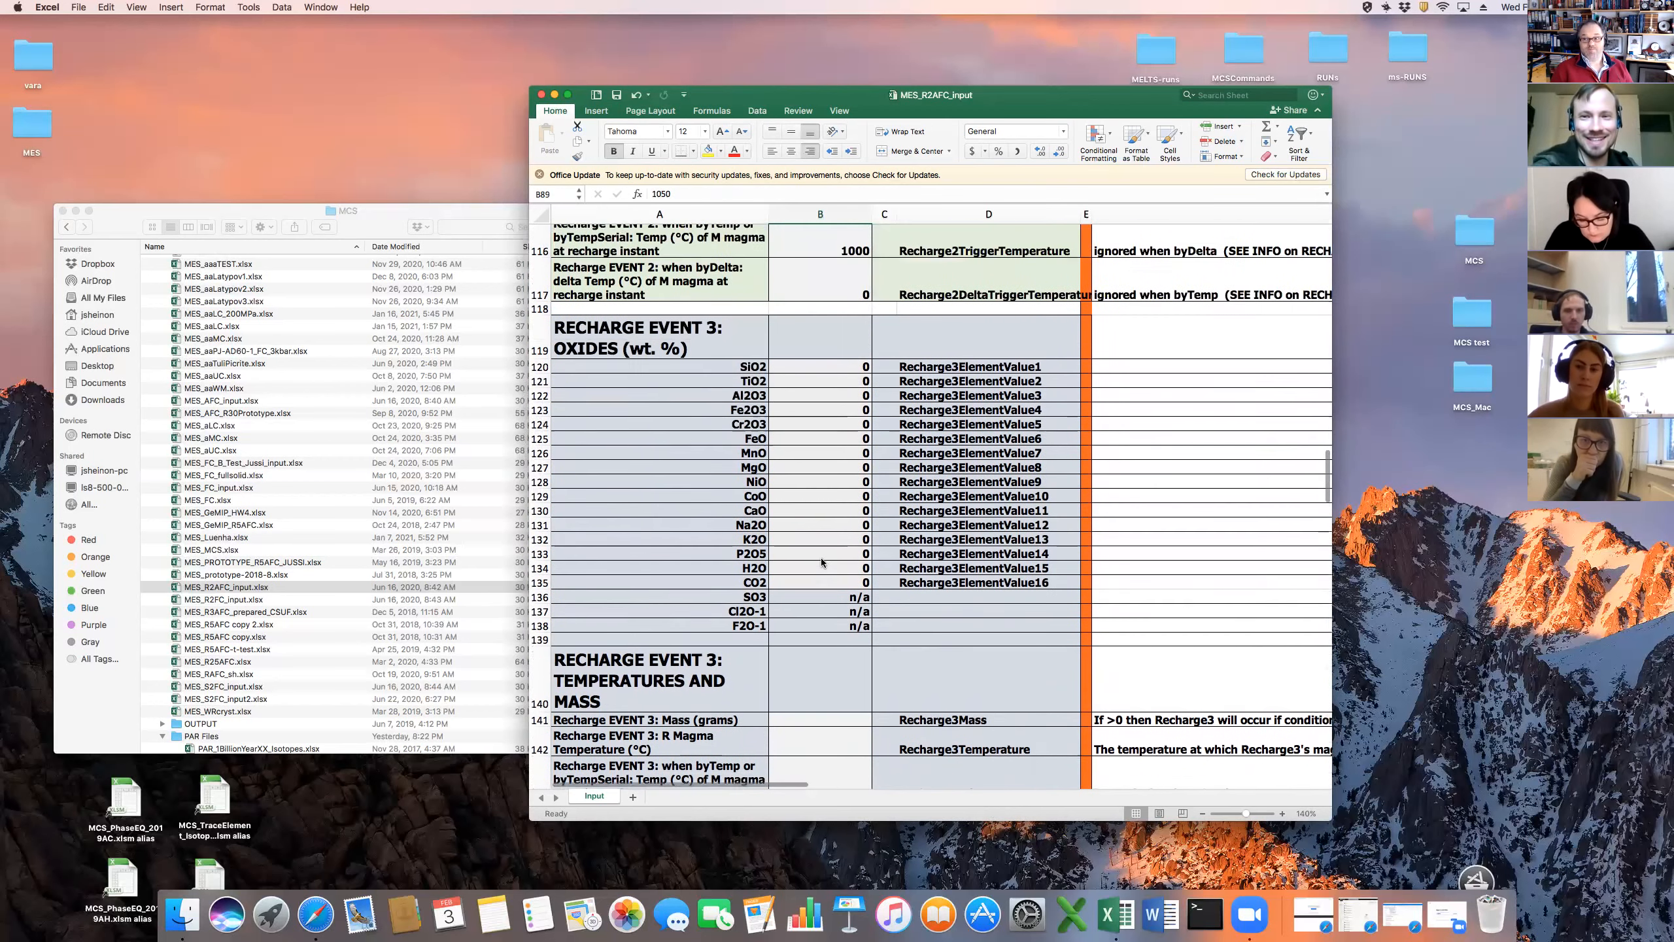
Review the system variables: FmZero, excluded phases, system pressure, enthalpy convergence steps and oxygen fugacity
{"action": "scroll", "coordinate": [821, 562], "scroll_direction": "up", "scroll_amount": 15}
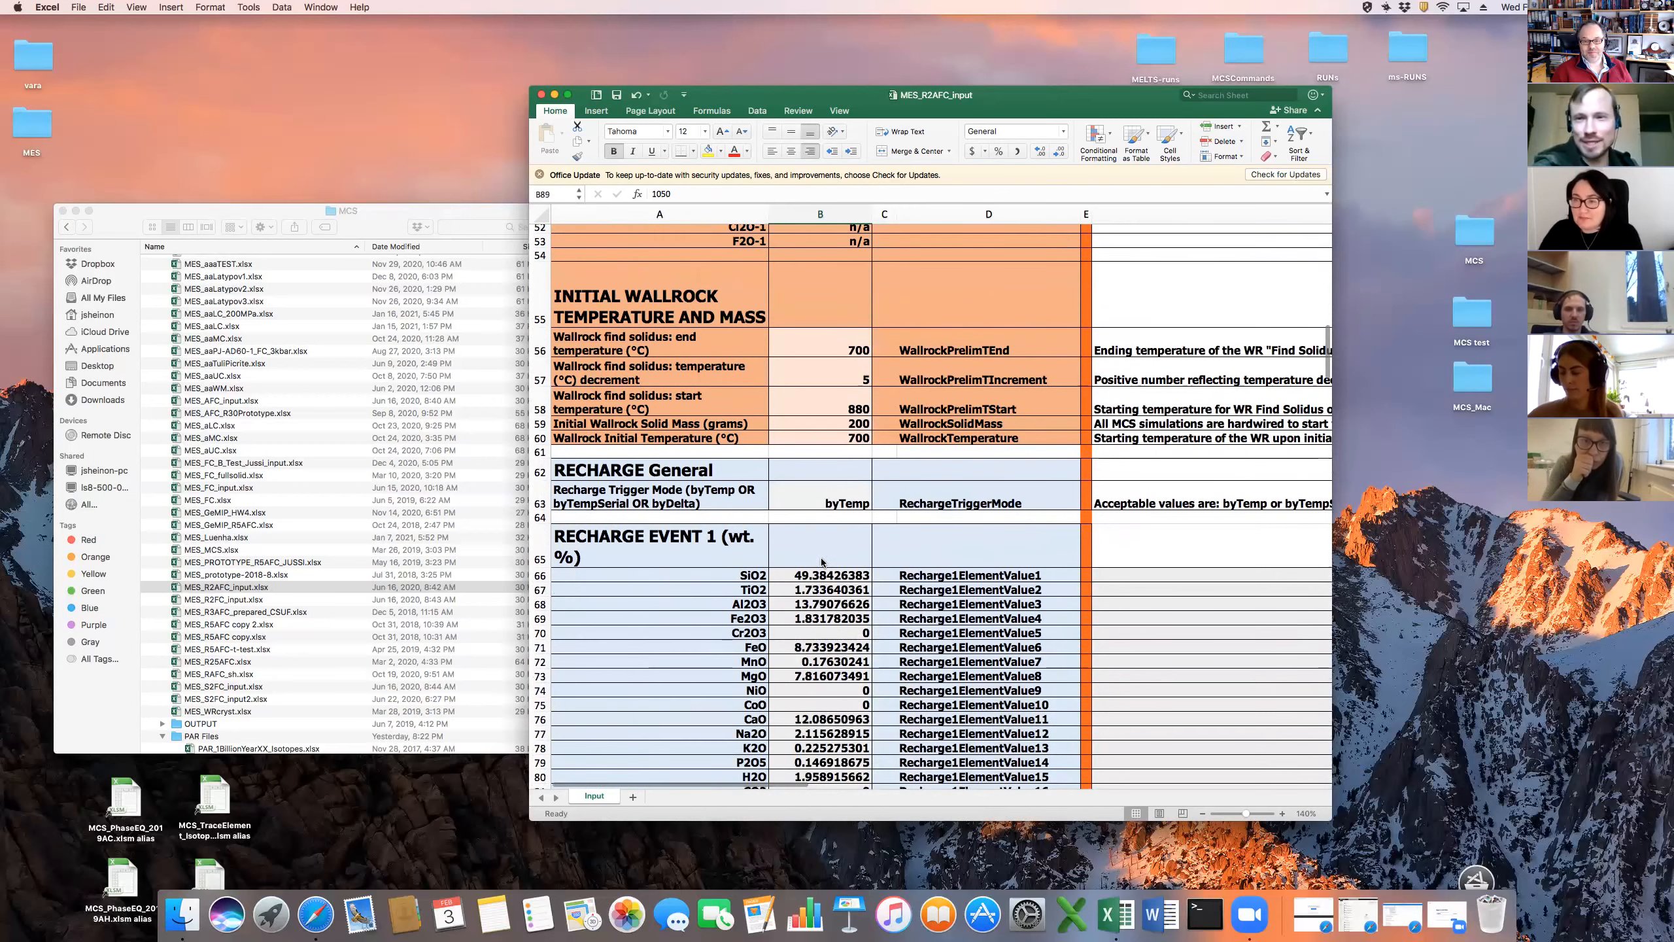
{"action": "scroll", "coordinate": [821, 560], "scroll_direction": "up", "scroll_amount": 8}
{"action": "scroll", "coordinate": [821, 560], "scroll_direction": "up", "scroll_amount": 8}
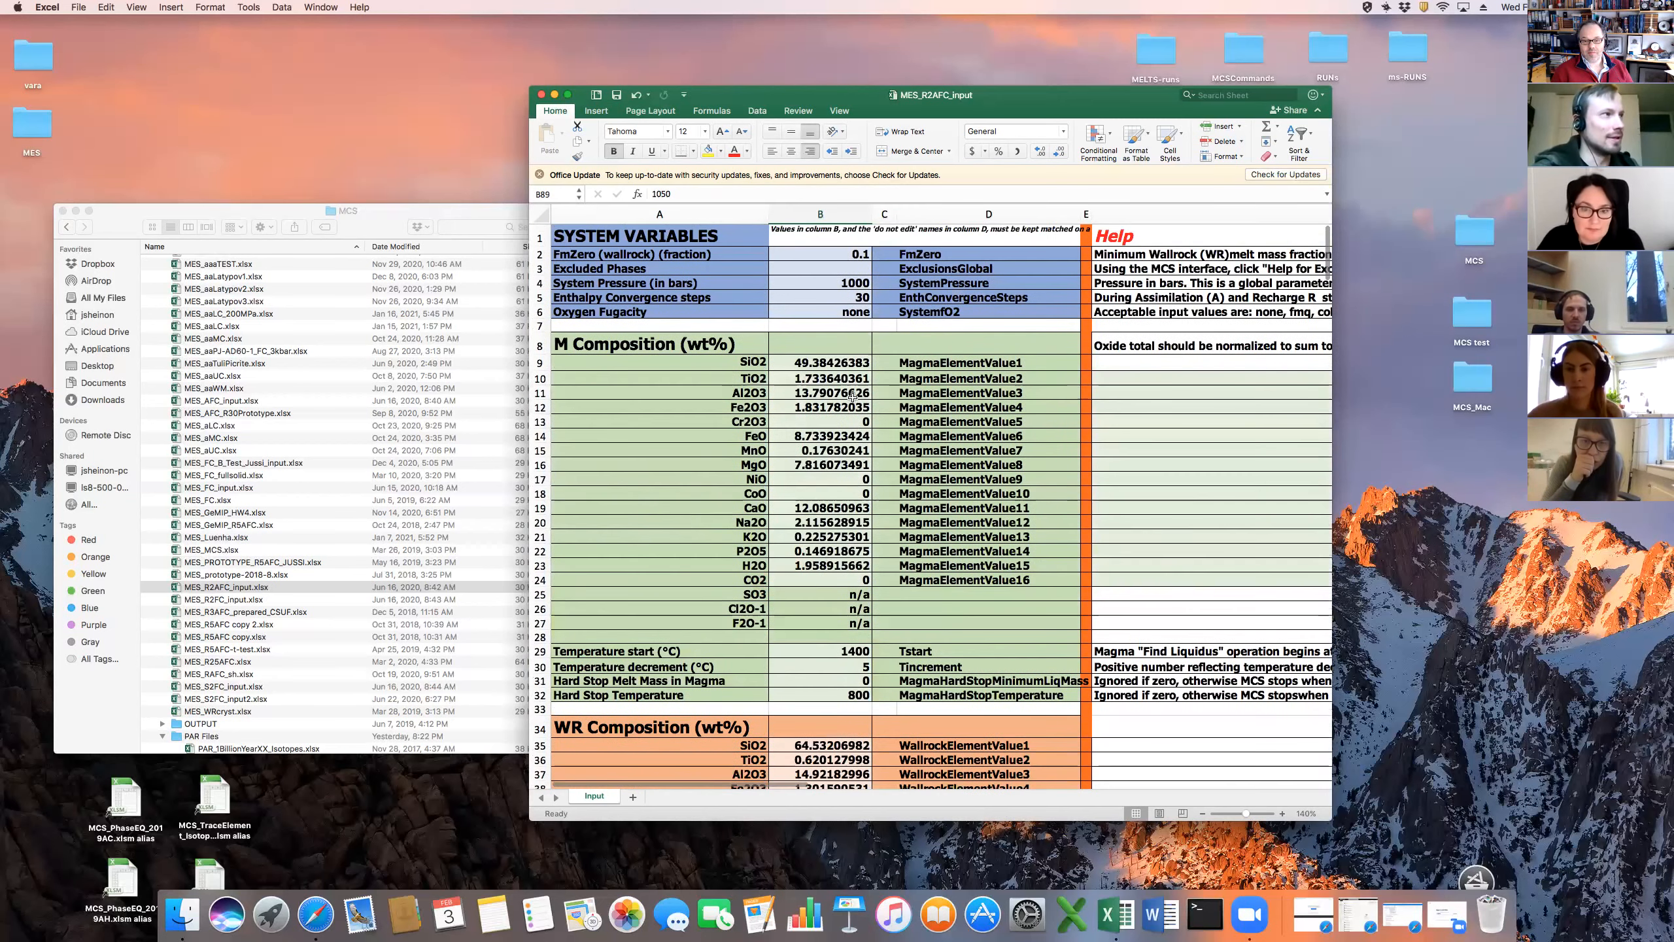
{"action": "left_click", "coordinate": [818, 257]}
{"action": "left_click_drag", "start_coordinate": [818, 273], "coordinate": [823, 277]}
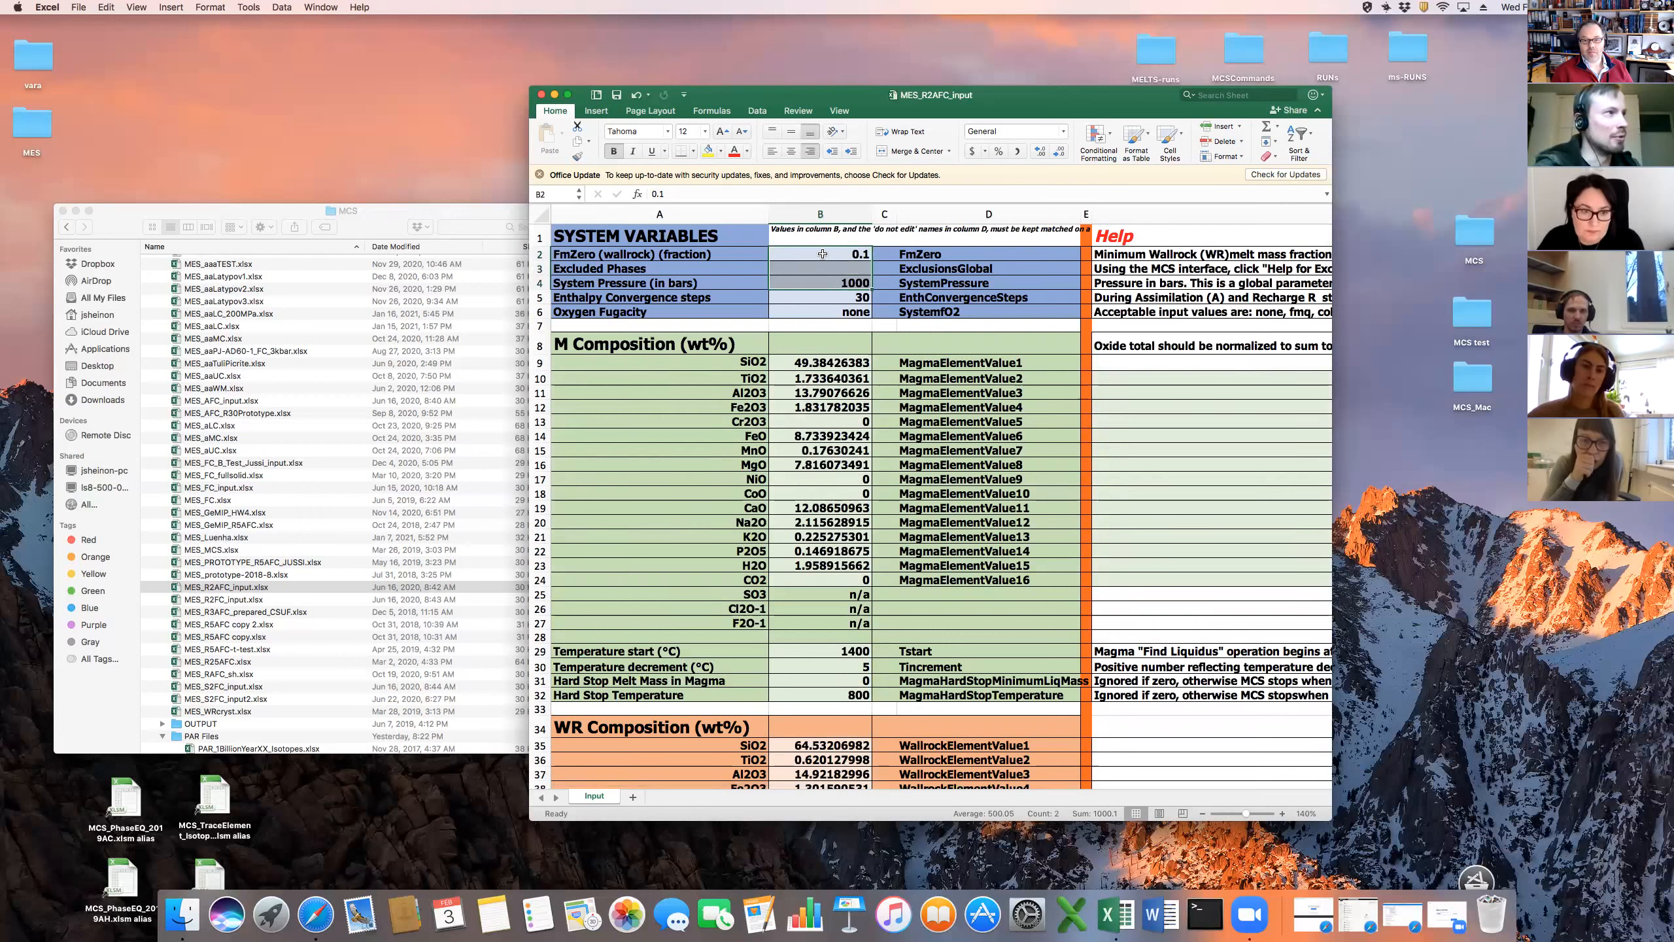
{"action": "left_click", "coordinate": [819, 255]}
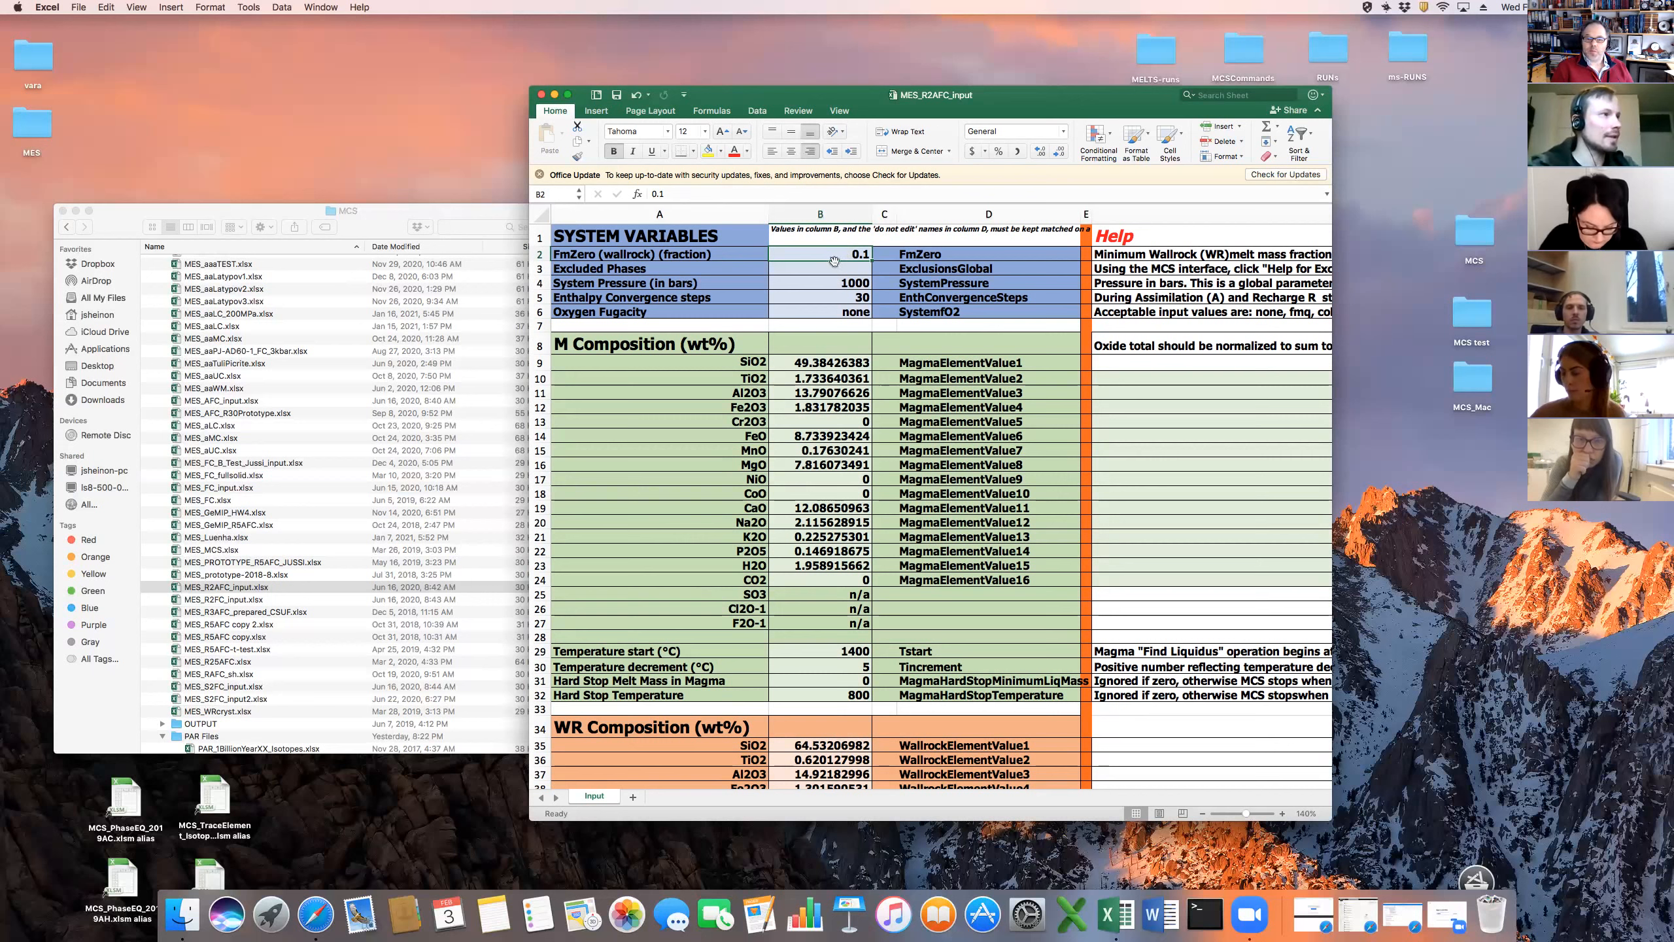
{"action": "left_click", "coordinate": [837, 266]}
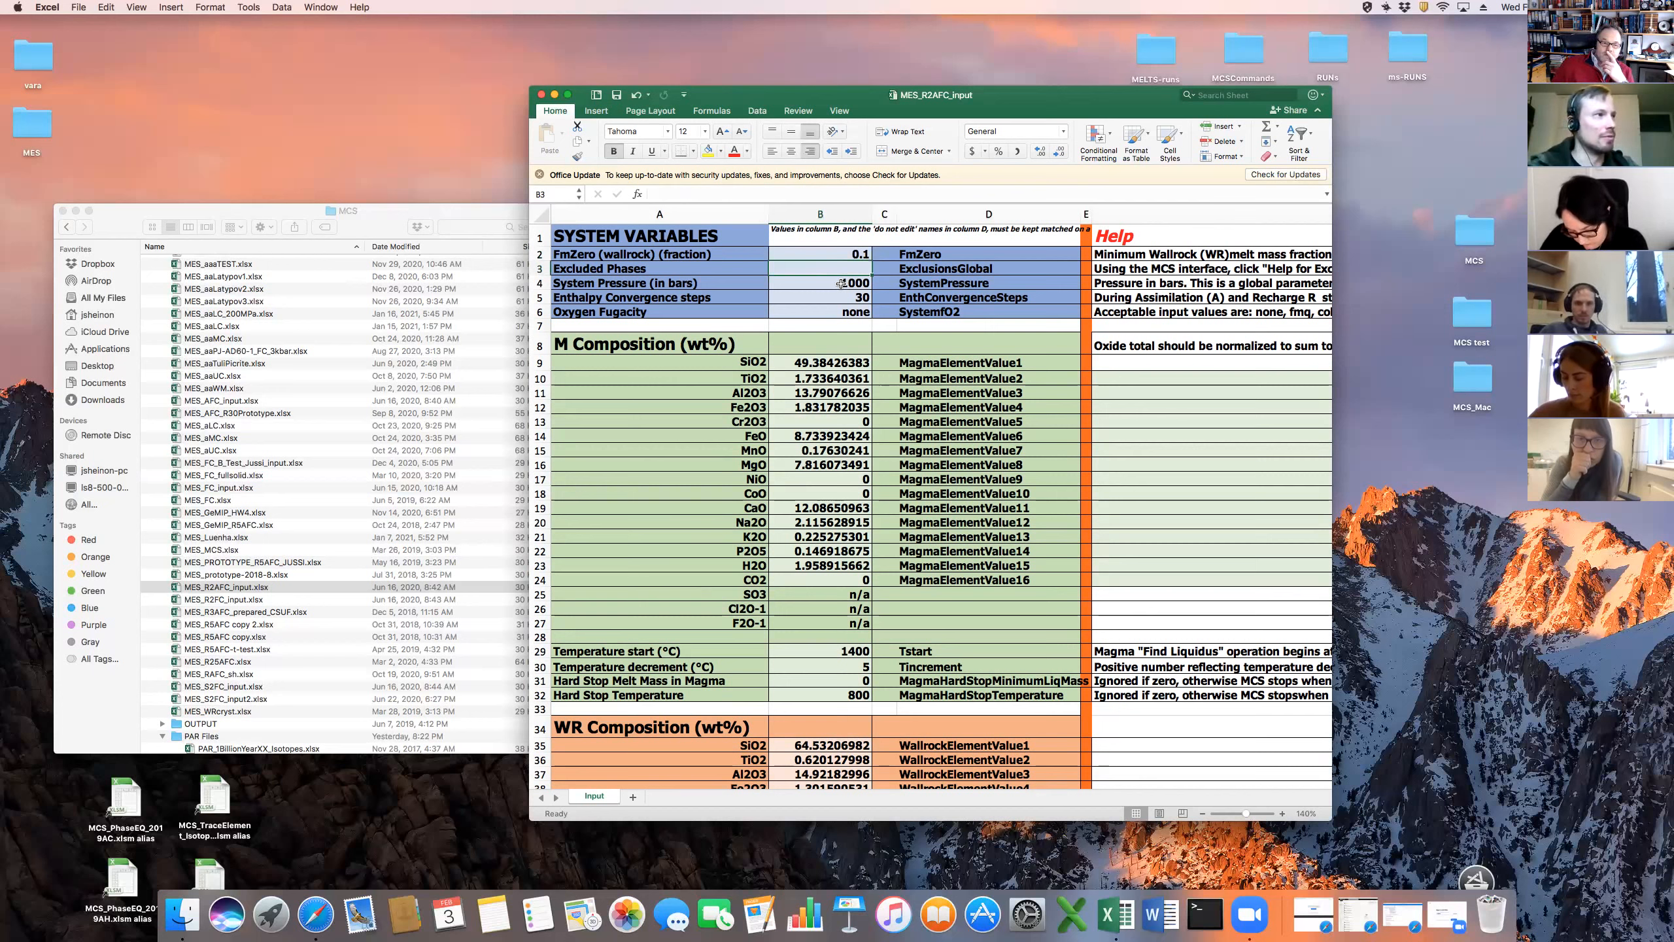
{"action": "left_click", "coordinate": [842, 284]}
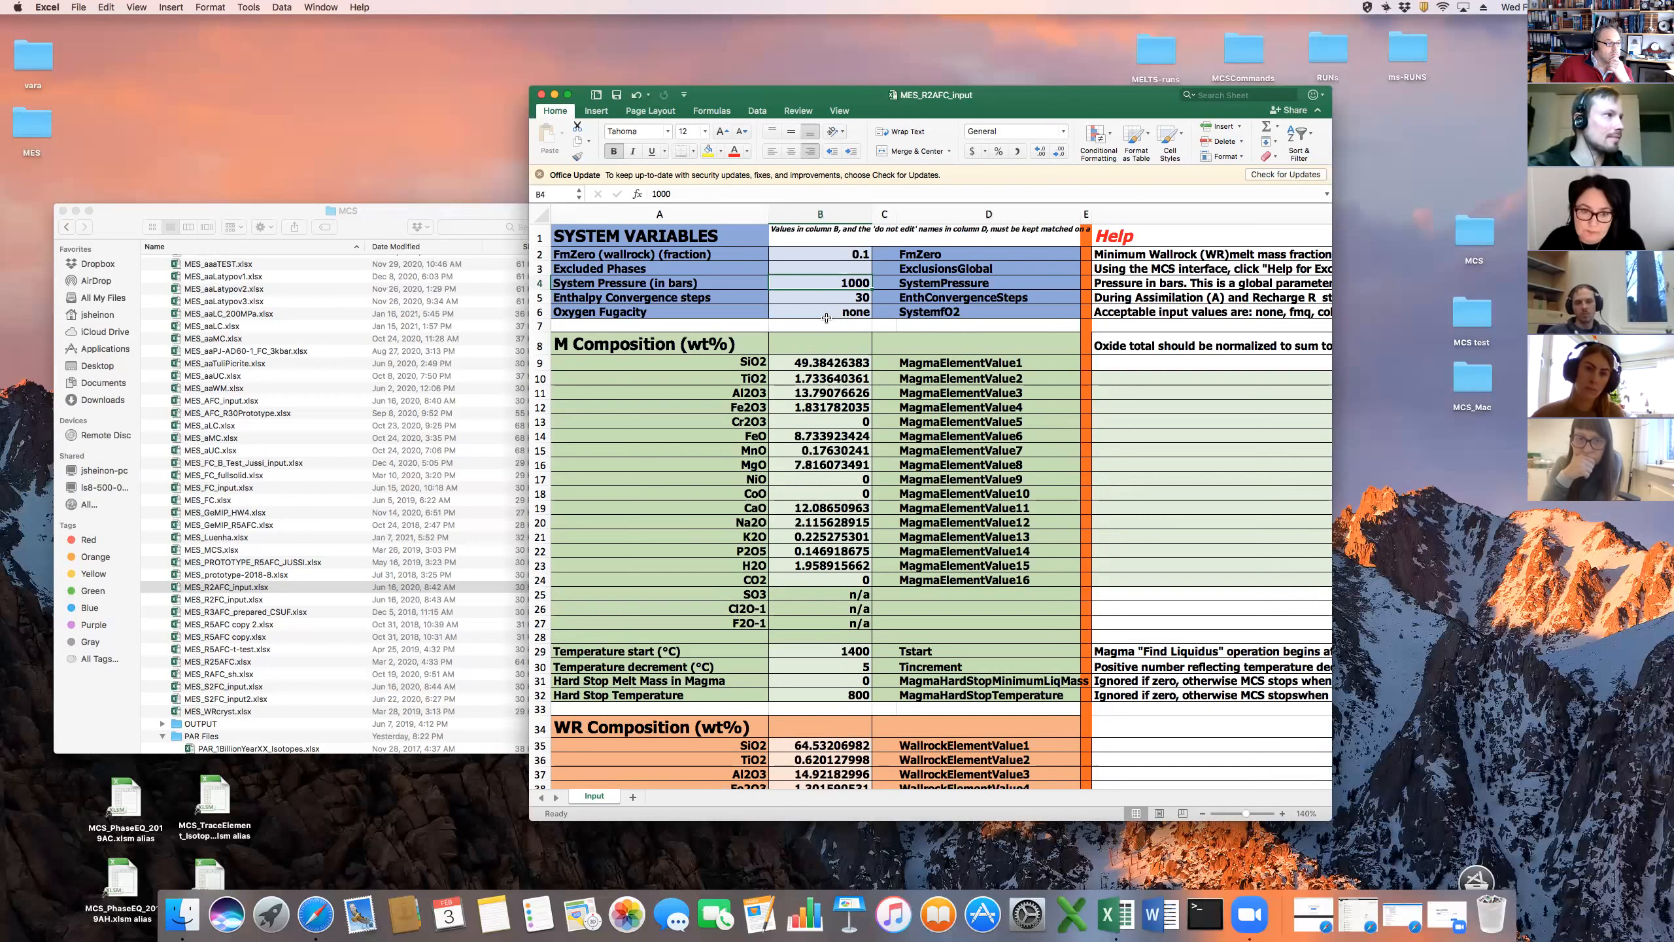
{"action": "left_click", "coordinate": [838, 301]}
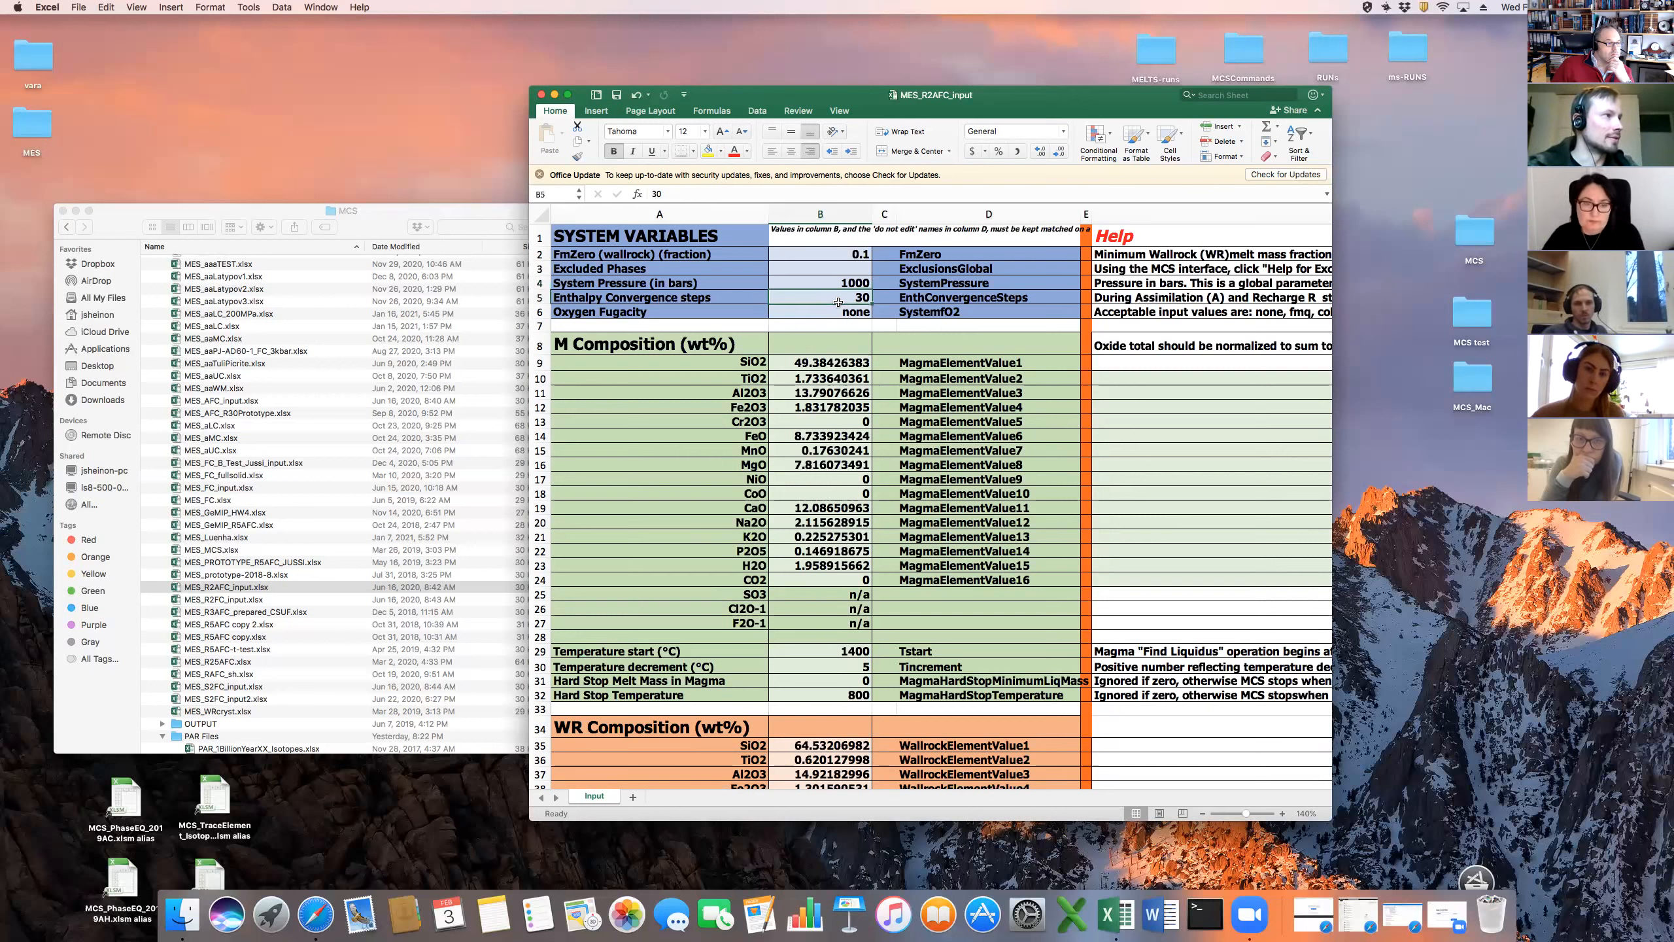
{"action": "left_click", "coordinate": [837, 312]}
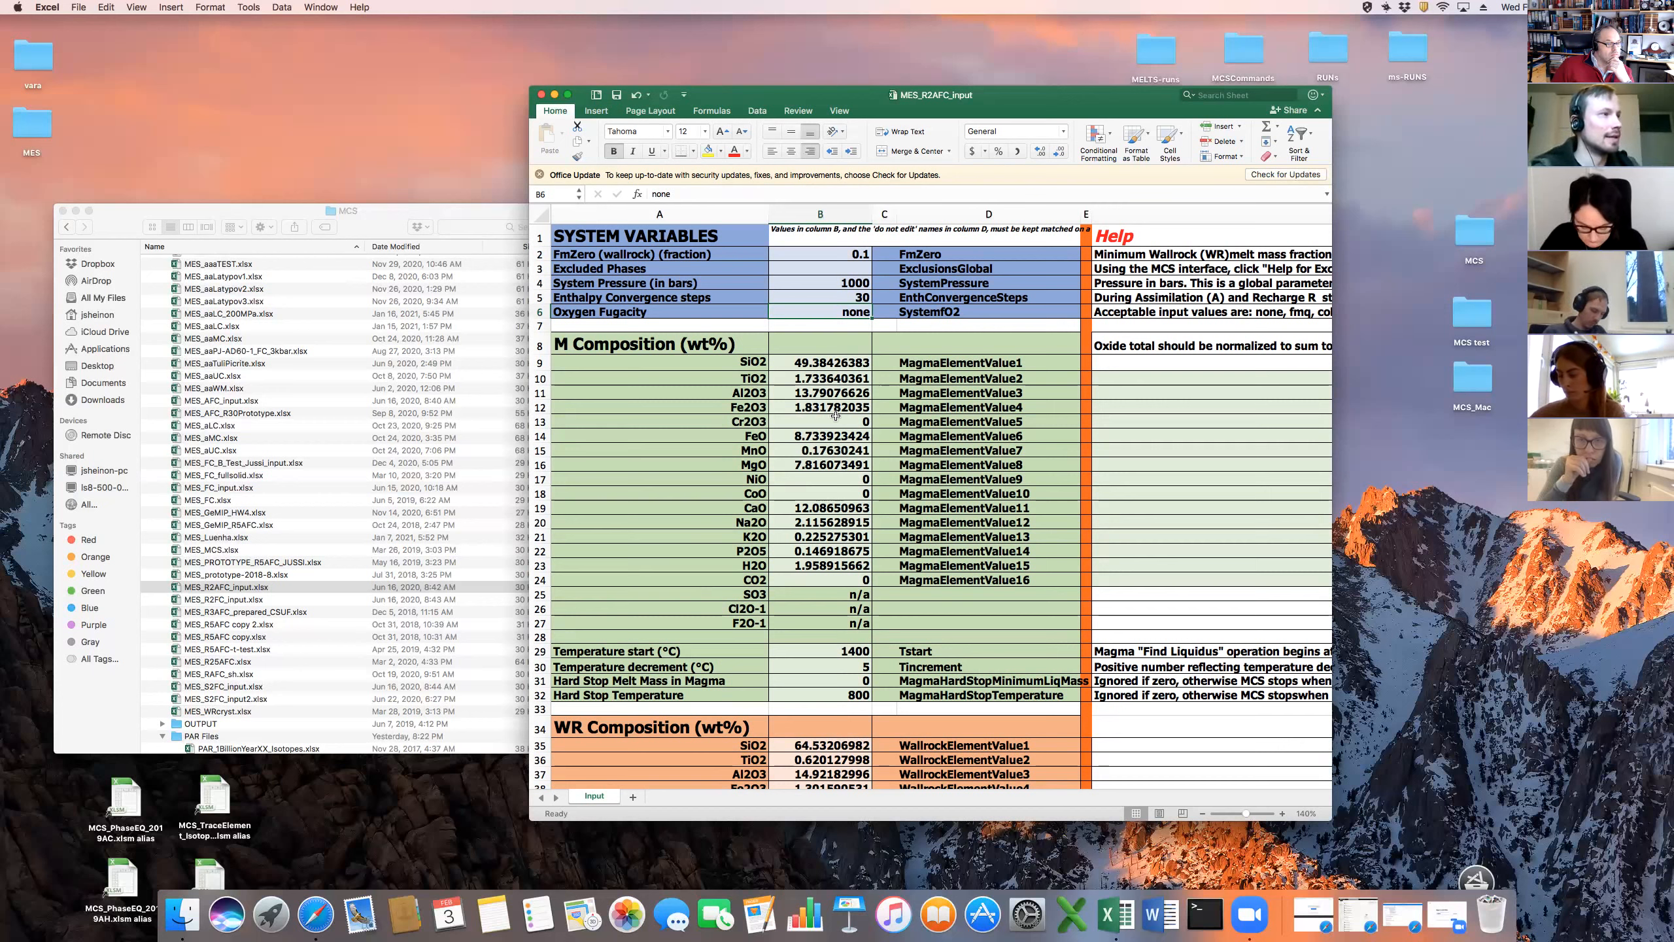
Compare the magma's FeO and Fe2O3 values with the oxygen fugacity setting
{"action": "left_click", "coordinate": [828, 436]}
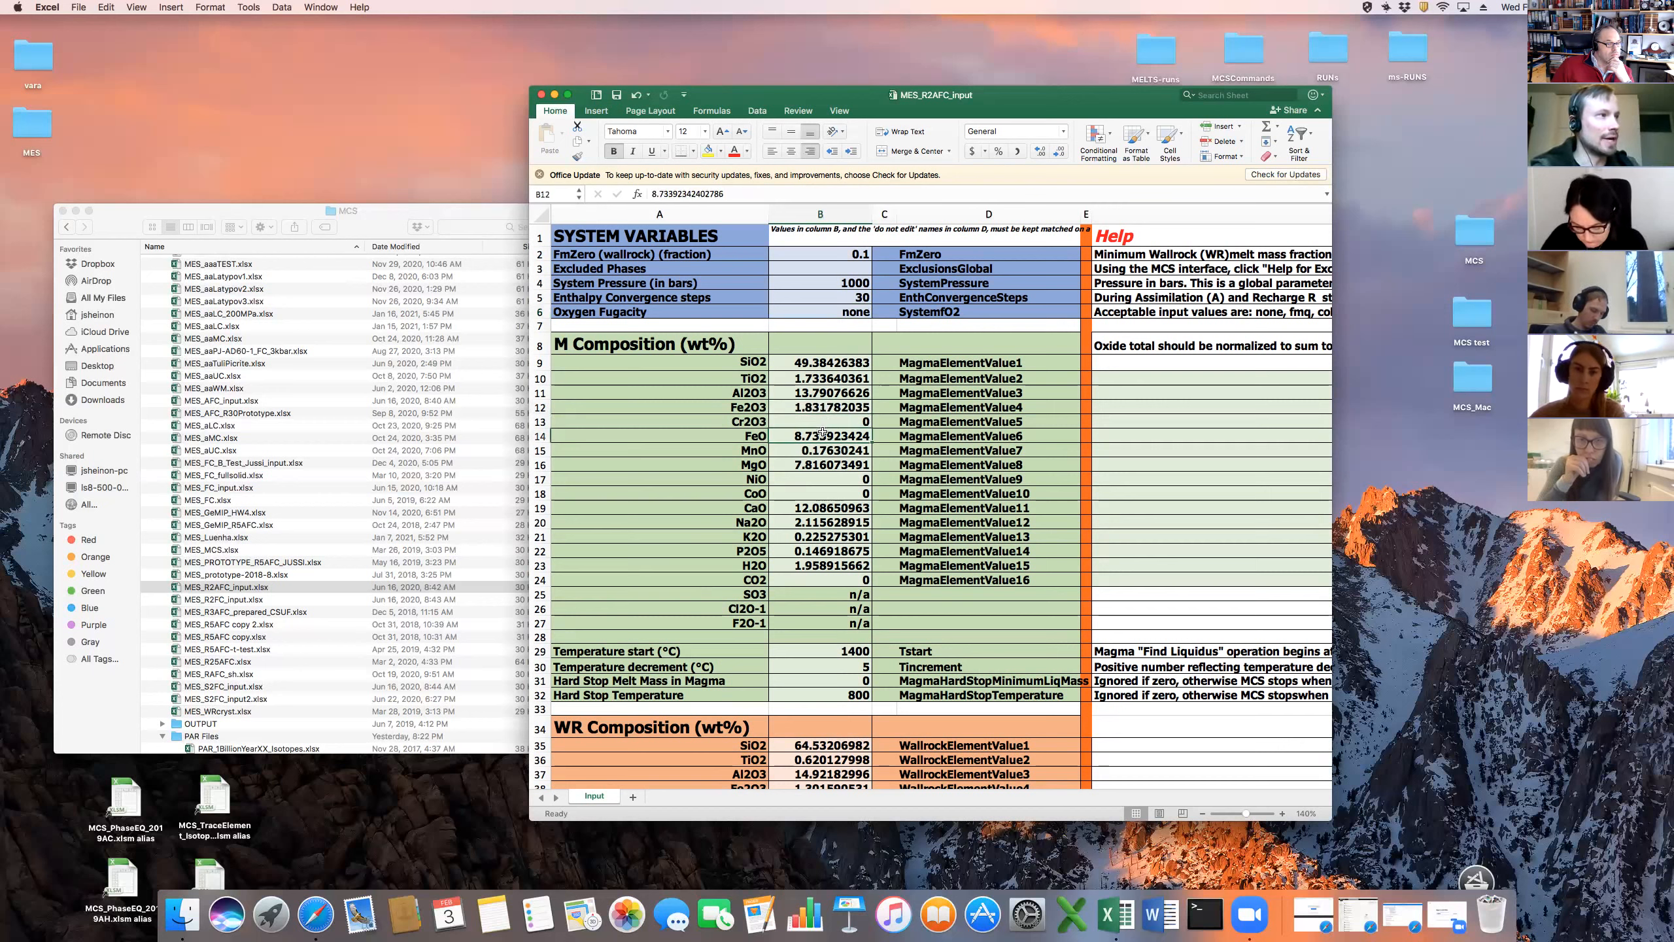
{"action": "left_click", "coordinate": [820, 407]}
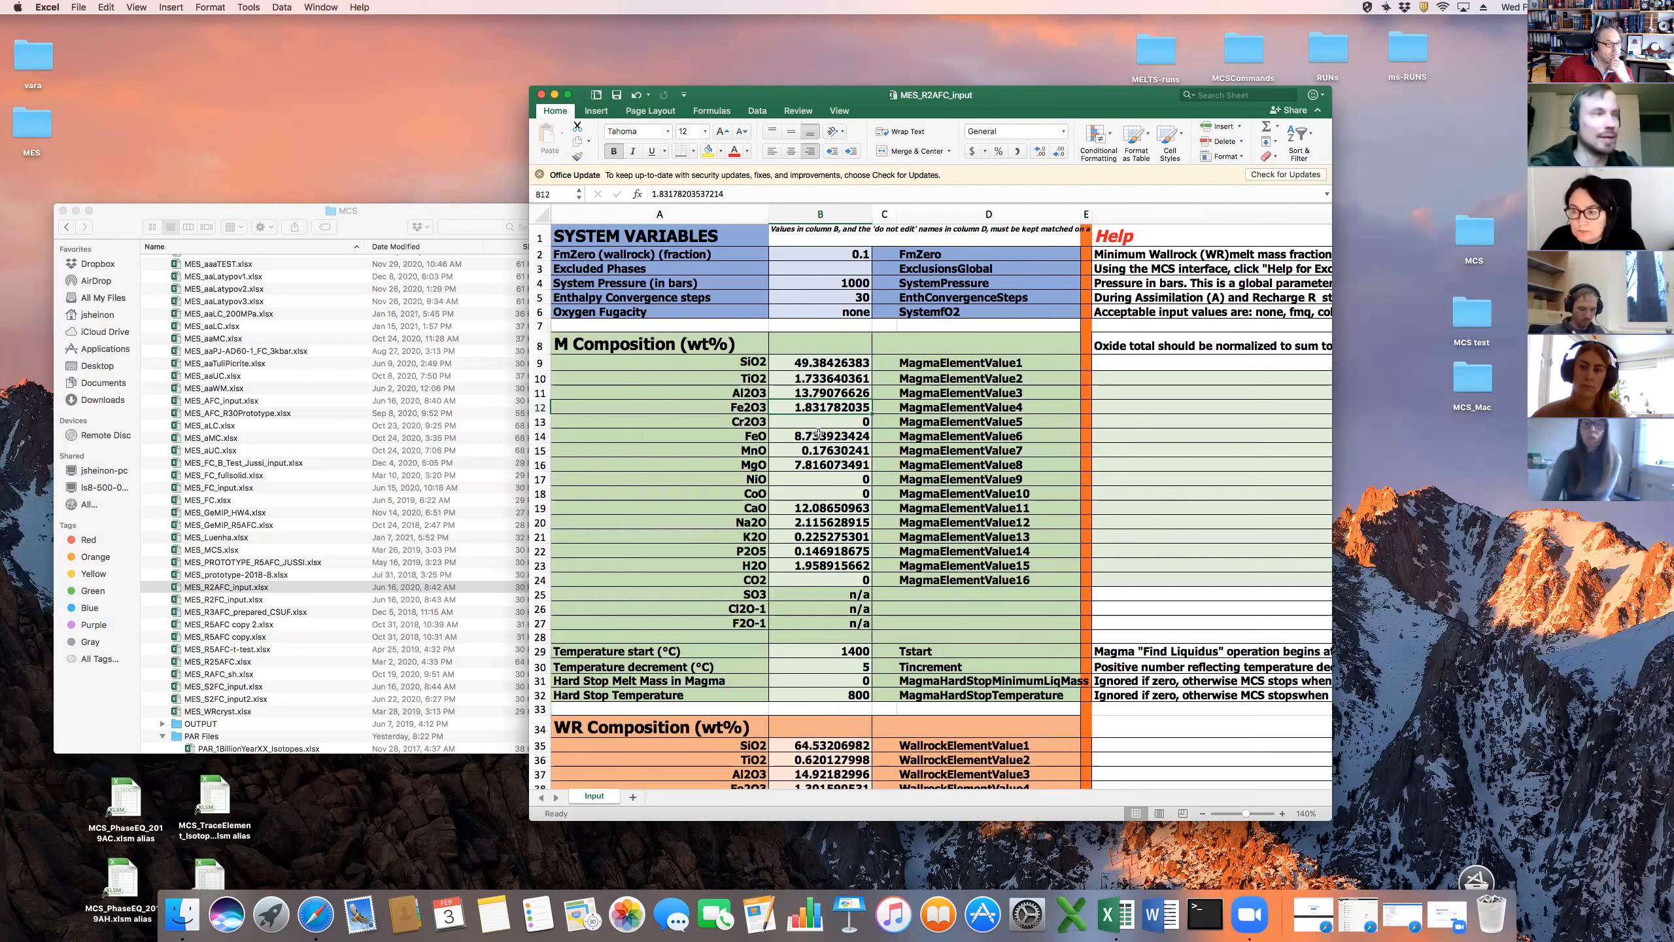
{"action": "left_click", "coordinate": [852, 314]}
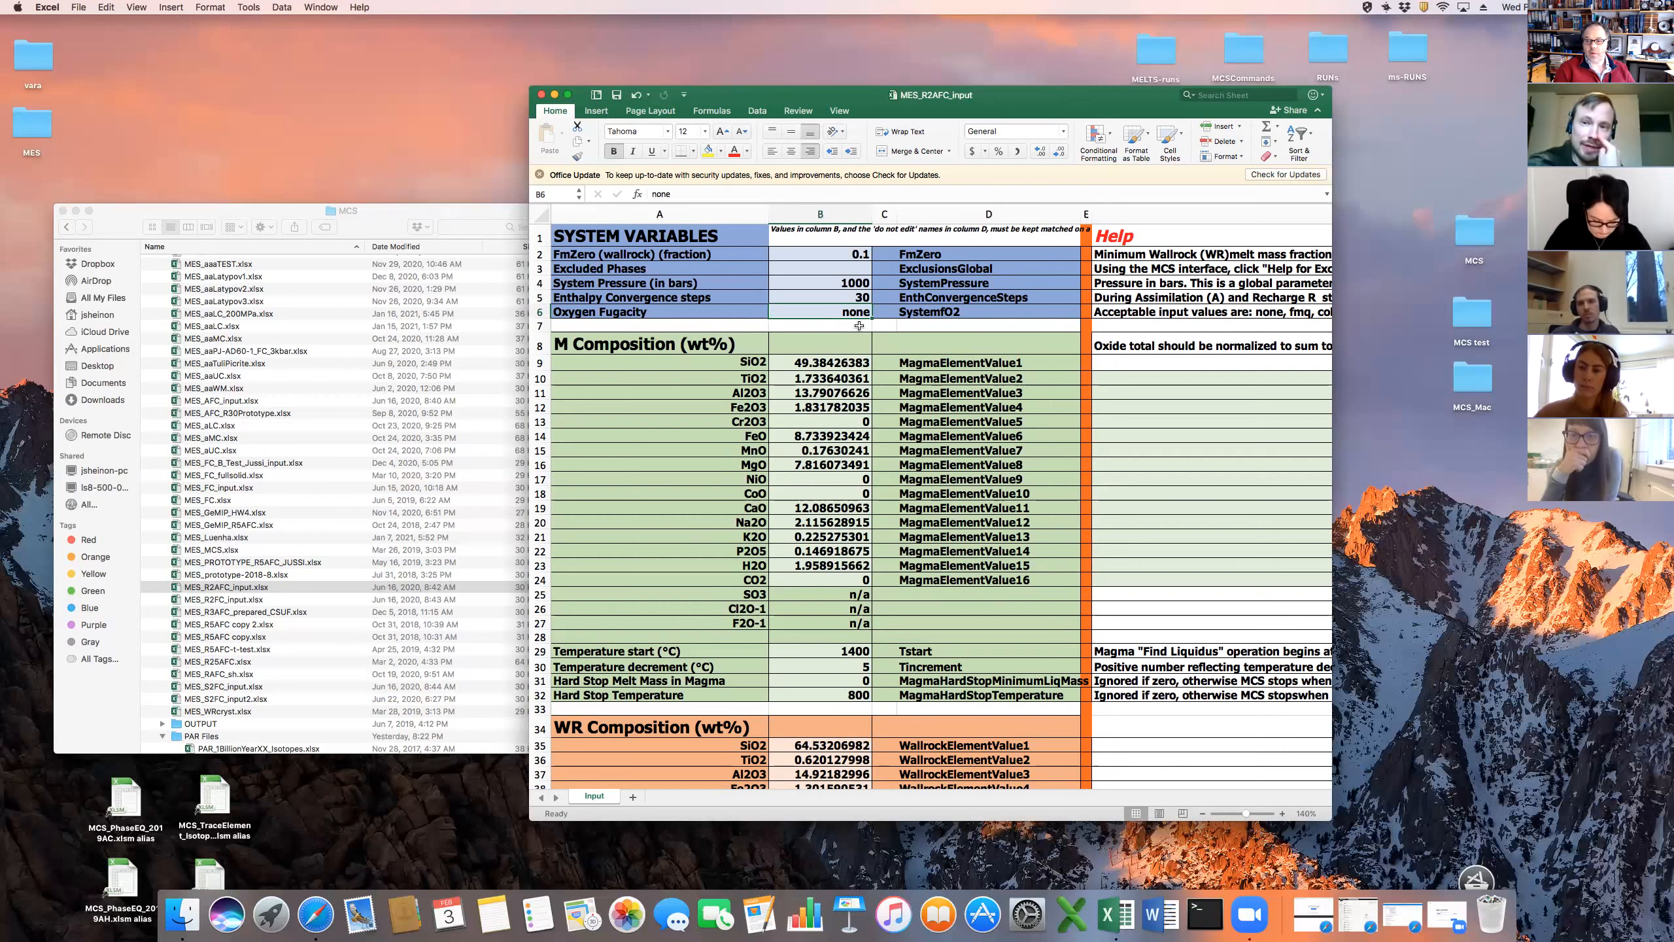
Set the FmZero wallrock fraction to 0.5
{"action": "left_click", "coordinate": [856, 253]}
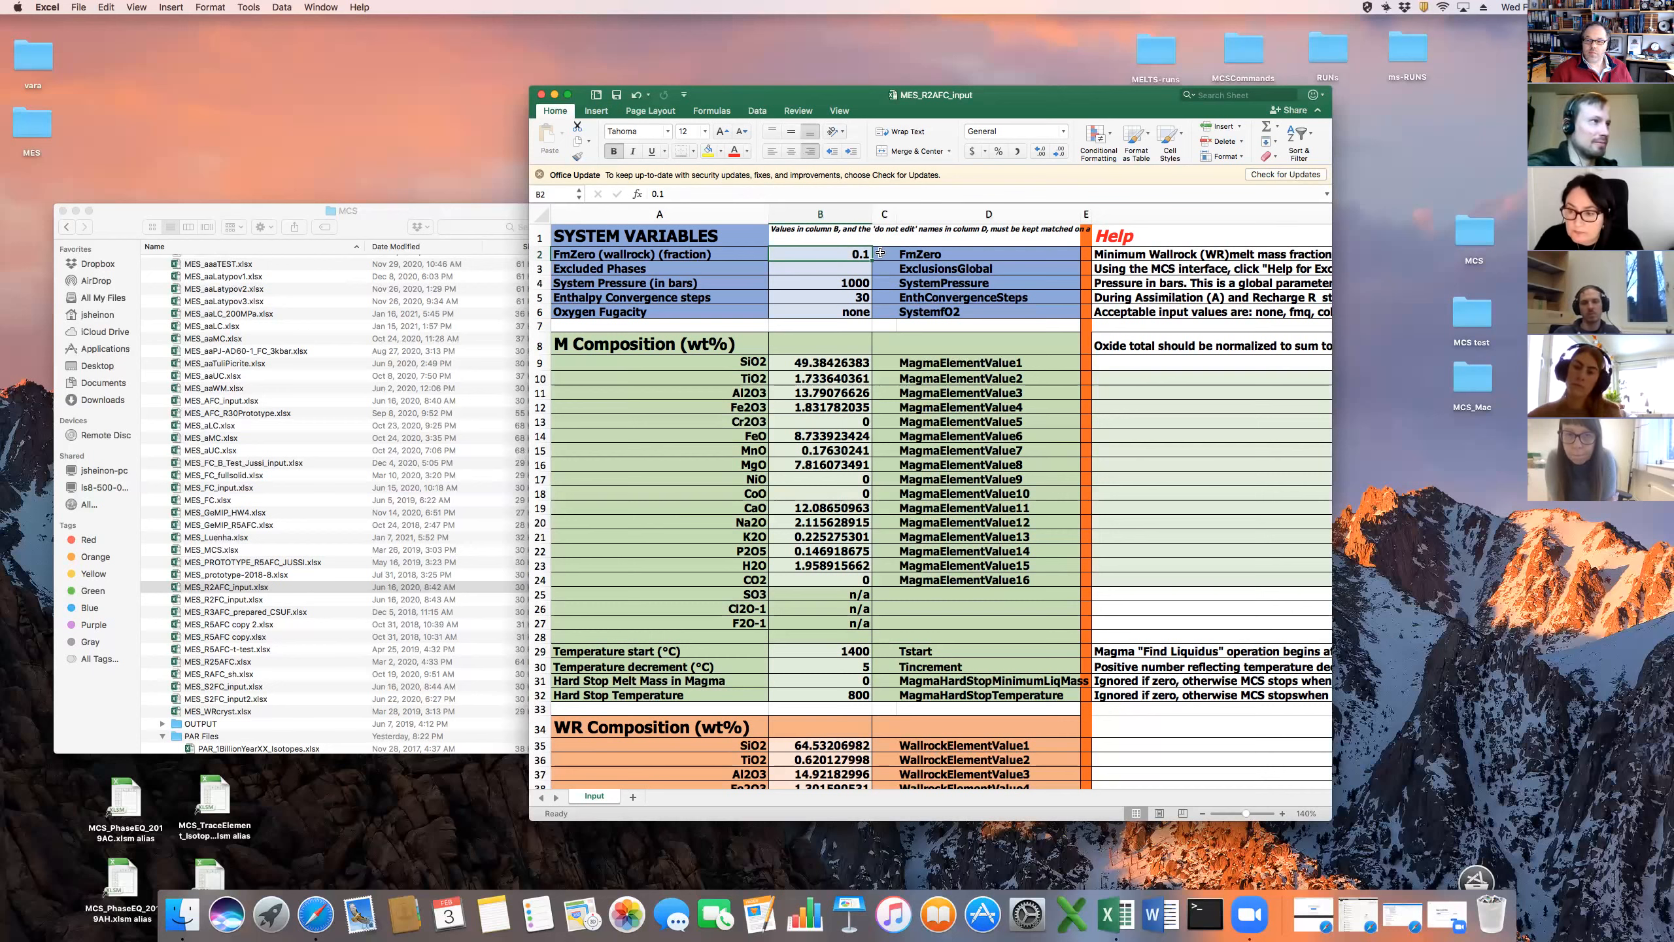
{"action": "type", "text": "0.5"}
{"action": "key", "text": "Return"}
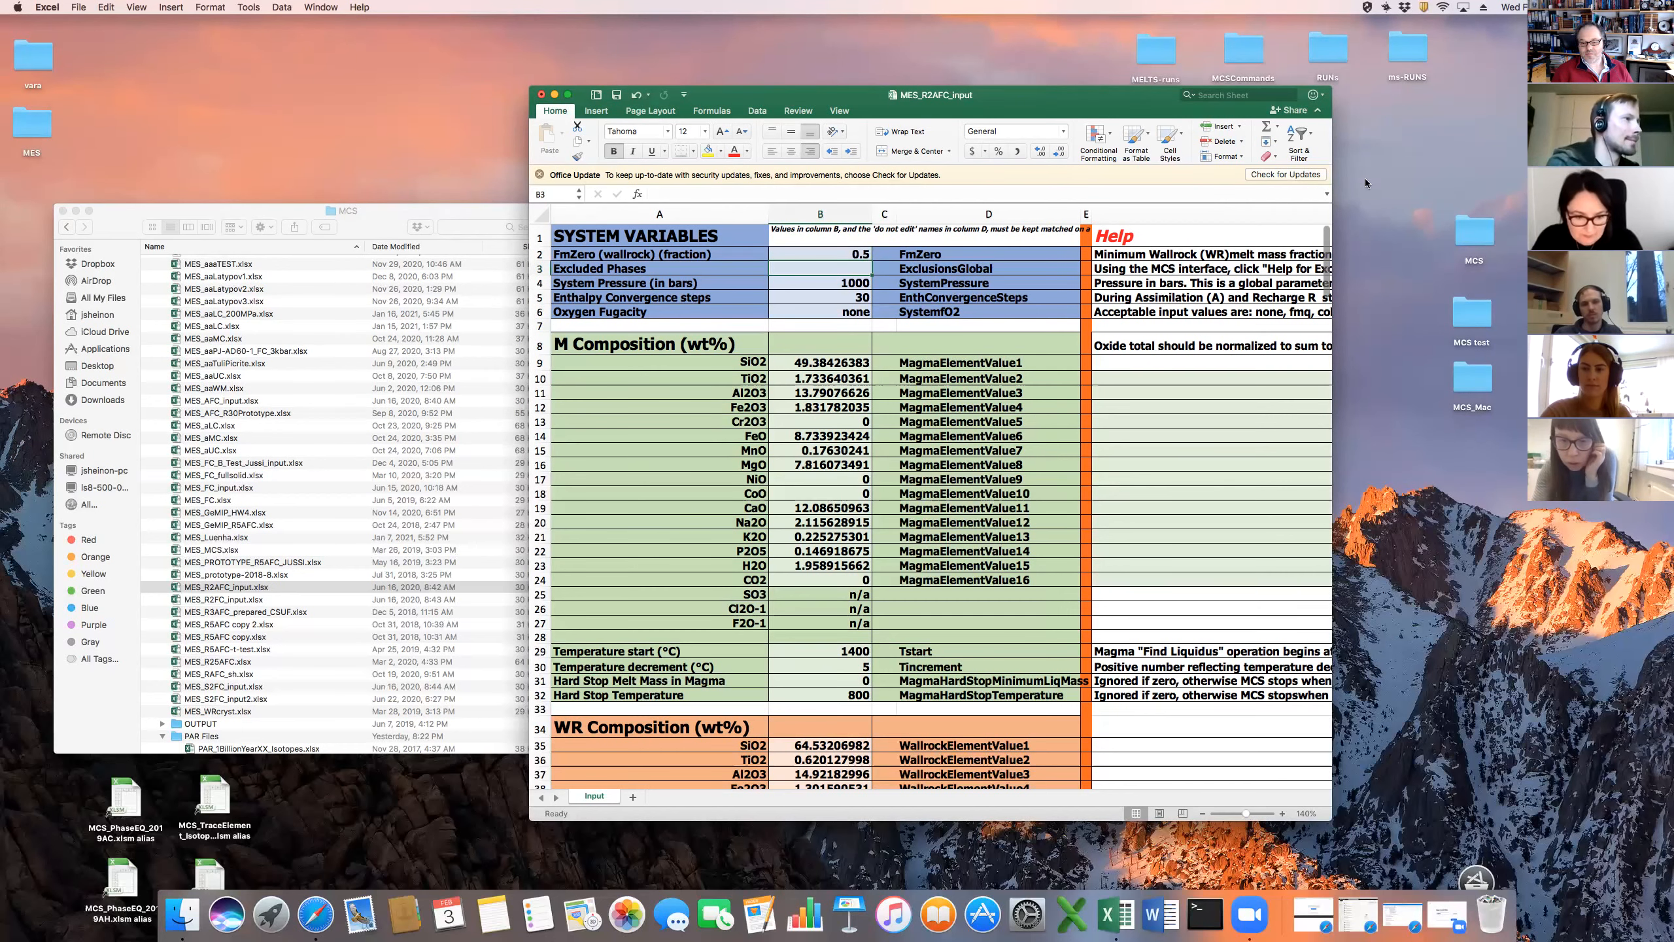
Look over the magma temperature settings, the wallrock composition and the initial wallrock temperature and mass section
{"action": "left_click", "coordinate": [859, 464]}
{"action": "scroll", "coordinate": [859, 464], "scroll_direction": "down", "scroll_amount": 4}
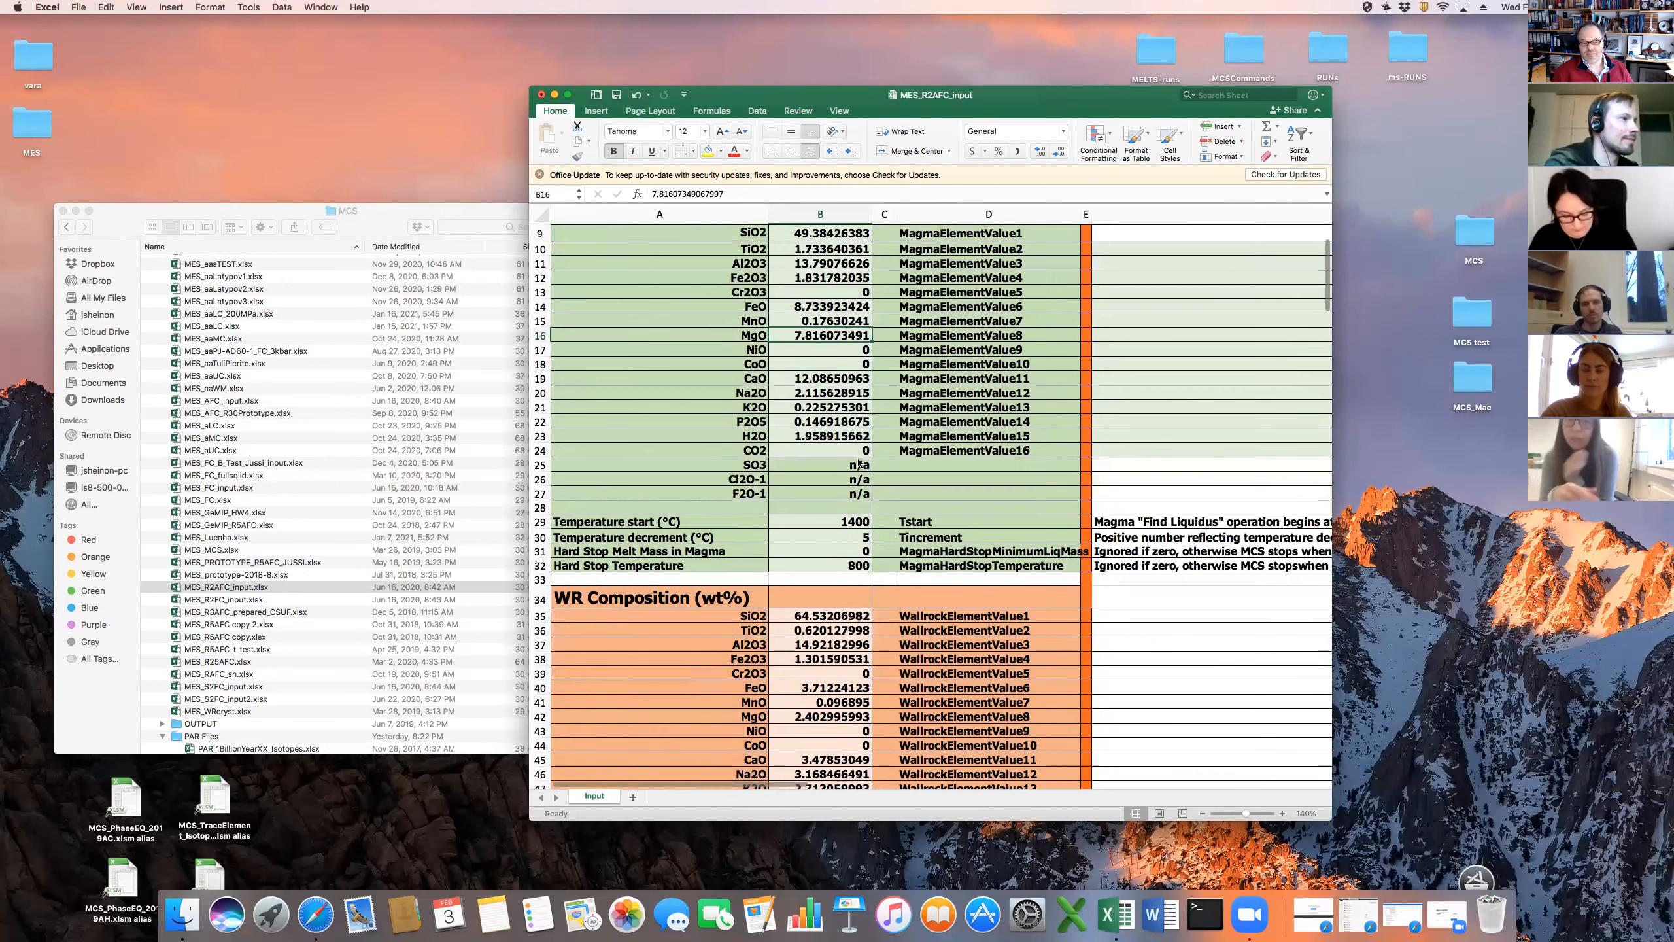
{"action": "scroll", "coordinate": [859, 465], "scroll_direction": "down", "scroll_amount": 5}
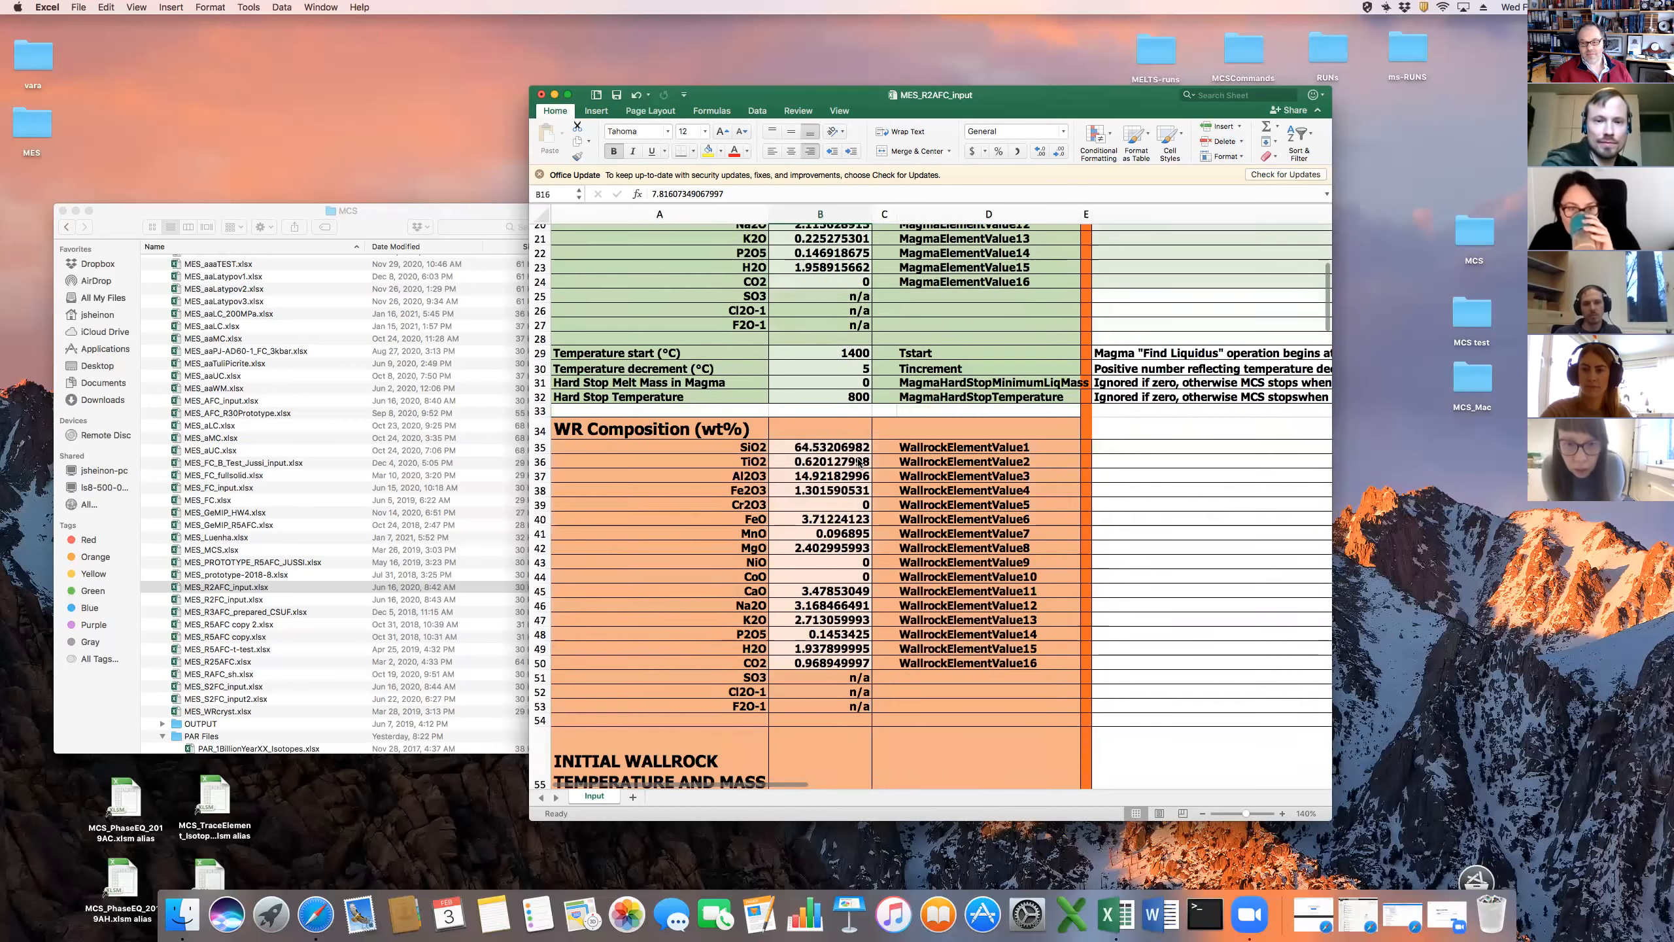
{"action": "scroll", "coordinate": [858, 461], "scroll_direction": "down", "scroll_amount": 5}
{"action": "scroll", "coordinate": [859, 463], "scroll_direction": "down", "scroll_amount": 1}
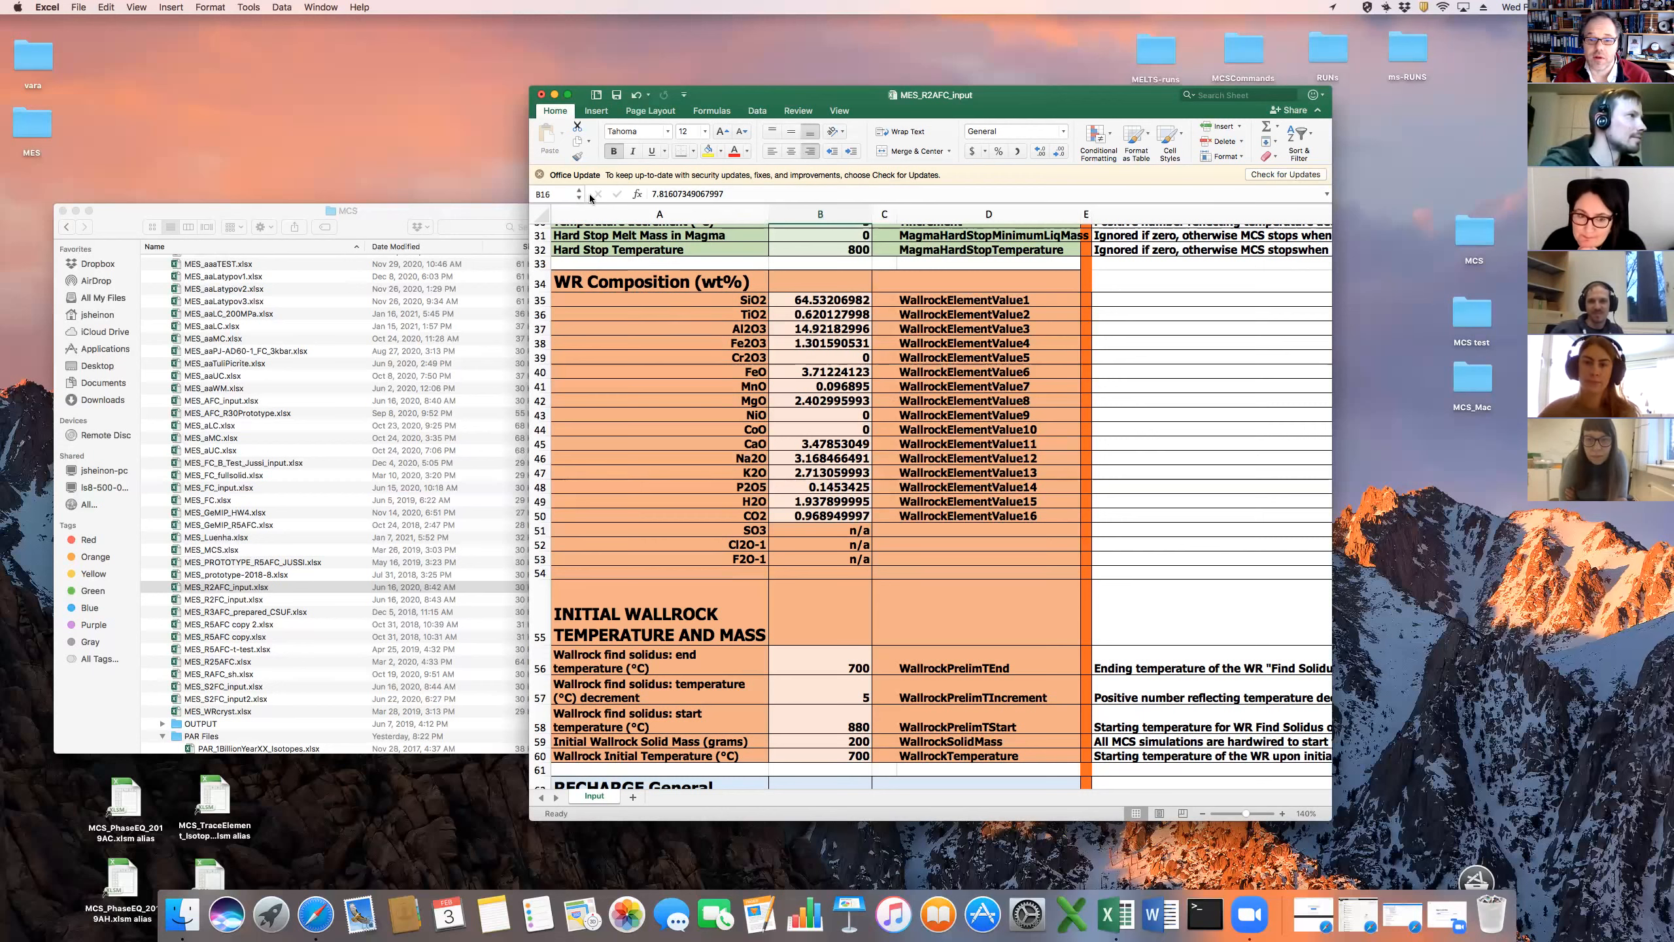
Close the MES_R2AFC_input workbook without saving the changes
{"action": "left_click_drag", "start_coordinate": [743, 101], "coordinate": [803, 99]}
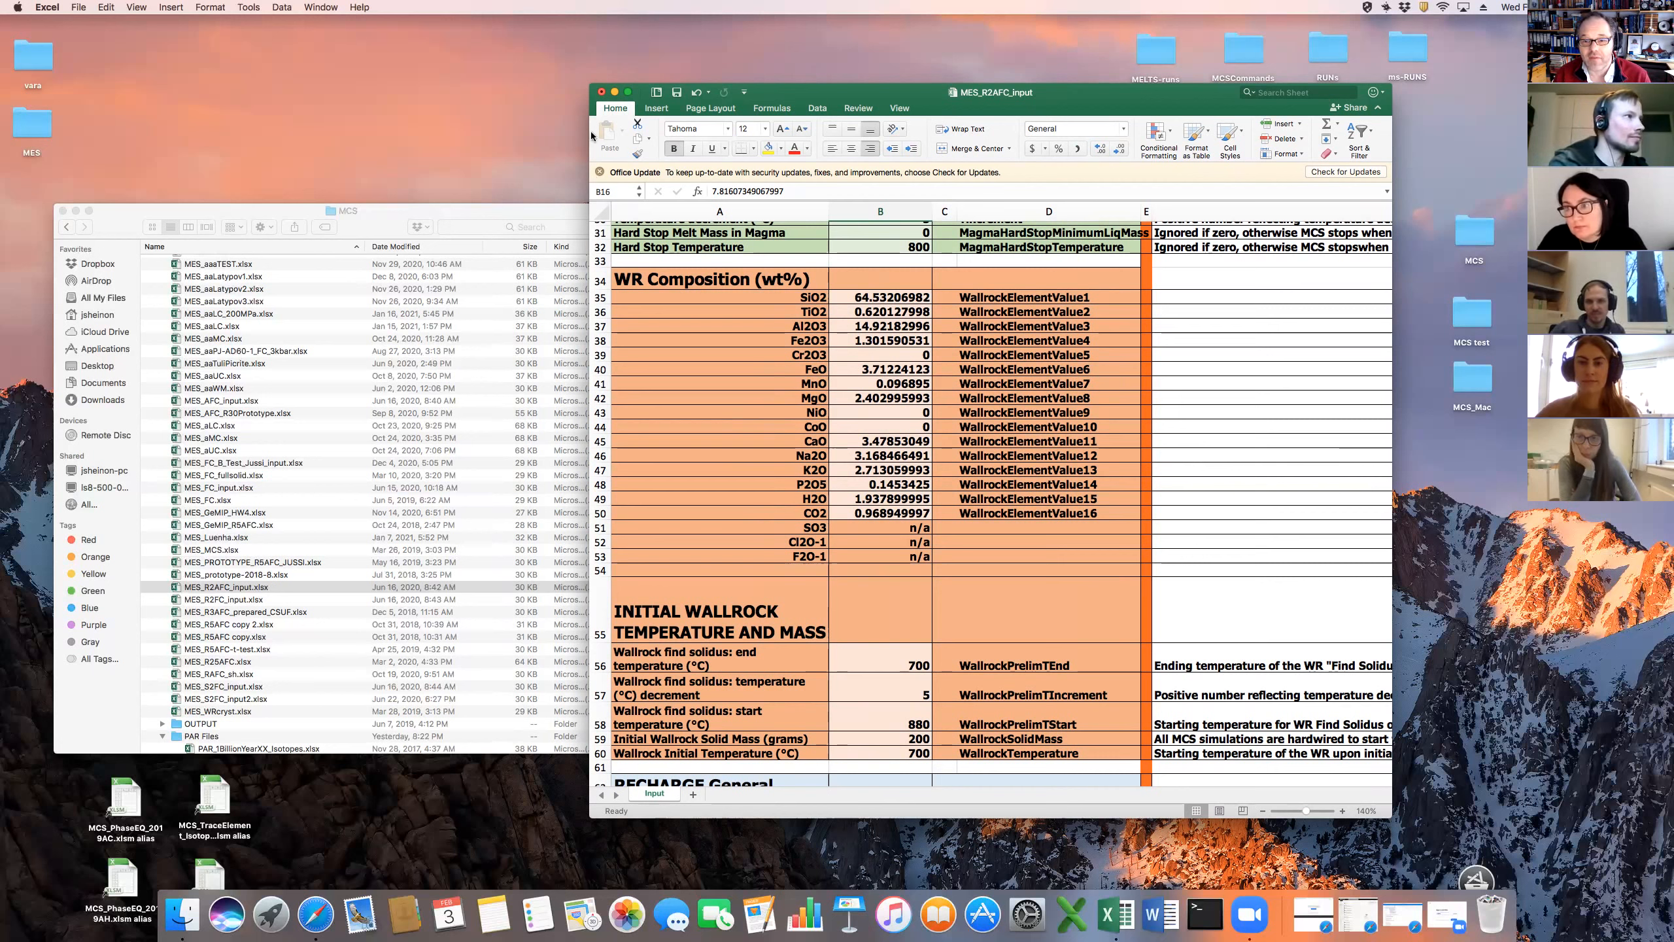
{"action": "left_click", "coordinate": [601, 92]}
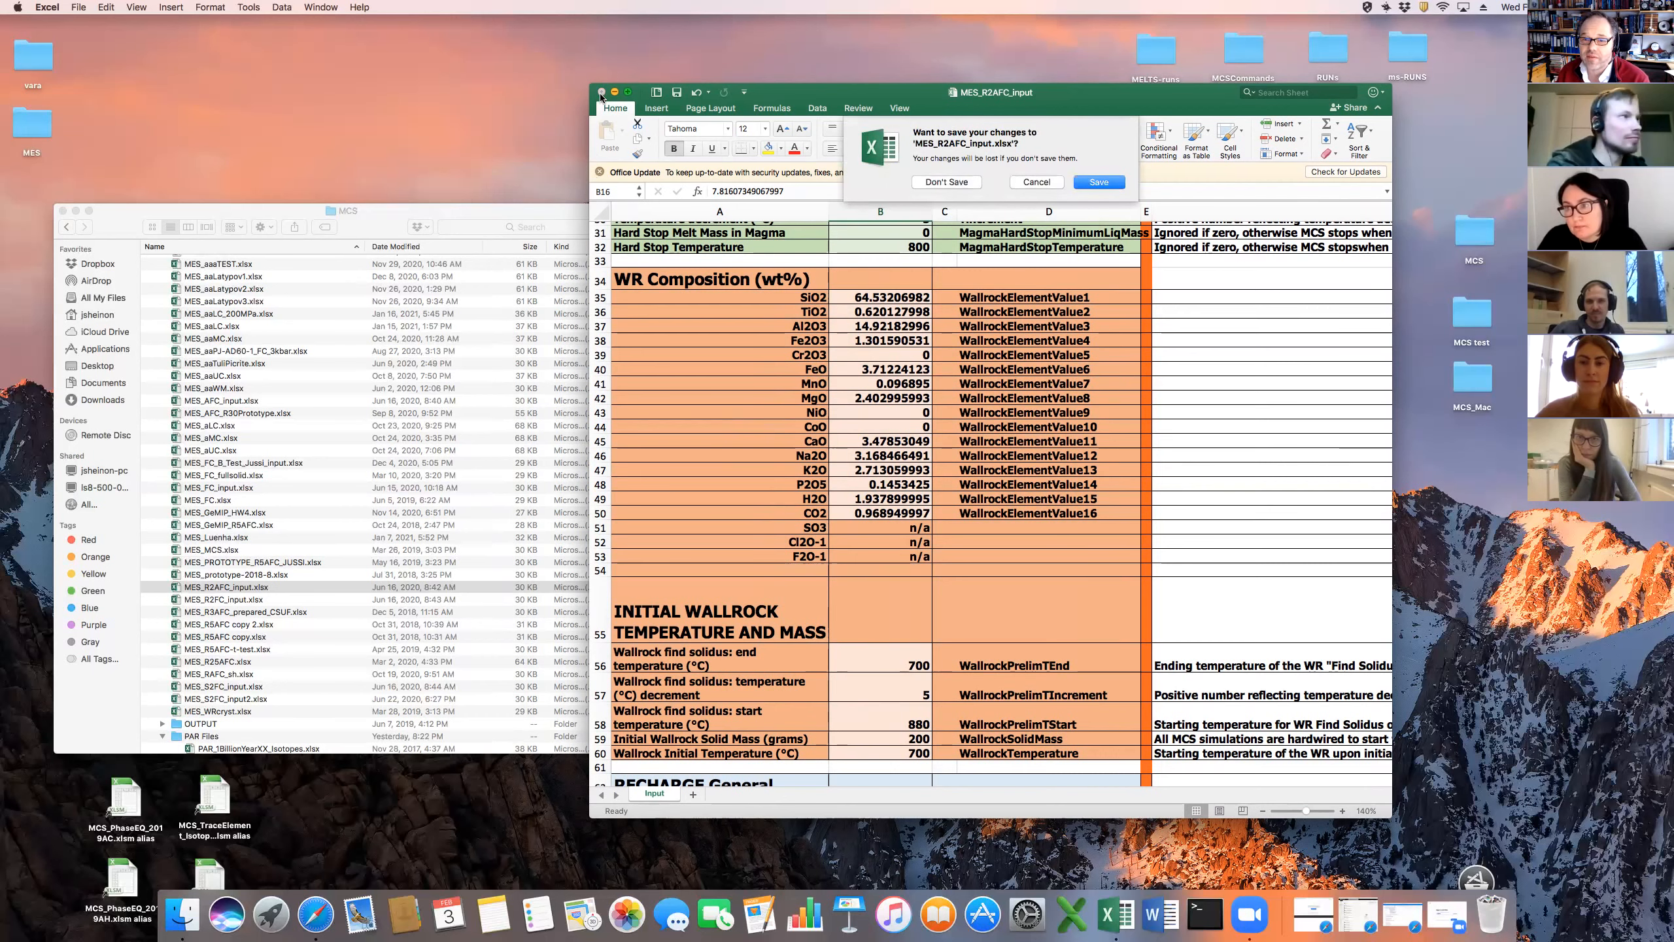
{"action": "left_click", "coordinate": [946, 182]}
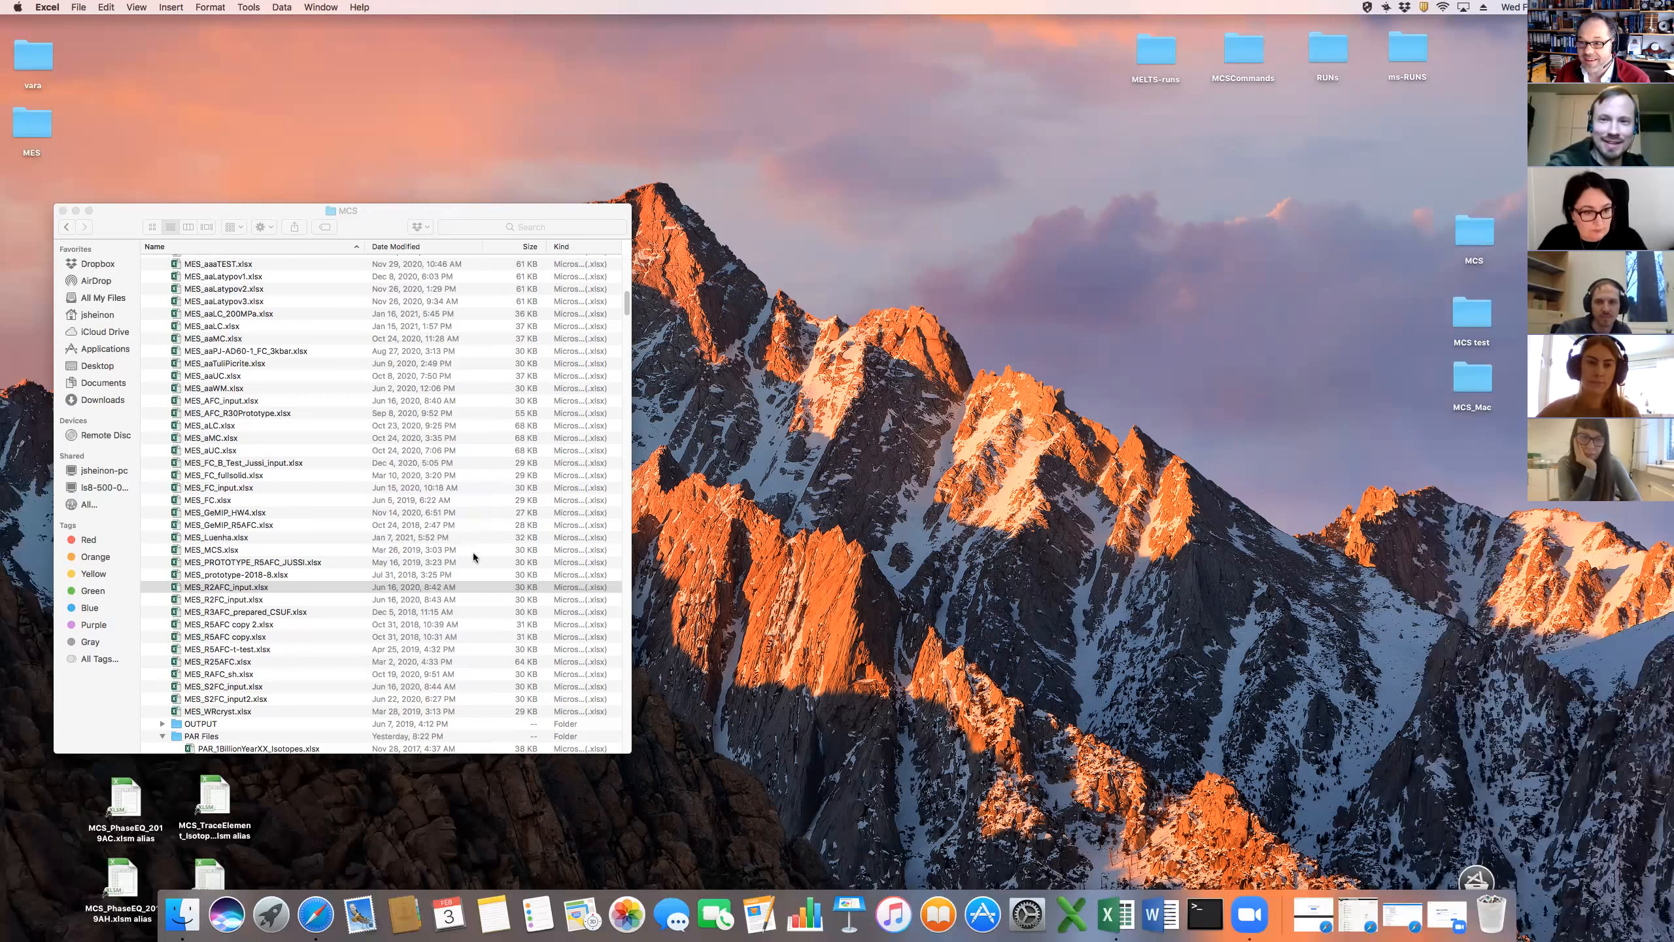
Open the MCS_PhaseEQ_2019AC workbook with macros enabled and choose the MCS folder as its working folder
{"action": "double_click", "coordinate": [127, 801]}
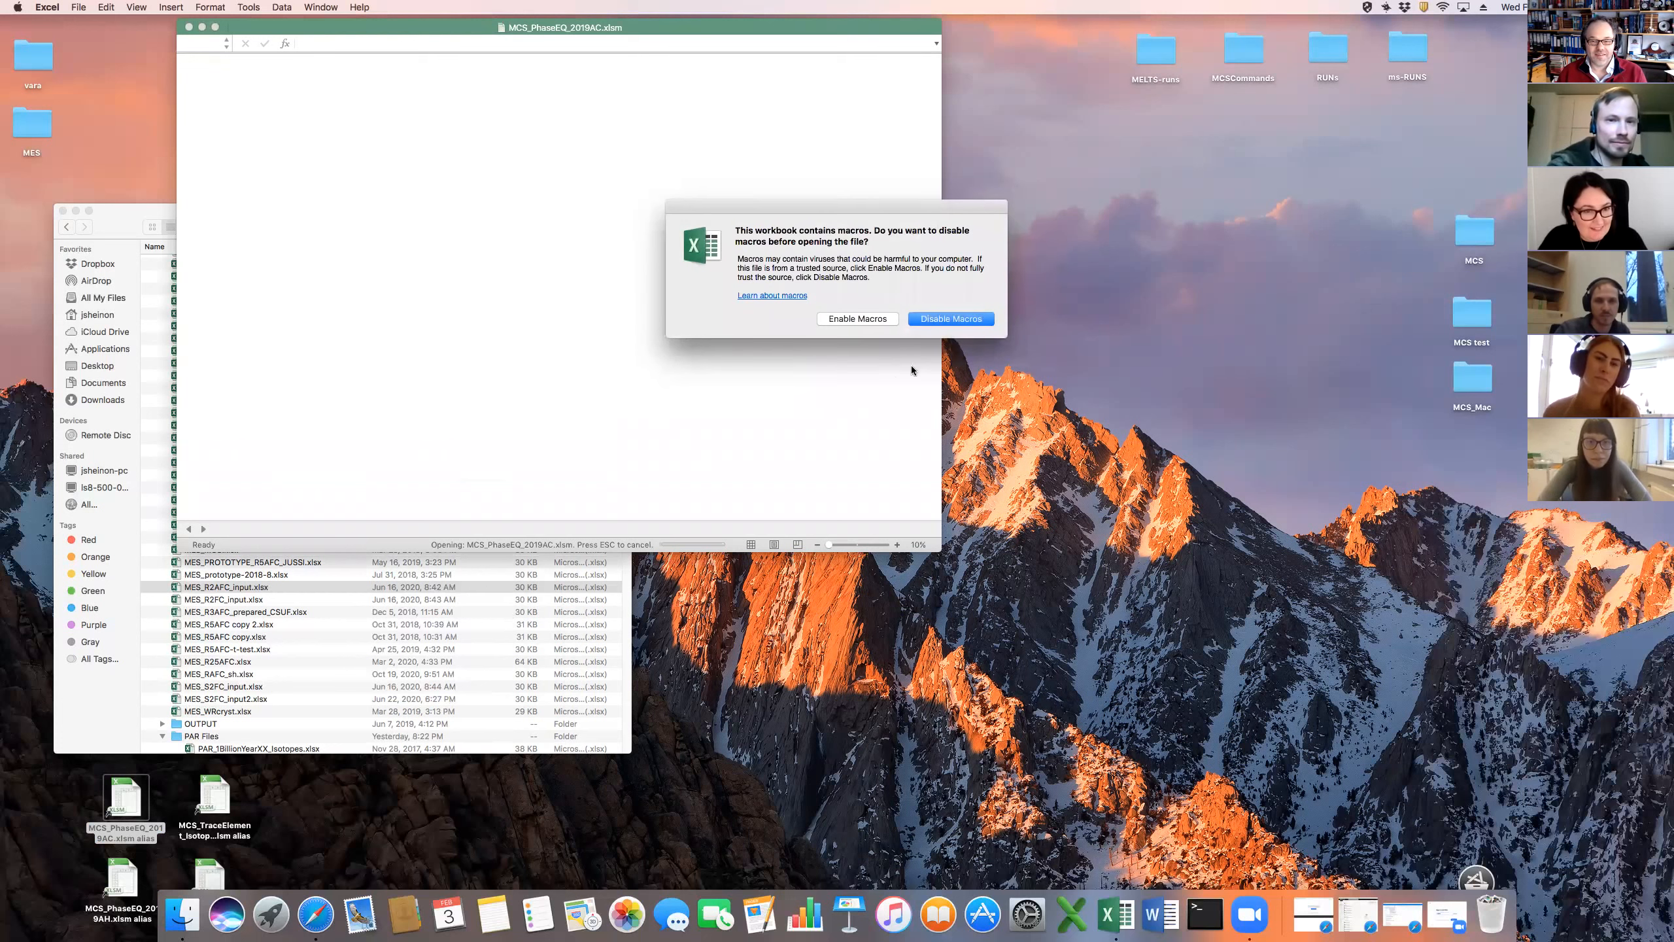
{"action": "left_click", "coordinate": [840, 319]}
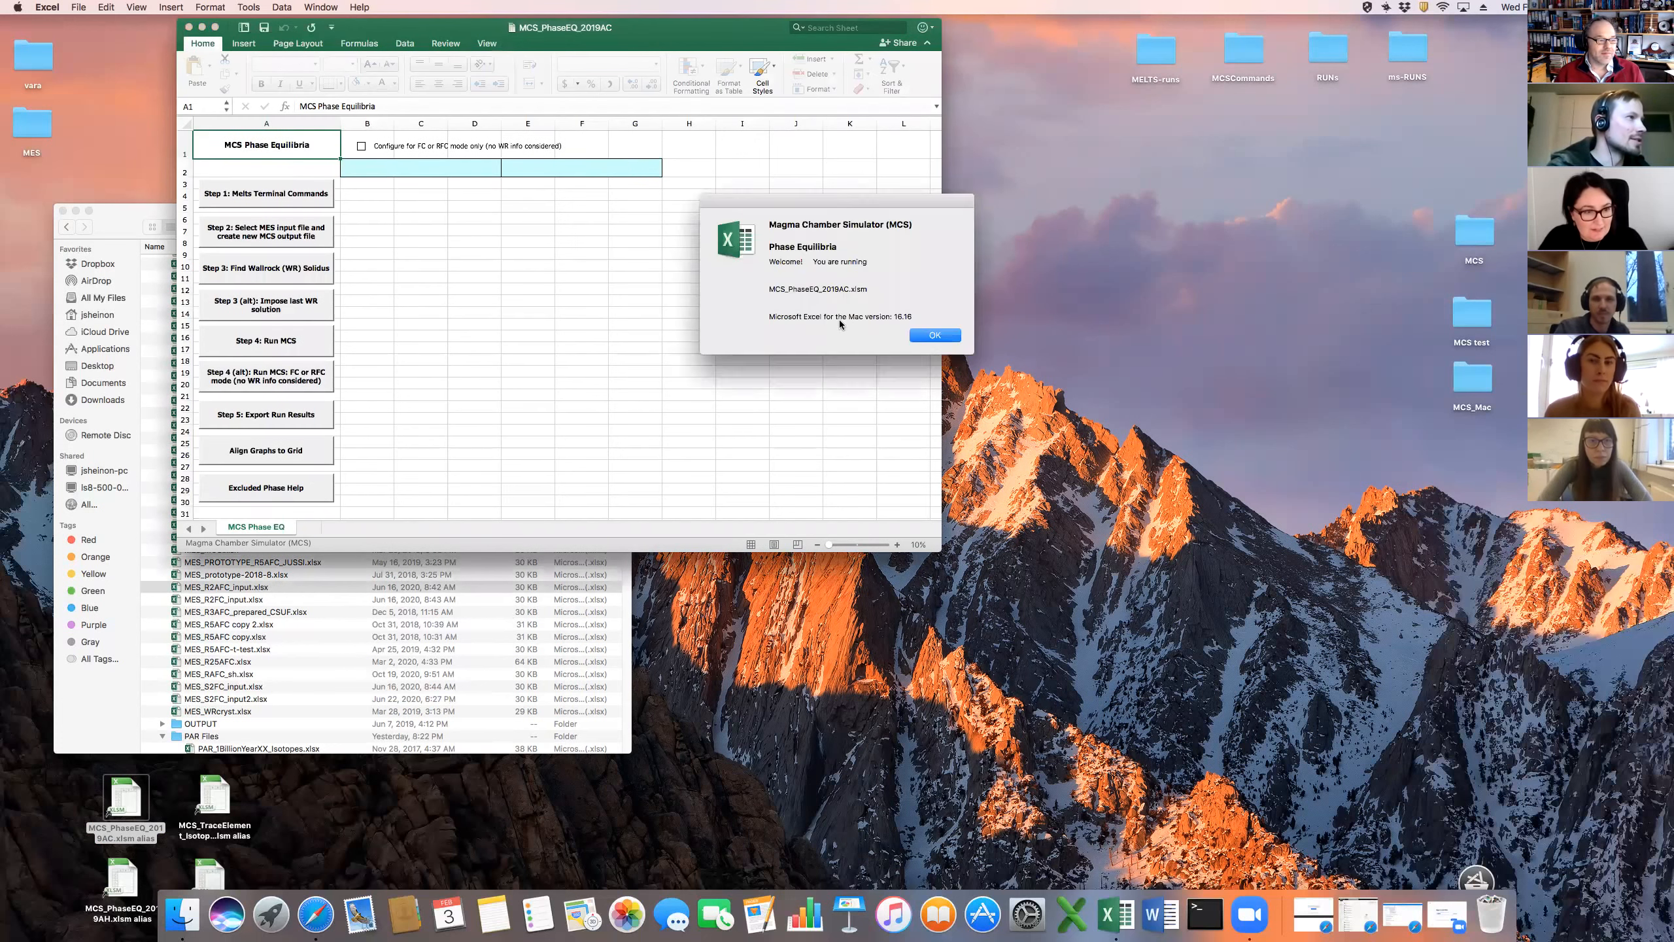
{"action": "left_click", "coordinate": [931, 336]}
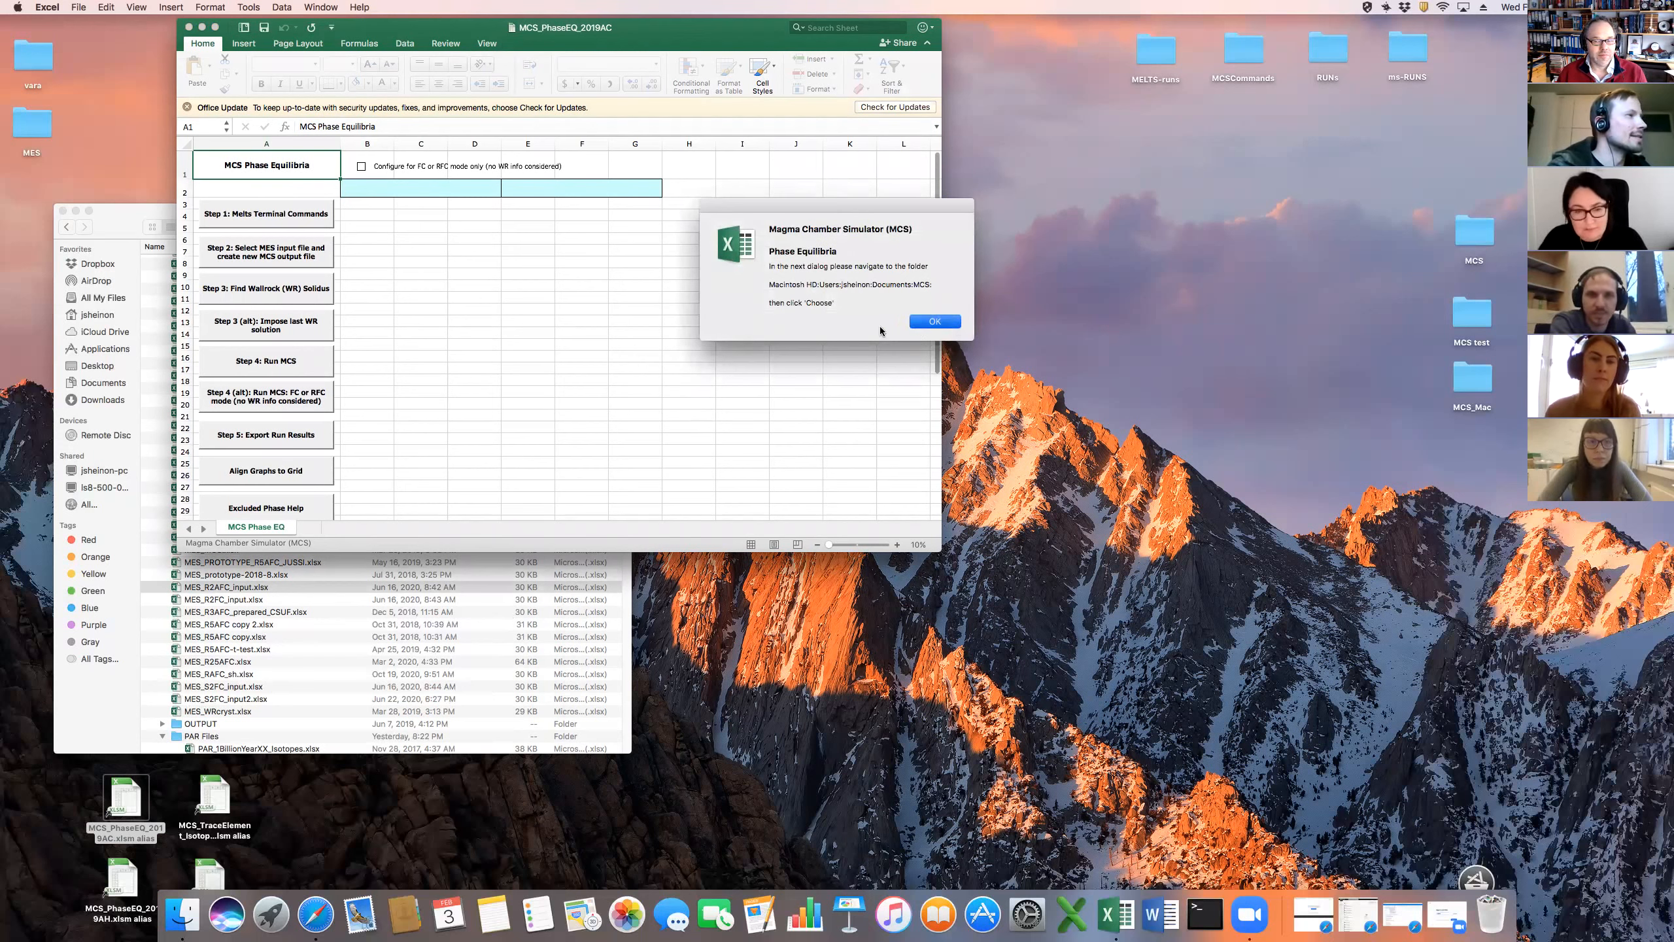
{"action": "left_click", "coordinate": [929, 323]}
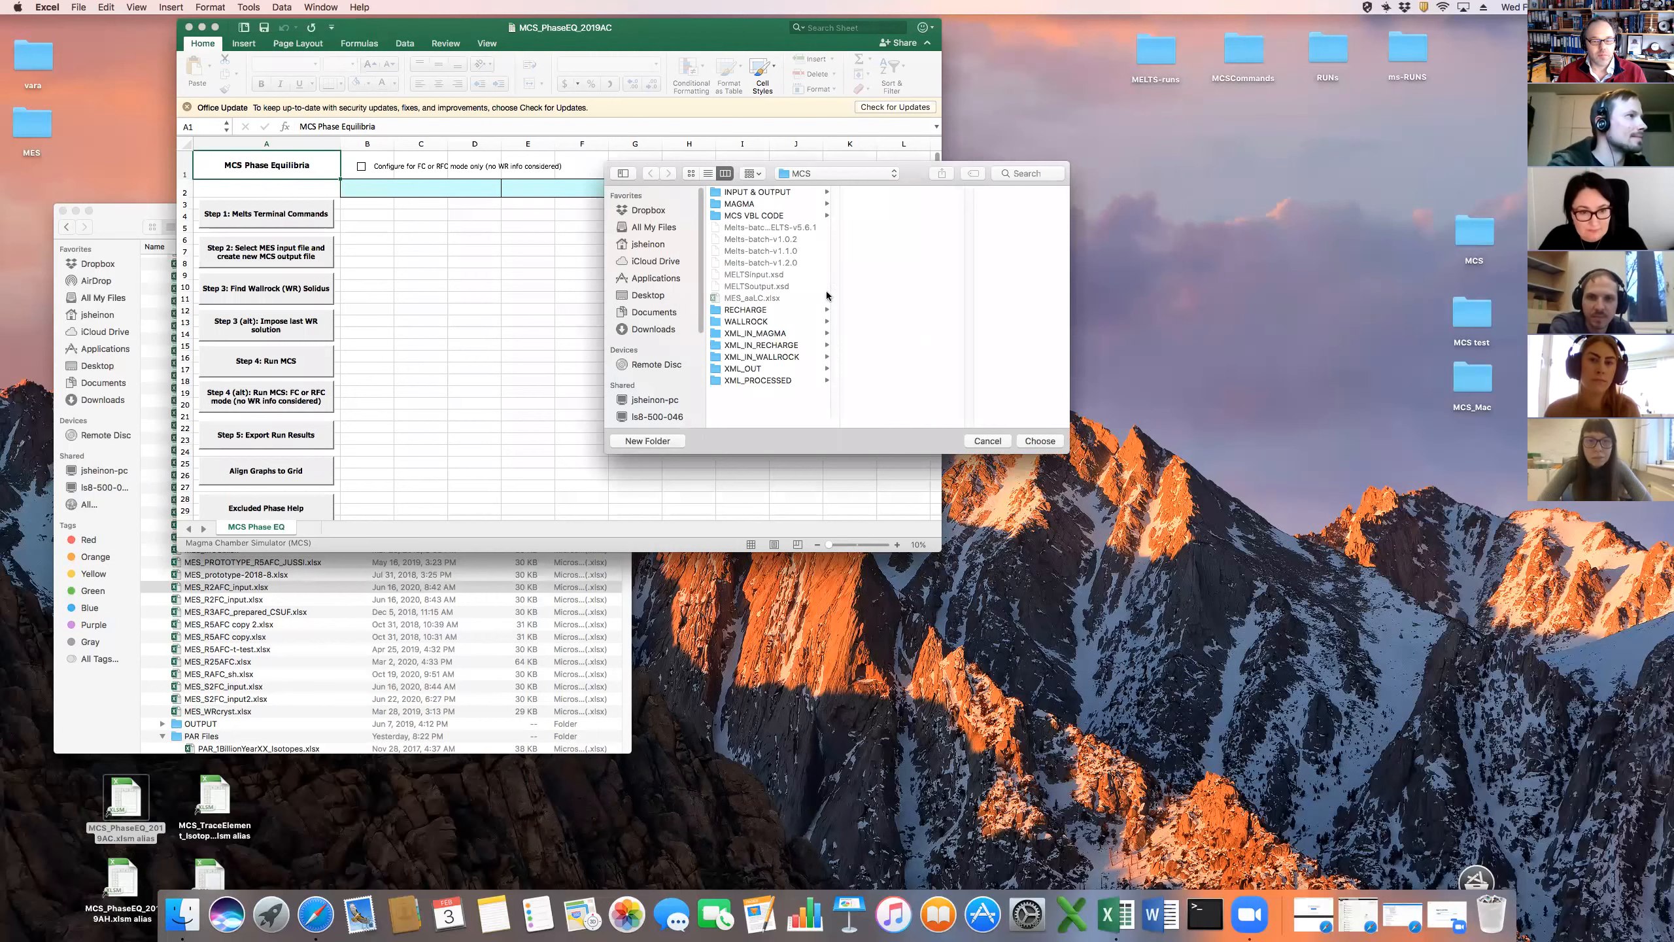
{"action": "left_click", "coordinate": [1040, 441]}
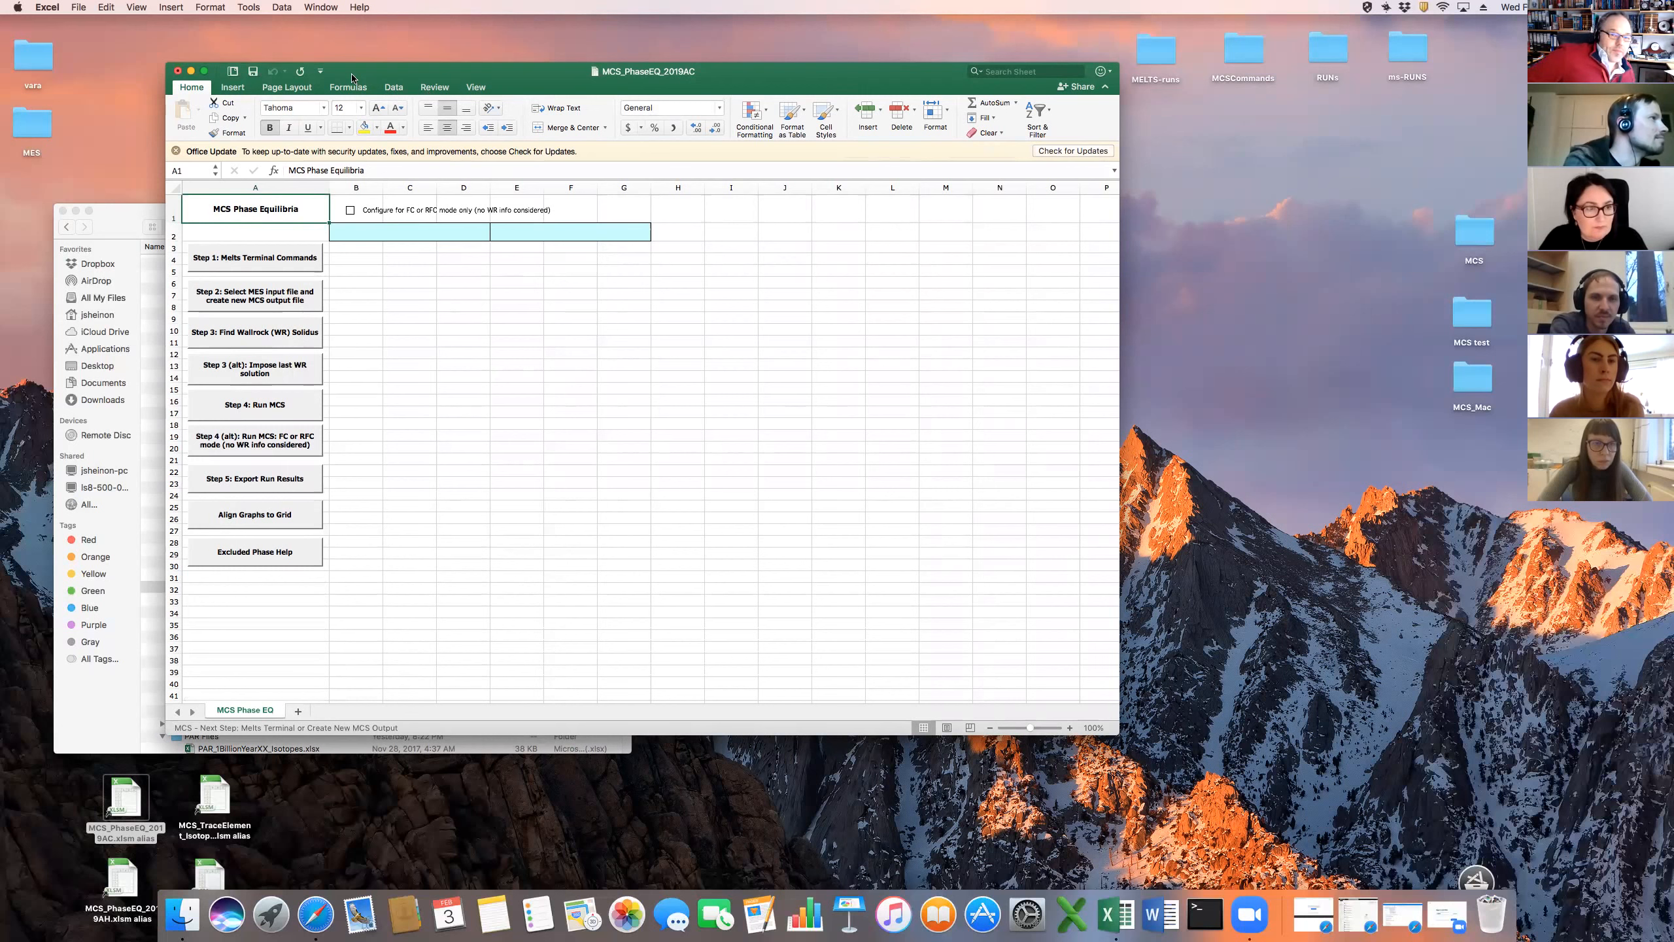
Set the MCS Phase EQ sheet's zoom to 150% and enlarge the workbook window until all the step buttons fit
{"action": "left_click", "coordinate": [473, 89]}
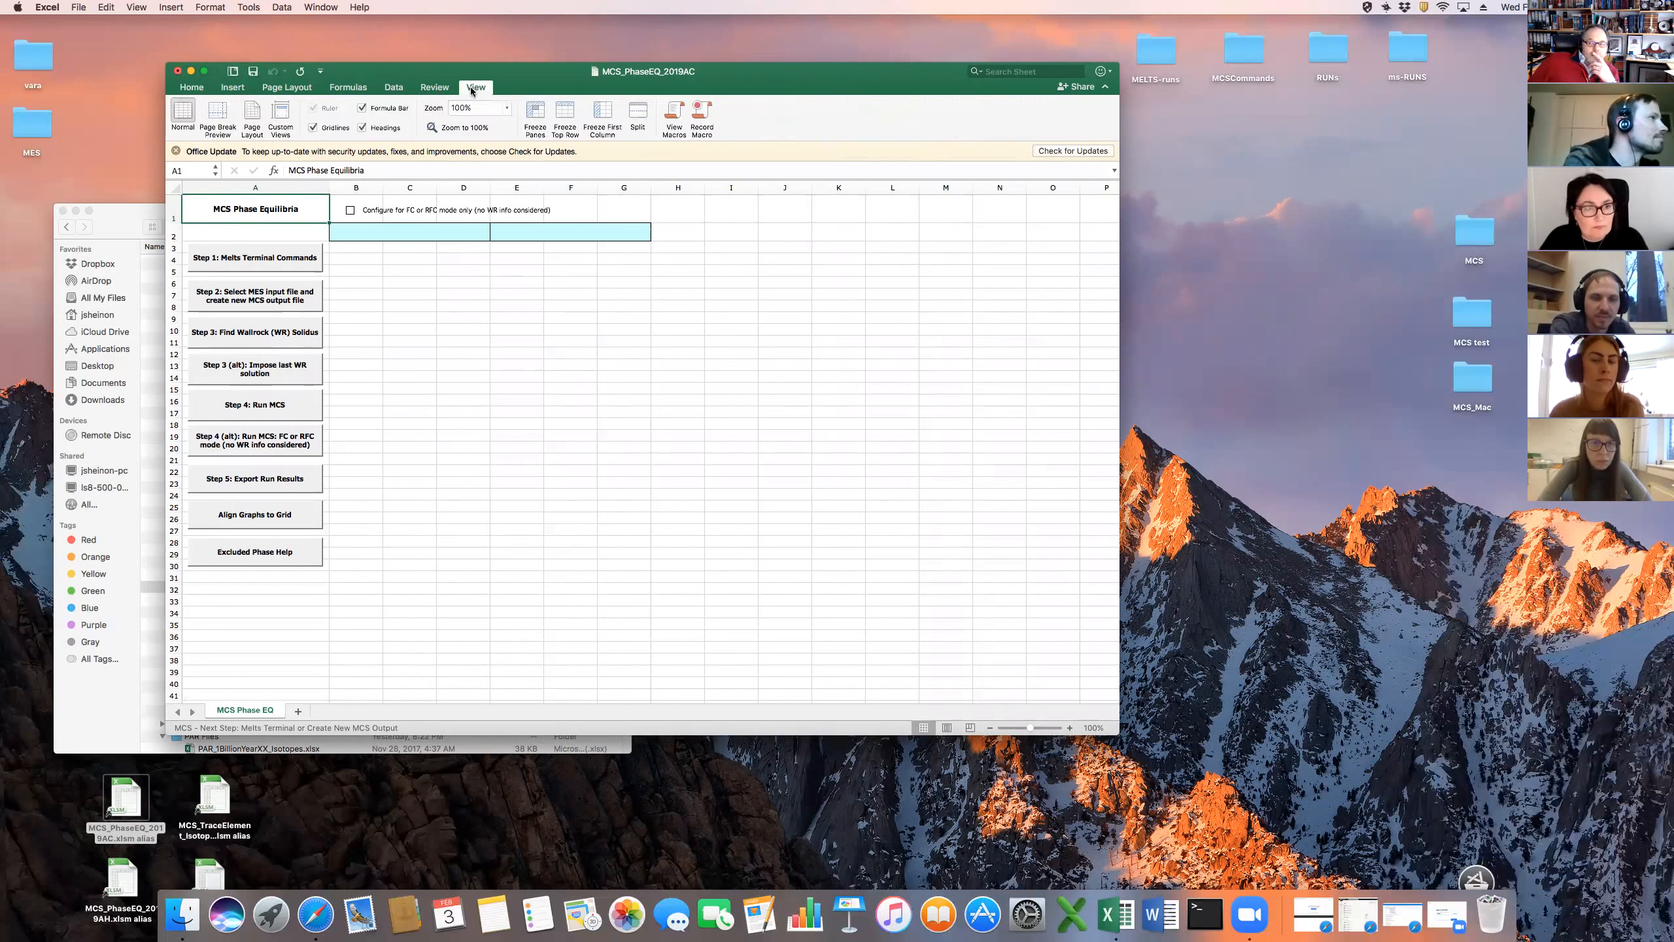
{"action": "left_click", "coordinate": [507, 107]}
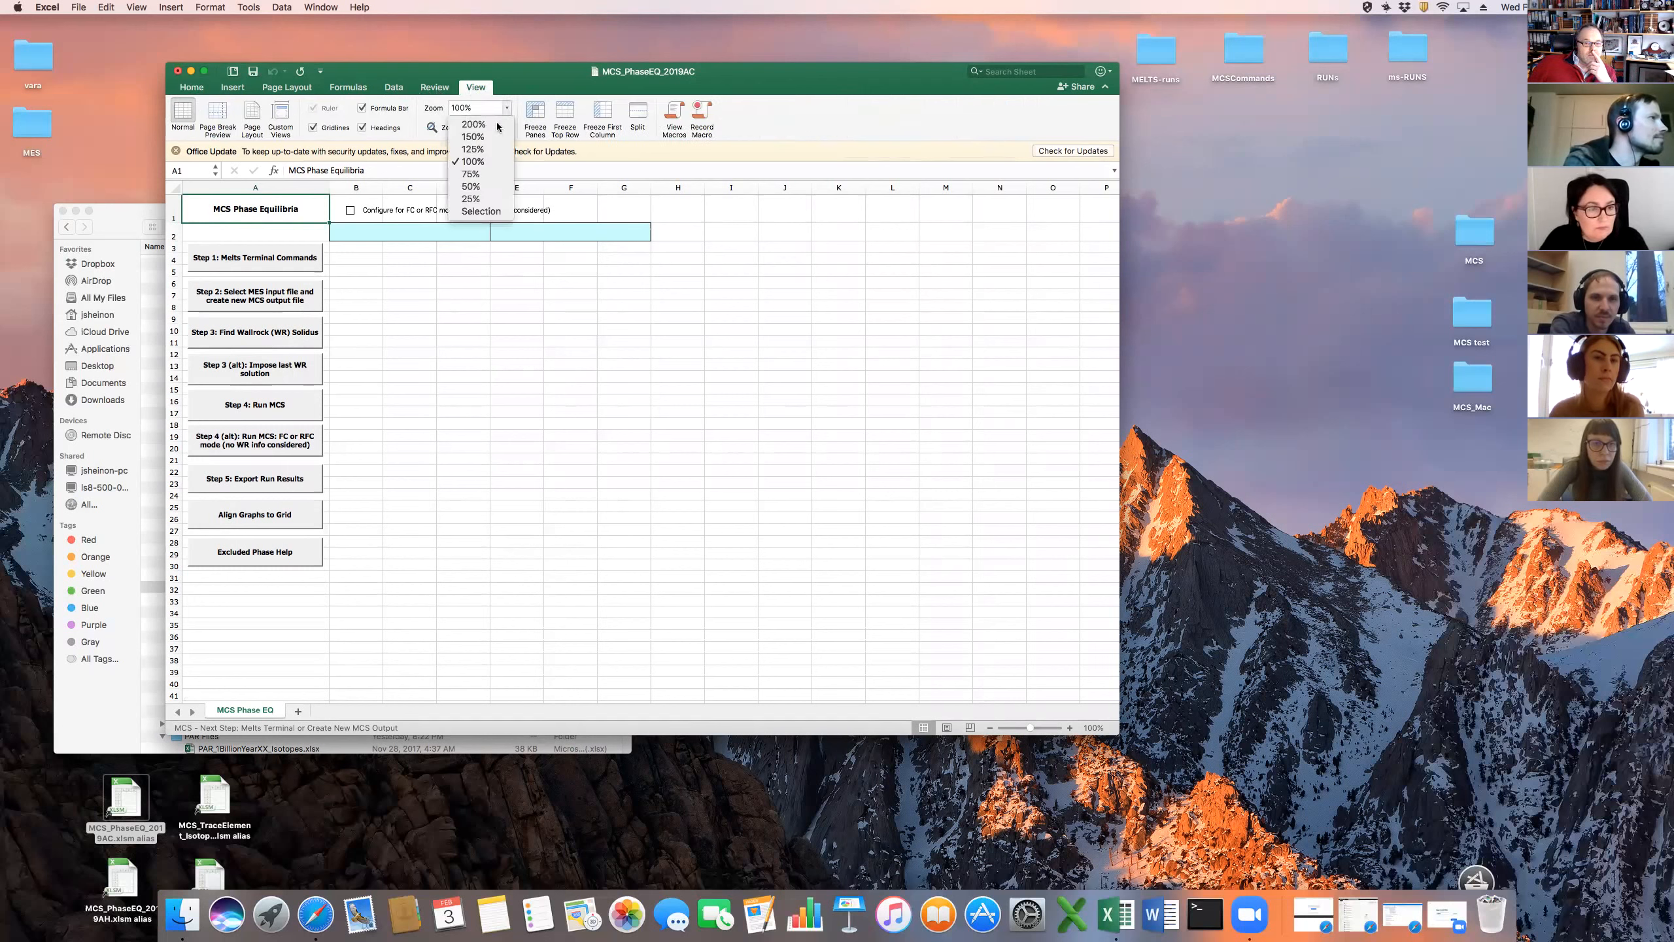
{"action": "left_click", "coordinate": [473, 137]}
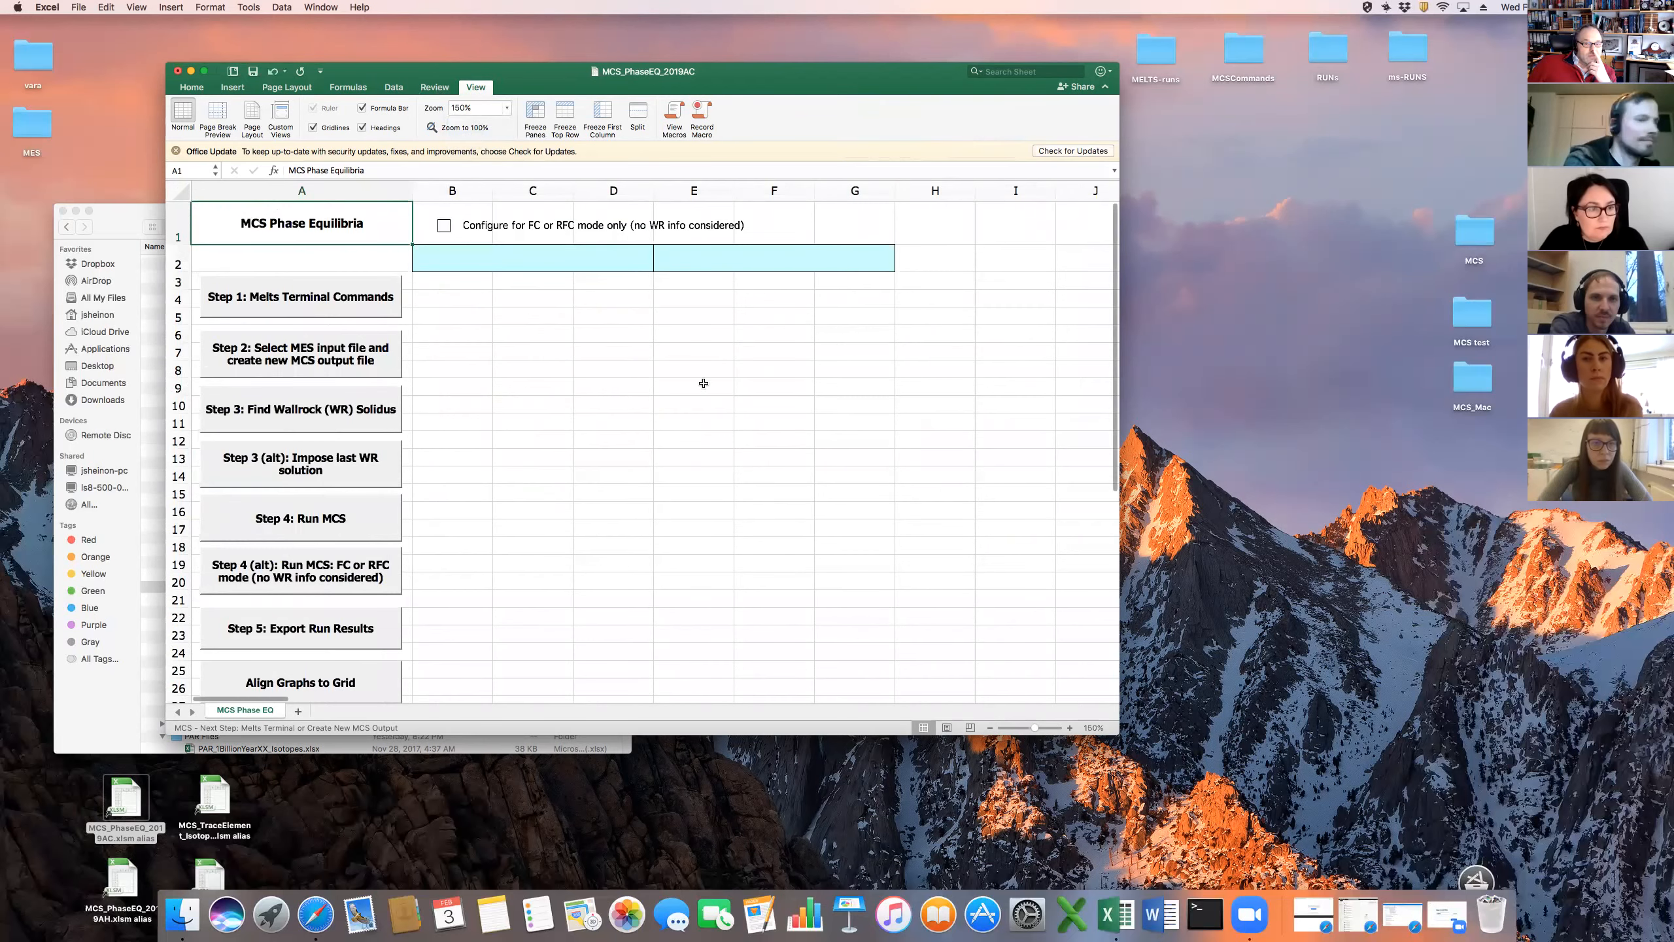
{"action": "left_click_drag", "start_coordinate": [648, 91], "coordinate": [788, 104]}
{"action": "left_click_drag", "start_coordinate": [1258, 753], "coordinate": [1302, 850]}
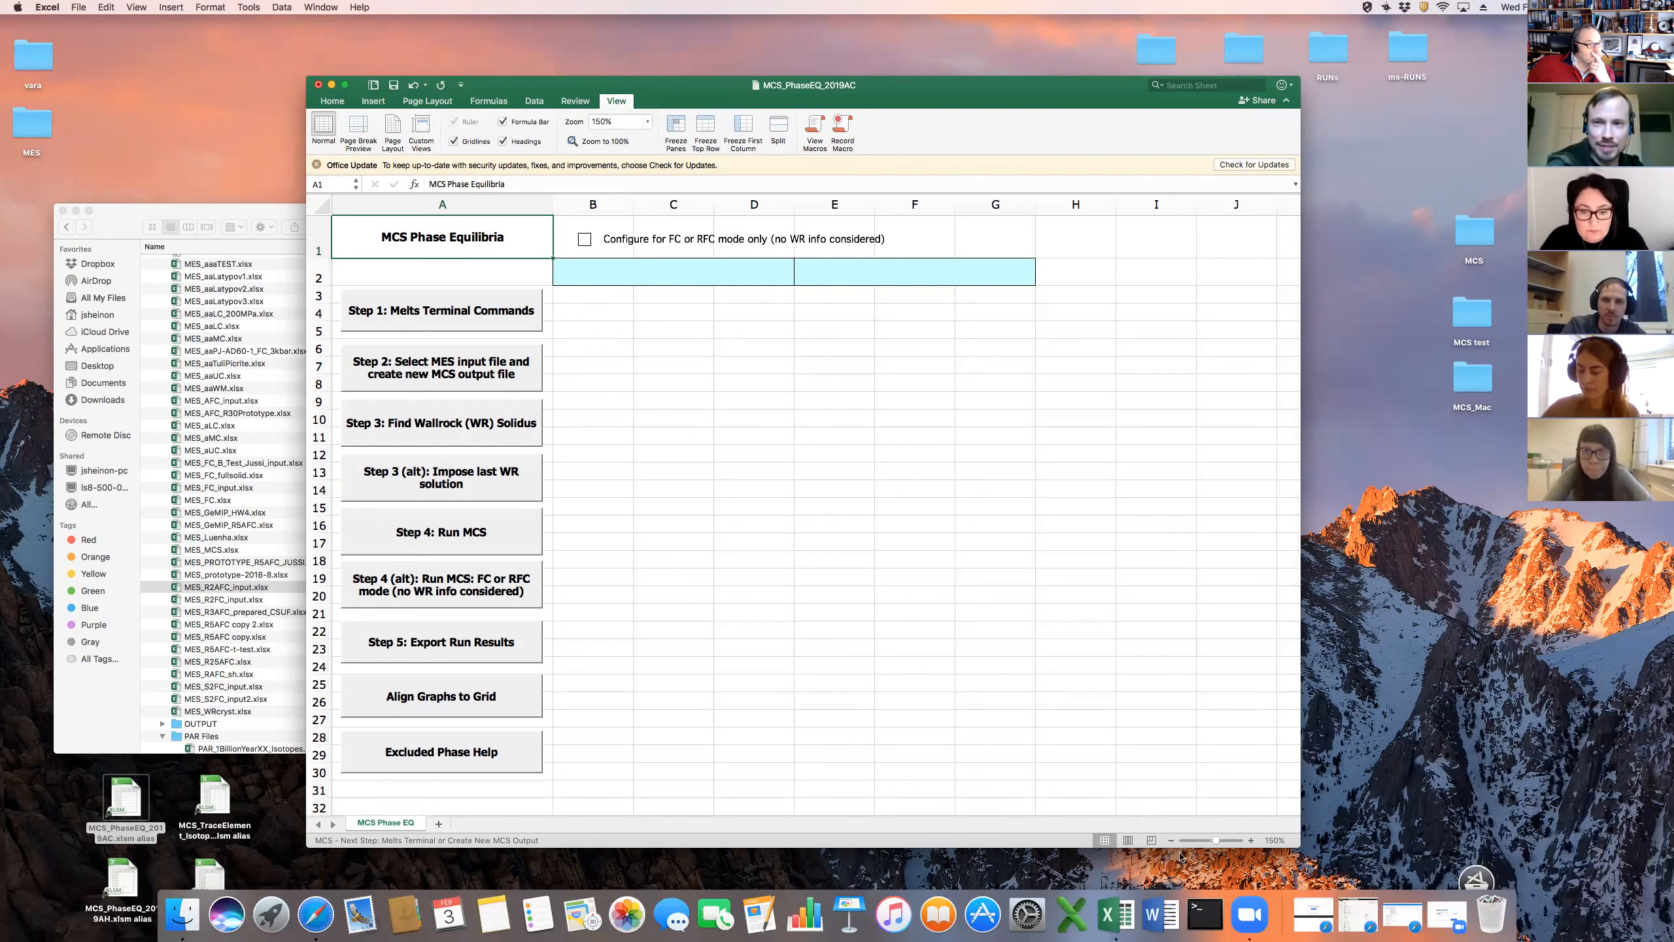
Open a Terminal window and arrange it beside the MCS_PhaseEQ_2019AC workbook so both can be used
{"action": "left_click", "coordinate": [1198, 912]}
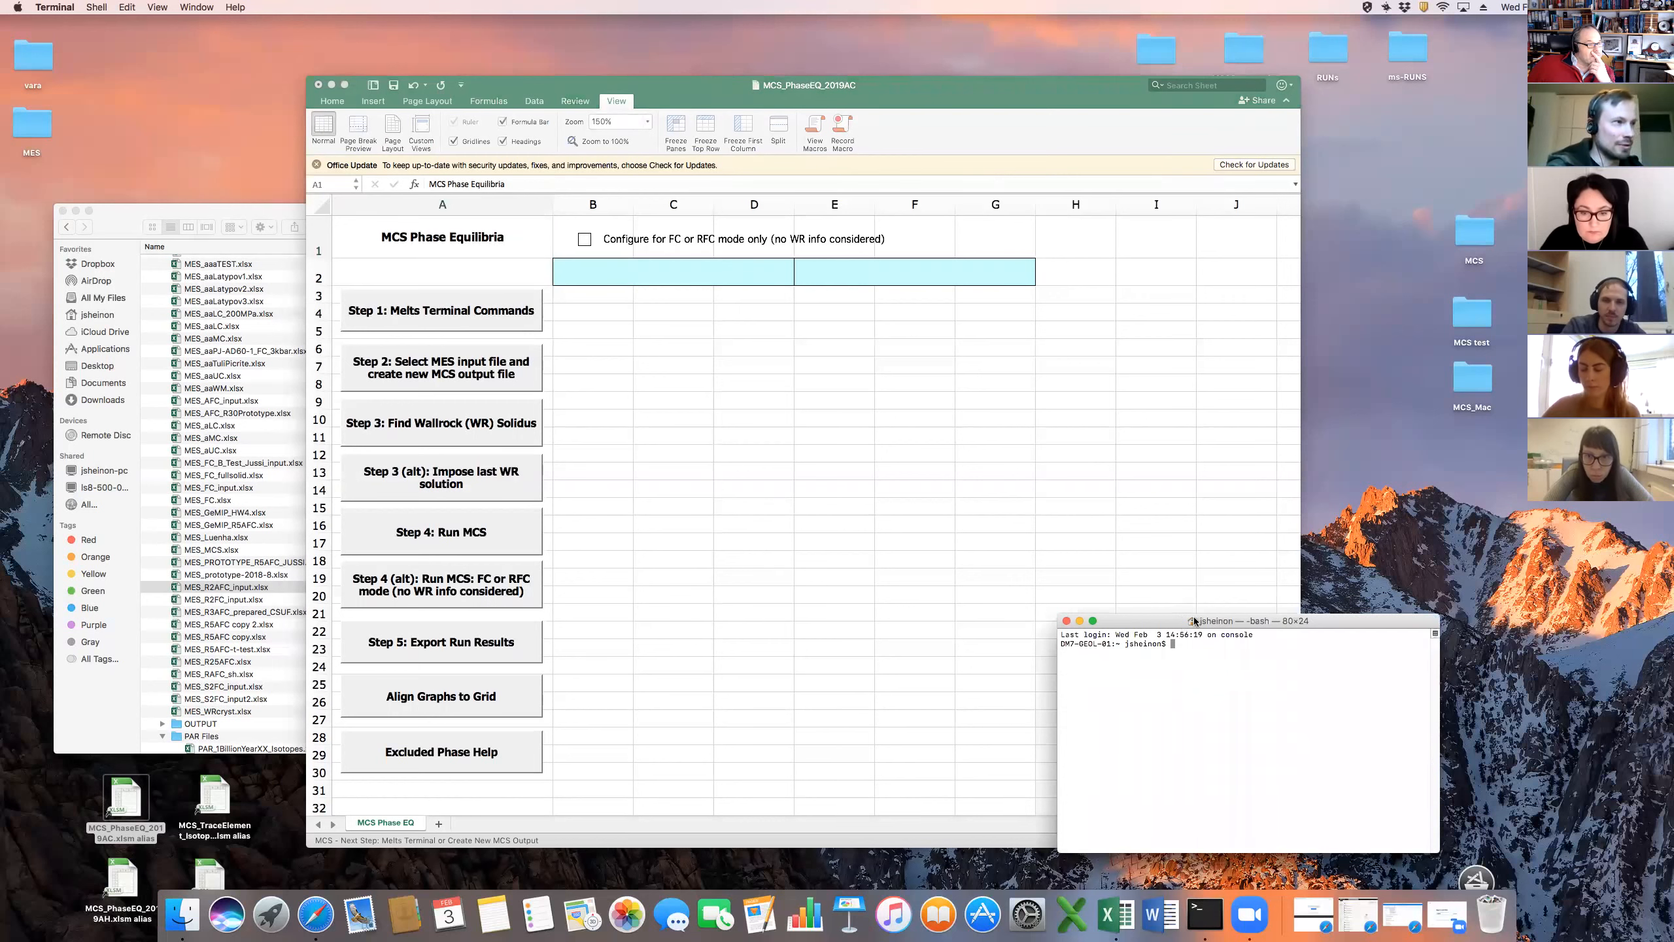
{"action": "left_click_drag", "start_coordinate": [1203, 627], "coordinate": [1144, 625]}
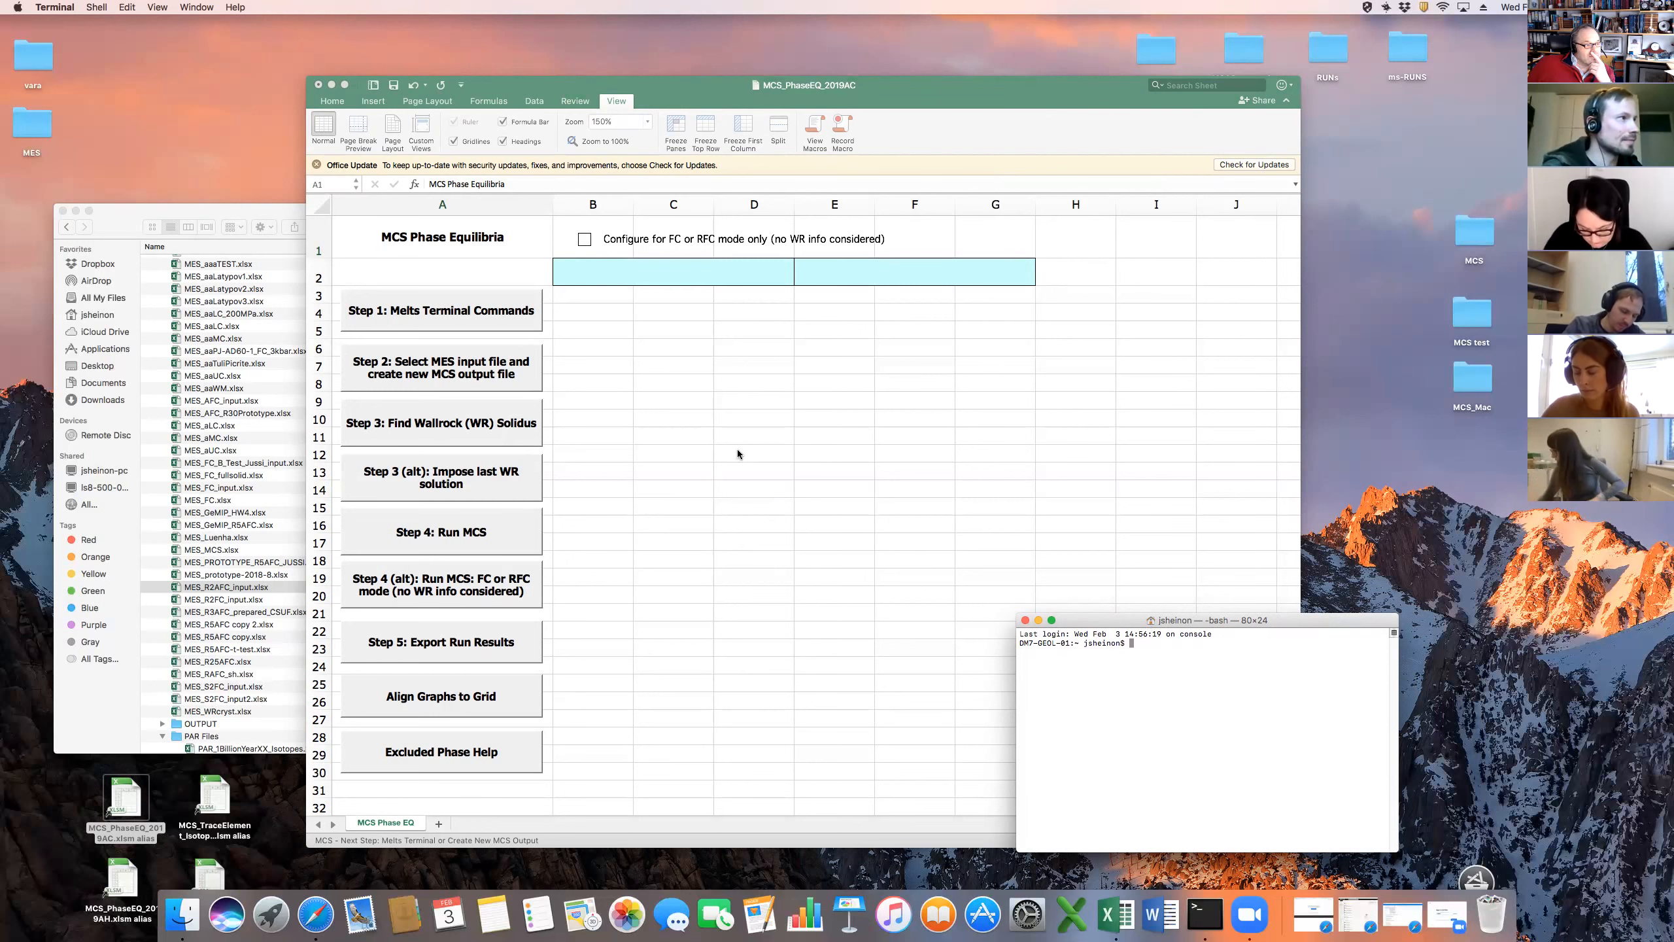
{"action": "left_click", "coordinate": [316, 165]}
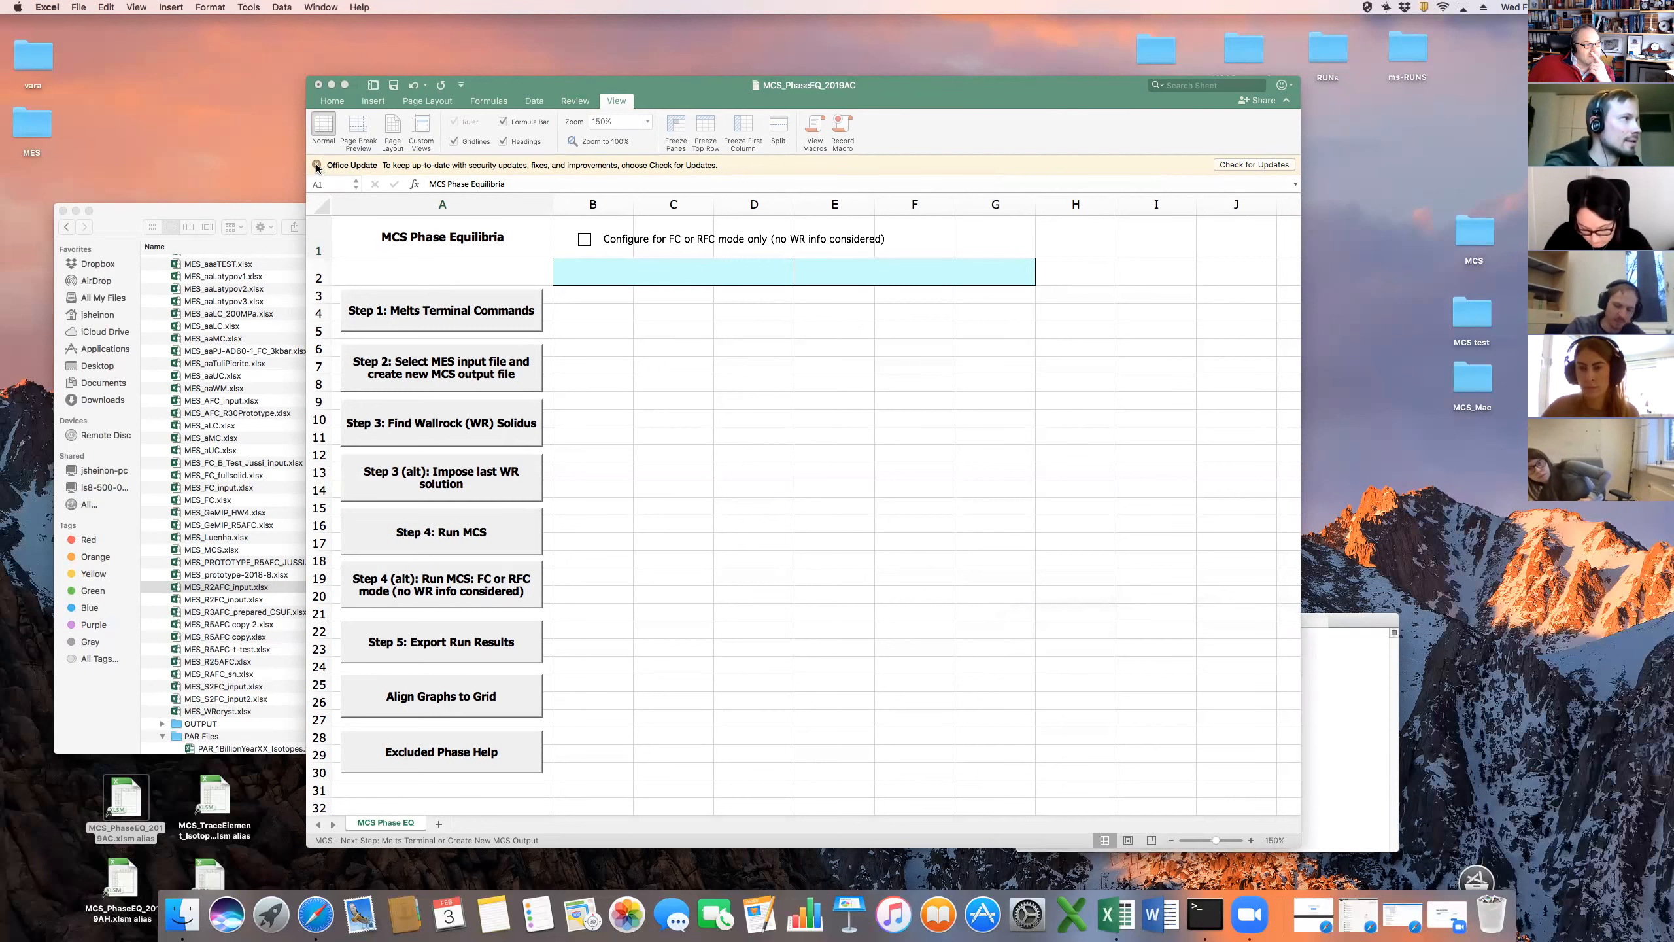
{"action": "left_click_drag", "start_coordinate": [662, 100], "coordinate": [471, 94]}
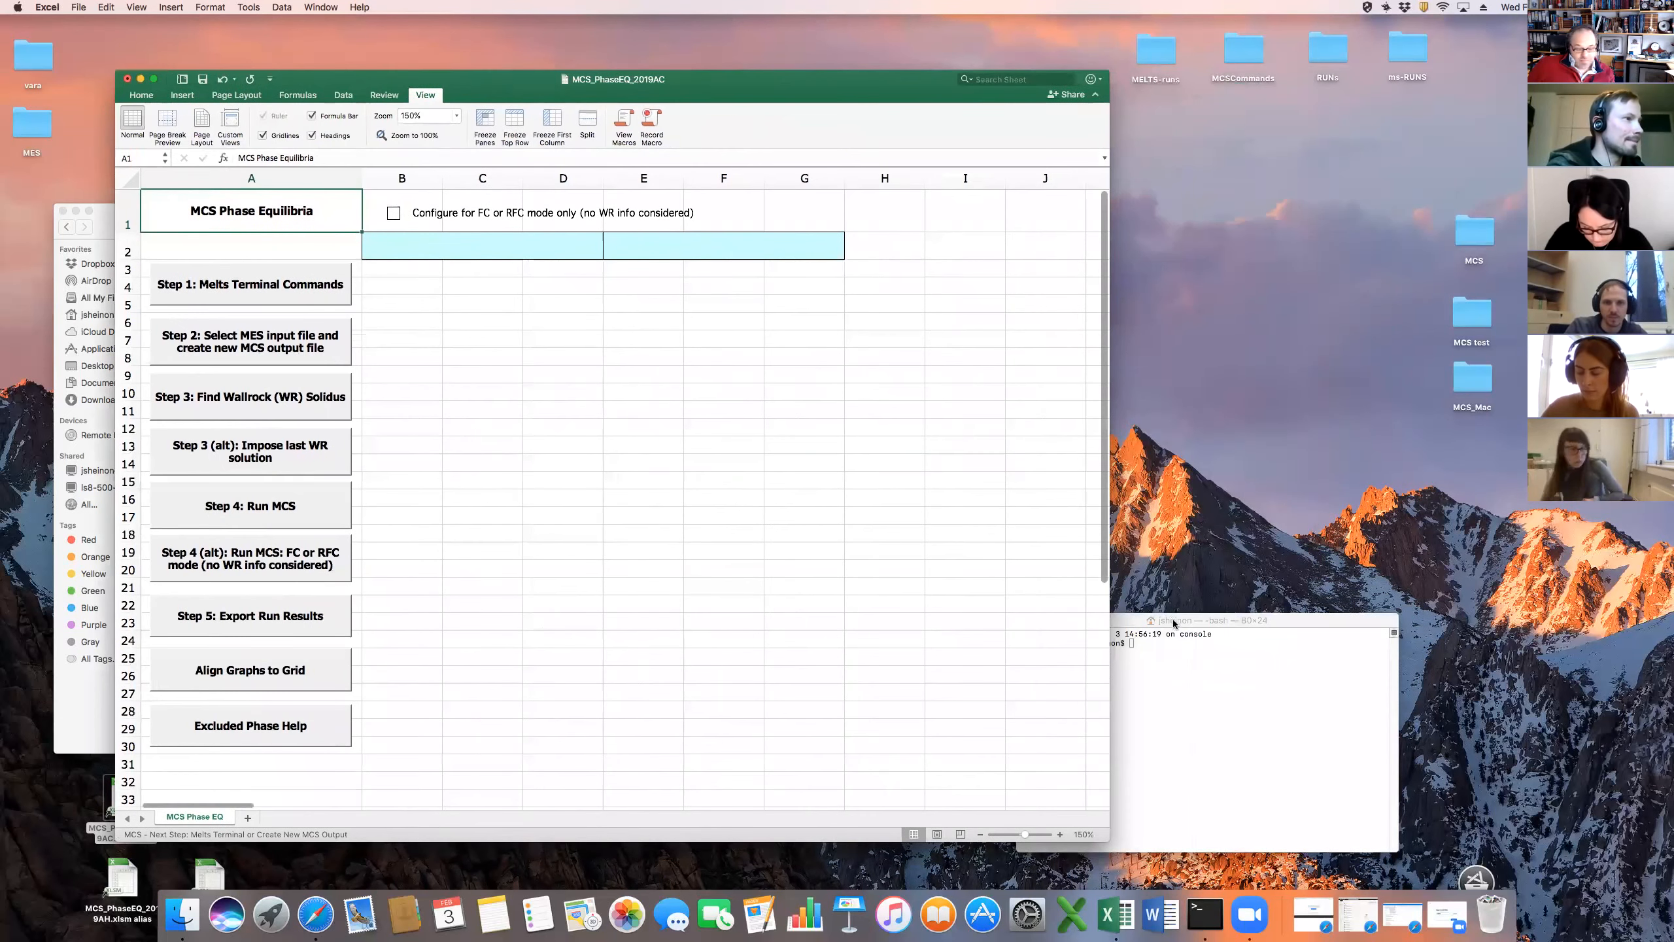
{"action": "left_click_drag", "start_coordinate": [1174, 625], "coordinate": [1200, 590]}
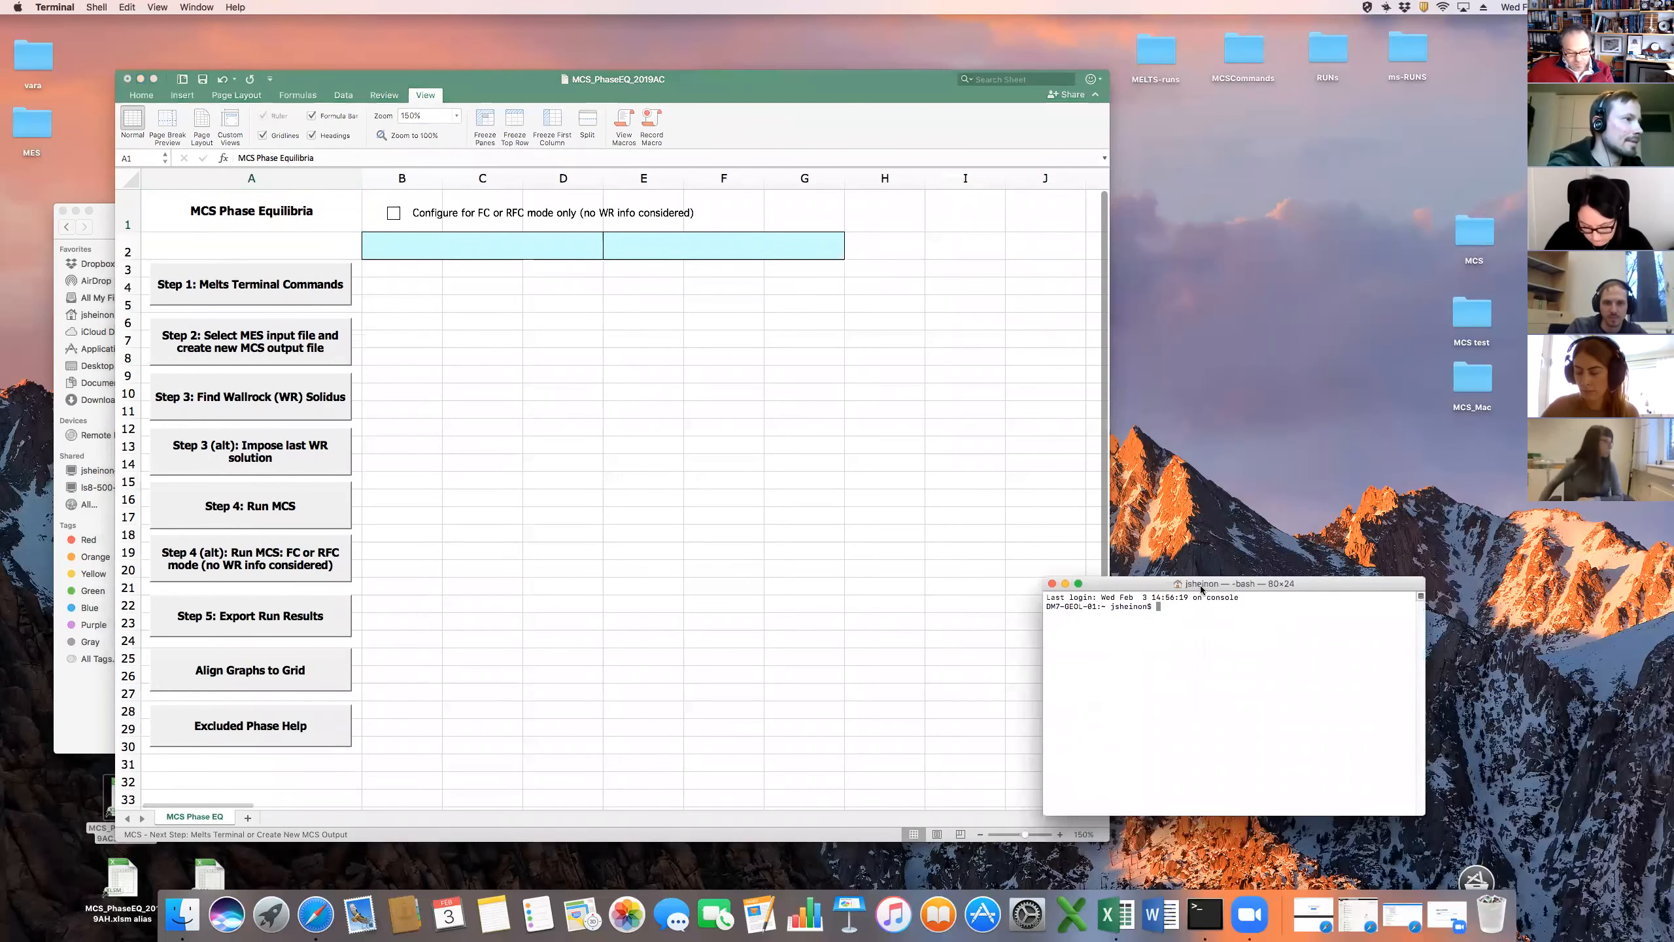
Bring up the Melts terminal commands and review the executable versions, keeping rhyolite-MELTS+H2O-CO2 fluid (v1.2.0)
{"action": "left_click", "coordinate": [267, 290]}
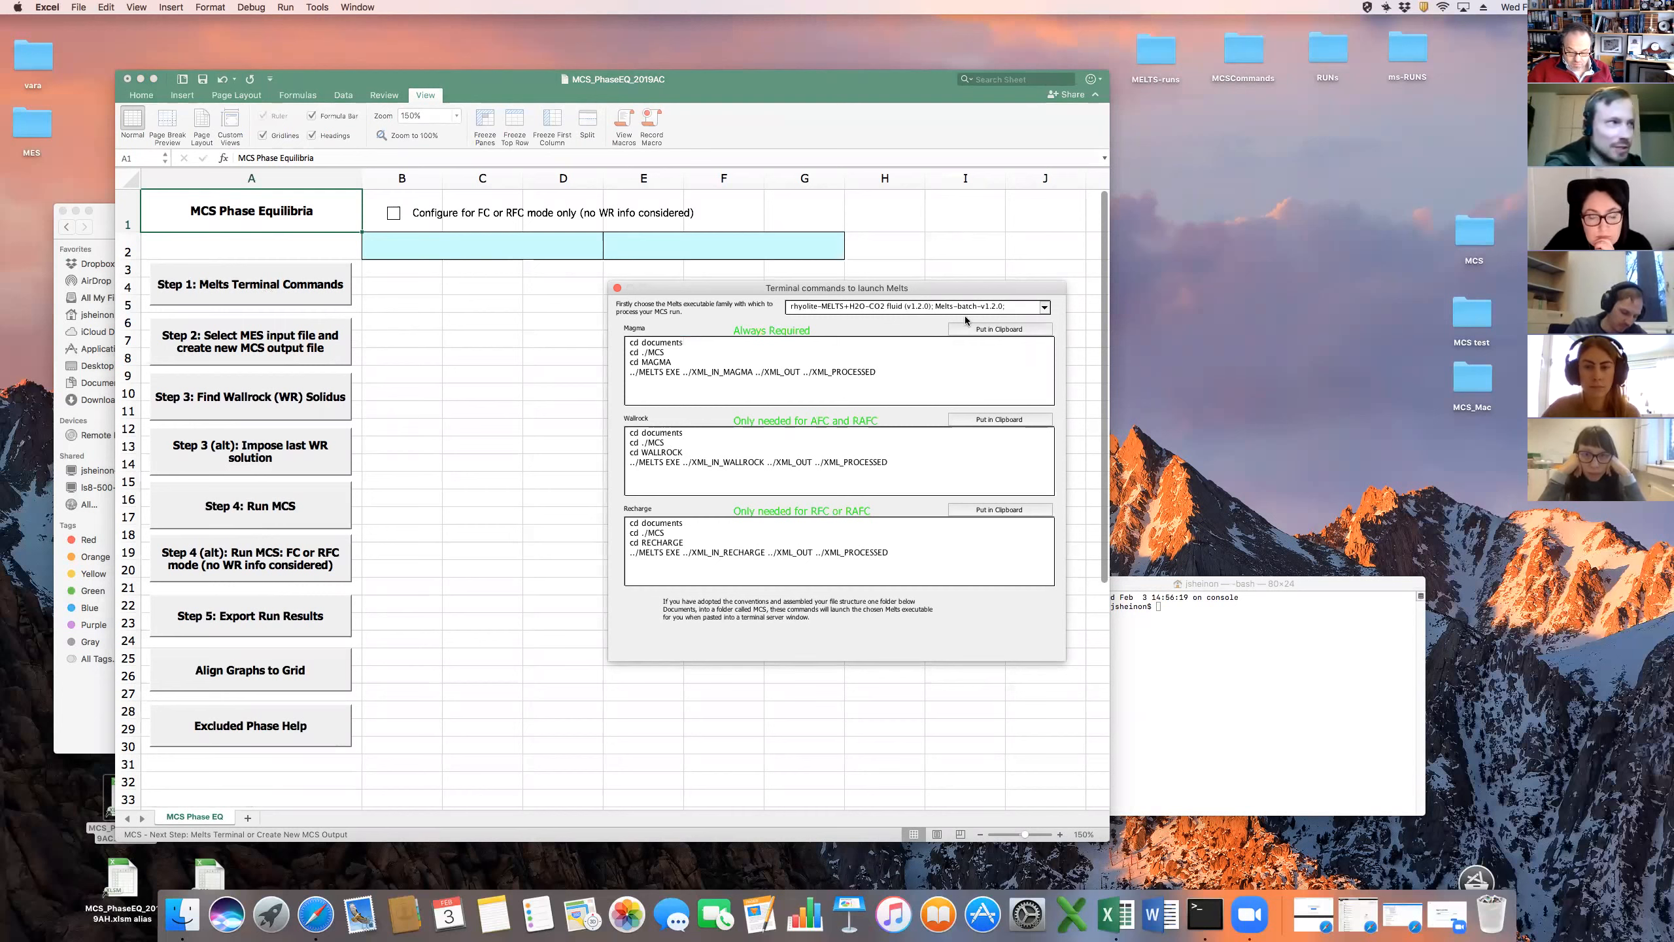
{"action": "left_click", "coordinate": [1044, 308]}
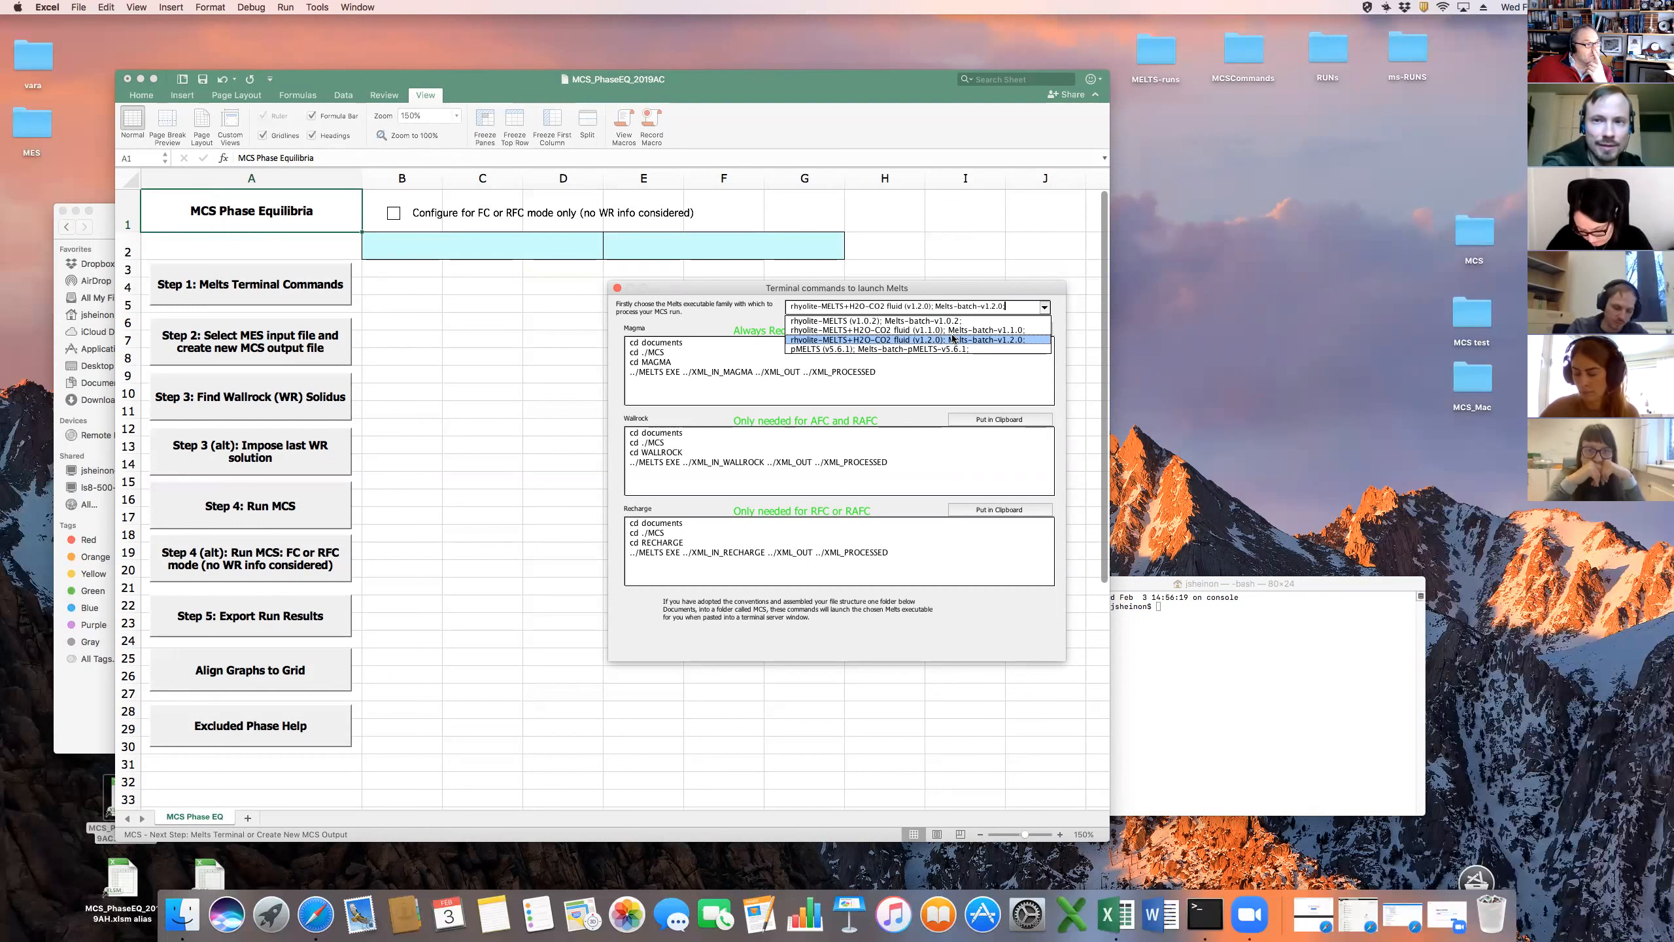
{"action": "left_click", "coordinate": [768, 298]}
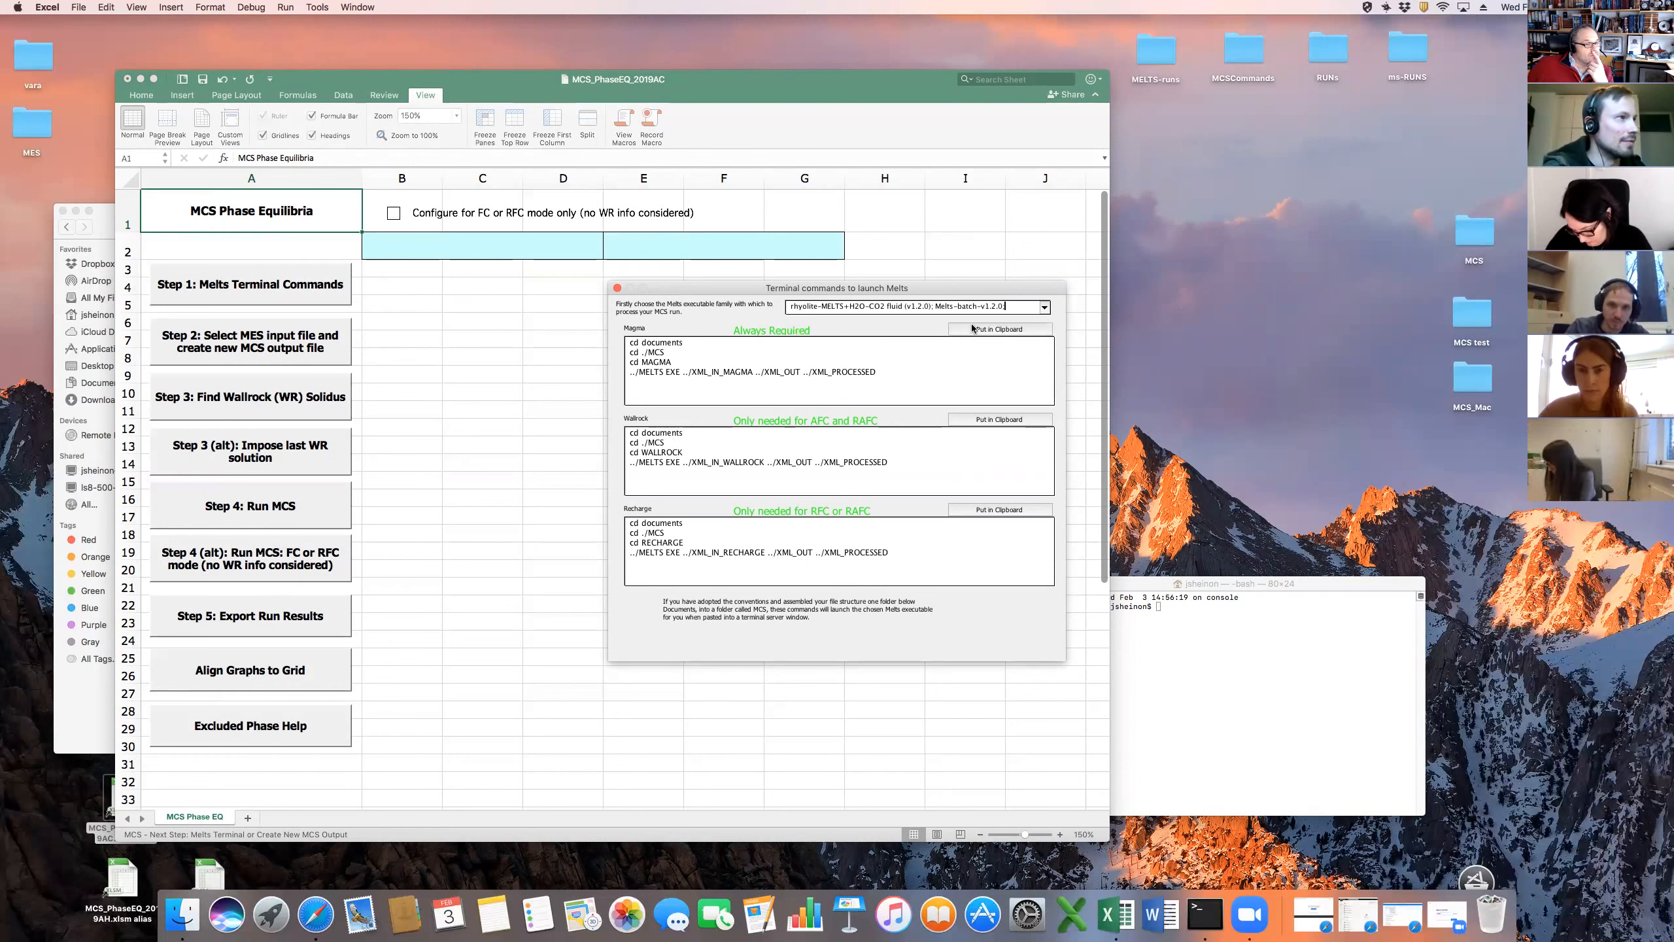
Add two more shell tabs in Terminal and move its window clear of the Melts commands dialog
{"action": "left_click", "coordinate": [1250, 583]}
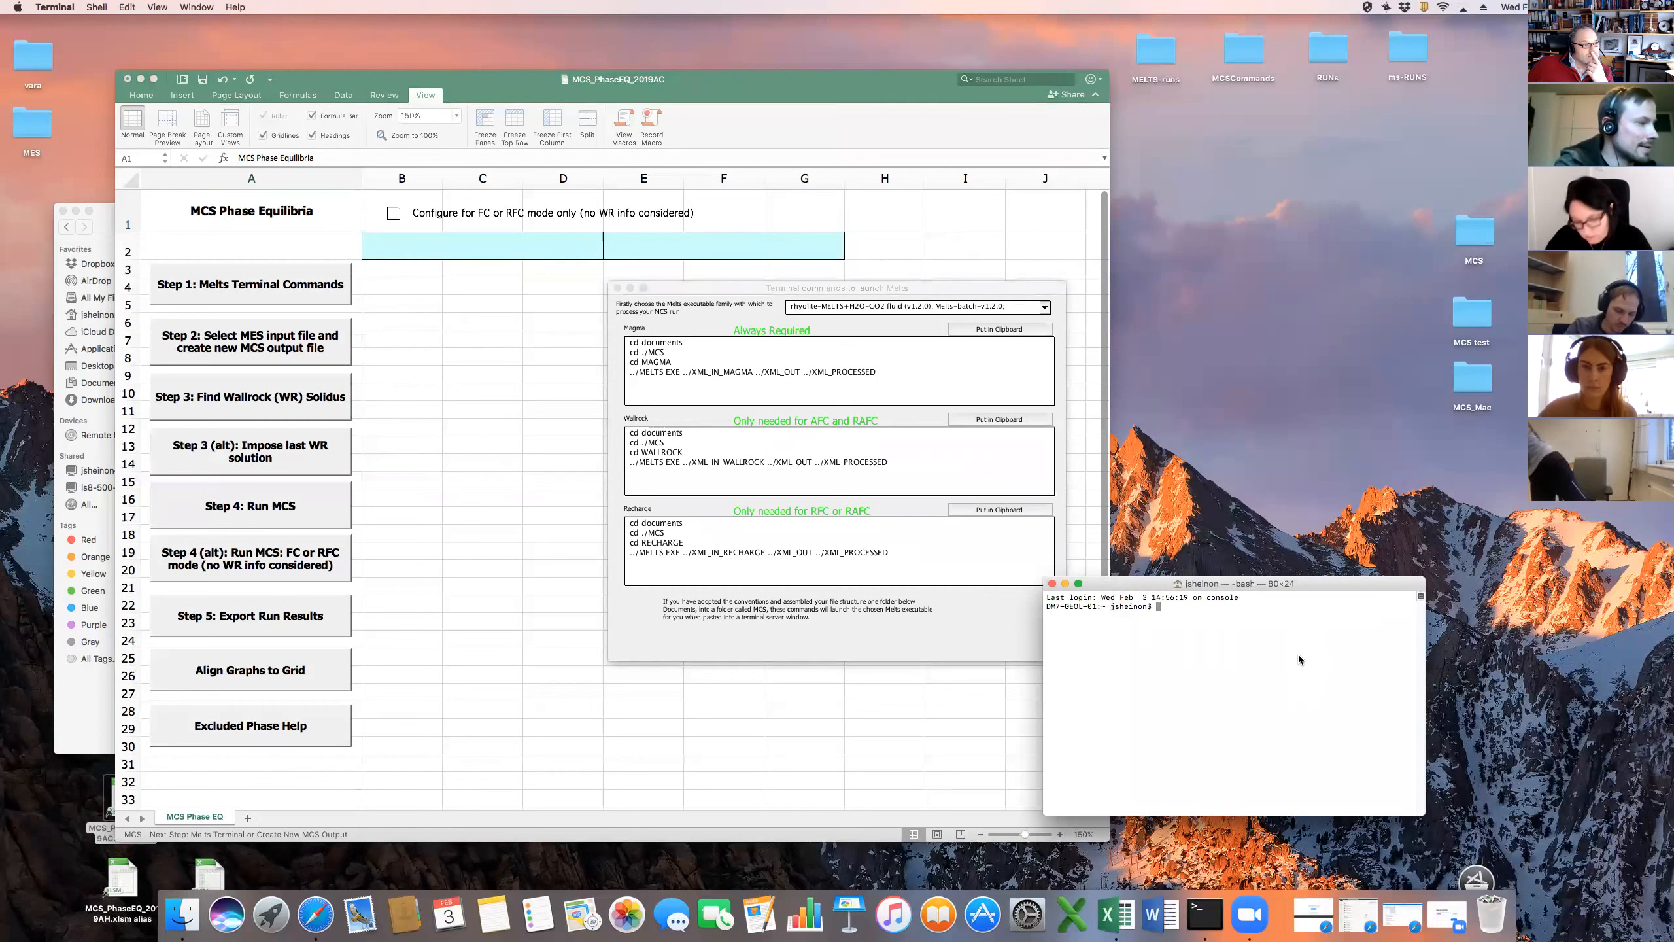
{"action": "key", "text": "super+t"}
{"action": "key", "text": "super+t"}
{"action": "left_click_drag", "start_coordinate": [1232, 584], "coordinate": [1282, 591]}
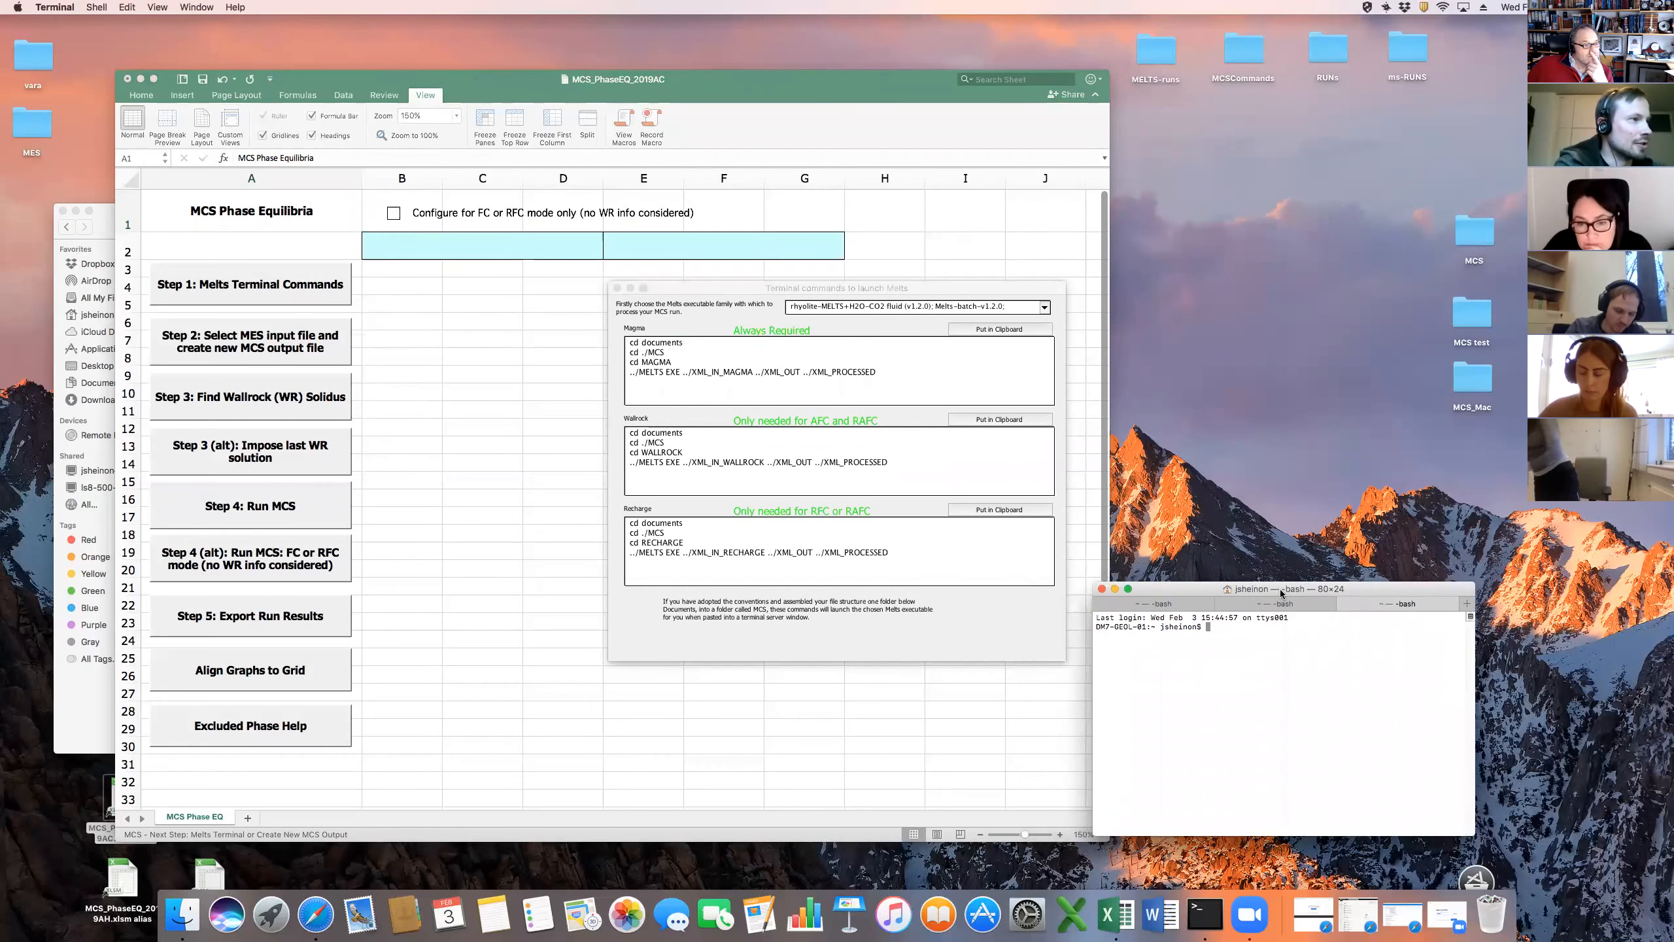
Copy the Magma launch commands and run them in the first Terminal tab to start Melts-batch-v1.2.0 on XML_IN_MAGMA
{"action": "left_click", "coordinate": [996, 329]}
{"action": "left_click", "coordinate": [995, 329]}
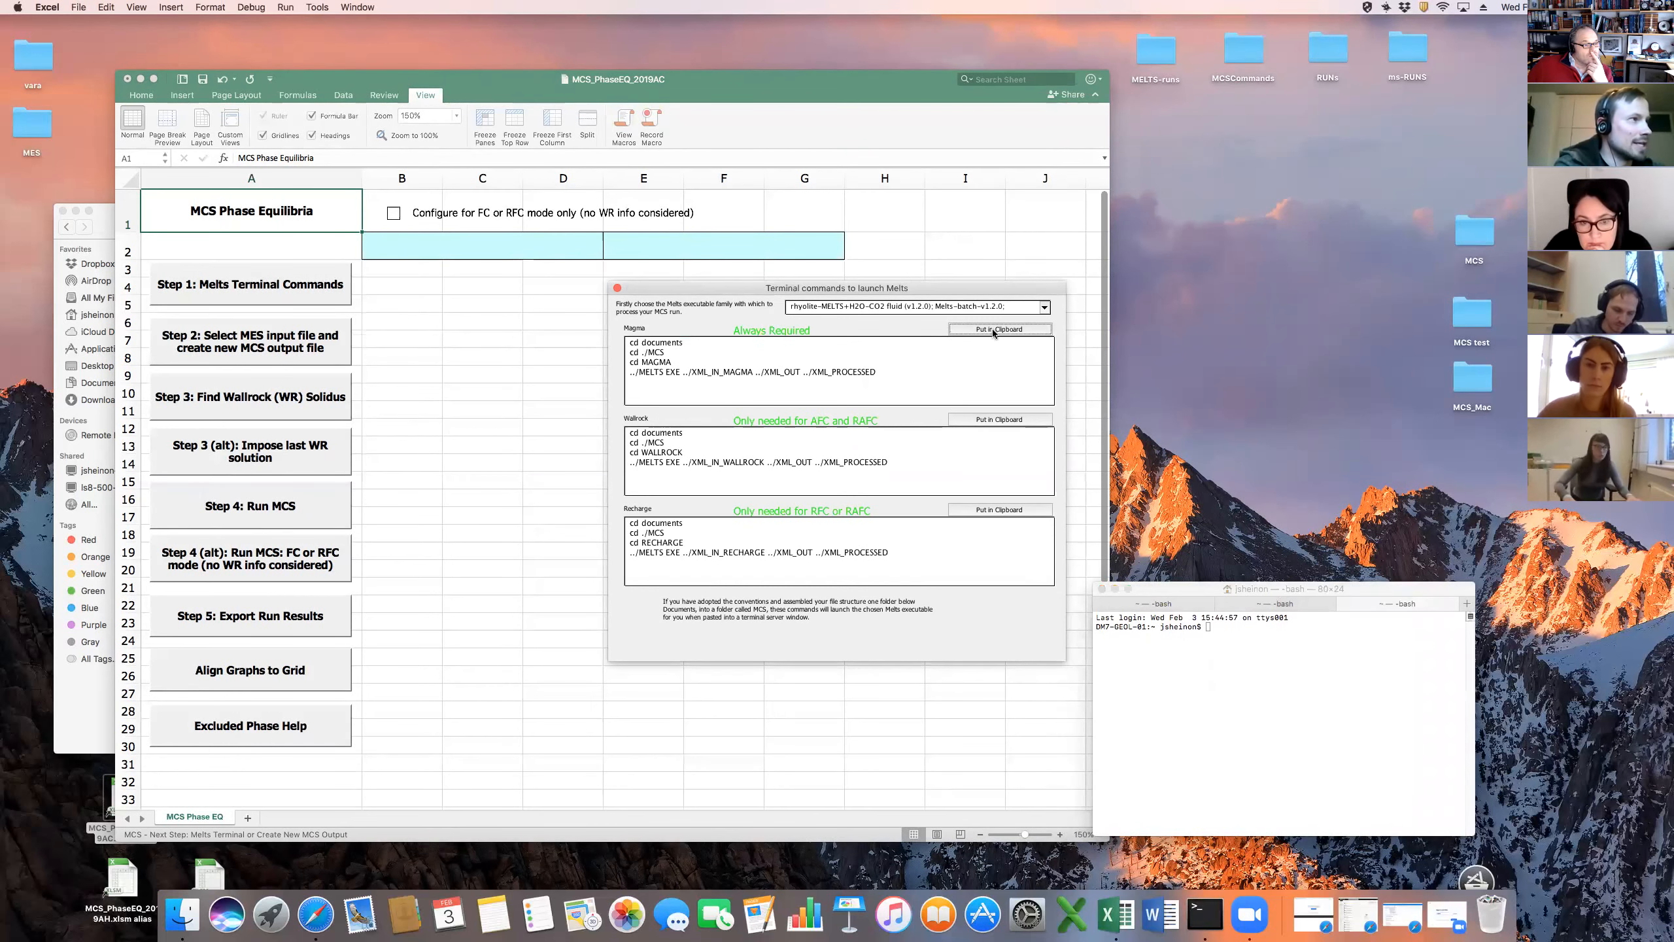
{"action": "left_click", "coordinate": [1145, 617]}
{"action": "type", "text": "cd documents cd ./MCS cd MAGMA ../Melts-batch-v1.2.0 ../XML_IN_MAGMA ../XML_OUT ../XML_PROCESSED"}
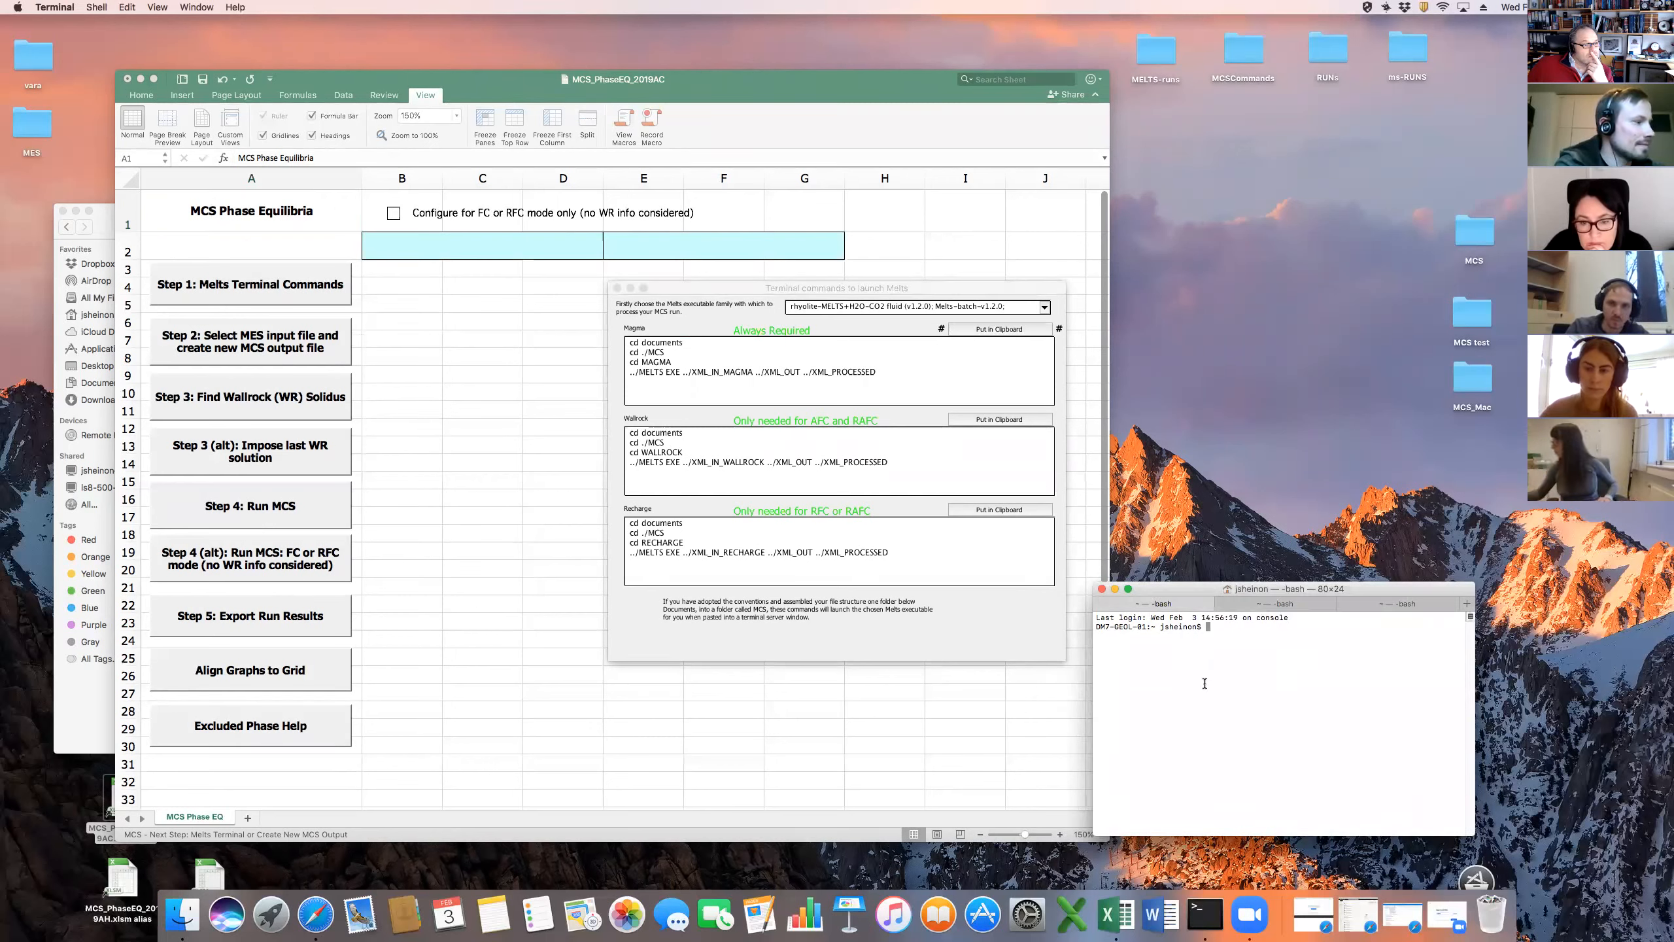
Copy the Wallrock launch commands and run them in the second Terminal tab to start Melts on XML_IN_WALLROCK
{"action": "left_click", "coordinate": [986, 422]}
{"action": "left_click", "coordinate": [986, 422]}
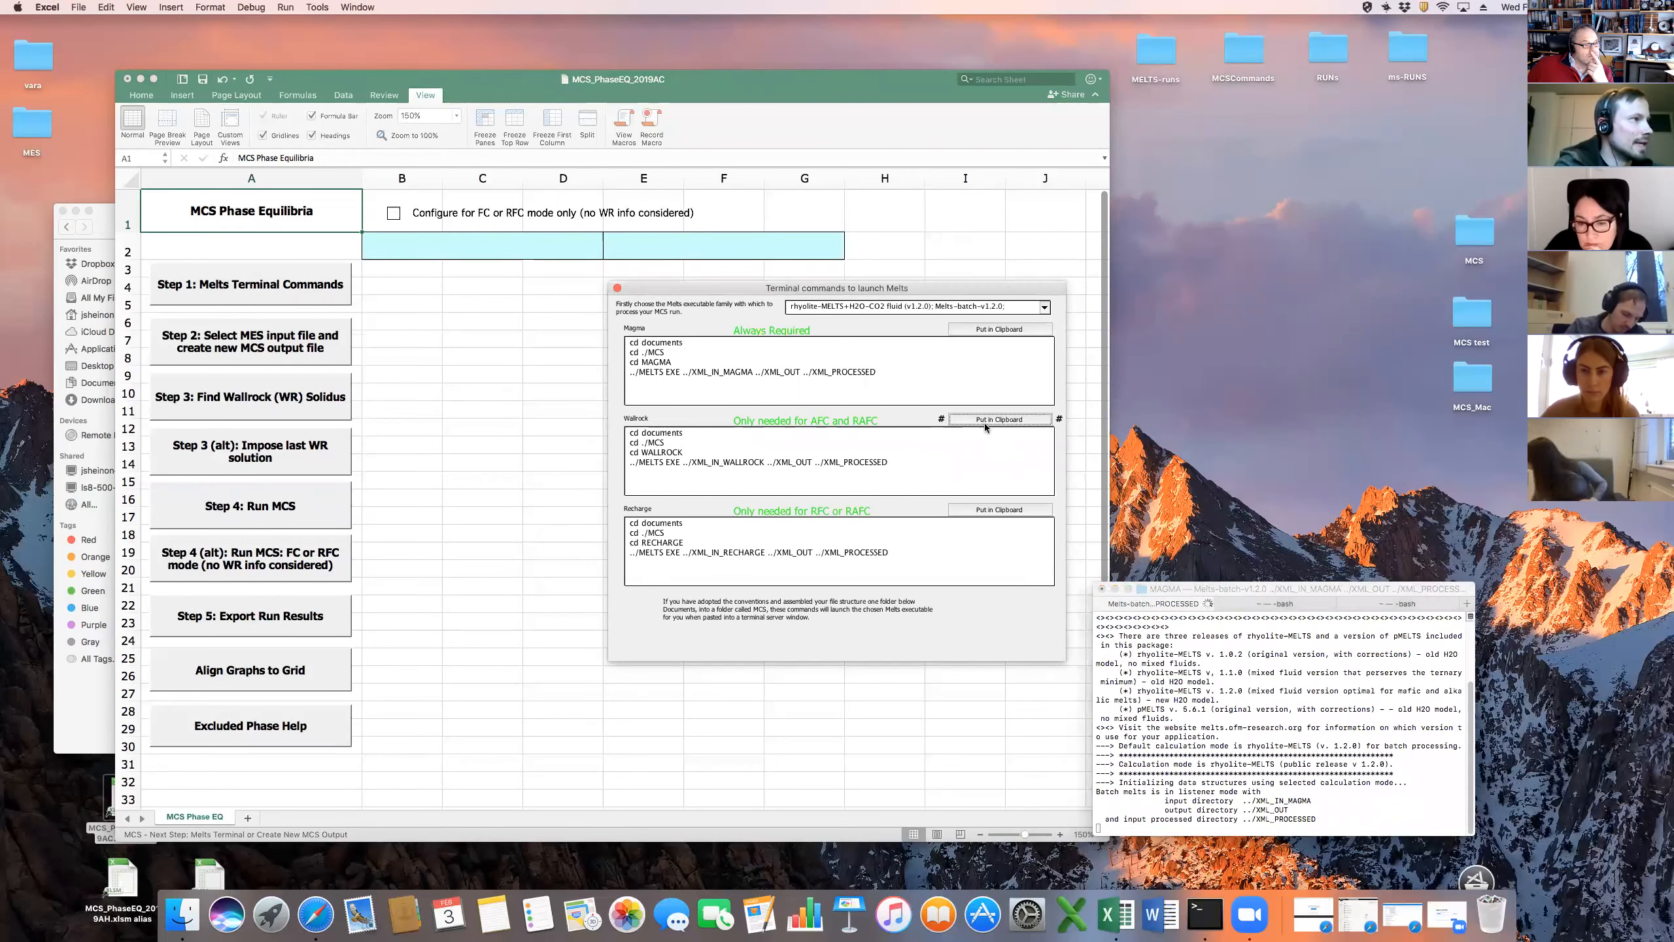
{"action": "left_click", "coordinate": [1276, 605]}
{"action": "type", "text": "cd documents cd ./MCS cd WALLROCK ../MELTS EXE ../XML_IN_WALLROCK ../XML_OUT ../XML_PROCESSED"}
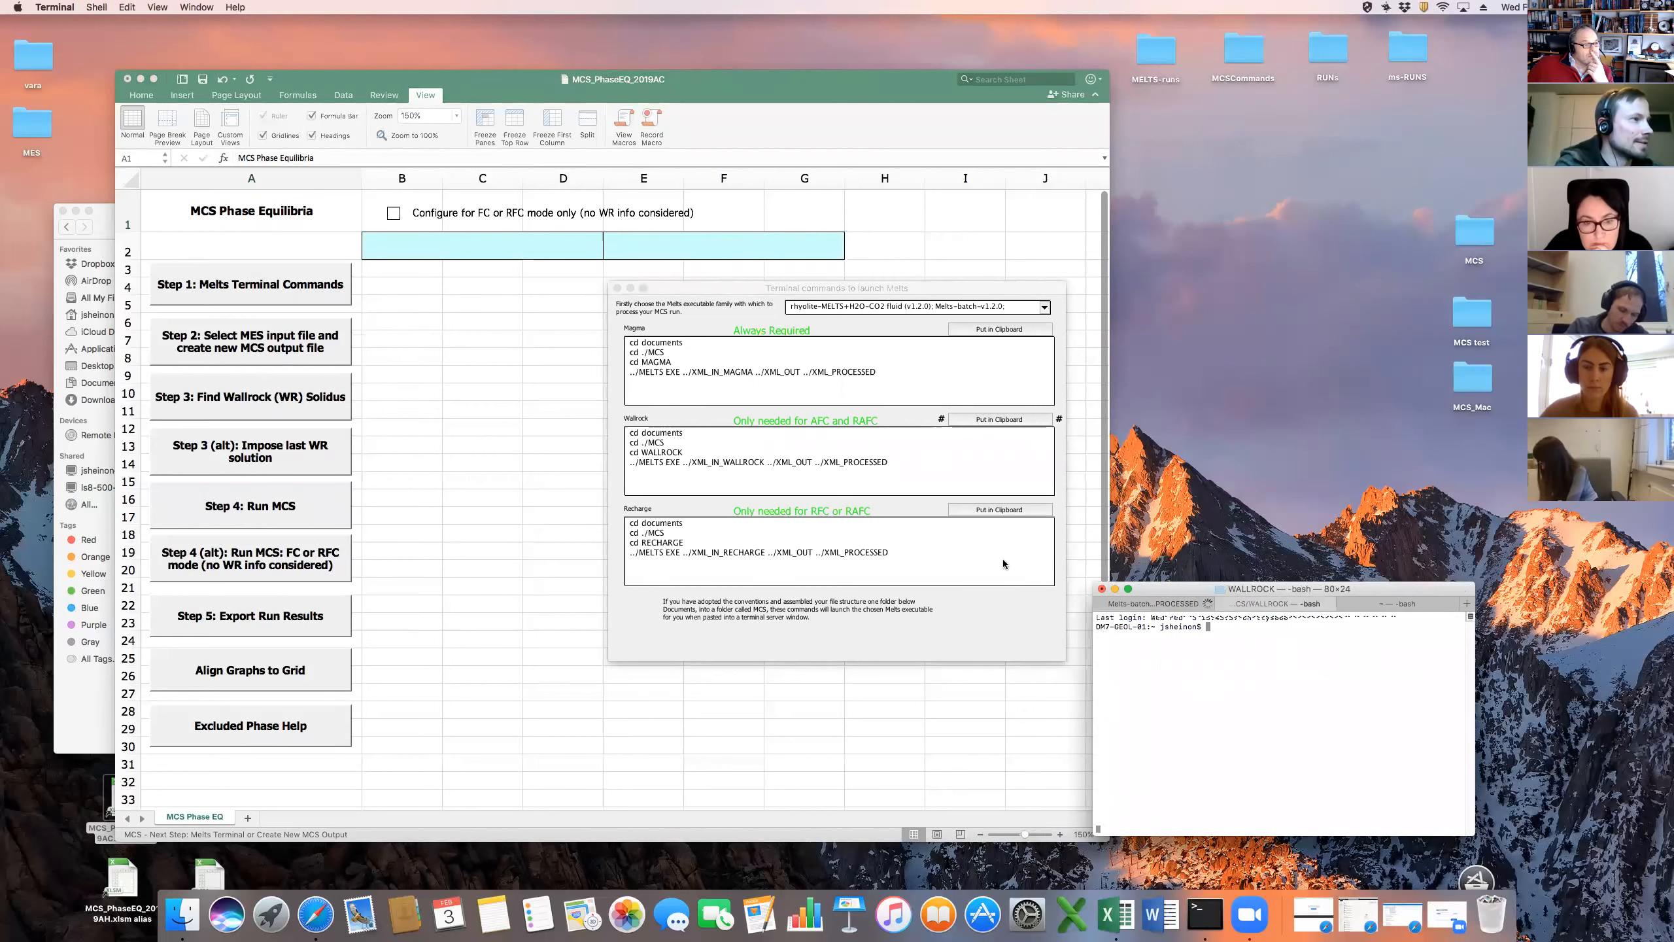
Run the Recharge launch commands in the third Terminal tab with XML_IN_RECHARGE, and close the Melts commands dialog
{"action": "left_click", "coordinate": [1418, 606]}
{"action": "key", "text": "super+v"}
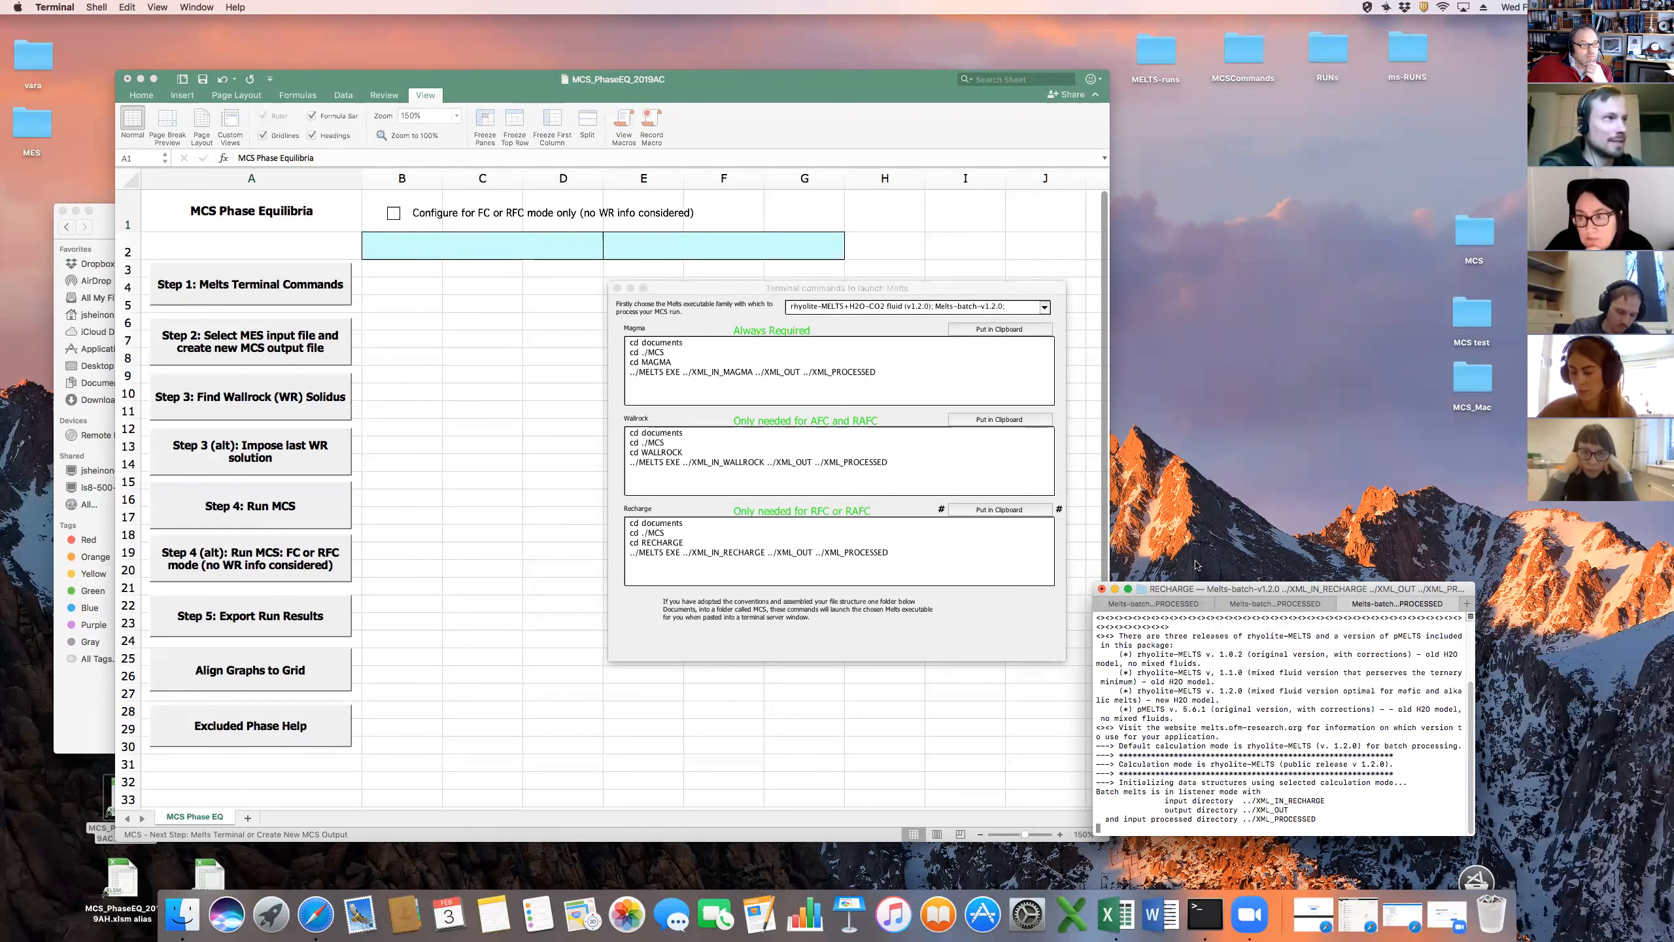
{"action": "left_click", "coordinate": [701, 291]}
{"action": "left_click", "coordinate": [617, 288]}
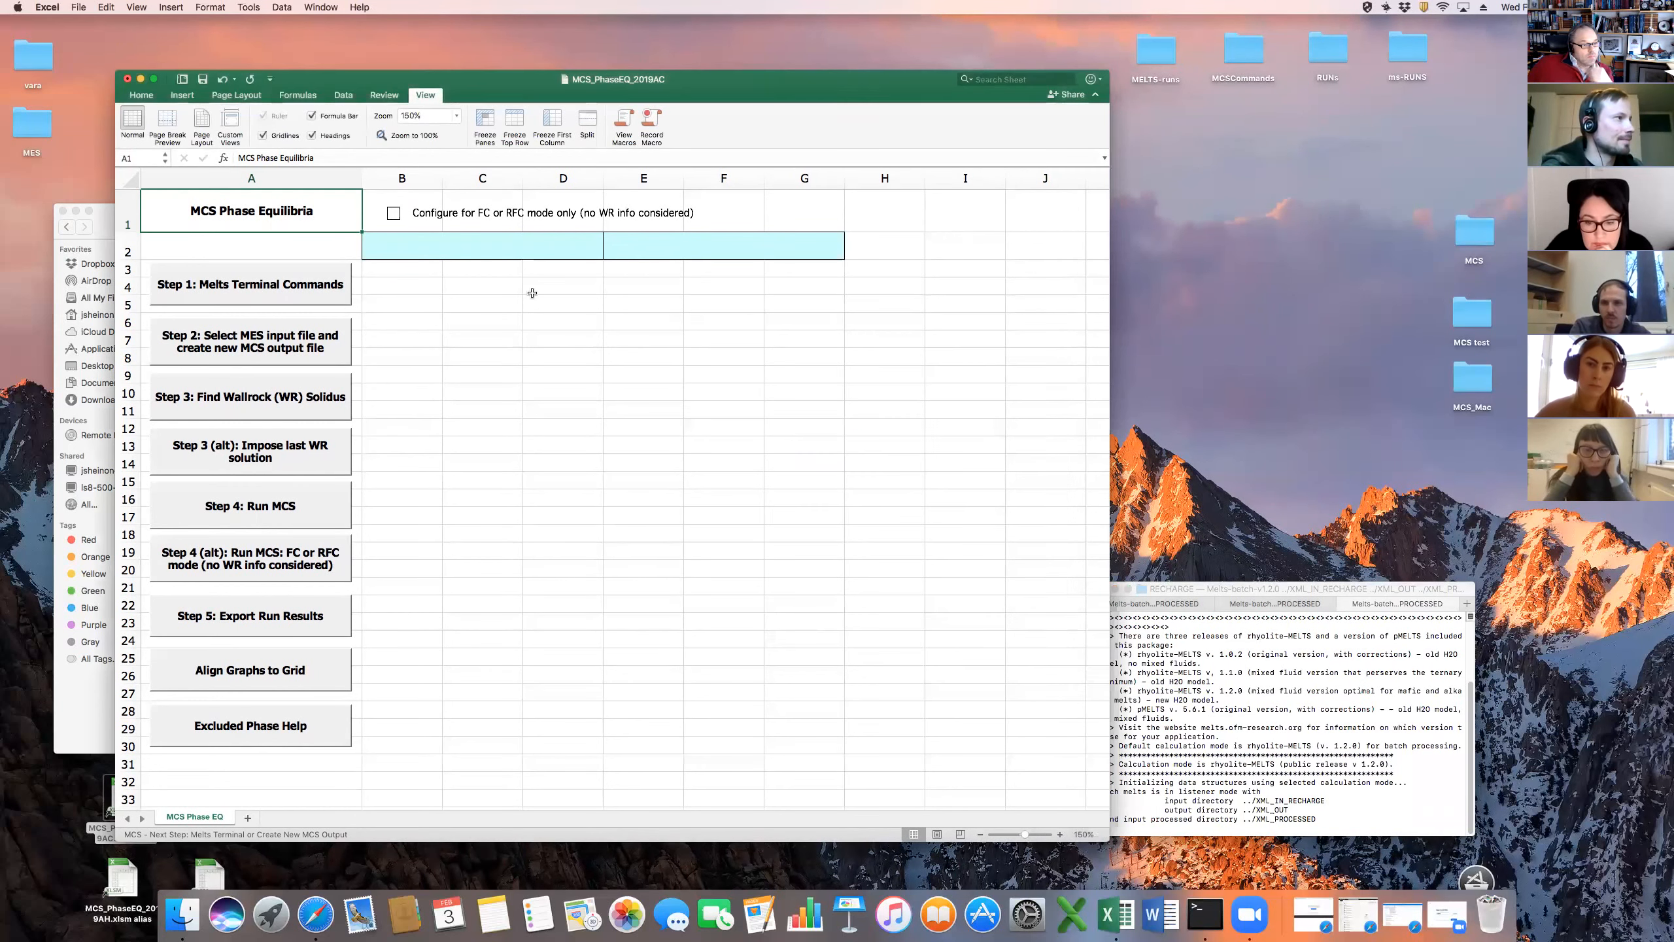
Create a new MCS output file named BestModelEver from the MES_R2AFC_input.xlsx input file
{"action": "left_click", "coordinate": [277, 343]}
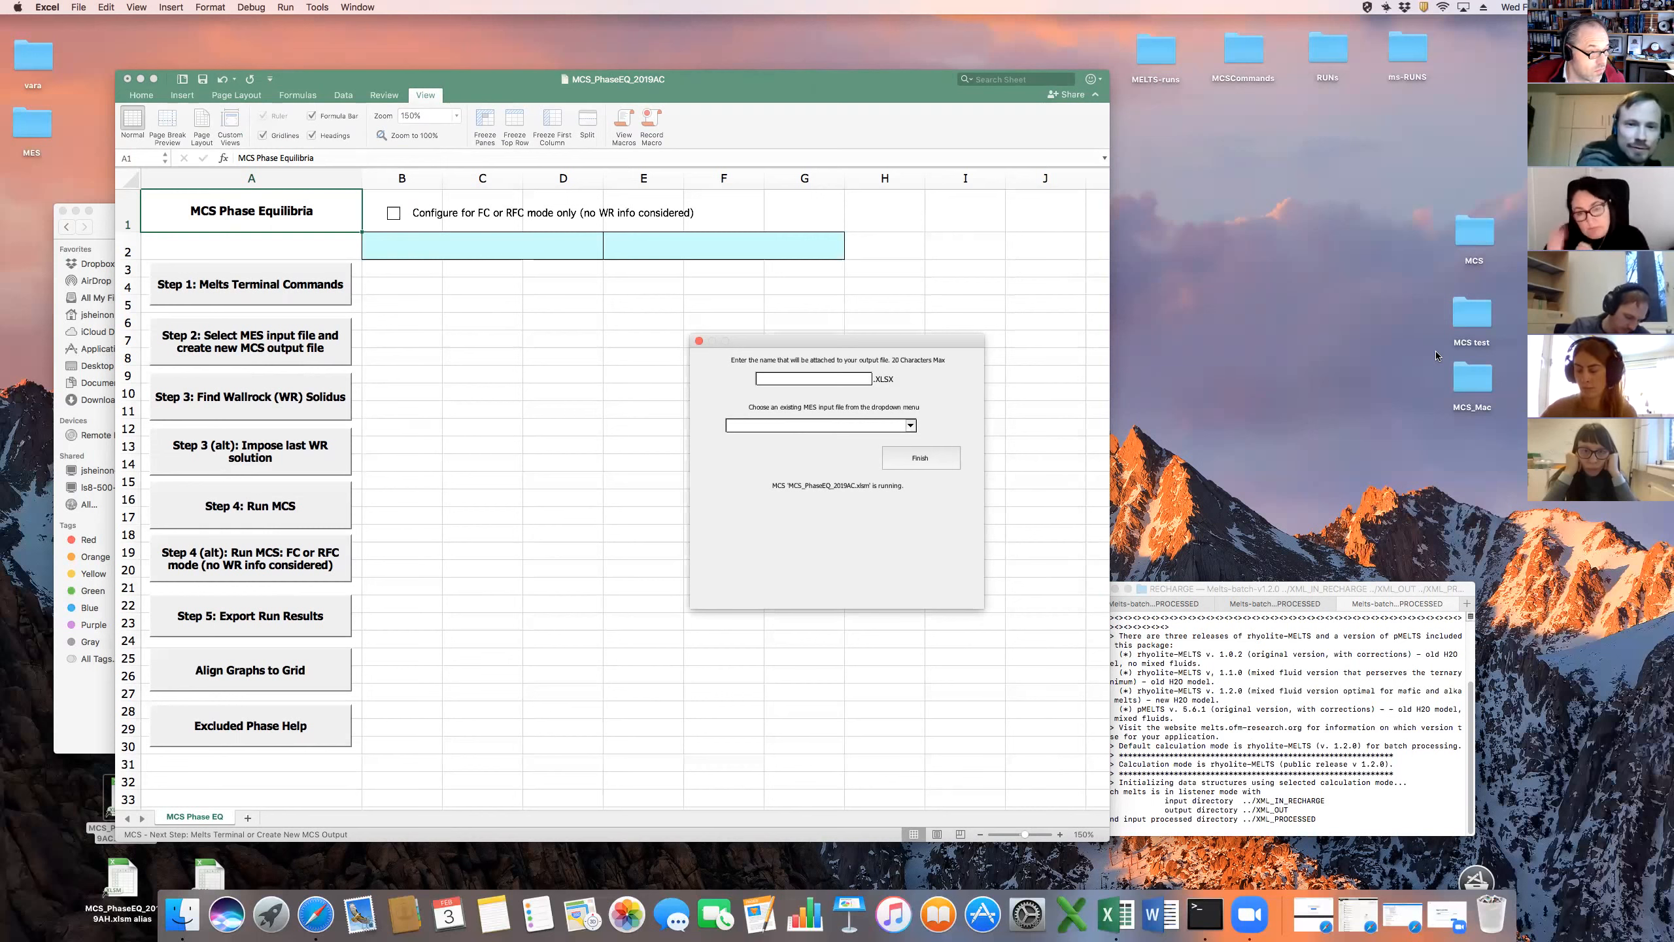
{"action": "type", "text": "Best"}
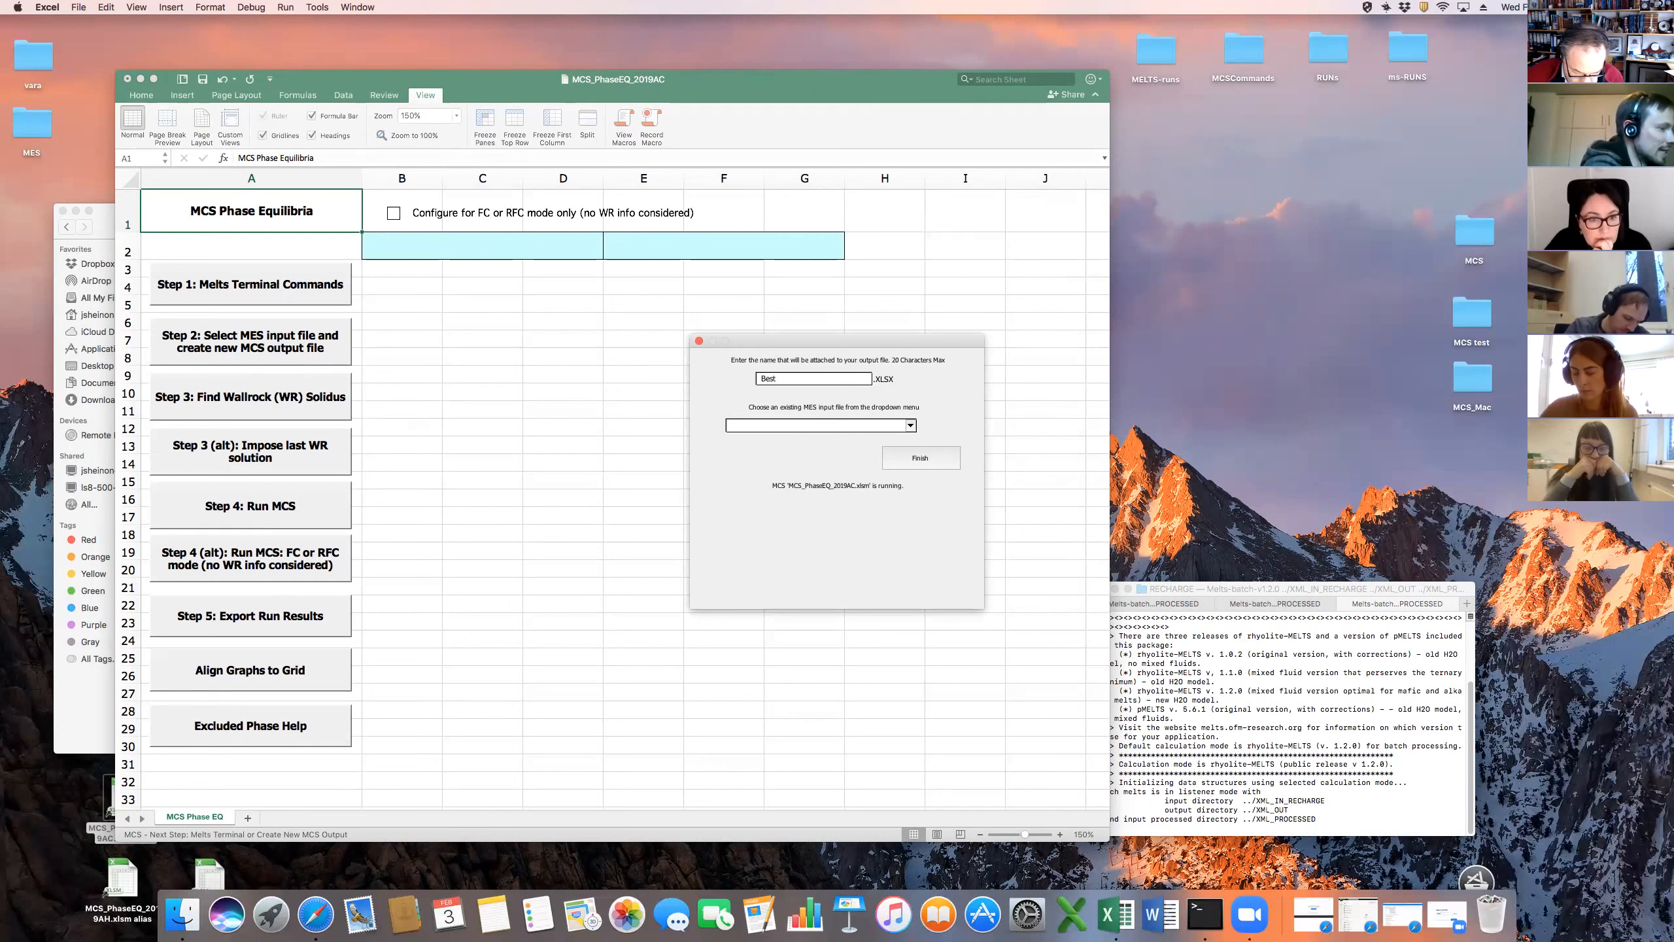
{"action": "type", "text": "ModelEver"}
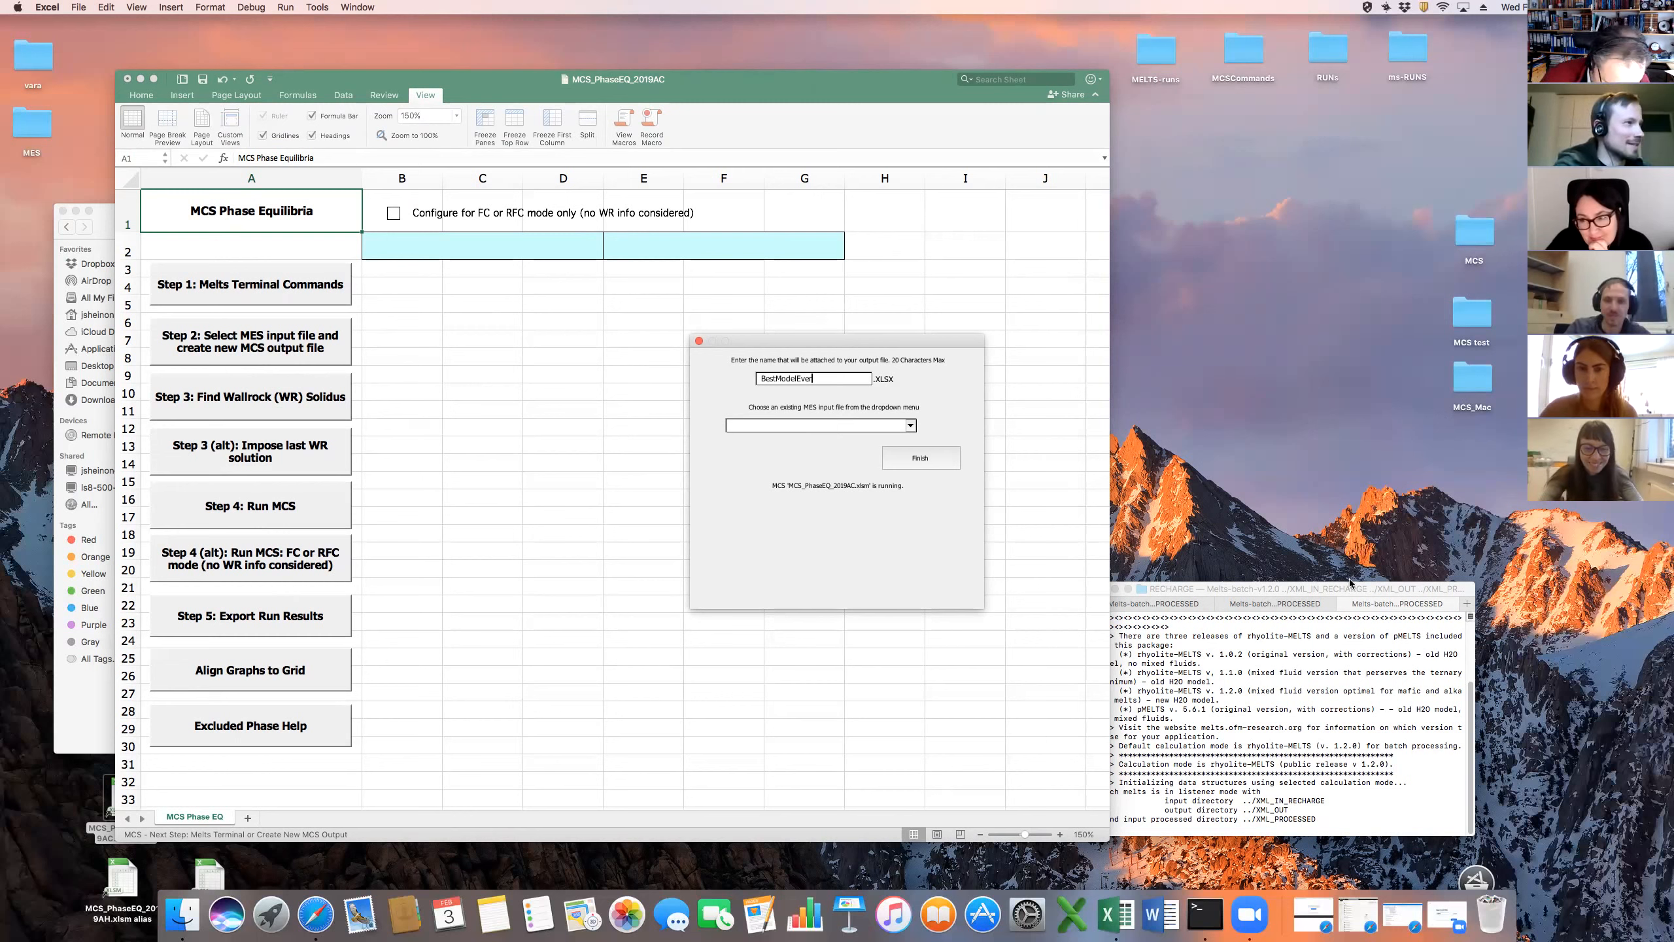
{"action": "left_click", "coordinate": [912, 428]}
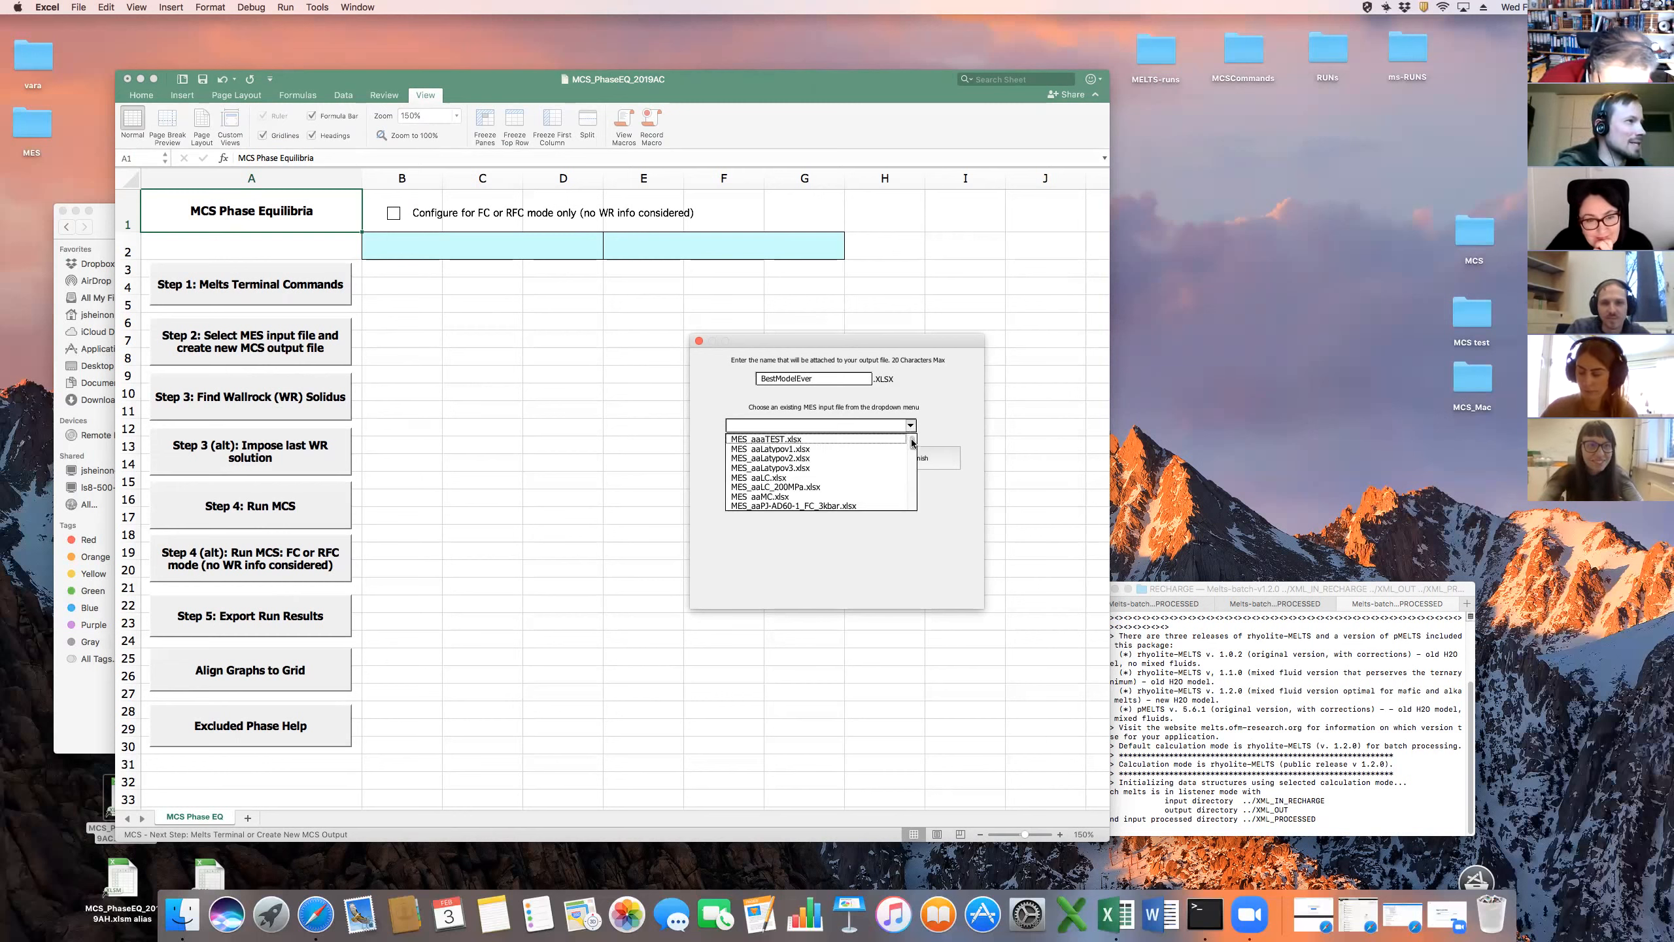
{"action": "left_click_drag", "start_coordinate": [912, 460], "coordinate": [915, 499]}
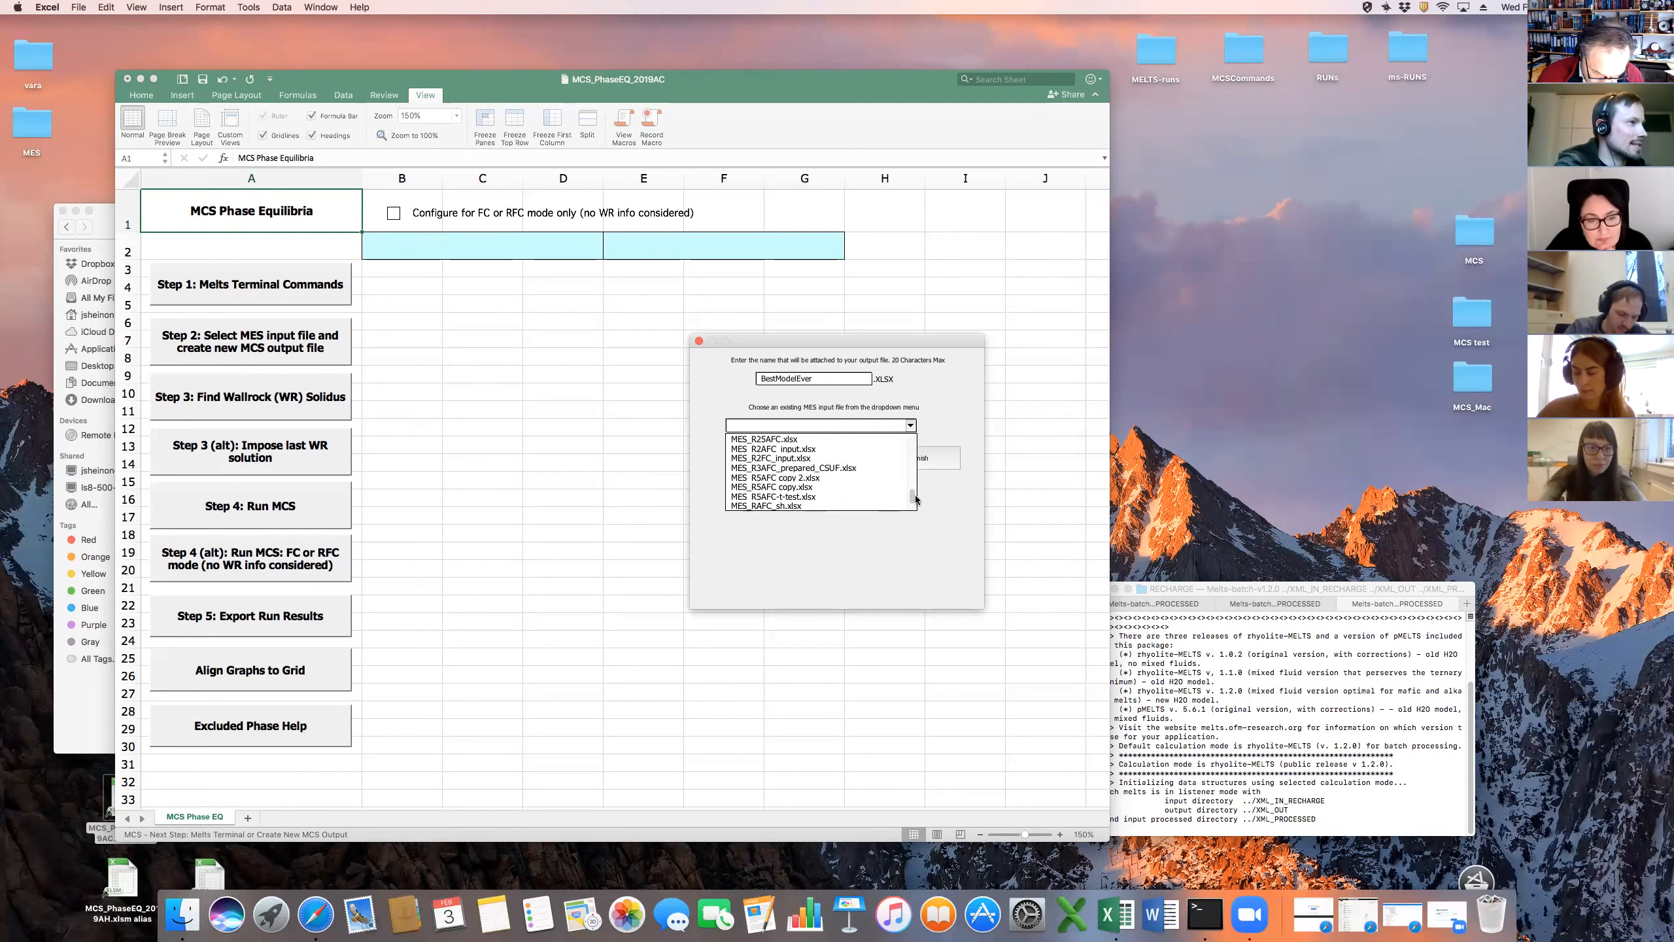
{"action": "left_click", "coordinate": [803, 450]}
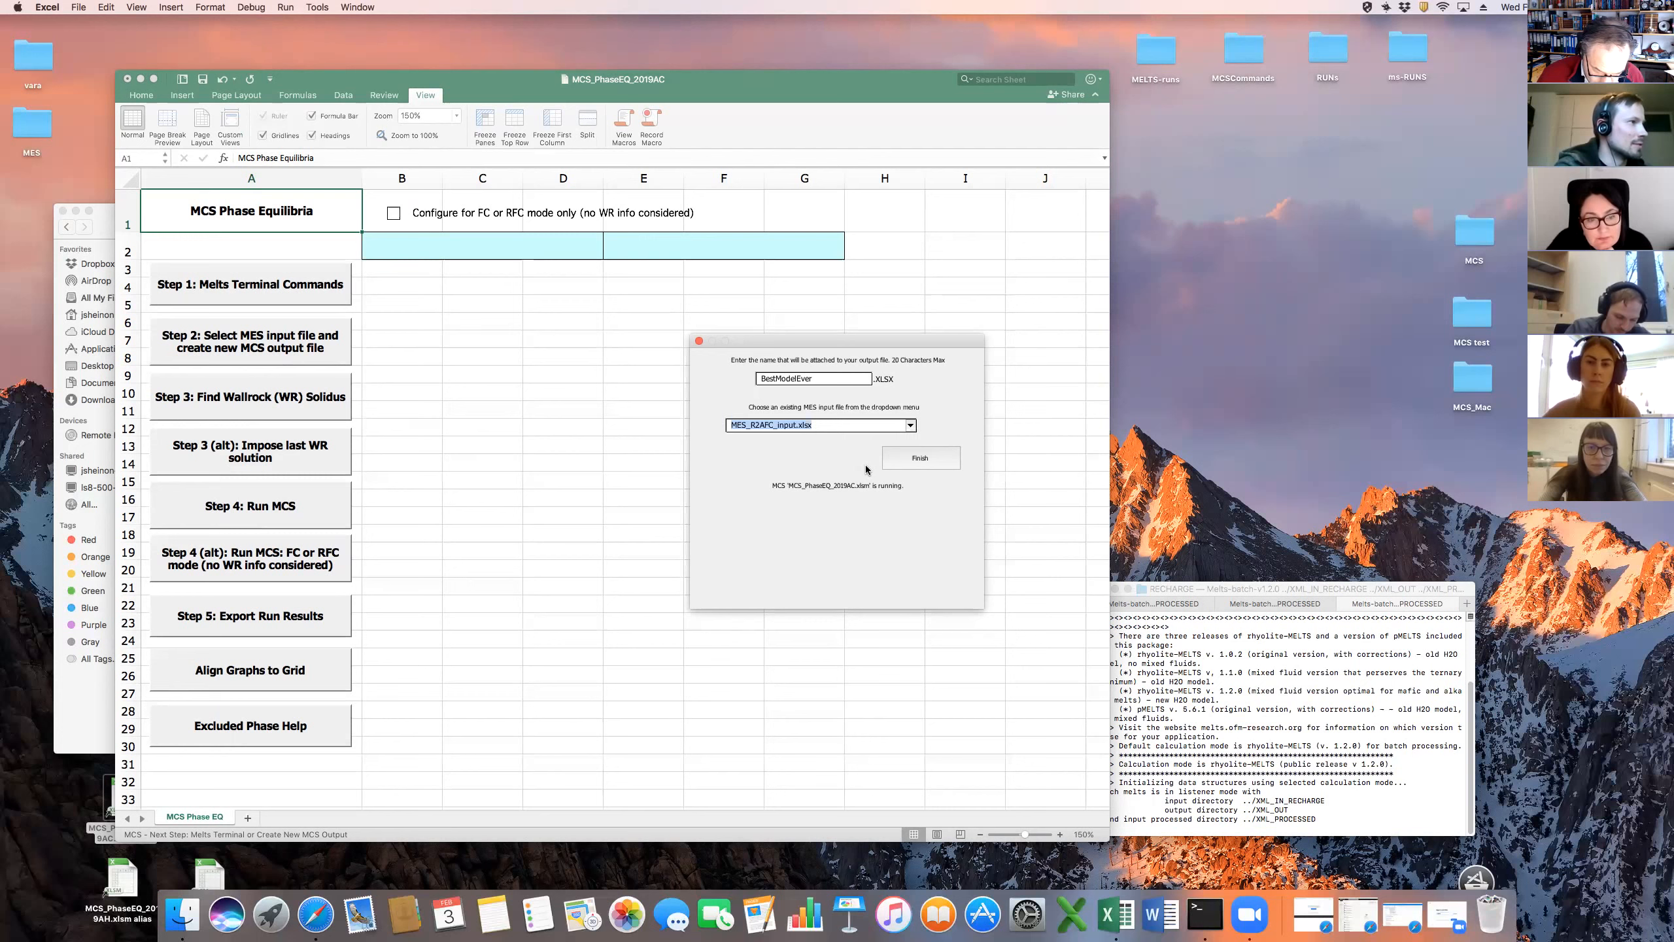
{"action": "left_click", "coordinate": [923, 458]}
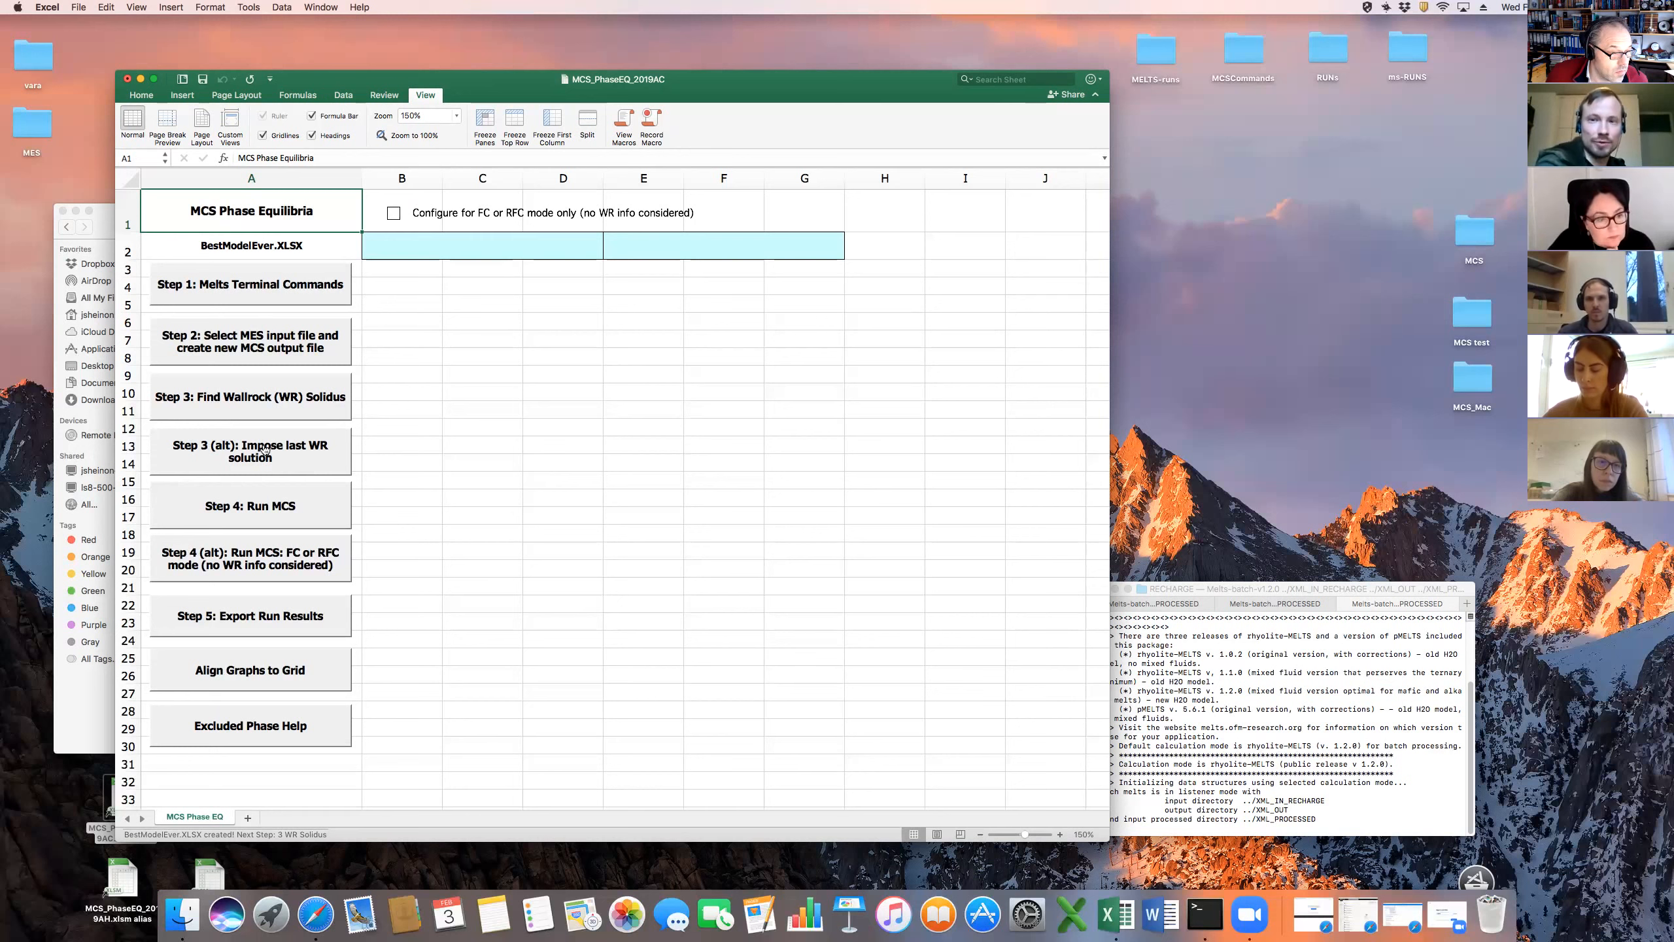
Find the wallrock solidus for BestModelEver and start the MCS run with wallrock included
{"action": "left_click", "coordinate": [286, 404]}
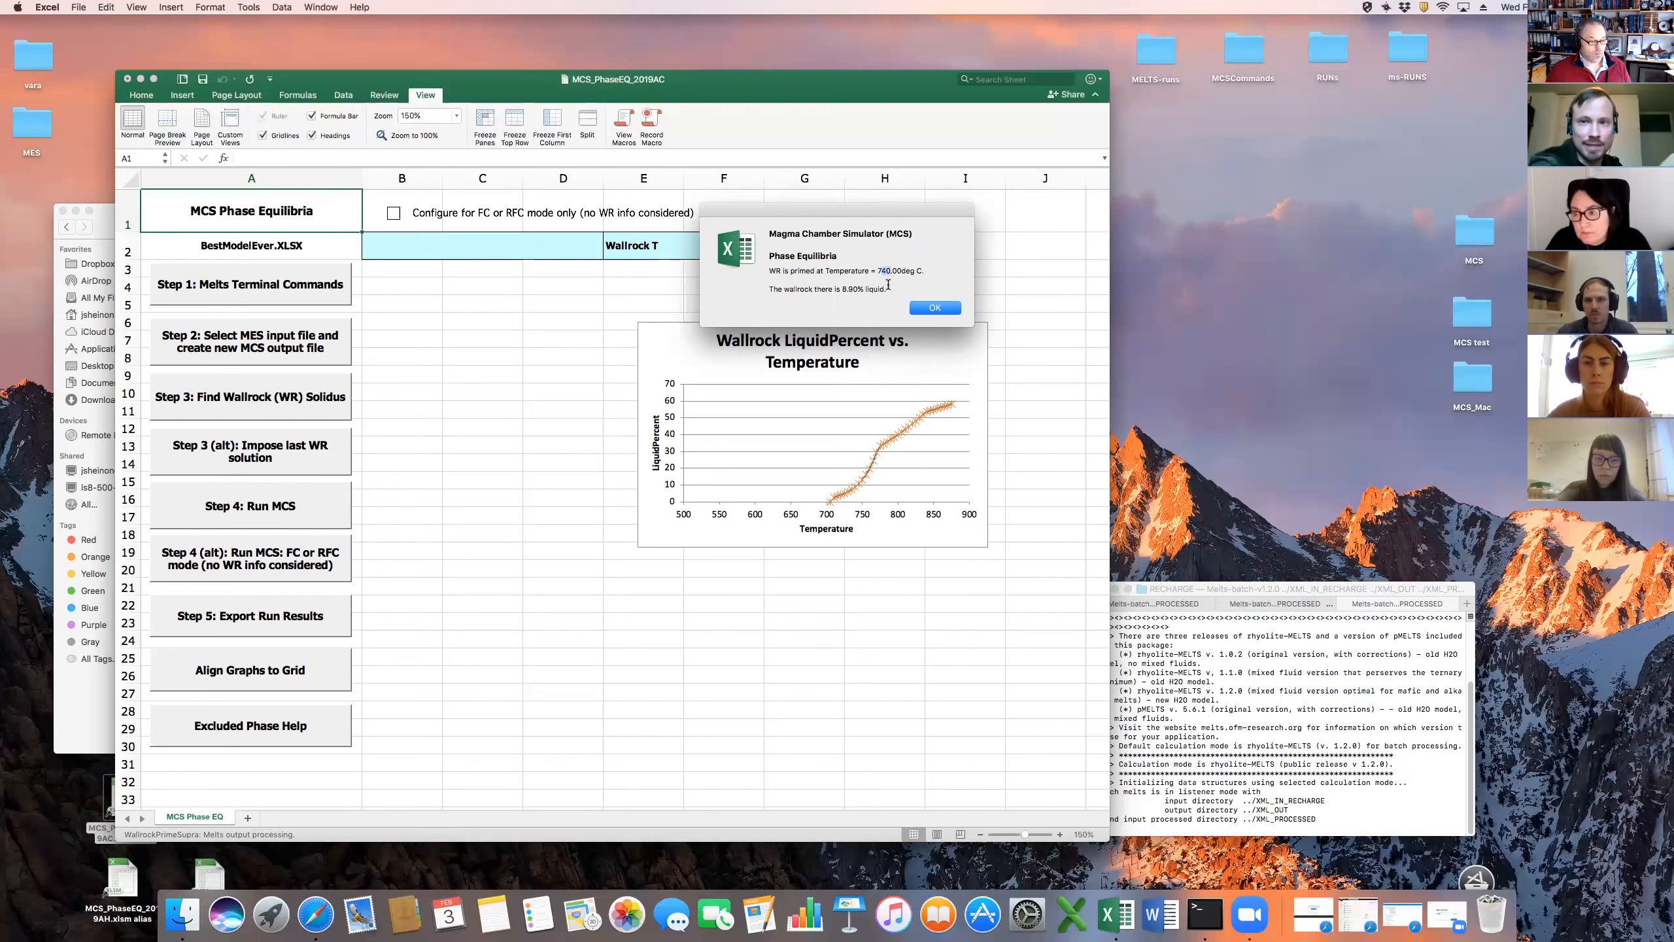
{"action": "left_click", "coordinate": [920, 307]}
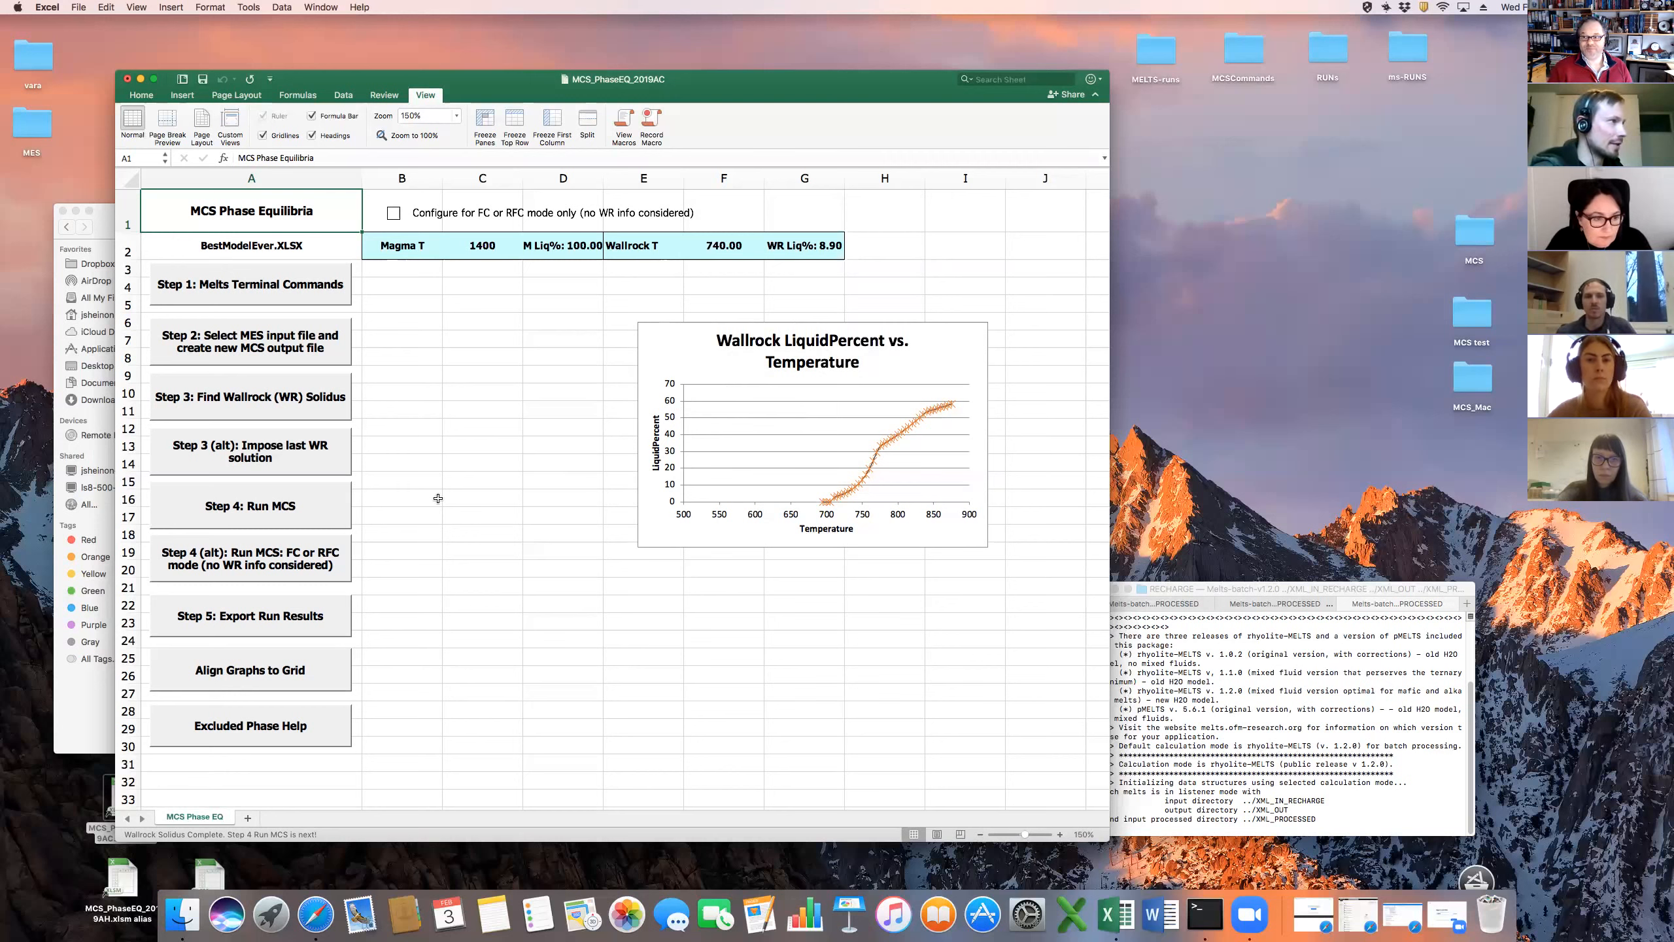
{"action": "left_click", "coordinate": [284, 508]}
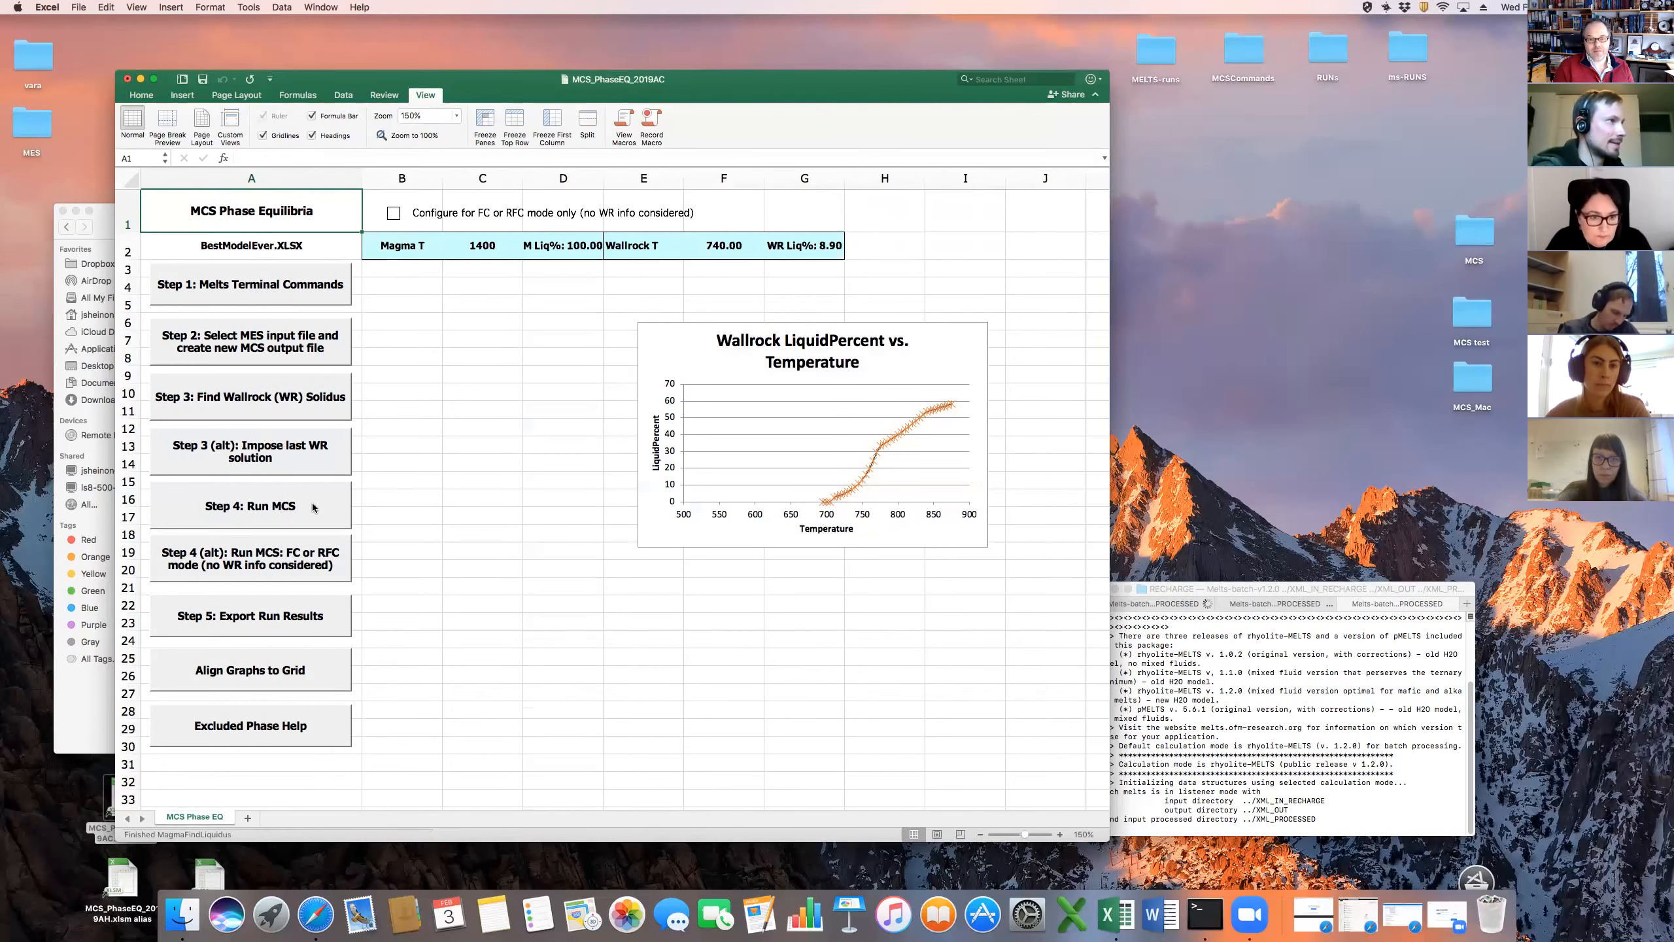
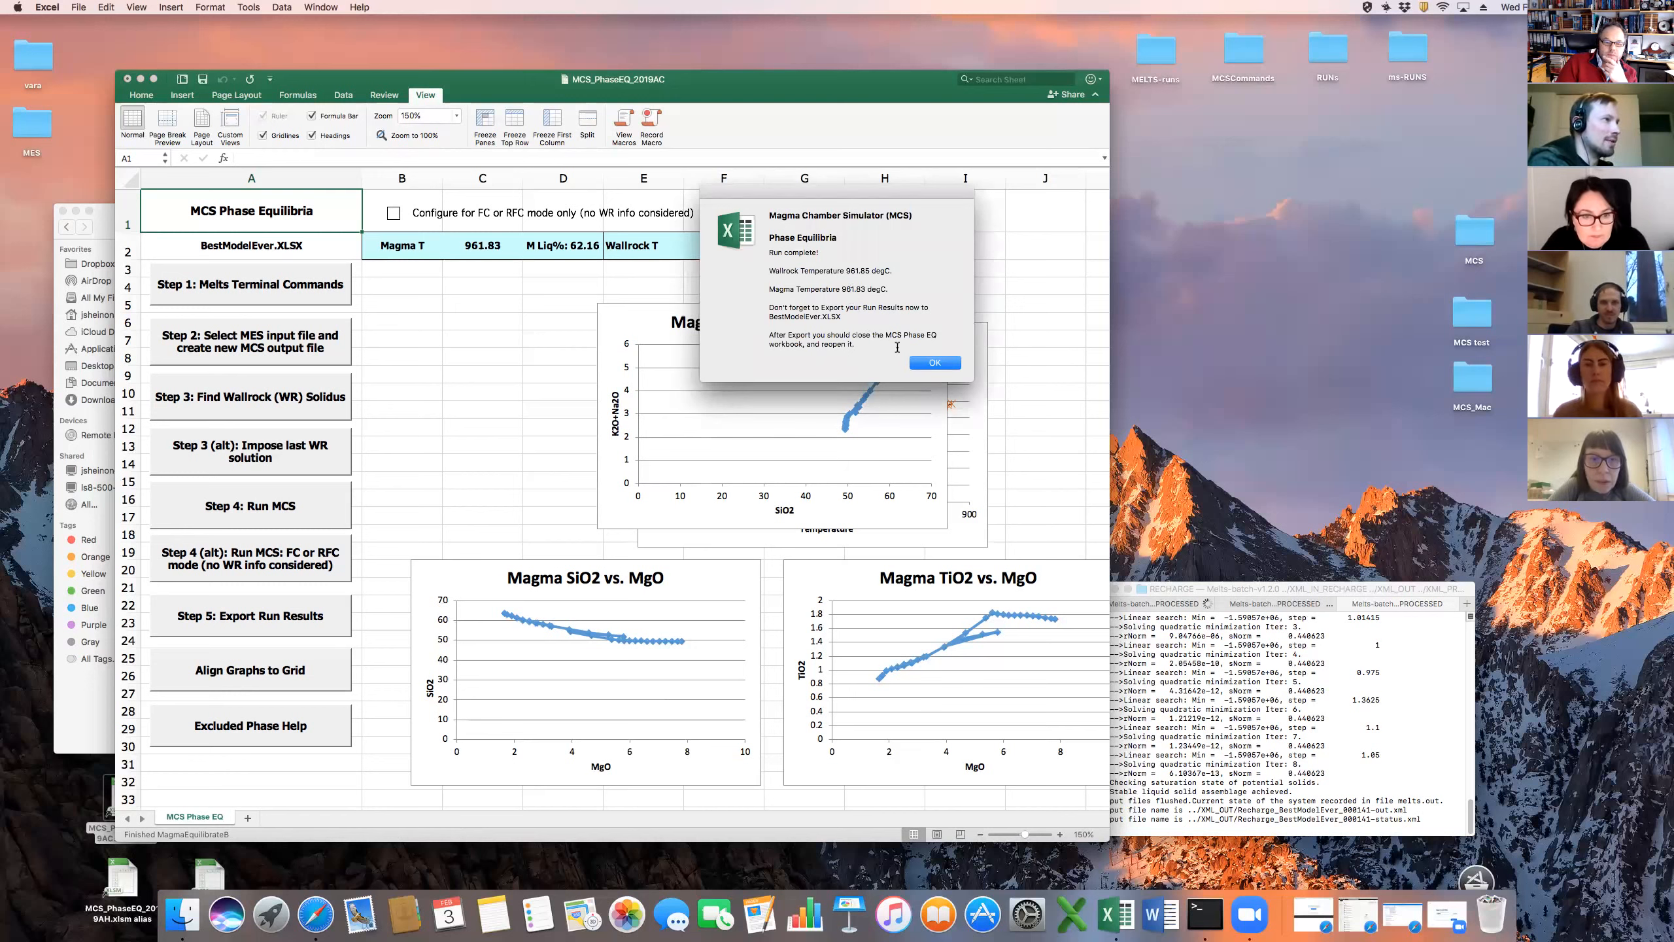
Dismiss the run completion message, and switch the FC or RFC only configuration on and back off
{"action": "left_click", "coordinate": [925, 363]}
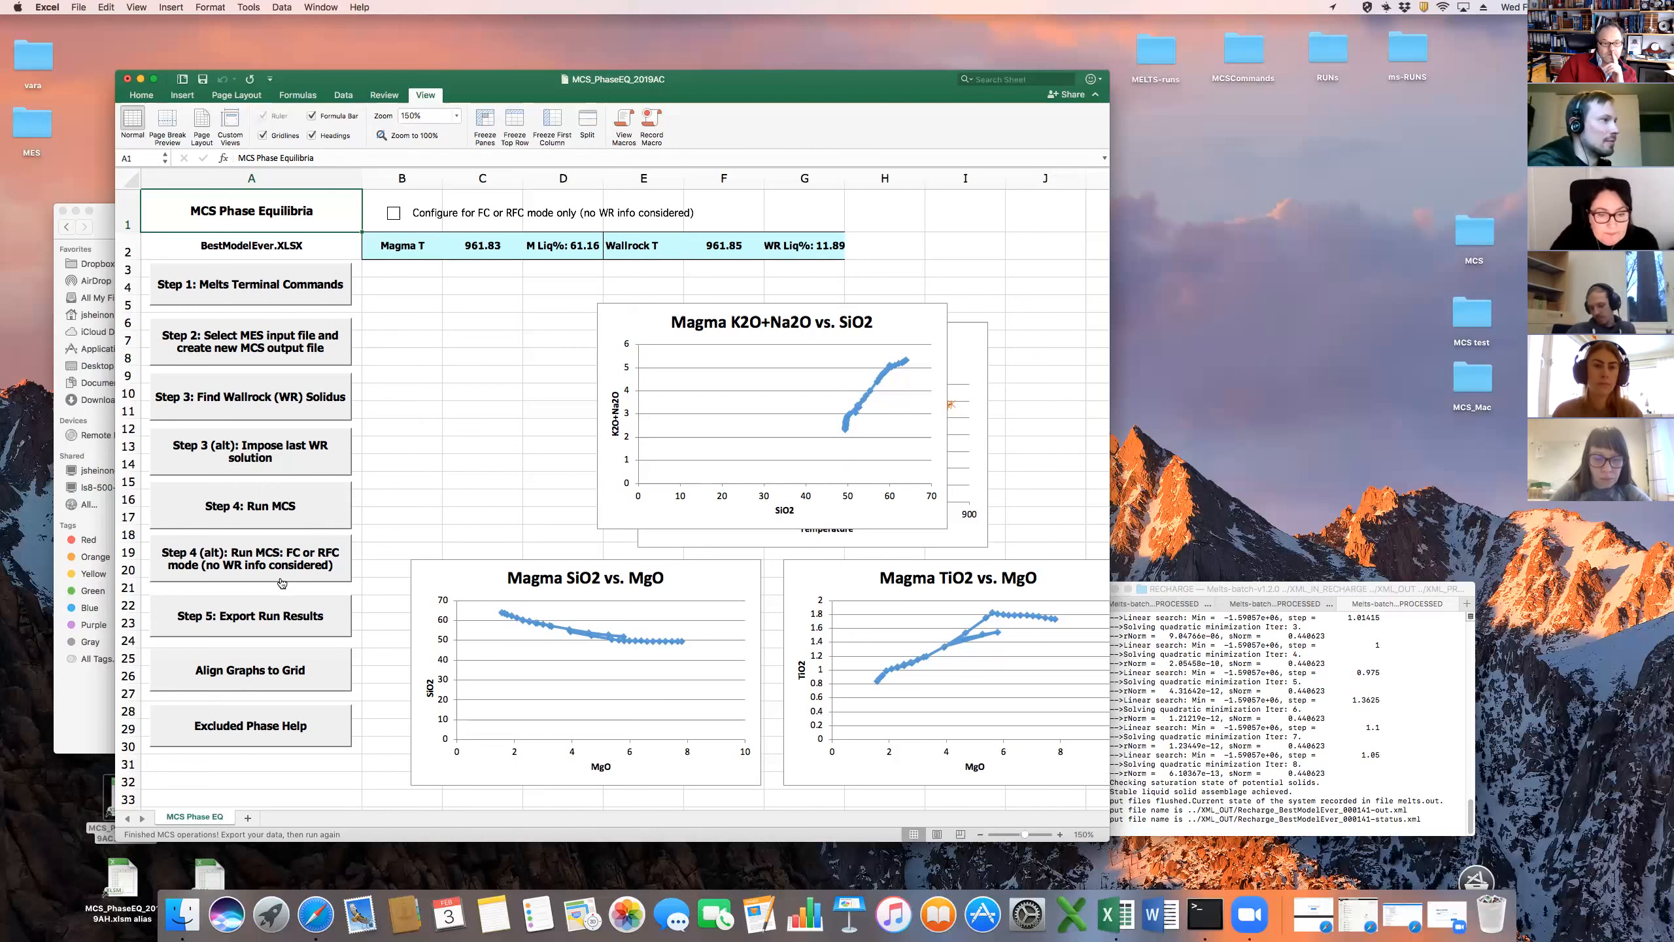
{"action": "left_click", "coordinate": [394, 214]}
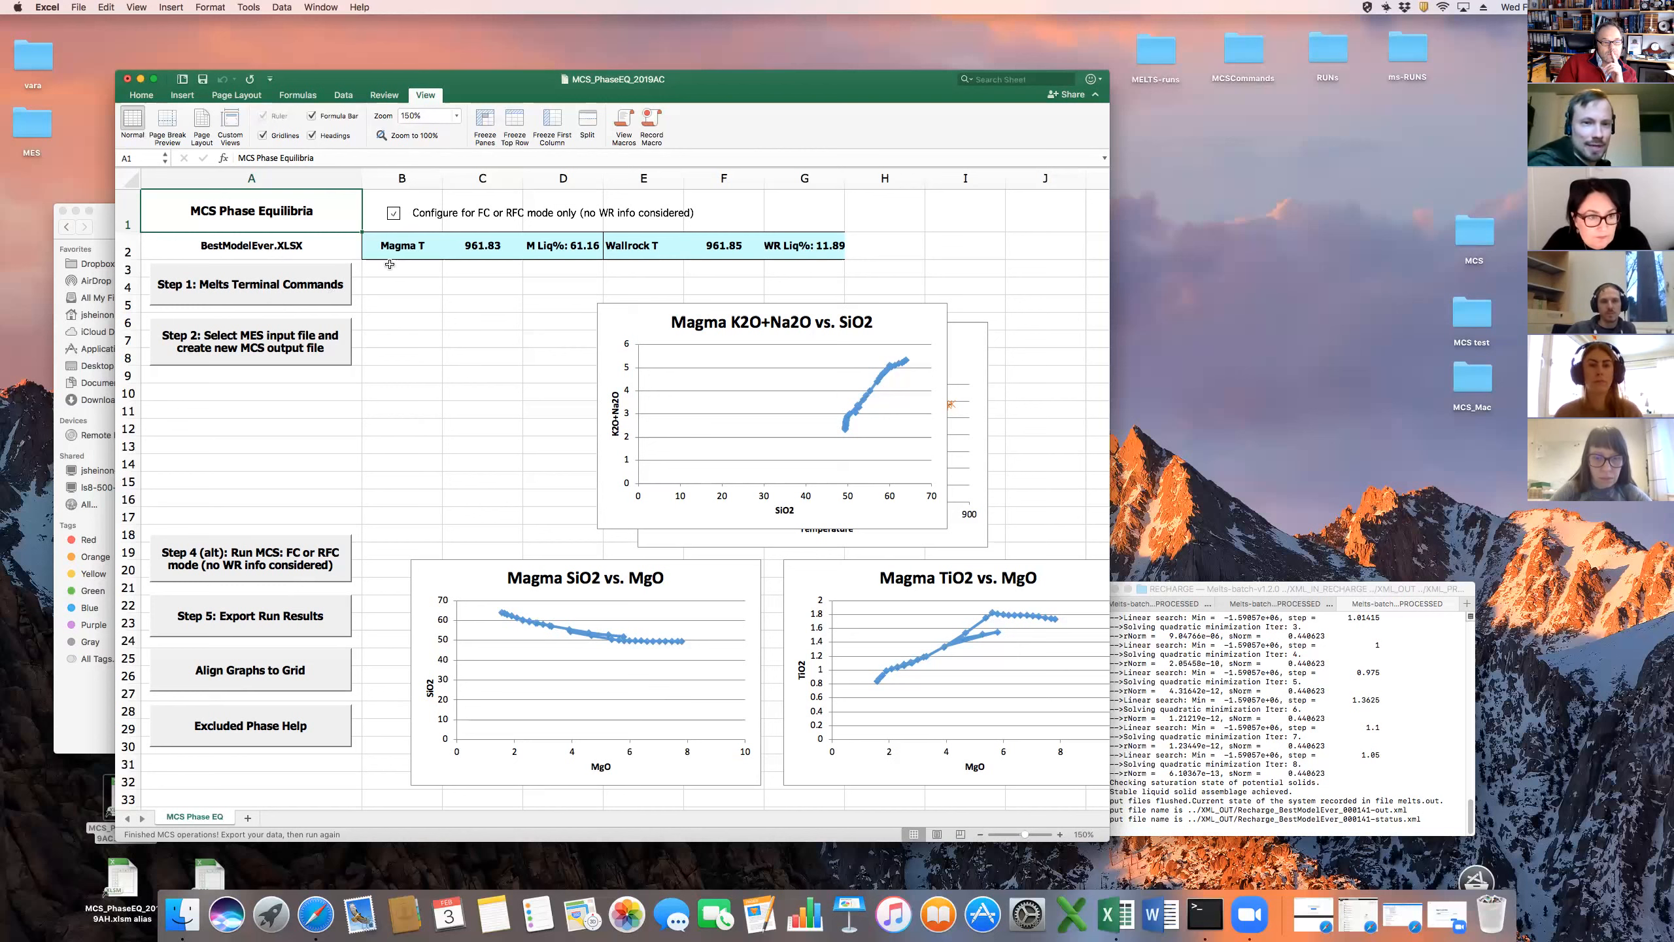
{"action": "left_click", "coordinate": [394, 215]}
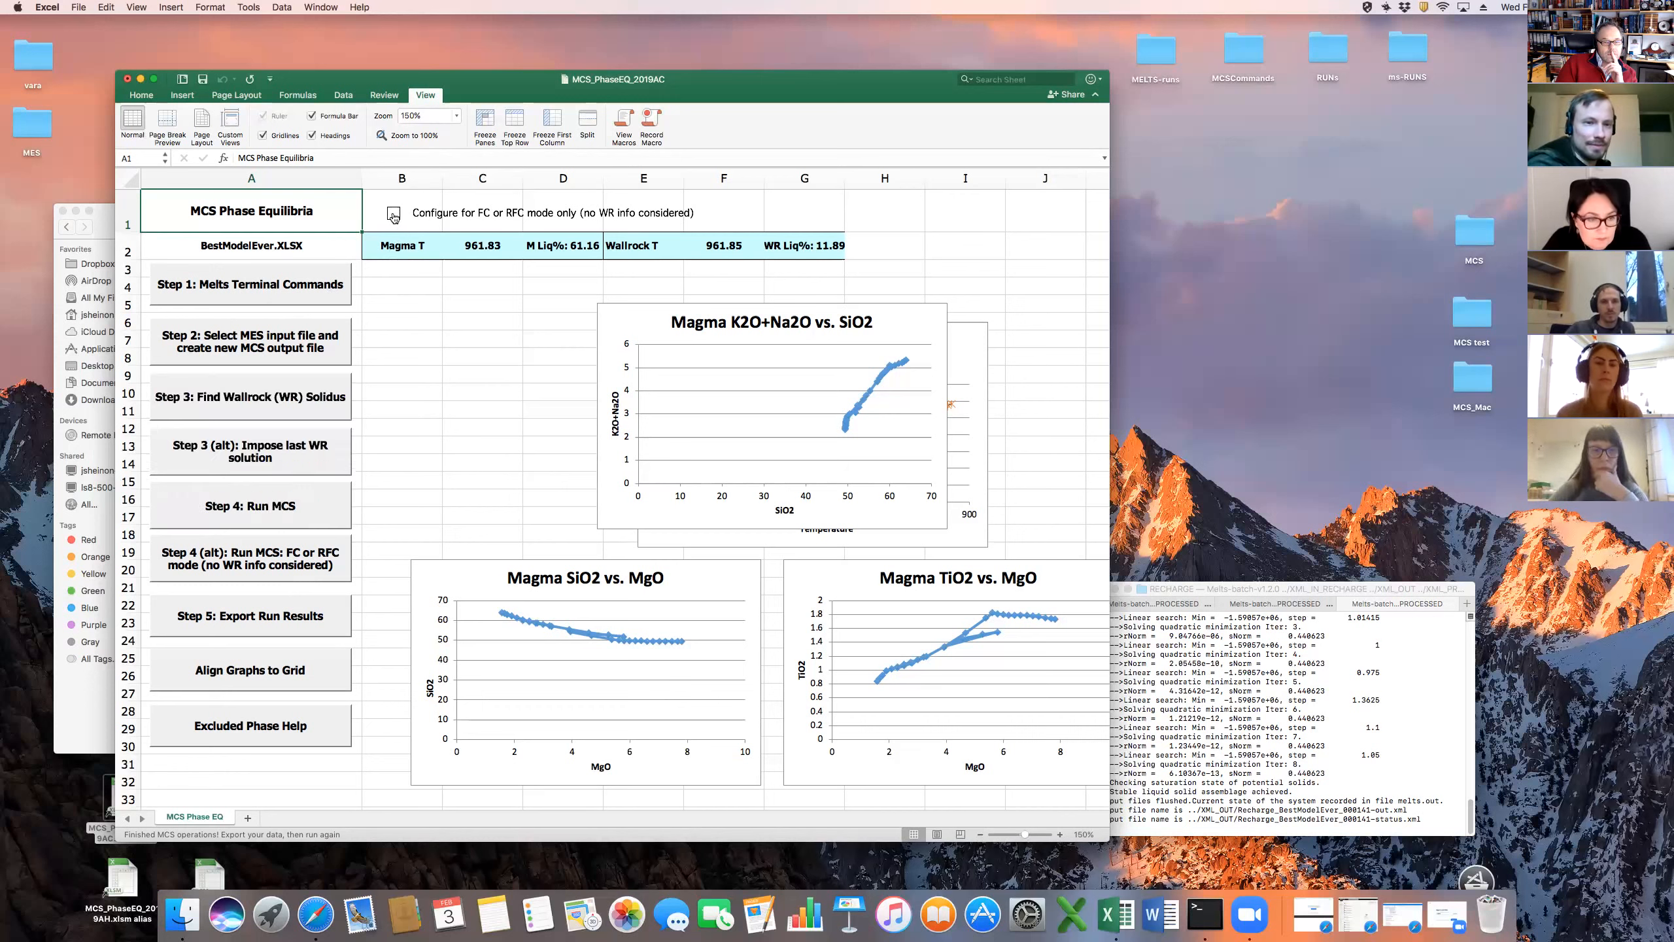
Export the run results to BestModelEver.XLSX and close the MCS_PhaseEQ_2019AC workbook without saving its changes
{"action": "left_click", "coordinate": [213, 618]}
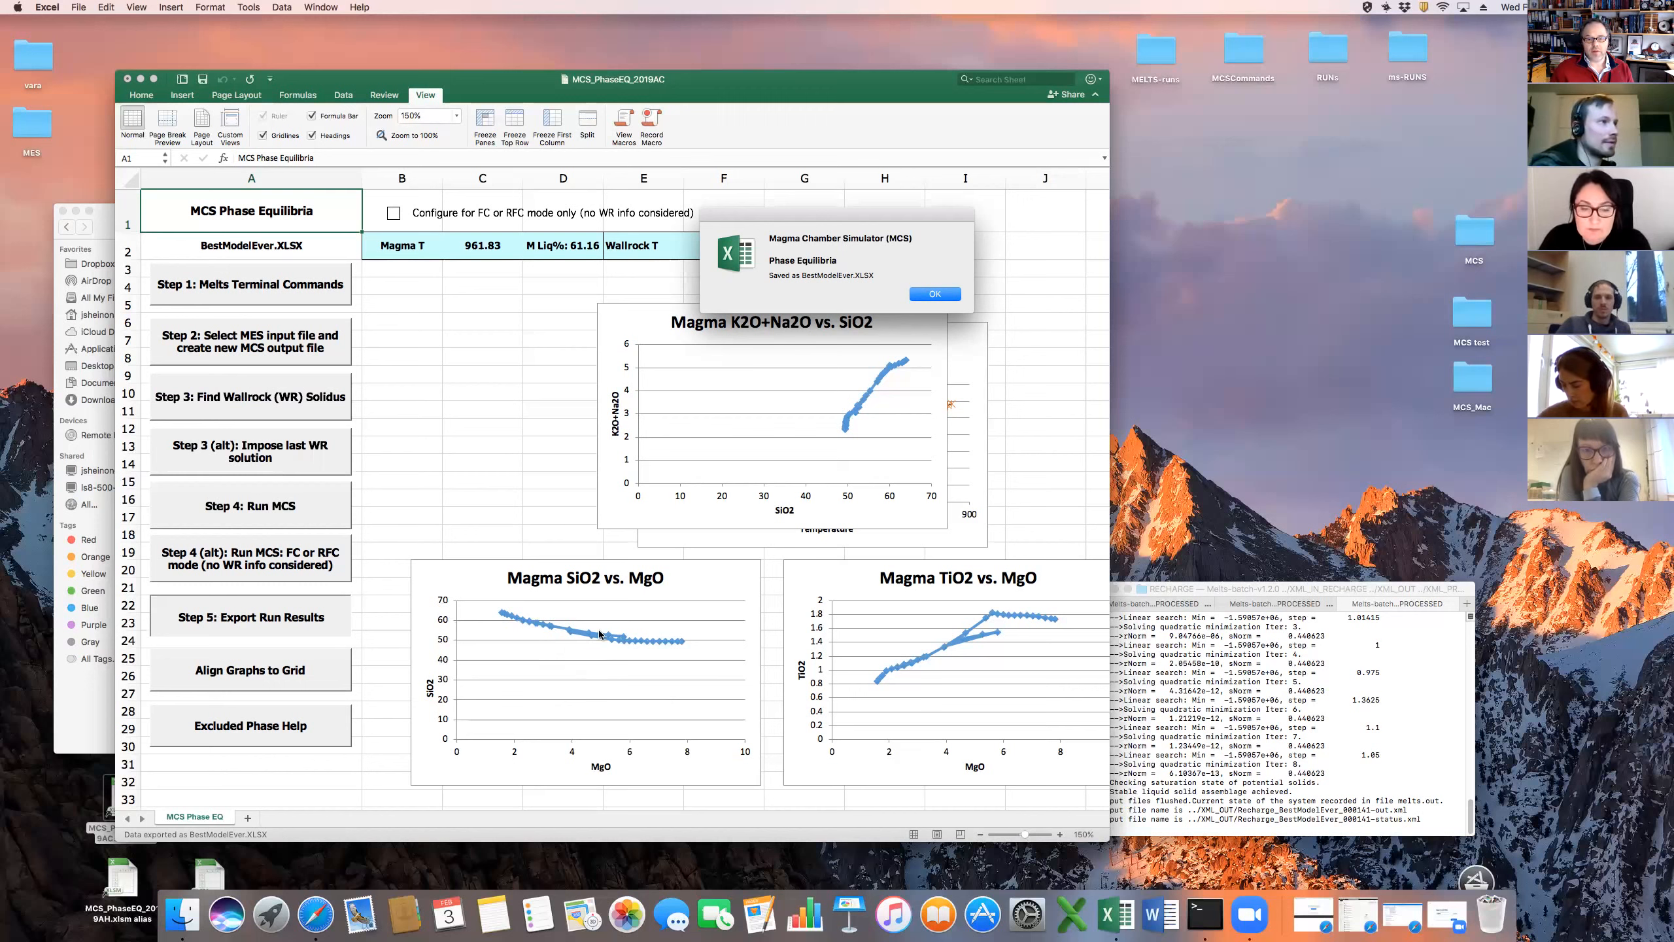
{"action": "left_click", "coordinate": [934, 294]}
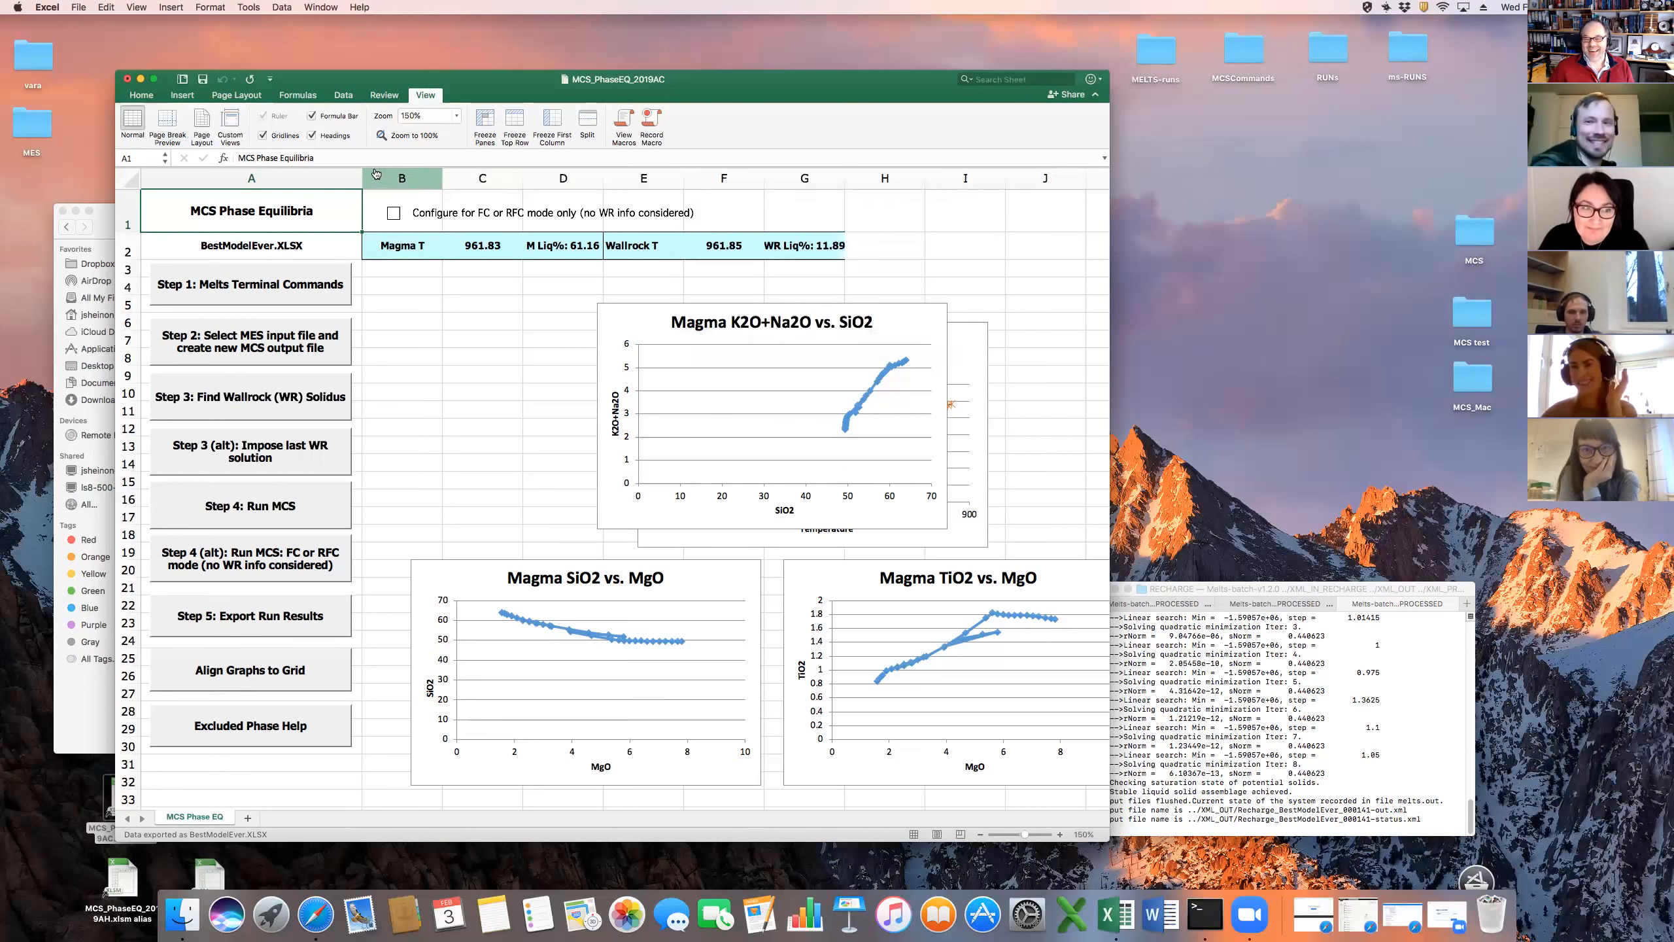
{"action": "left_click", "coordinate": [128, 80]}
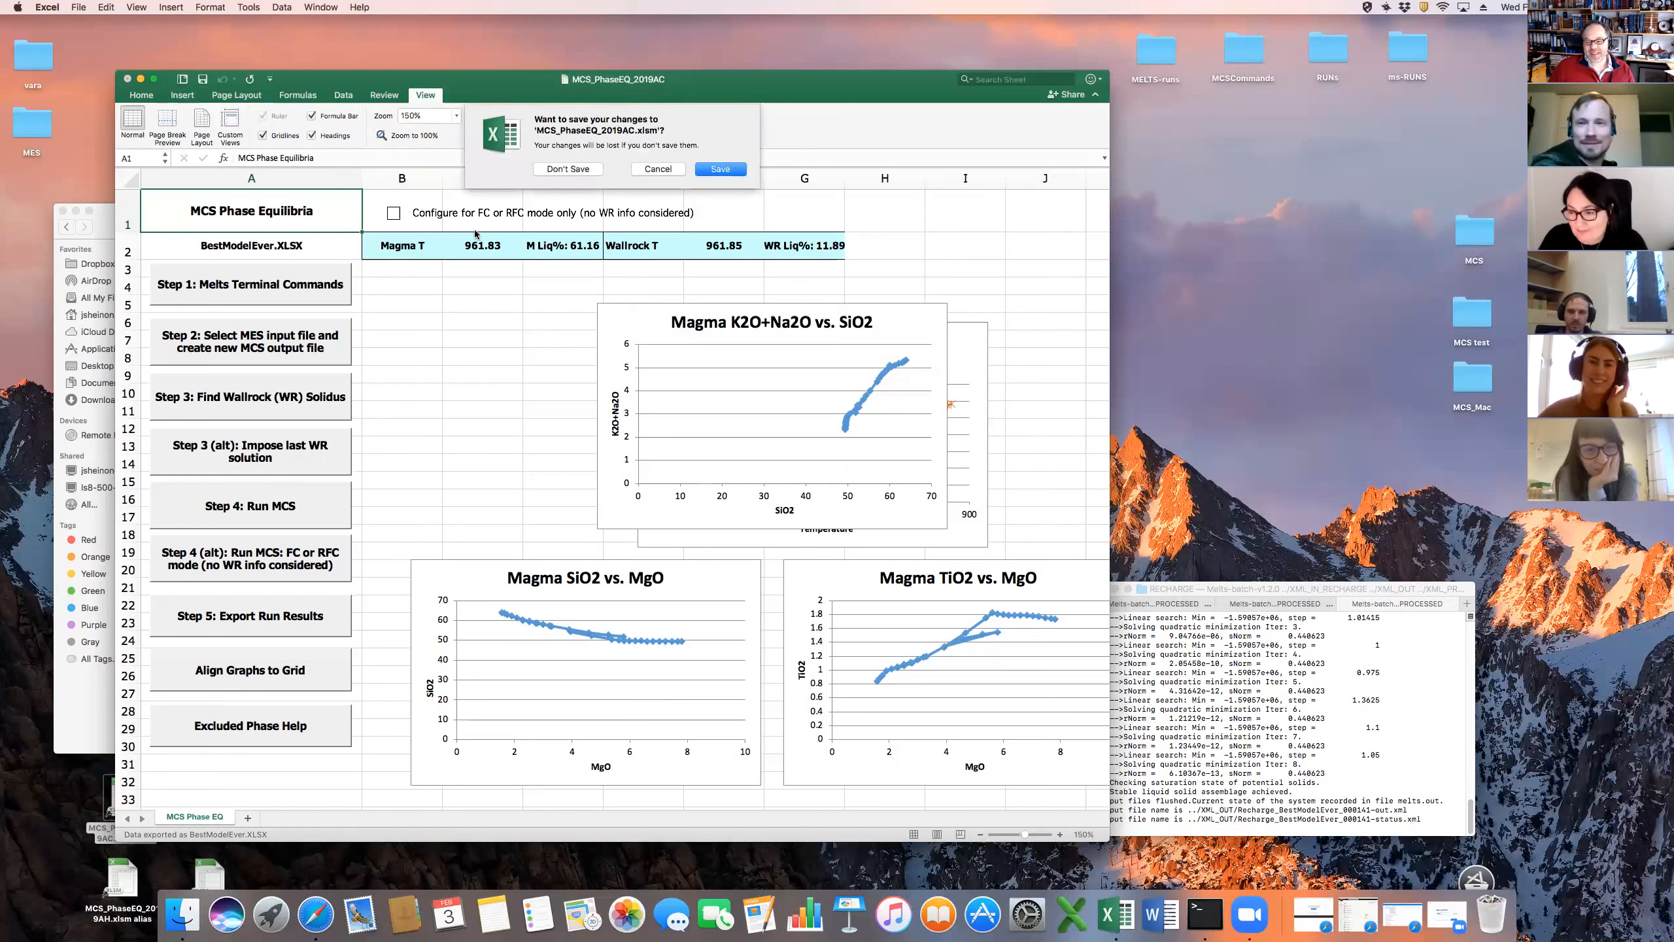
{"action": "left_click", "coordinate": [561, 169]}
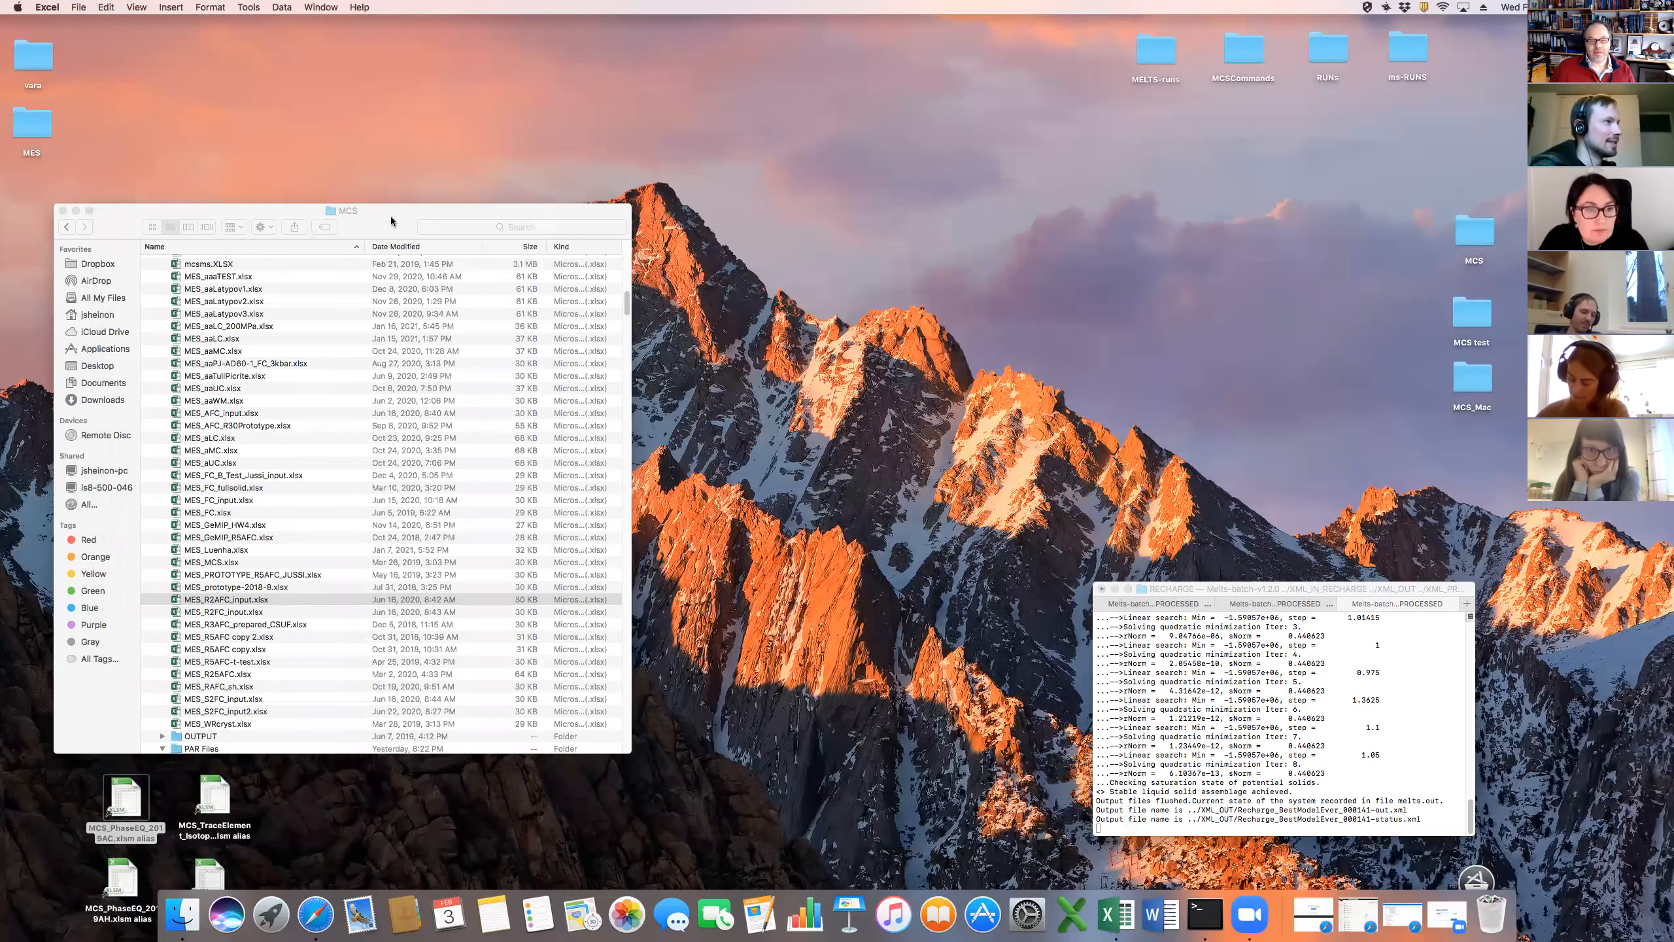
Open the exported BestModelEver.XLSX from the INPUT & OUTPUT folder inside the MCS folder
{"action": "left_click_drag", "start_coordinate": [391, 220], "coordinate": [453, 184]}
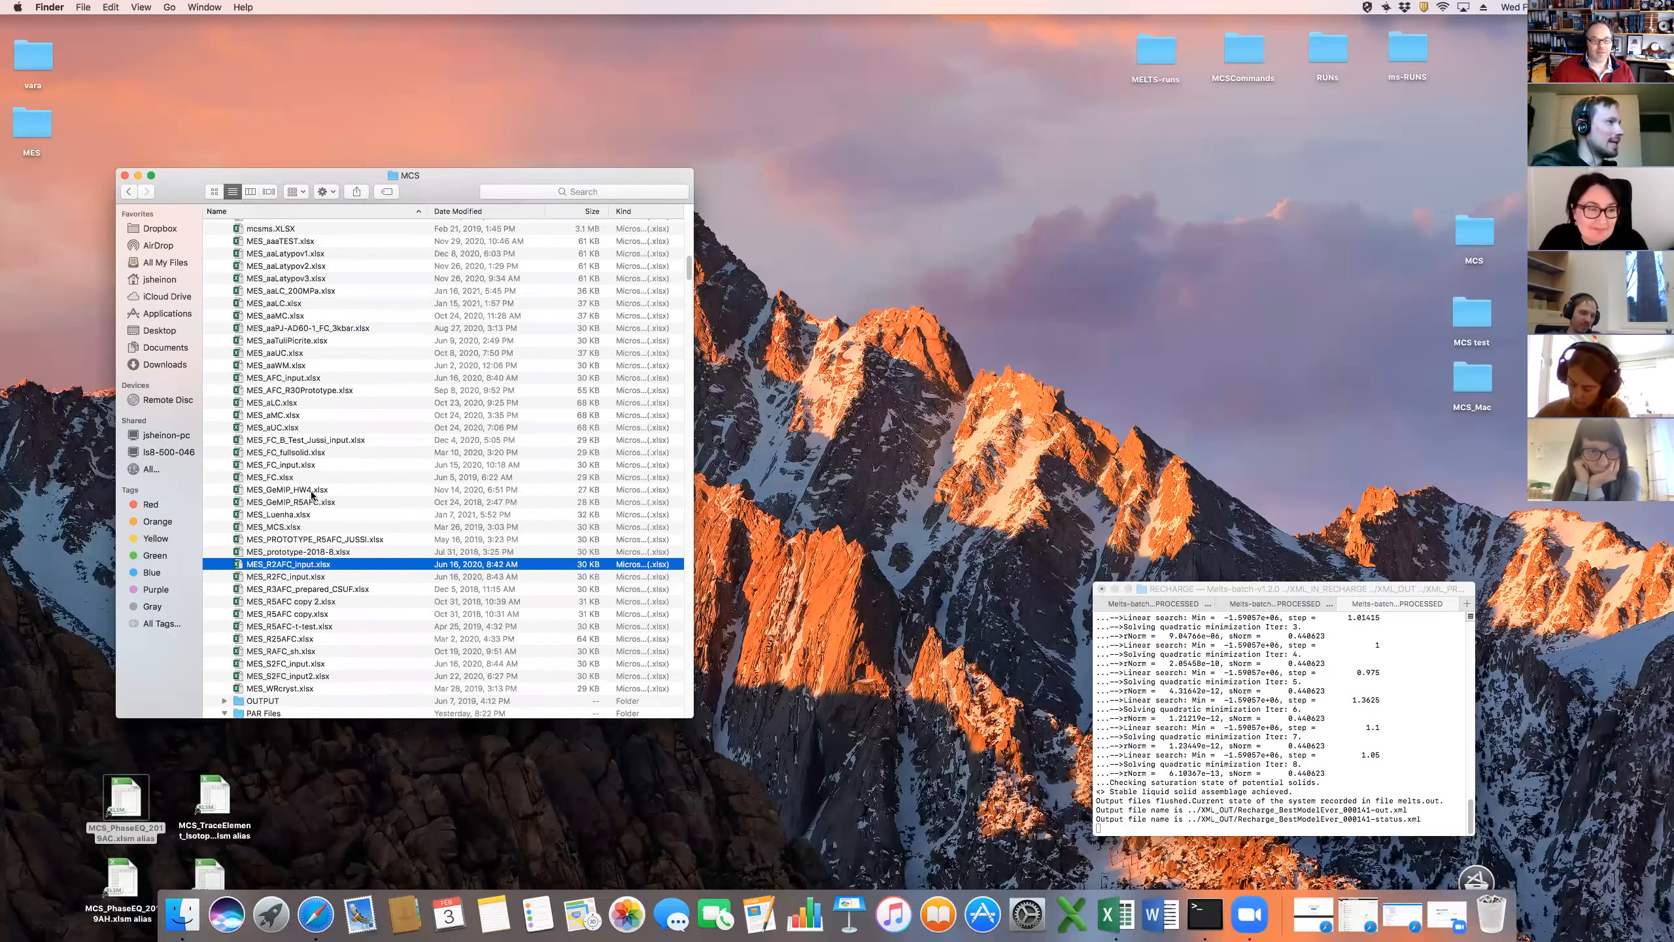
{"action": "scroll", "coordinate": [323, 499], "scroll_direction": "down", "scroll_amount": 10}
{"action": "scroll", "coordinate": [311, 496], "scroll_direction": "down", "scroll_amount": 8}
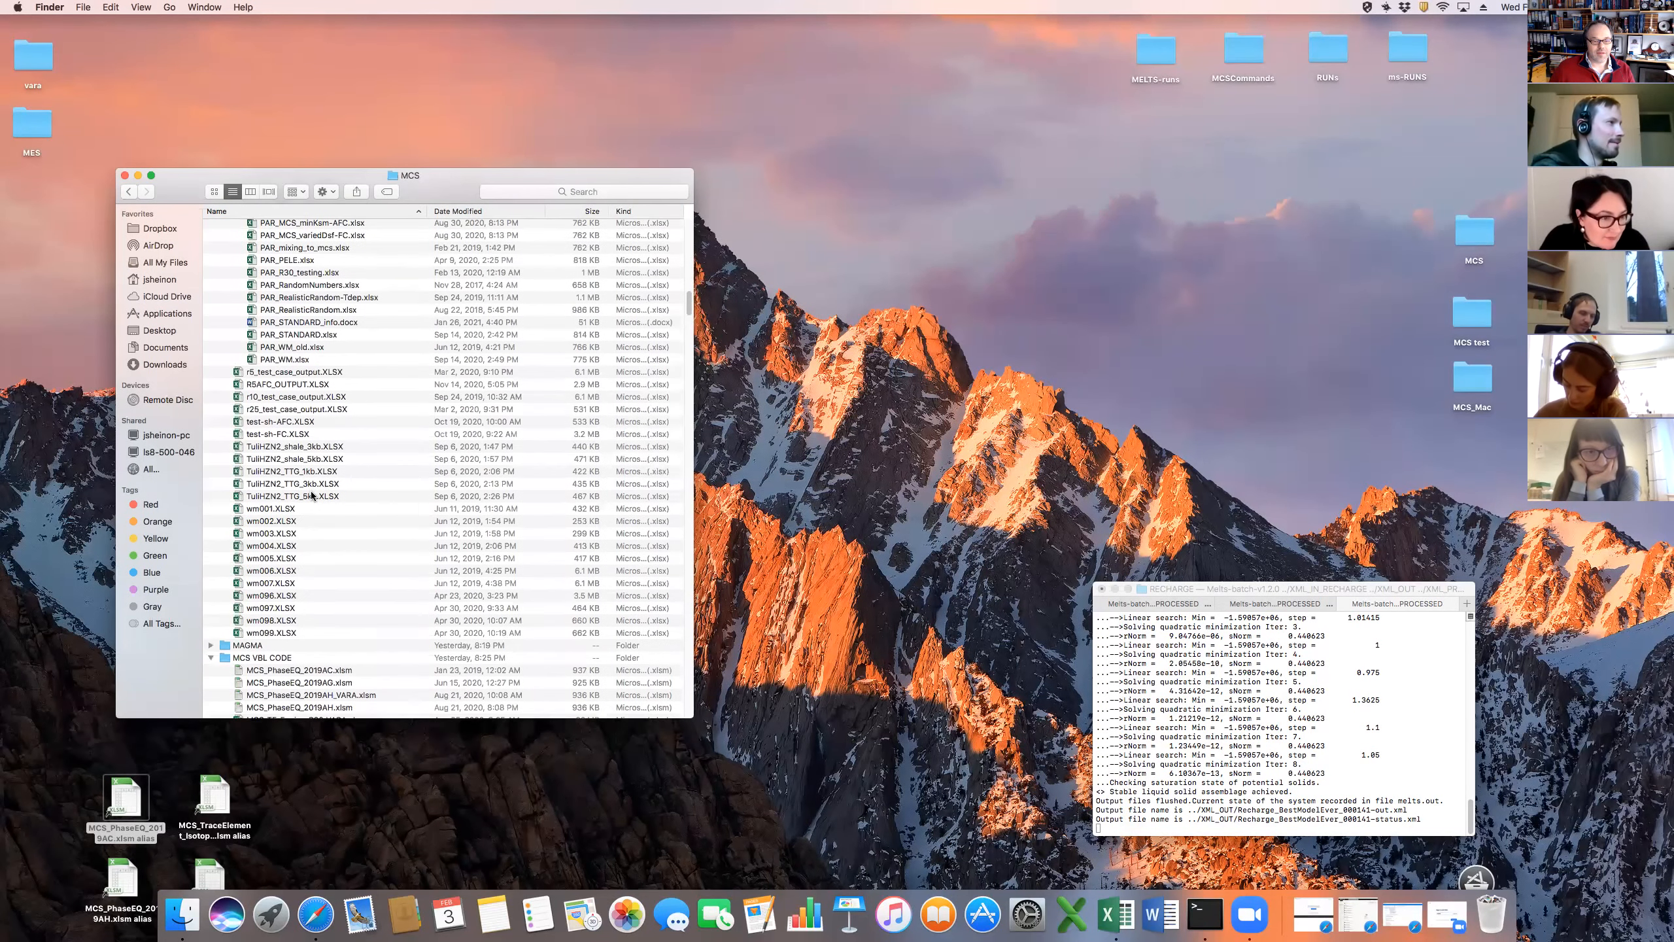
{"action": "scroll", "coordinate": [312, 496], "scroll_direction": "up", "scroll_amount": 15}
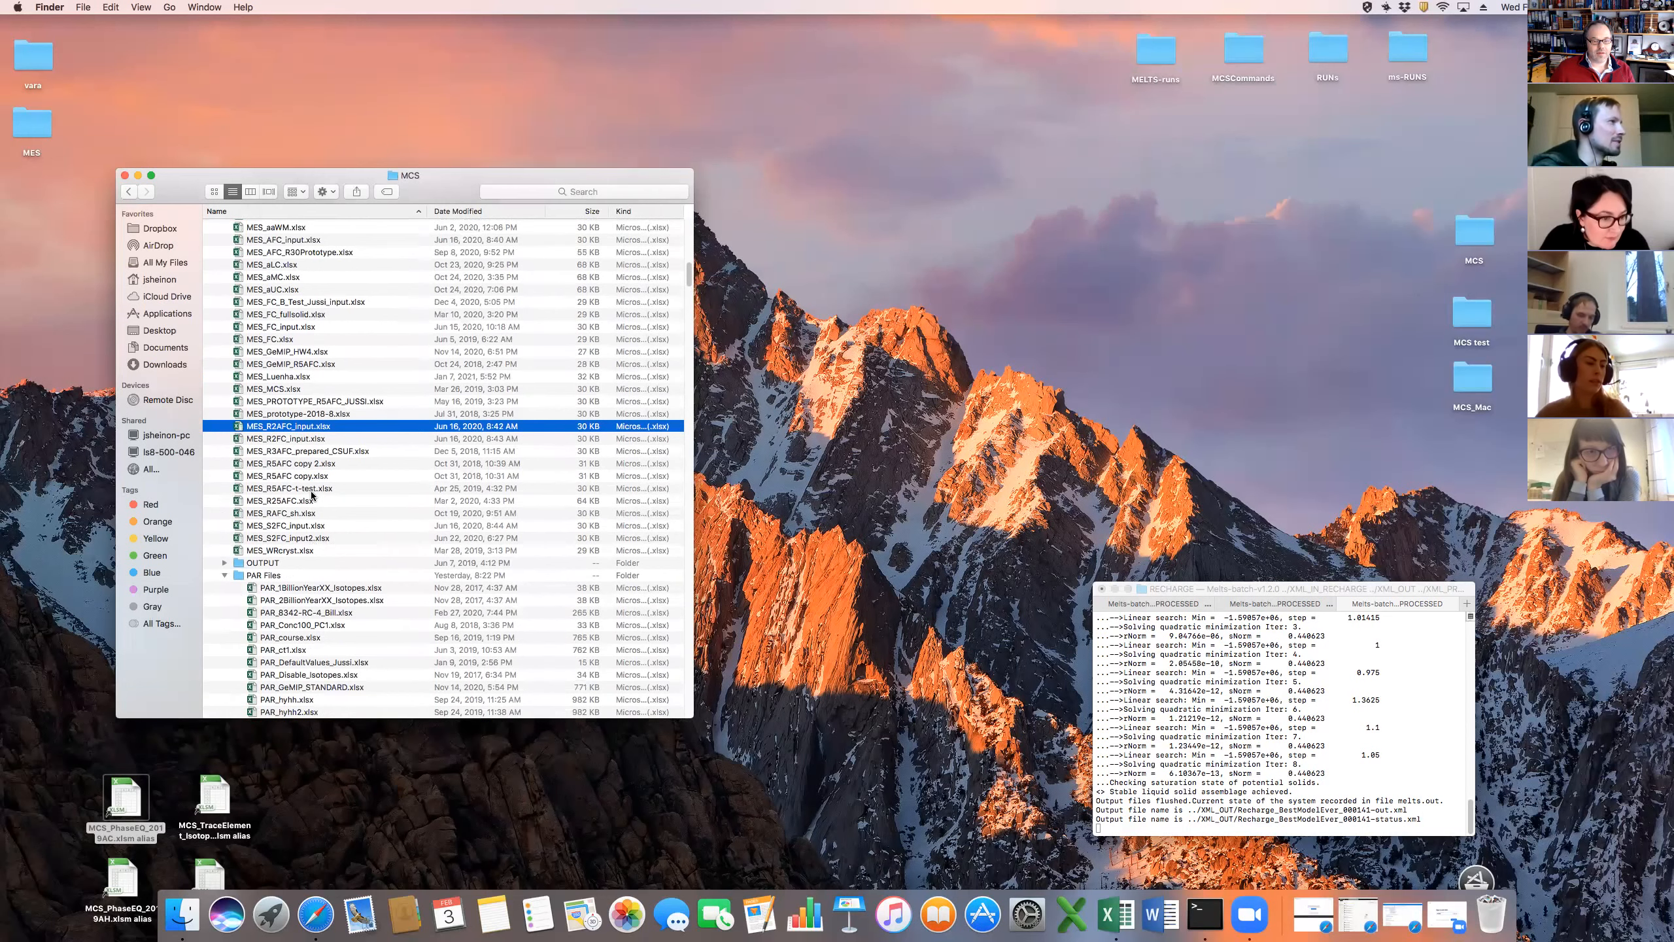
{"action": "scroll", "coordinate": [312, 496], "scroll_direction": "up", "scroll_amount": 20}
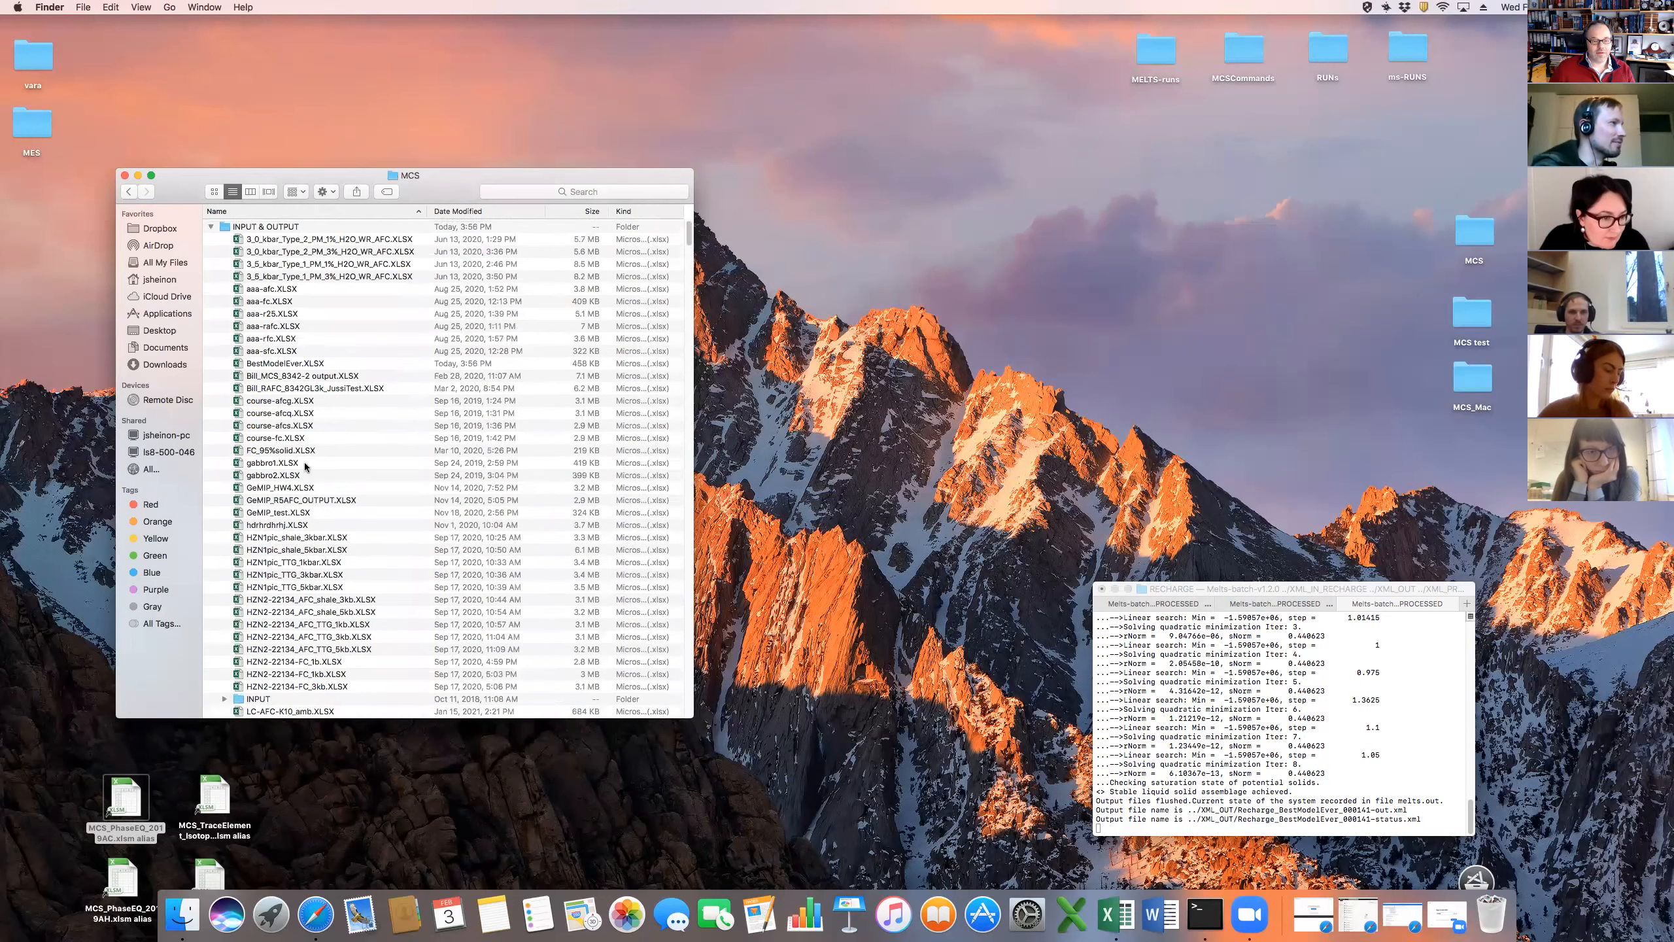
{"action": "left_click", "coordinate": [275, 364]}
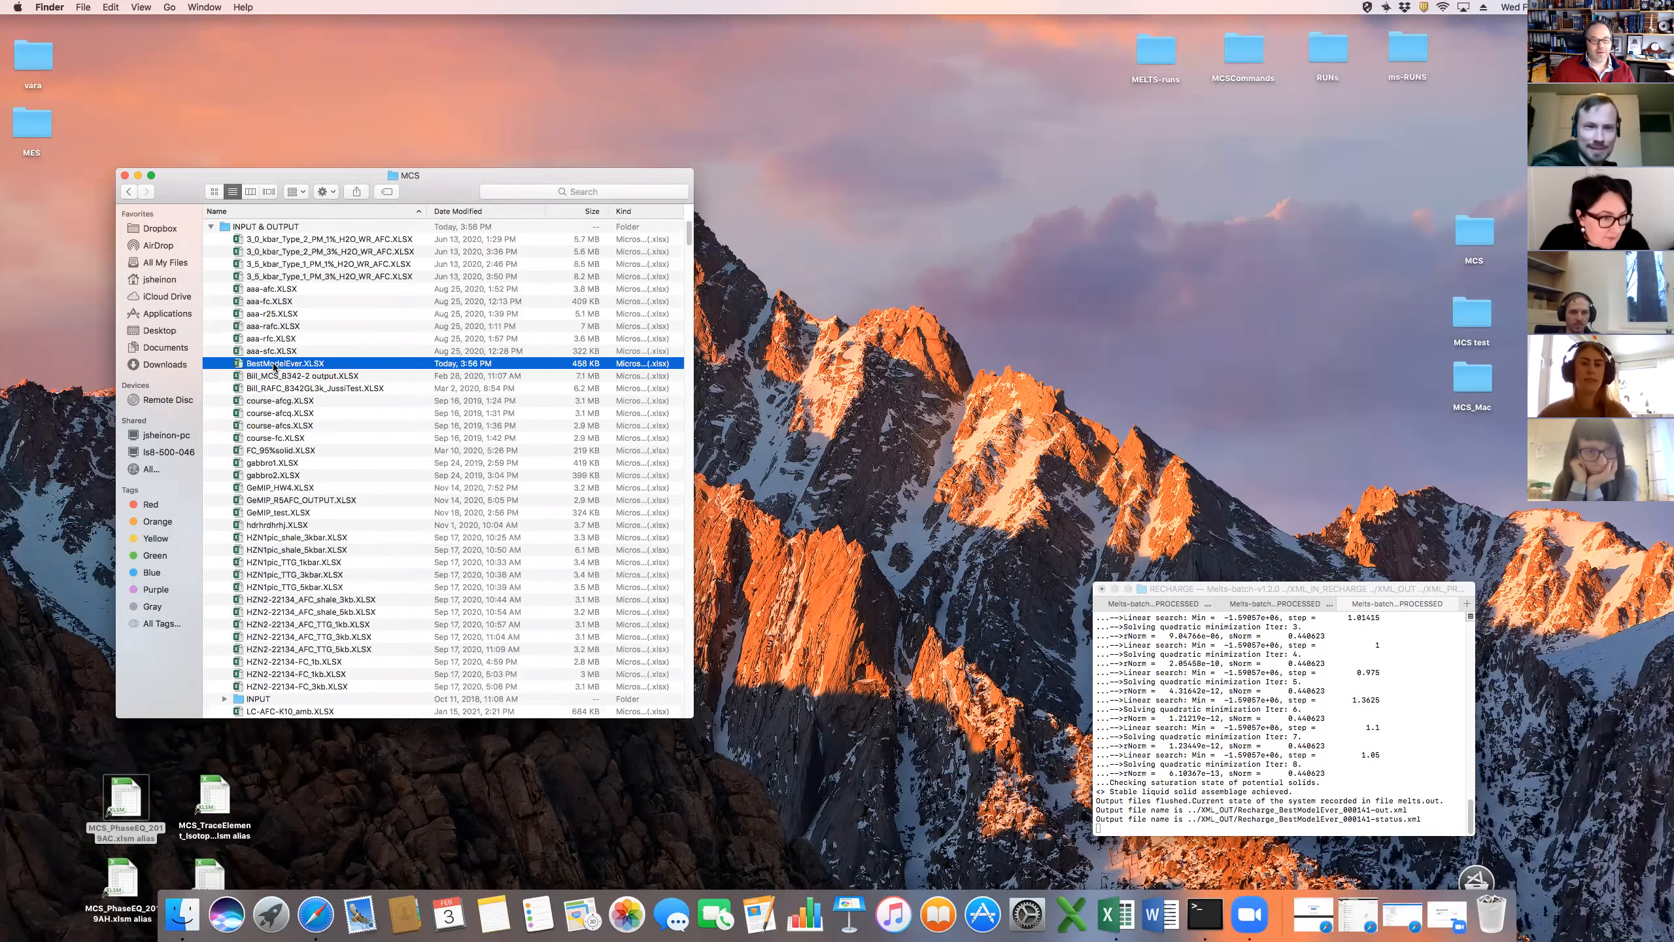
{"action": "double_click", "coordinate": [275, 365]}
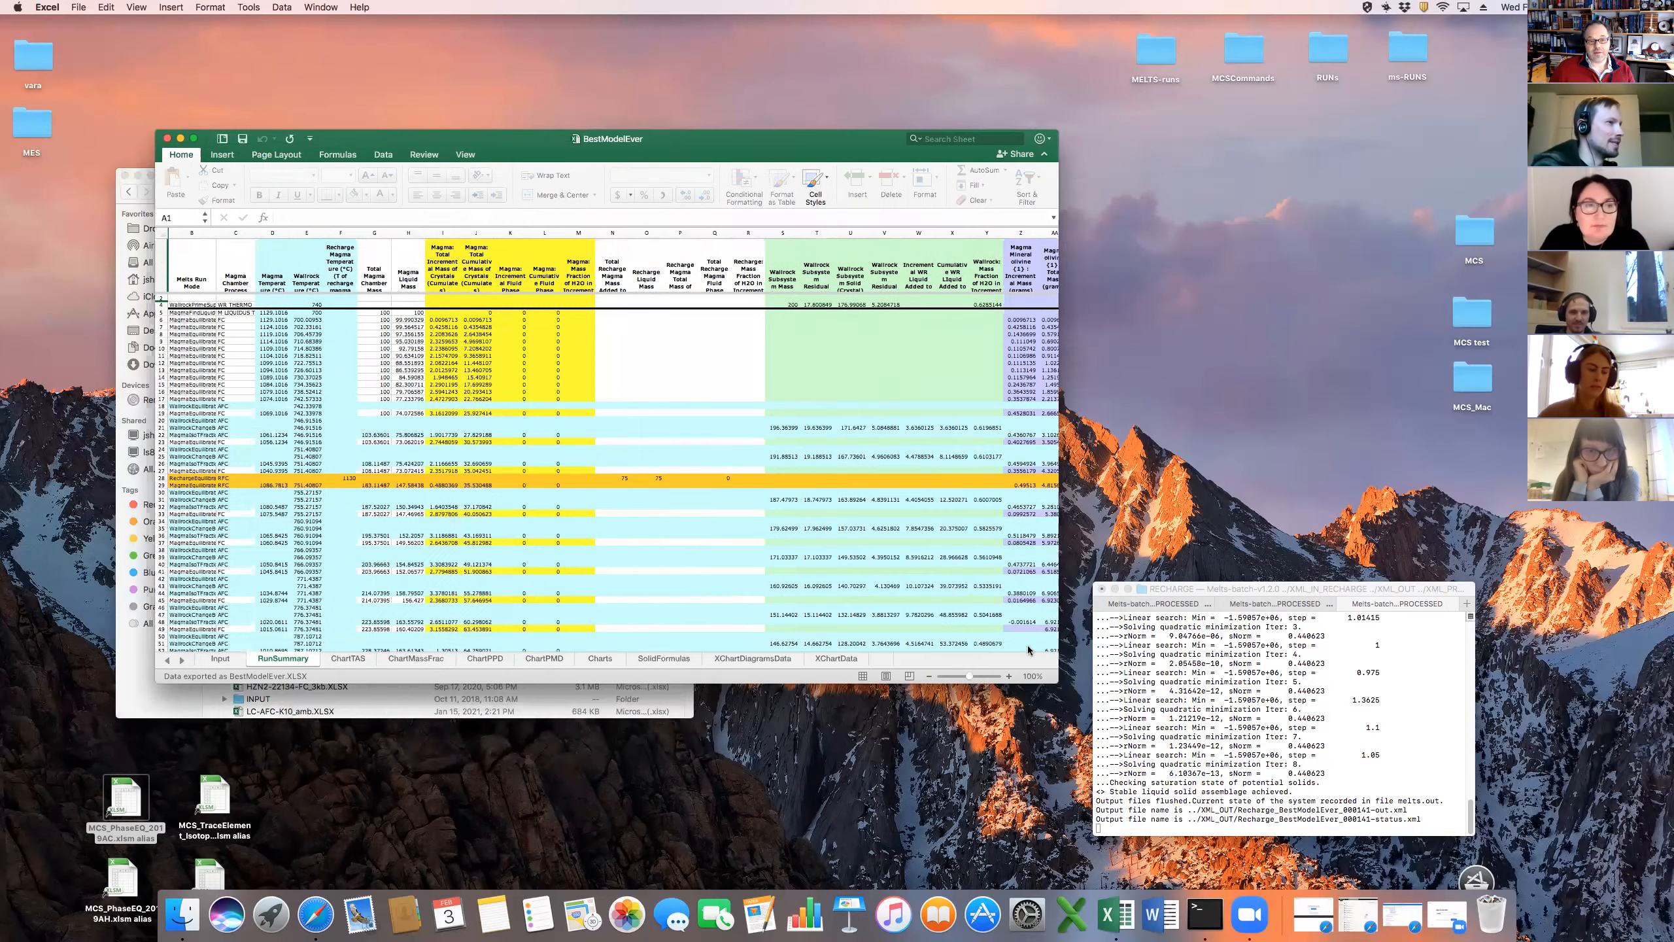
Enlarge the workbook window with RunSummary at 129% zoom, and heighten row 1 to show the full column headings
{"action": "left_click_drag", "start_coordinate": [1088, 702], "coordinate": [1336, 889]}
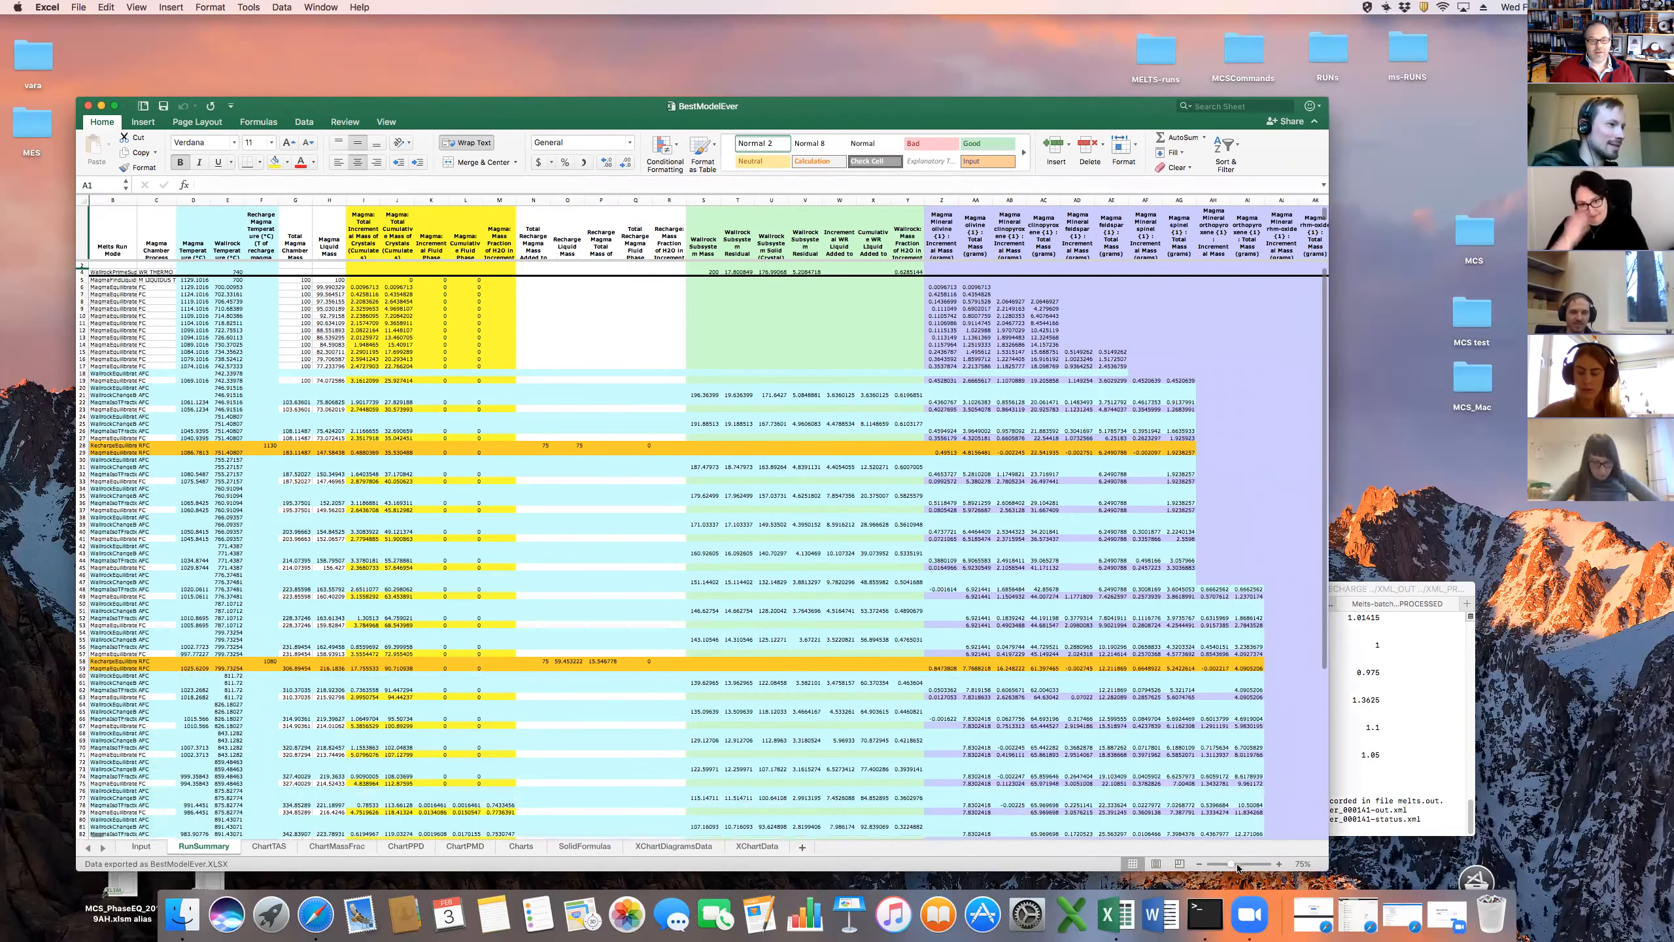
{"action": "left_click_drag", "start_coordinate": [1234, 867], "coordinate": [1251, 867]}
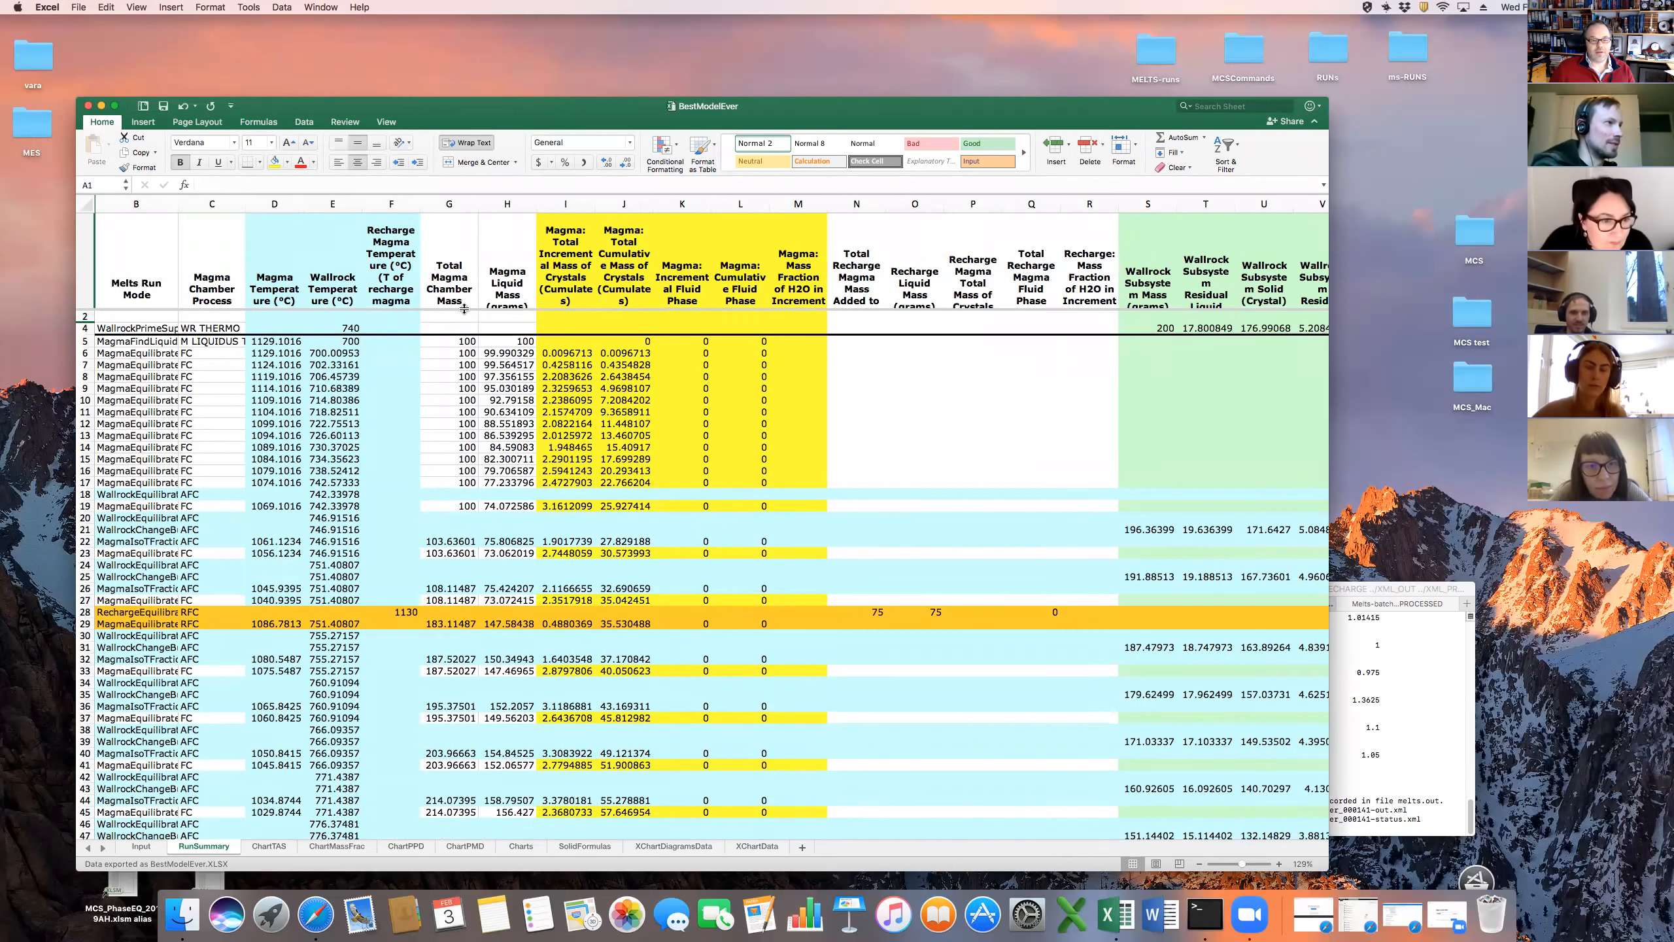
{"action": "left_click_drag", "start_coordinate": [464, 308], "coordinate": [448, 367]}
Examine the Melts Run Mode and Magma Chamber Process columns in RunSummary, covering the FC, AFC and RFC rows
{"action": "left_click", "coordinate": [155, 276]}
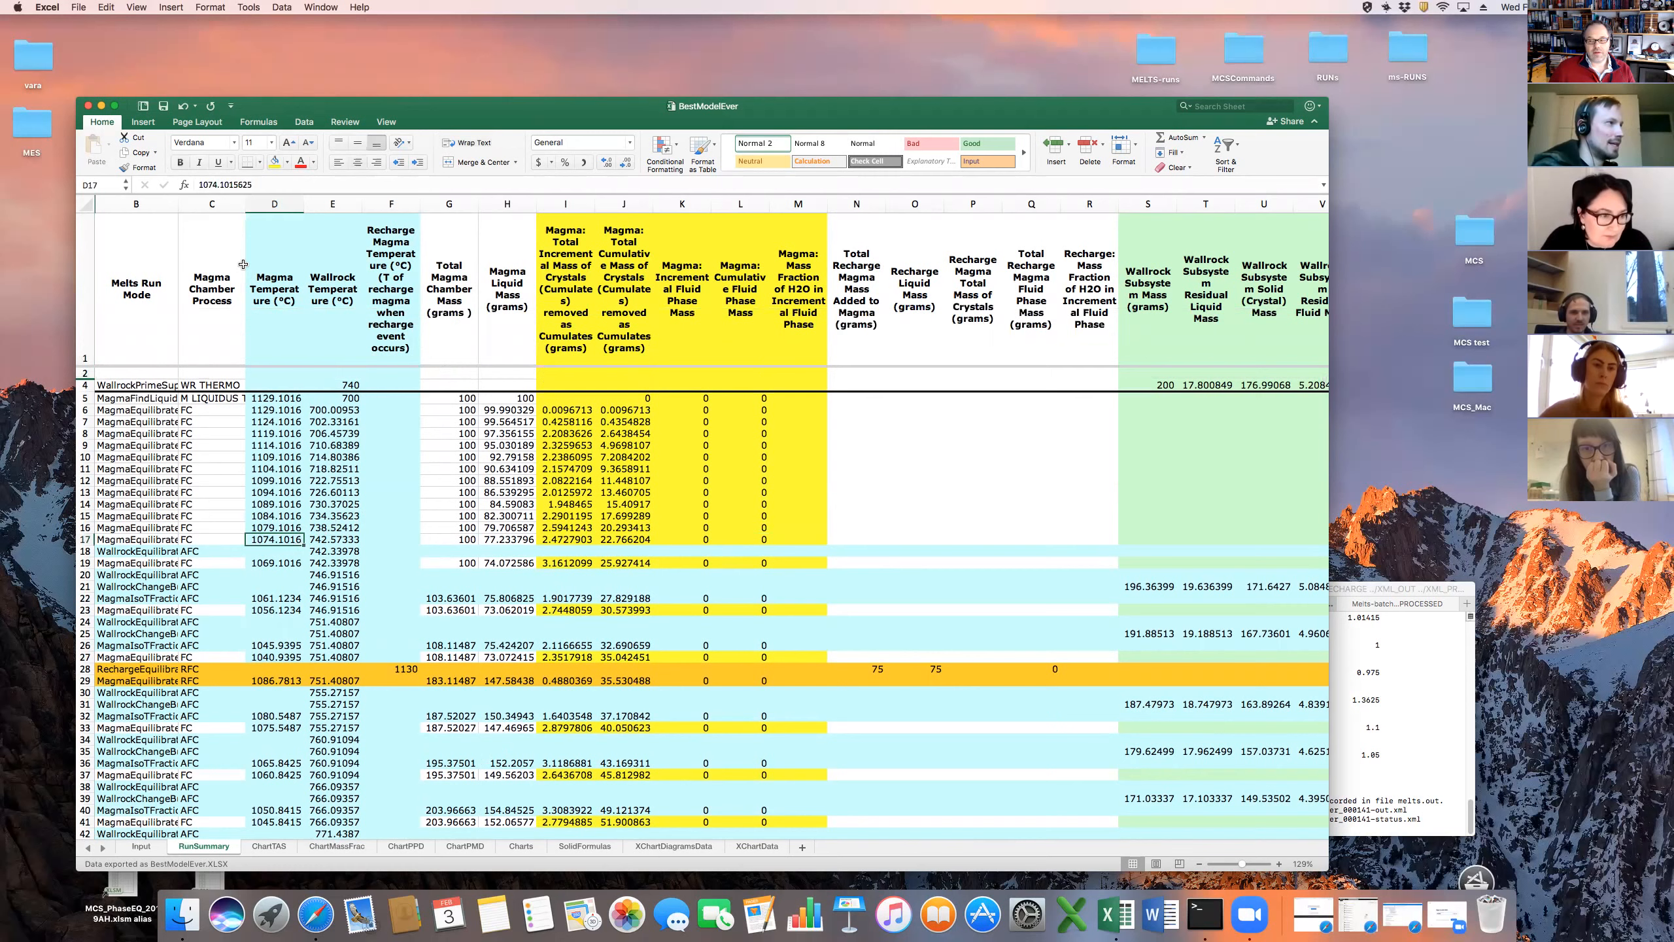
{"action": "mouse_move", "coordinate": [155, 276]}
{"action": "left_mouse_down"}
{"action": "mouse_move", "coordinate": [876, 277]}
{"action": "mouse_move", "coordinate": [140, 257]}
{"action": "left_mouse_up"}
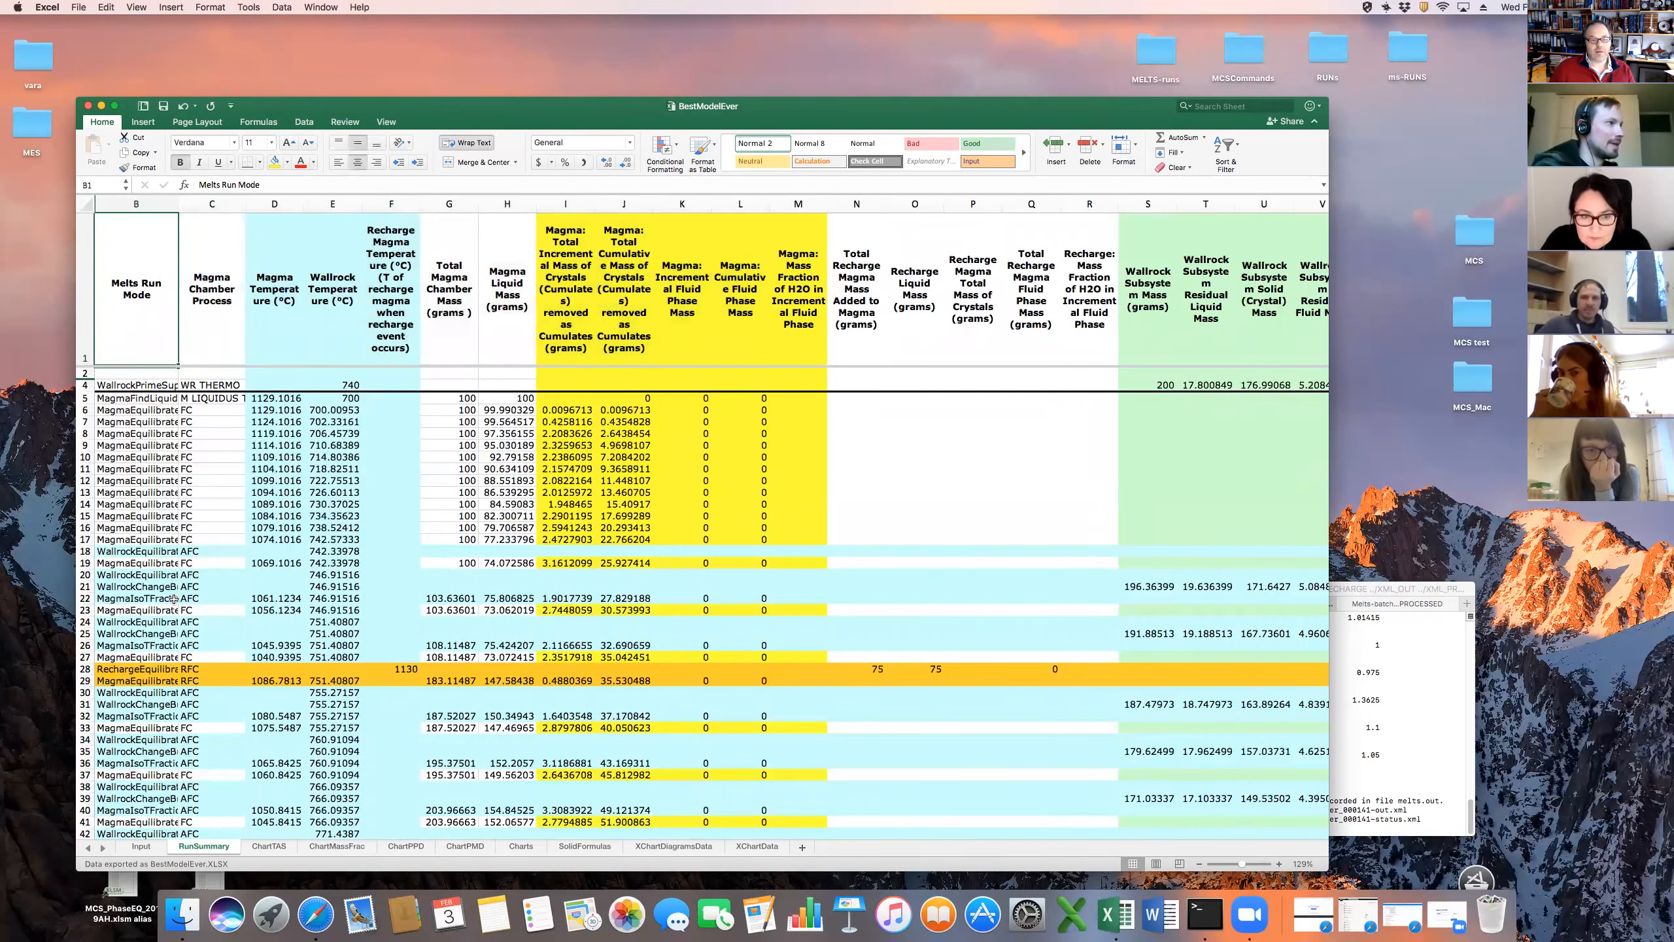
{"action": "left_click", "coordinate": [200, 532]}
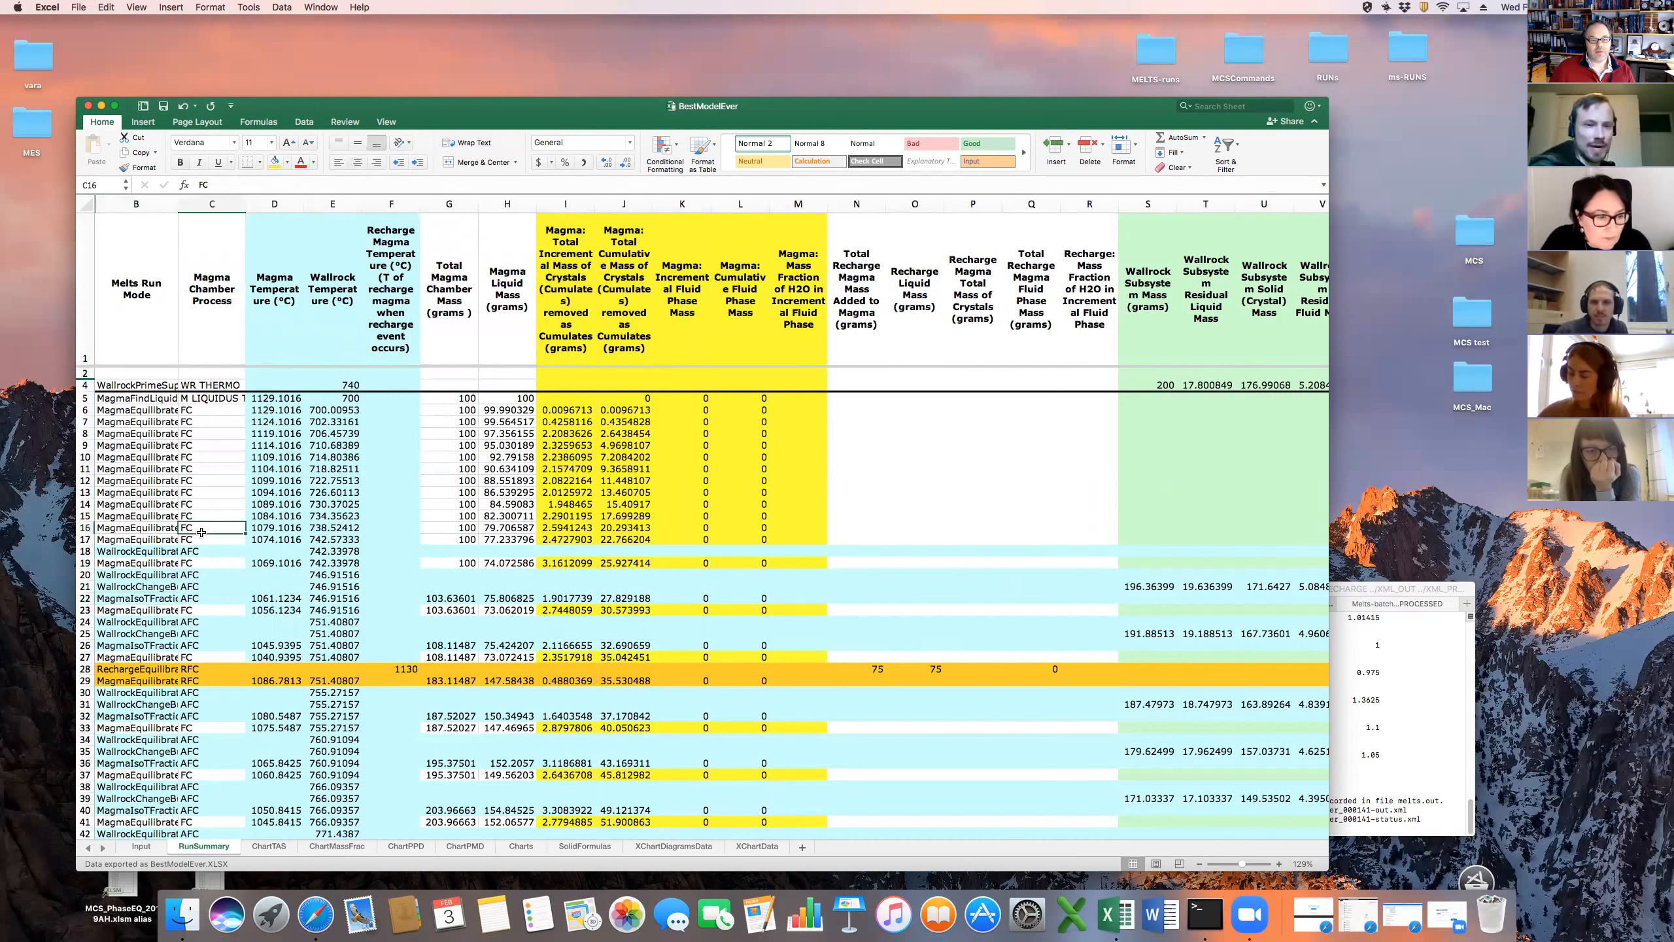
{"action": "left_click", "coordinate": [201, 554]}
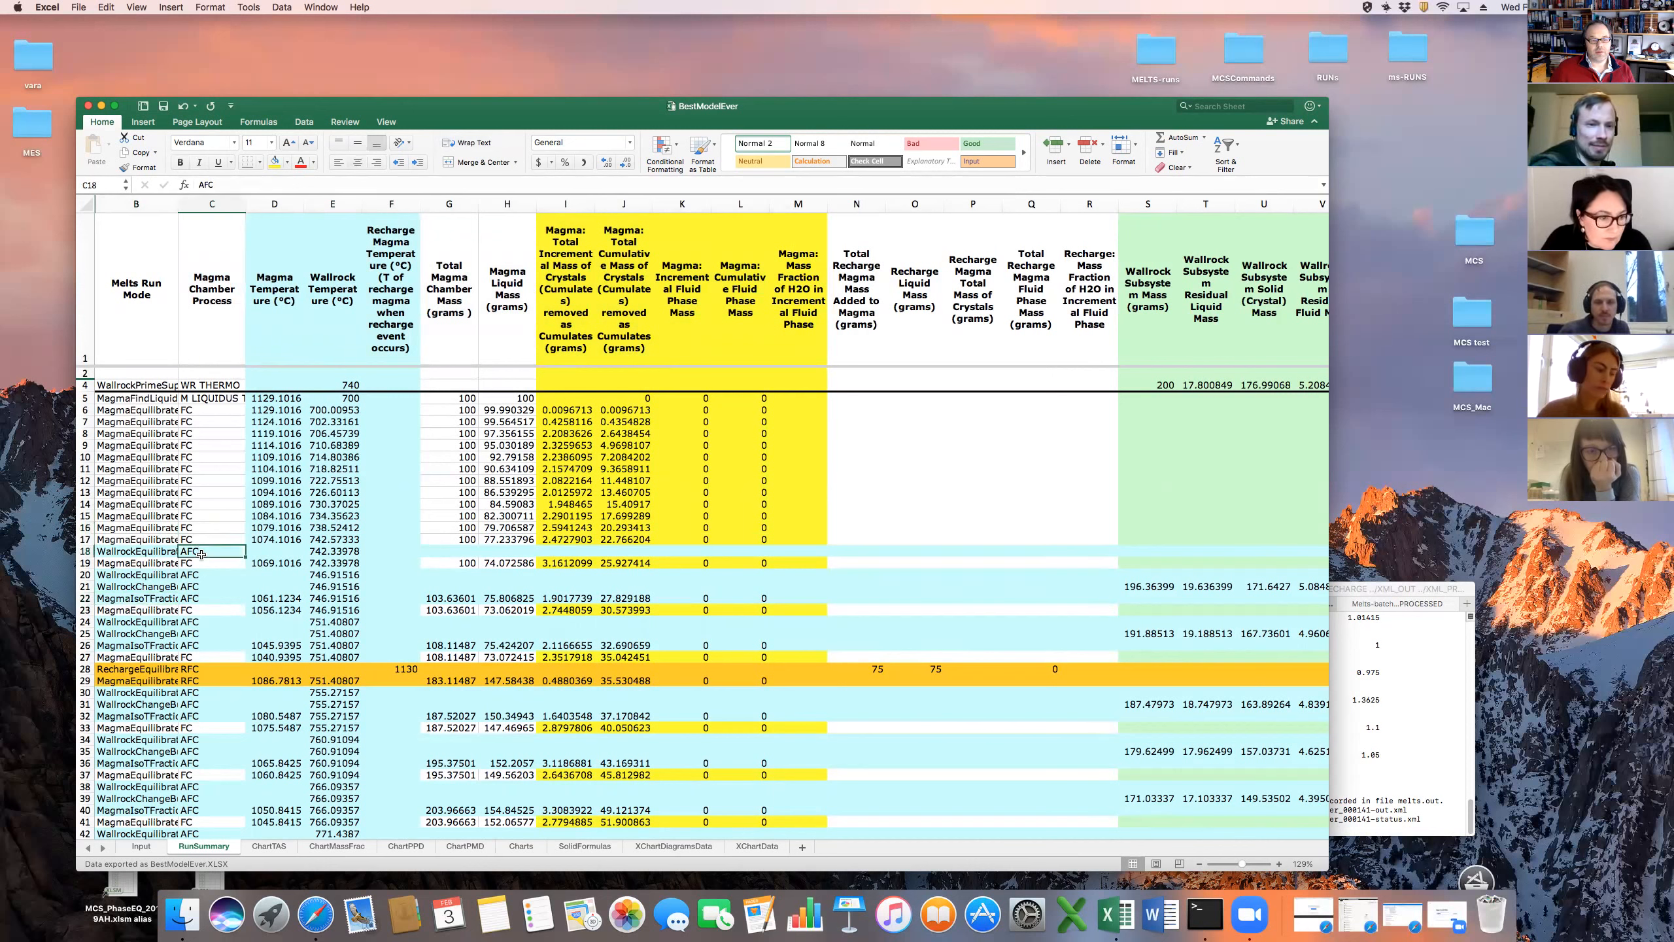
{"action": "left_click_drag", "start_coordinate": [210, 672], "coordinate": [212, 680]}
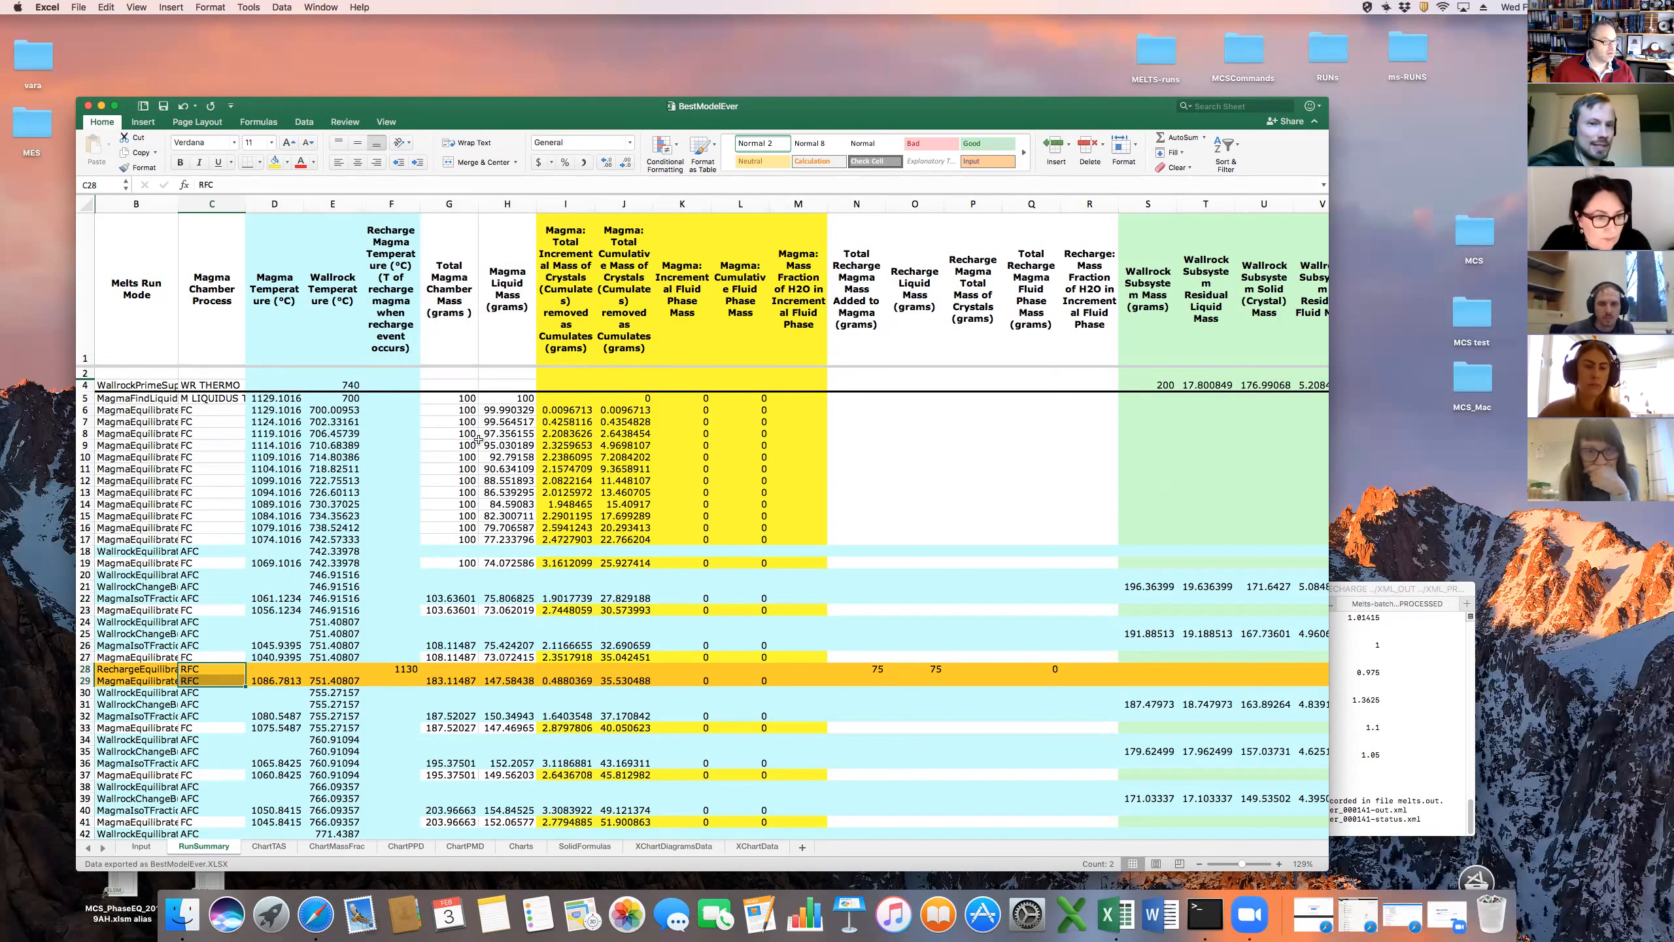
Review row 8 of RunSummary from the removed crystal mass through the fluid, recharge and wallrock columns to the magma mineral columns
{"action": "left_click", "coordinate": [573, 433]}
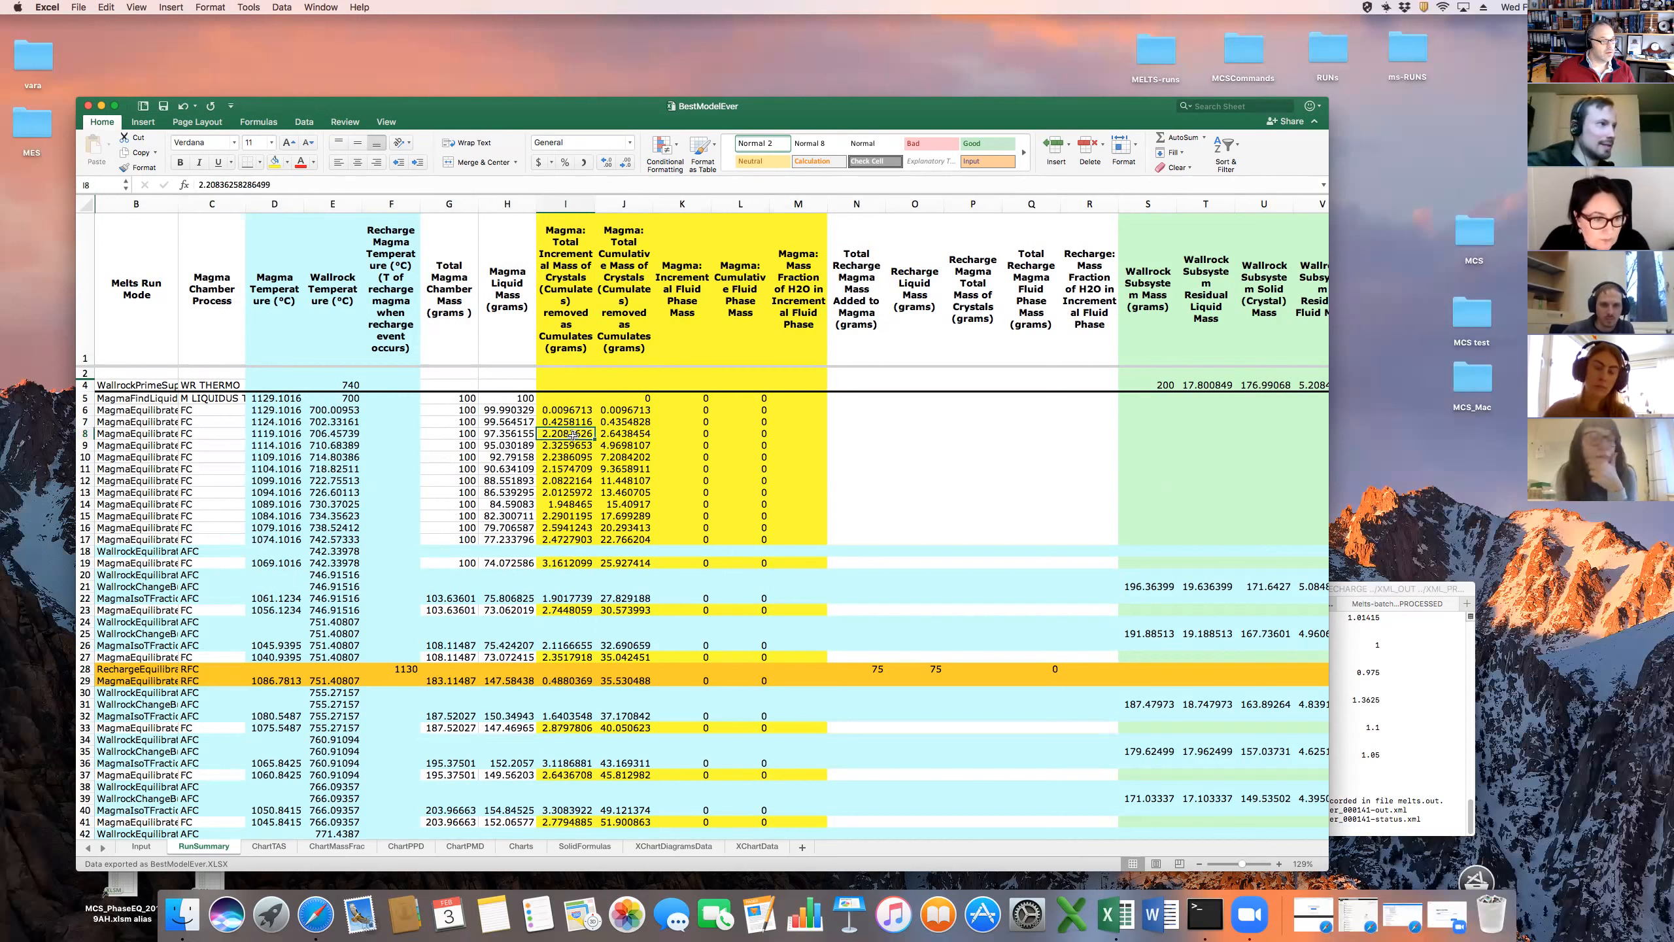
{"action": "key", "text": "Right"}
{"action": "key", "text": "Right"}
{"action": "key", "text": "Right"}
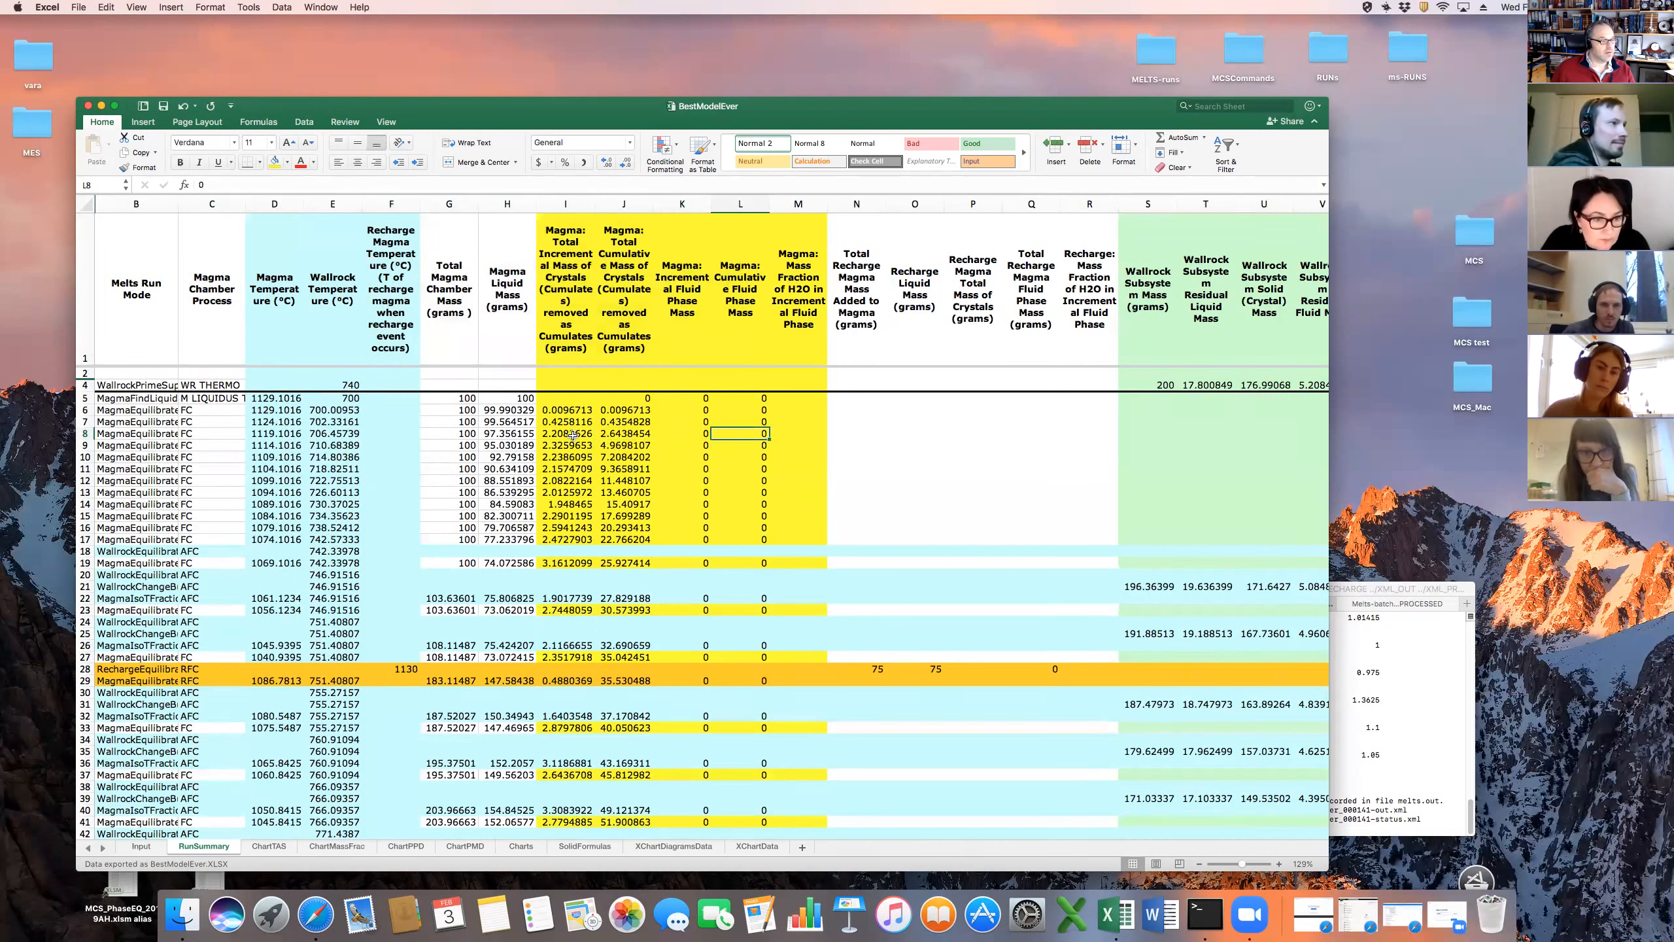
{"action": "key", "text": "Right"}
{"action": "key", "text": "Right"}
{"action": "key", "text": "Right"}
{"action": "key", "text": "Right"}
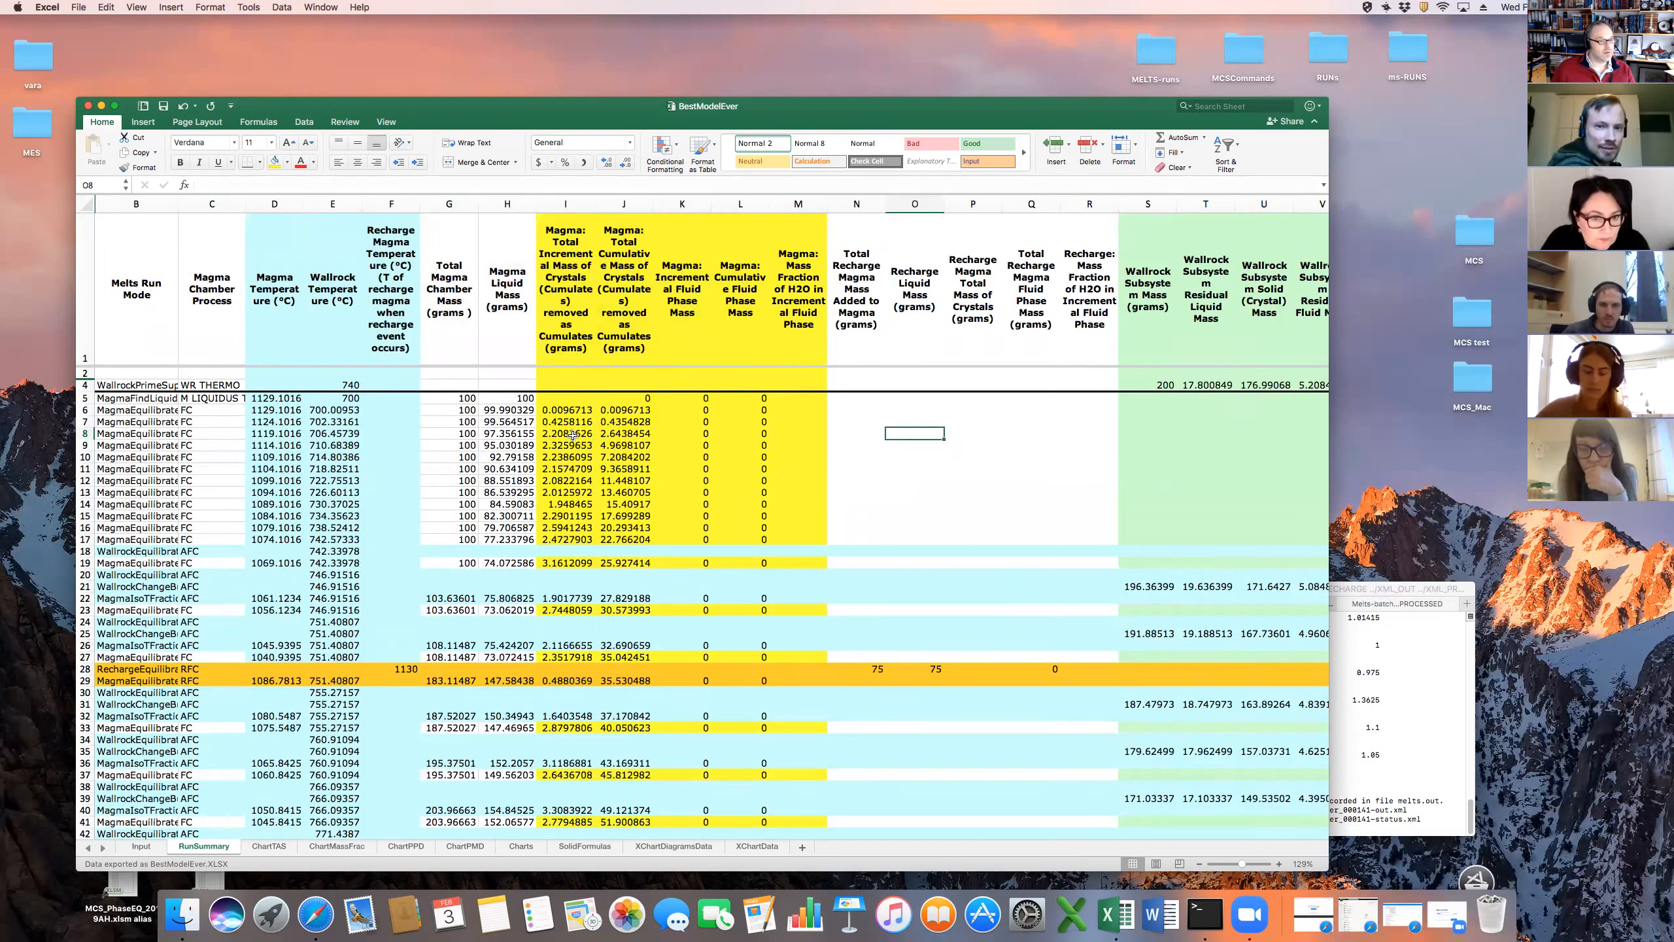
{"action": "key", "text": "Right"}
{"action": "key", "text": "Right"}
{"action": "key", "text": "Right"}
{"action": "key", "text": "Right"}
{"action": "key", "text": "Right"}
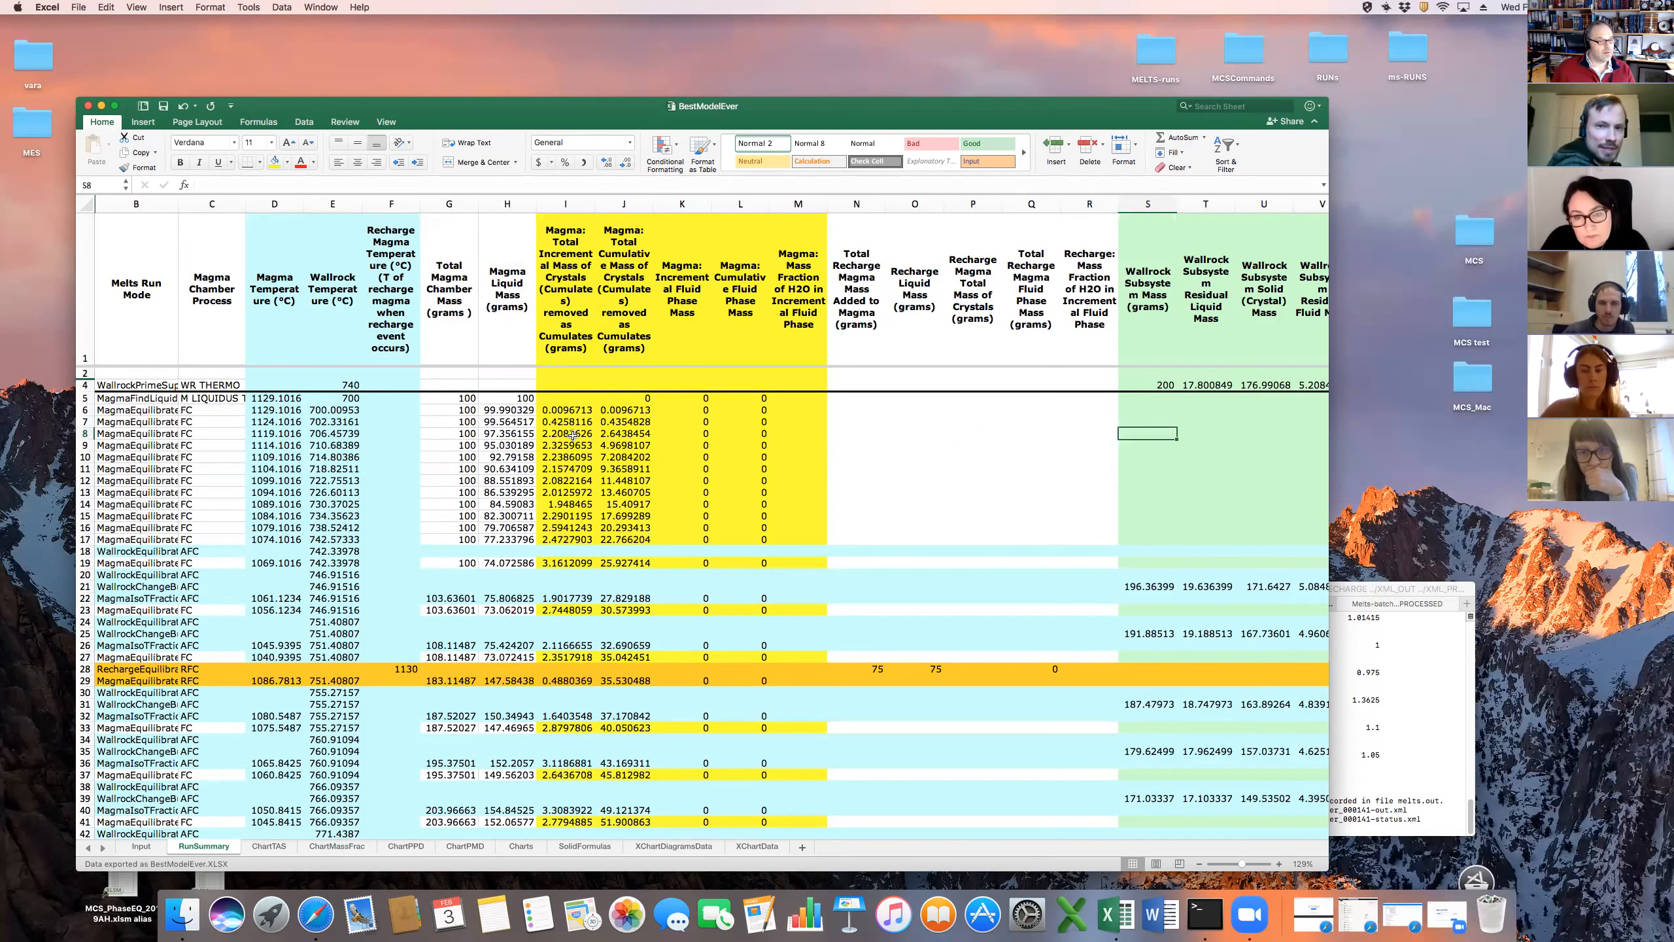
{"action": "key", "text": "Right"}
{"action": "key", "text": "Right"}
{"action": "key", "text": "Right"}
{"action": "key", "text": "Right"}
{"action": "key", "text": "Right"}
{"action": "key", "text": "Right"}
{"action": "key", "text": "Right"}
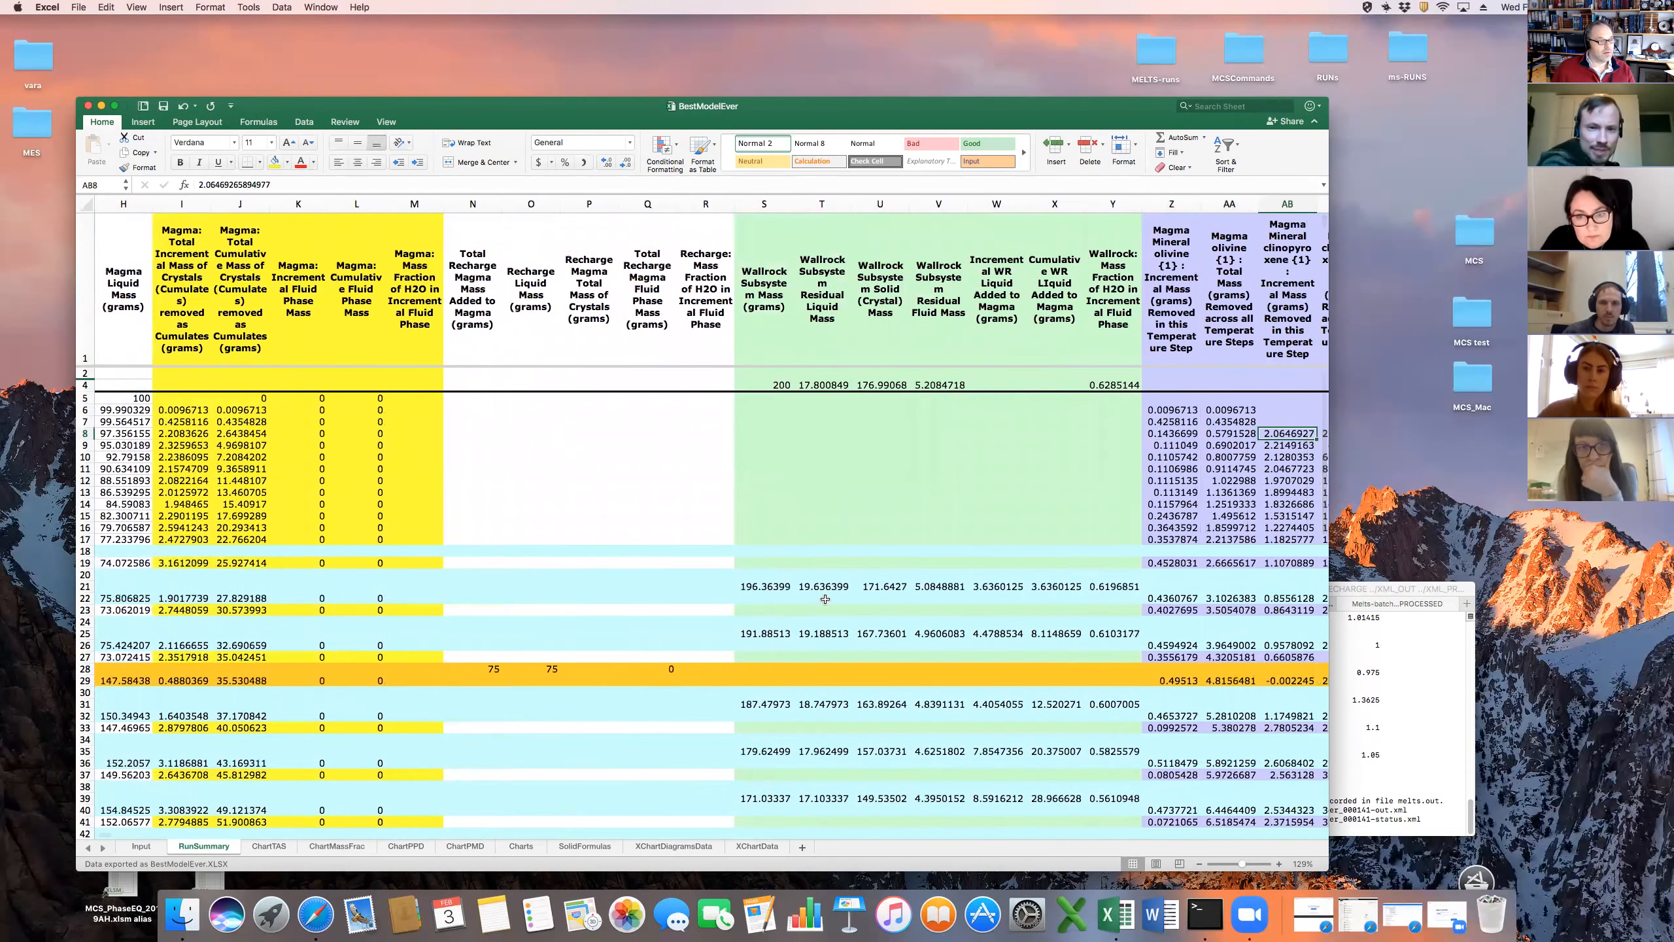
Compare the incremental and cumulative wallrock liquid added to the magma in rows 21, 25, 31 and 35
{"action": "left_click", "coordinate": [1039, 588]}
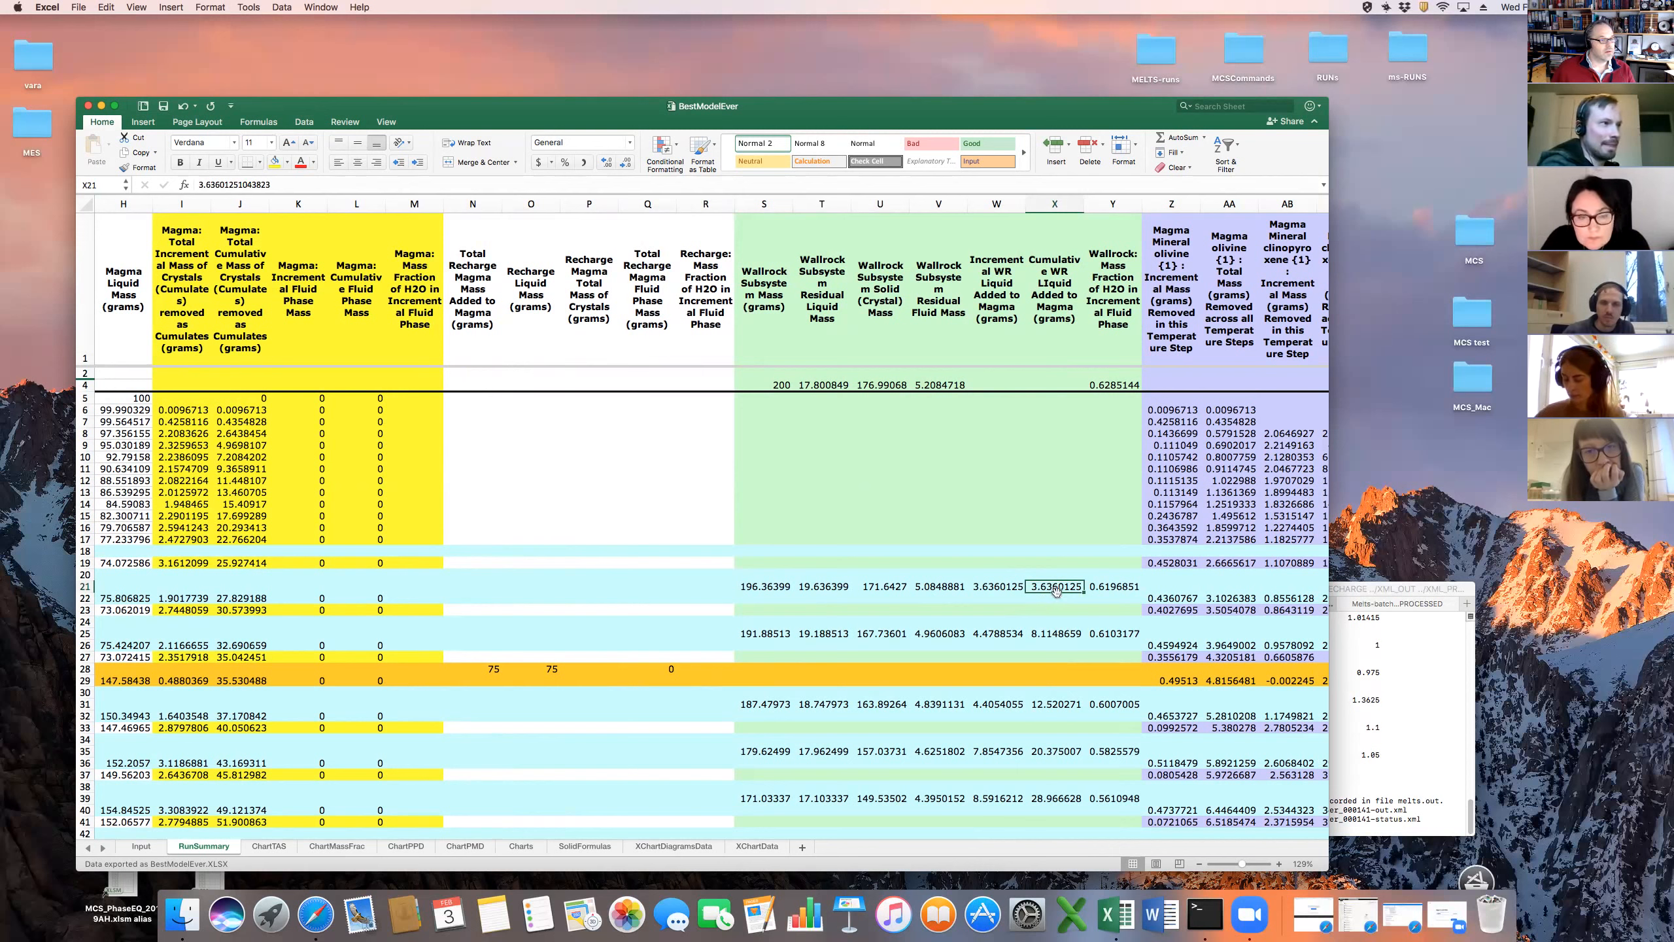
{"action": "left_click", "coordinate": [1007, 589]}
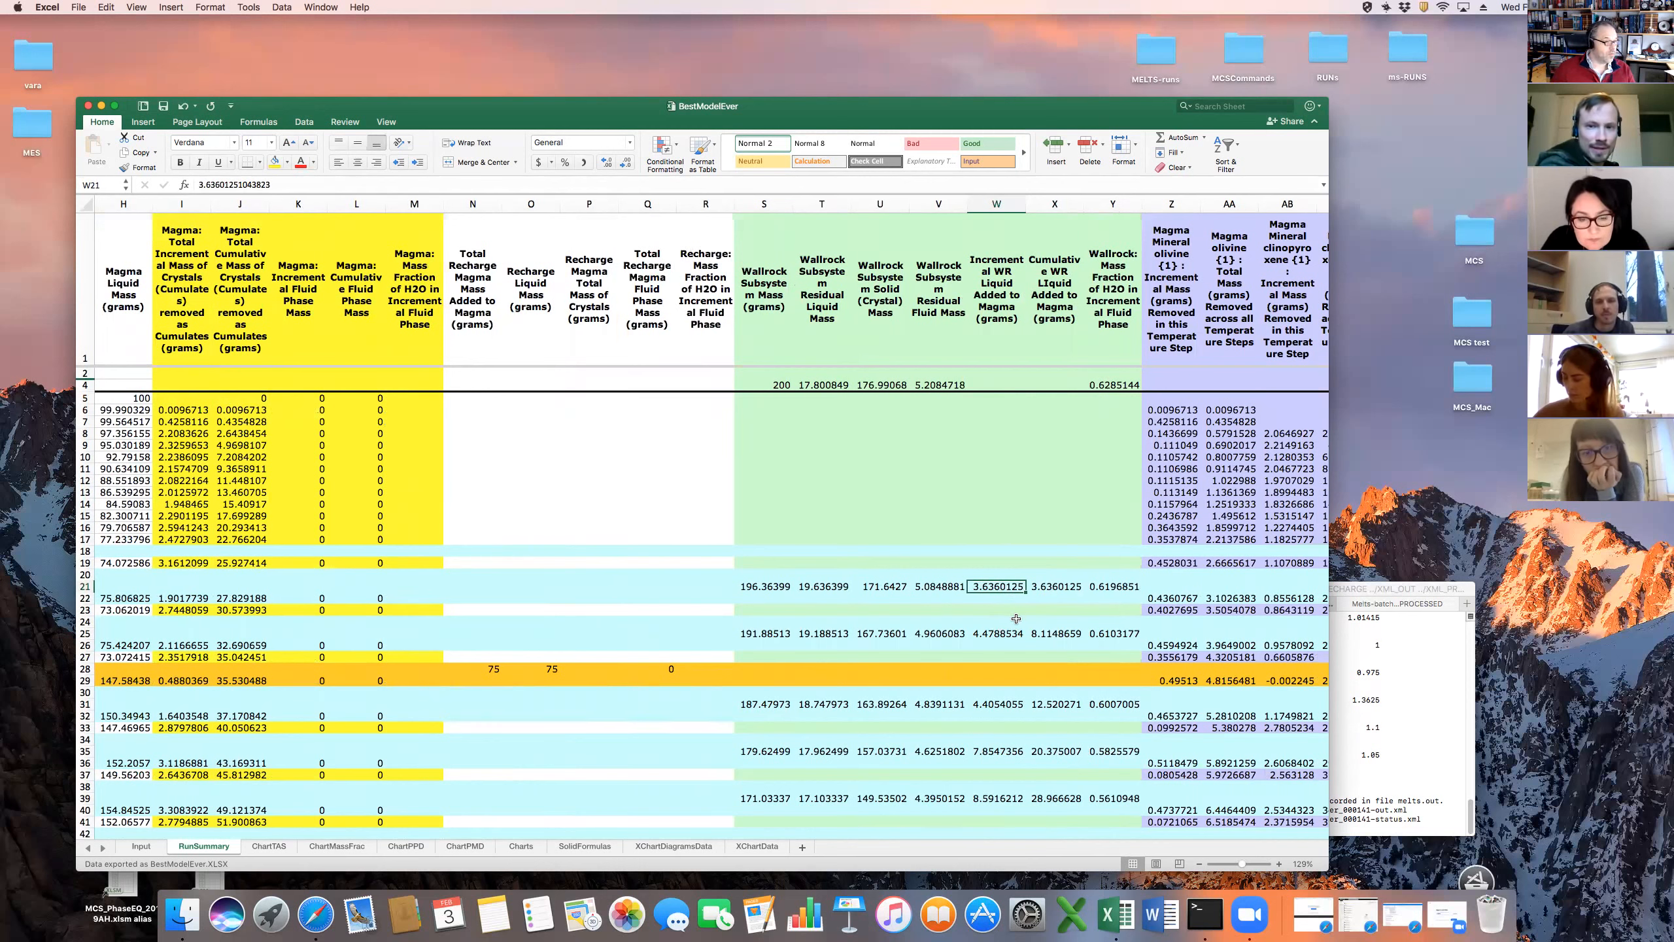
{"action": "left_click", "coordinate": [1006, 631]}
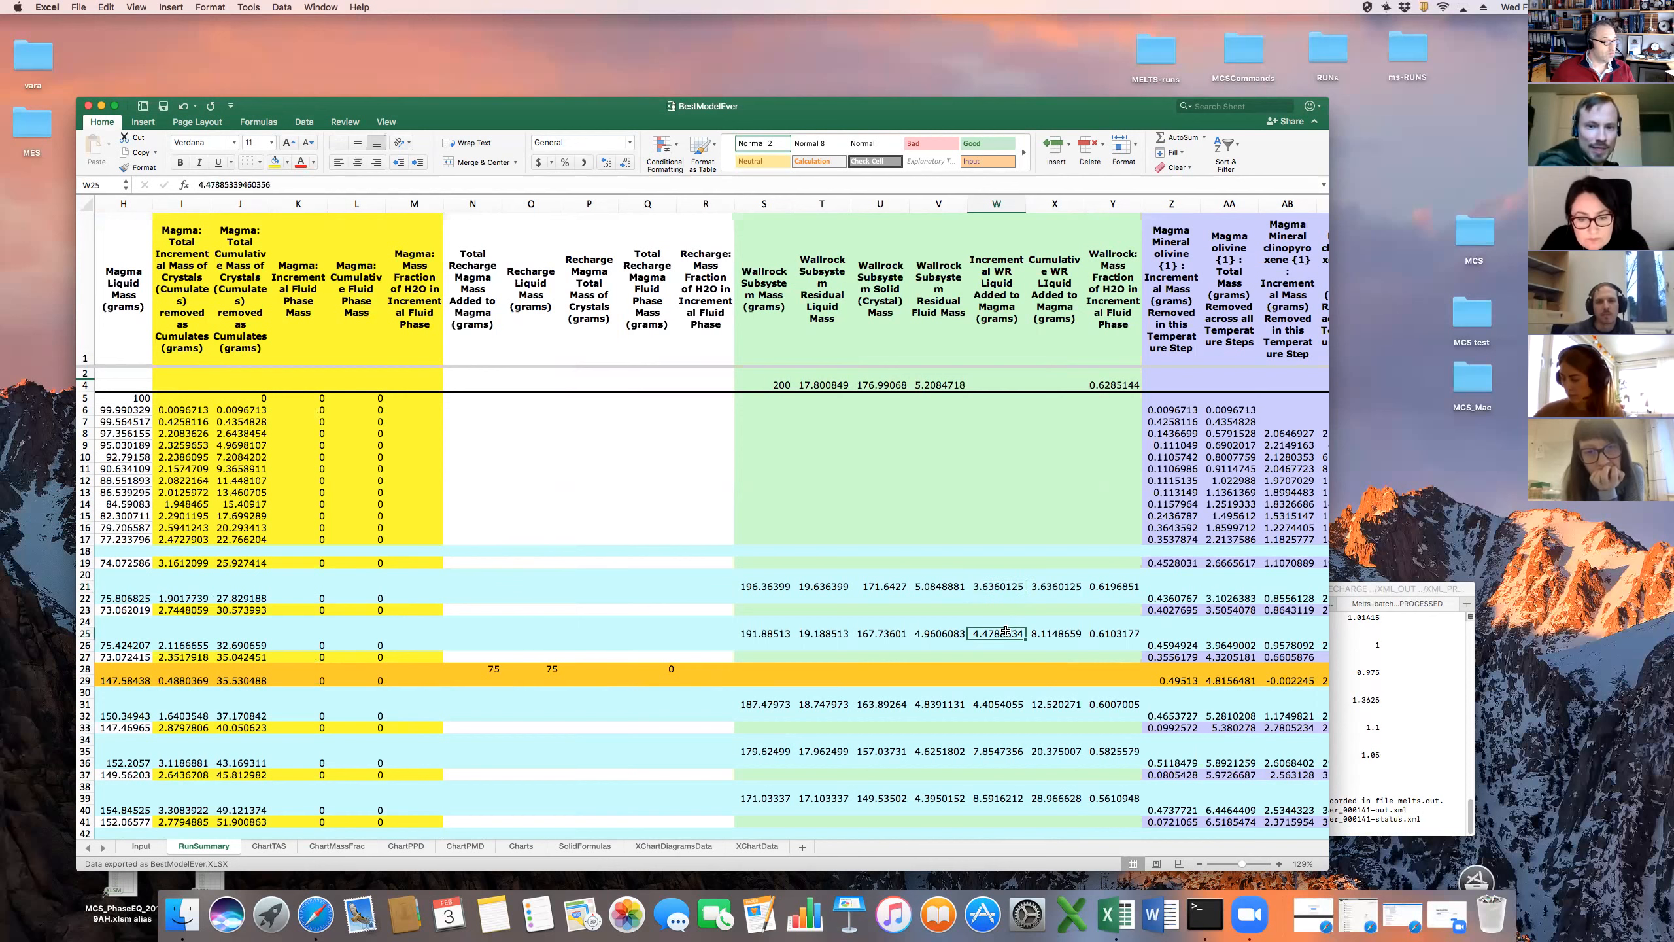
{"action": "left_click", "coordinate": [996, 704]}
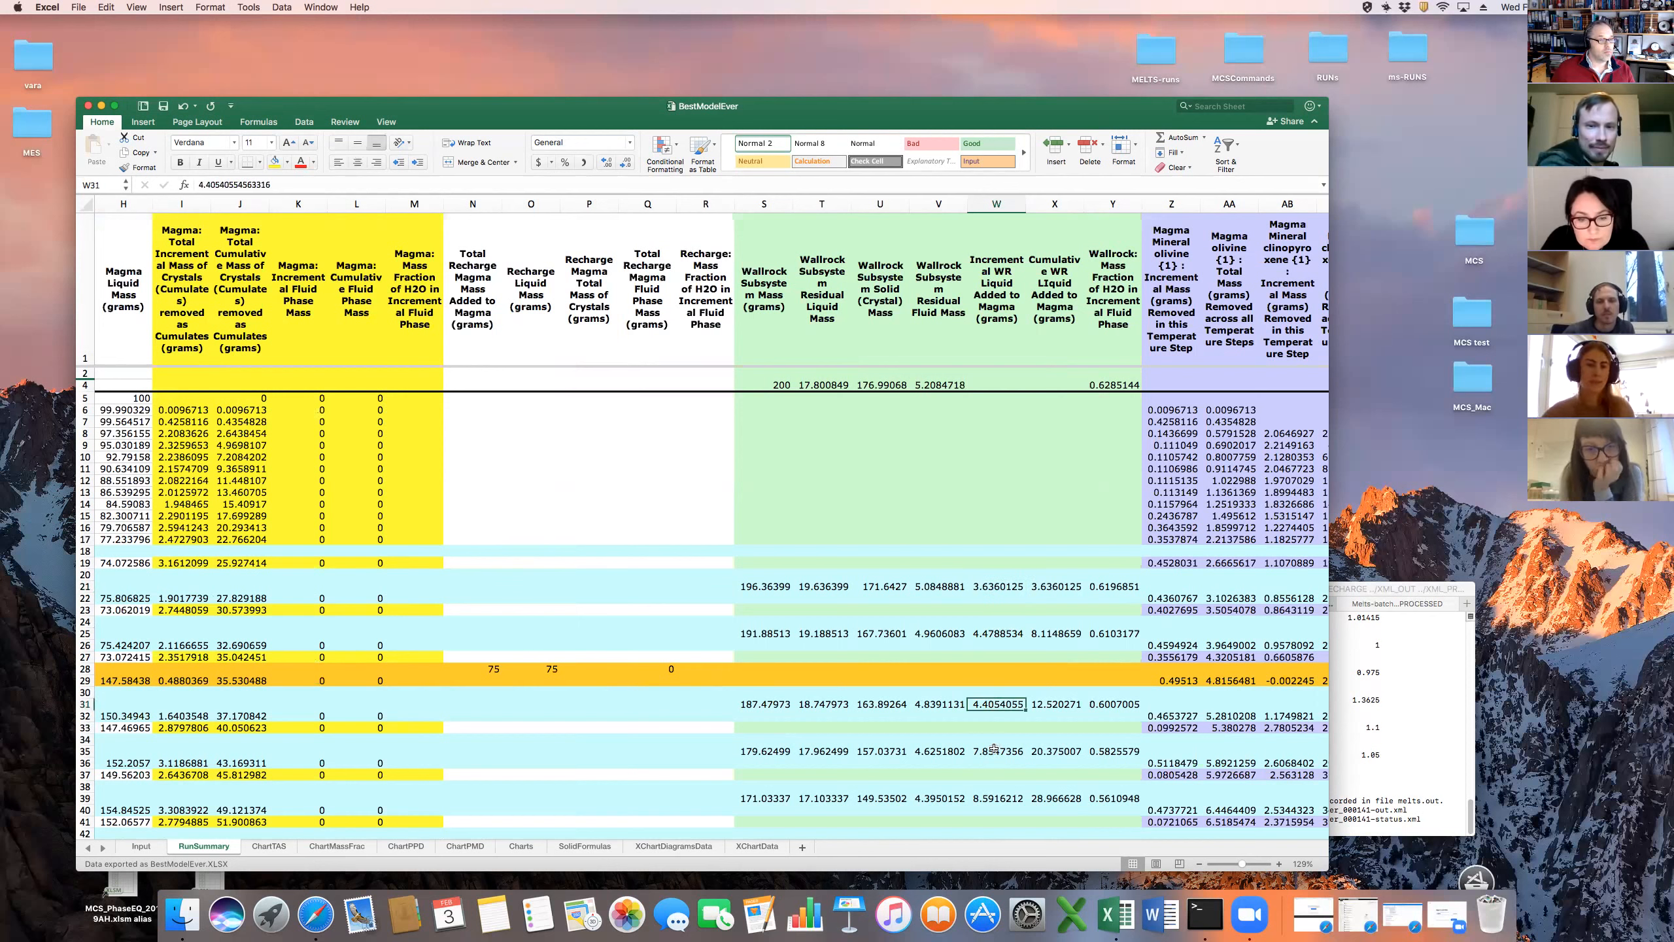
{"action": "left_click", "coordinate": [994, 750]}
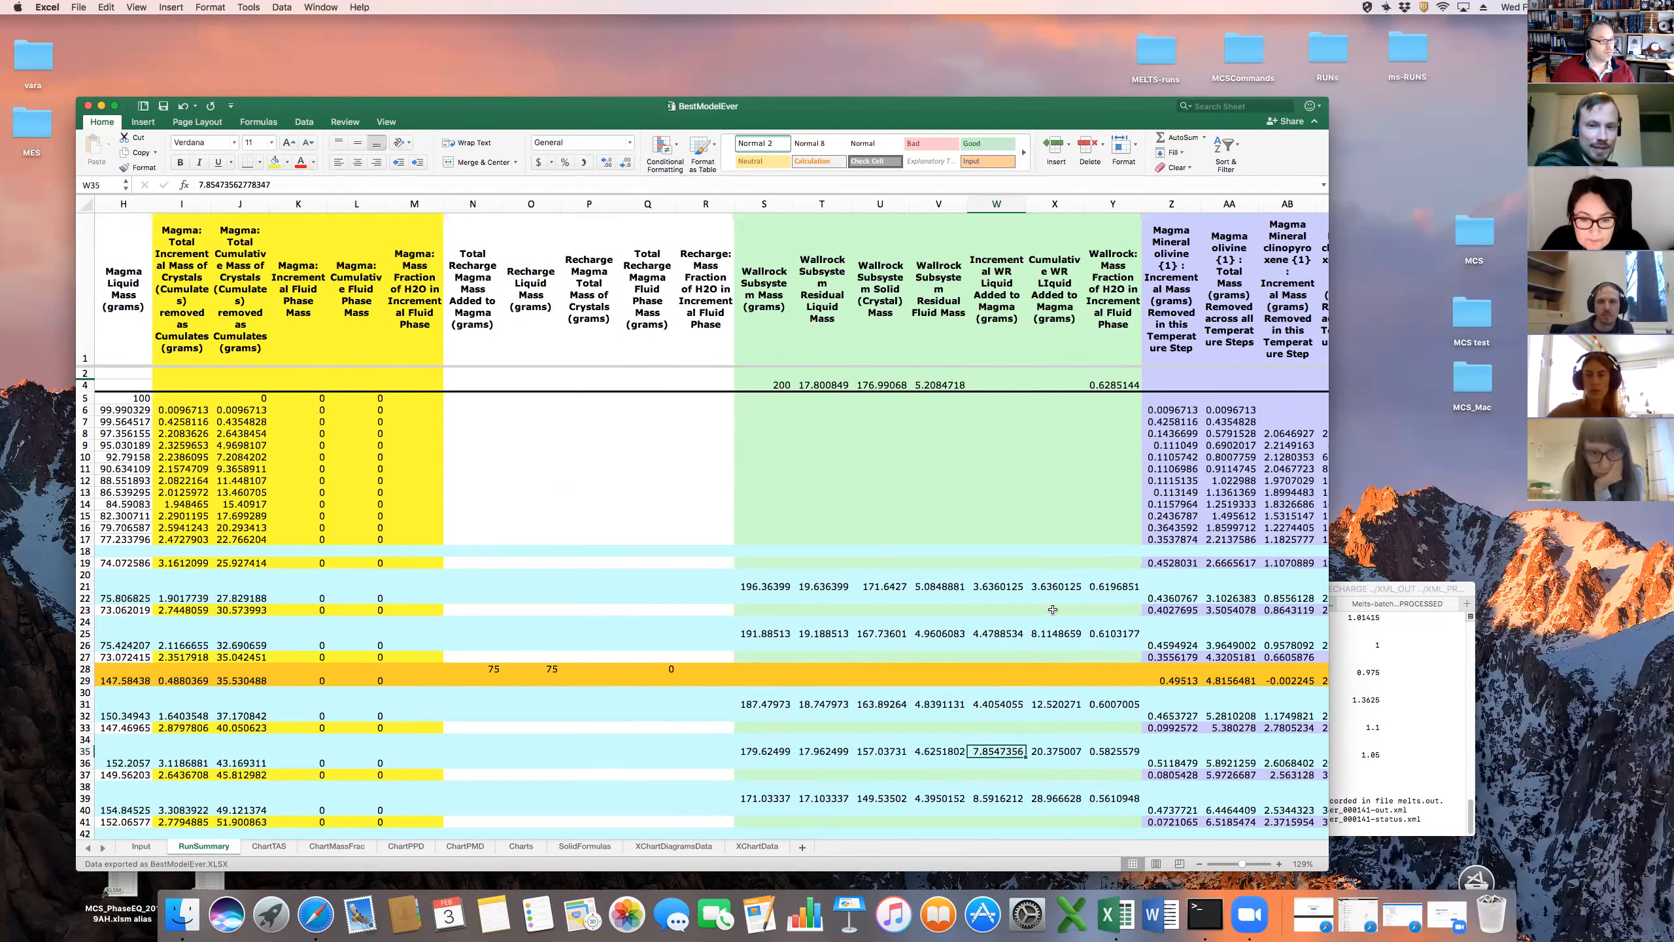
{"action": "left_click", "coordinate": [1057, 588]}
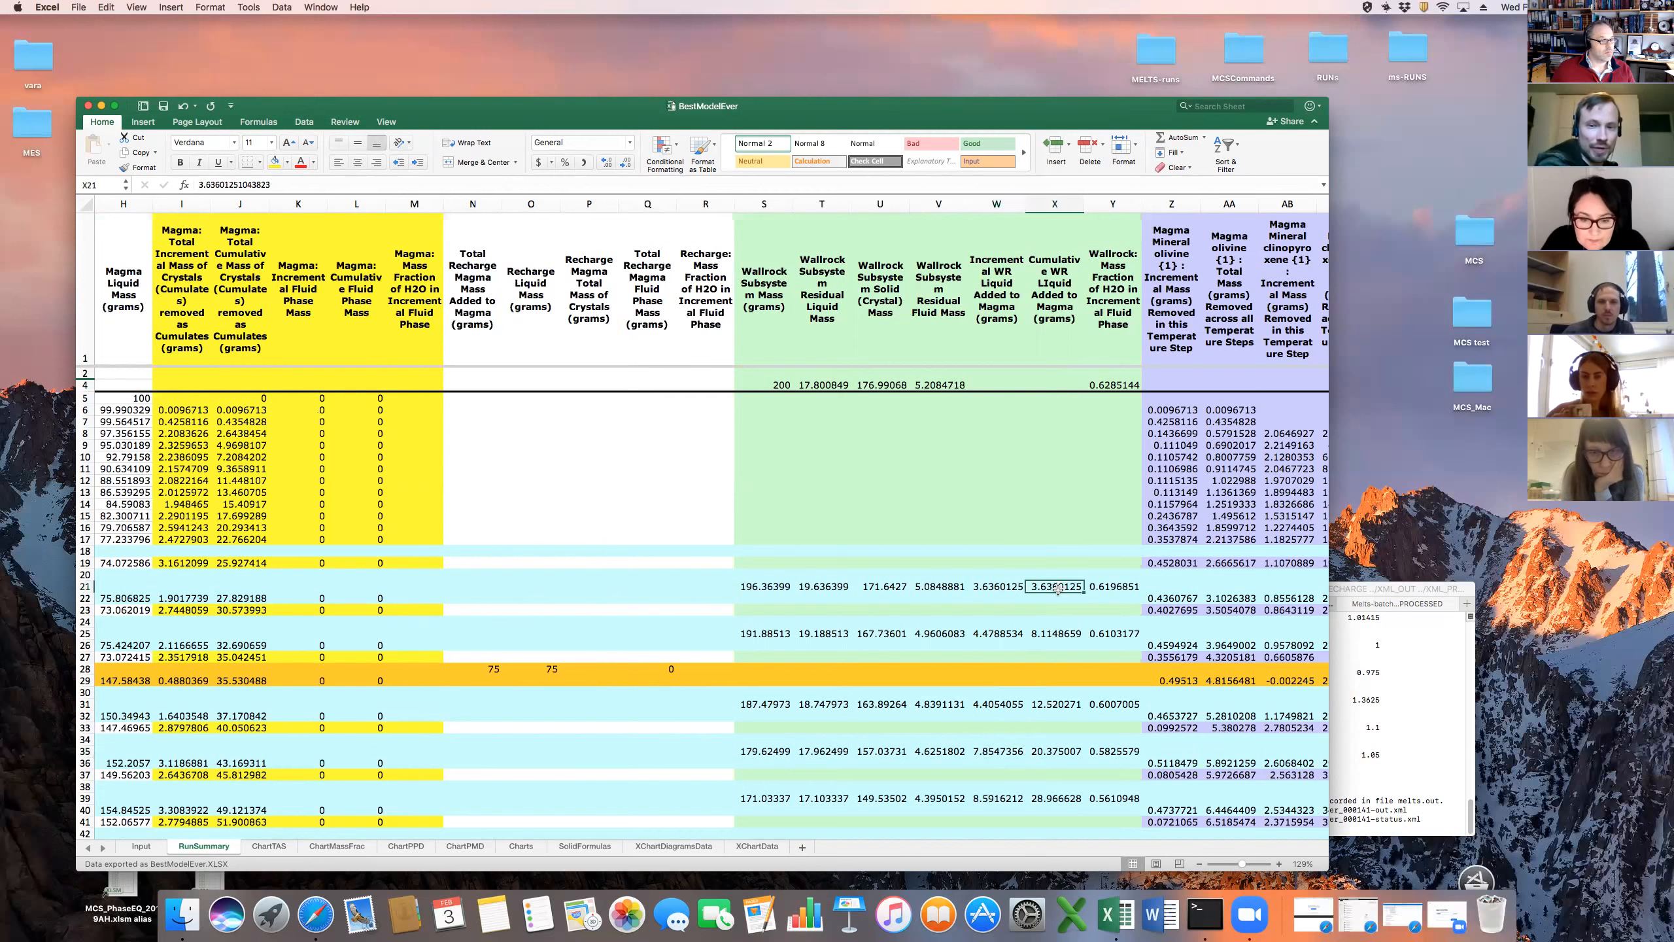
{"action": "left_click", "coordinate": [1053, 635]}
{"action": "left_click", "coordinate": [1049, 705]}
{"action": "left_click", "coordinate": [1050, 750]}
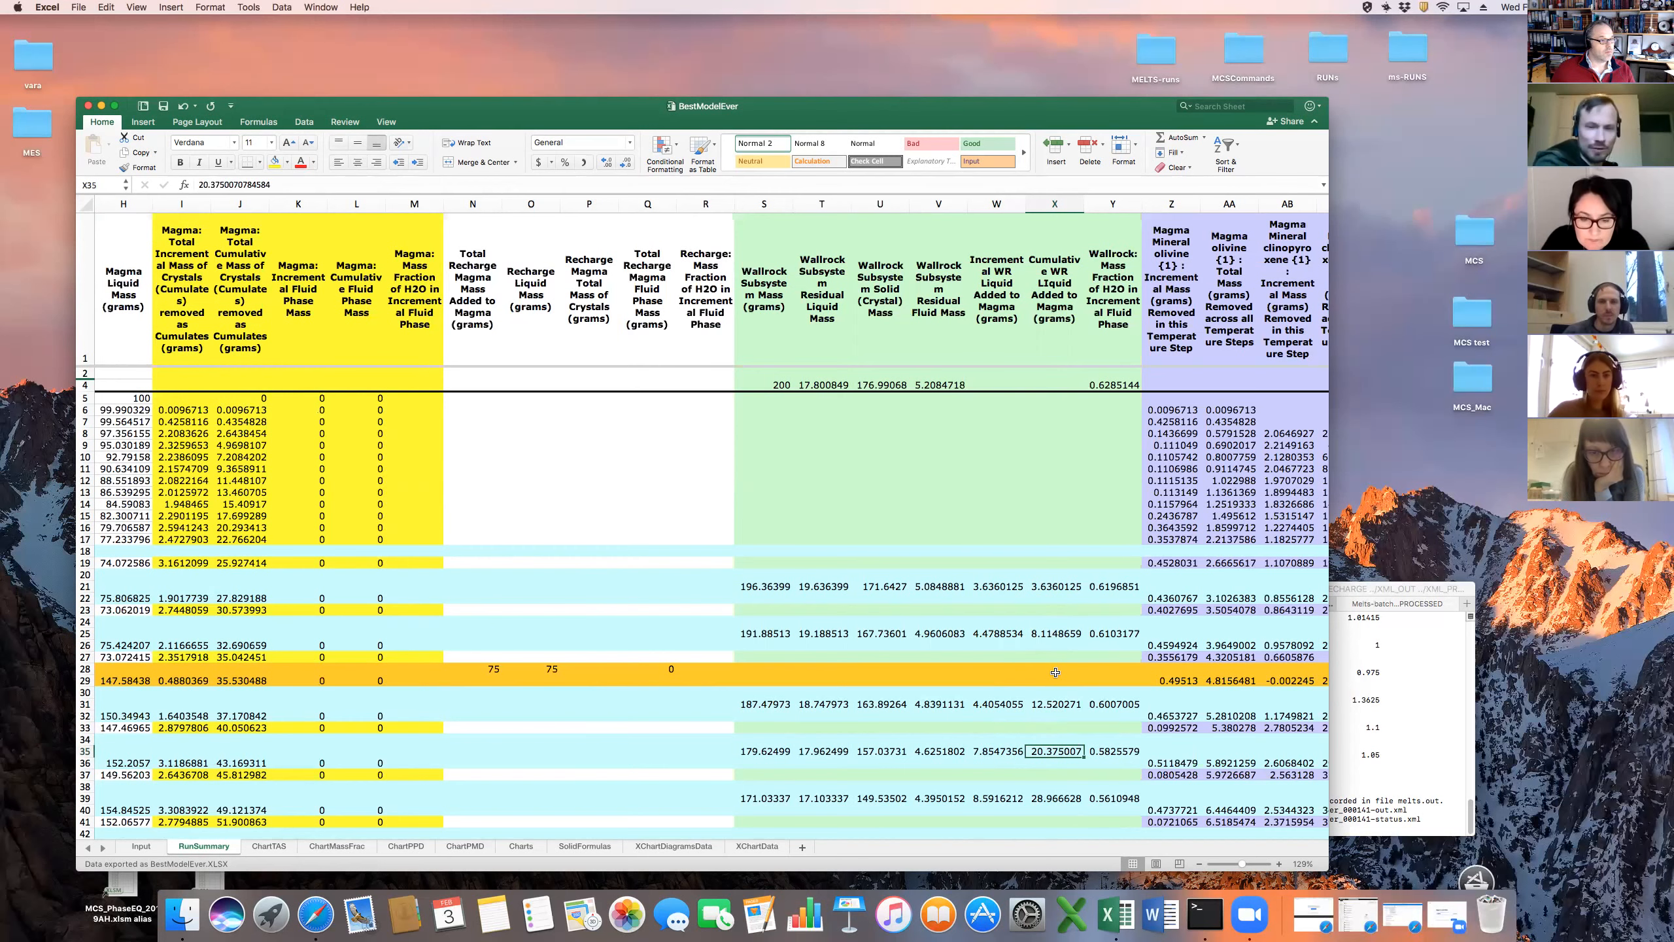
Review row 35 of RunSummary across the magma and recharge mineral columns to the wallrock orthopyroxene and biotite masses
{"action": "key", "text": "Right"}
{"action": "key", "text": "Right"}
{"action": "key", "text": "Right"}
{"action": "key", "text": "Right"}
{"action": "key", "text": "Right"}
{"action": "key", "text": "Right"}
{"action": "key", "text": "Right"}
{"action": "key", "text": "Right"}
{"action": "key", "text": "Right"}
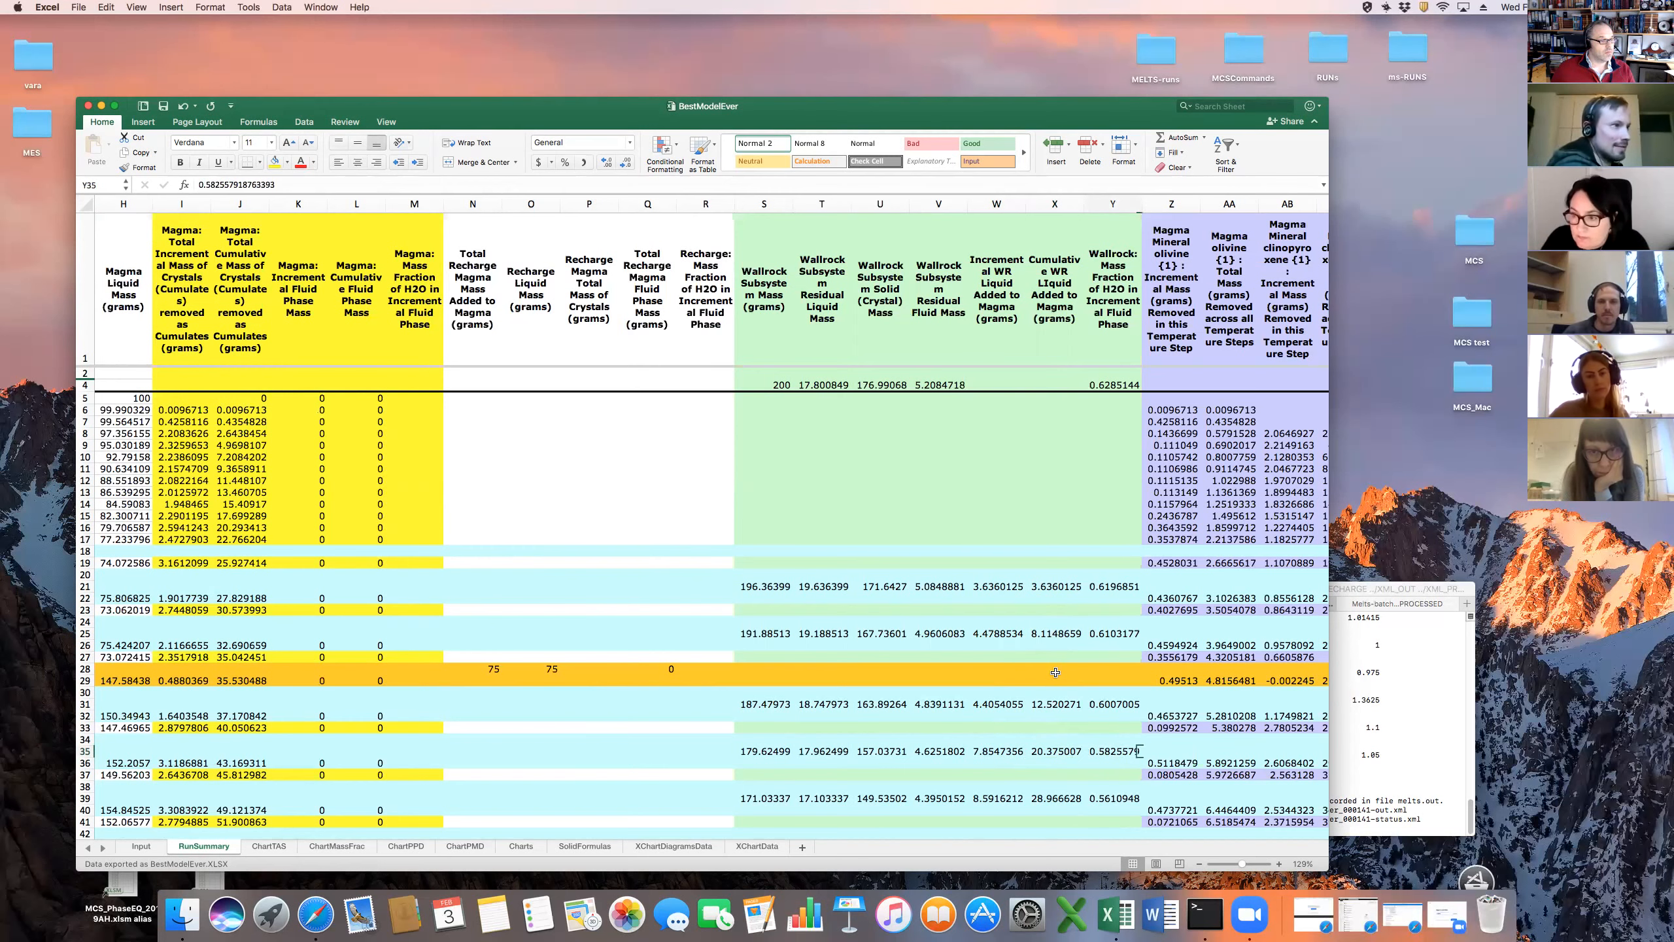
{"action": "key", "text": "Right"}
{"action": "key", "text": "Right"}
{"action": "key", "text": "Right"}
{"action": "key", "text": "Right"}
{"action": "key", "text": "Right"}
{"action": "key", "text": "Right"}
{"action": "key", "text": "Right"}
{"action": "key", "text": "Right"}
{"action": "key", "text": "Right"}
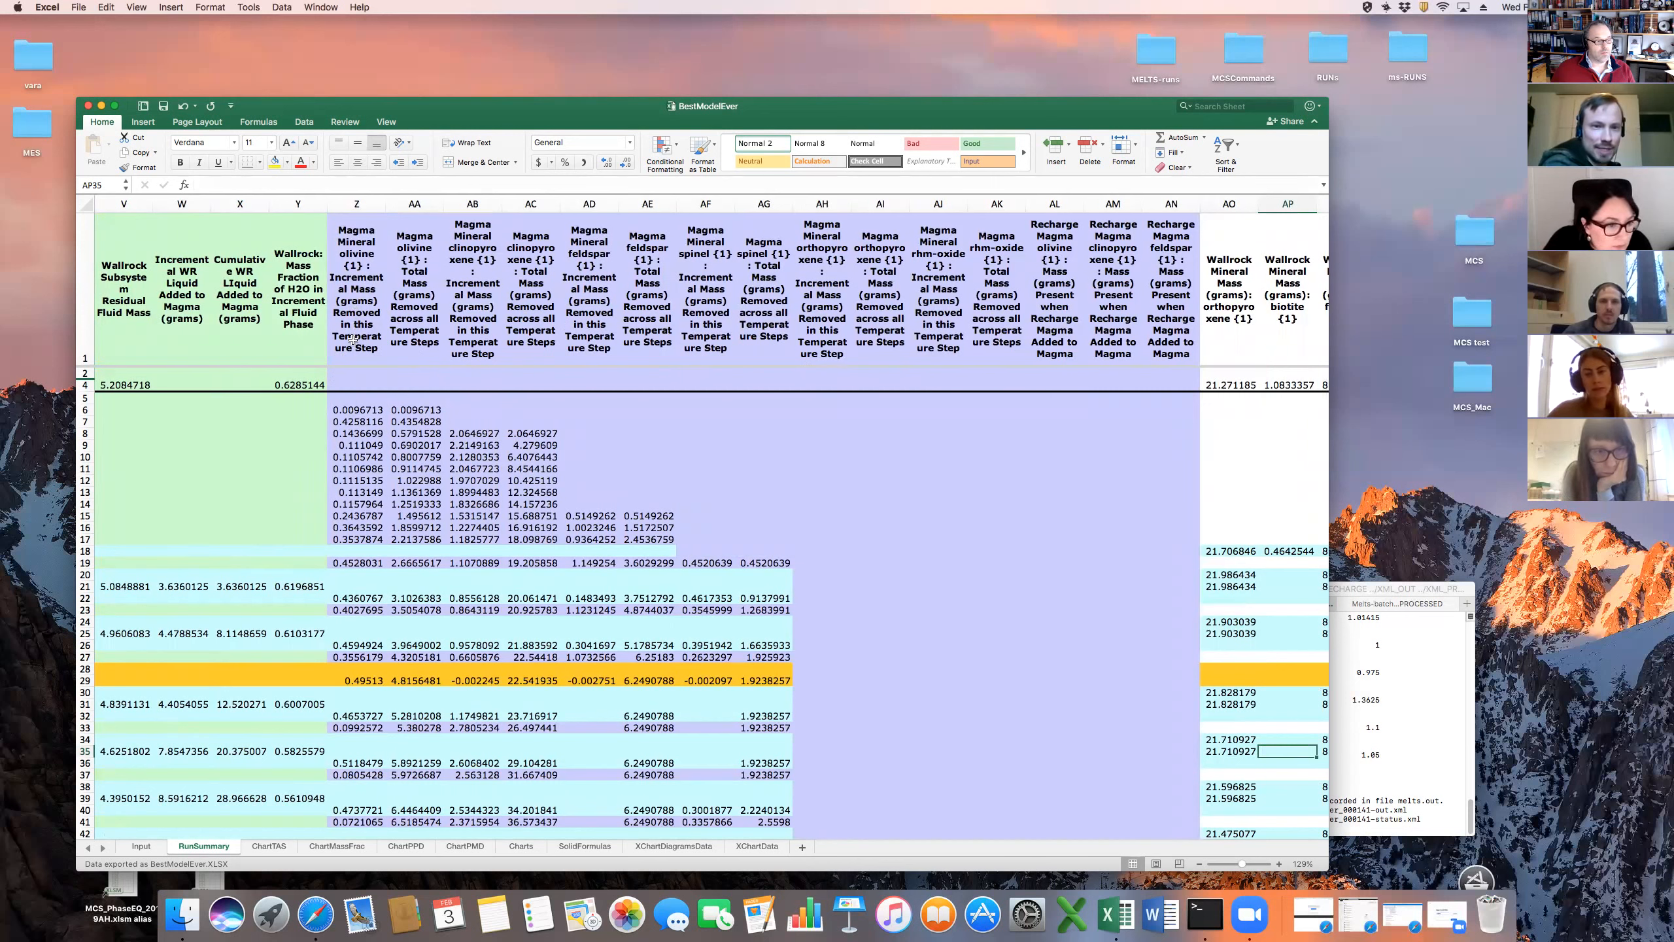
Compare the incremental and total removed masses of magma olivine and clinopyroxene in rows 6 to 9
{"action": "left_click", "coordinate": [369, 408]}
{"action": "left_click", "coordinate": [412, 411]}
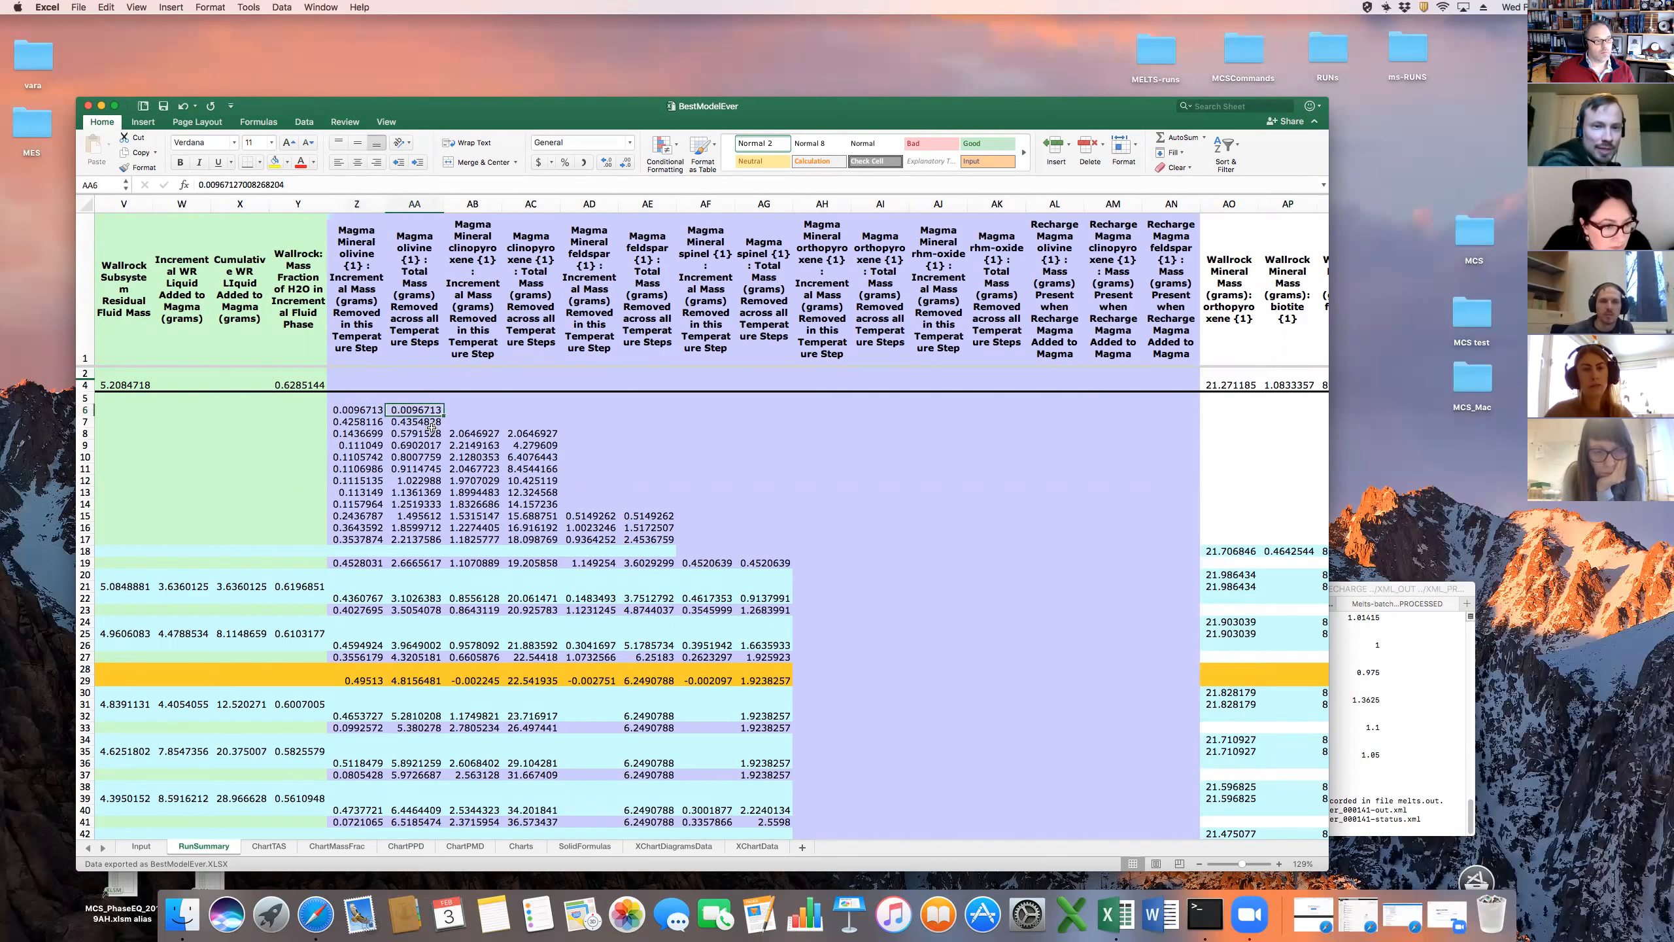
{"action": "left_click", "coordinate": [462, 437]}
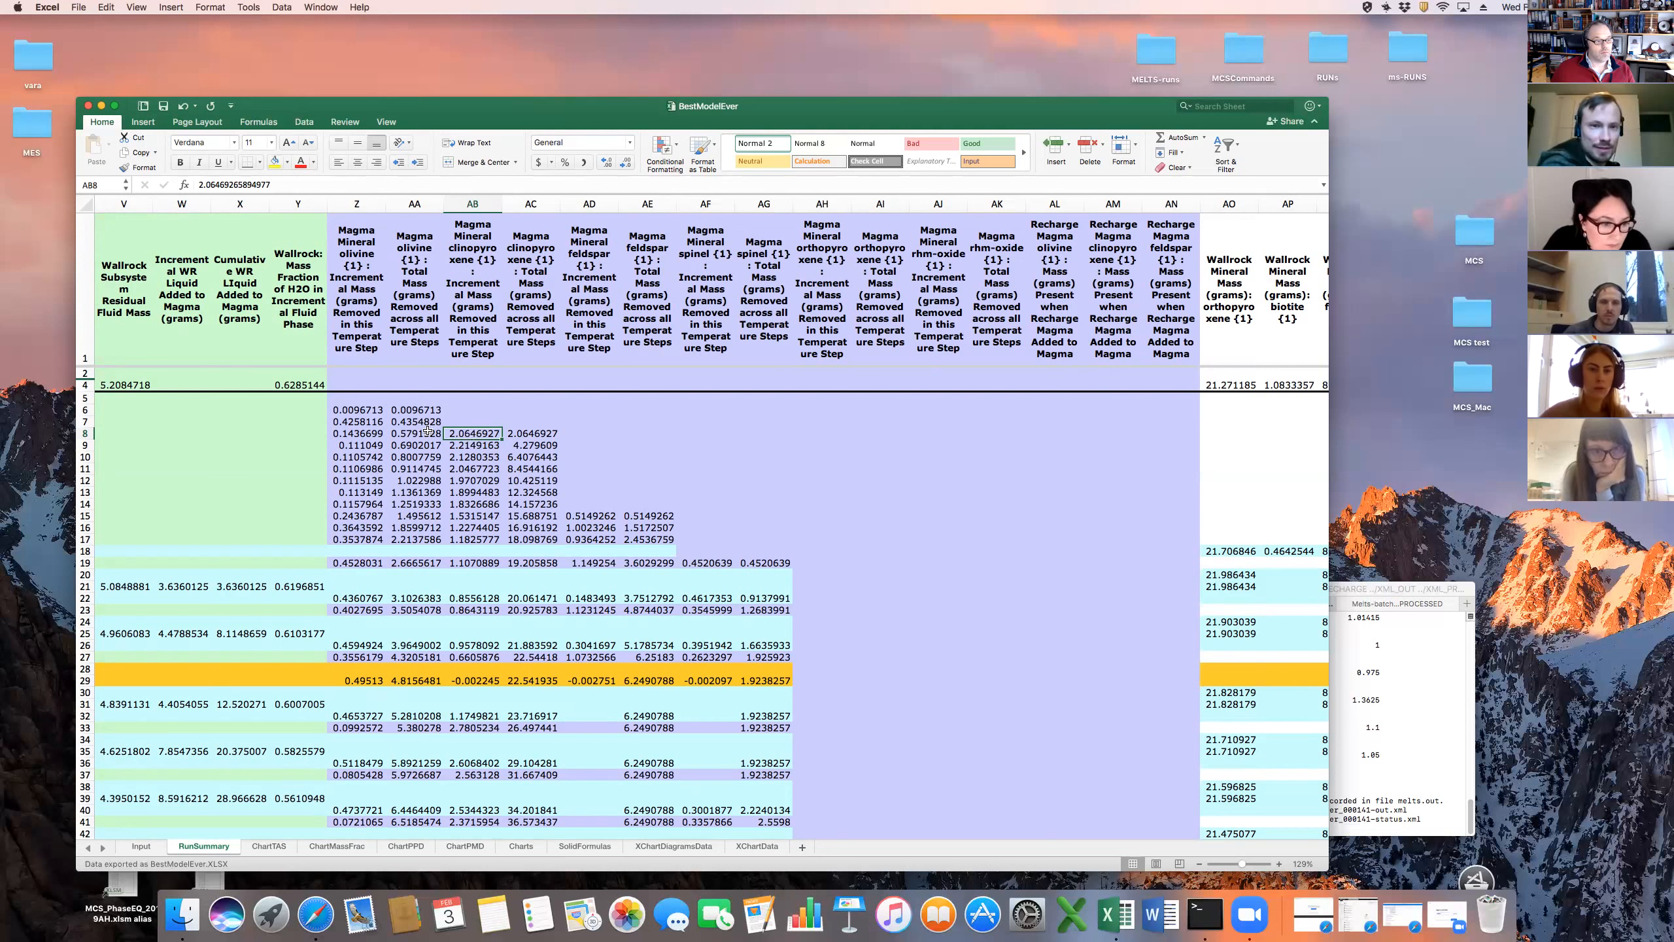
{"action": "left_click", "coordinate": [510, 444]}
Review row 16 of RunSummary from the magma feldspar masses across the recharge and wallrock mineral columns to the magma melt Fe2O3 column
{"action": "left_click", "coordinate": [616, 527]}
{"action": "key", "text": "Right"}
{"action": "key", "text": "Right"}
{"action": "key", "text": "Right"}
{"action": "key", "text": "Right"}
{"action": "key", "text": "Right"}
{"action": "key", "text": "Right"}
{"action": "key", "text": "Right"}
{"action": "key", "text": "Right"}
{"action": "key", "text": "Right"}
{"action": "key", "text": "Right"}
{"action": "key", "text": "Right"}
{"action": "key", "text": "Right"}
{"action": "key", "text": "Right"}
{"action": "key", "text": "Right"}
{"action": "key", "text": "Right"}
{"action": "key", "text": "Right"}
{"action": "key", "text": "Right"}
{"action": "key", "text": "Right"}
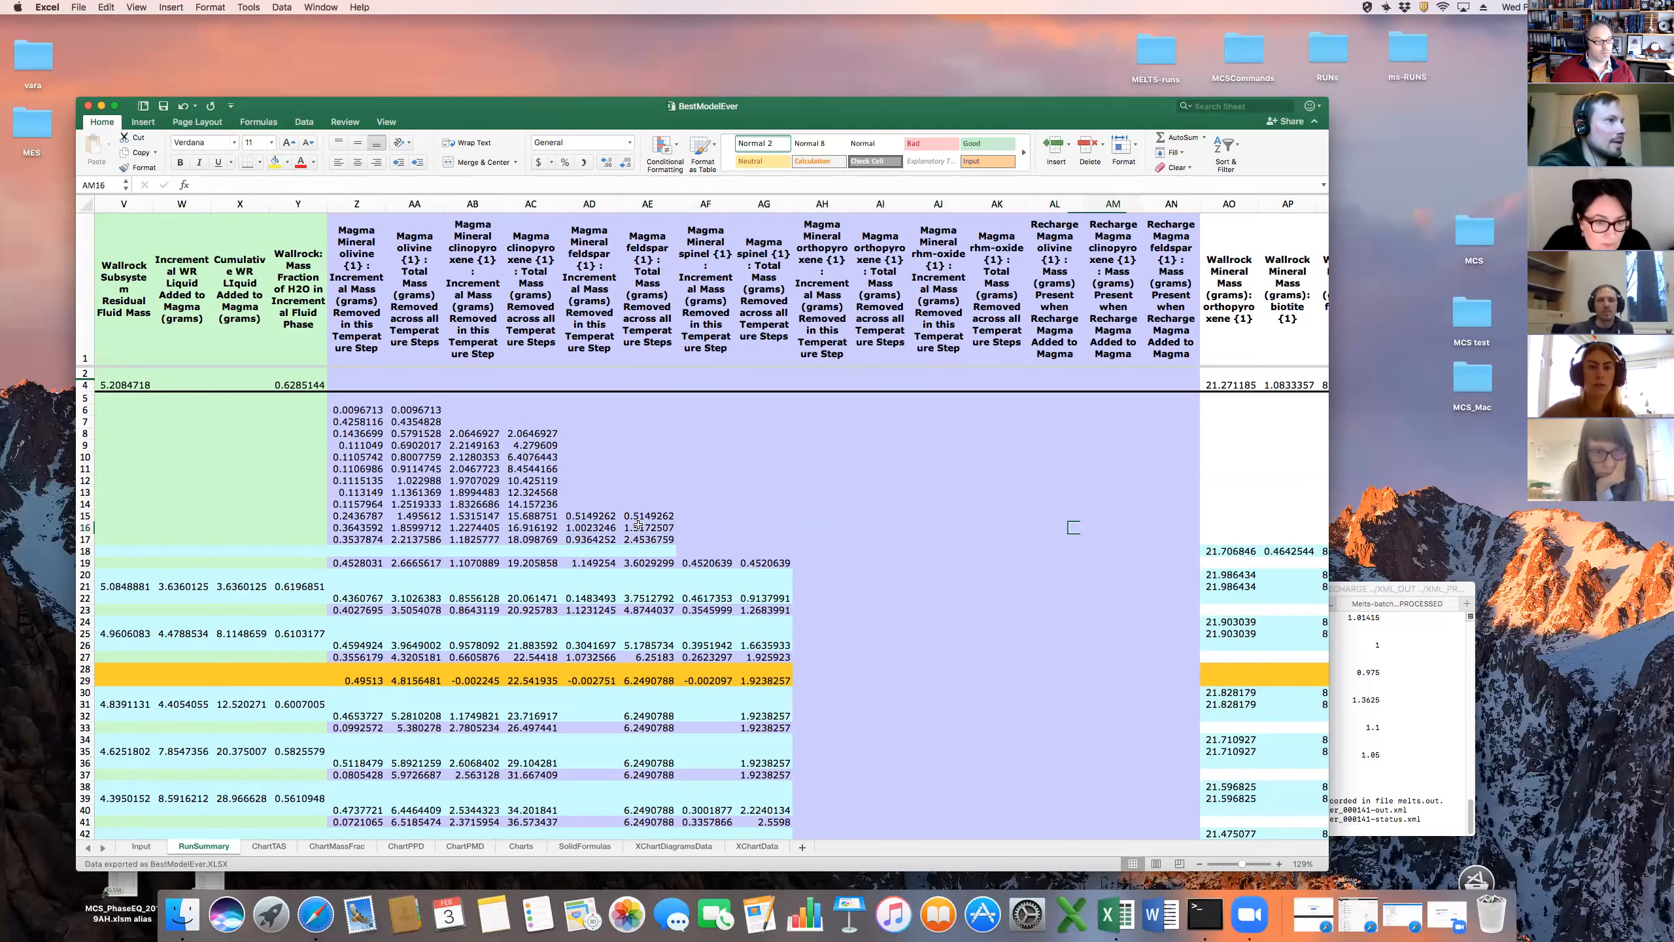
{"action": "key", "text": "Right"}
{"action": "key", "text": "Right"}
{"action": "key", "text": "Right"}
{"action": "key", "text": "Right"}
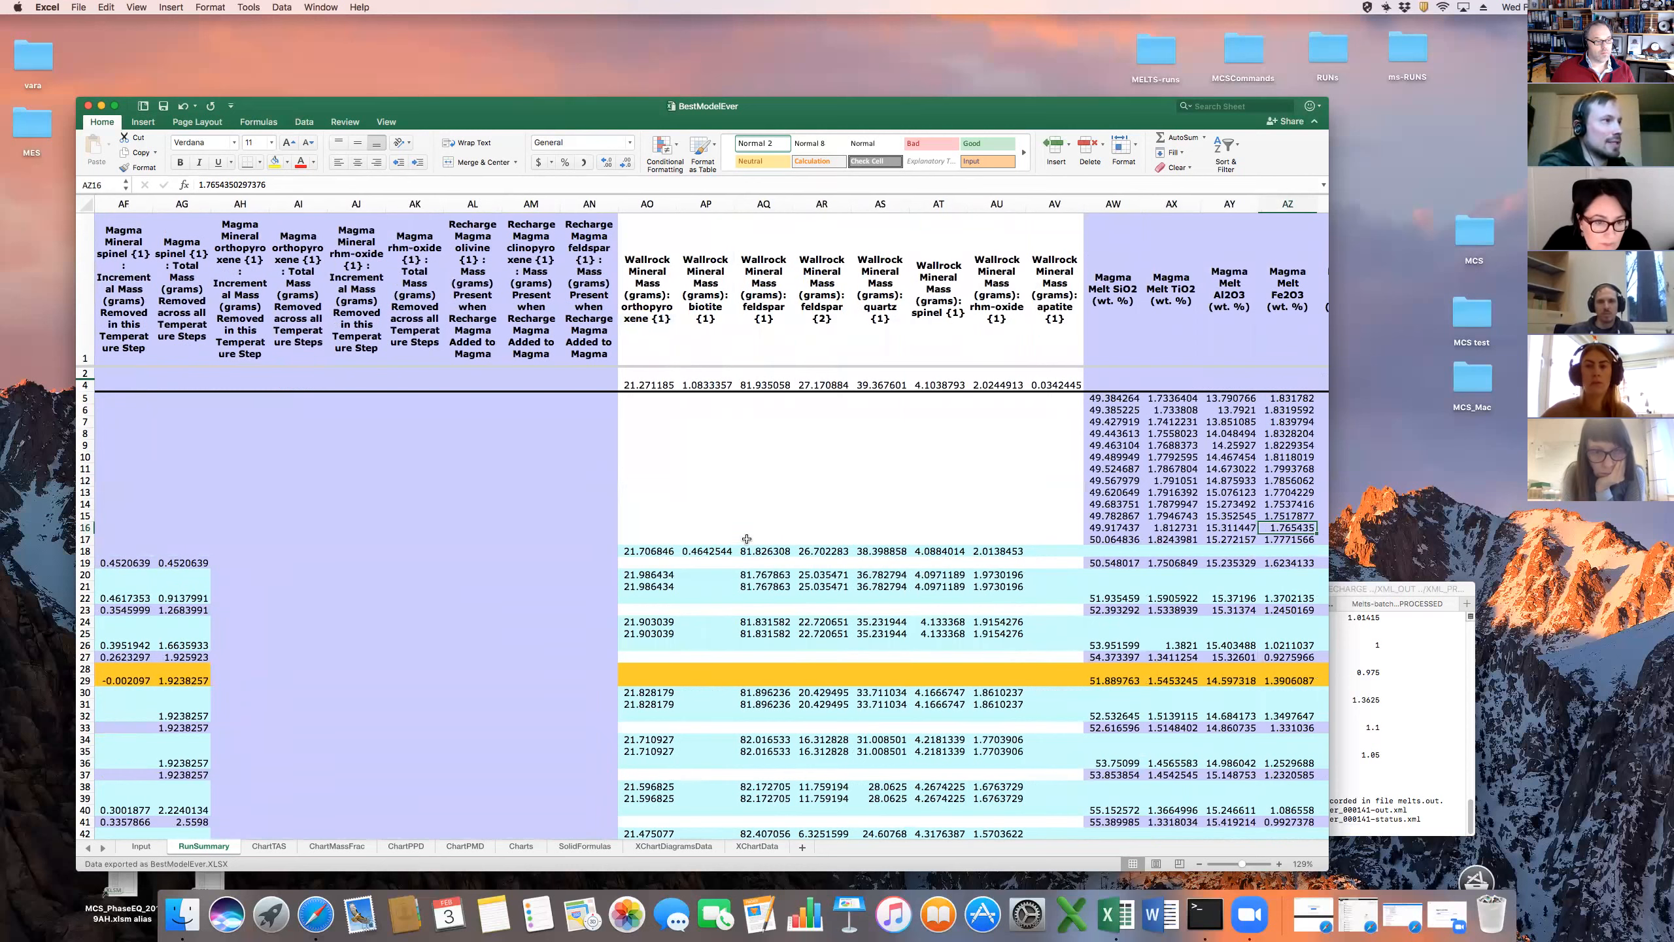
Examine the wallrock mineral masses for biotite in row 18 and for the second feldspar and quartz in row 21
{"action": "left_click", "coordinate": [722, 501]}
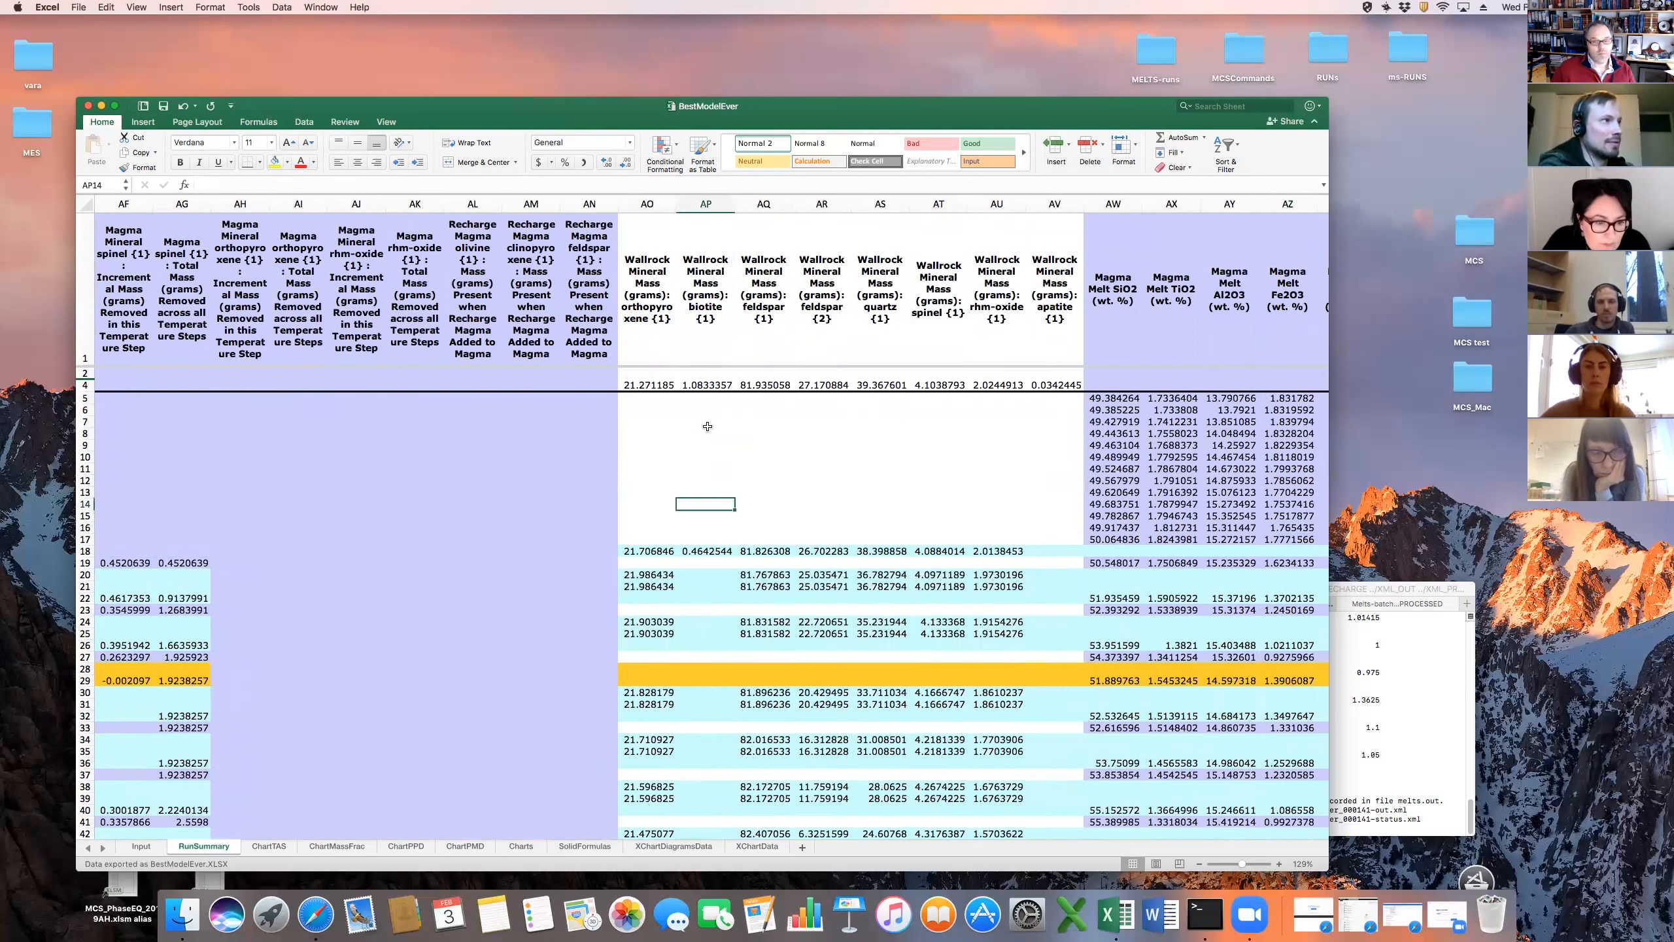
{"action": "left_click", "coordinate": [698, 298]}
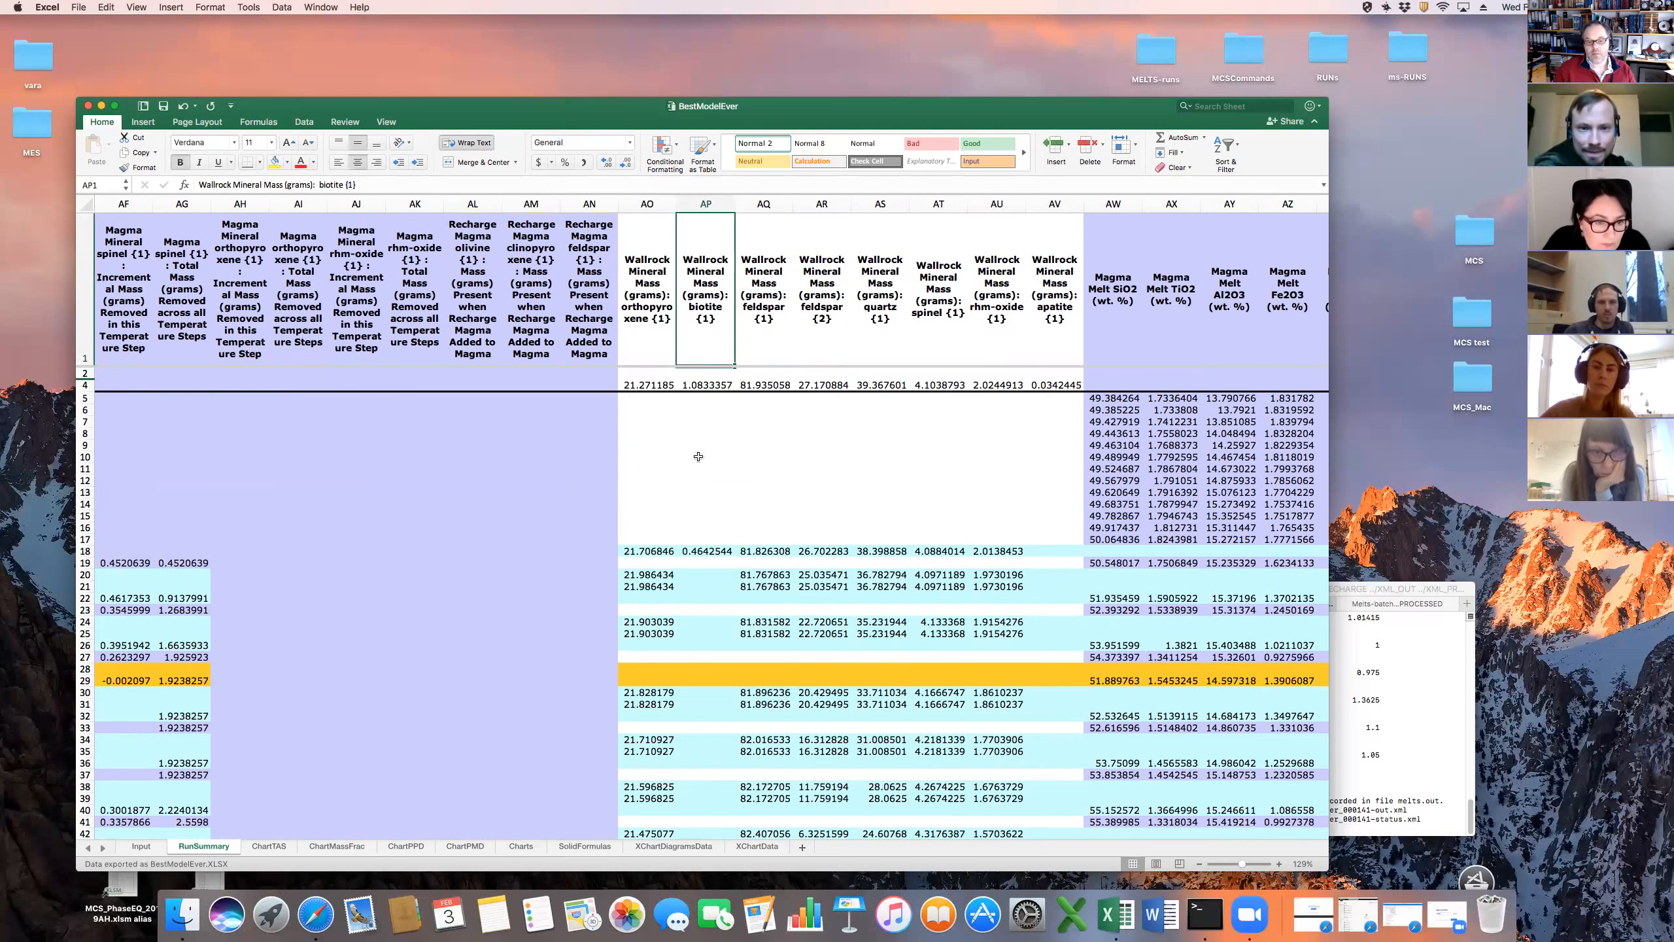
{"action": "left_click", "coordinate": [695, 550]}
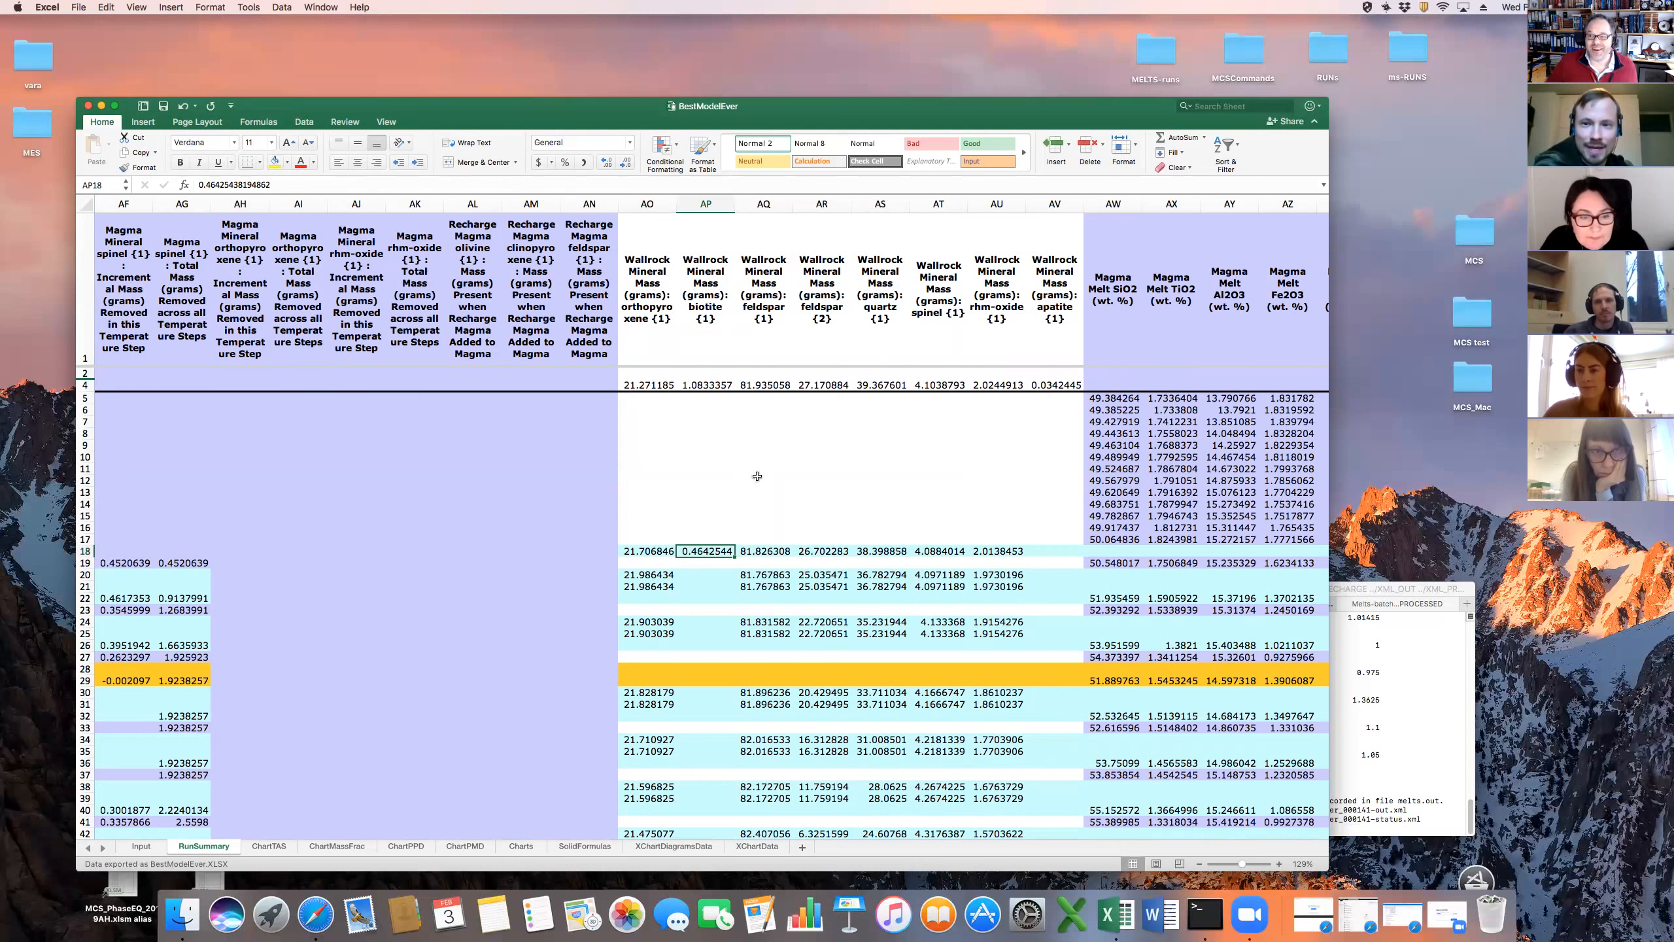
{"action": "left_click", "coordinate": [806, 583]}
{"action": "left_click", "coordinate": [865, 586]}
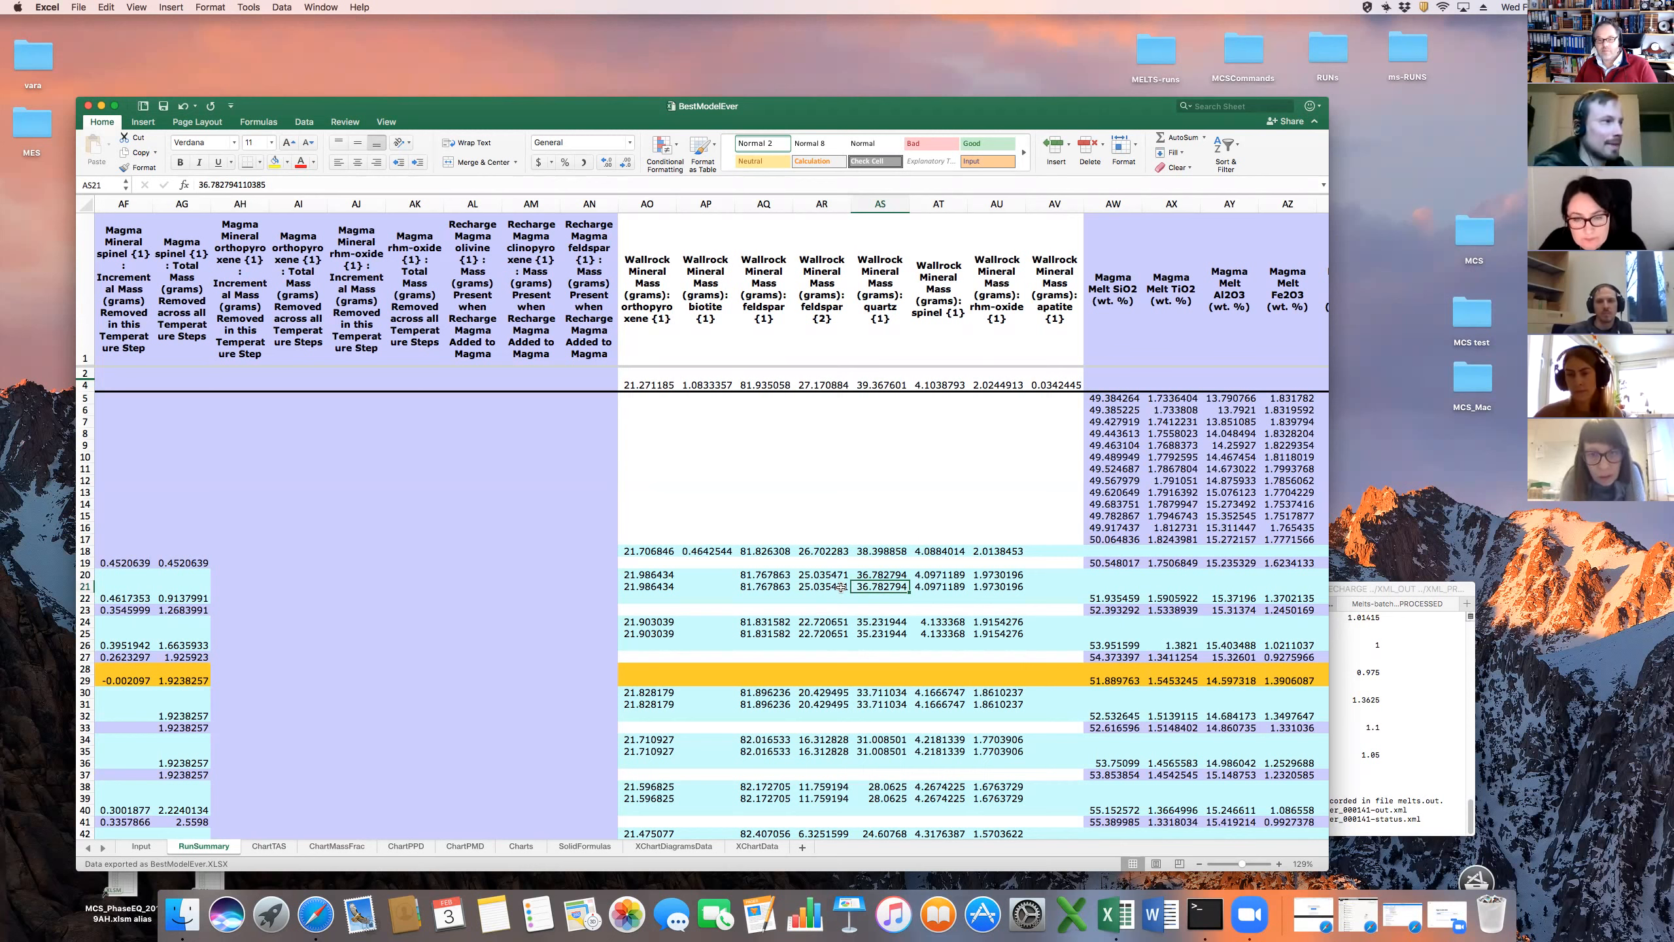
Review the magma melt composition columns from SiO2 to CO2, highlighting the SiO2 to K2O values in rows 5 to 14
{"action": "key", "text": "Right"}
{"action": "key", "text": "Right"}
{"action": "key", "text": "Right"}
{"action": "key", "text": "Right"}
{"action": "key", "text": "Right"}
{"action": "key", "text": "Right"}
{"action": "key", "text": "Right"}
{"action": "key", "text": "Right"}
{"action": "key", "text": "Right"}
{"action": "key", "text": "Right"}
{"action": "key", "text": "Right"}
{"action": "key", "text": "Right"}
{"action": "key", "text": "Right"}
{"action": "key", "text": "Right"}
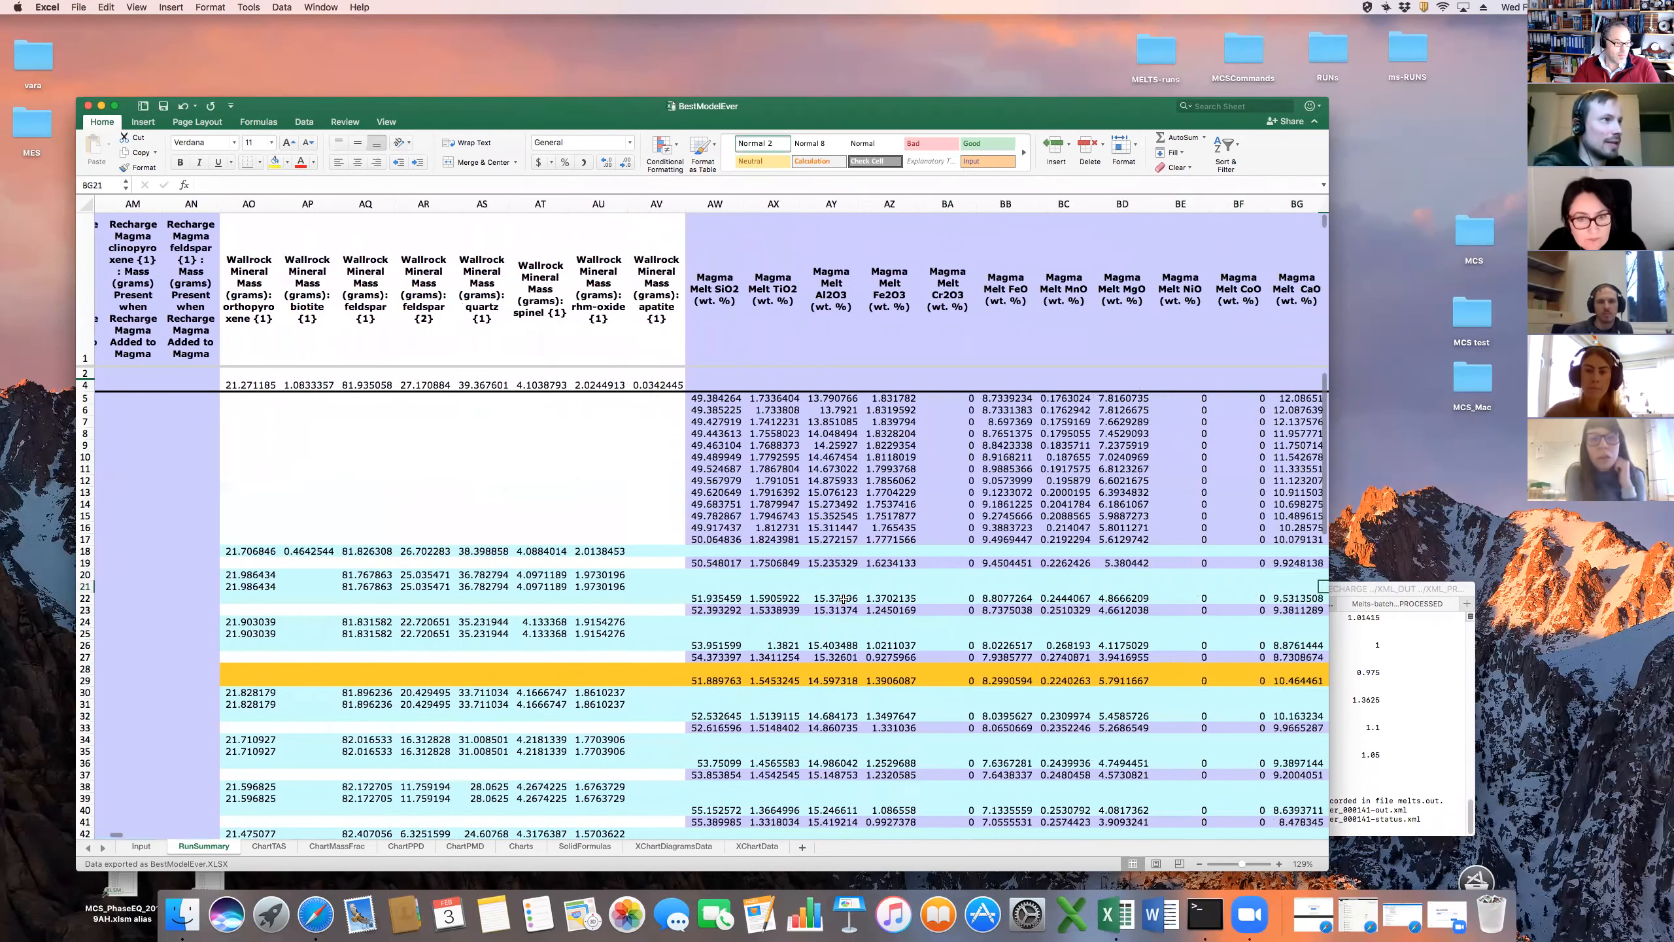
{"action": "key", "text": "Right"}
{"action": "key", "text": "Right"}
{"action": "key", "text": "Right"}
{"action": "key", "text": "Right"}
{"action": "key", "text": "Right"}
{"action": "key", "text": "Right"}
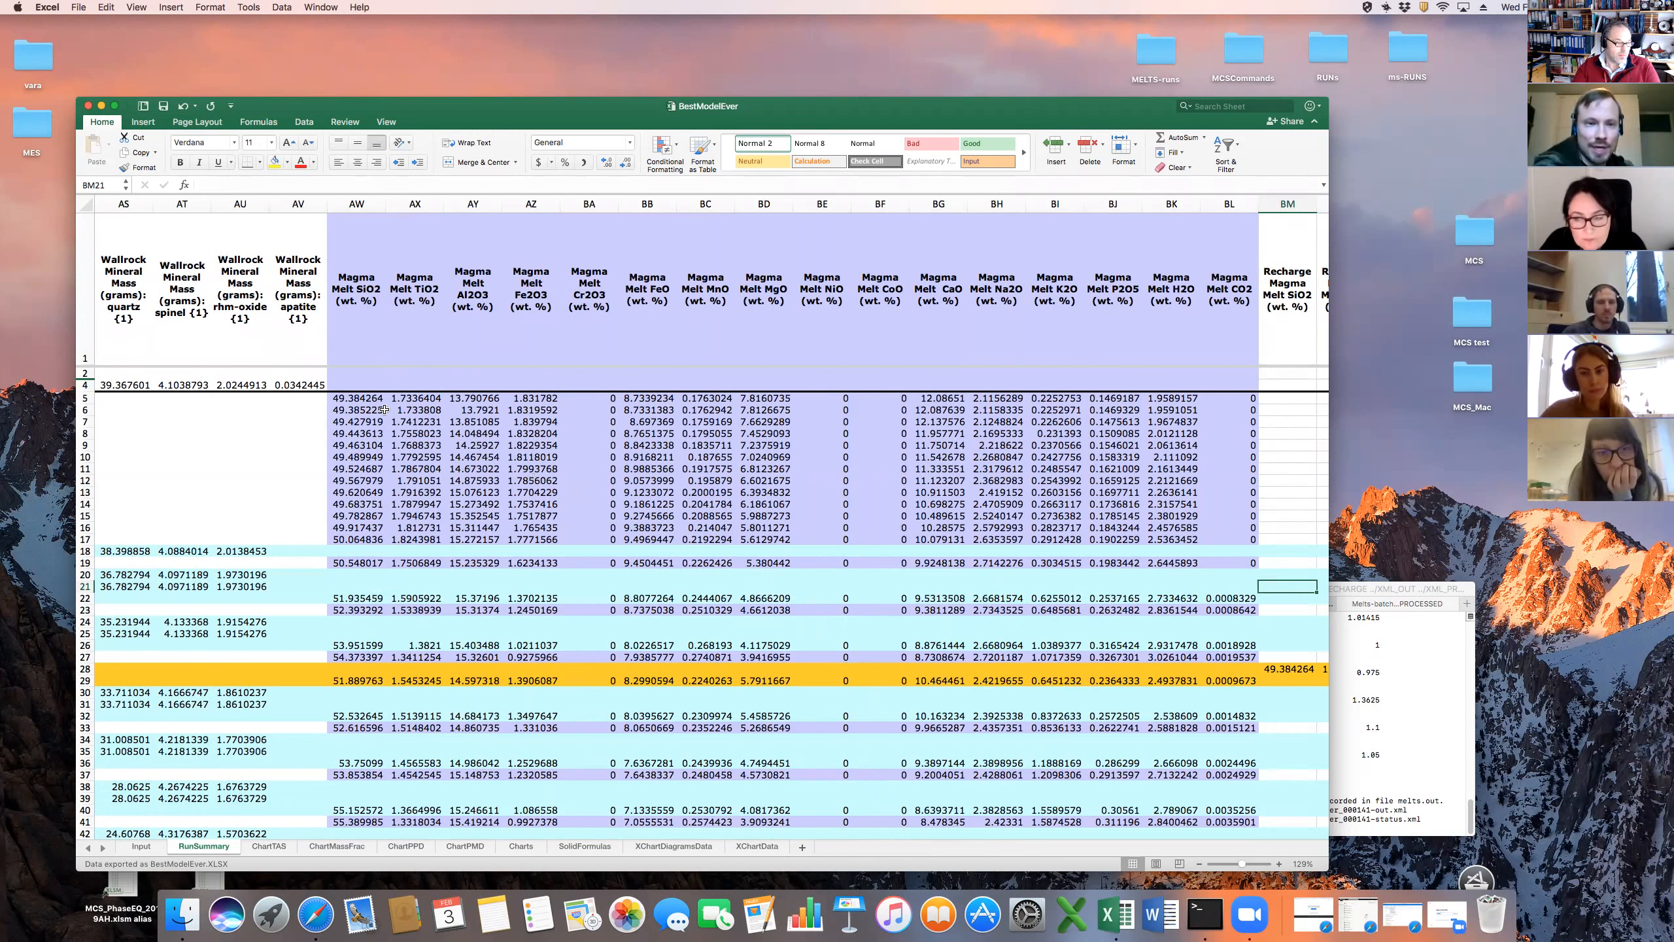
{"action": "left_click_drag", "start_coordinate": [356, 398], "coordinate": [1025, 503]}
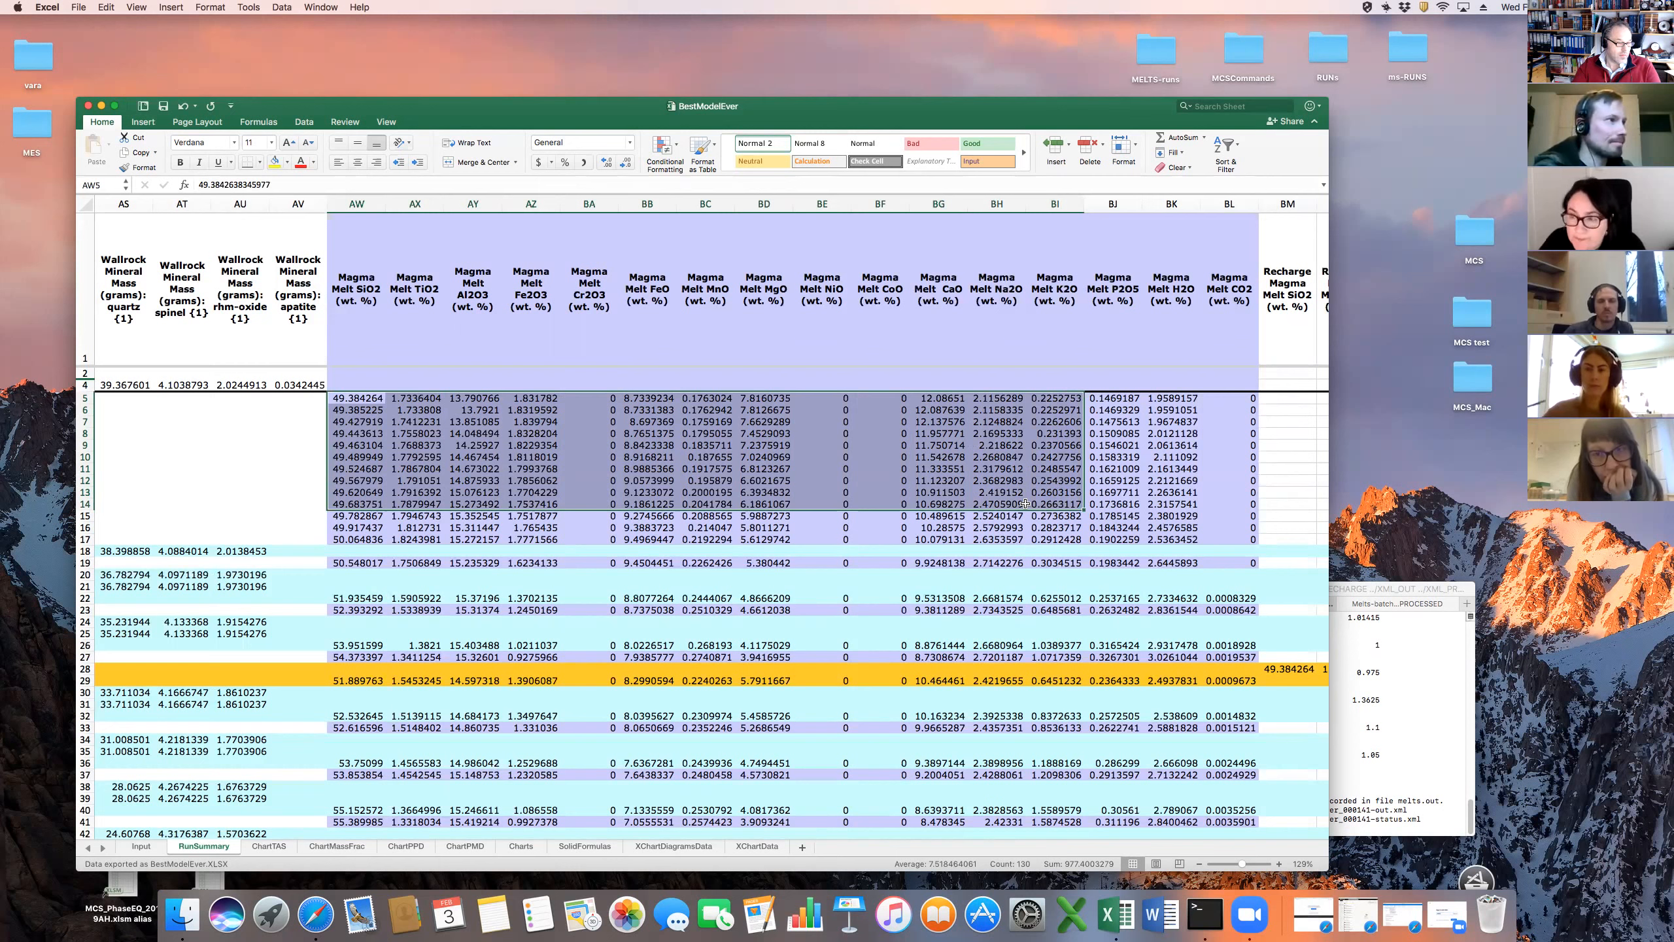
{"action": "left_click", "coordinate": [1096, 506]}
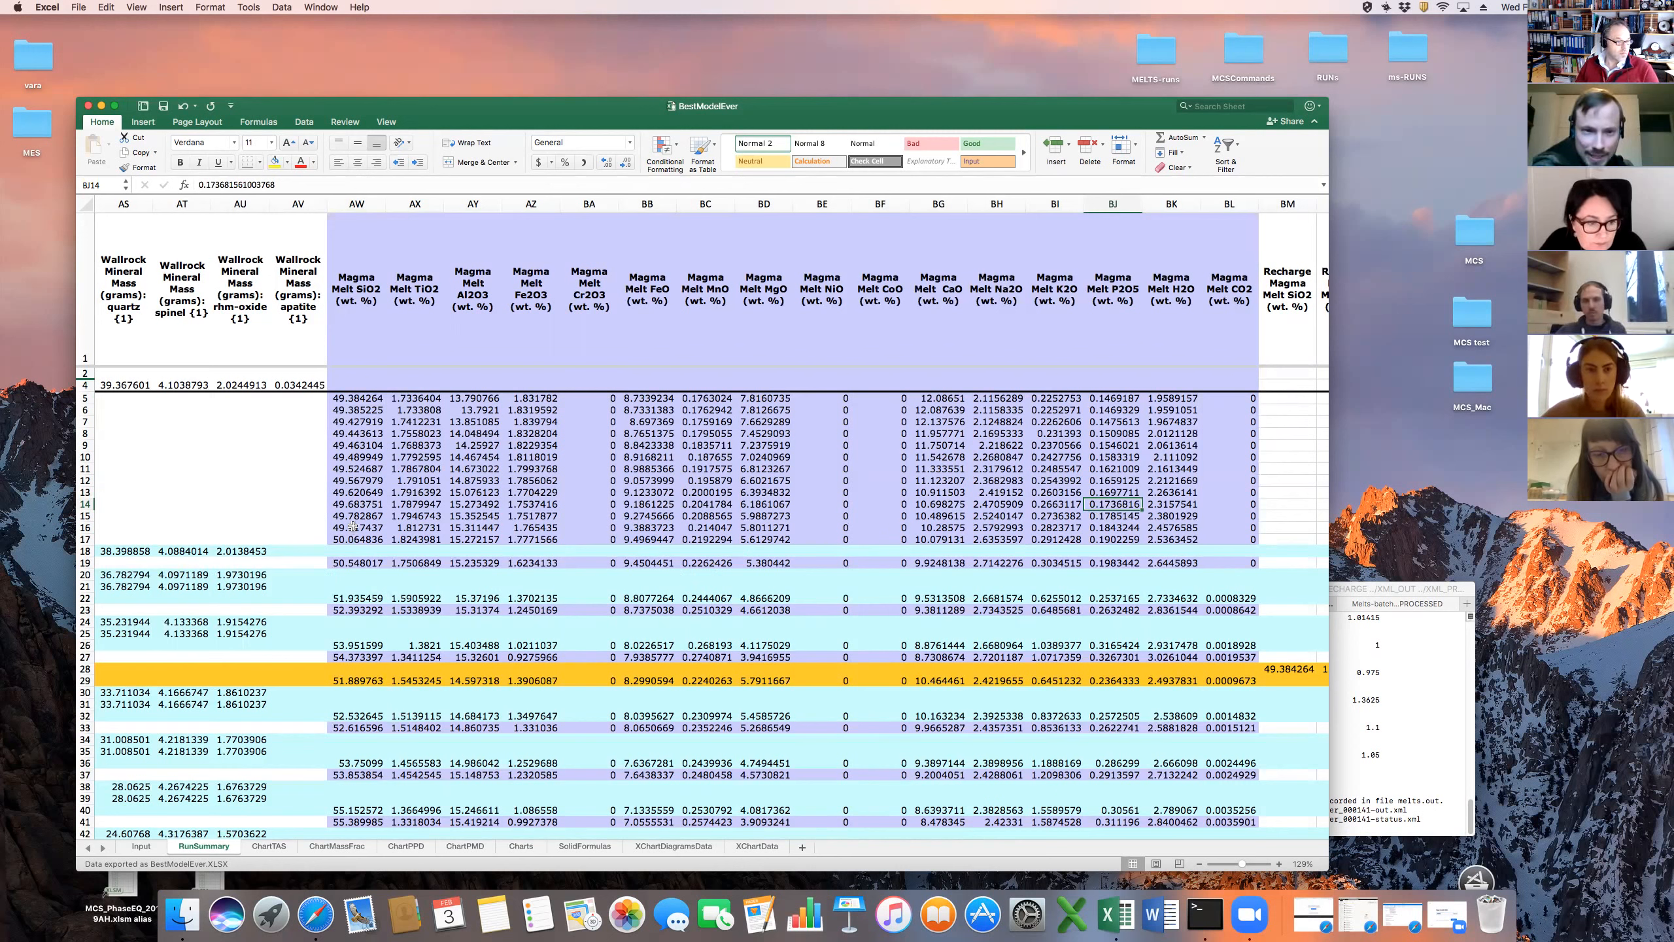
Follow the magma melt SiO2 column down from row 10 to the recharge event in row 29
{"action": "left_click", "coordinate": [370, 457]}
{"action": "left_click", "coordinate": [373, 468]}
{"action": "left_click", "coordinate": [374, 479]}
{"action": "key", "text": "Down"}
{"action": "key", "text": "Down"}
{"action": "key", "text": "Down"}
{"action": "key", "text": "Down"}
{"action": "key", "text": "Down"}
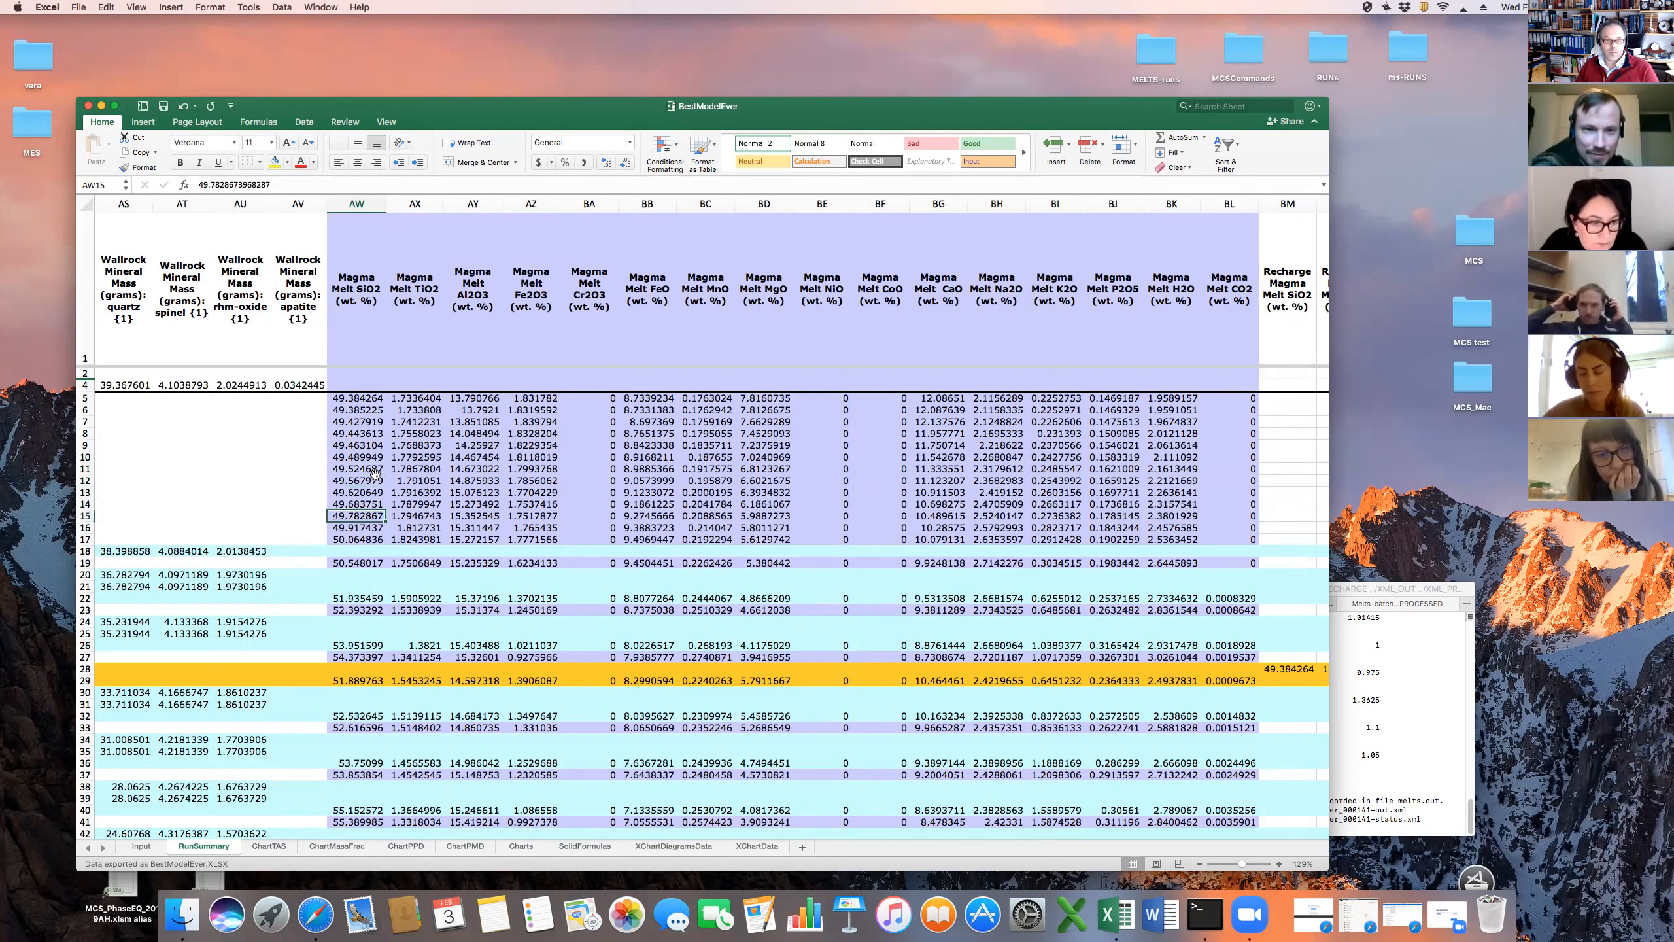
{"action": "key", "text": "Down"}
{"action": "key", "text": "Down"}
{"action": "key", "text": "Down"}
{"action": "key", "text": "Down"}
{"action": "key", "text": "Down"}
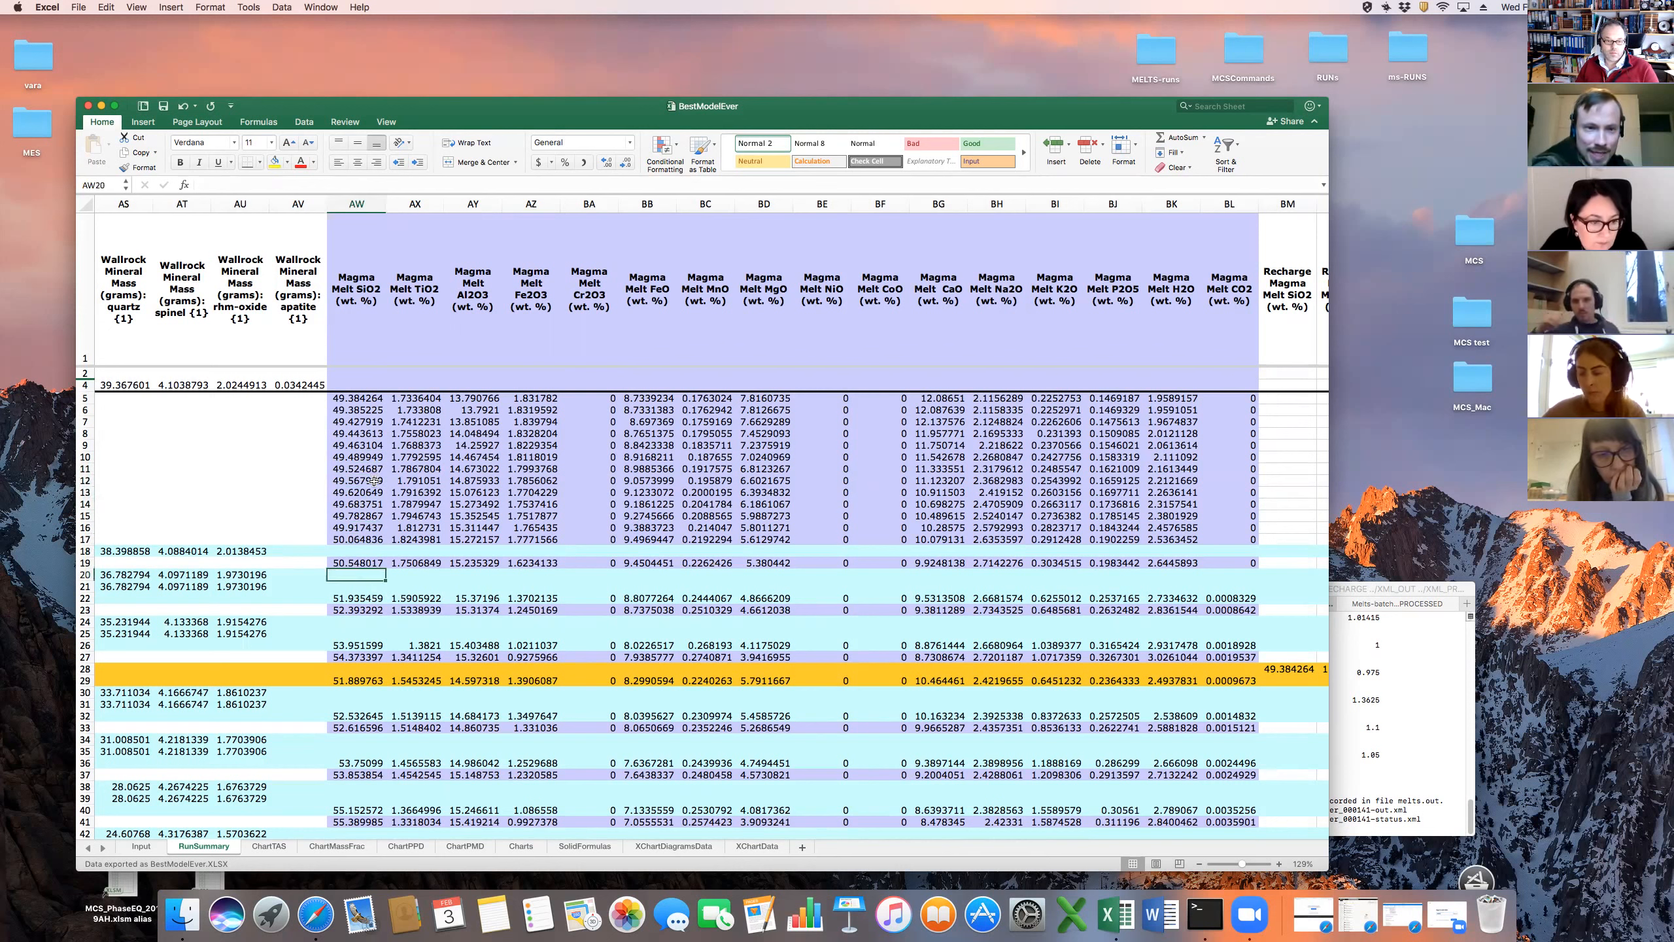
{"action": "key", "text": "Down"}
{"action": "key", "text": "Down"}
{"action": "key", "text": "Down"}
{"action": "key", "text": "Down"}
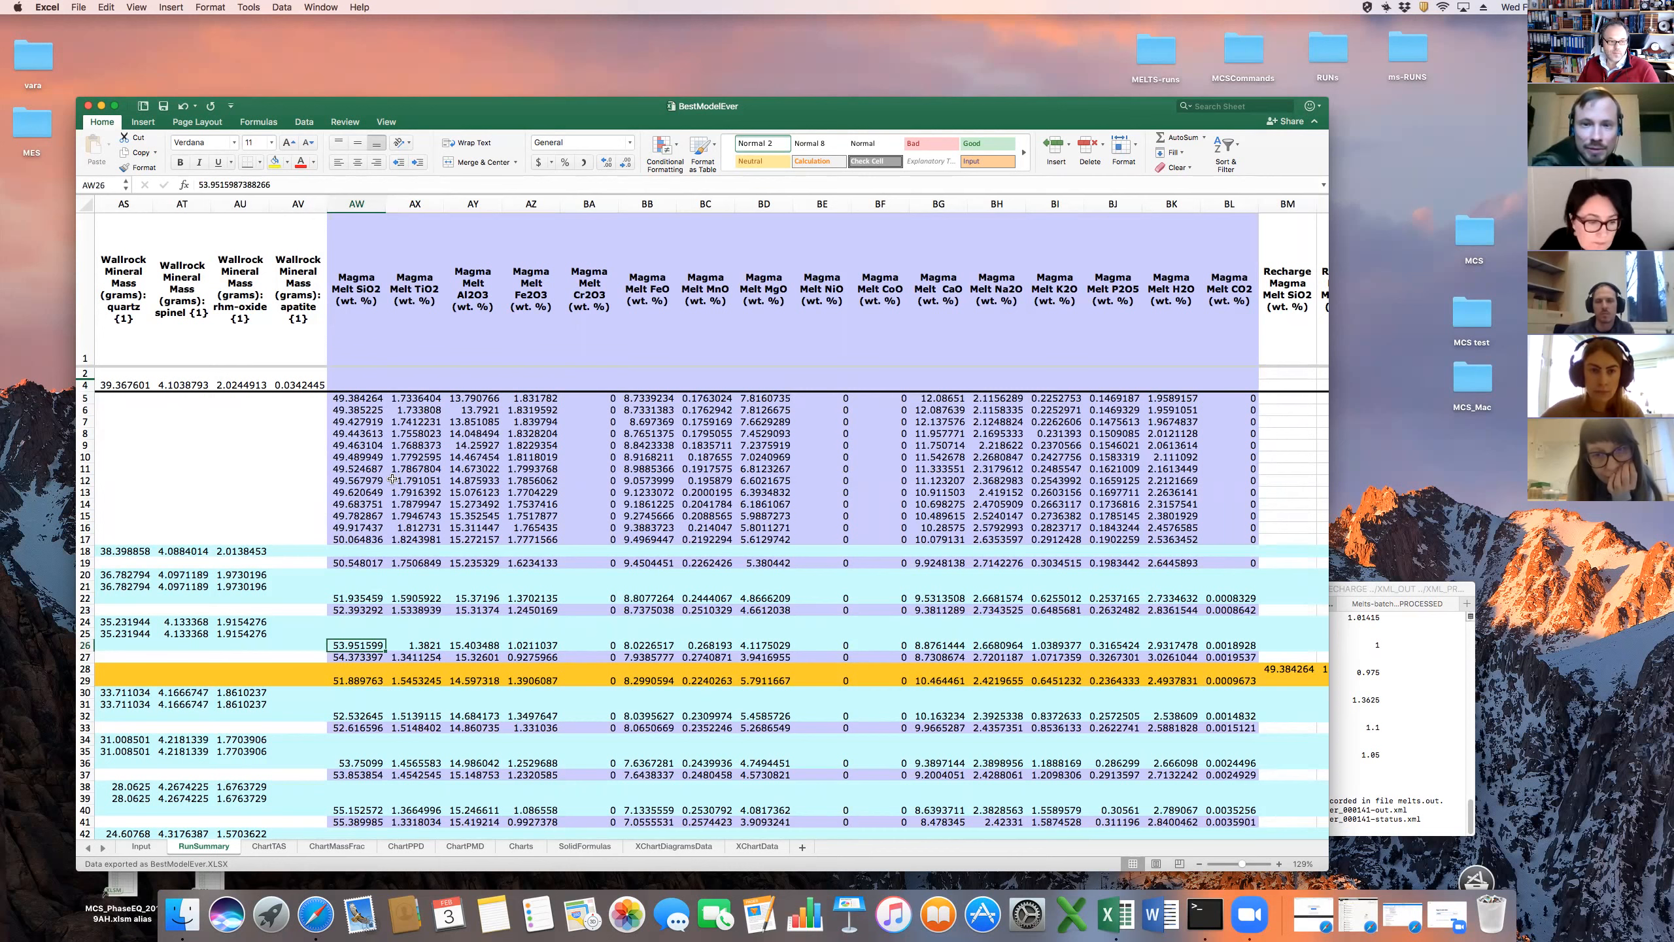
{"action": "key", "text": "Down"}
{"action": "key", "text": "Down"}
{"action": "key", "text": "Down"}
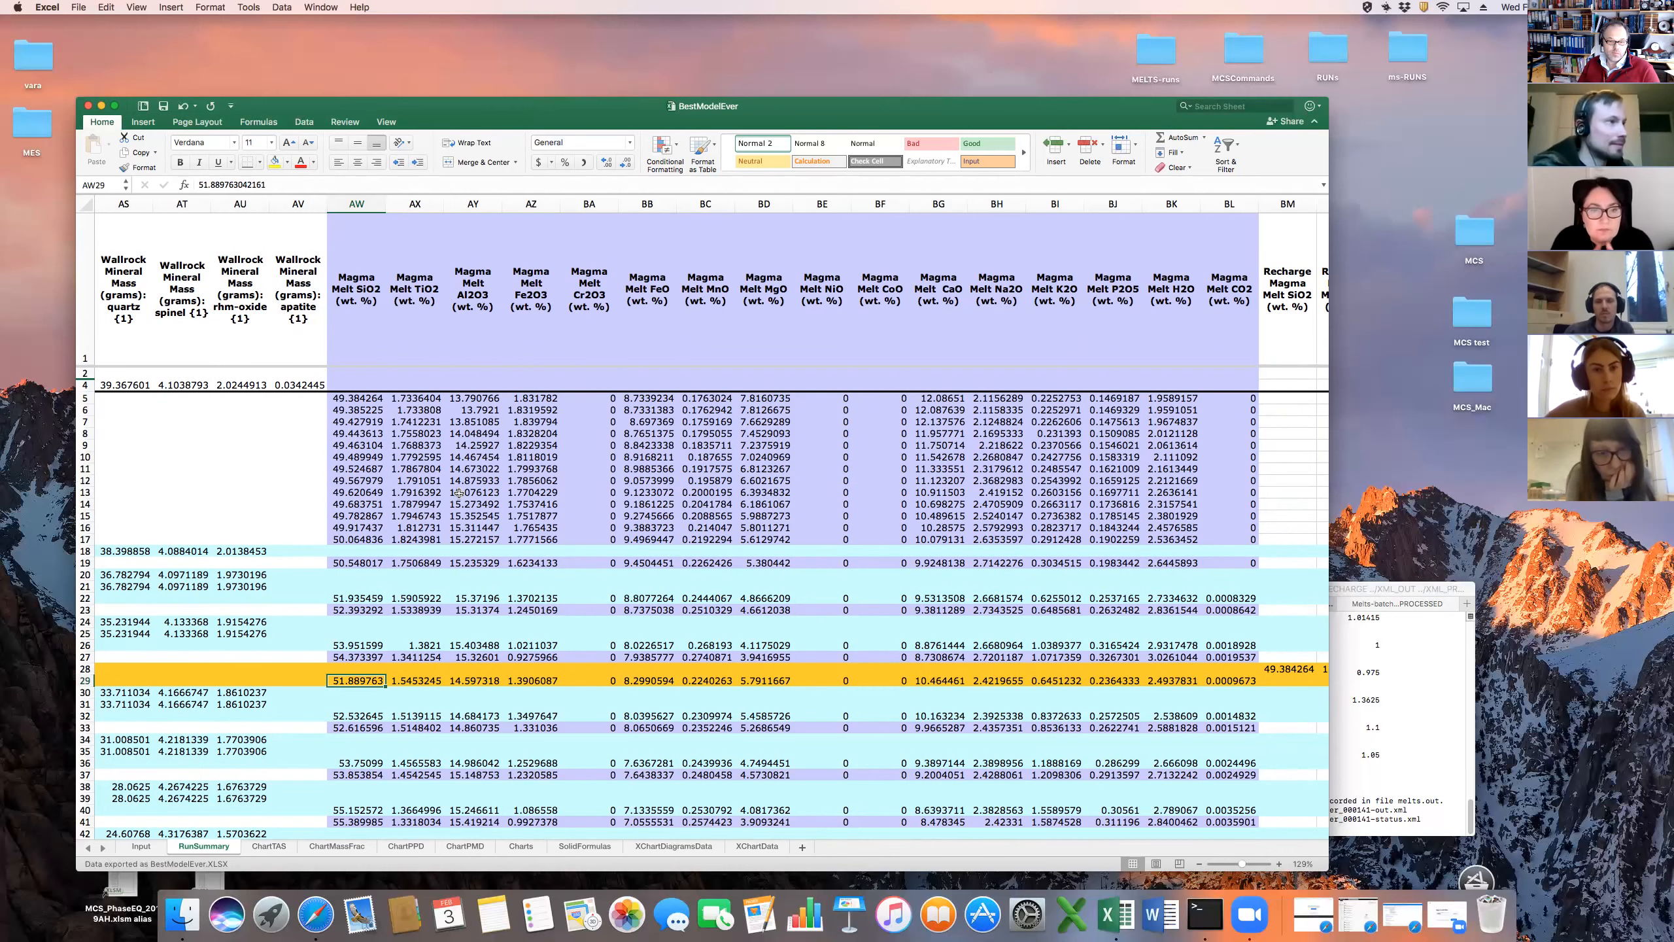
Review row 29 across the magma melt and recharge magma melt compositions to the end of the wallrock melt columns
{"action": "key", "text": "Right"}
{"action": "key", "text": "Right"}
{"action": "key", "text": "Right"}
{"action": "key", "text": "Right"}
{"action": "key", "text": "Right"}
{"action": "key", "text": "Right"}
{"action": "key", "text": "Right"}
{"action": "key", "text": "Right"}
{"action": "key", "text": "Right"}
{"action": "key", "text": "Right"}
{"action": "key", "text": "Right"}
{"action": "key", "text": "Right"}
{"action": "key", "text": "Right"}
{"action": "key", "text": "Right"}
{"action": "key", "text": "Right"}
{"action": "key", "text": "Right"}
{"action": "key", "text": "Right"}
{"action": "key", "text": "Right"}
{"action": "key", "text": "Right"}
{"action": "key", "text": "Right"}
{"action": "key", "text": "Right"}
{"action": "key", "text": "Right"}
{"action": "key", "text": "Right"}
{"action": "key", "text": "Right"}
{"action": "key", "text": "Right"}
{"action": "key", "text": "Right"}
{"action": "key", "text": "Right"}
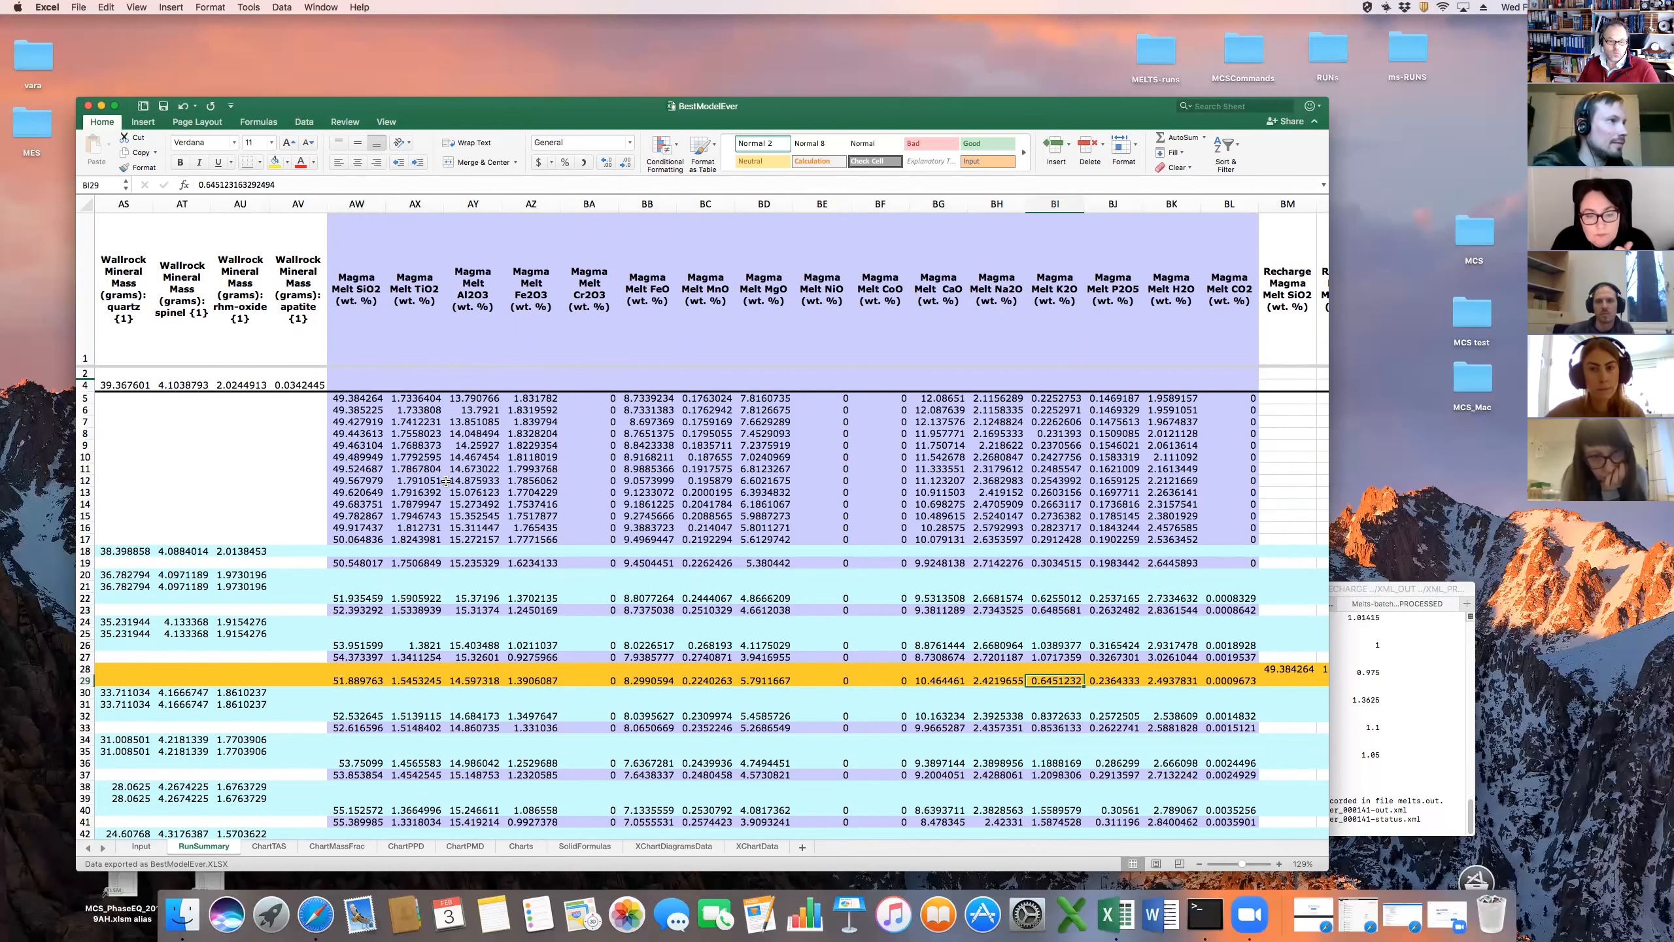
{"action": "key", "text": "Right"}
{"action": "key", "text": "Right"}
{"action": "key", "text": "Right"}
{"action": "key", "text": "Right"}
{"action": "key", "text": "Right"}
{"action": "key", "text": "Right"}
{"action": "key", "text": "Right"}
{"action": "key", "text": "Right"}
{"action": "key", "text": "Right"}
{"action": "key", "text": "Right"}
{"action": "key", "text": "Right"}
{"action": "key", "text": "Right"}
{"action": "key", "text": "Right"}
{"action": "key", "text": "Right"}
{"action": "key", "text": "Right"}
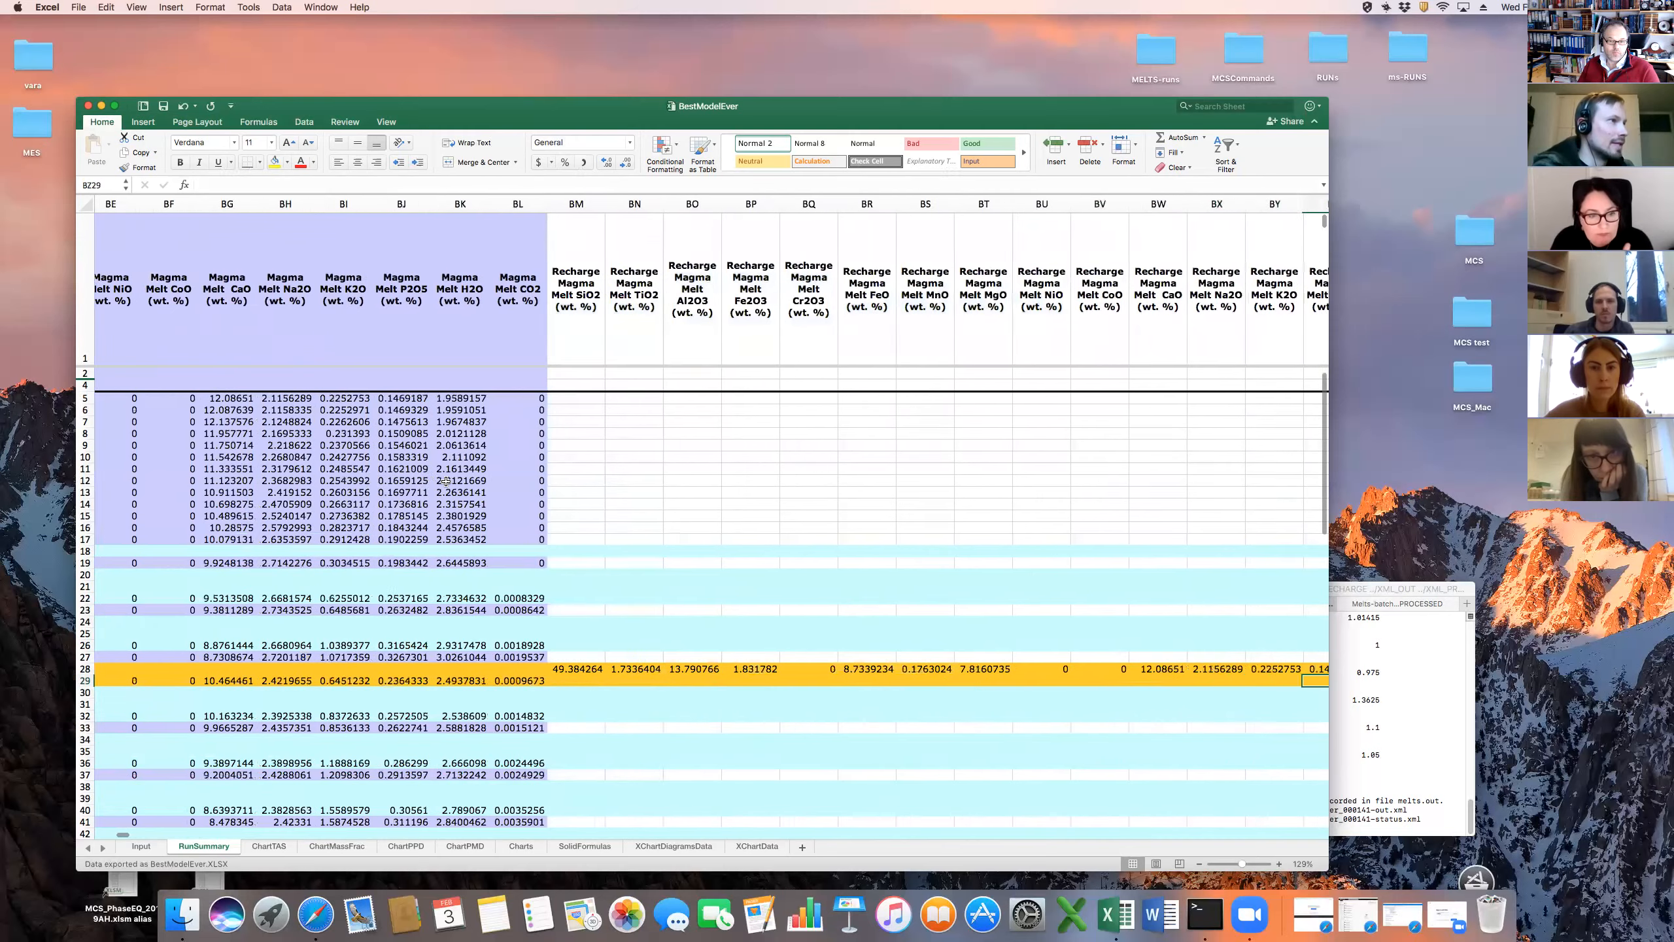
{"action": "key", "text": "Right"}
{"action": "key", "text": "Right"}
{"action": "key", "text": "Right"}
{"action": "key", "text": "Right"}
{"action": "key", "text": "Right"}
{"action": "key", "text": "Right"}
{"action": "key", "text": "Right"}
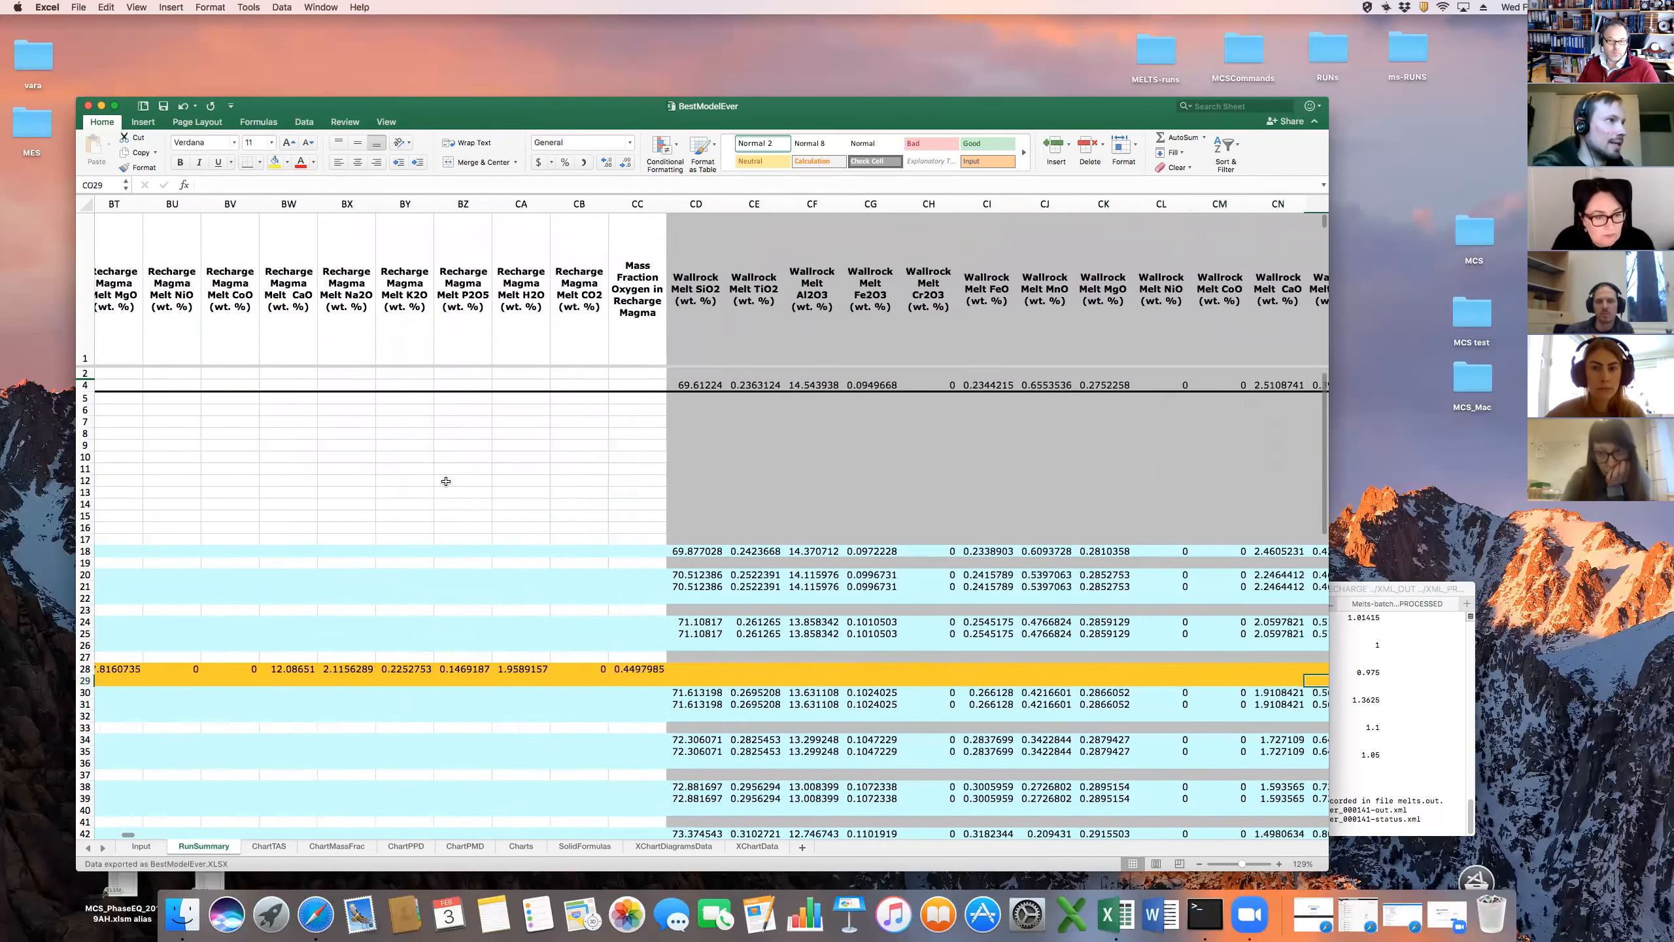
{"action": "key", "text": "Right"}
{"action": "key", "text": "Right"}
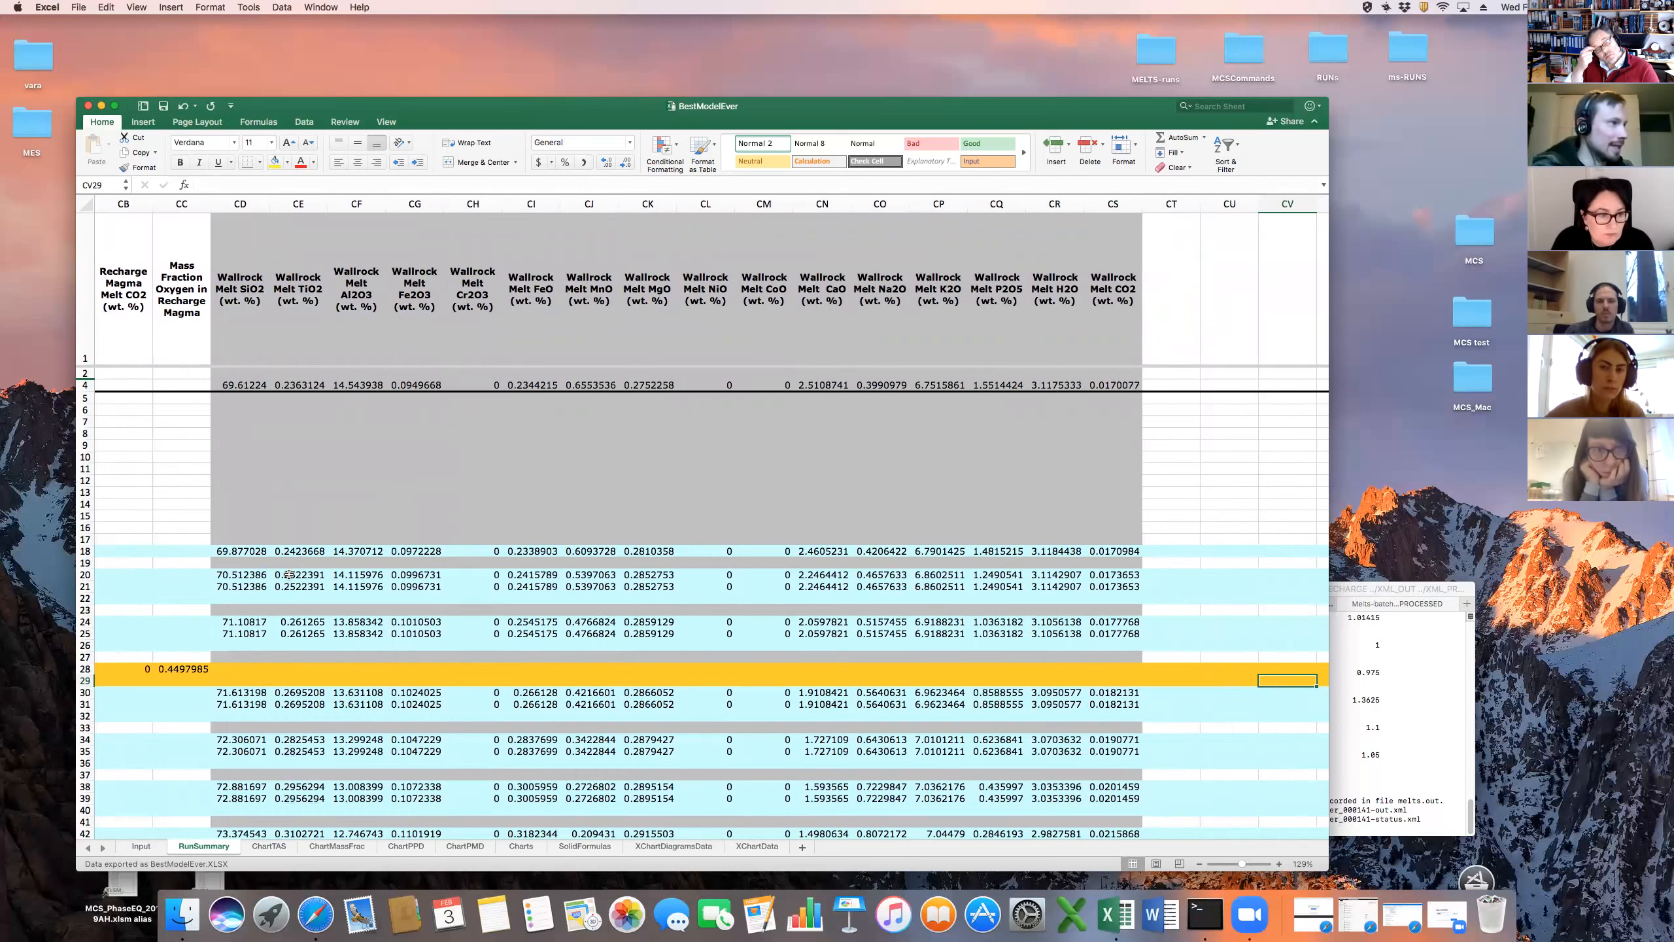
Examine the Input sheet's recharge event settings, the magma and wallrock compositions and the system variables
{"action": "left_click", "coordinate": [137, 847]}
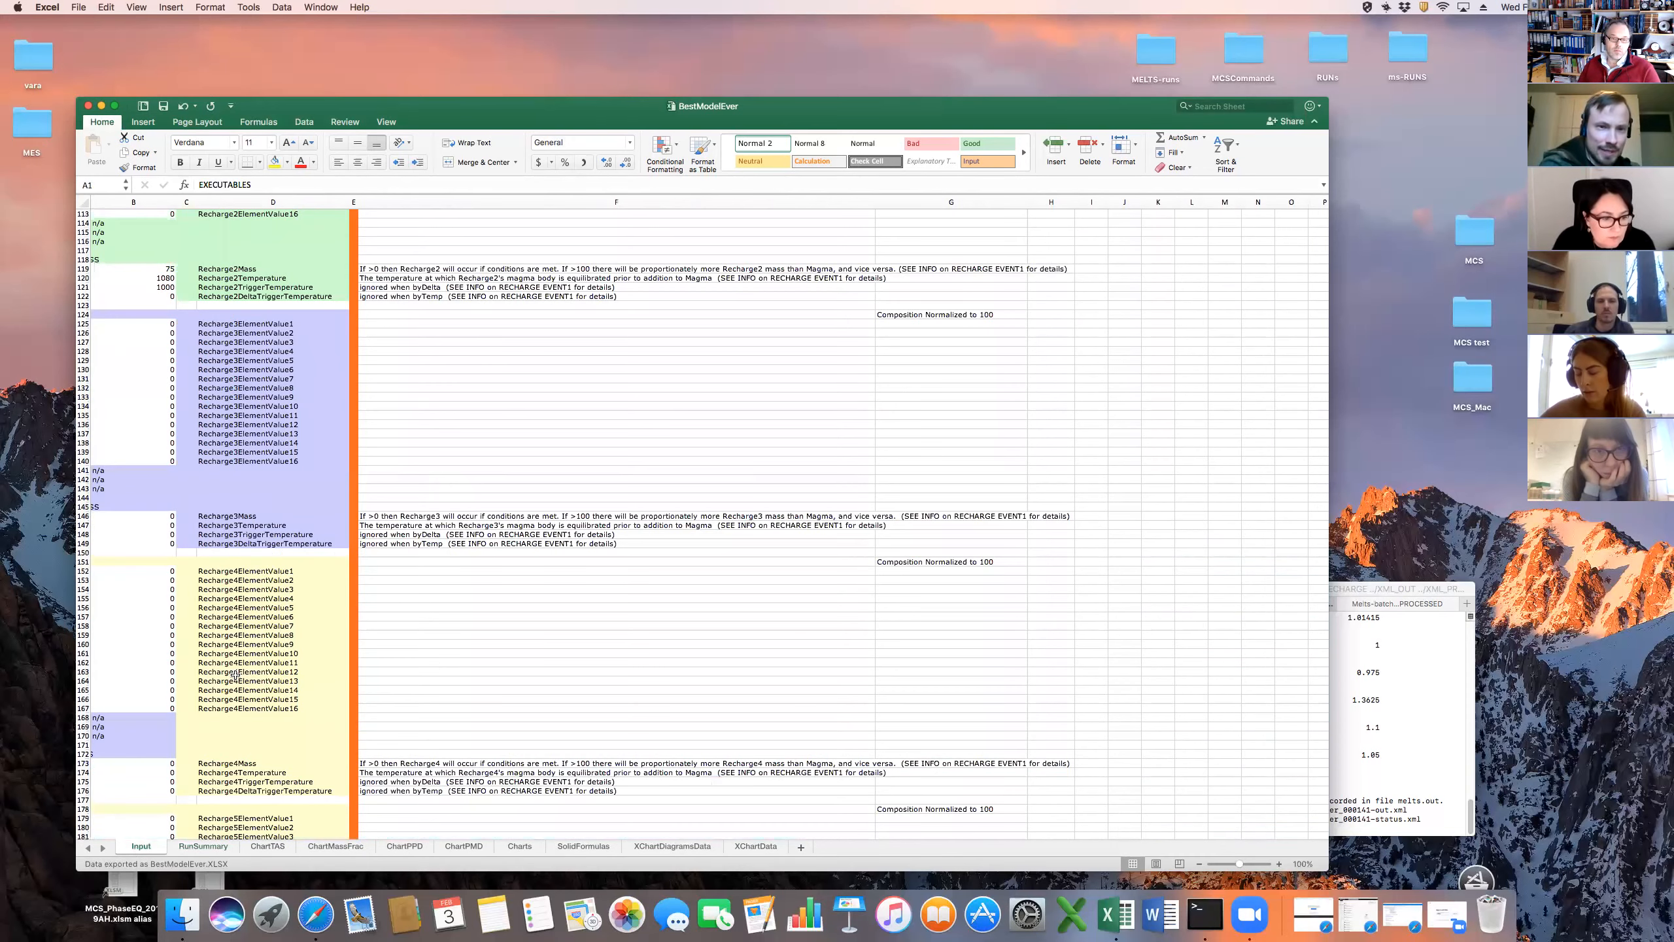
{"action": "left_click", "coordinate": [253, 652]}
{"action": "scroll", "coordinate": [253, 652], "scroll_direction": "left", "scroll_amount": 3}
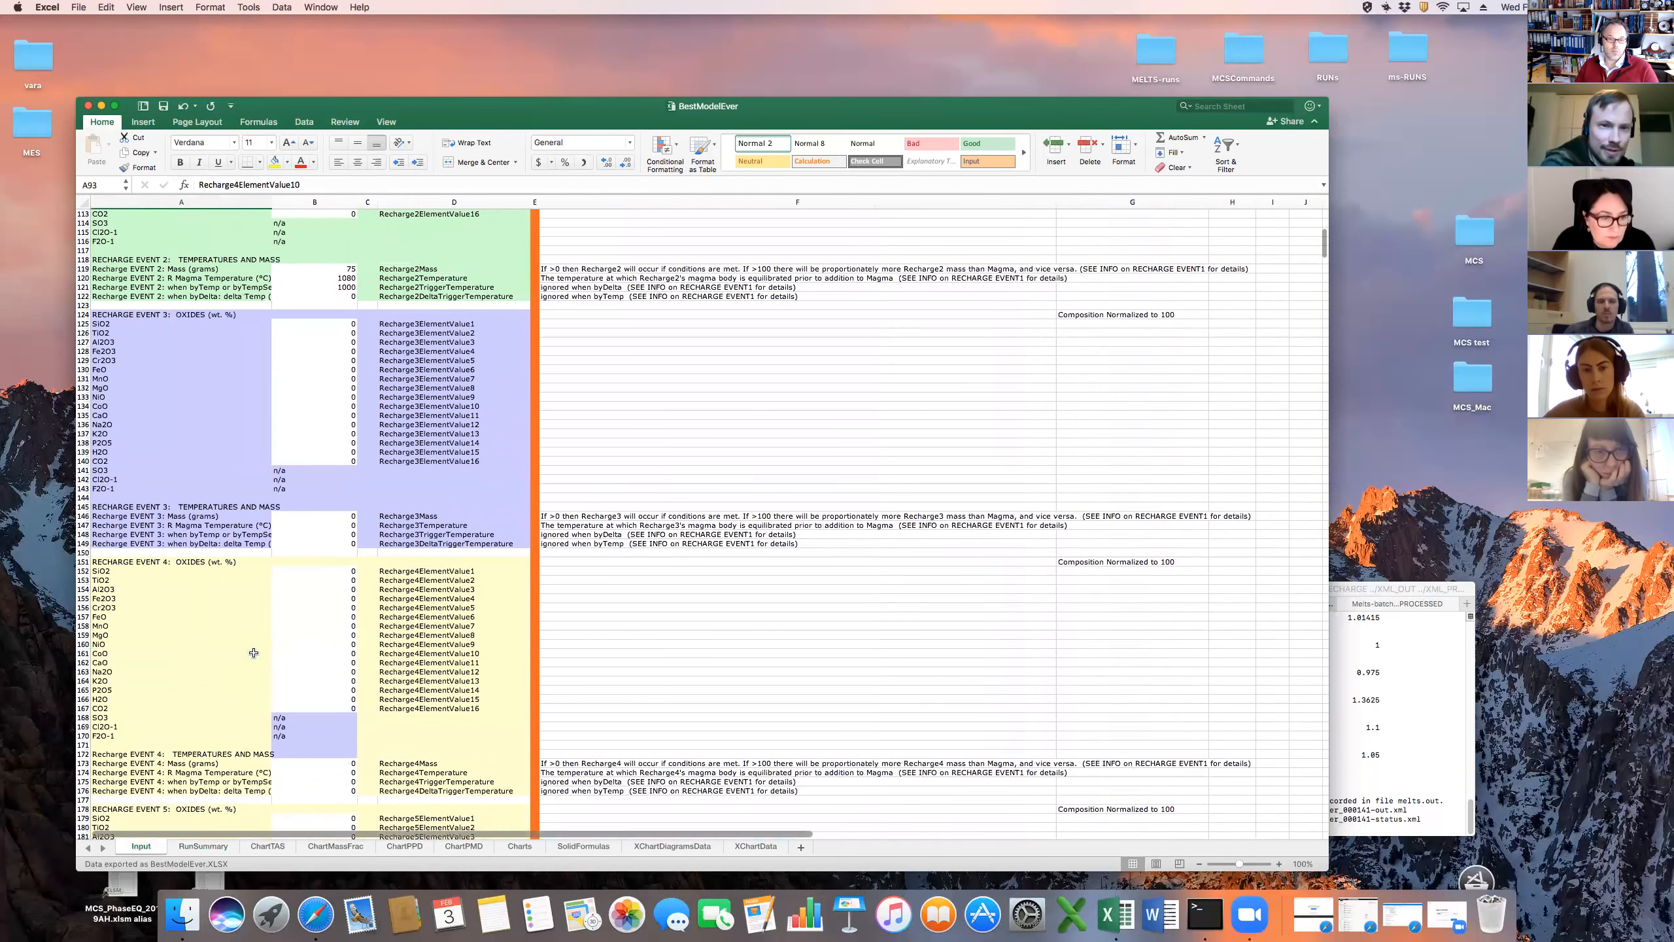
{"action": "key", "text": "Page_Up"}
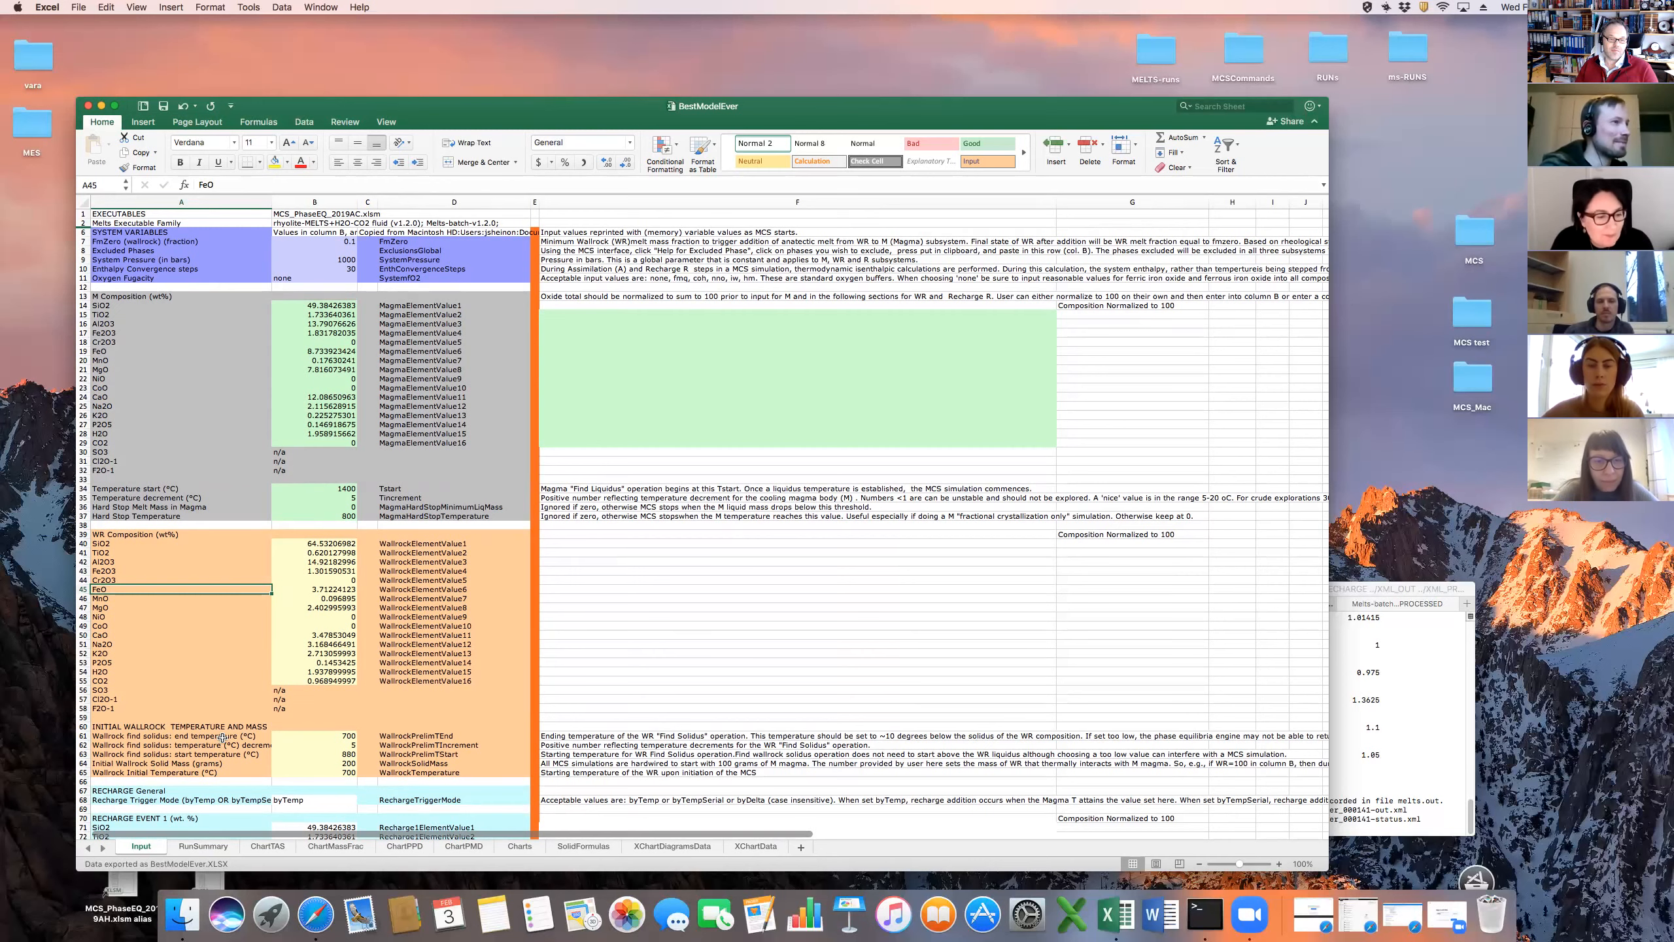
View the output charts on the ChartTAS, ChartMassFrac, ChartPPD and ChartPMD sheets
{"action": "left_click", "coordinate": [278, 847]}
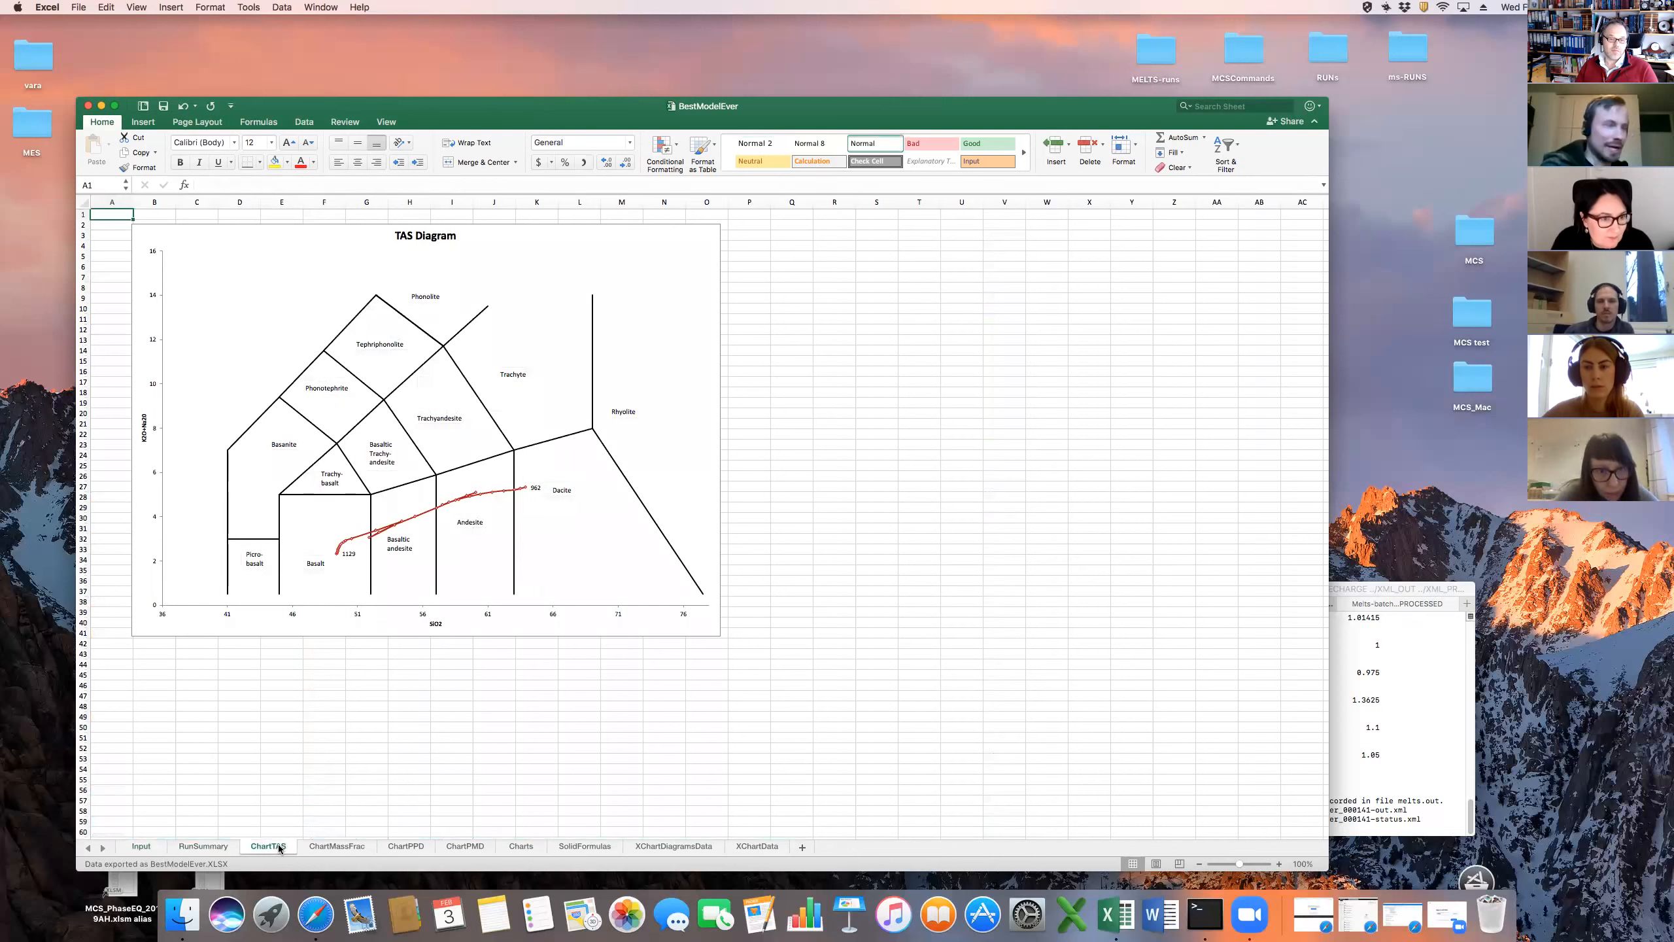
{"action": "left_click", "coordinate": [315, 847]}
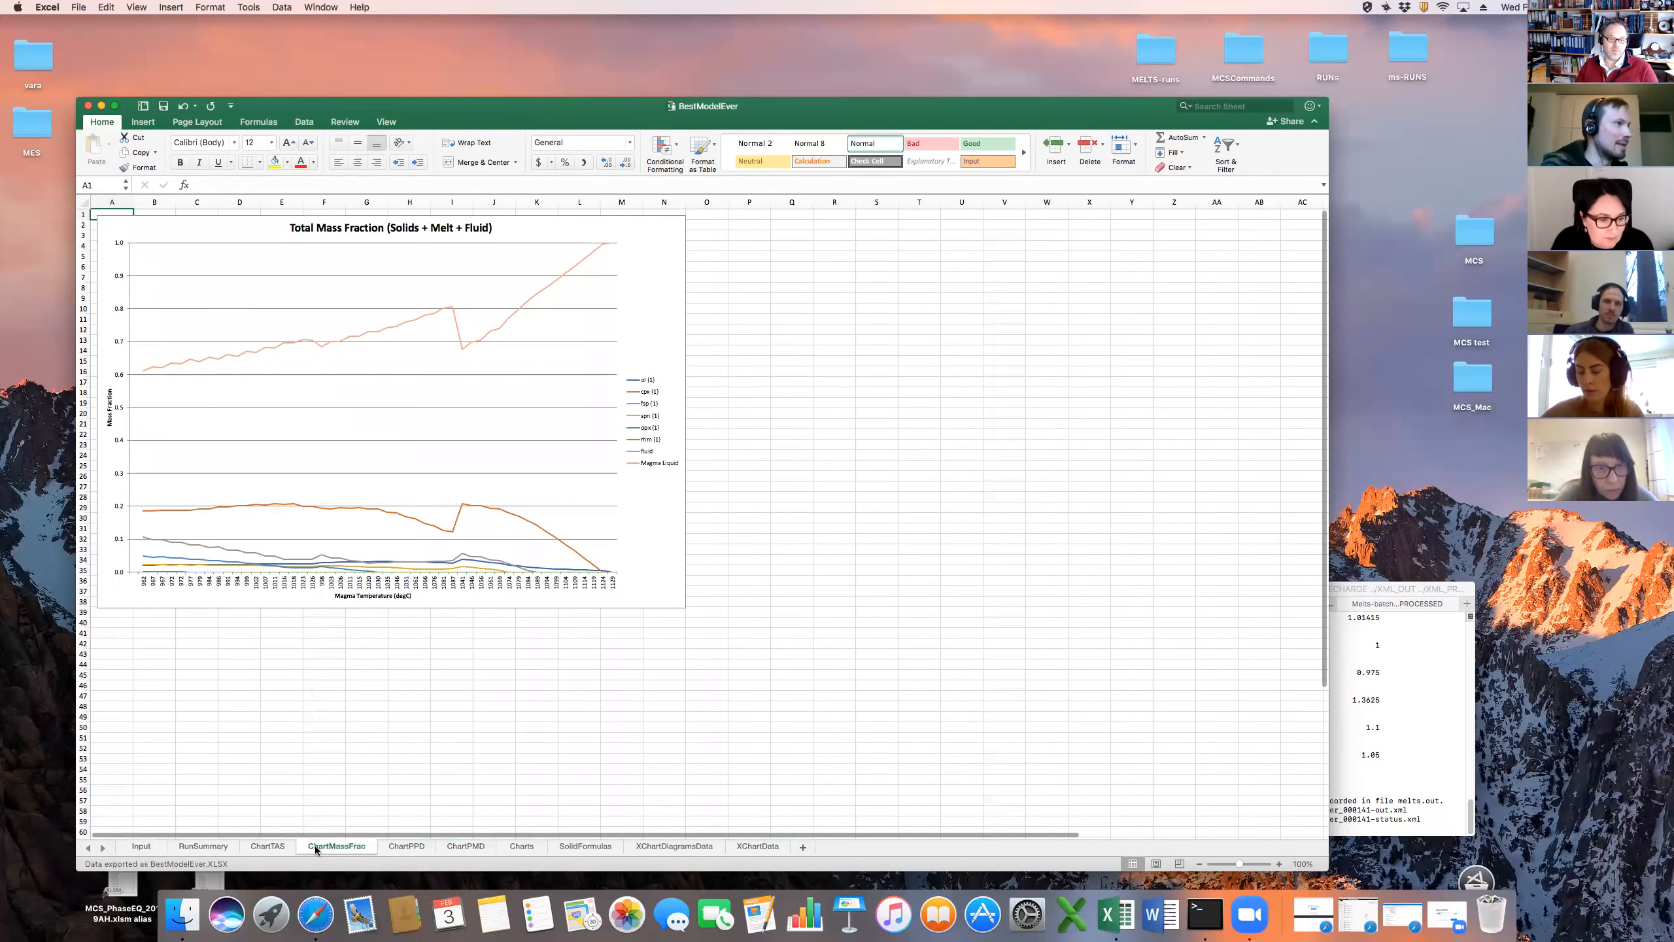
{"action": "left_click", "coordinate": [400, 847]}
{"action": "left_click", "coordinate": [465, 846]}
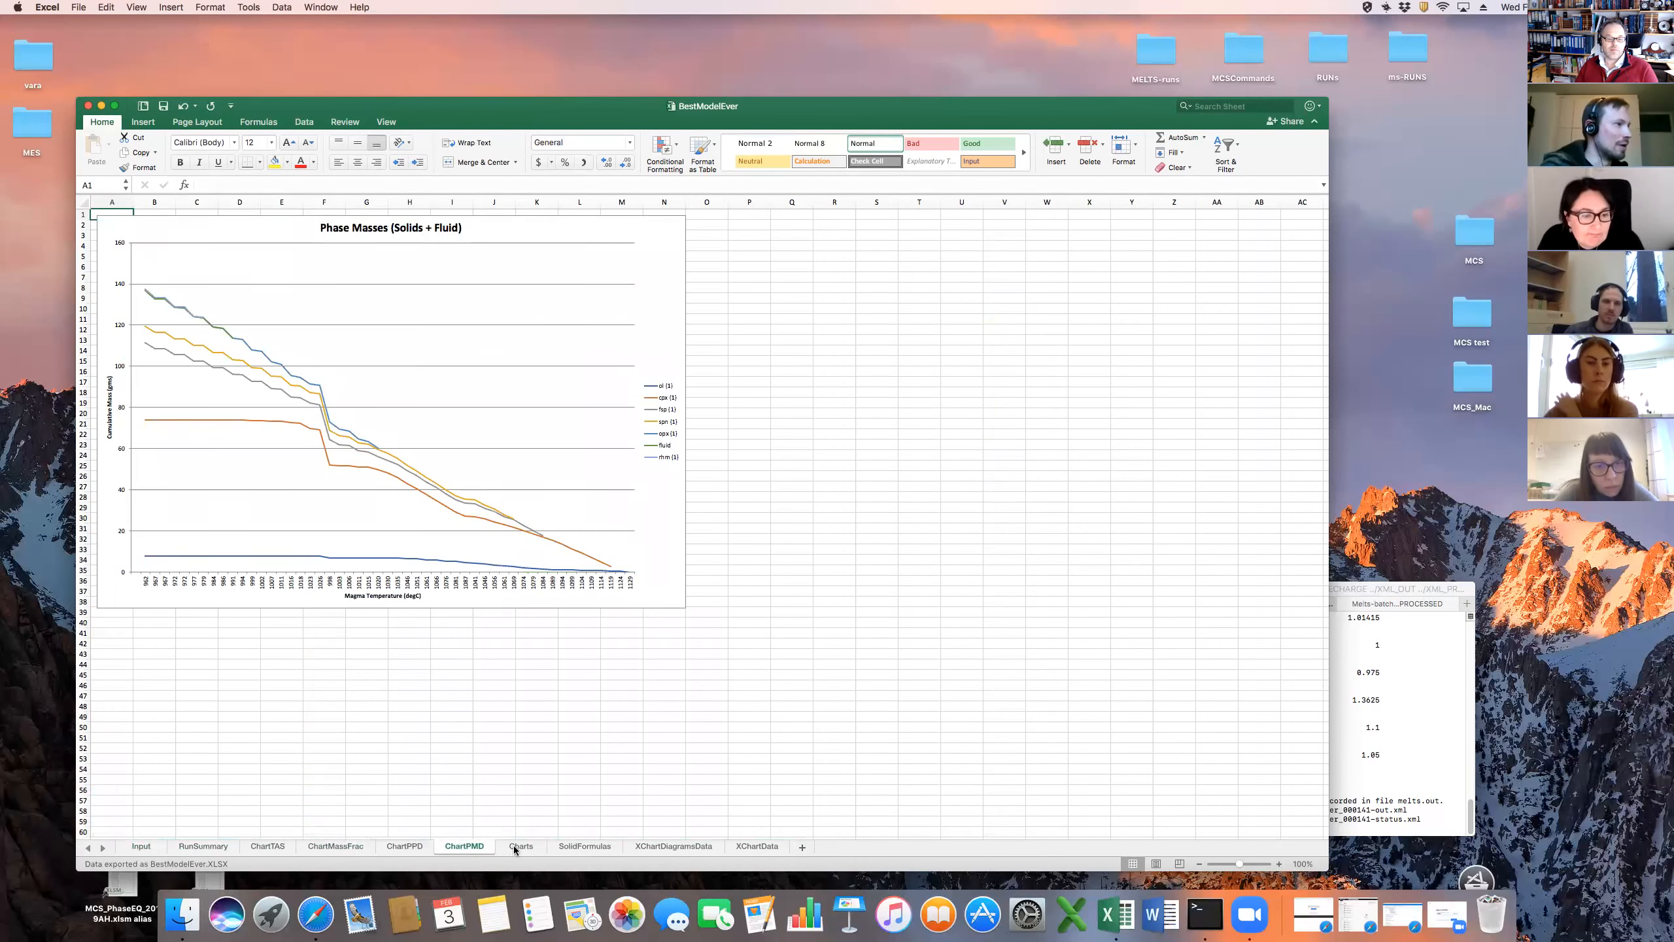
Enlarge the SolidFormulas sheet and find where its MagmaEquilibrateB mineral formulas begin
{"action": "left_click", "coordinate": [575, 847]}
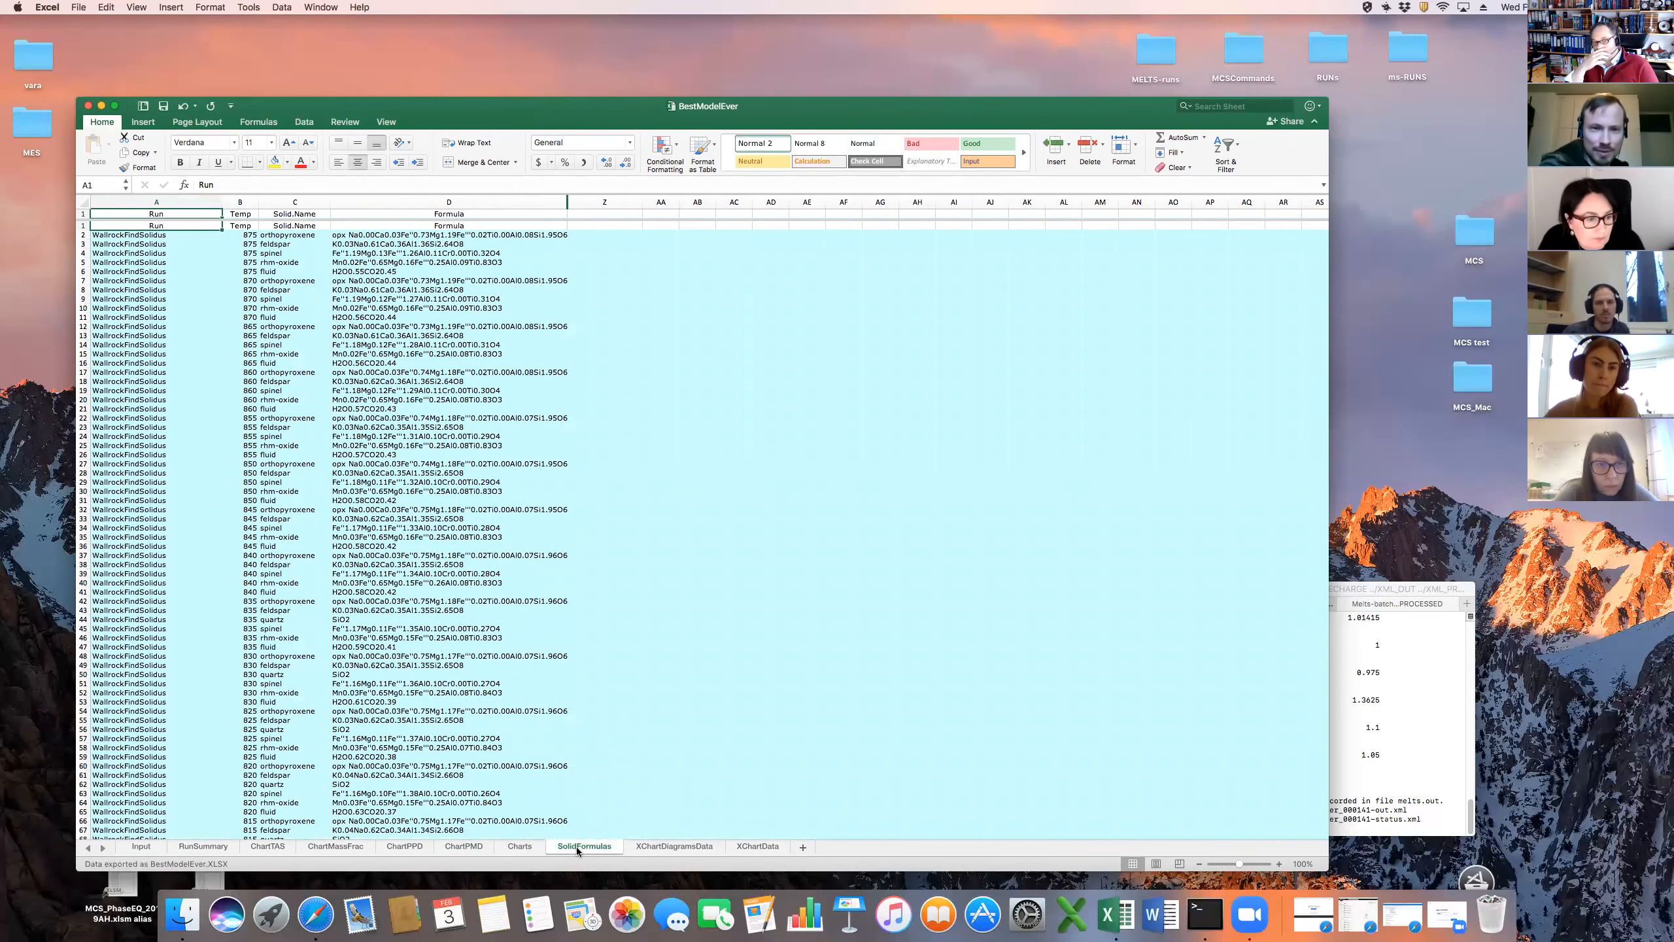
{"action": "left_click", "coordinate": [1248, 865]}
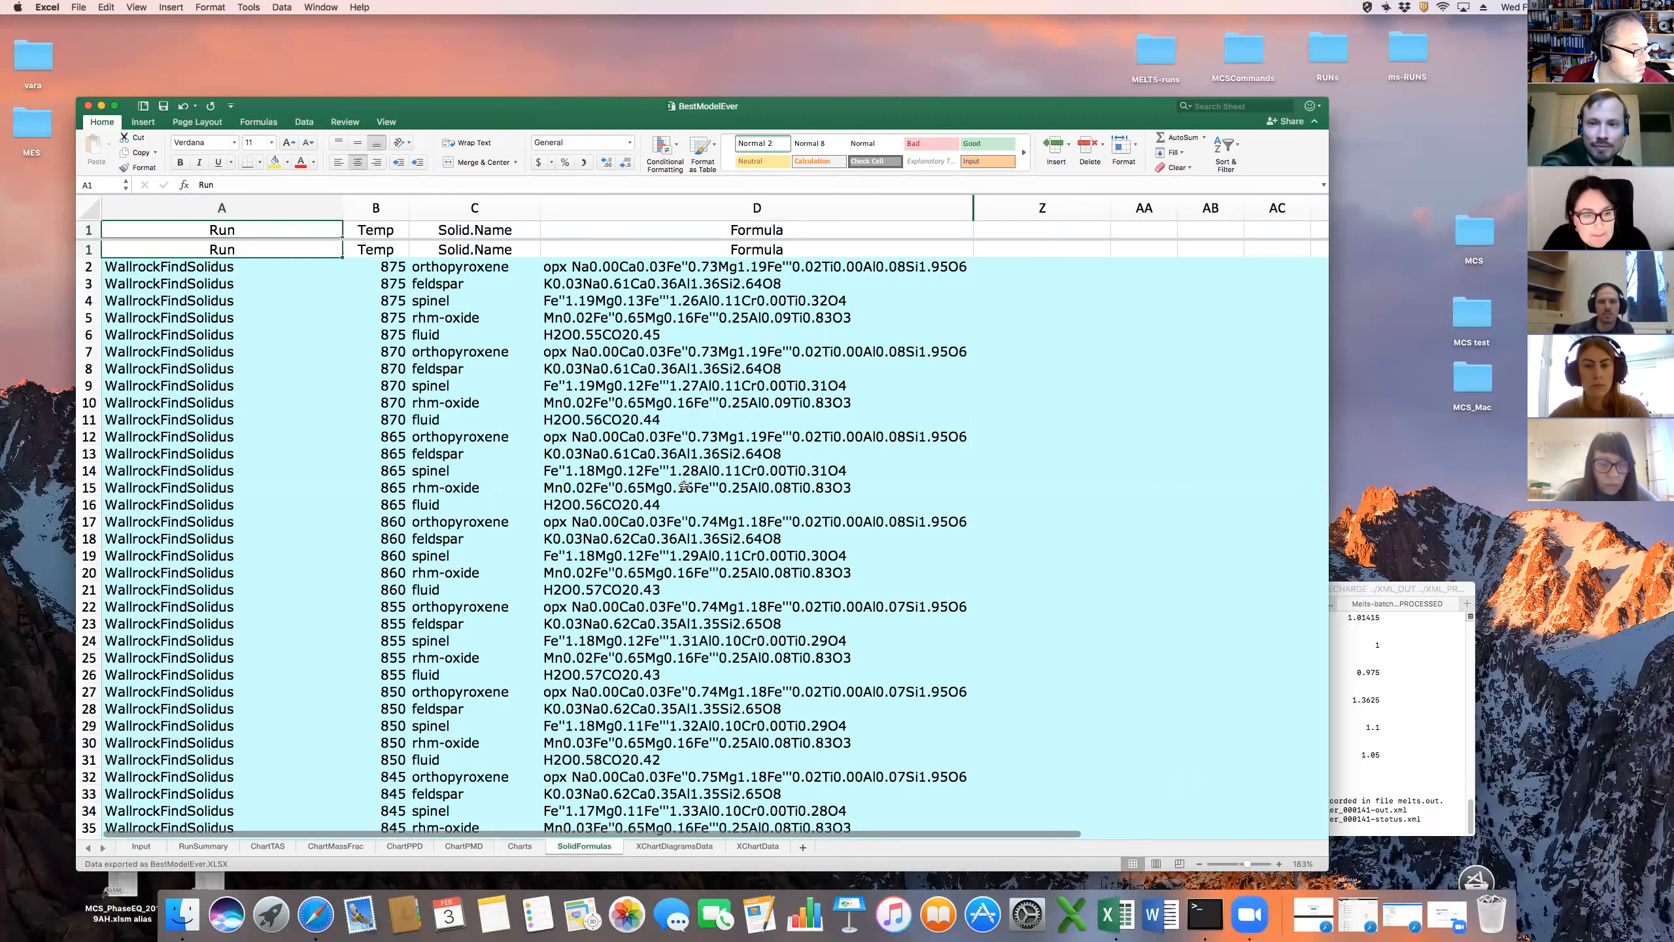
{"action": "left_click", "coordinate": [834, 447]}
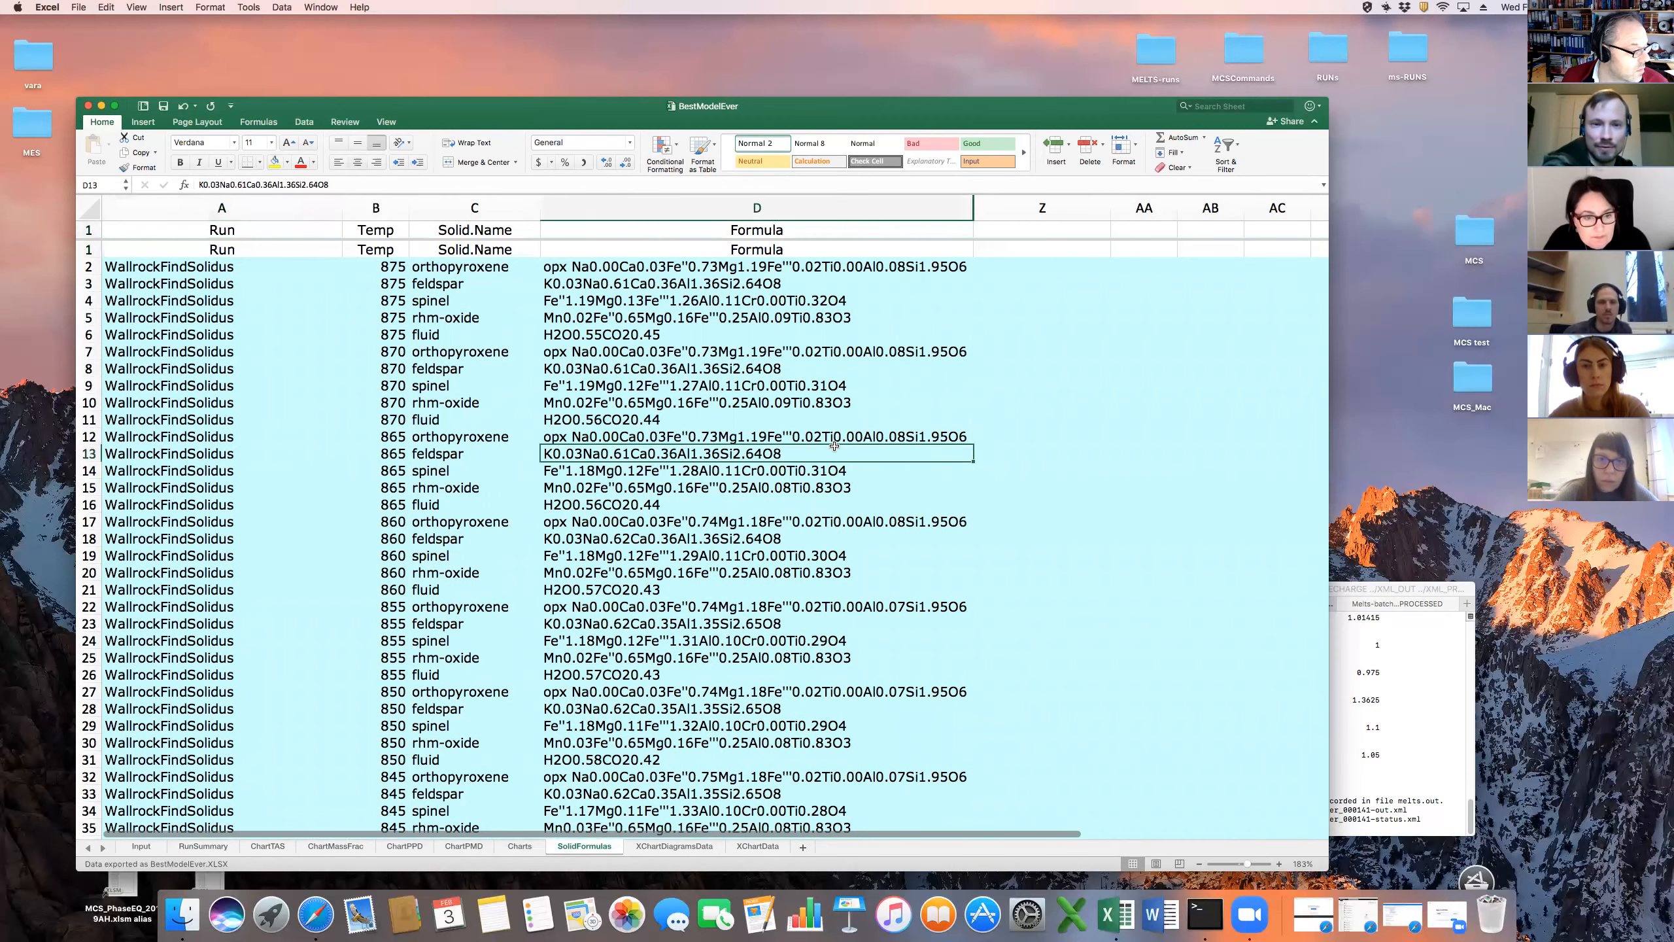
{"action": "scroll", "coordinate": [835, 447], "scroll_direction": "down", "scroll_amount": 20}
{"action": "scroll", "coordinate": [834, 447], "scroll_direction": "down", "scroll_amount": 20}
{"action": "scroll", "coordinate": [835, 447], "scroll_direction": "down", "scroll_amount": 20}
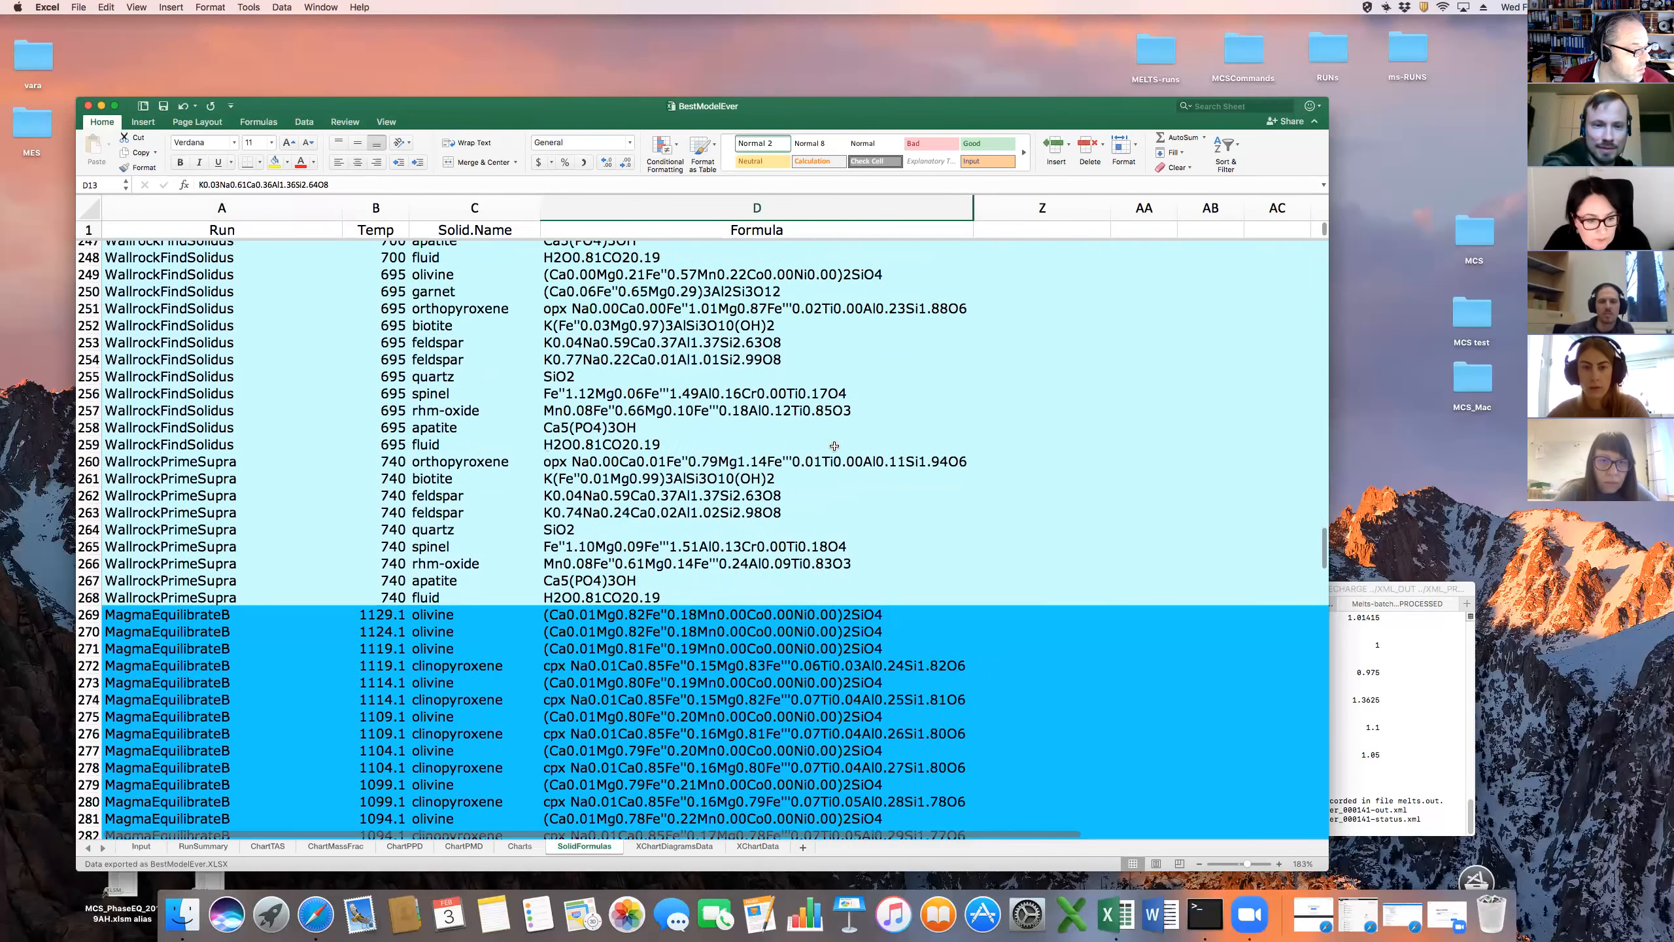
{"action": "scroll", "coordinate": [834, 446], "scroll_direction": "down", "scroll_amount": 5}
{"action": "scroll", "coordinate": [834, 447], "scroll_direction": "down", "scroll_amount": 1}
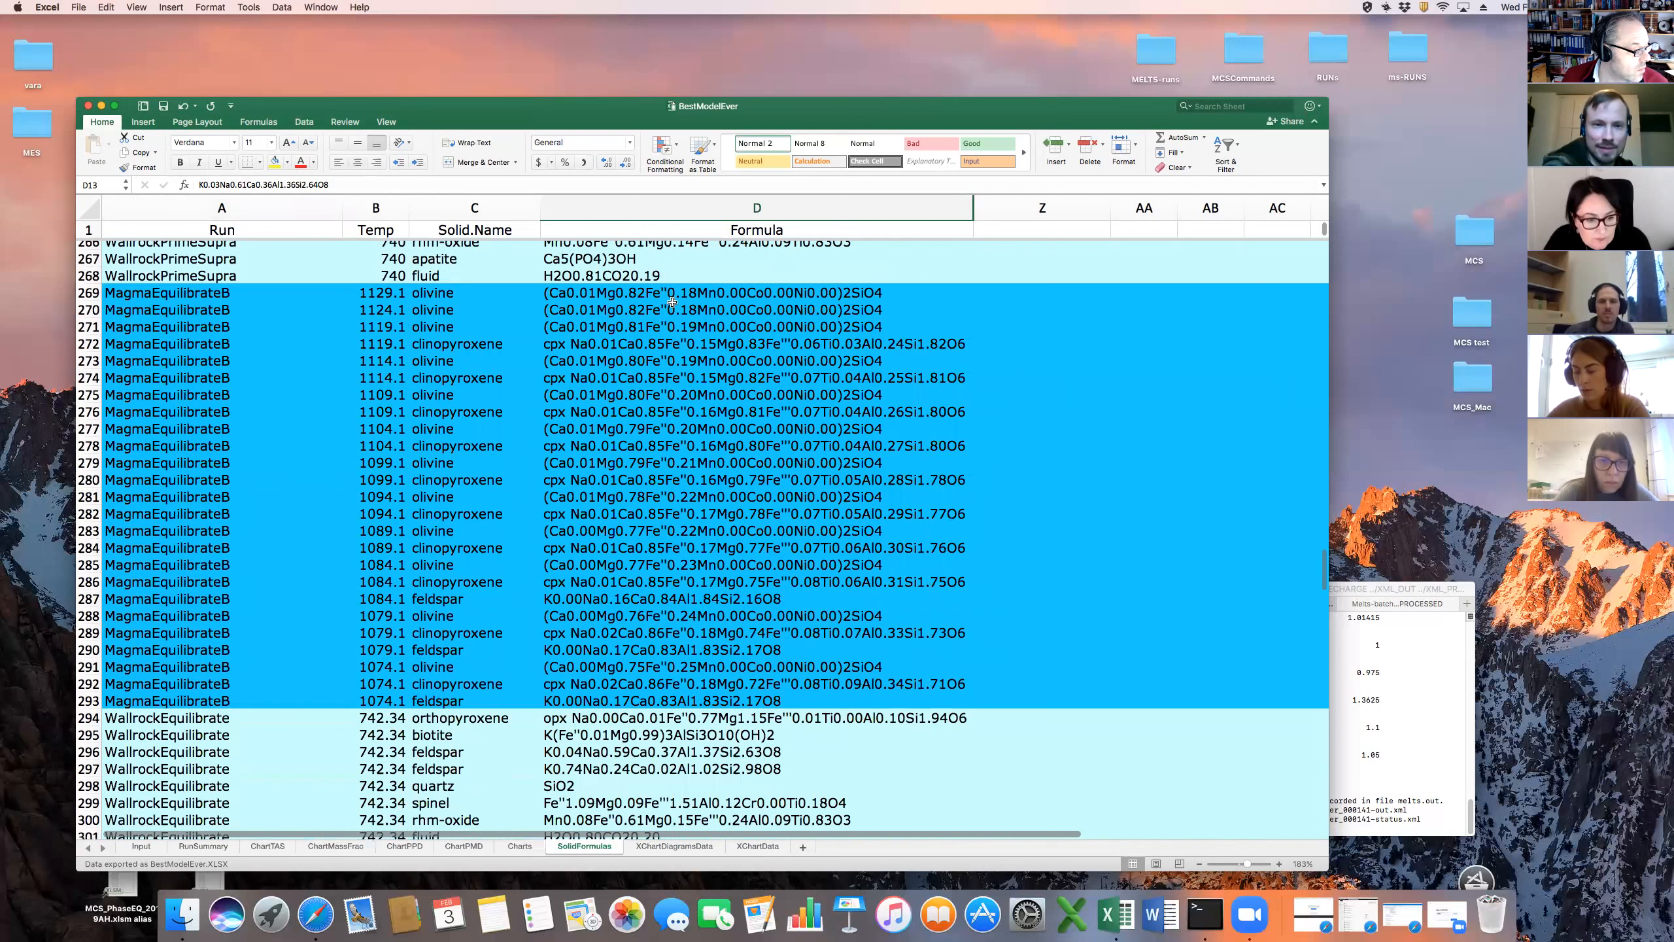
Examine the magma olivine and clinopyroxene formulas in rows 269 and 272 and the wallrock apatite entry in row 258
{"action": "left_click", "coordinate": [655, 293]}
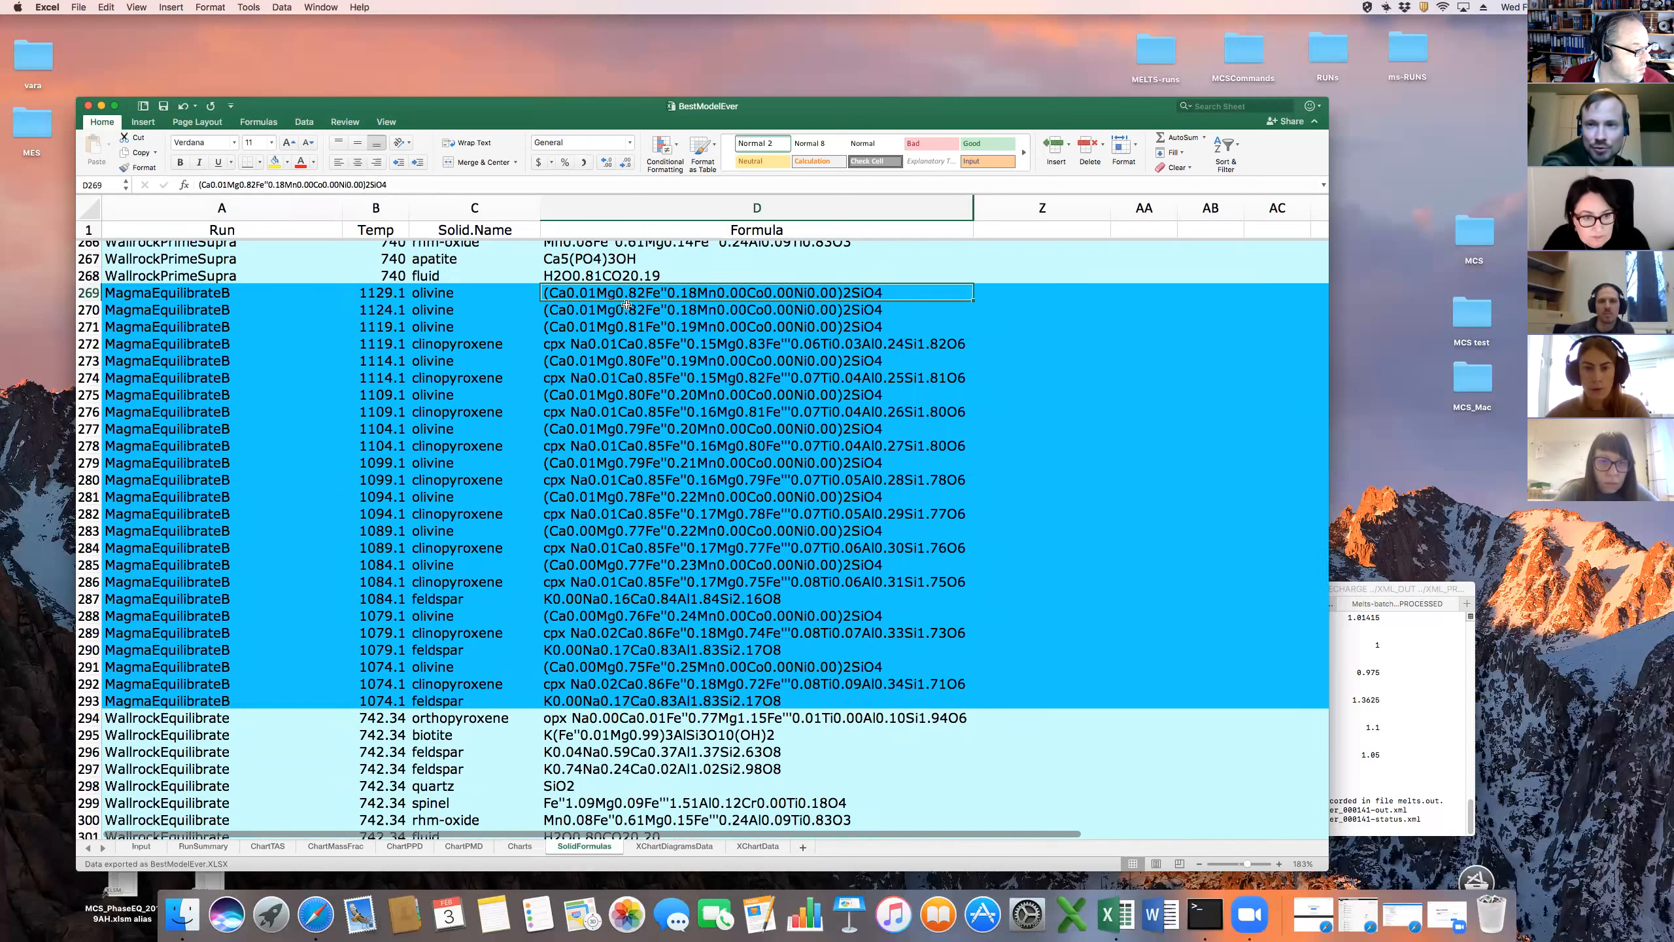
{"action": "left_click", "coordinate": [594, 344]}
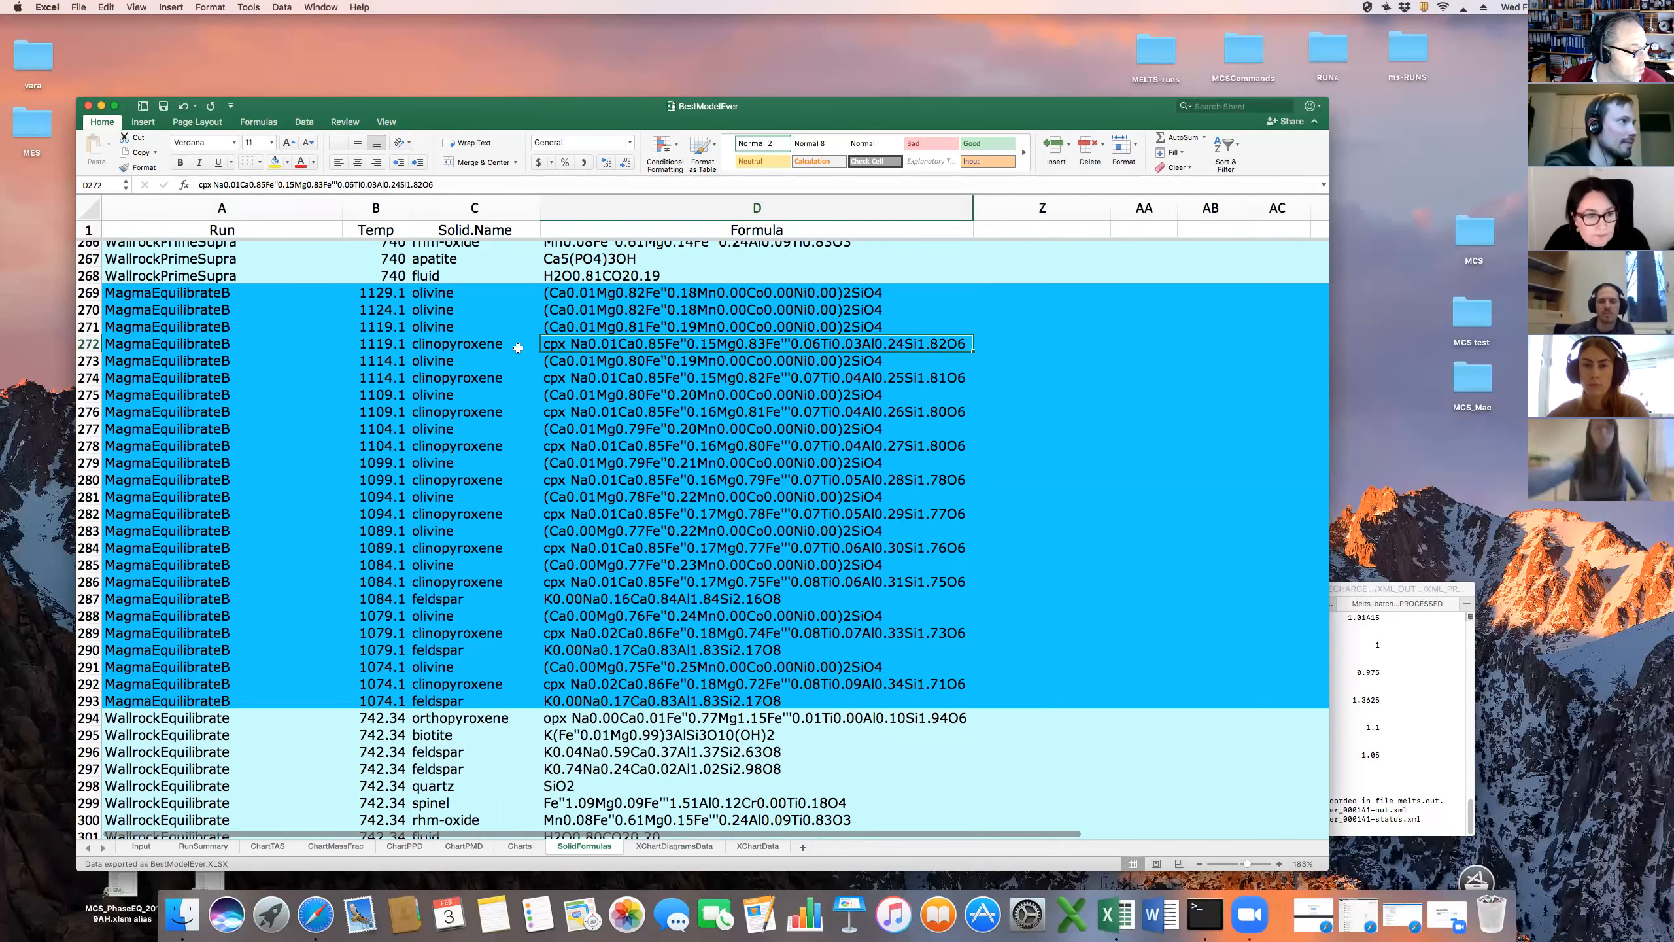
{"action": "scroll", "coordinate": [516, 352], "scroll_direction": "up", "scroll_amount": 2}
{"action": "scroll", "coordinate": [516, 352], "scroll_direction": "up", "scroll_amount": 4}
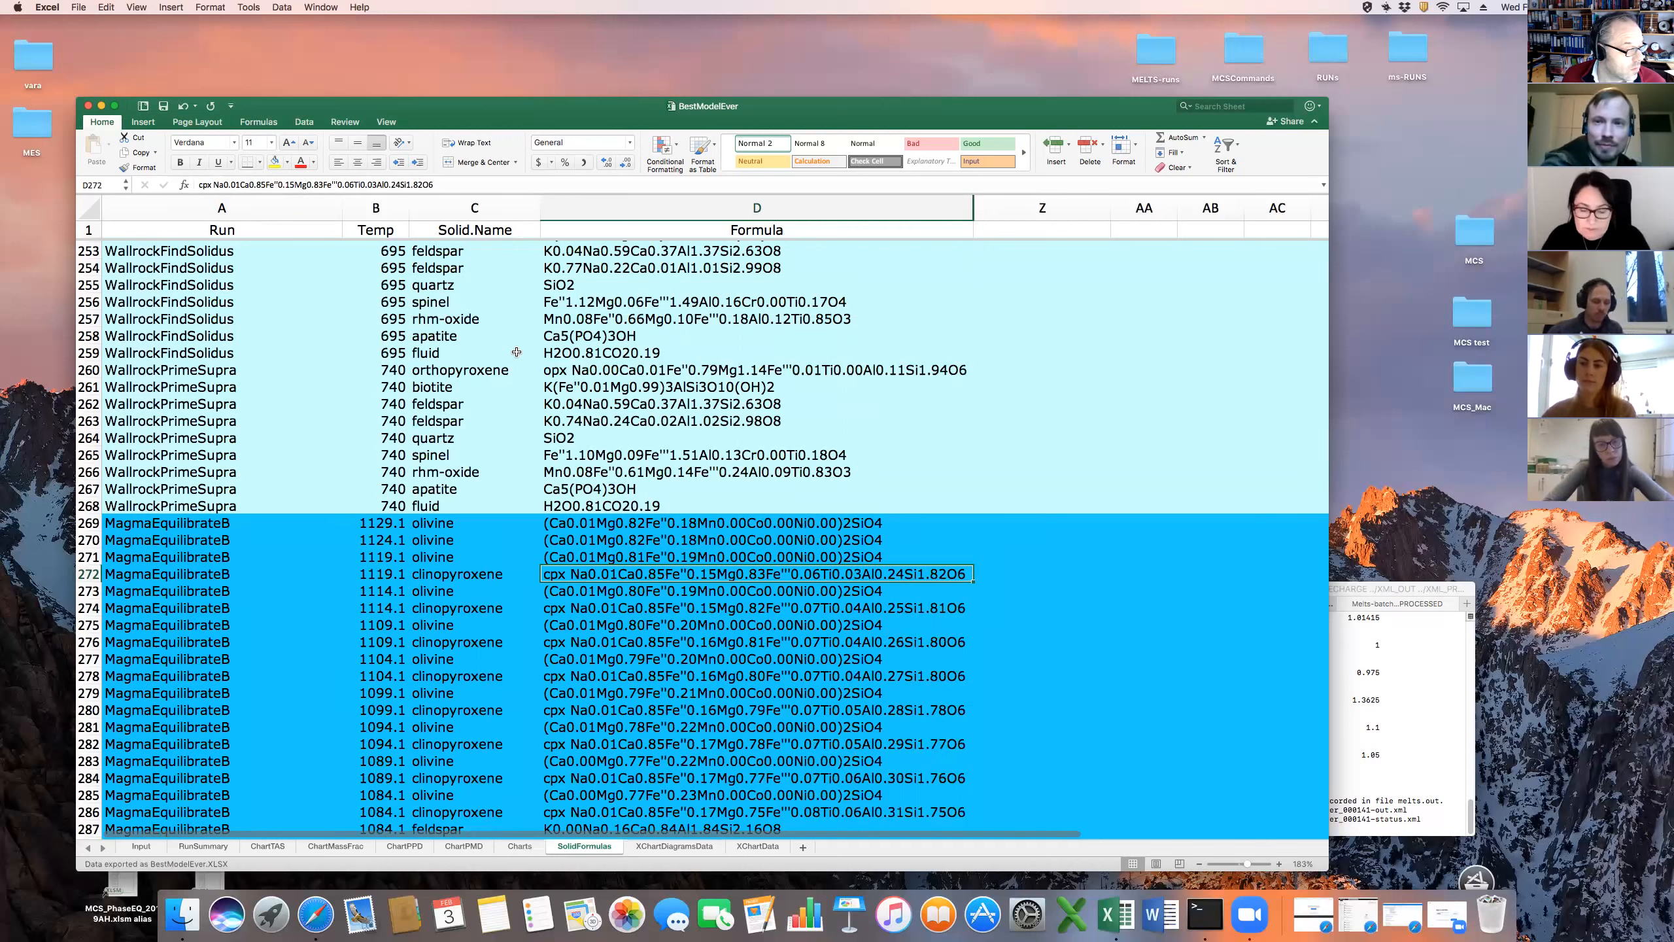
{"action": "left_click", "coordinate": [533, 338]}
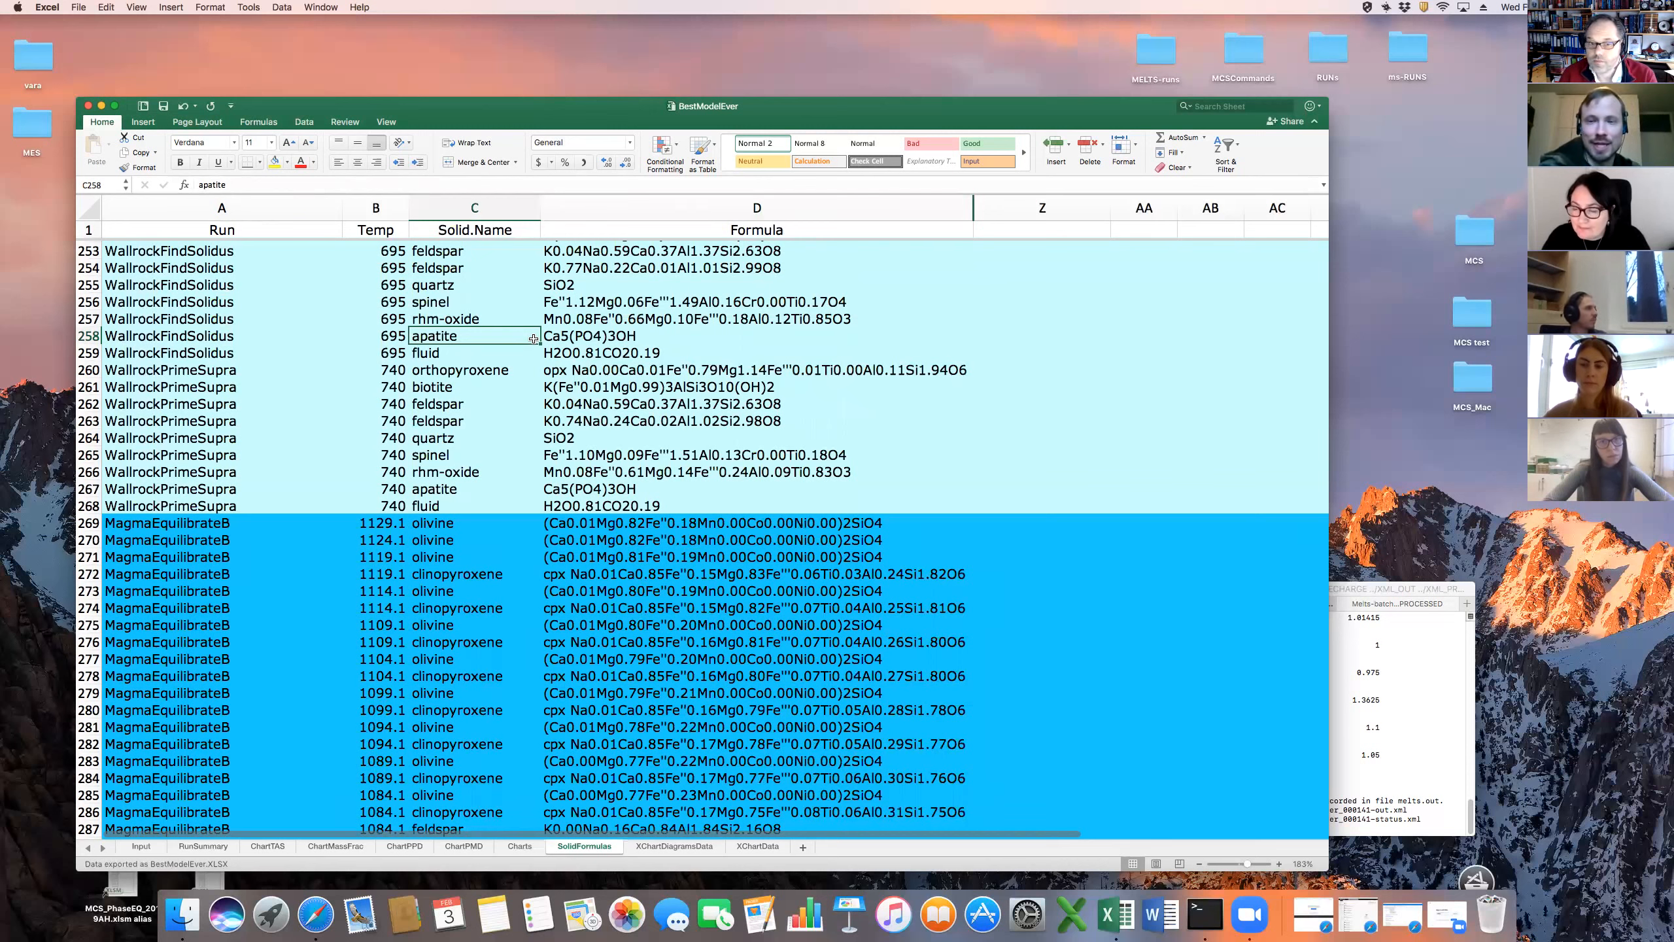
Close the BestModelEver workbook and move the MCS folder window clear of the workbook aliases on the desktop
{"action": "left_click", "coordinate": [361, 294]}
{"action": "key", "text": "Left"}
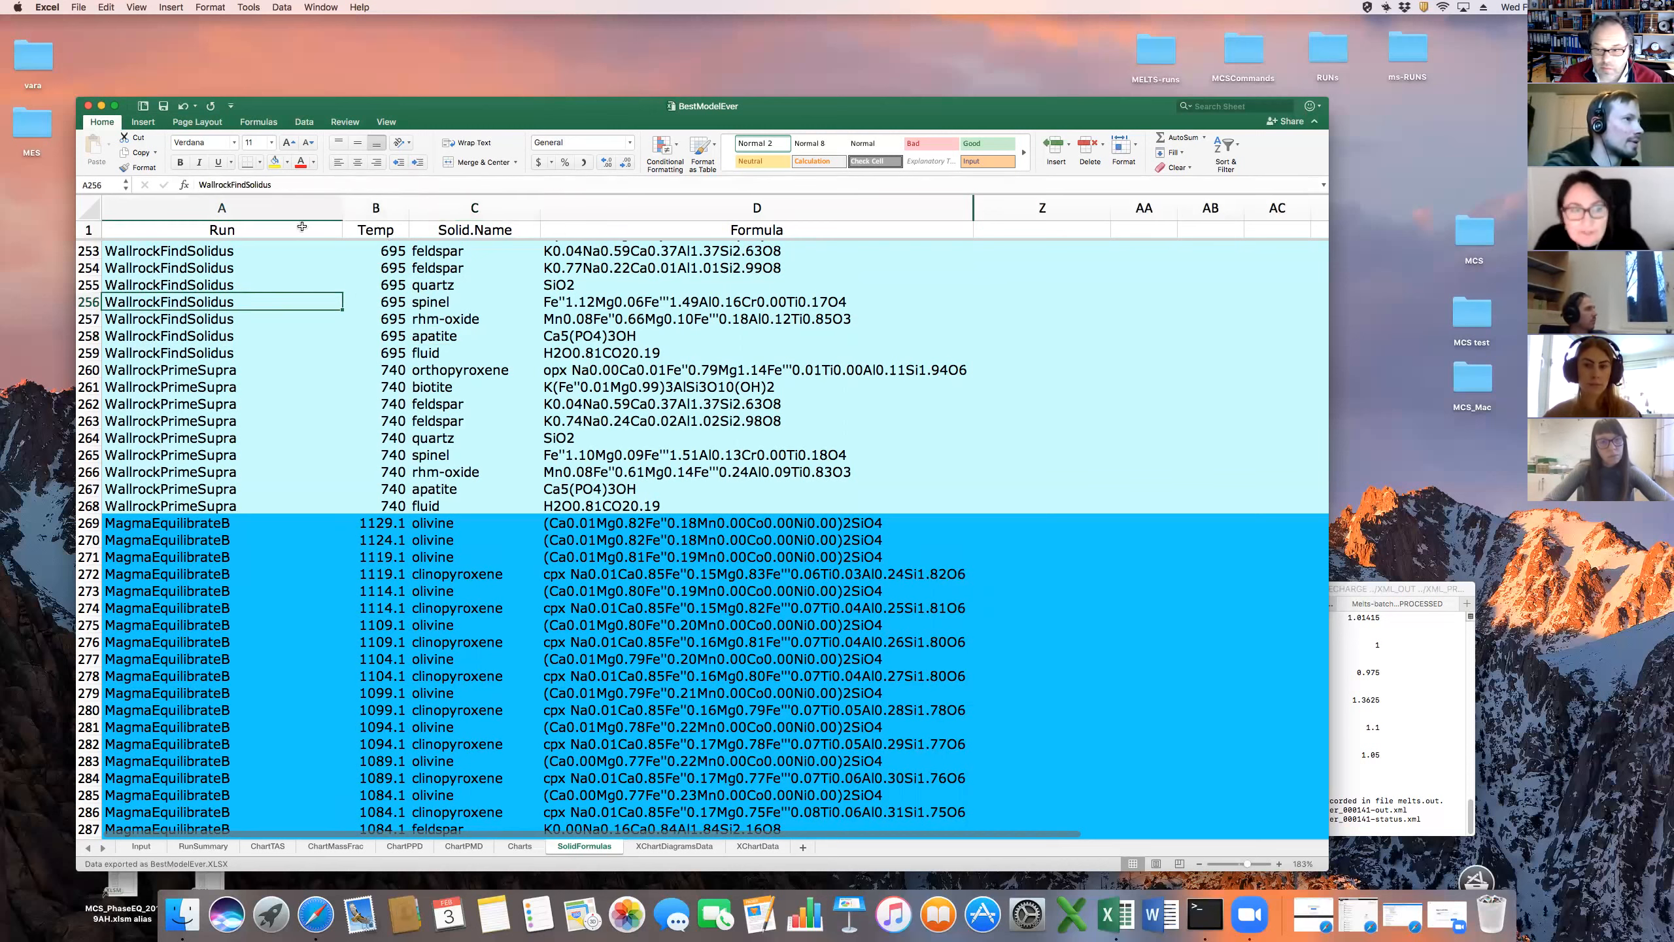
{"action": "key", "text": "Up"}
{"action": "key", "text": "Up"}
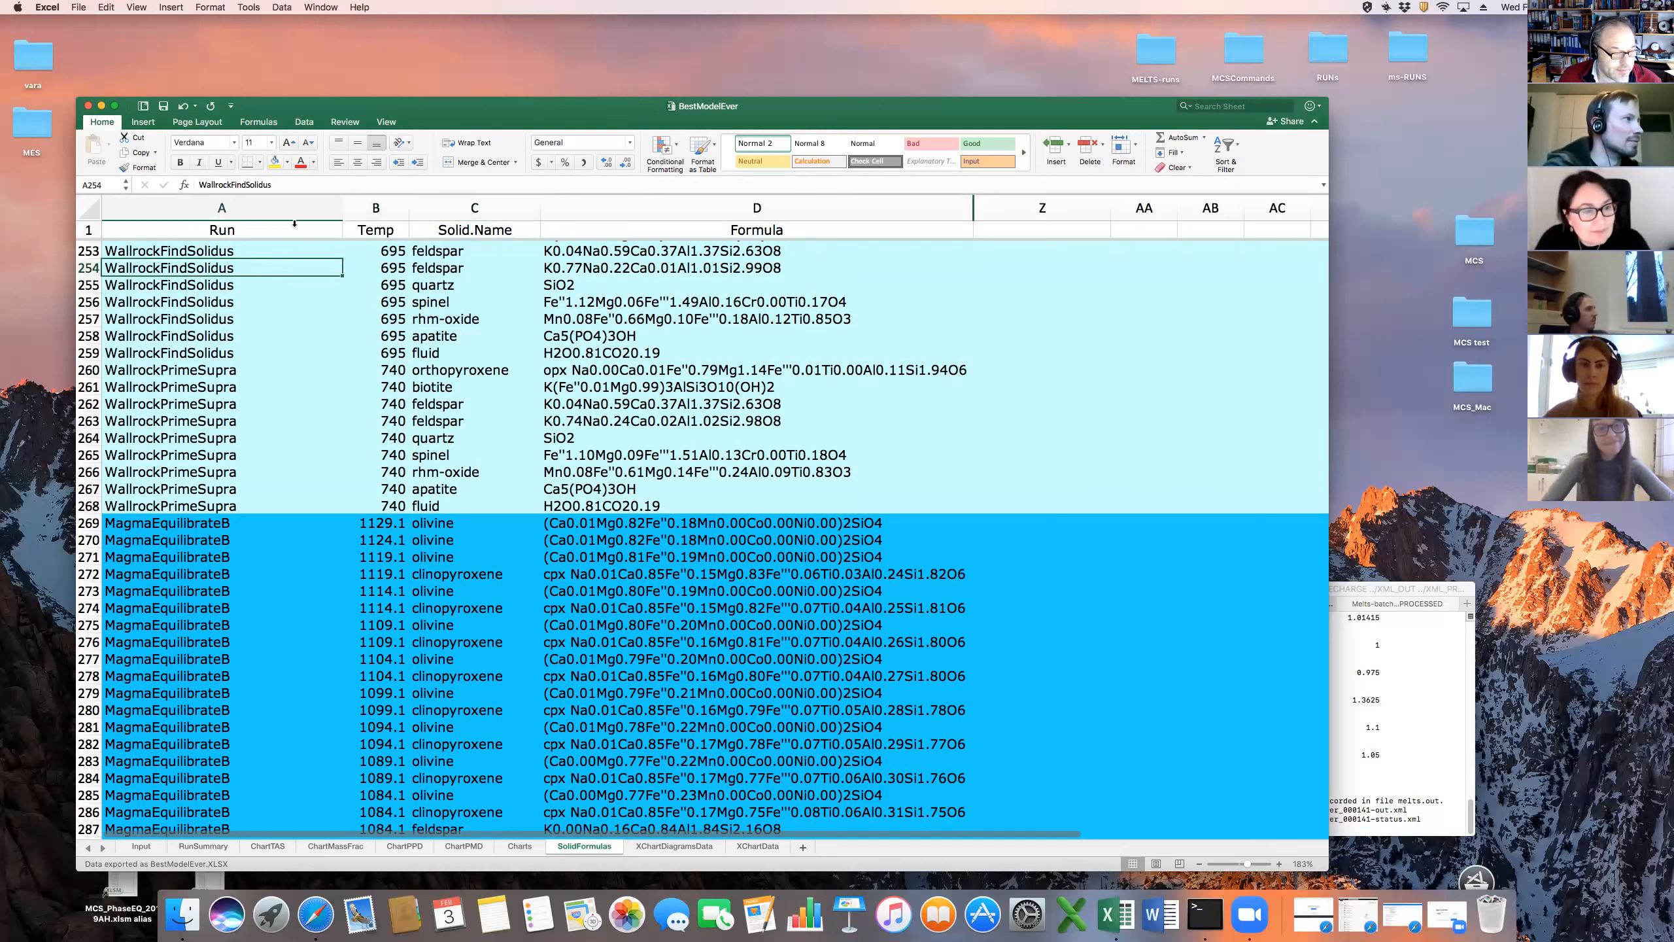
{"action": "left_click", "coordinate": [88, 105]}
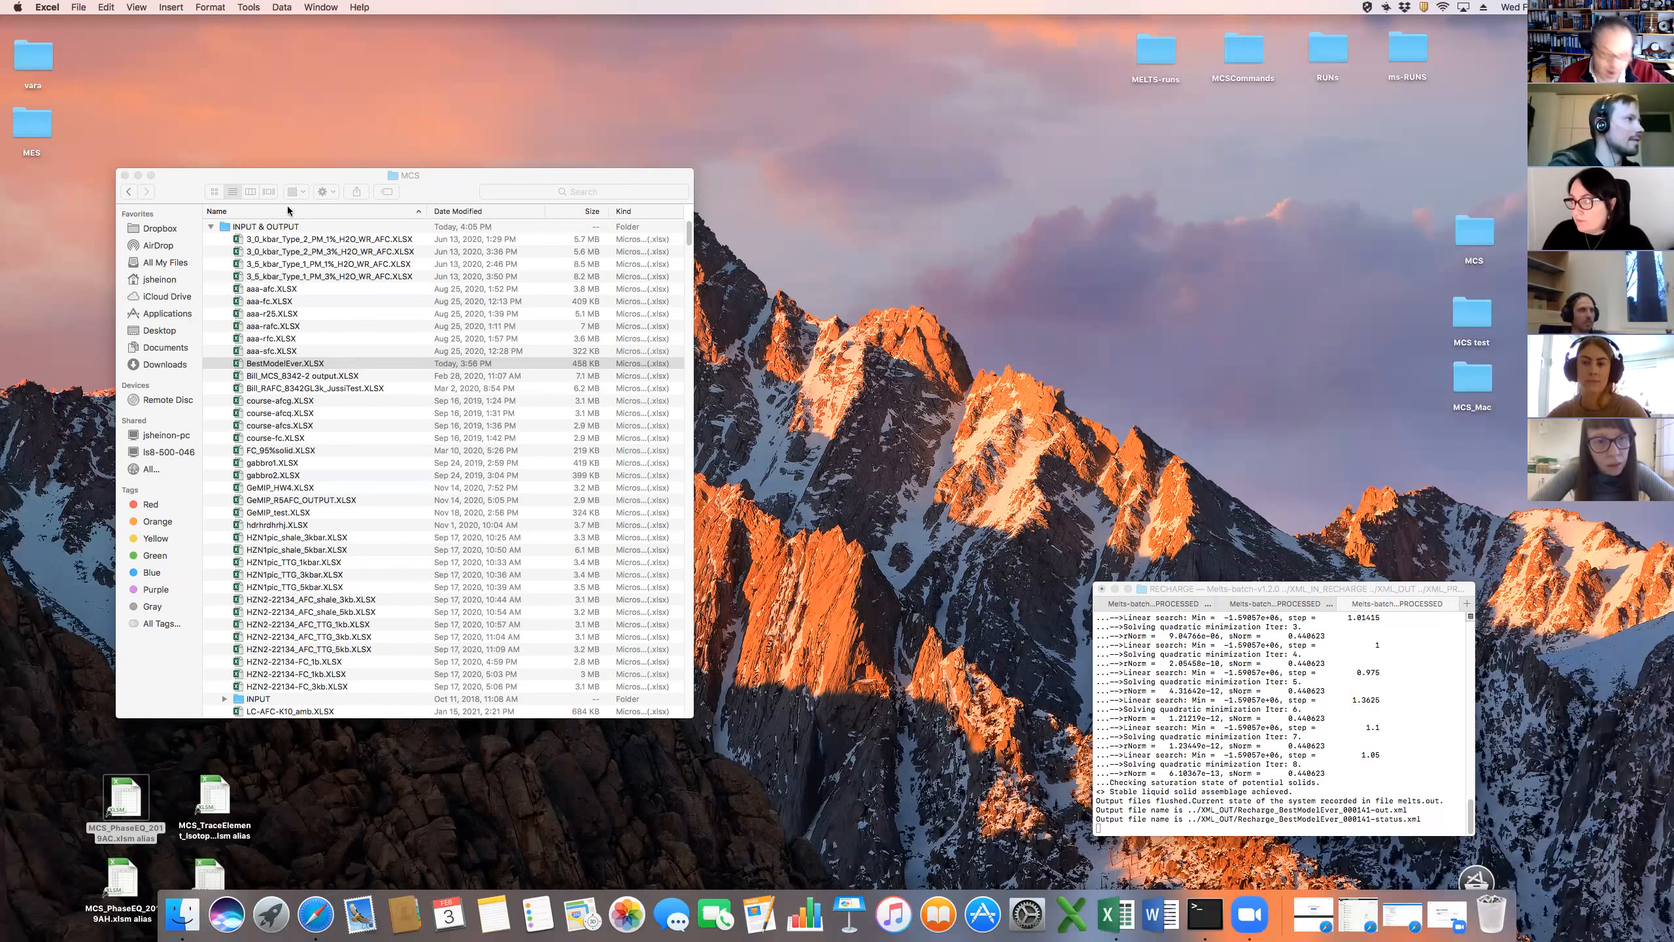
{"action": "left_click", "coordinate": [282, 174]}
{"action": "left_click_drag", "start_coordinate": [319, 153], "coordinate": [333, 144]}
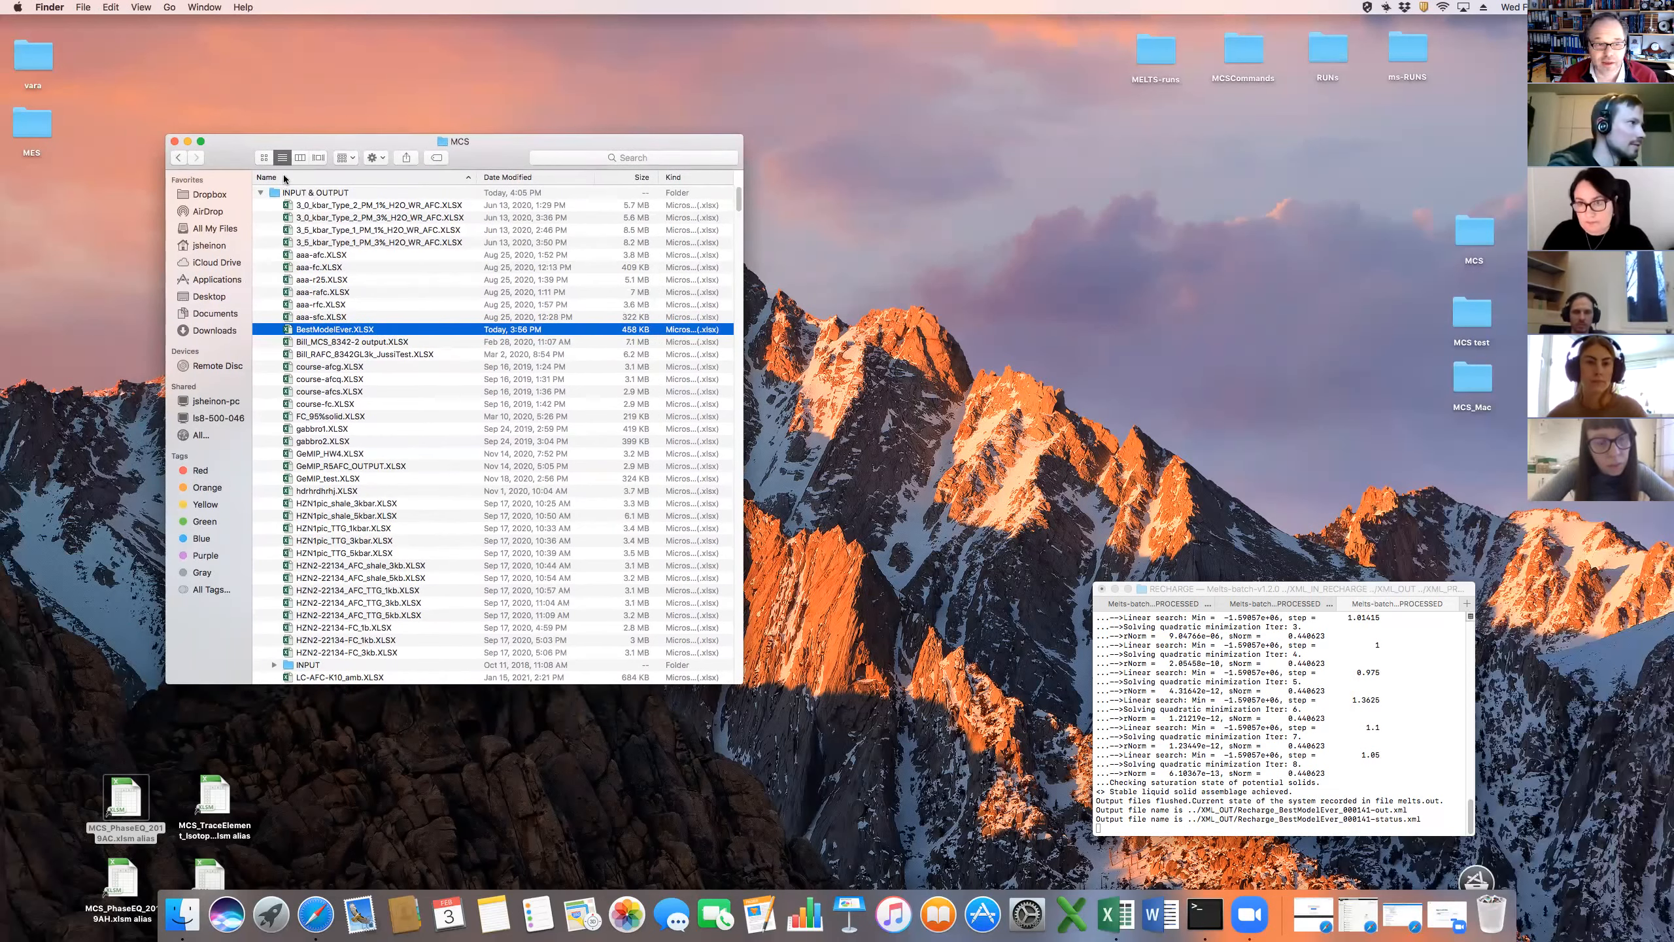
{"action": "left_click_drag", "start_coordinate": [298, 139], "coordinate": [492, 127]}
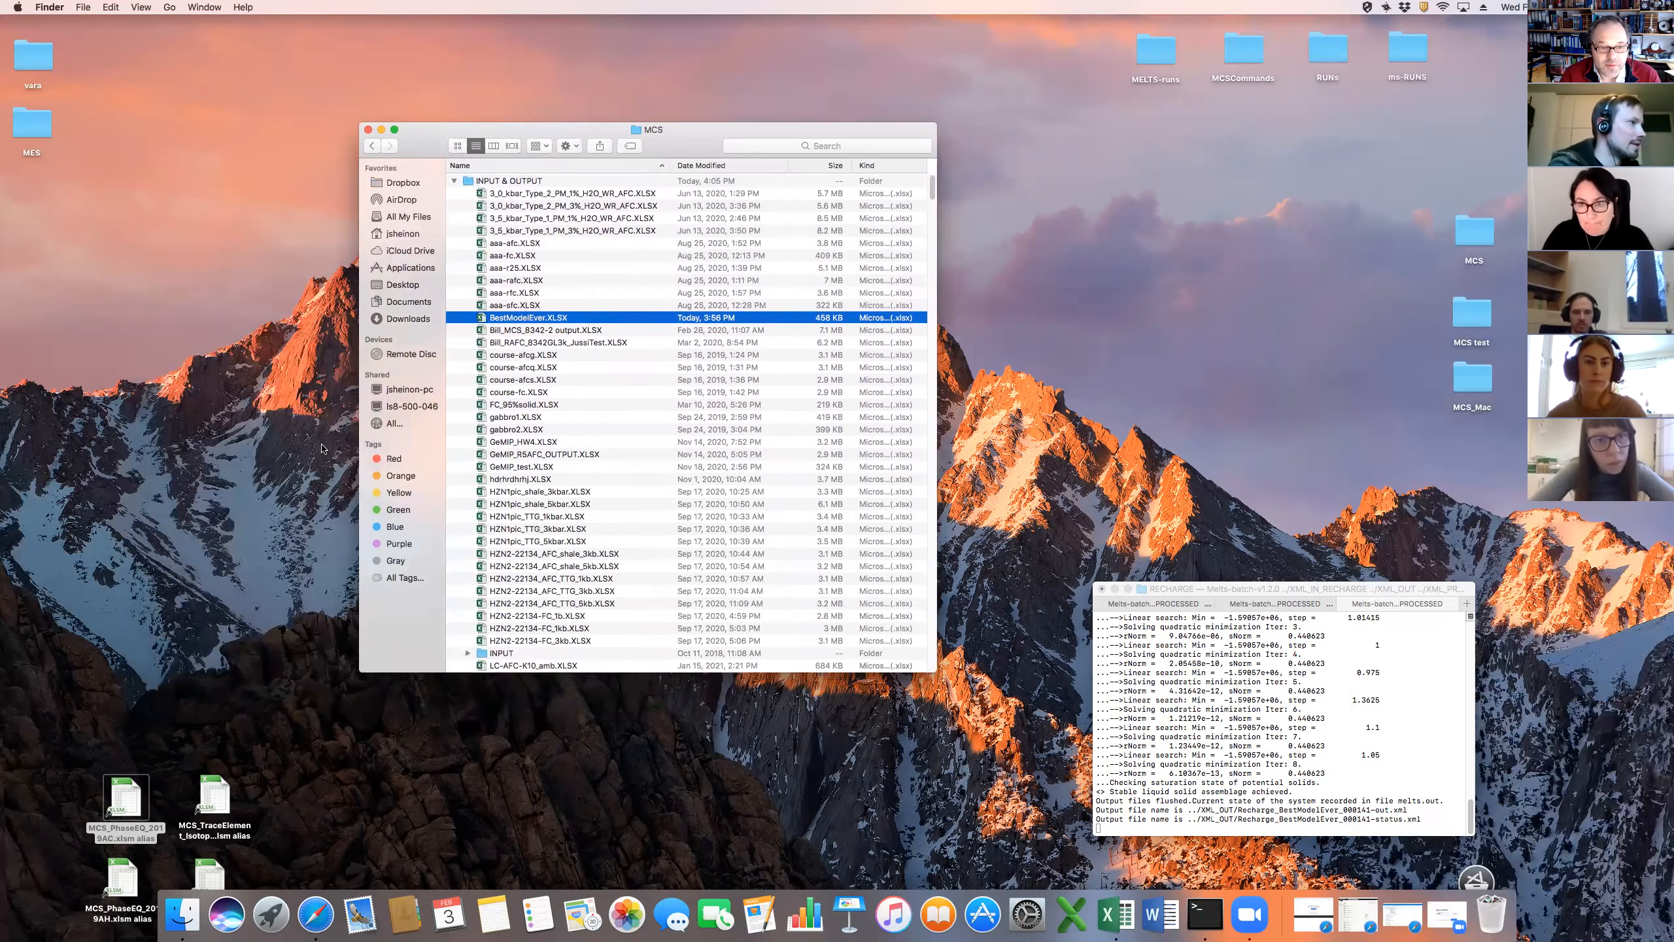
Open the MCS_TraceElement_Isotopes workbook from the desktop with macros enabled and choose the MCS folder as its location
{"action": "left_click", "coordinate": [215, 795]}
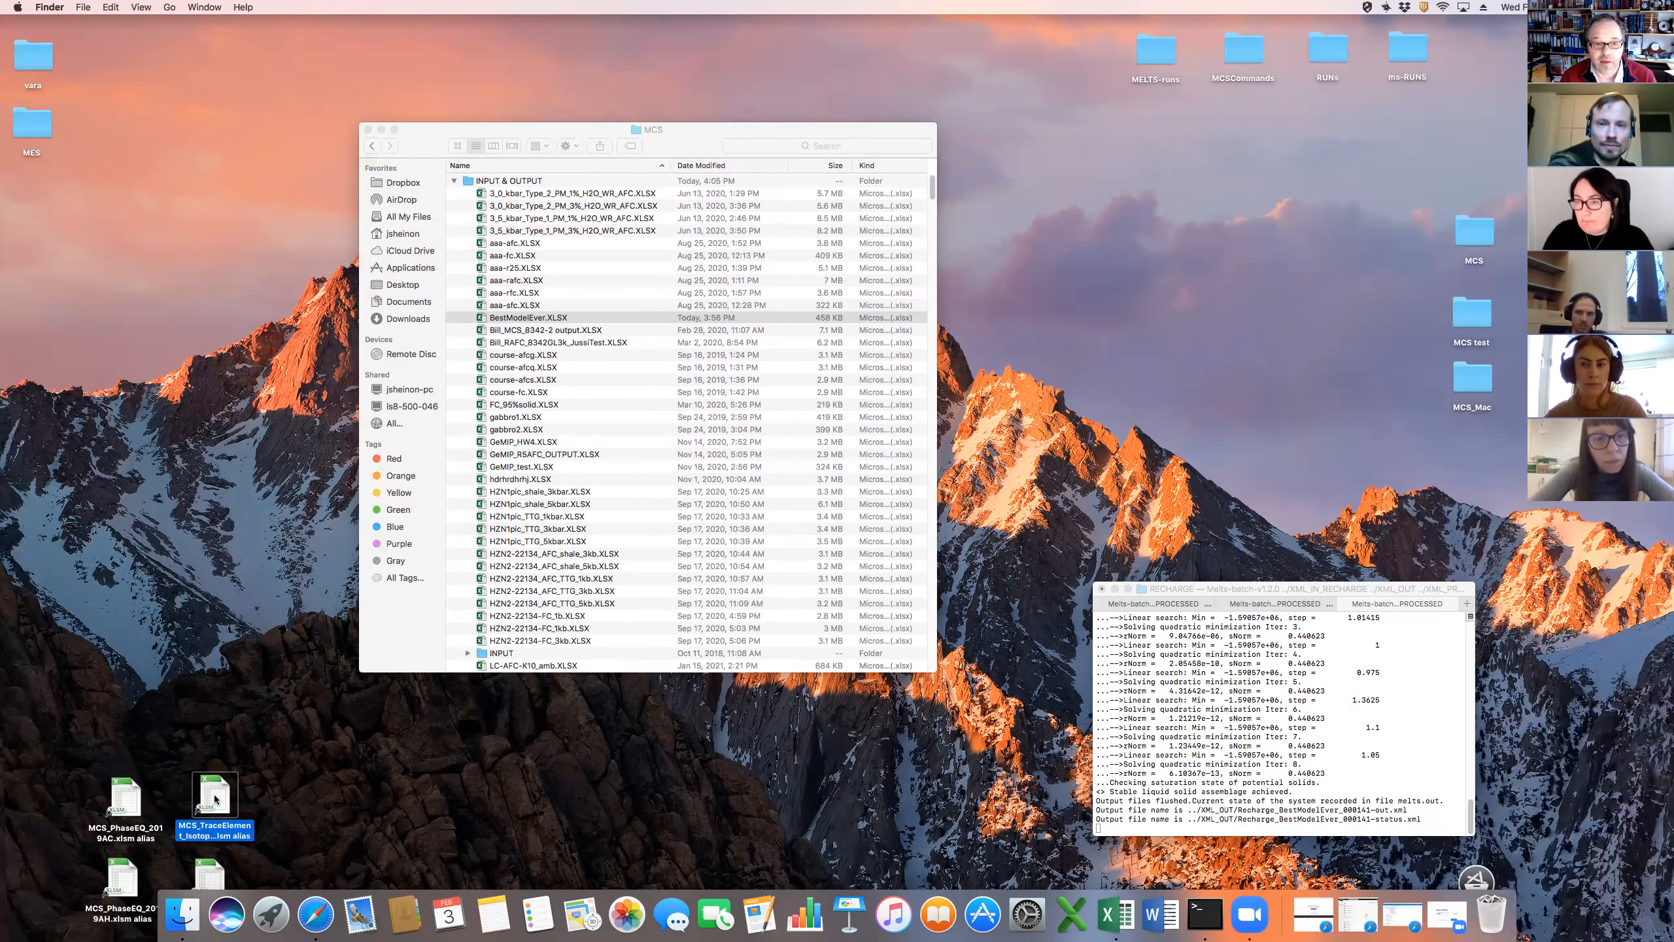
{"action": "double_click", "coordinate": [215, 794]}
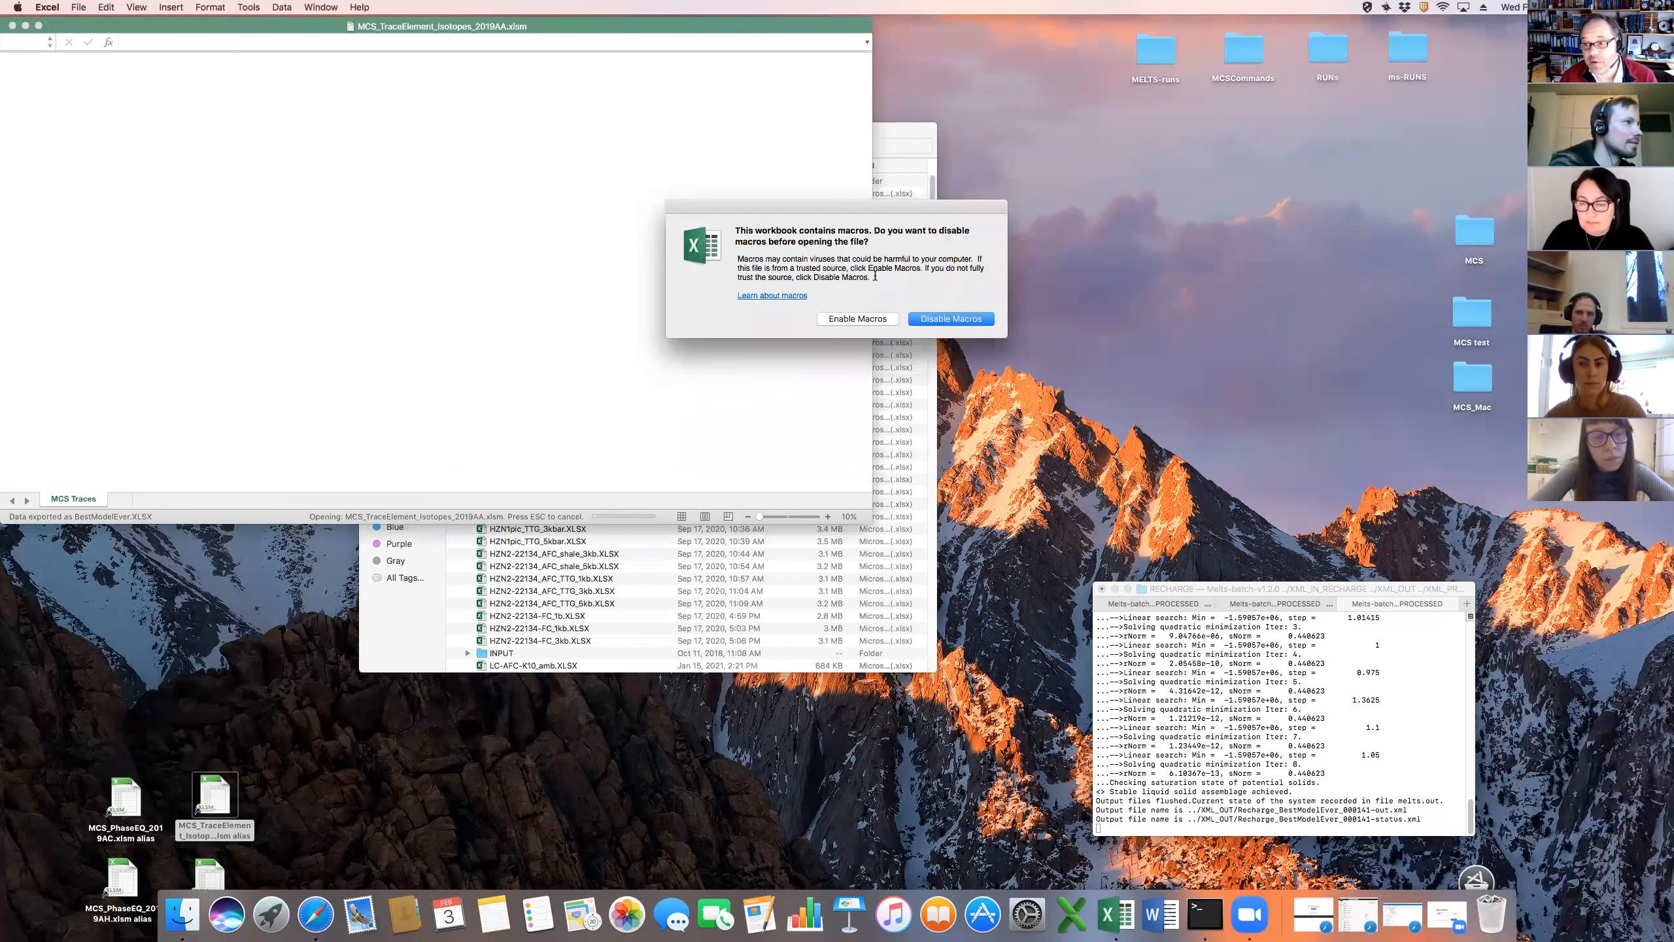
{"action": "left_click", "coordinate": [841, 321]}
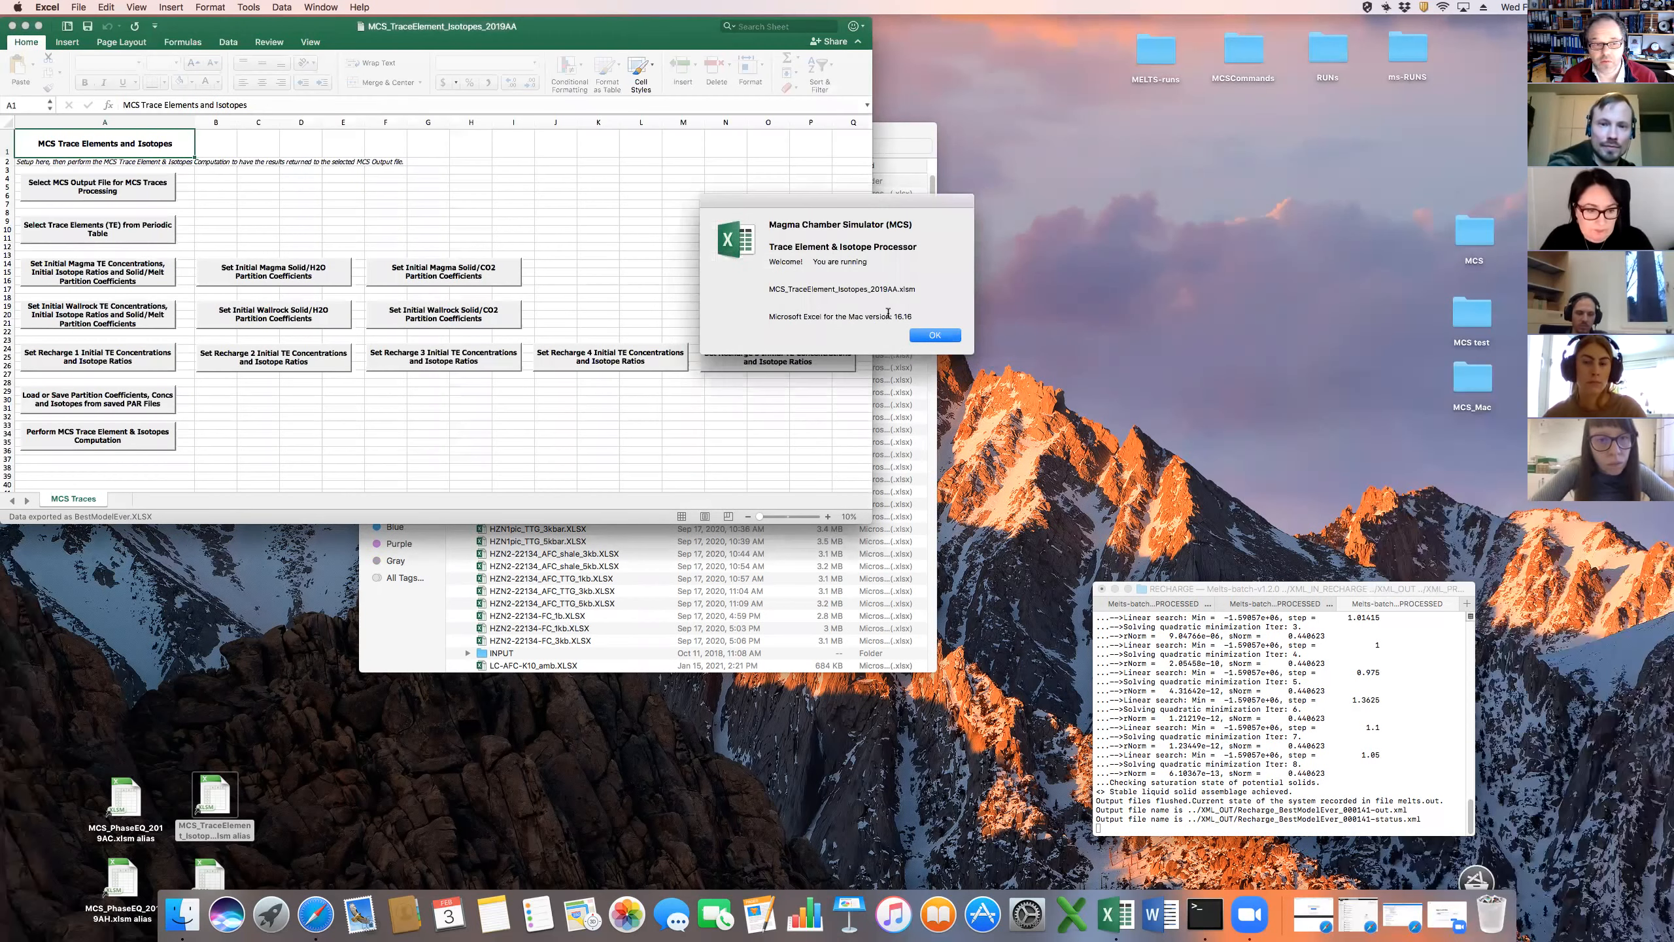
{"action": "left_click", "coordinate": [915, 336]}
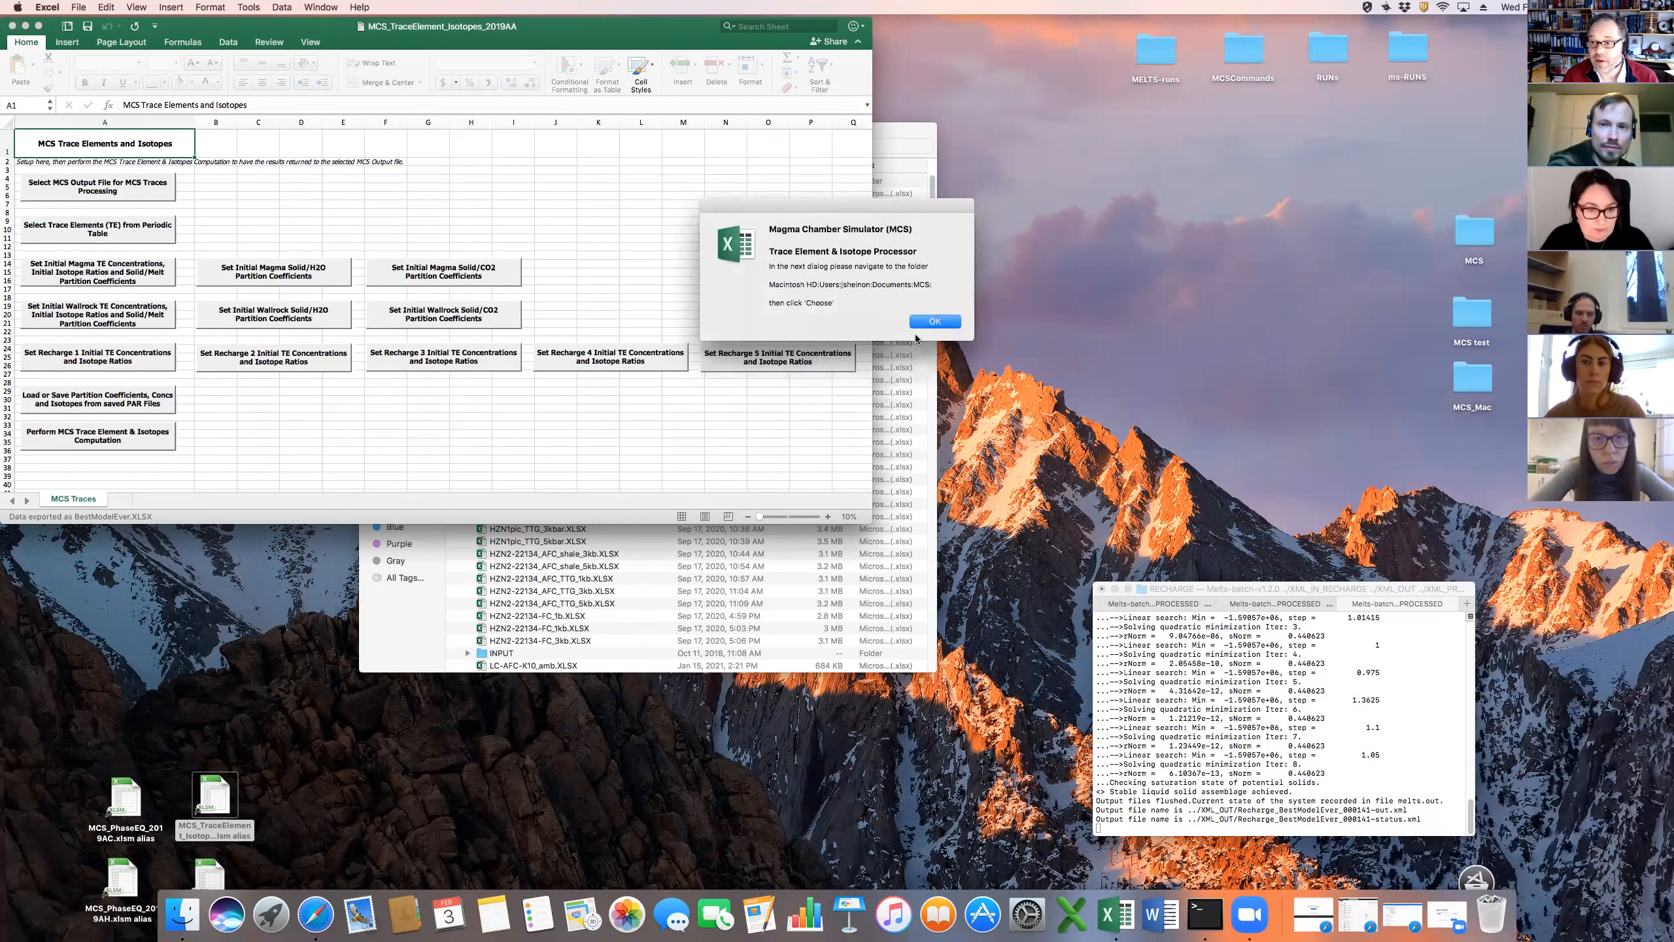
{"action": "left_click", "coordinate": [926, 327]}
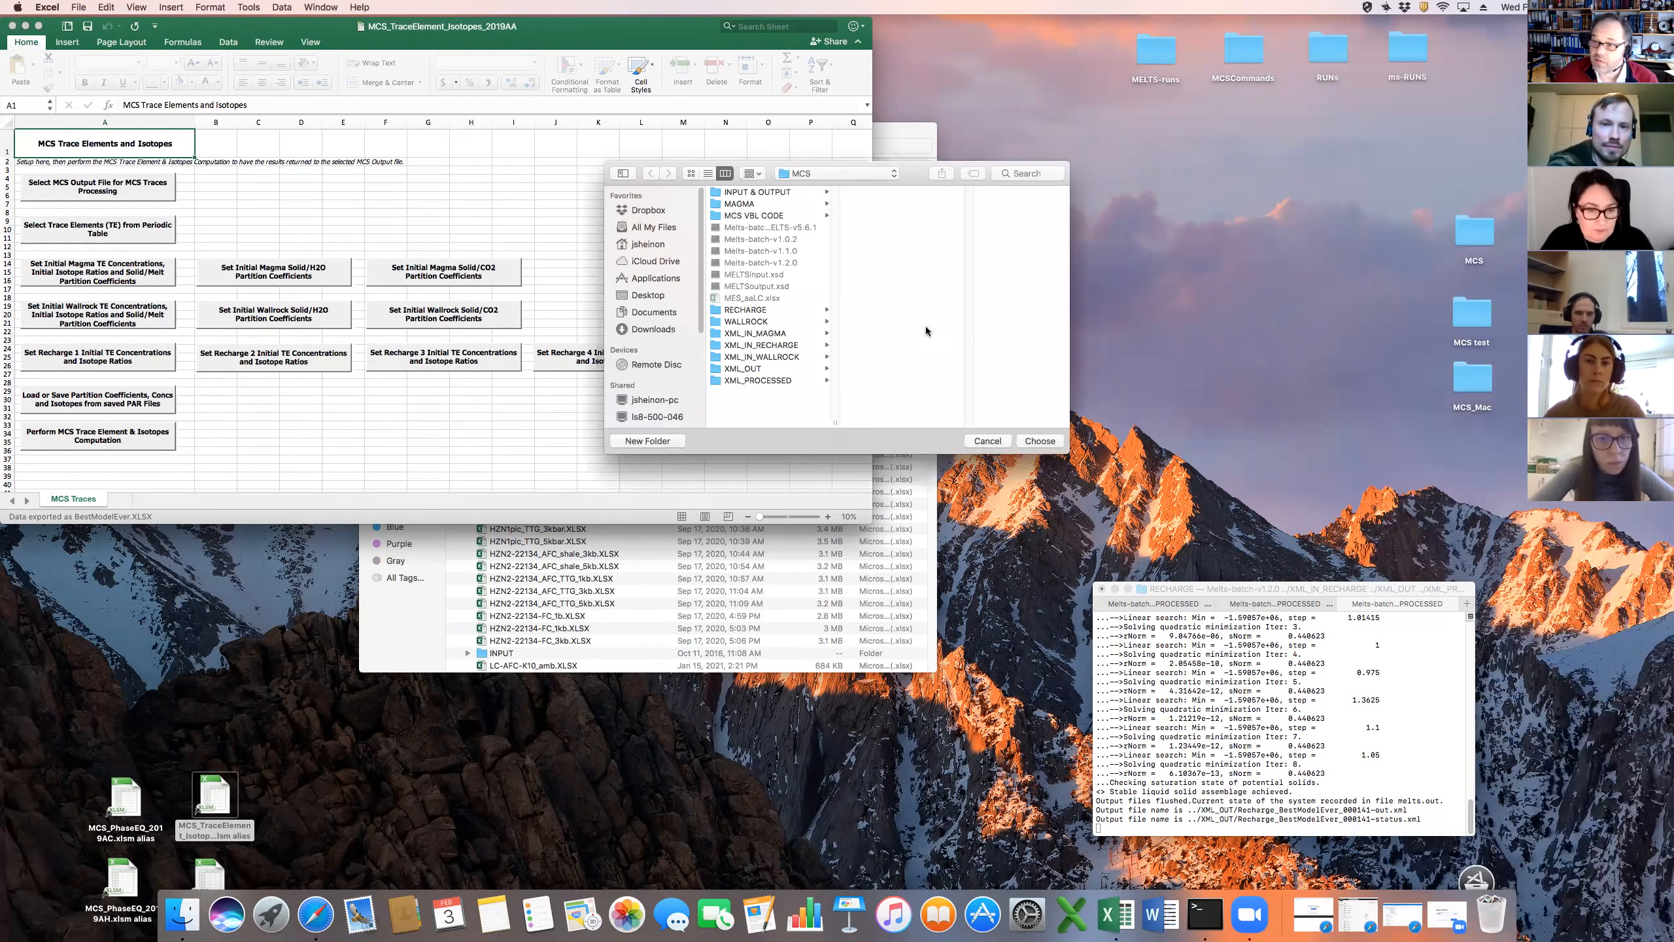
{"action": "left_click", "coordinate": [1028, 441]}
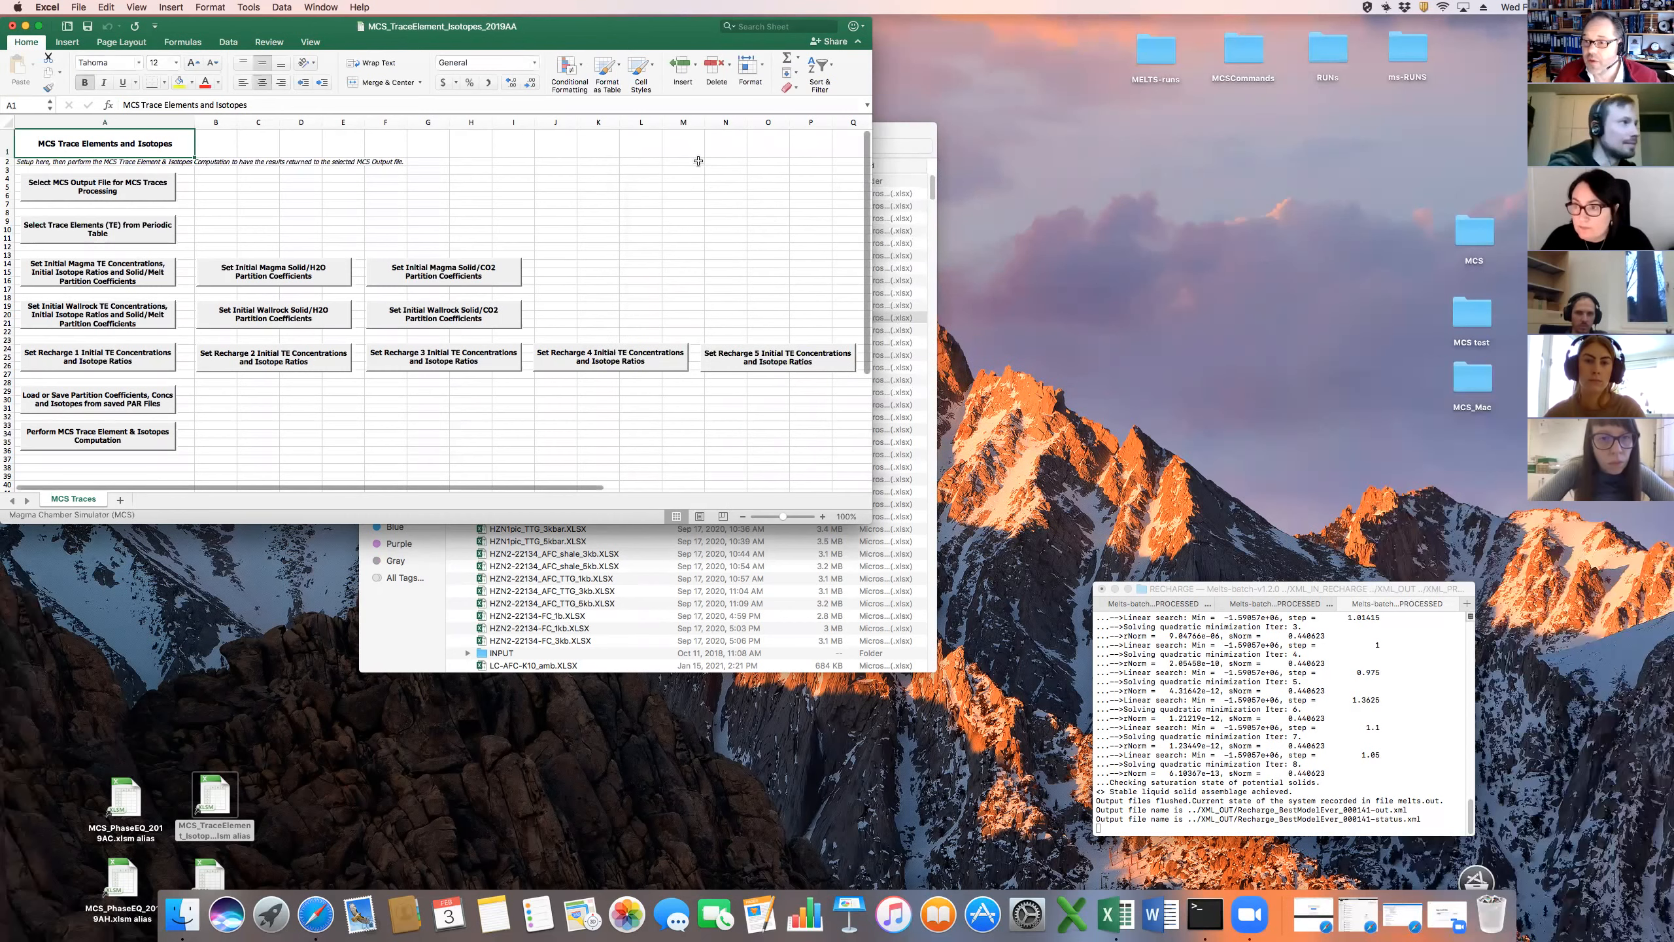
Move the MCS_TraceElement_Isotopes window towards the middle of the screen and enlarge it
{"action": "left_click_drag", "start_coordinate": [484, 33], "coordinate": [598, 127]}
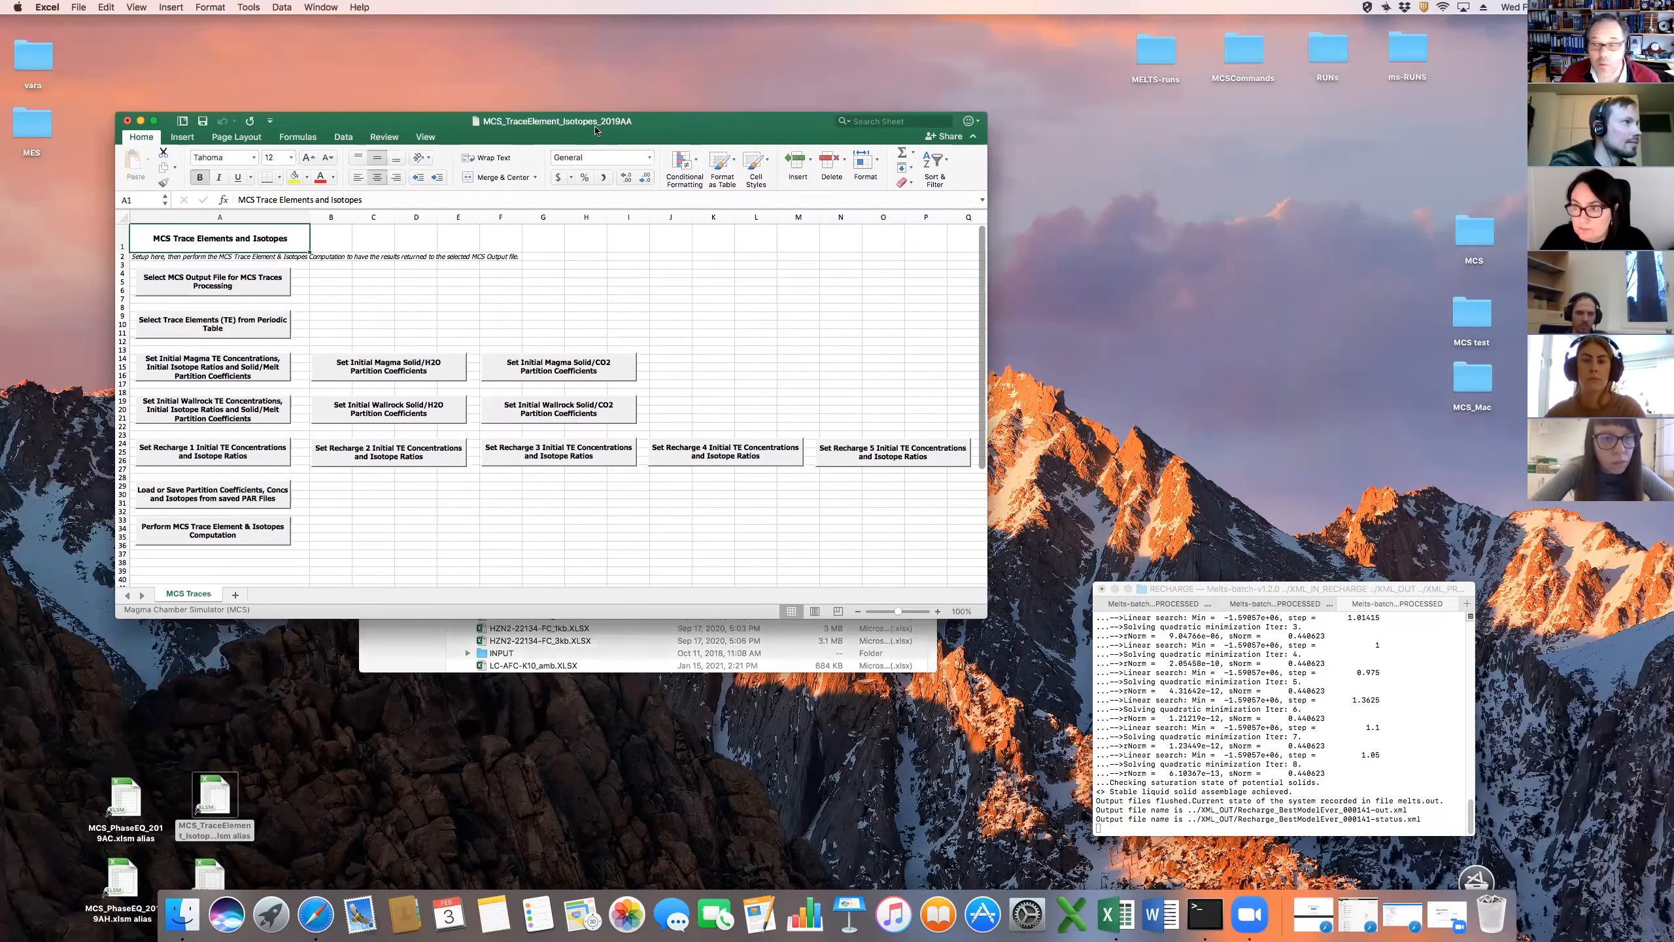
{"action": "left_click", "coordinate": [905, 612]}
{"action": "left_click_drag", "start_coordinate": [905, 613], "coordinate": [1396, 842]}
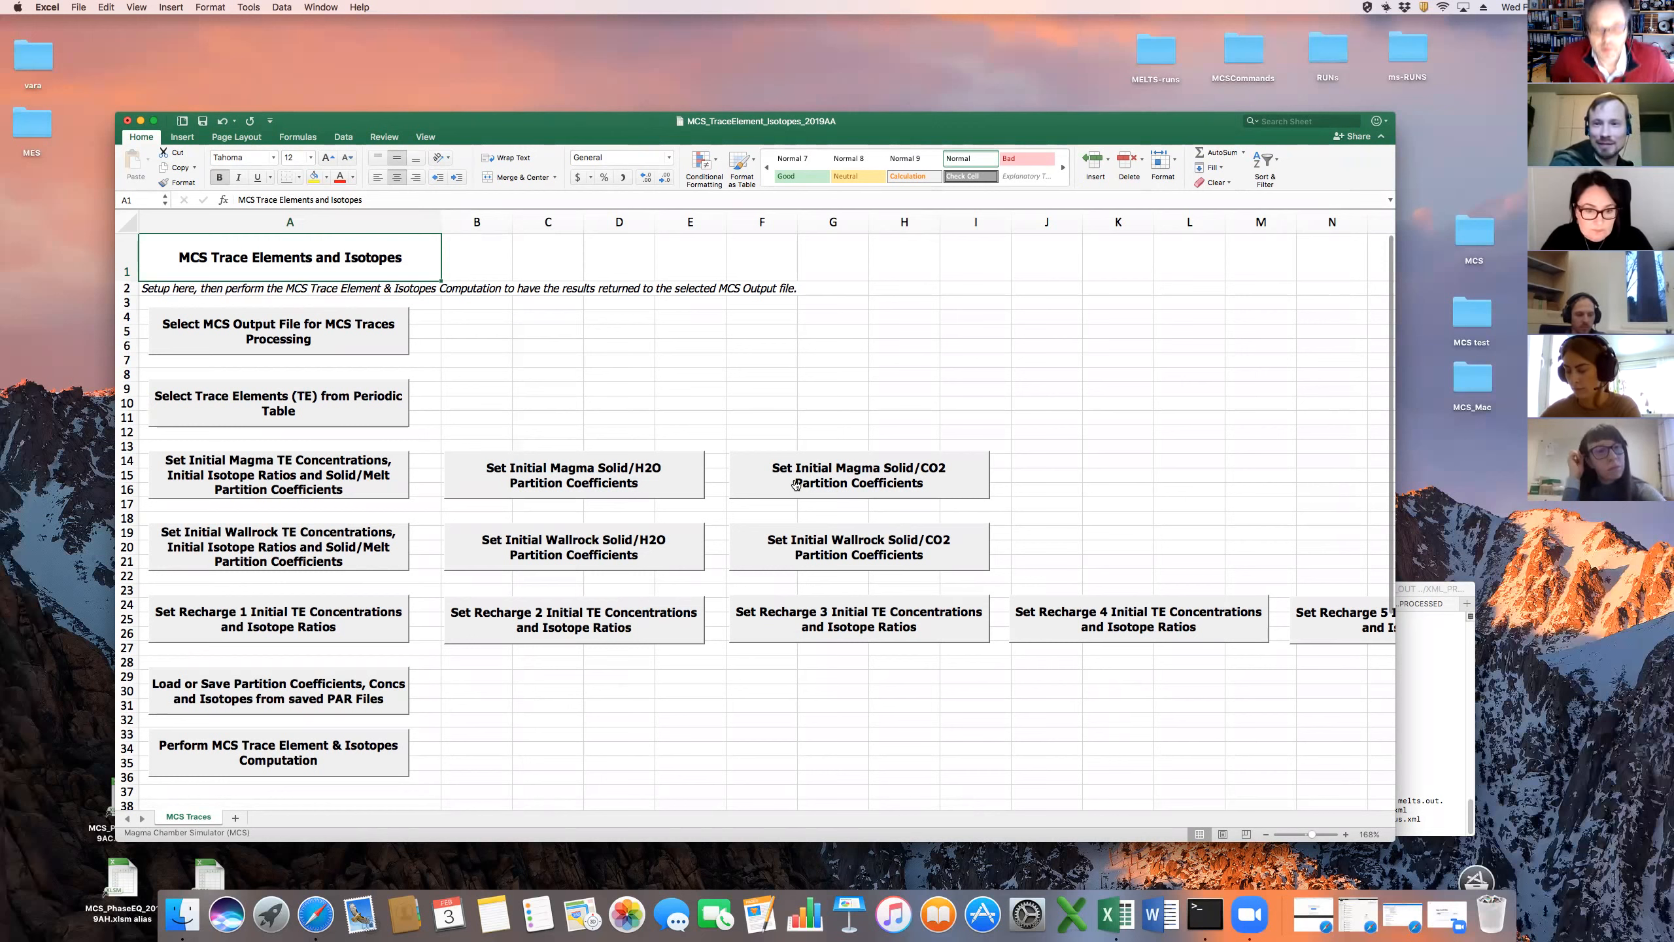
Load BestModelEver.XLSX as the MCS output file for the traces computation
{"action": "left_click", "coordinate": [660, 405]}
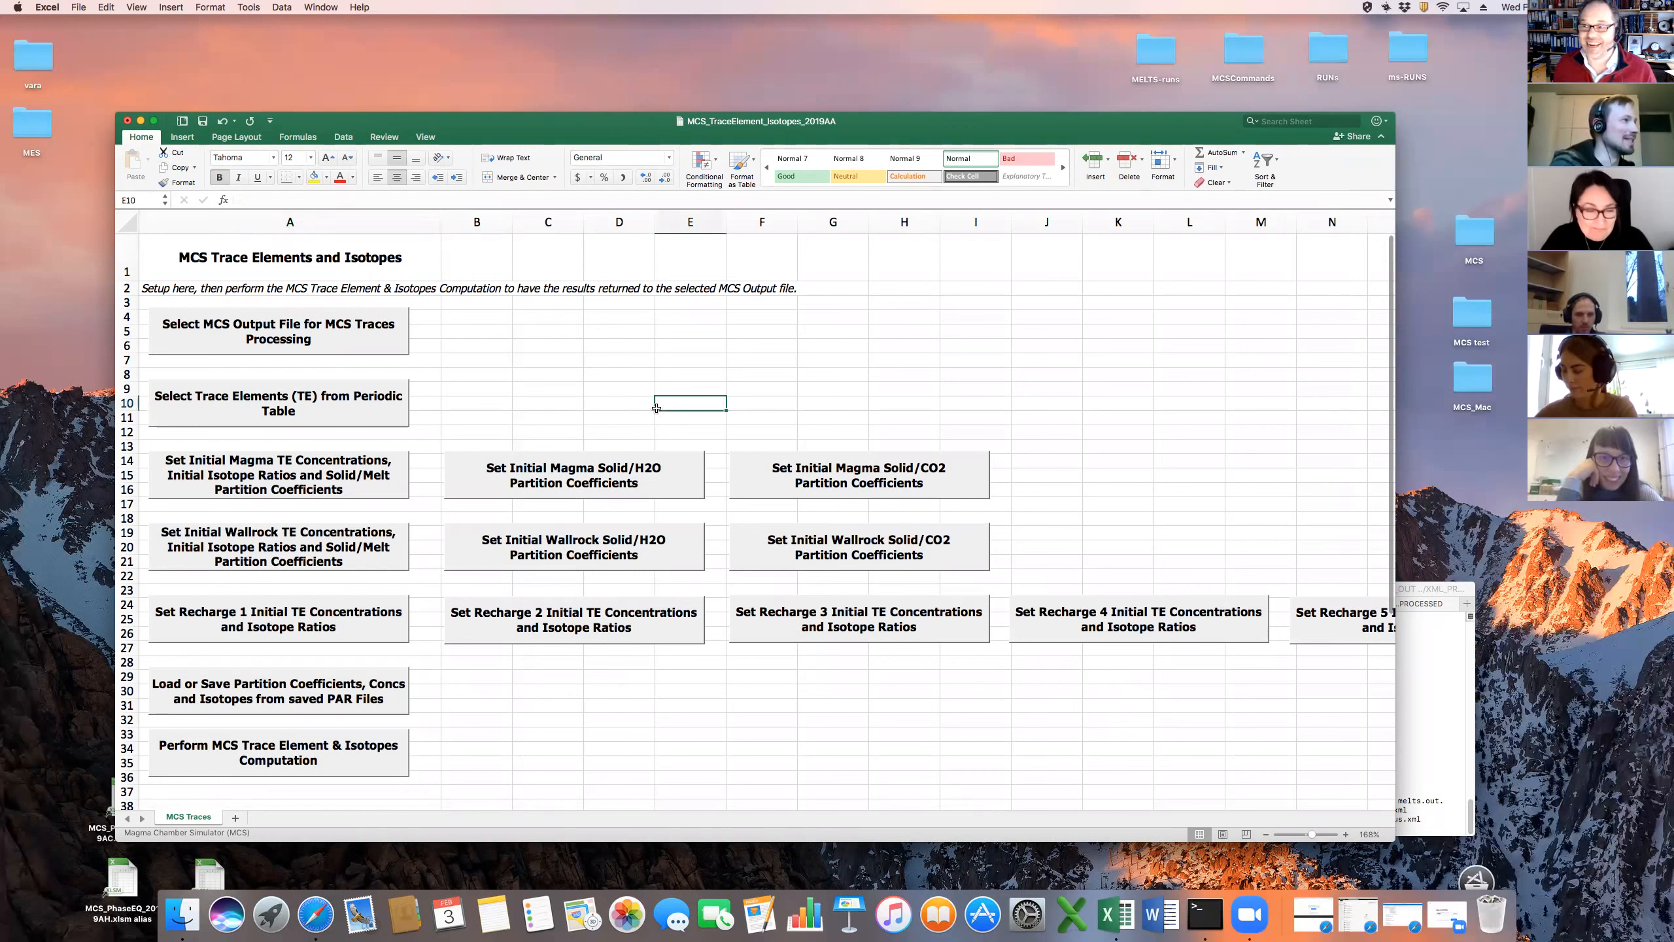
{"action": "left_click", "coordinate": [336, 328]}
{"action": "left_click", "coordinate": [911, 390]}
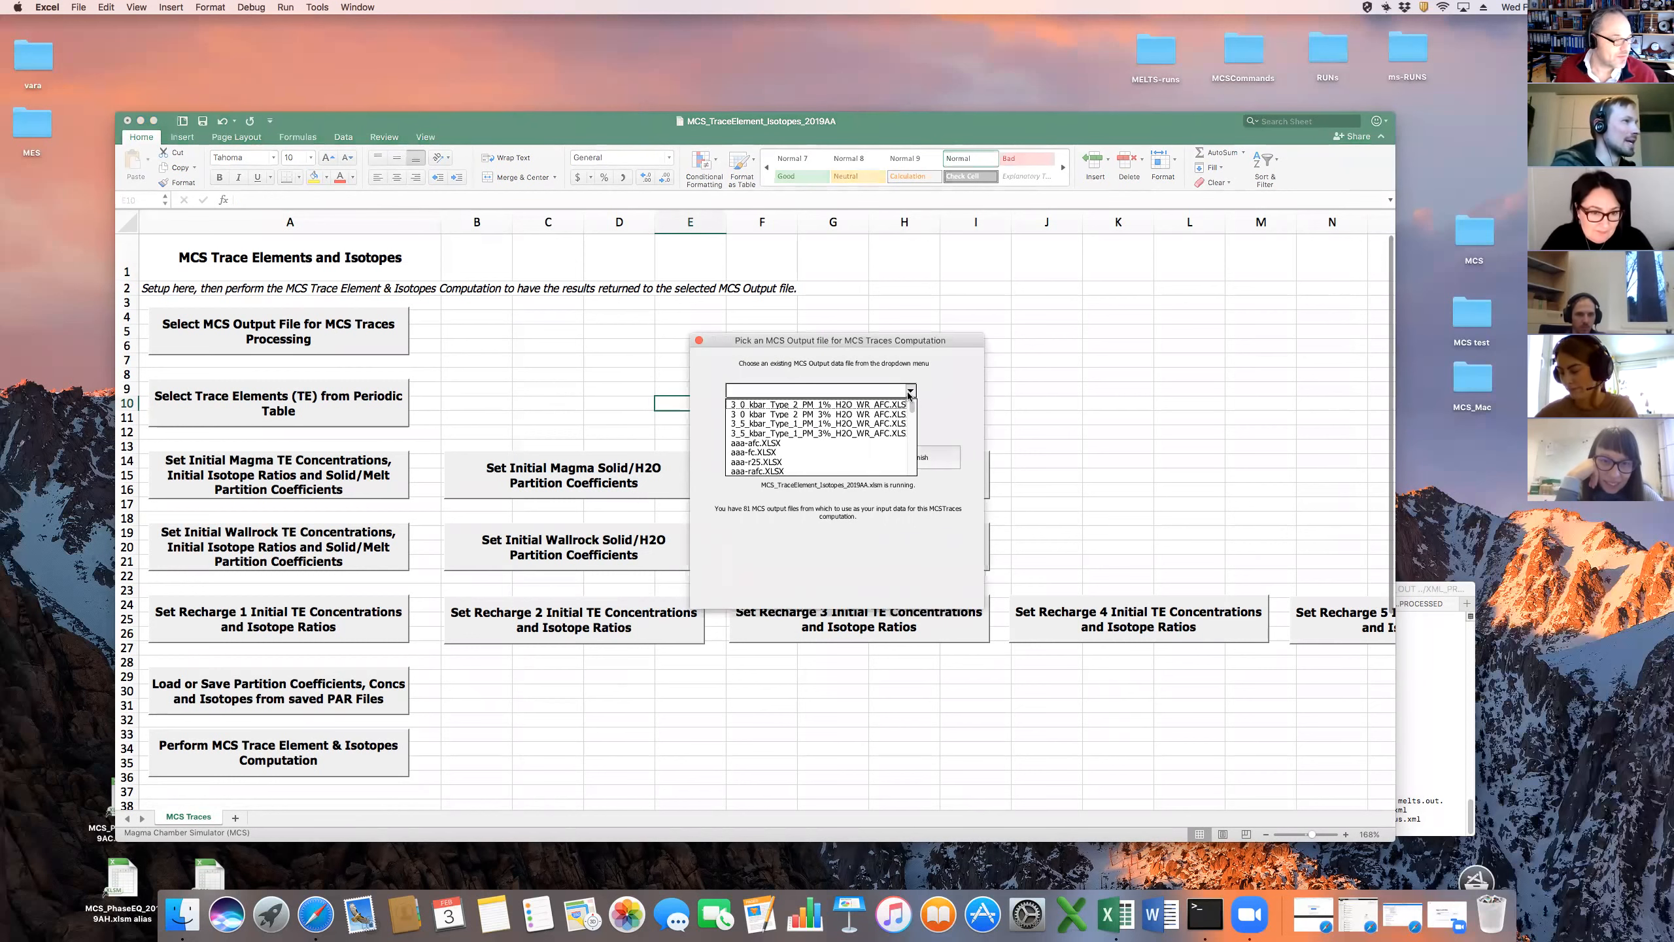
{"action": "scroll", "coordinate": [913, 412], "scroll_direction": "down", "scroll_amount": 2}
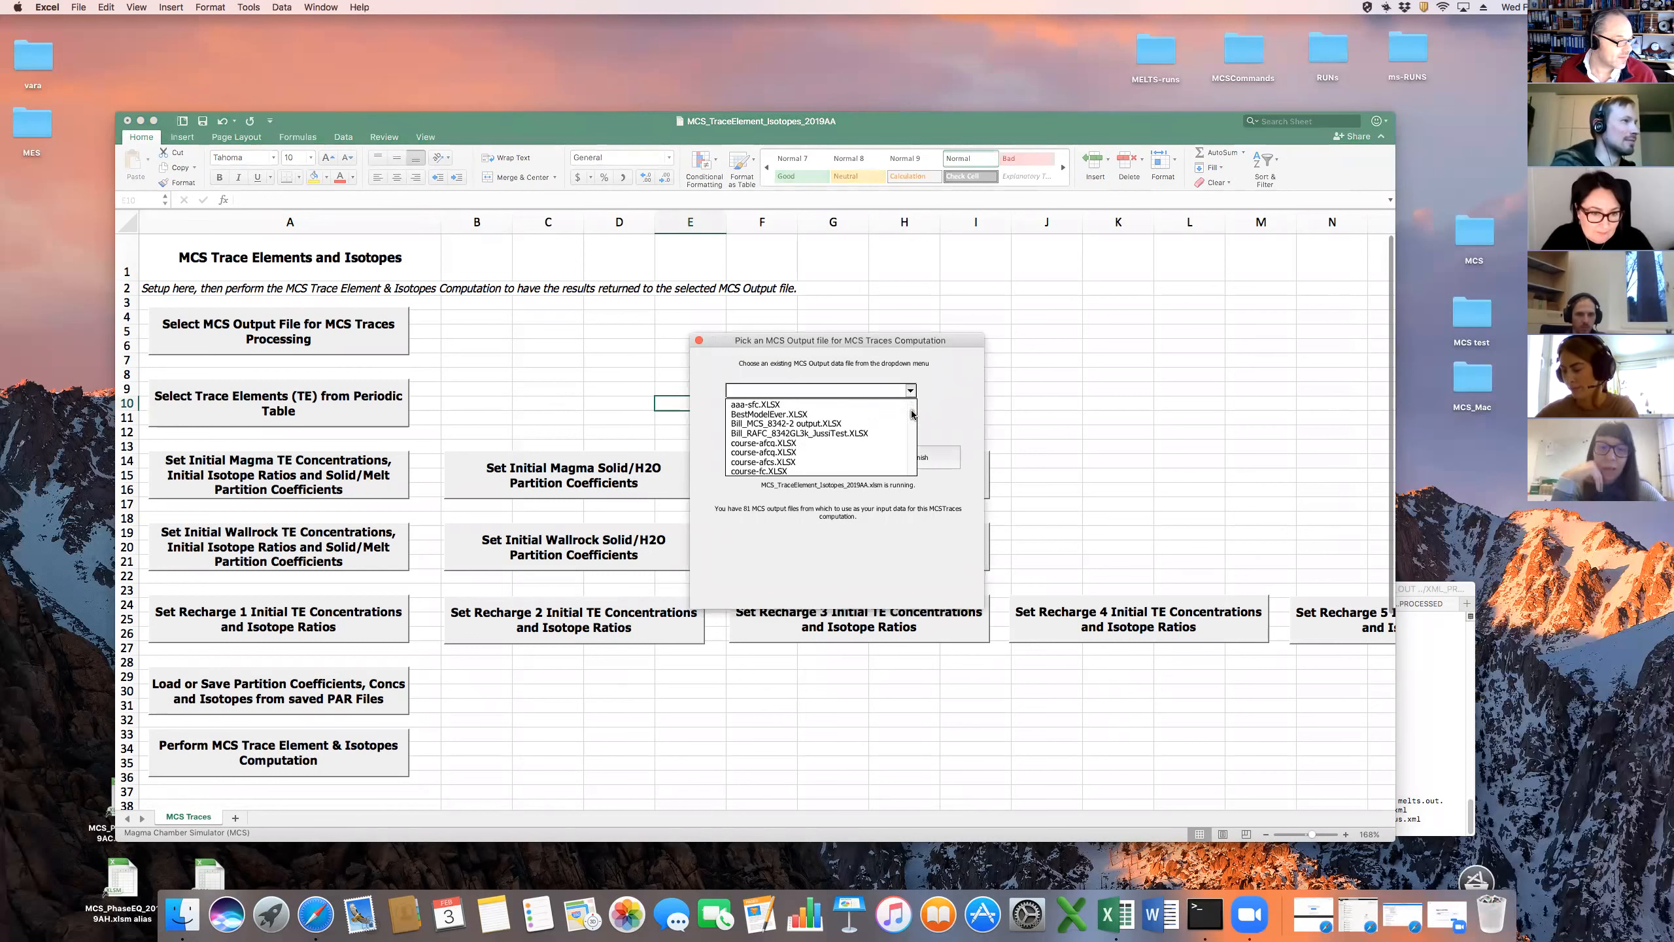
{"action": "left_click", "coordinate": [845, 413]}
{"action": "left_click", "coordinate": [922, 458]}
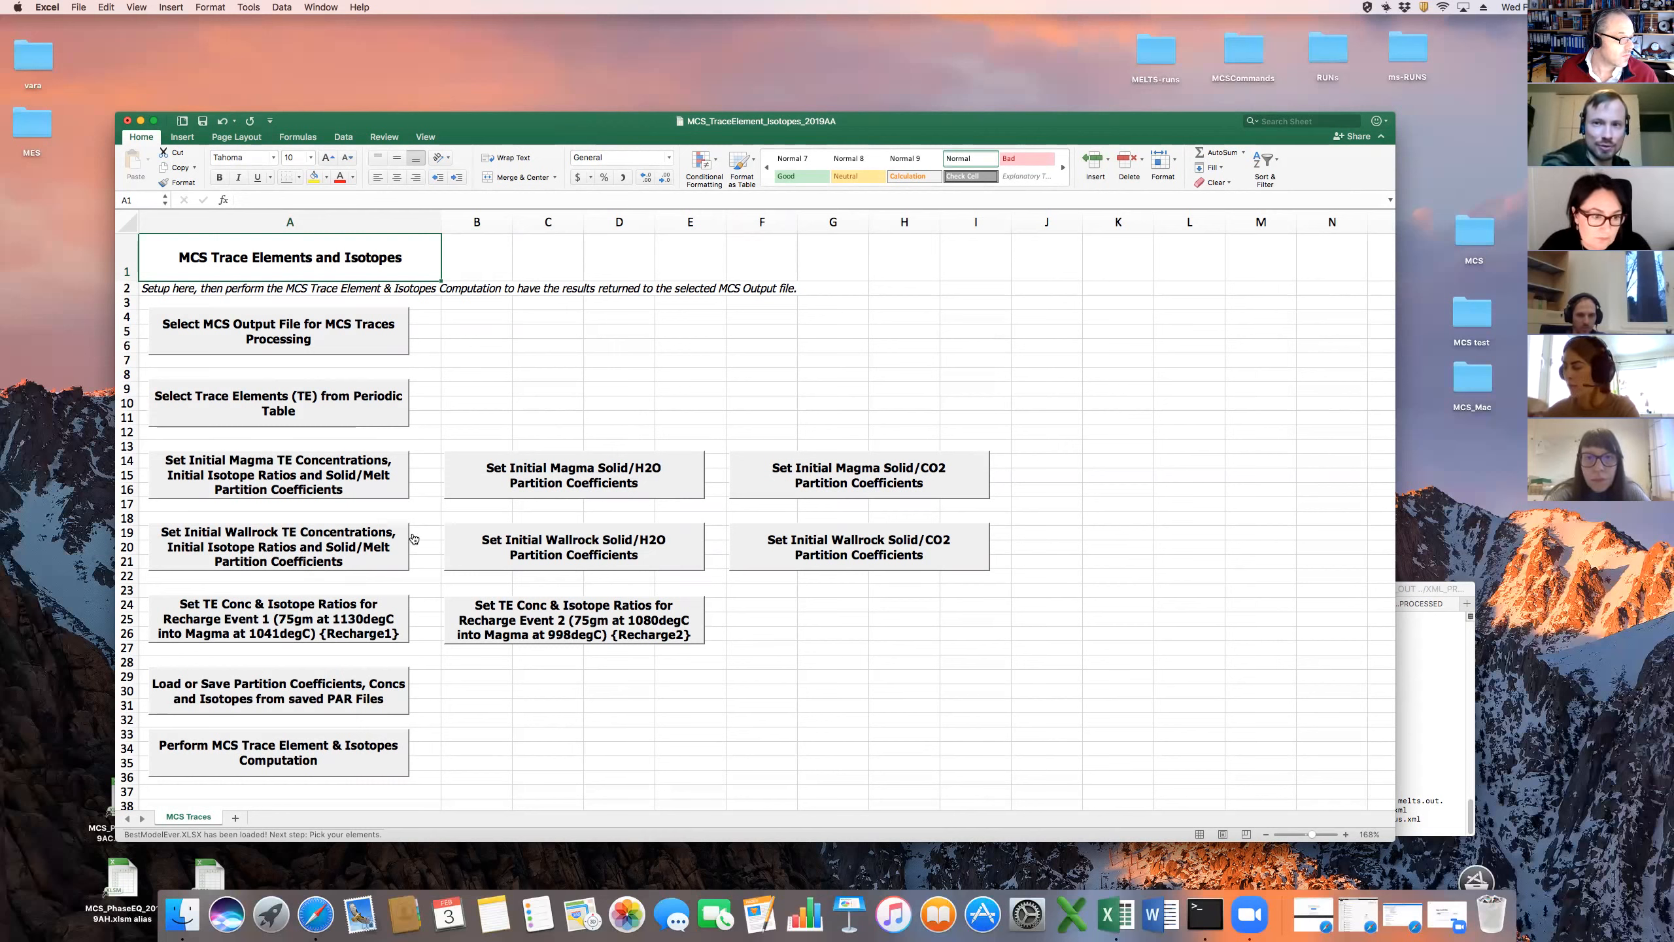
Activate the trace elements O, Nd, Sr and Zr in the periodic table and return to the main menu
{"action": "left_click", "coordinate": [304, 407]}
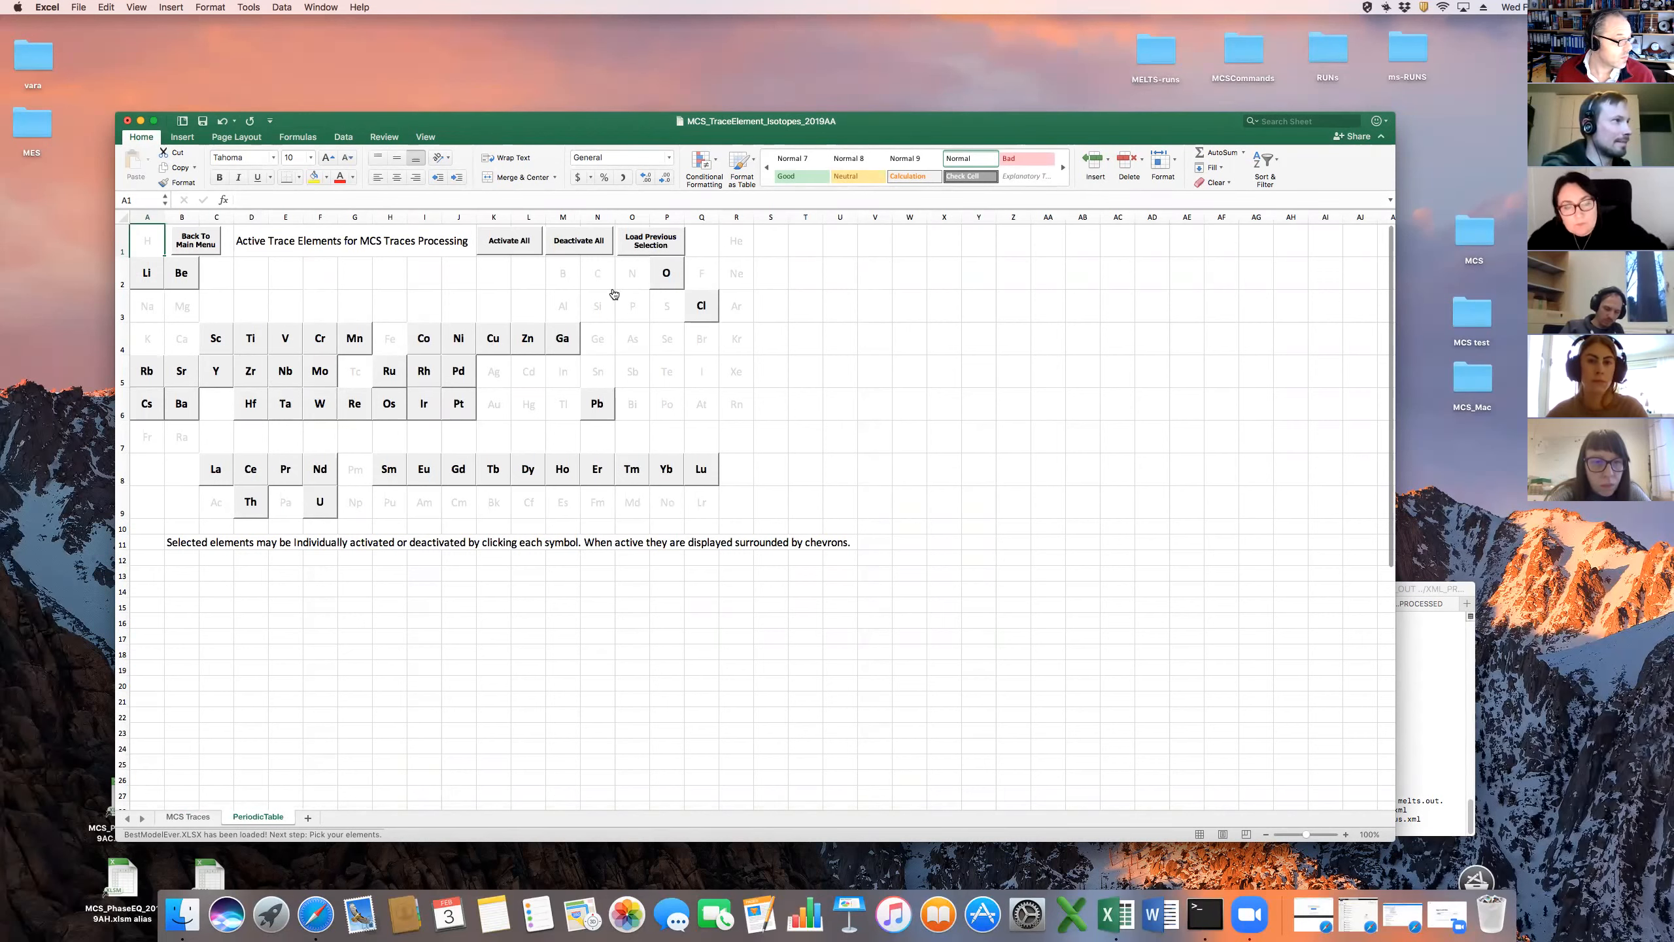
{"action": "left_click", "coordinate": [663, 281]}
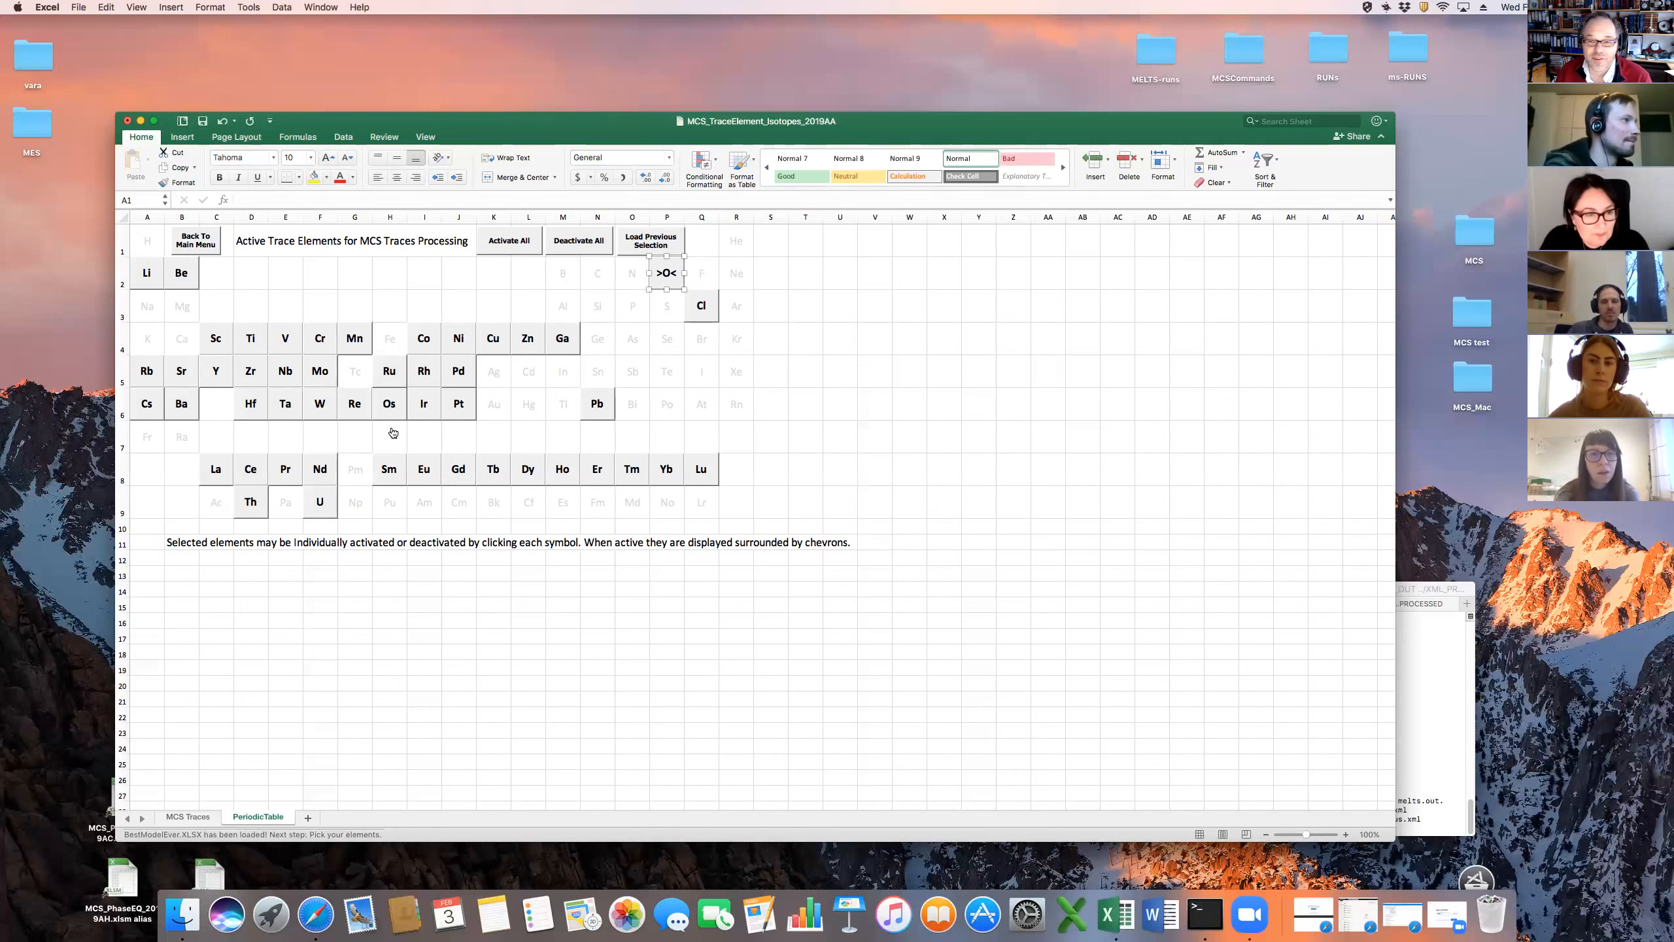
{"action": "left_click", "coordinate": [321, 469]}
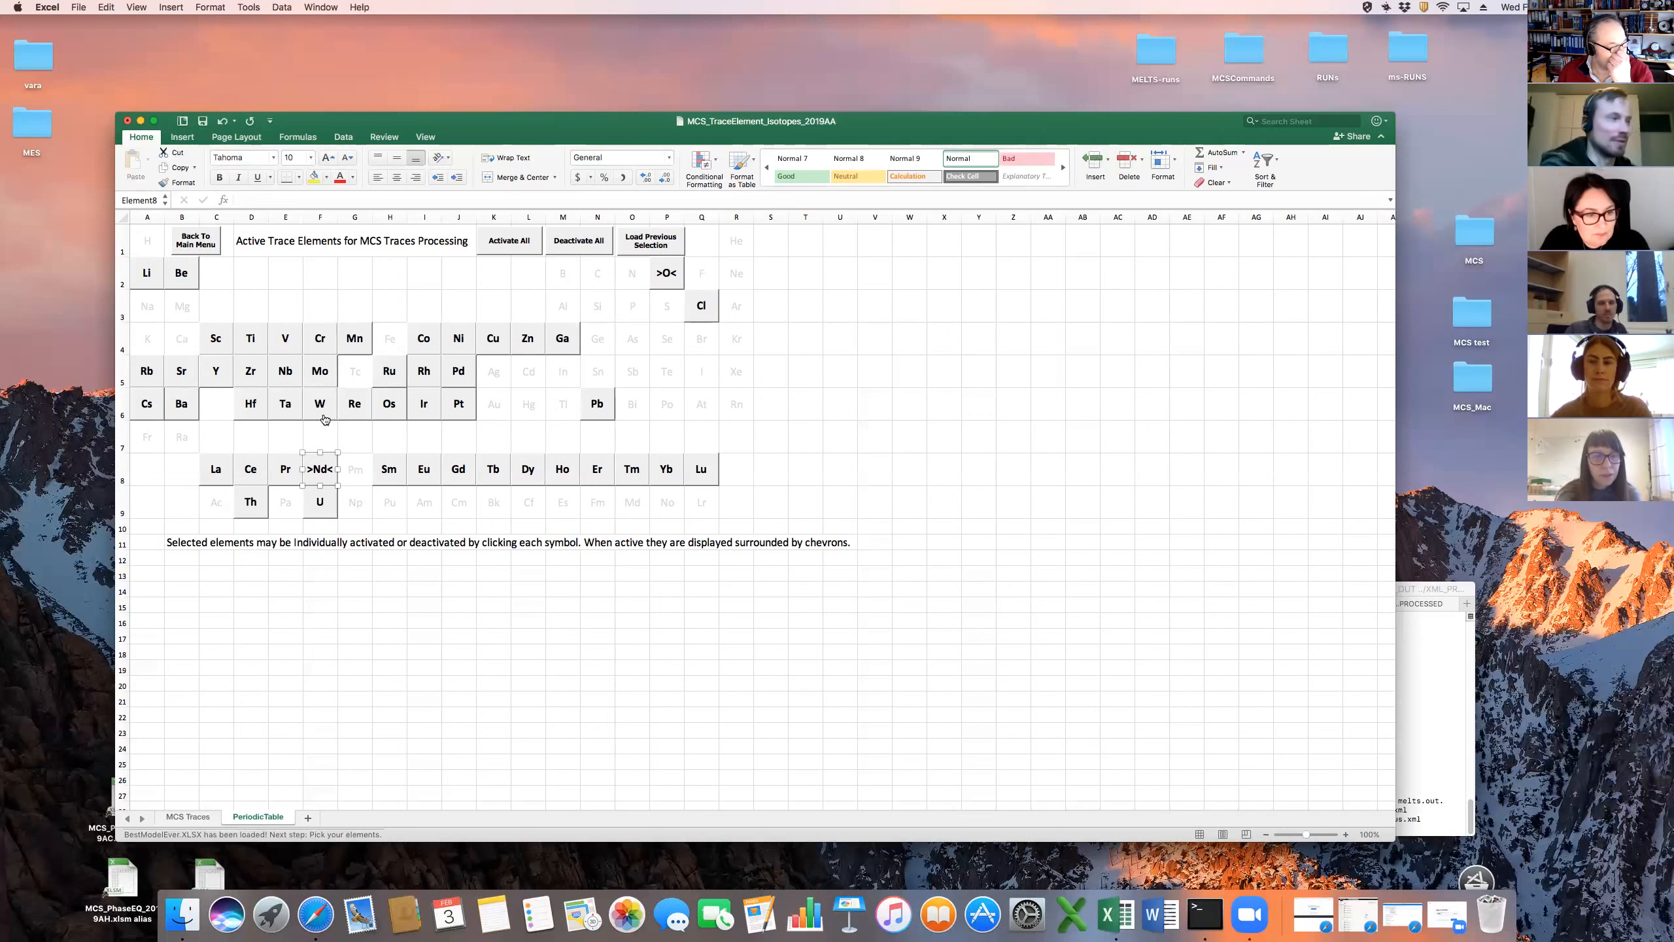
{"action": "left_click", "coordinate": [186, 375]}
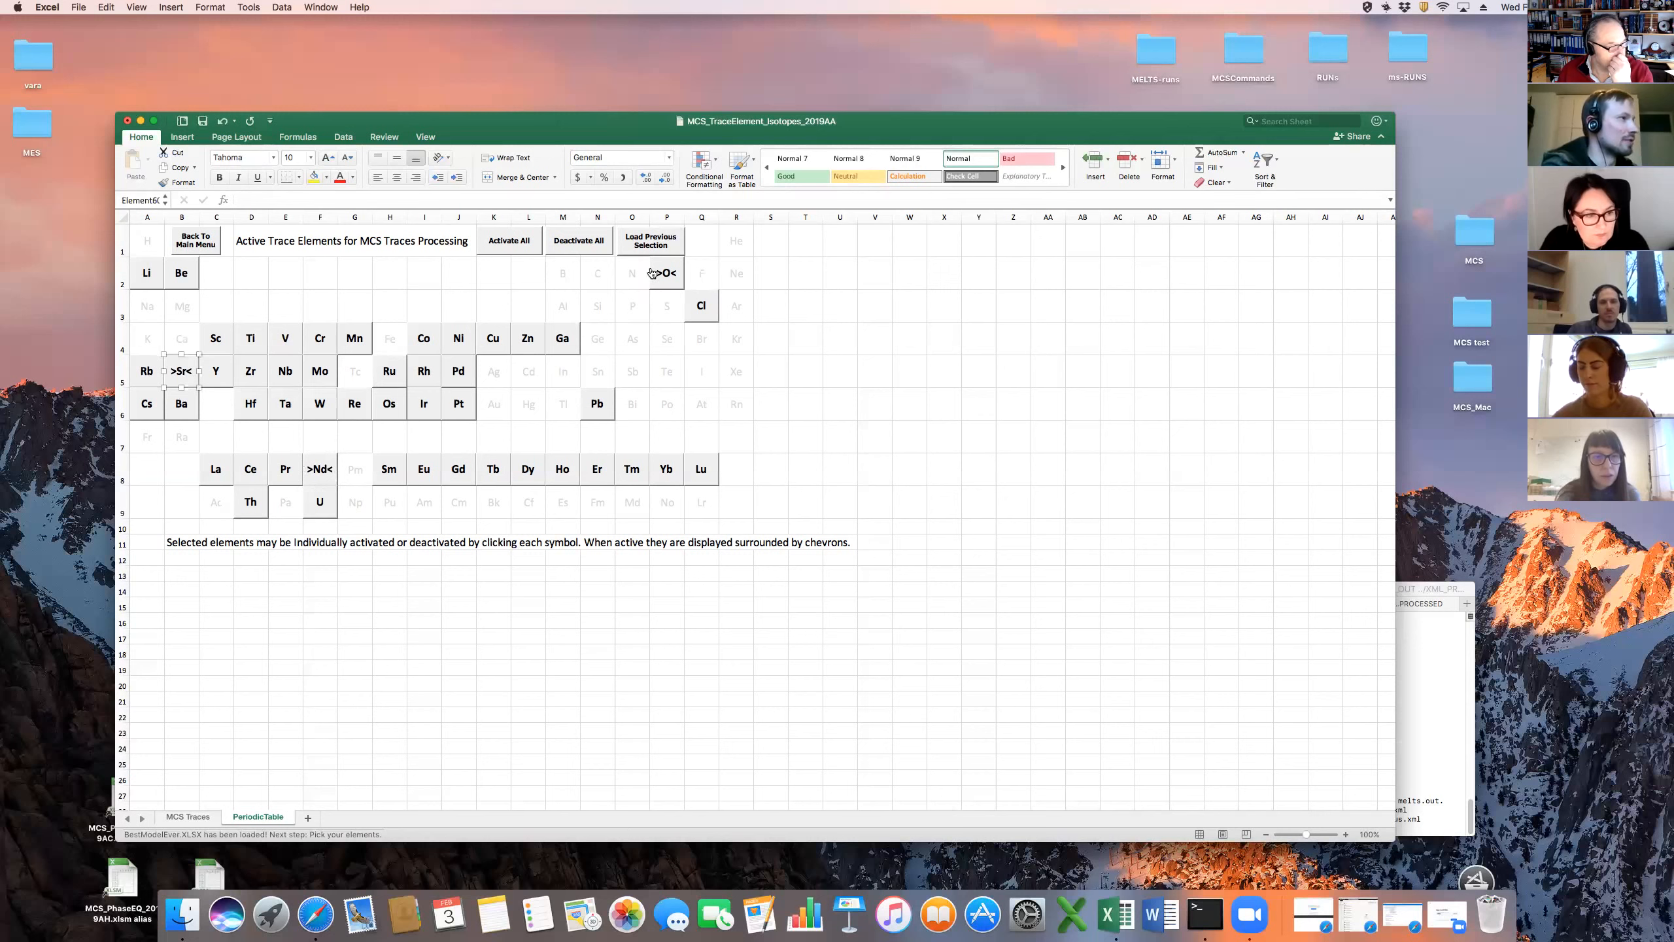
{"action": "left_click", "coordinate": [245, 373]}
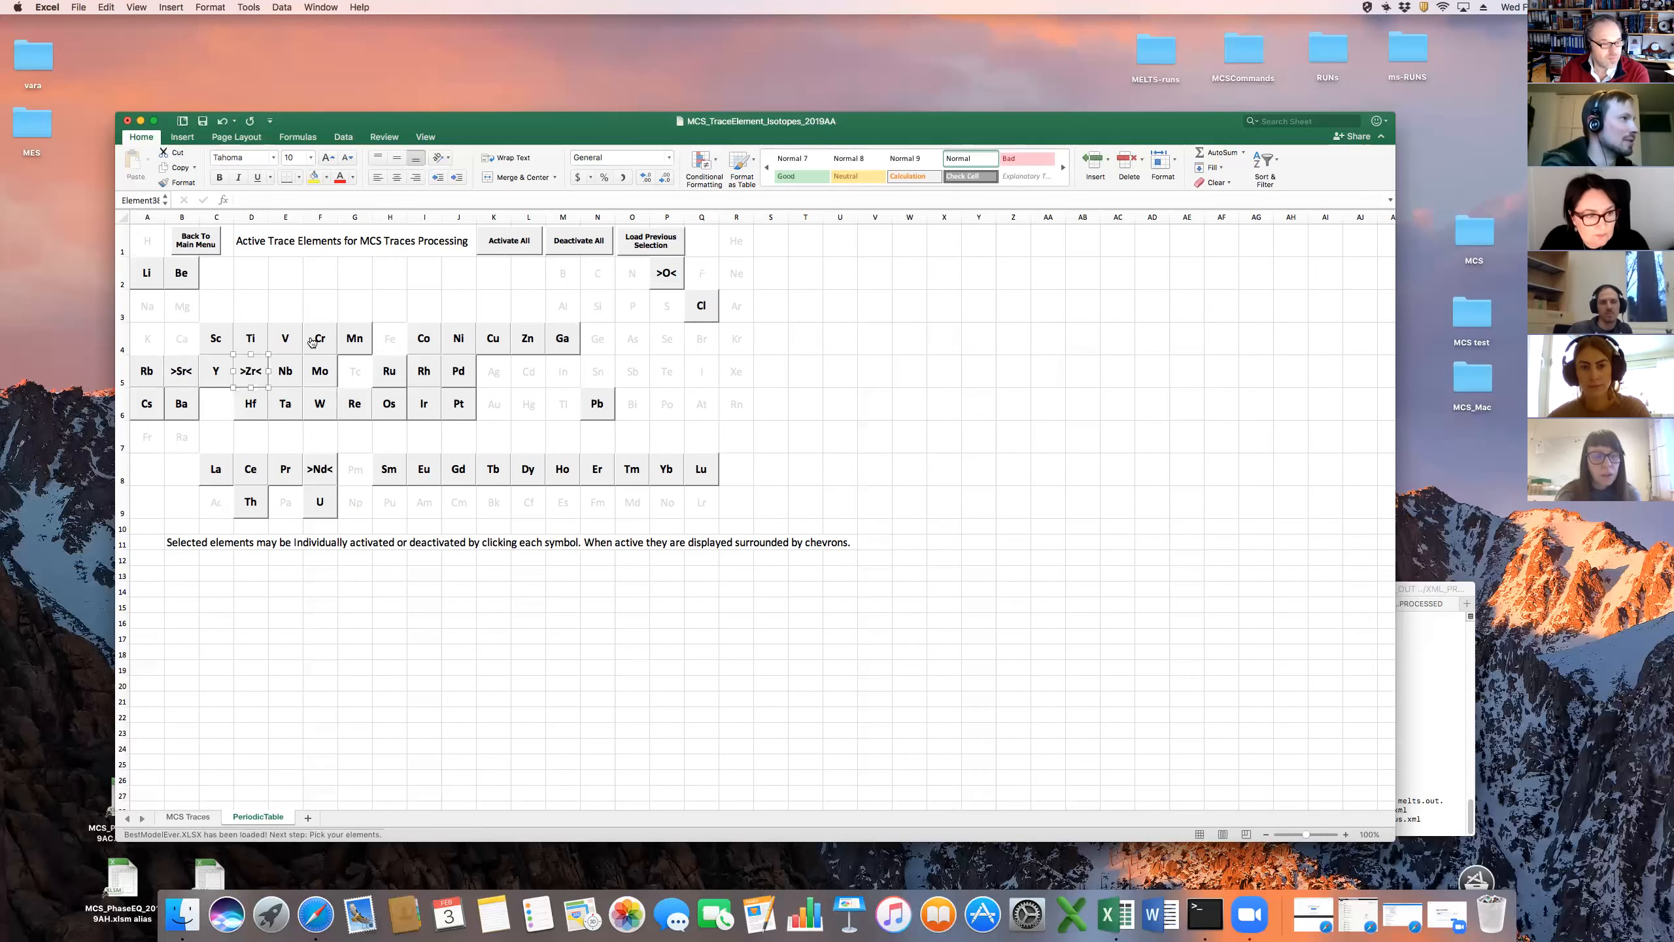
{"action": "left_click", "coordinate": [204, 246]}
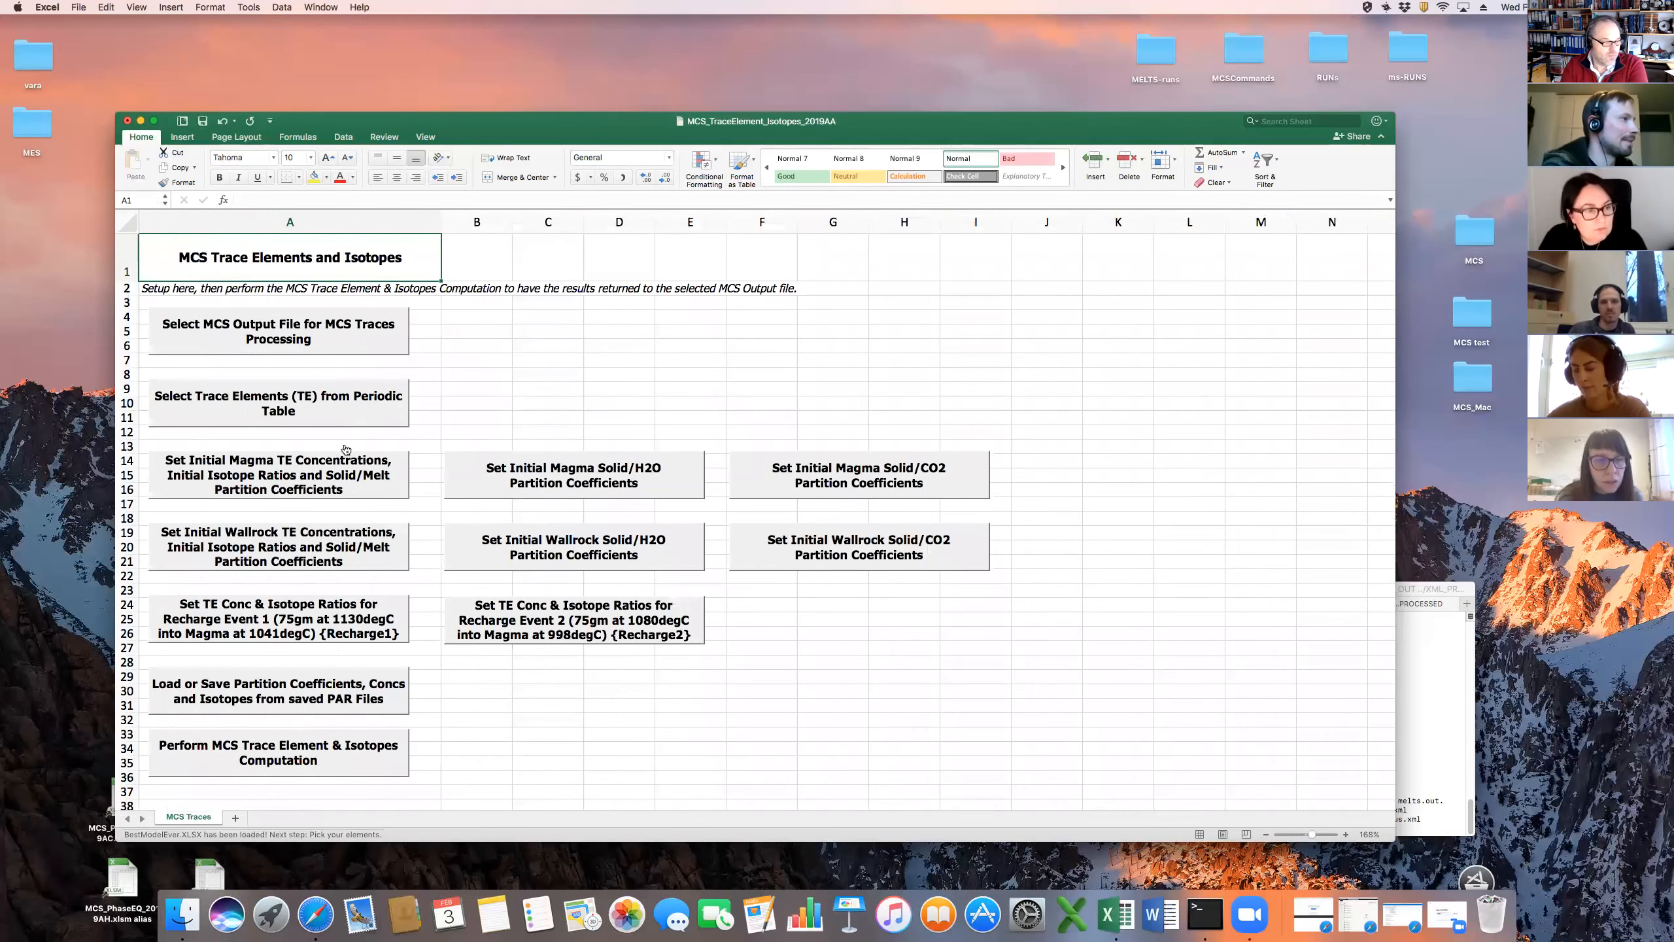
View the magma setup's Ksm definition options for Sr in clinopyroxene and the magma solid/H2O partition coefficients
{"action": "left_click", "coordinate": [334, 473]}
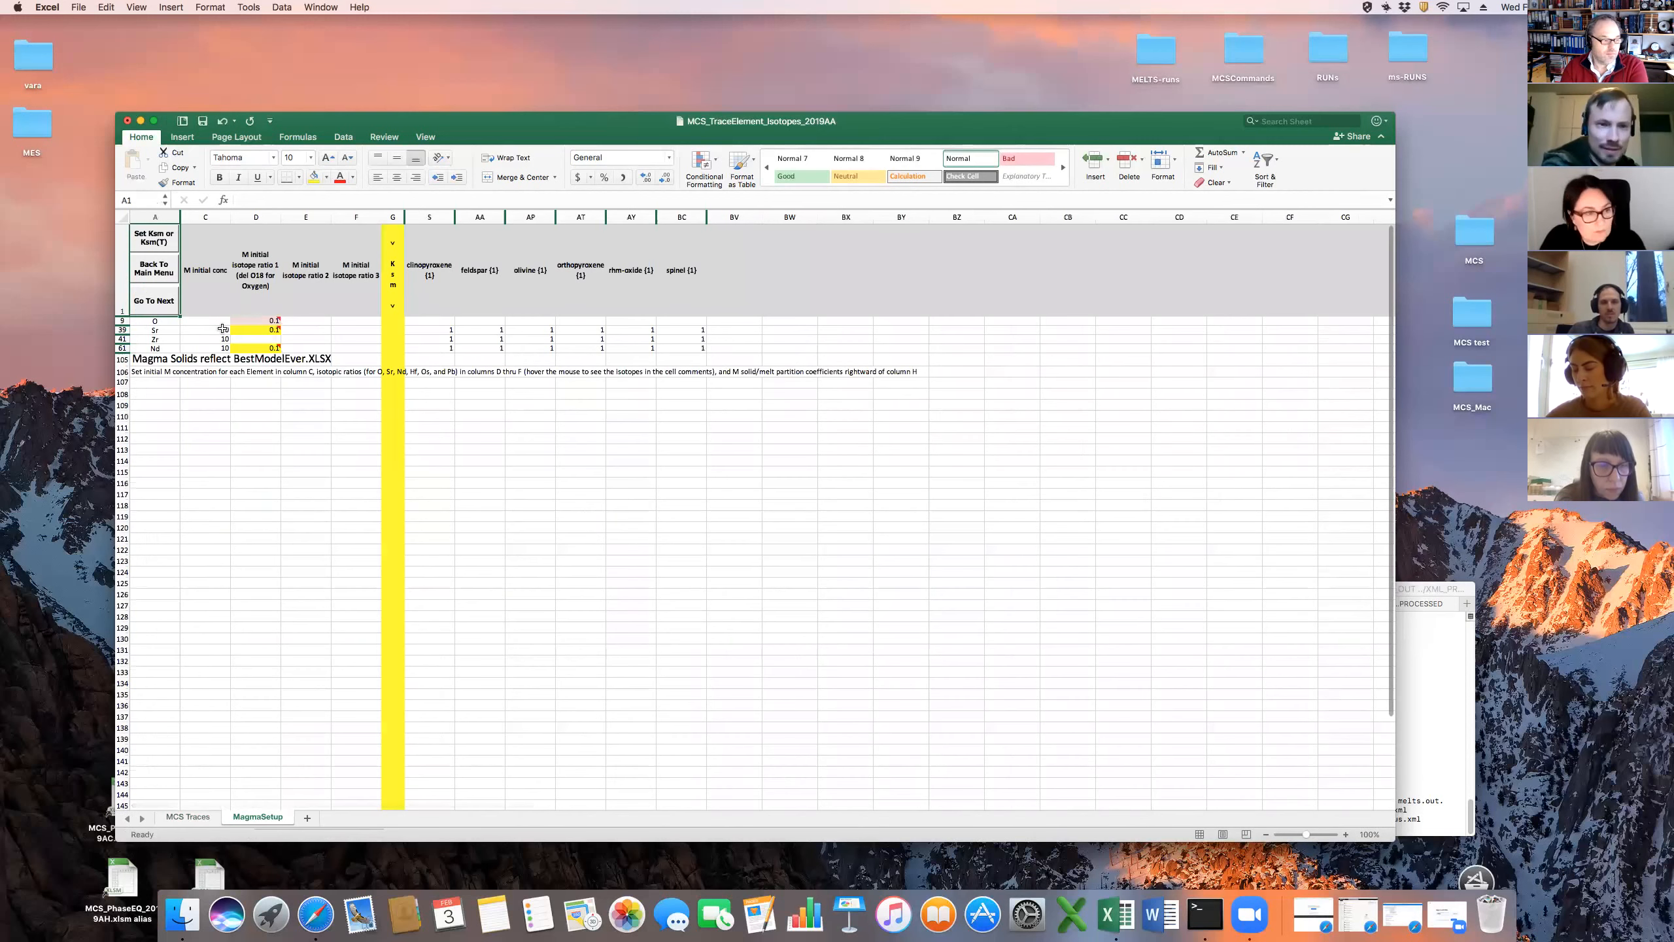
{"action": "left_click_drag", "start_coordinate": [1305, 835], "coordinate": [1314, 836]}
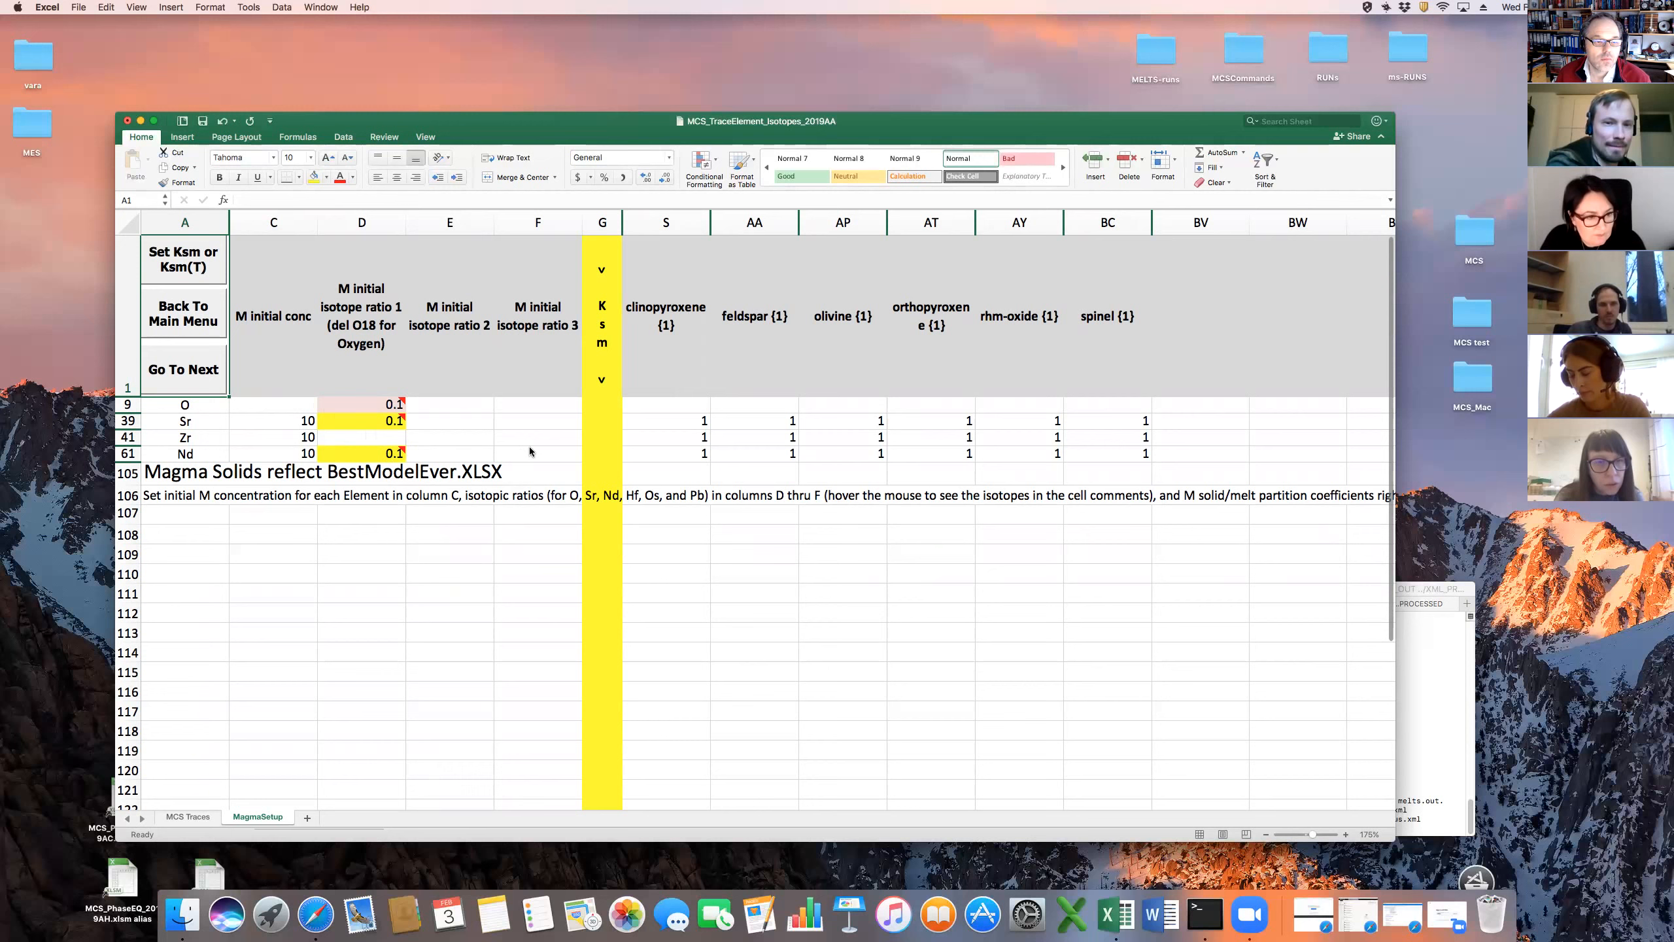
{"action": "left_click", "coordinate": [675, 421]}
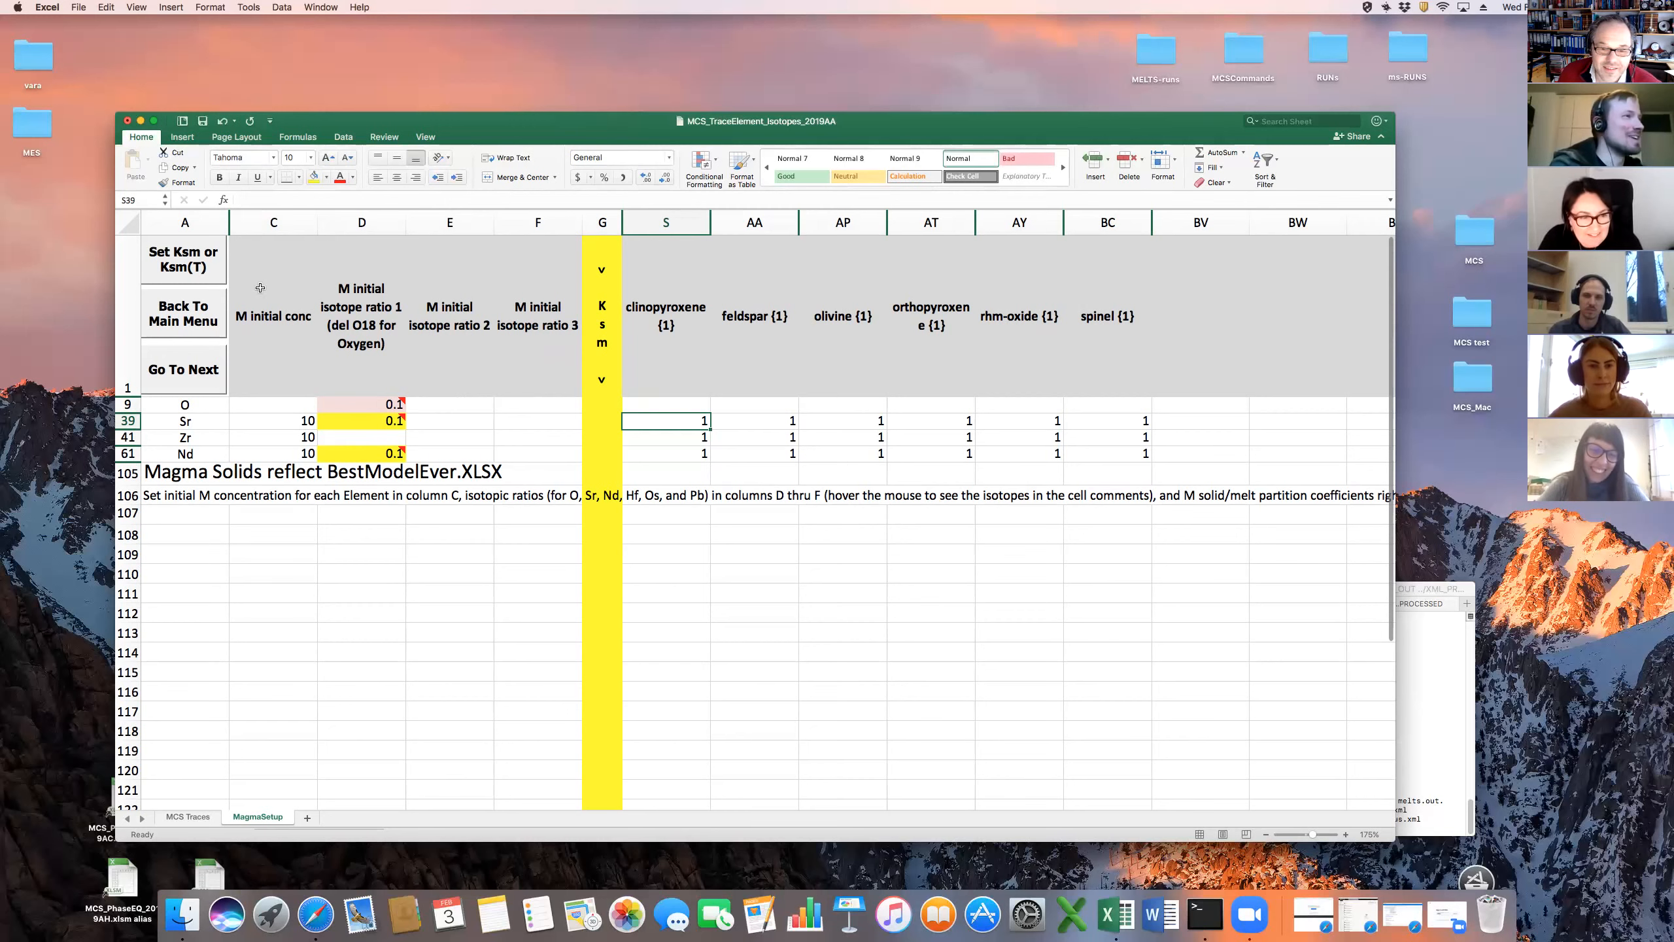
{"action": "left_click", "coordinate": [190, 266]}
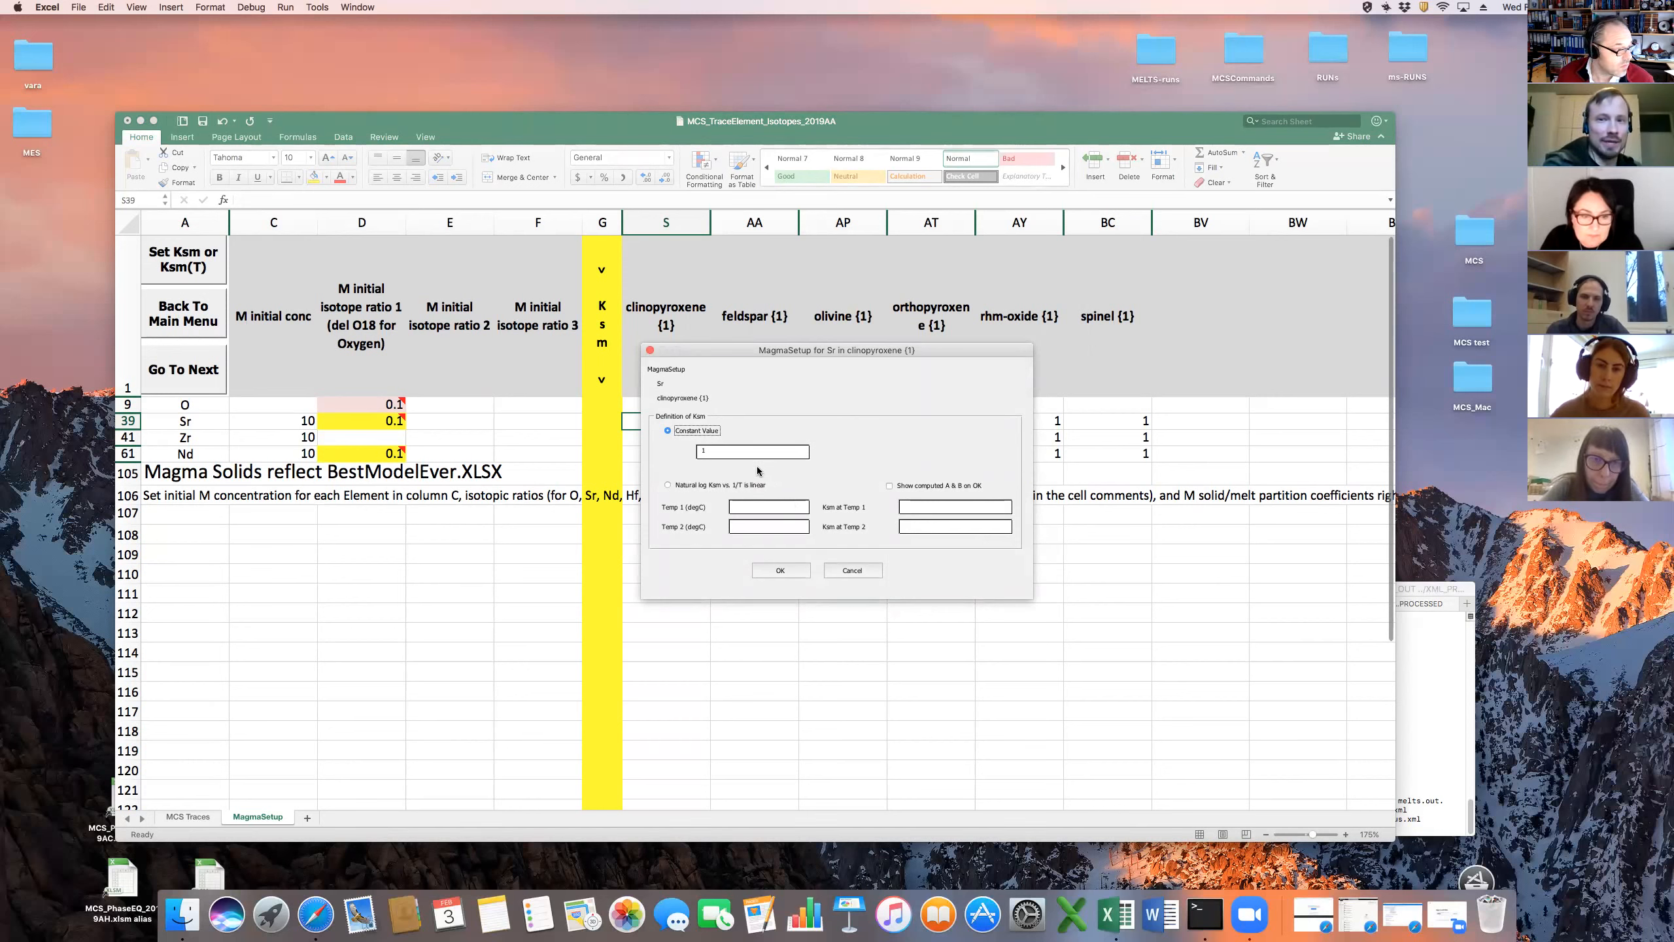
{"action": "left_click", "coordinate": [650, 350]}
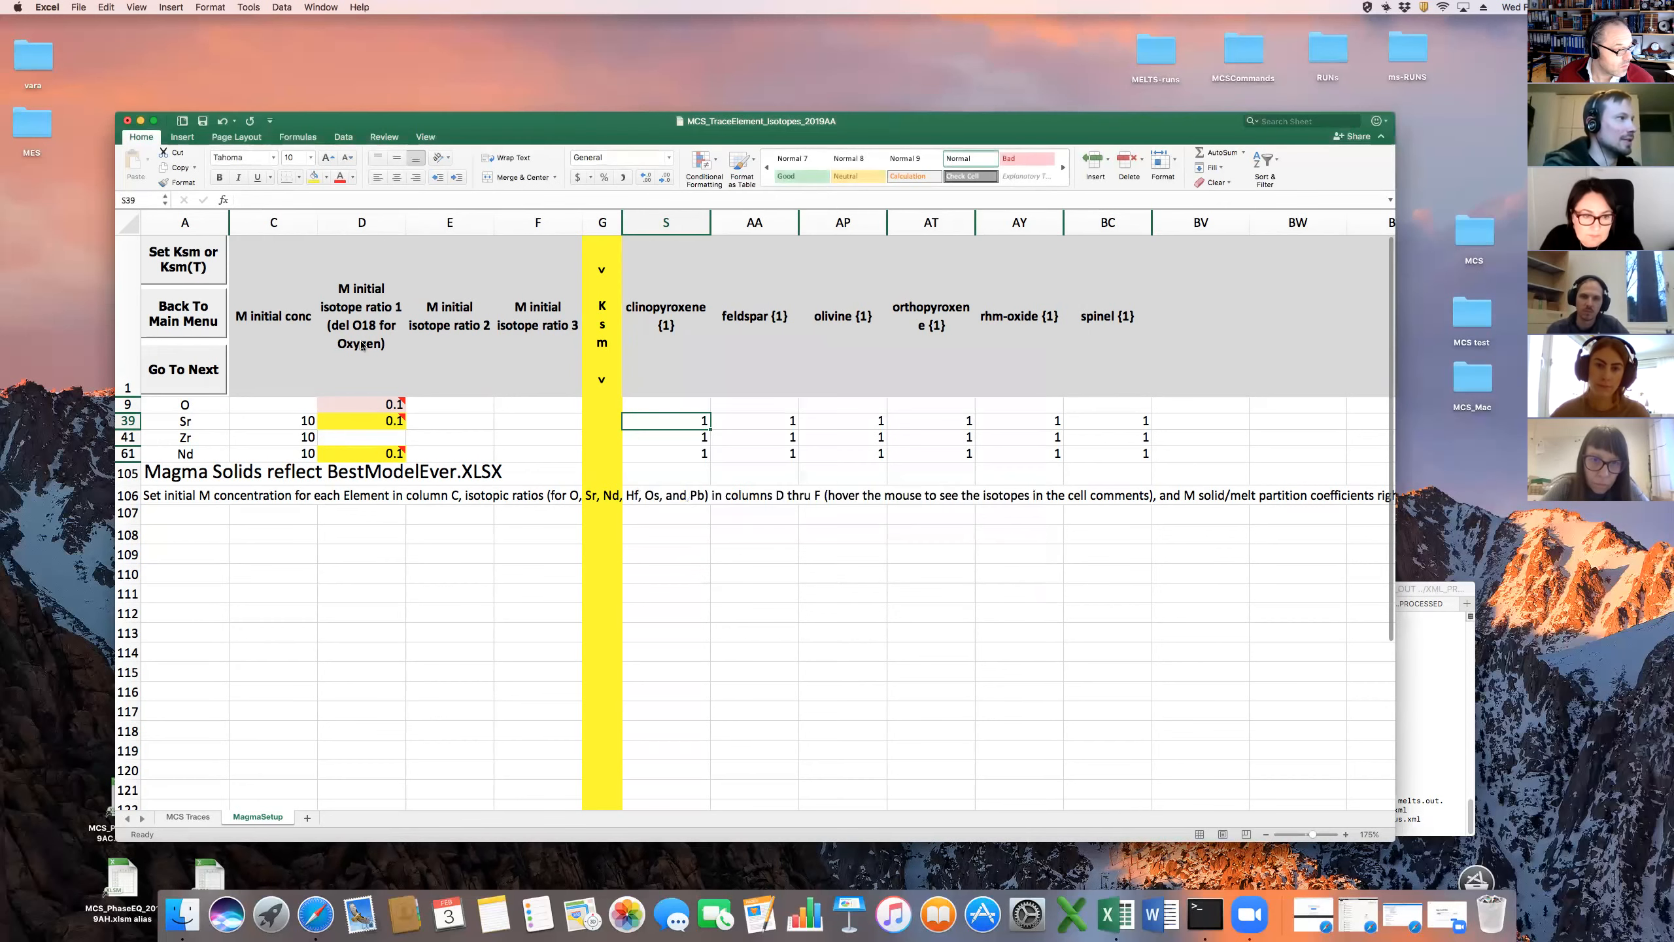
{"action": "left_click", "coordinate": [187, 364]}
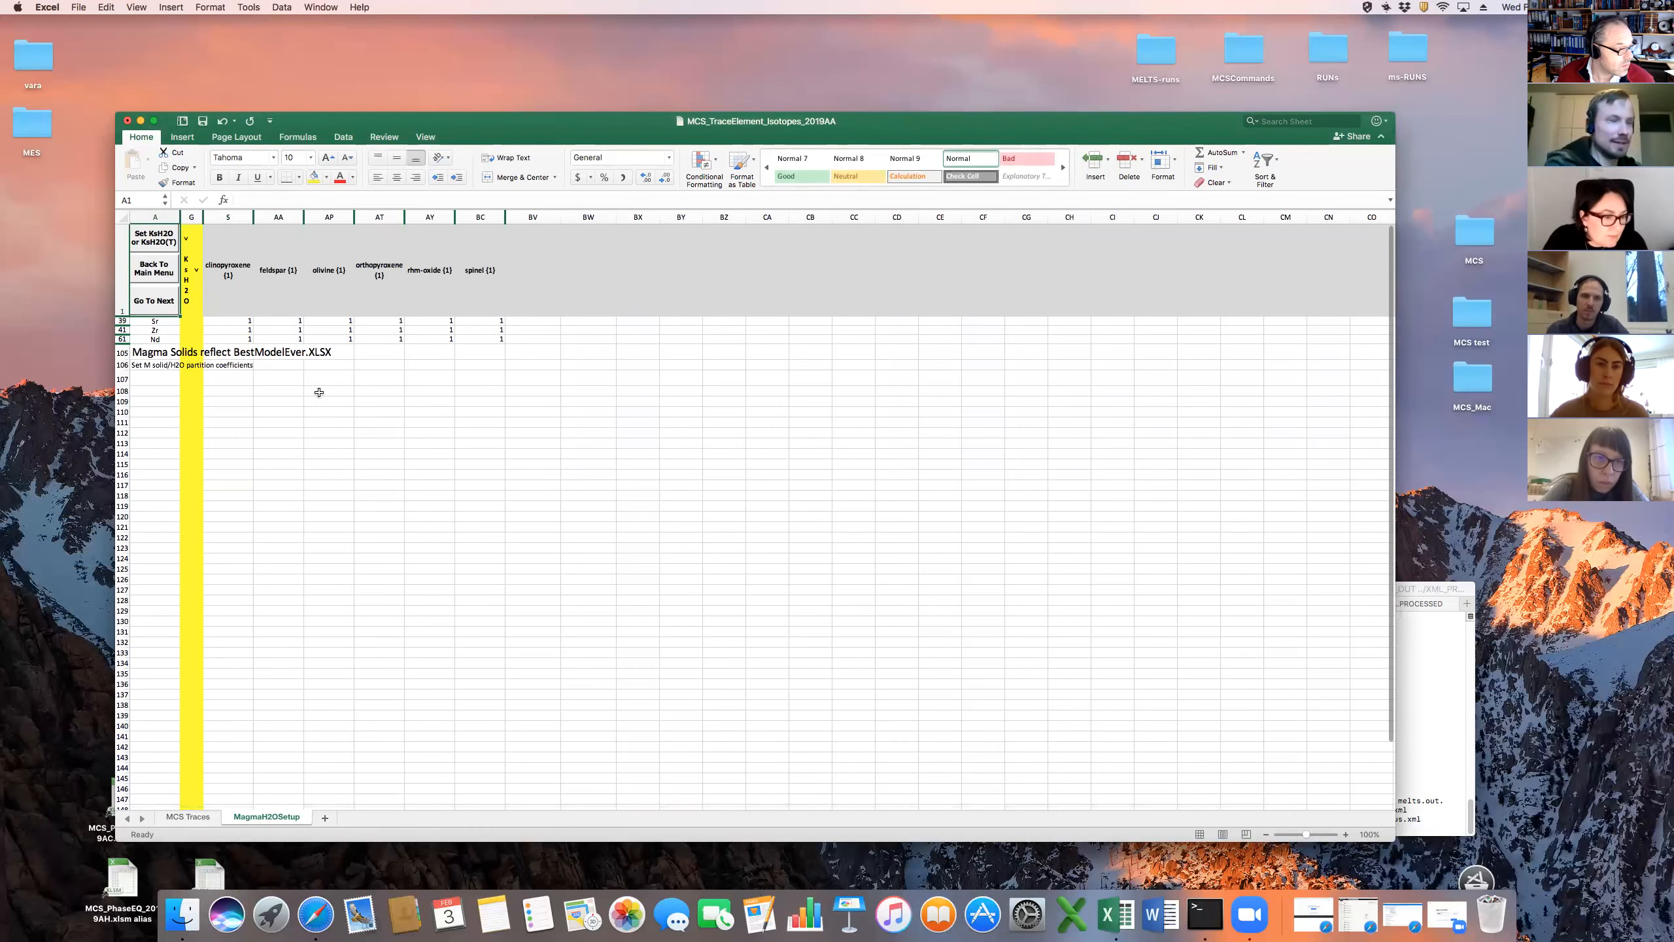
{"action": "left_click", "coordinate": [151, 270]}
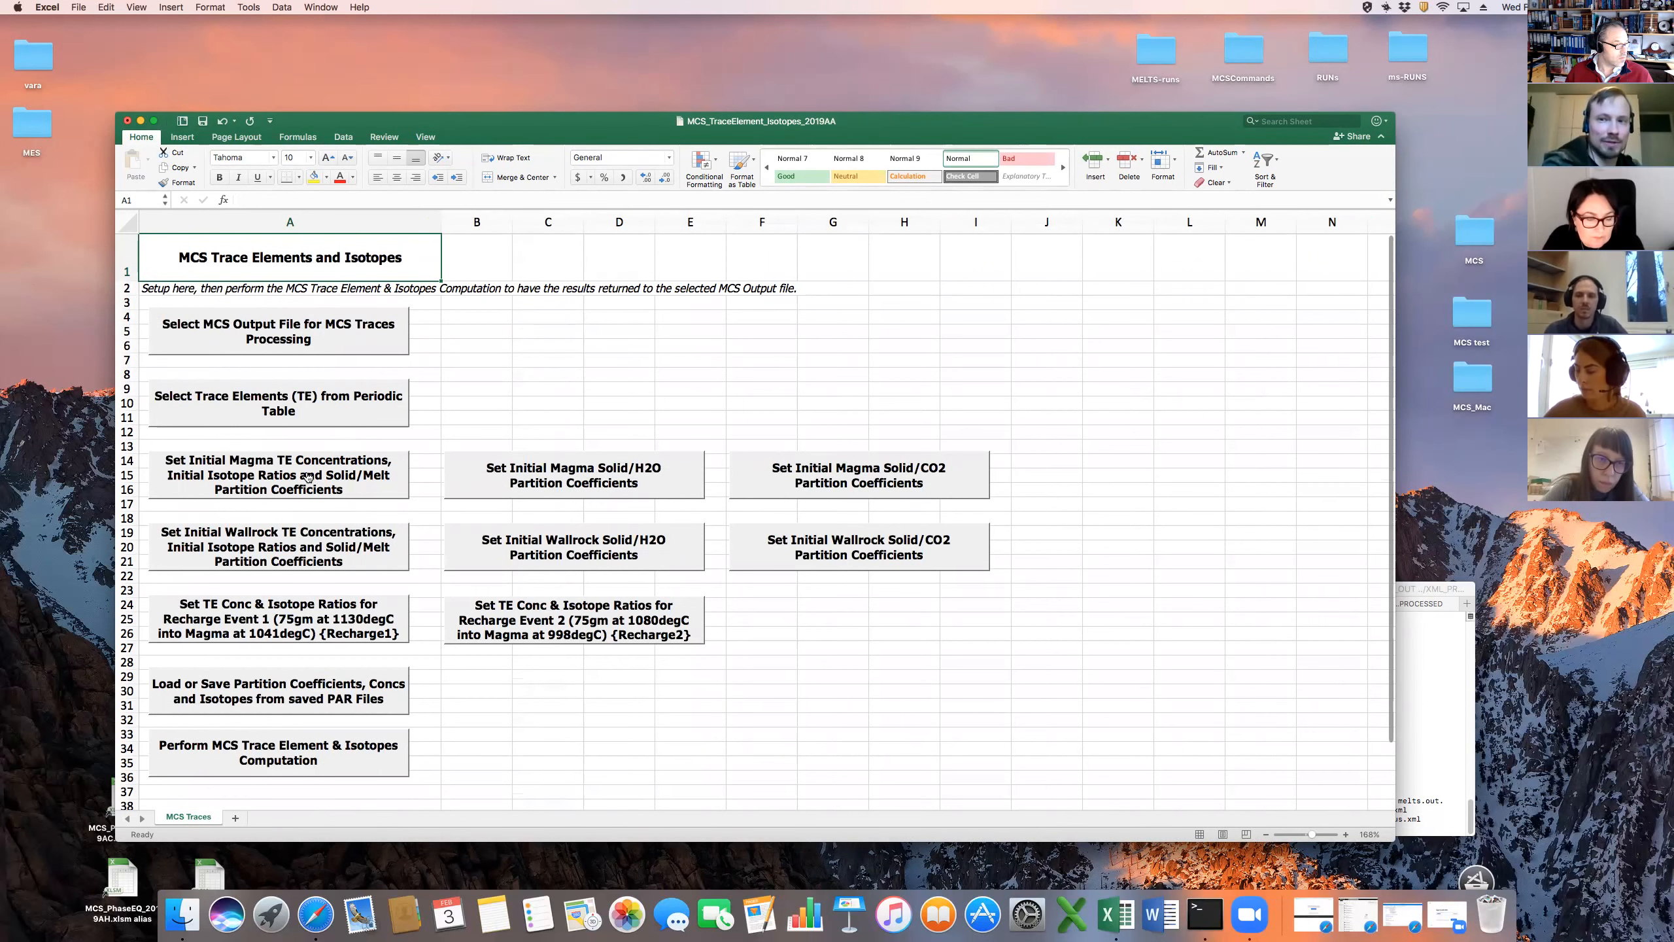
Examine the wallrock setup's initial concentrations, isotope ratios and solid/melt partition coefficients from apatite to spinel
{"action": "left_click", "coordinate": [331, 535]}
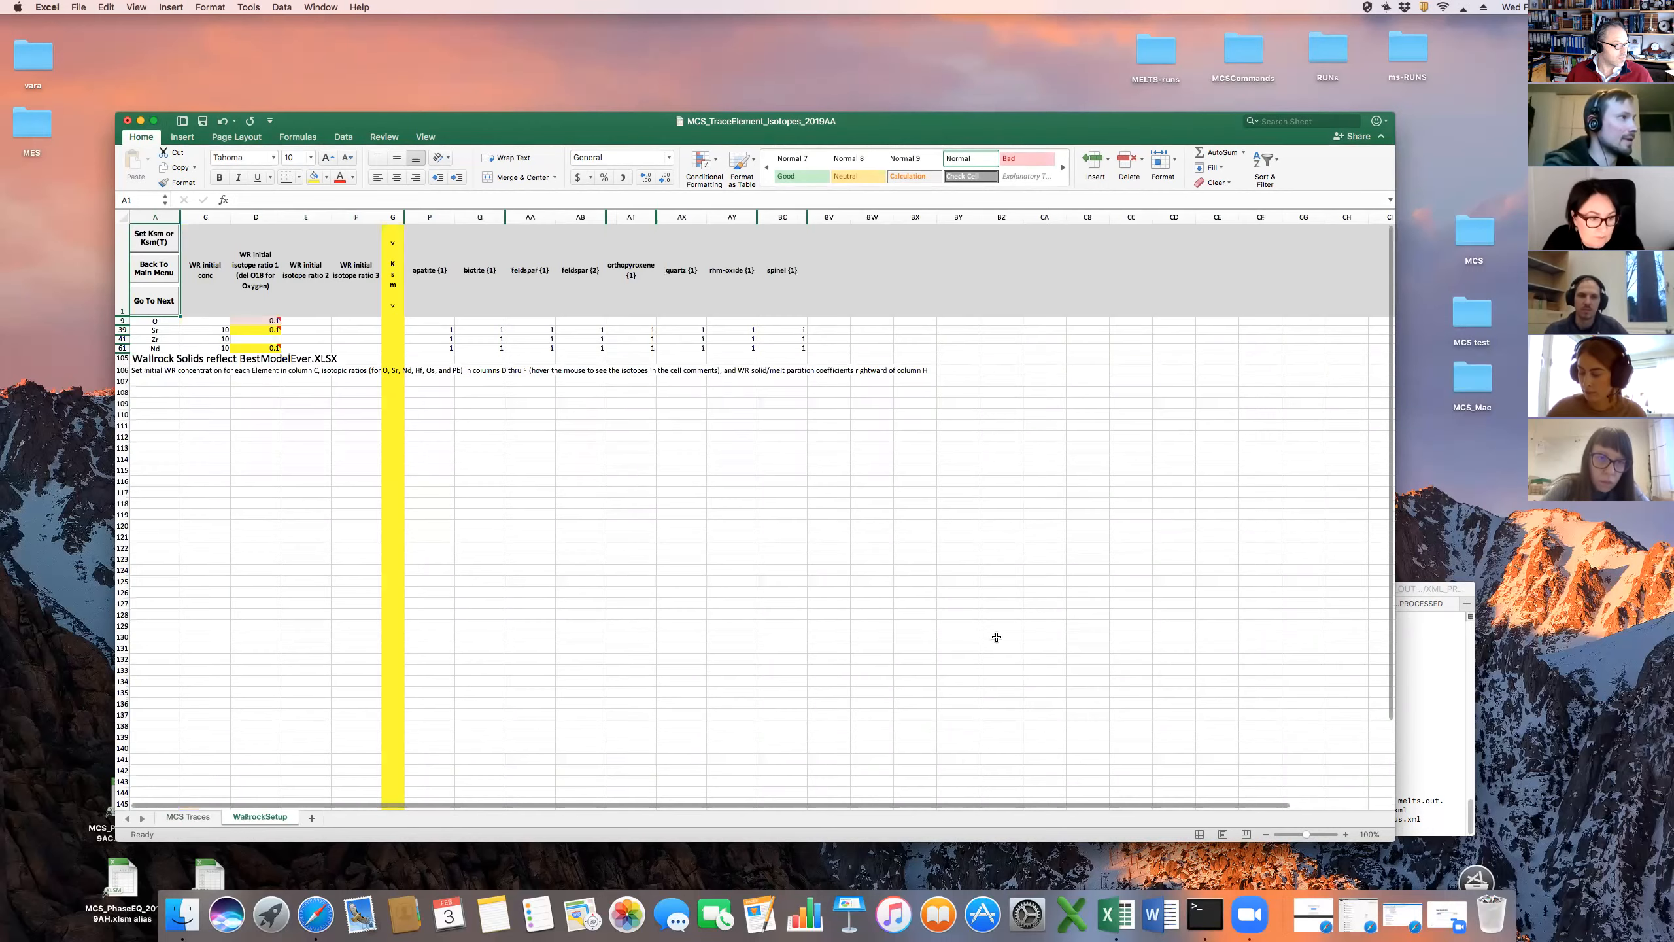
{"action": "left_click", "coordinate": [1310, 834]}
{"action": "left_click", "coordinate": [1309, 834]}
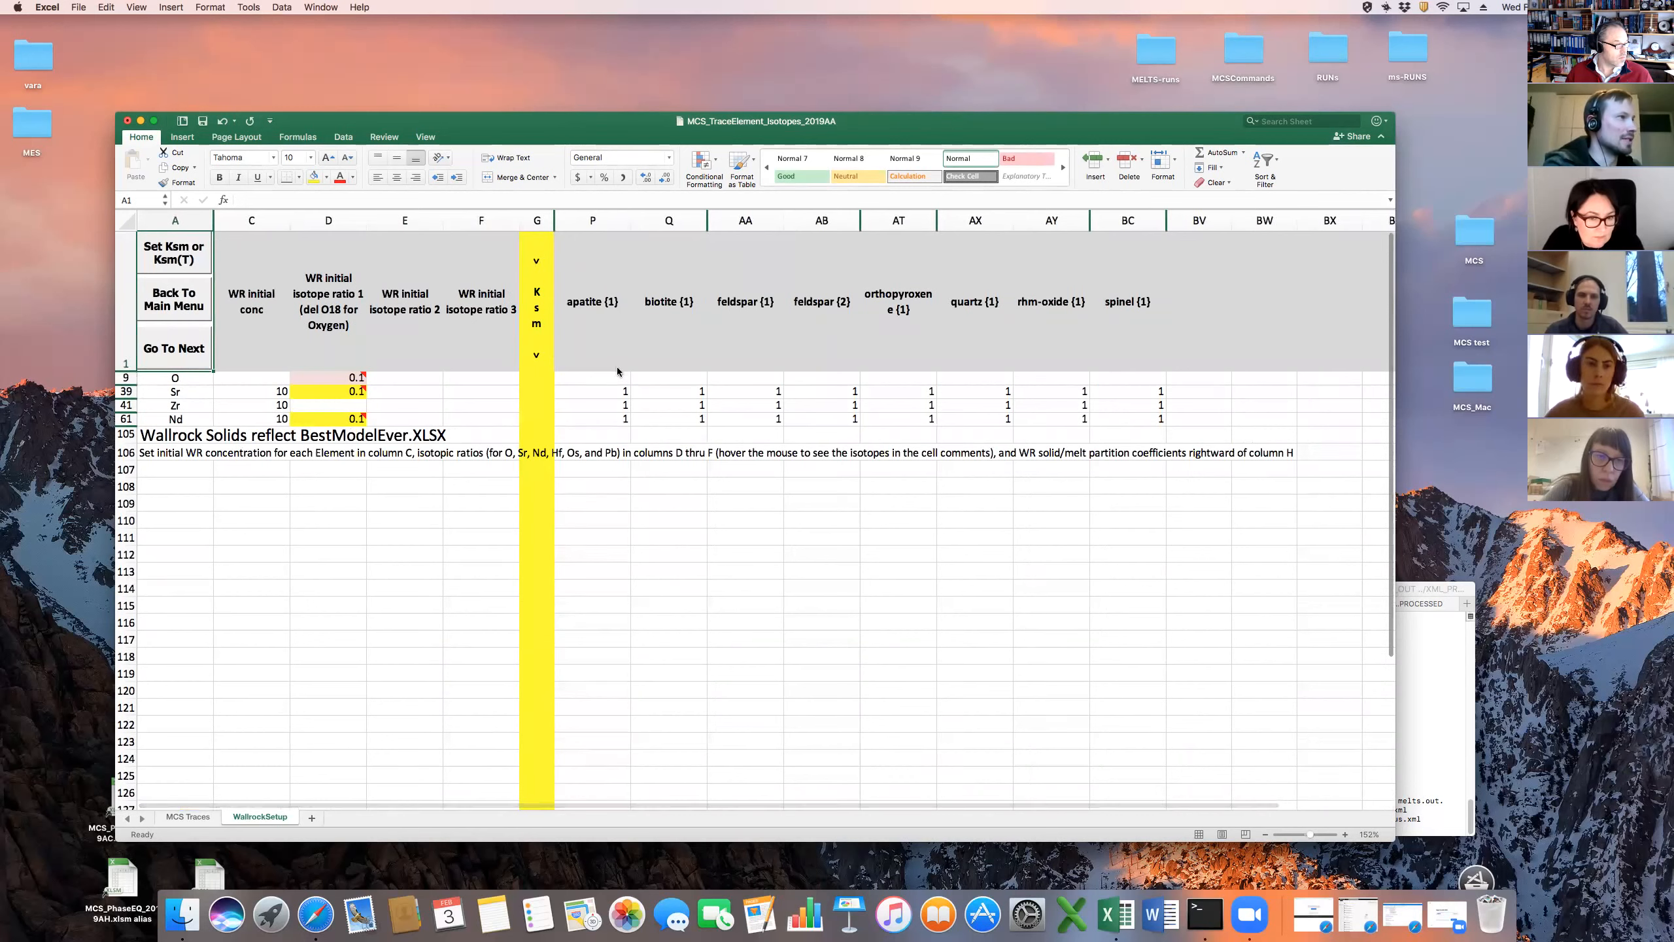
{"action": "left_click_drag", "start_coordinate": [1150, 304], "coordinate": [593, 304]}
{"action": "left_click", "coordinate": [711, 516]}
View the Recharge 1 initial concentrations and isotope ratios, and return to the main menu
{"action": "left_click", "coordinate": [174, 348]}
{"action": "left_click_drag", "start_coordinate": [1305, 835], "coordinate": [1312, 836]}
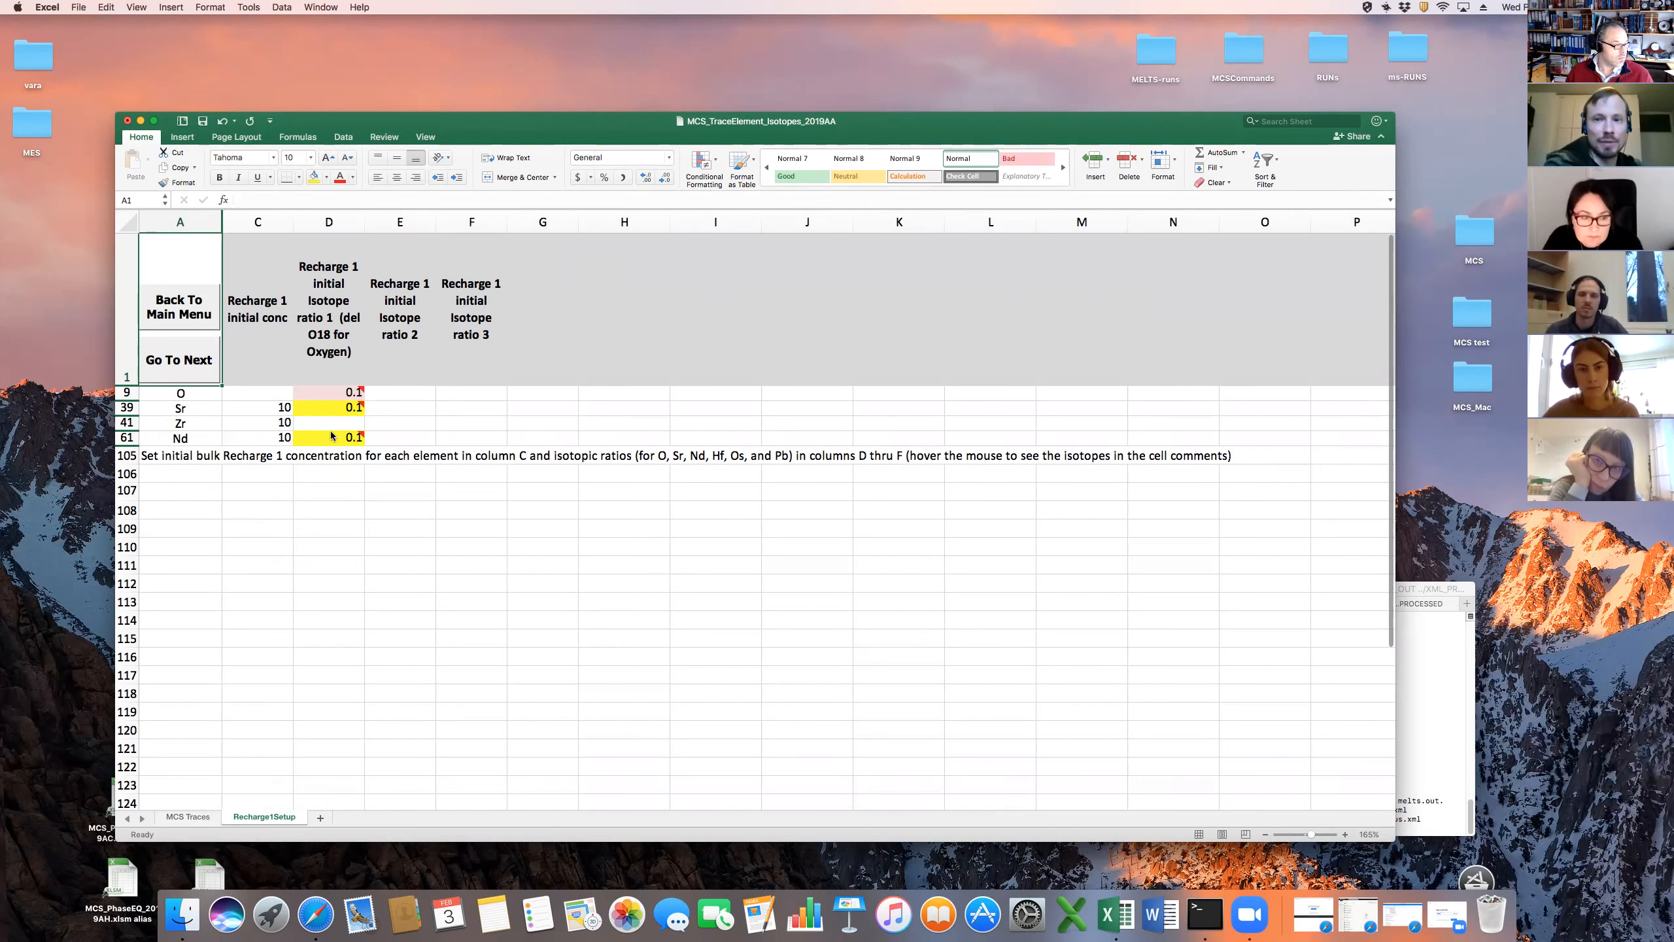
{"action": "left_click", "coordinate": [170, 321]}
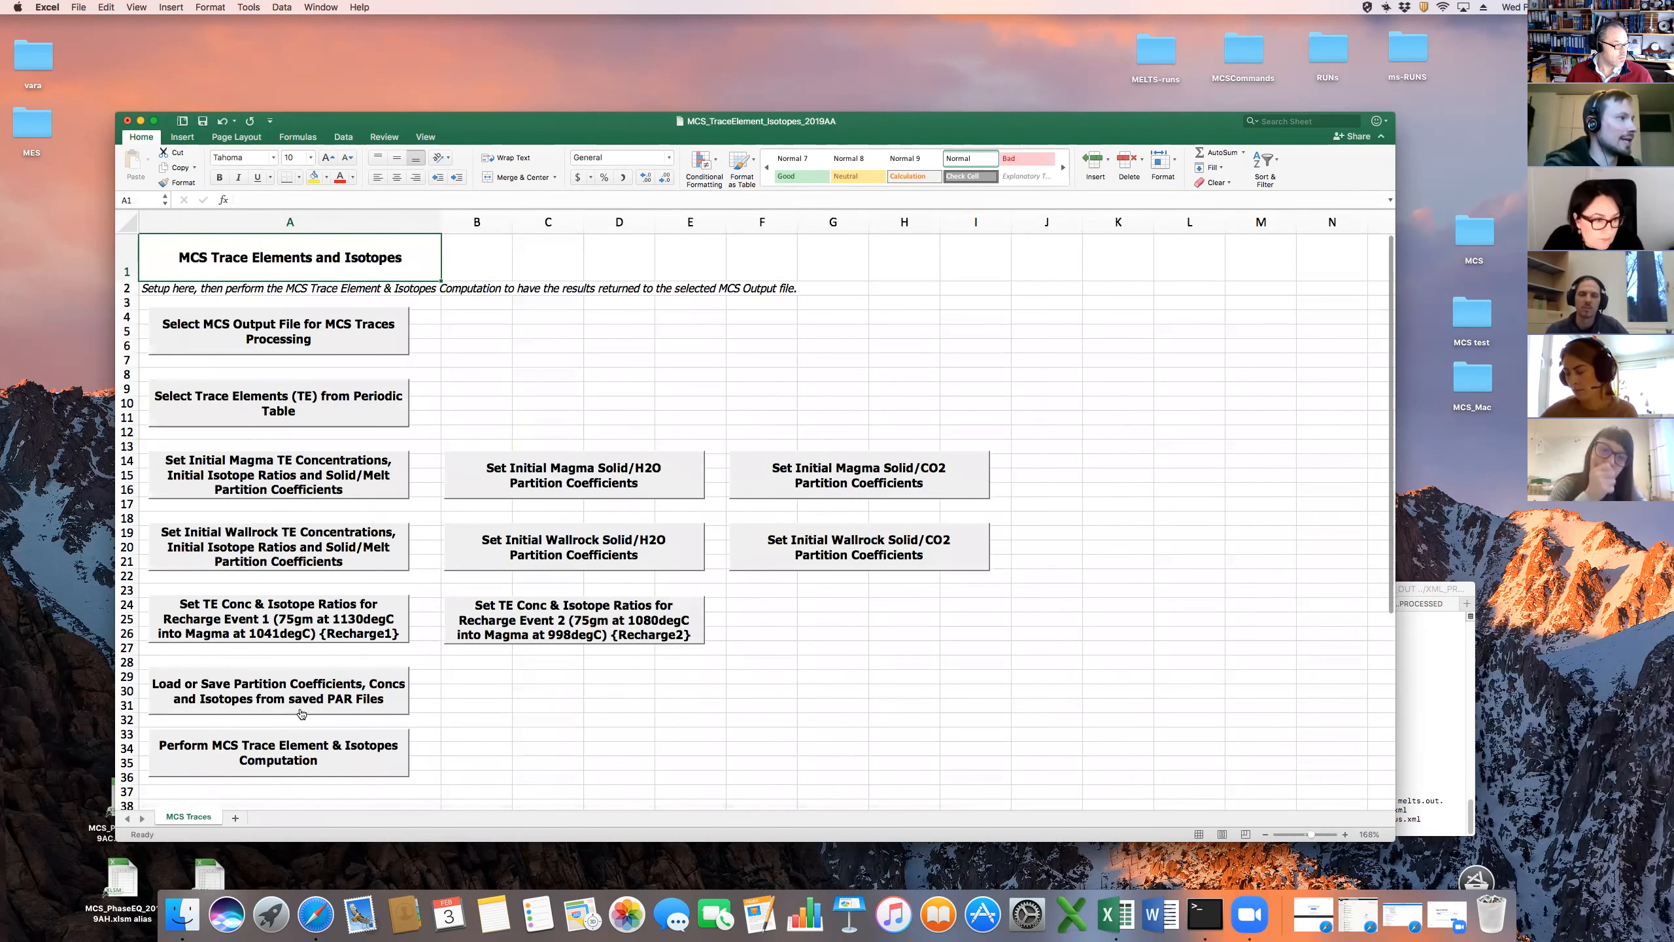
Load all partition coefficients, concentrations and isotope ratios from the saved file PAR_MCS_default-FC-R2FC-AFC-R2AFC.xlsx
{"action": "left_click", "coordinate": [250, 693]}
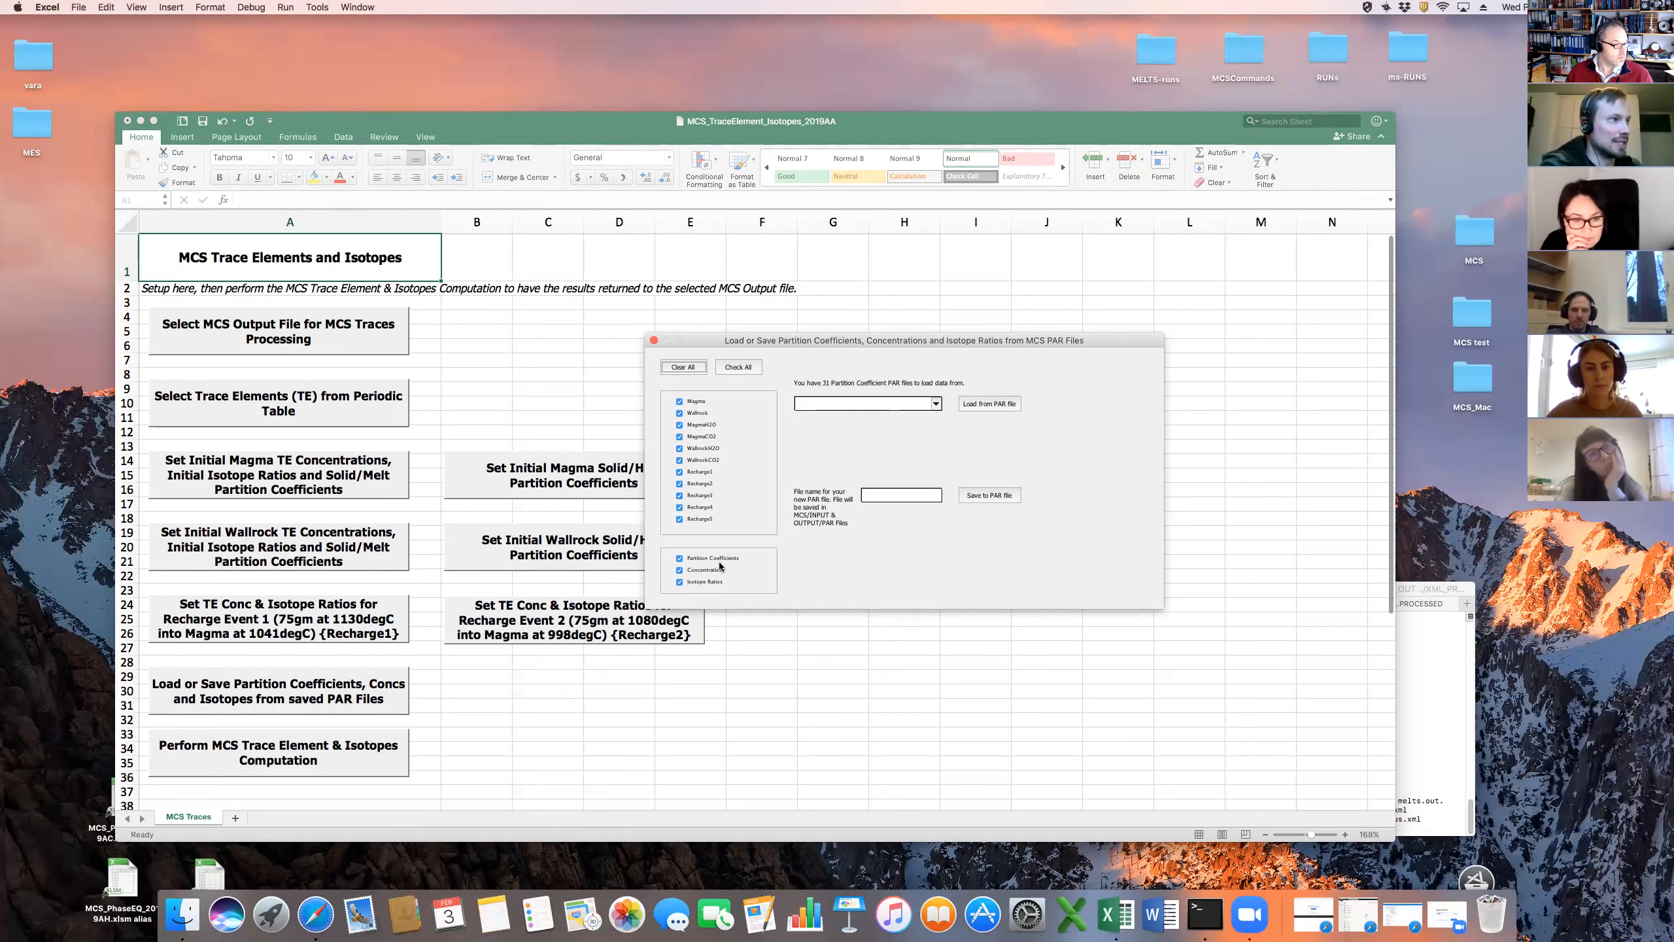
{"action": "left_click", "coordinate": [936, 405]}
{"action": "left_click_drag", "start_coordinate": [936, 417], "coordinate": [935, 454]}
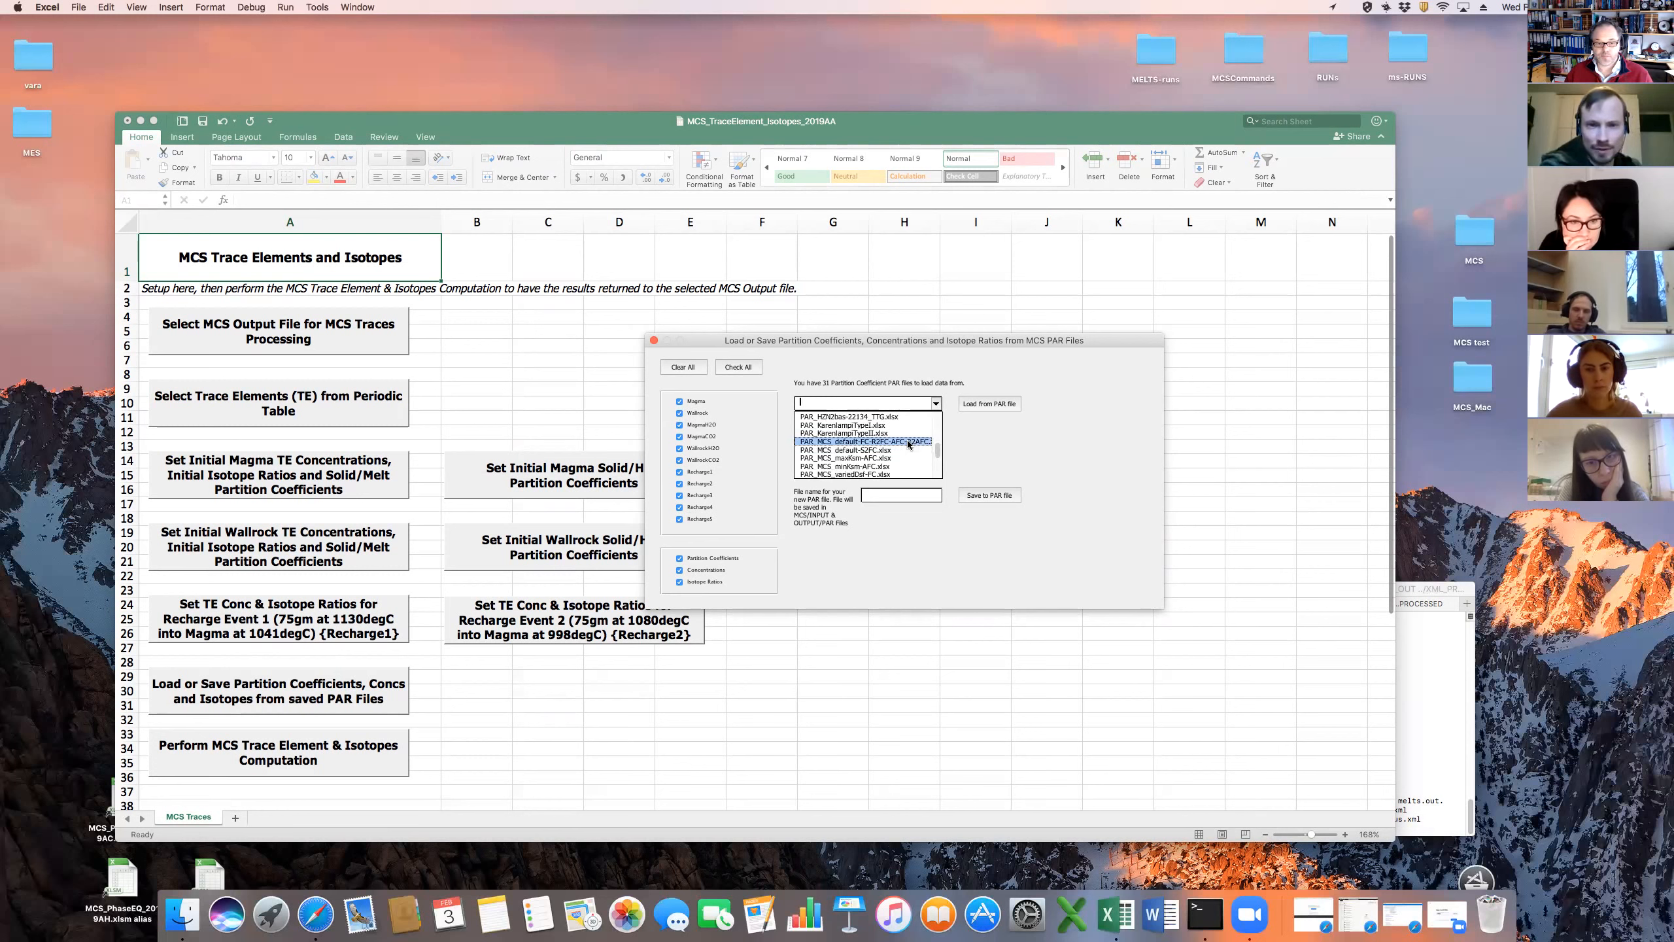
{"action": "left_click", "coordinate": [908, 443]}
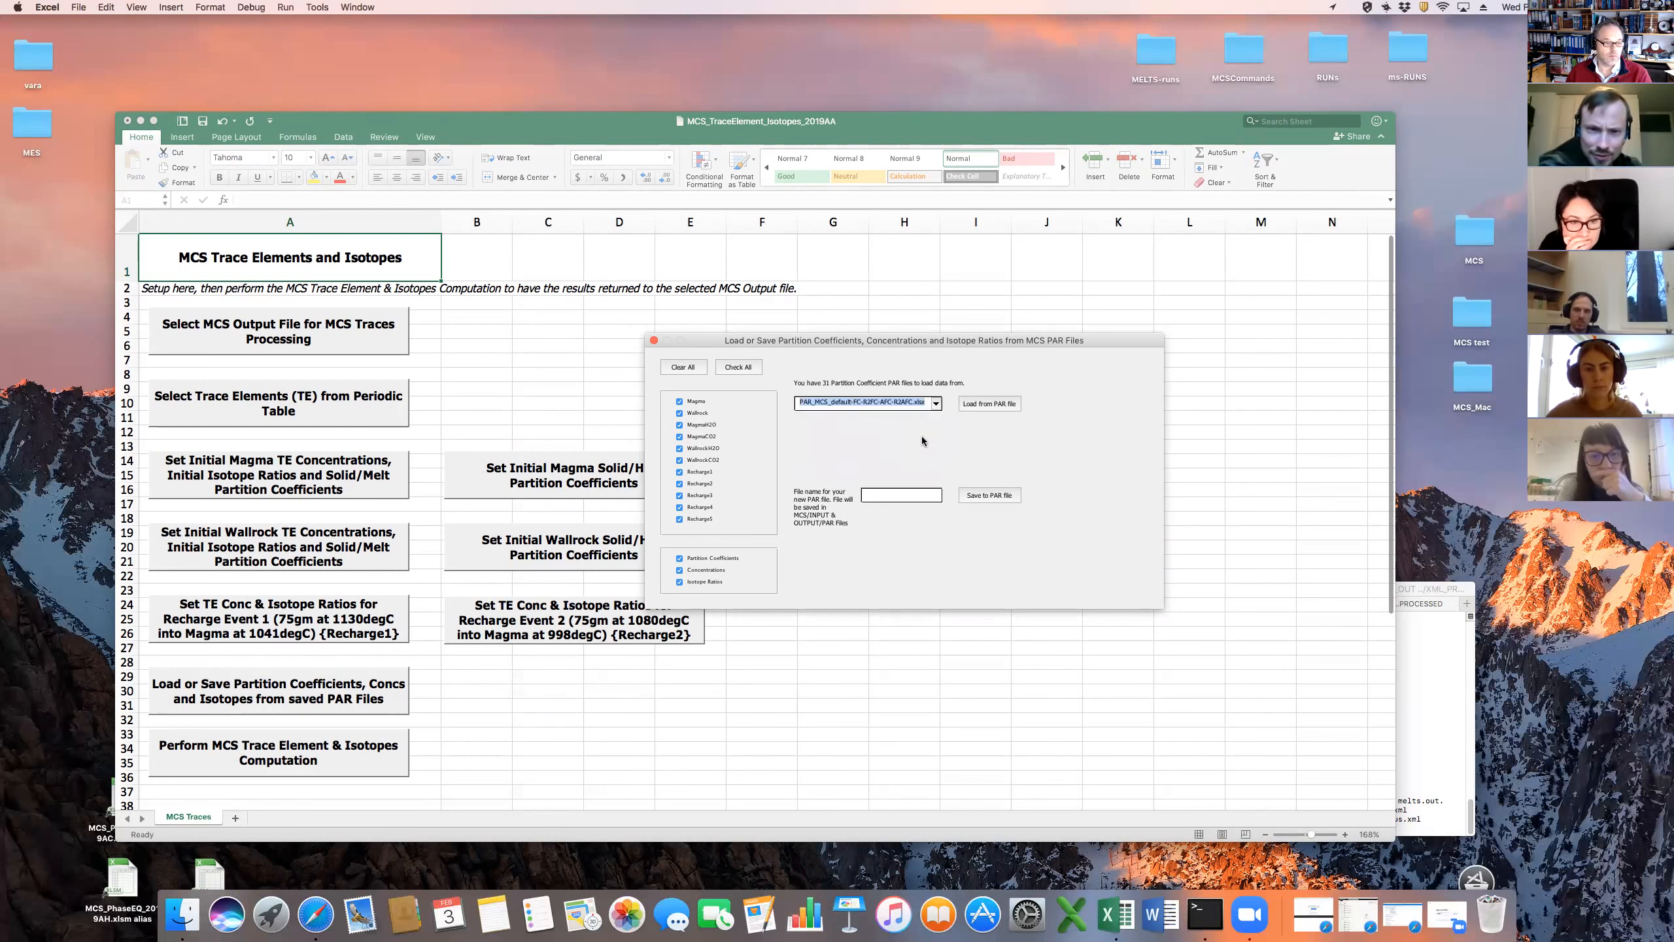
{"action": "left_click", "coordinate": [990, 404]}
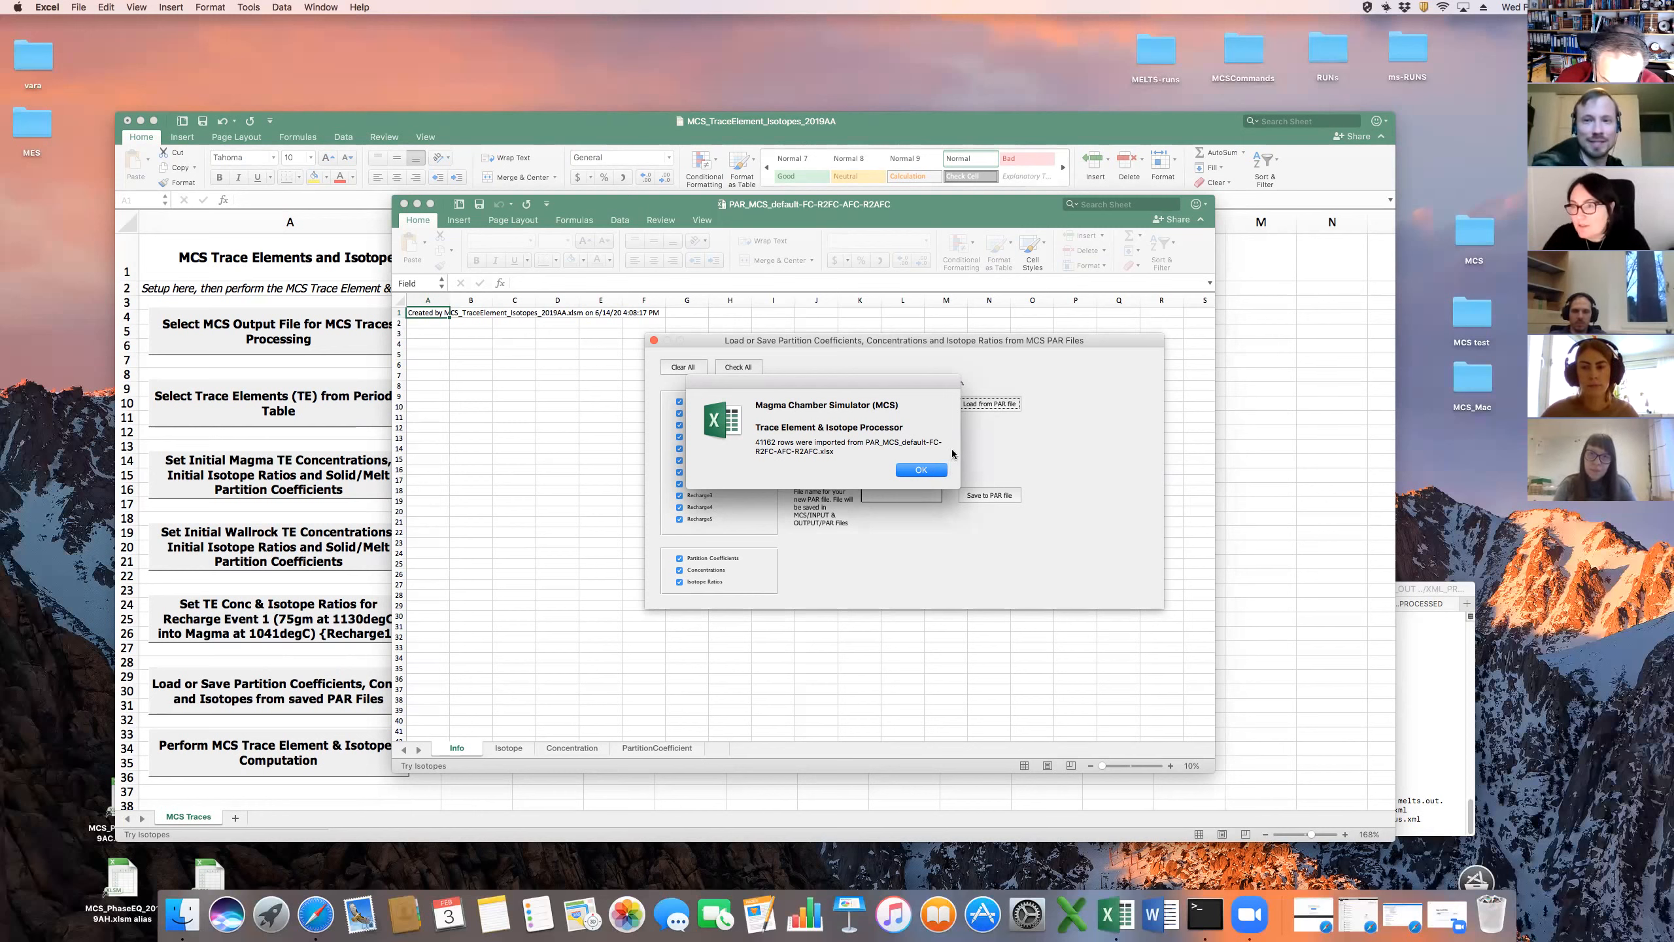
{"action": "left_click", "coordinate": [928, 471]}
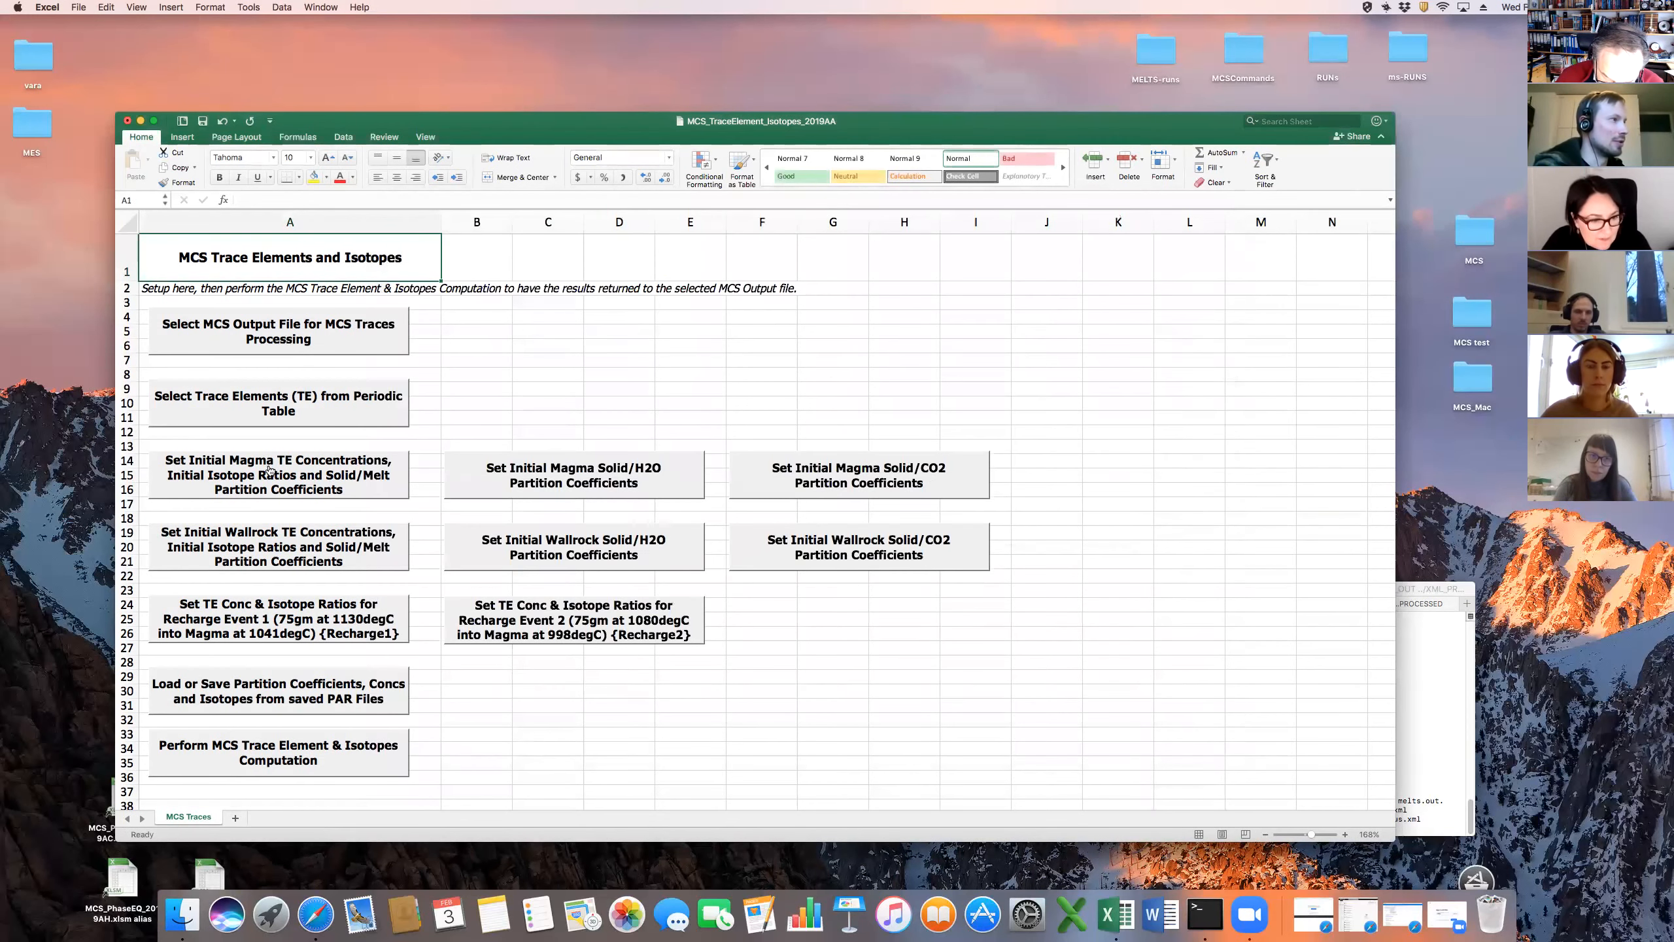
Check the magma setup's loaded initial concentrations and isotope ratios for O, Sr, Zr and Nd
{"action": "left_click", "coordinate": [270, 470]}
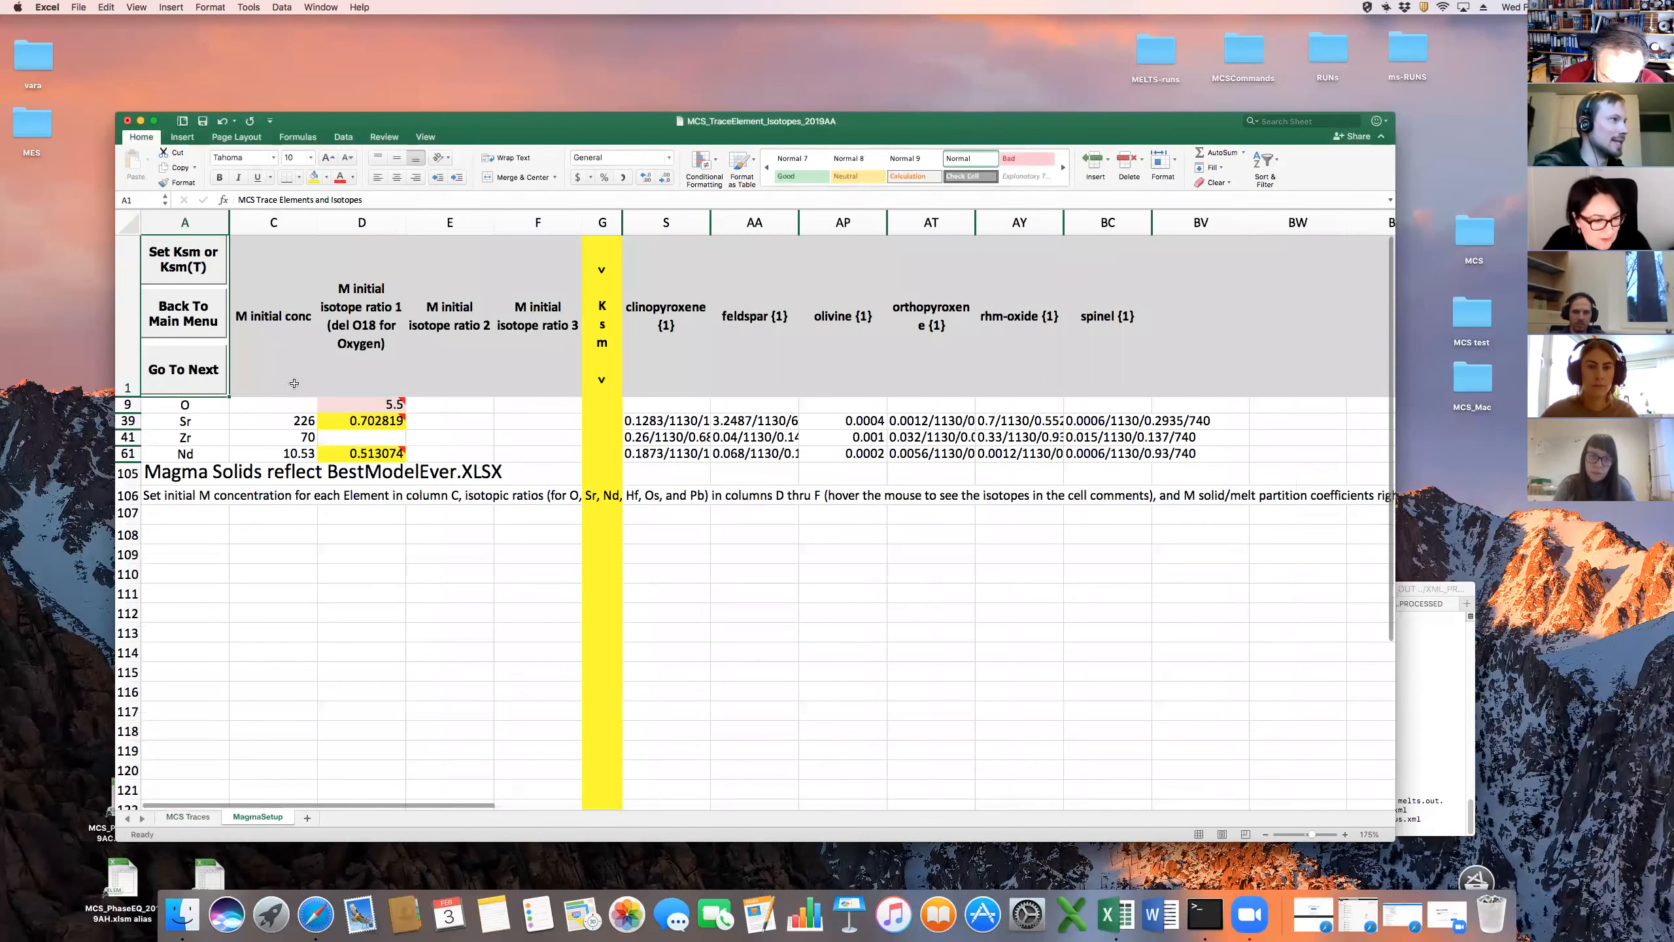
{"action": "left_click", "coordinate": [298, 421]}
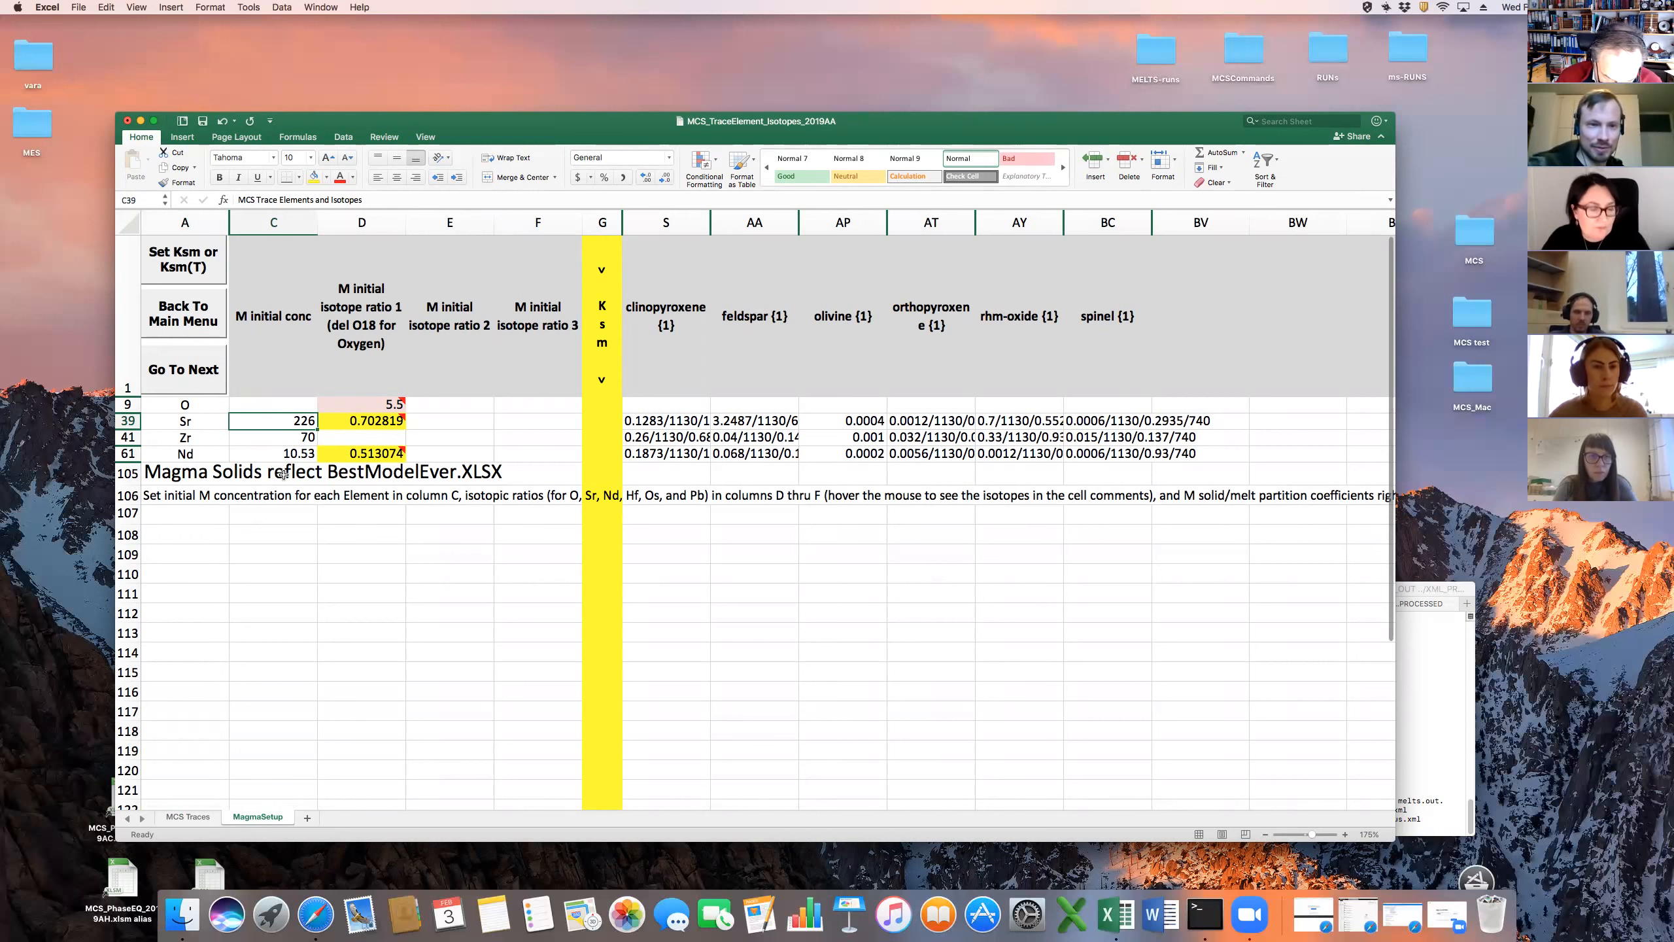
{"action": "key", "text": "Down"}
{"action": "key", "text": "Right"}
{"action": "key", "text": "Up"}
{"action": "key", "text": "Up"}
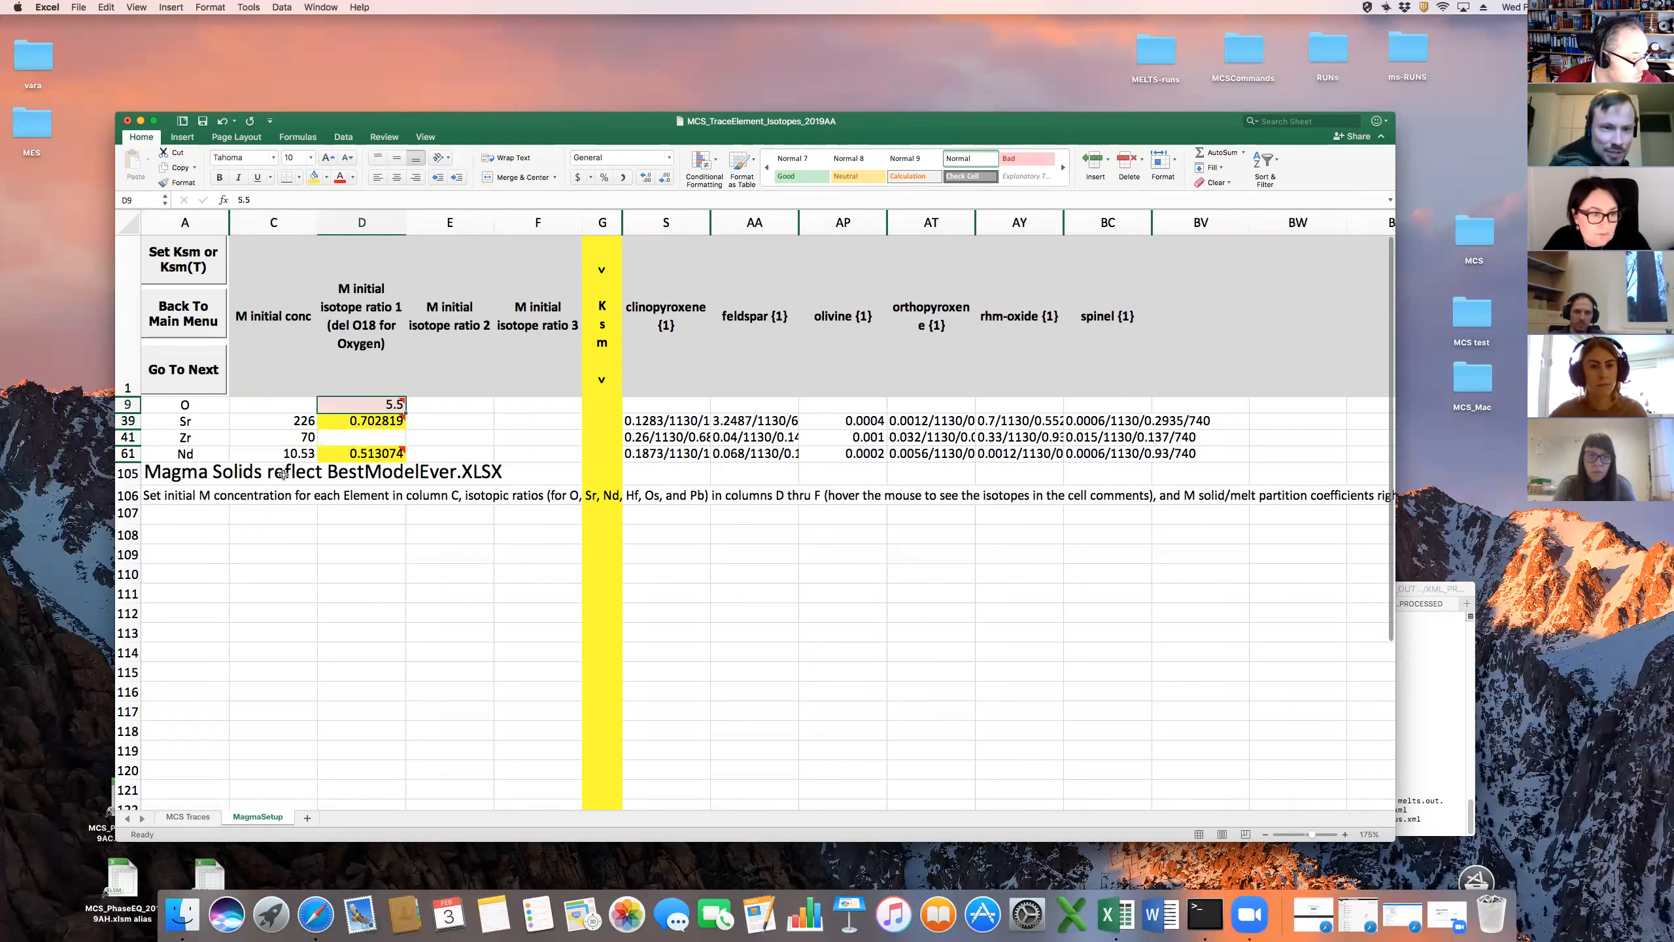
{"action": "key", "text": "Down"}
{"action": "key", "text": "Down"}
{"action": "key", "text": "Down"}
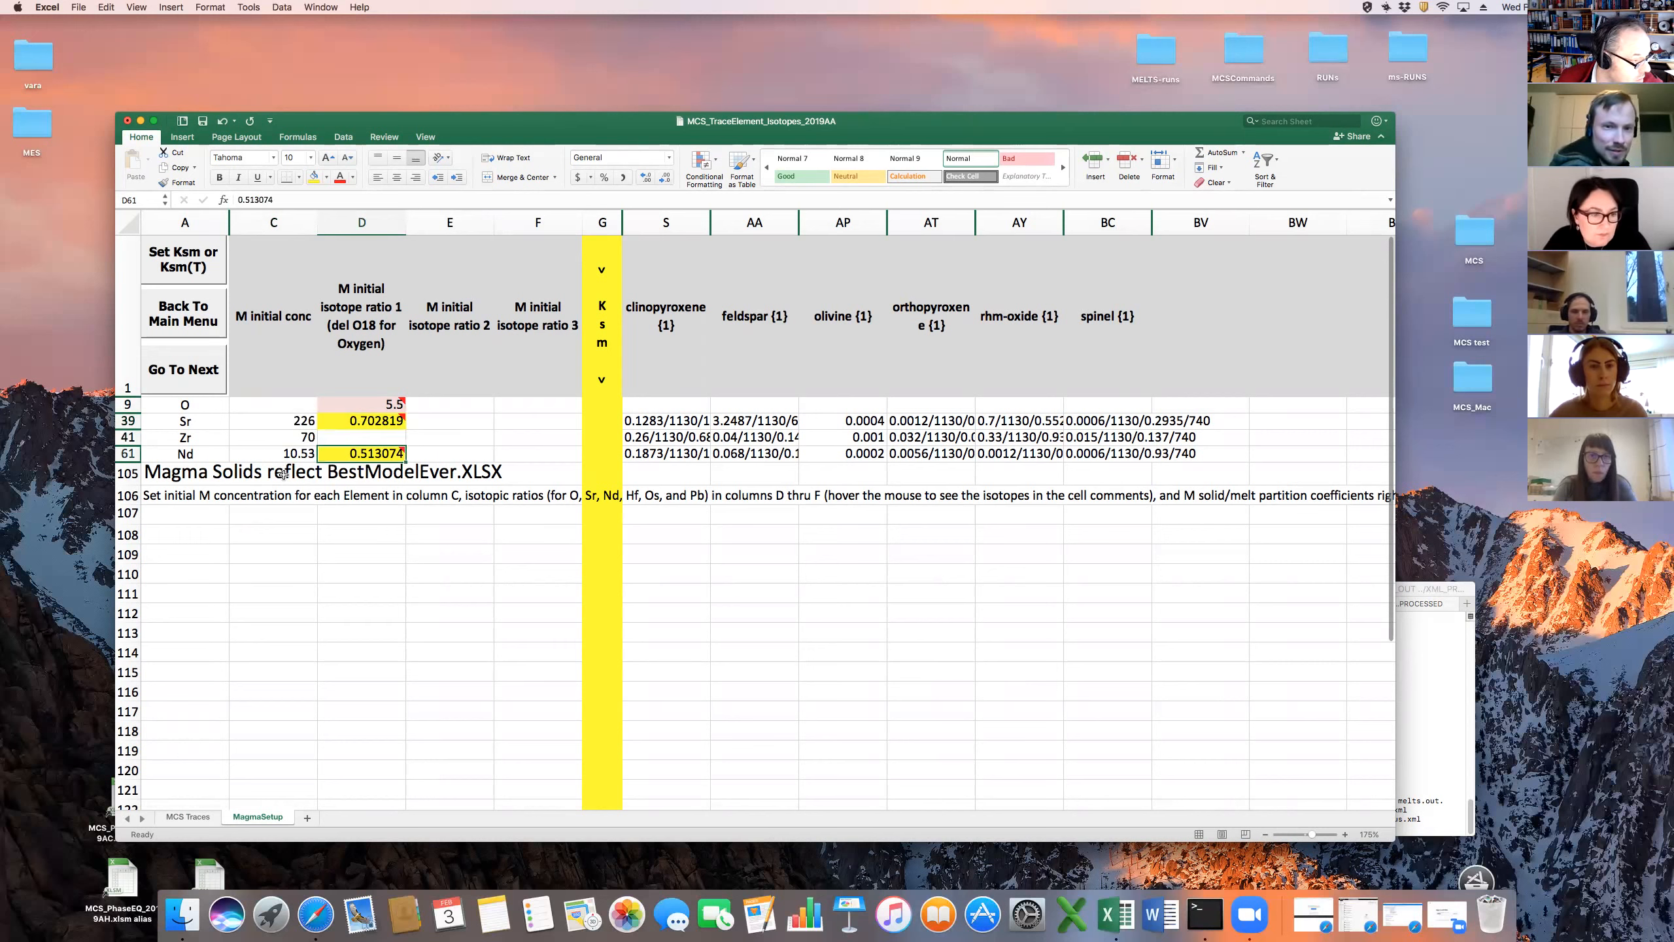
Check the magma solid/melt partition coefficients from clinopyroxene to orthopyroxene and reveal the hidden quartz column
{"action": "key", "text": "Right"}
{"action": "key", "text": "Right"}
{"action": "key", "text": "Right"}
{"action": "key", "text": "Right"}
{"action": "key", "text": "Right"}
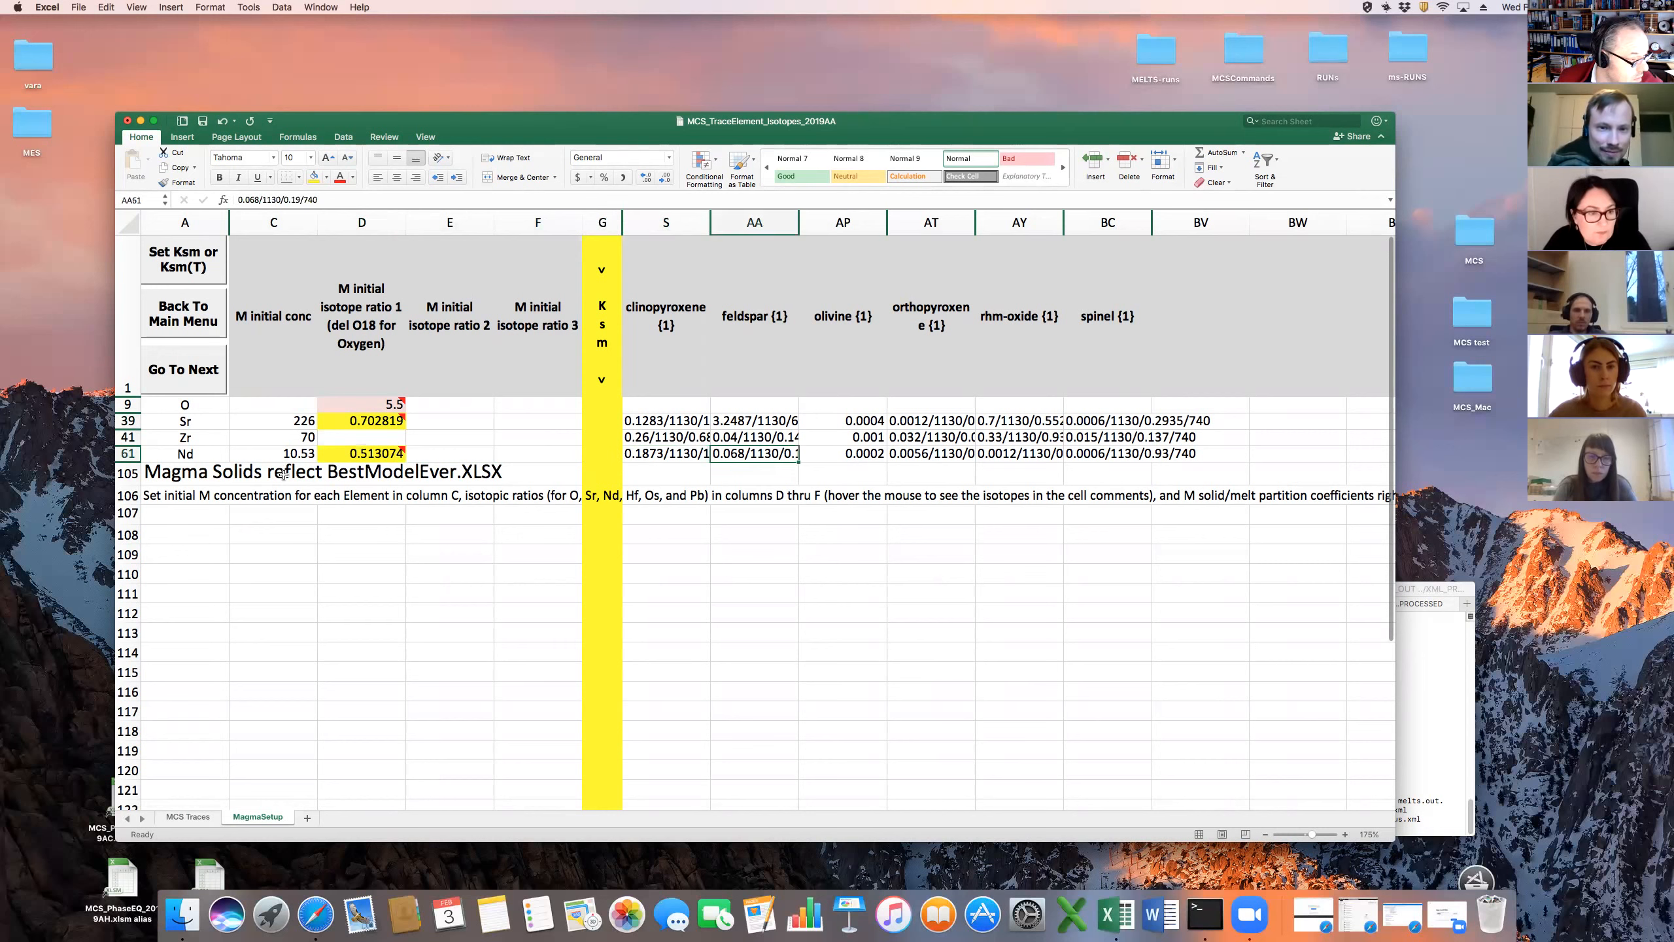
{"action": "key", "text": "Right"}
{"action": "key", "text": "Up"}
{"action": "key", "text": "Up"}
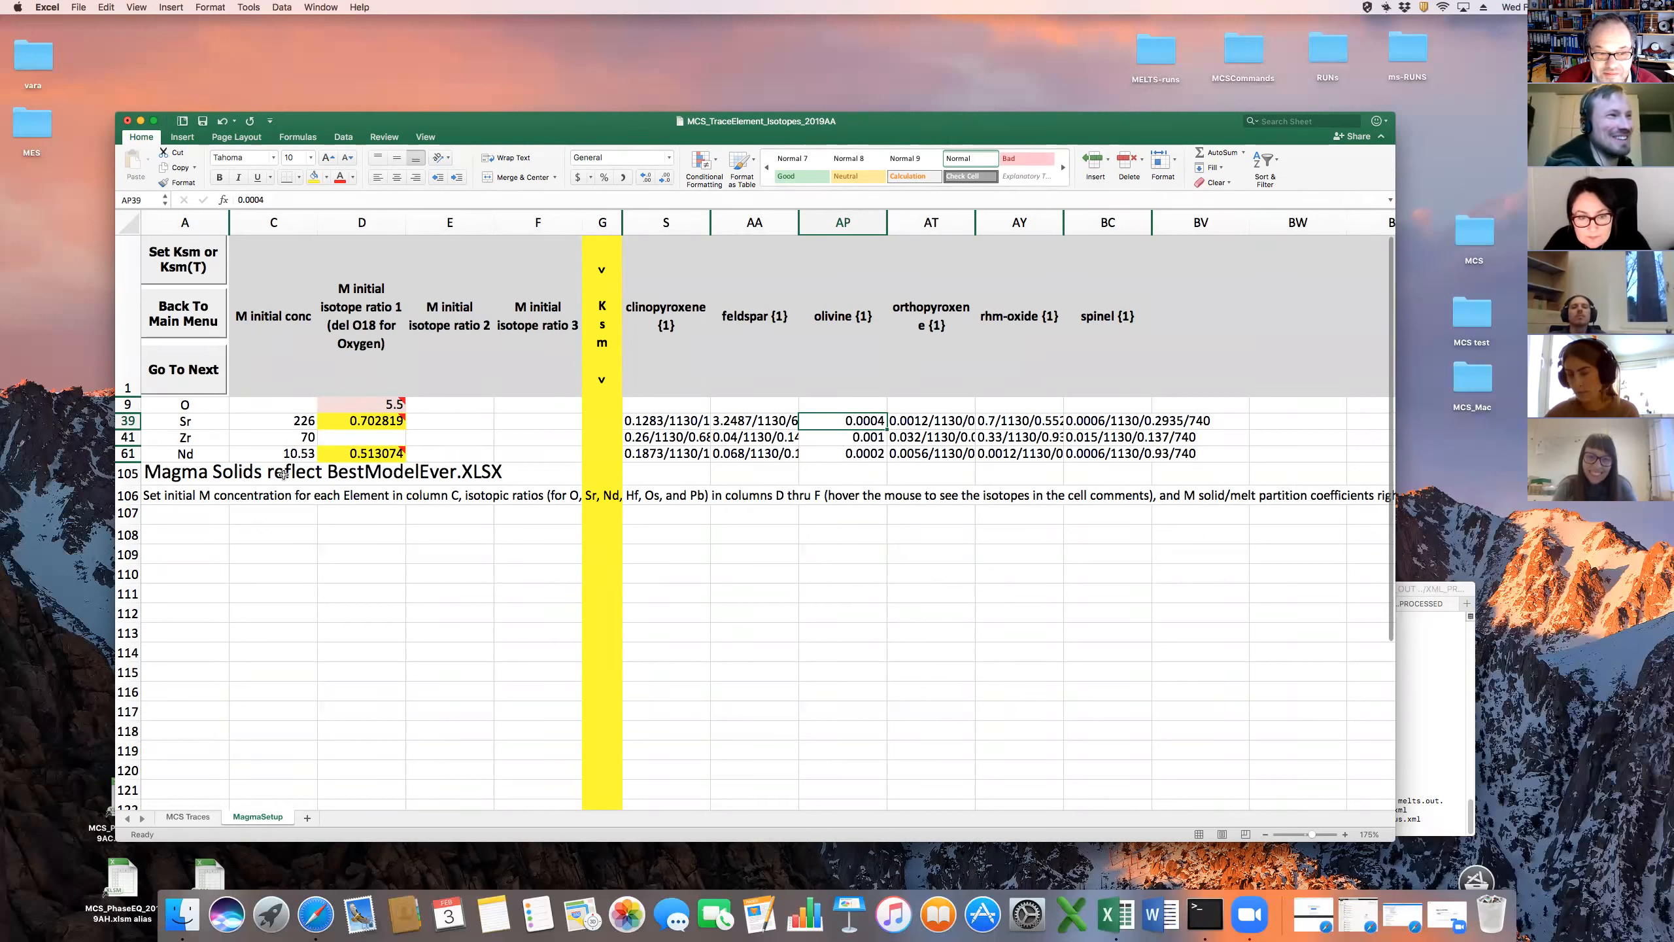
{"action": "key", "text": "Right"}
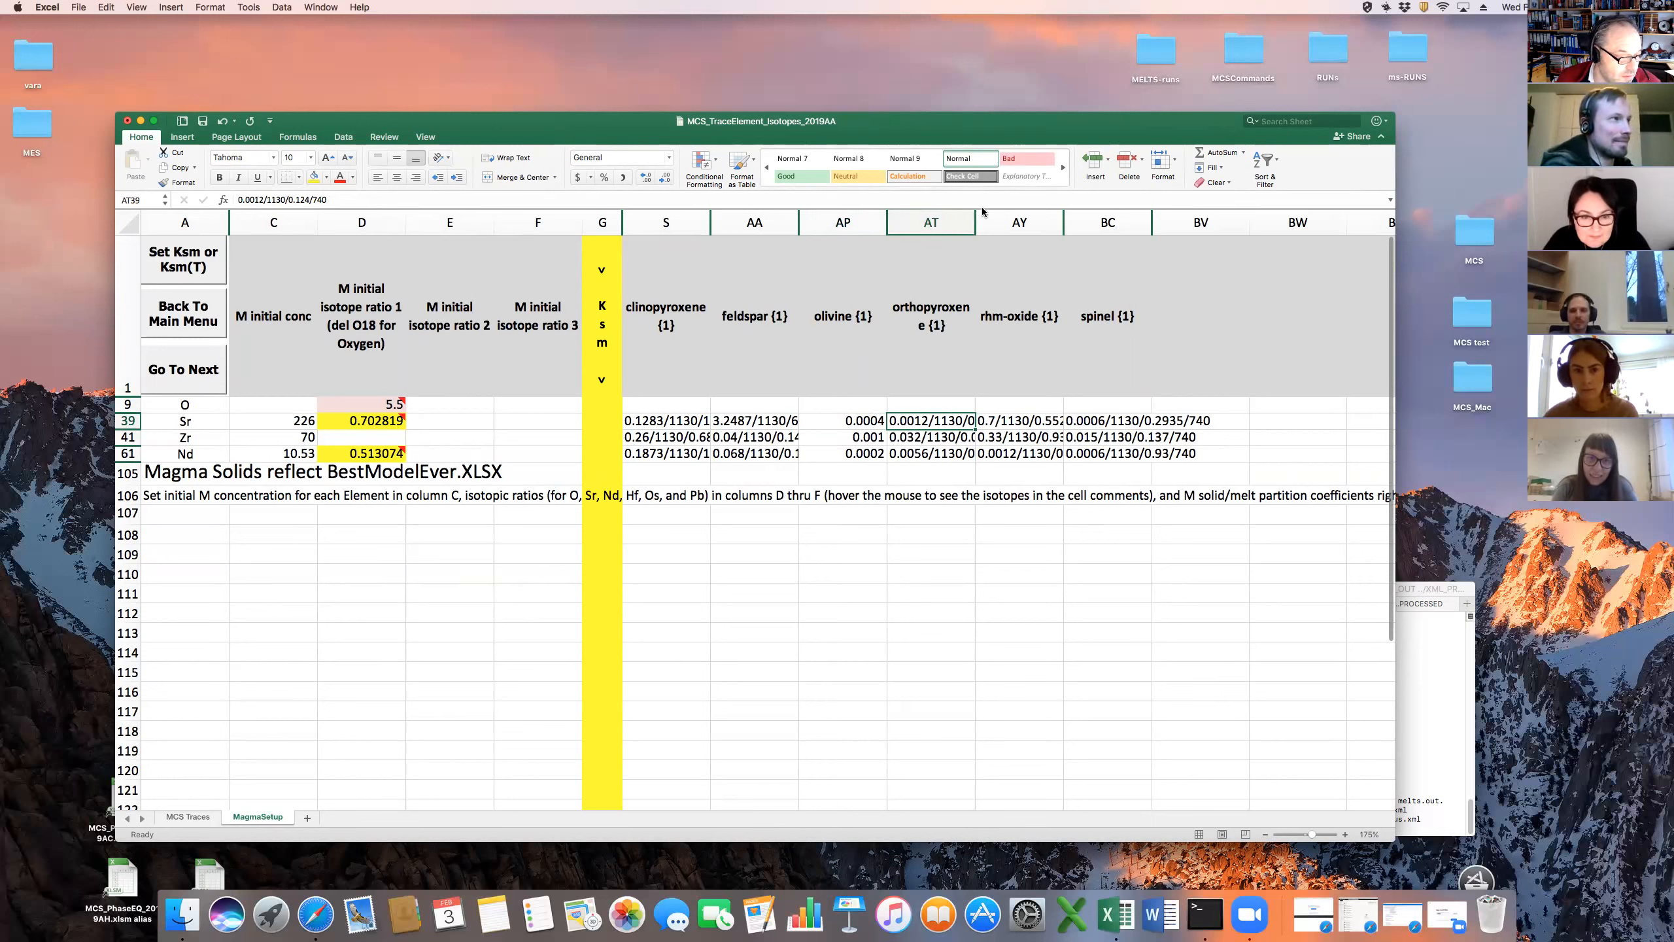
{"action": "mouse_move", "coordinate": [982, 211]}
{"action": "left_mouse_down"}
{"action": "mouse_move", "coordinate": [1055, 245]}
{"action": "mouse_move", "coordinate": [1041, 224]}
{"action": "mouse_move", "coordinate": [985, 223]}
{"action": "left_mouse_up"}
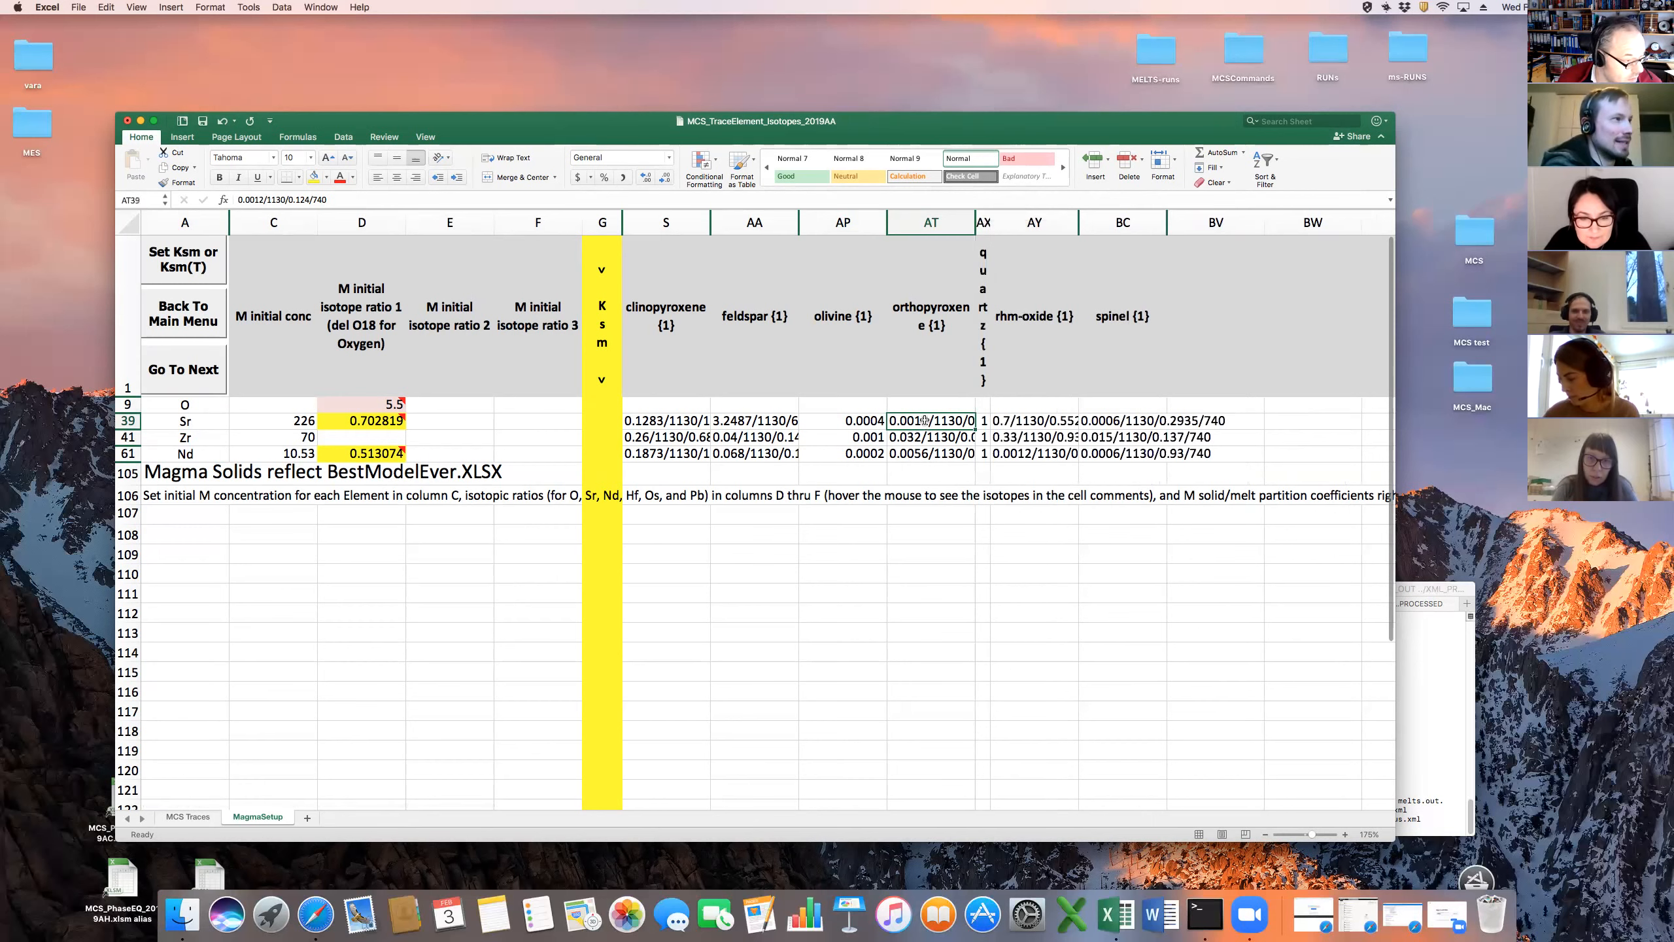
View the temperature-dependent Ksm definition for Sr in orthopyroxene, leave it unedited, and return to the main menu
{"action": "left_click", "coordinate": [201, 269]}
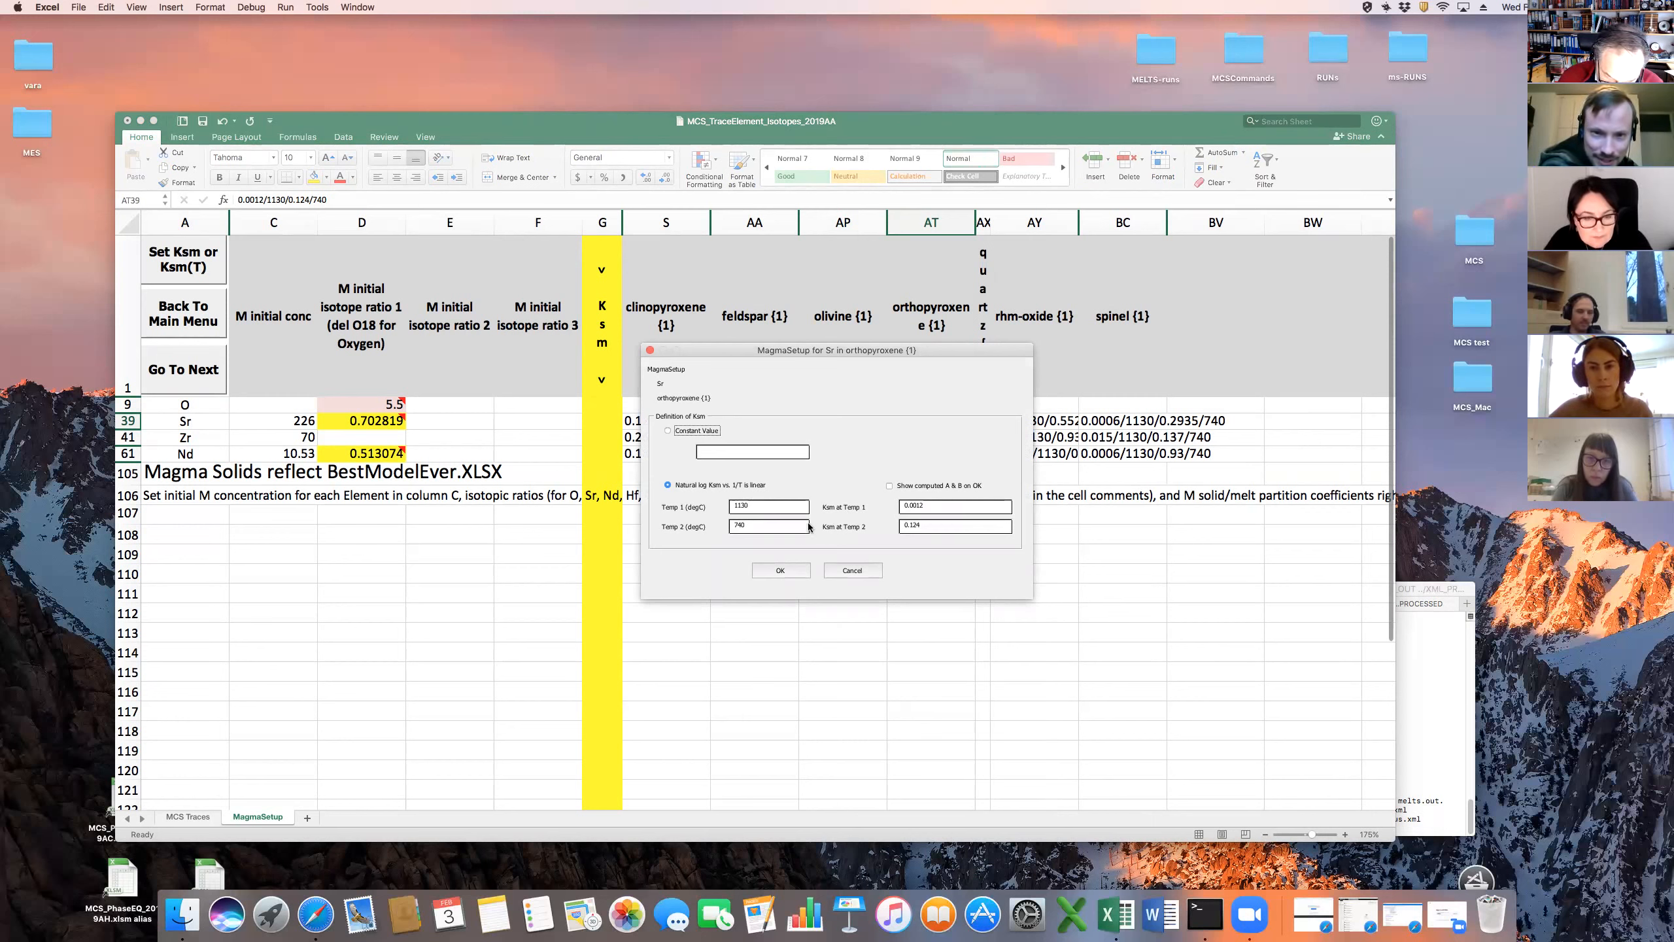
{"action": "left_click", "coordinate": [773, 526]}
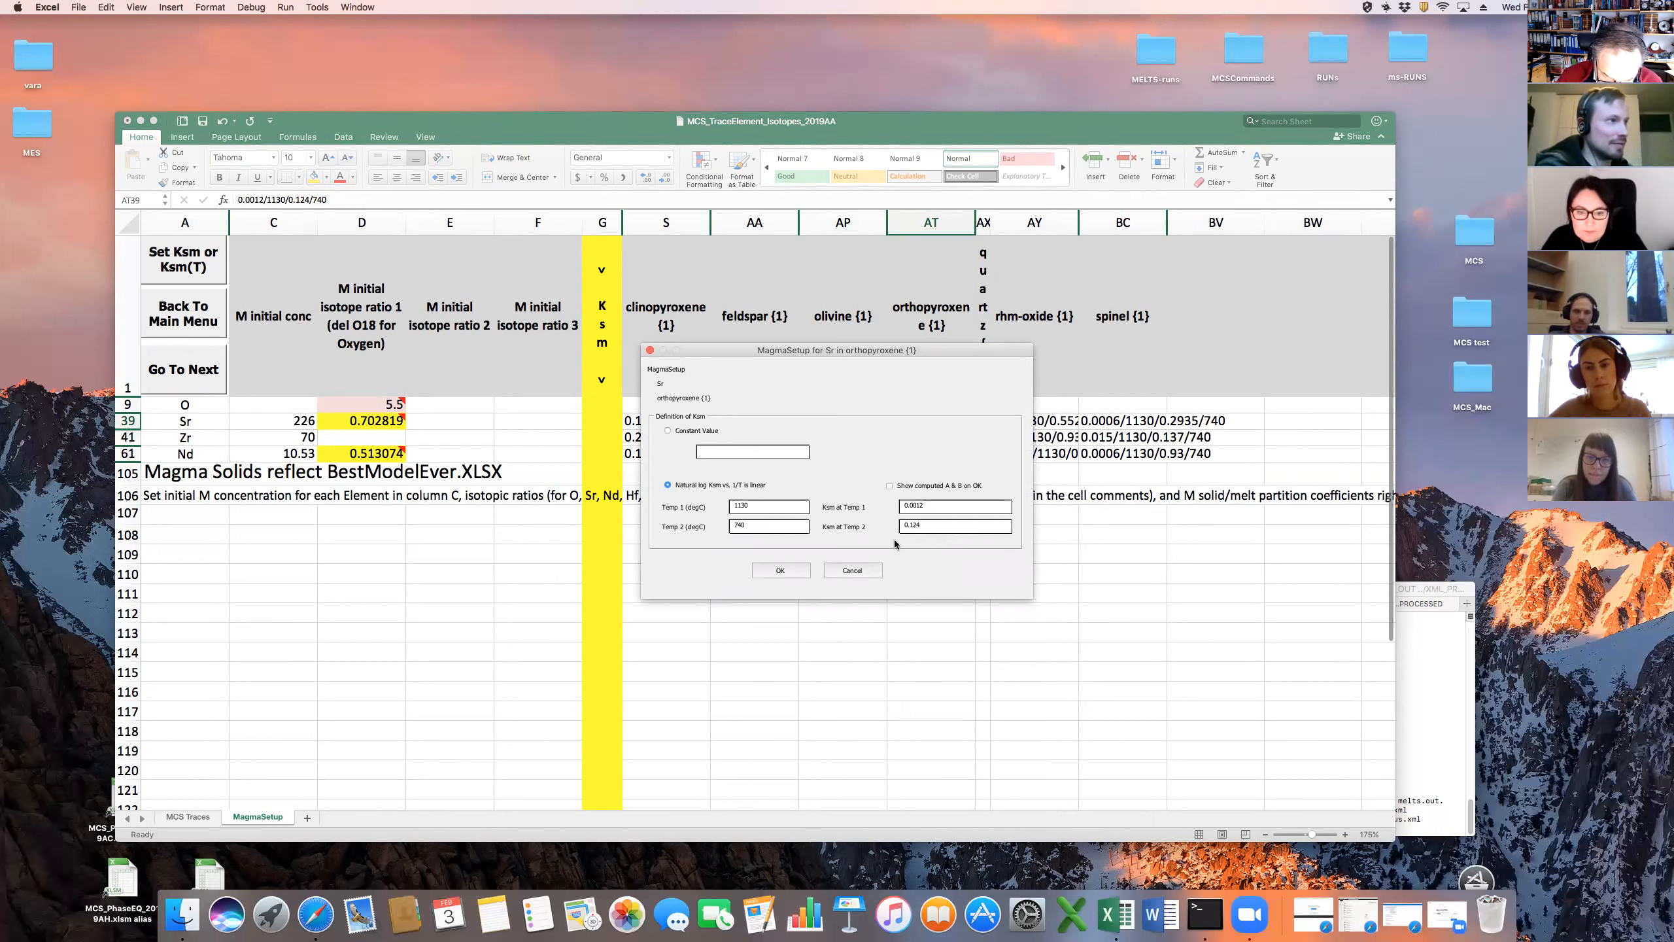
{"action": "left_click", "coordinate": [863, 572]}
{"action": "left_click", "coordinate": [178, 323]}
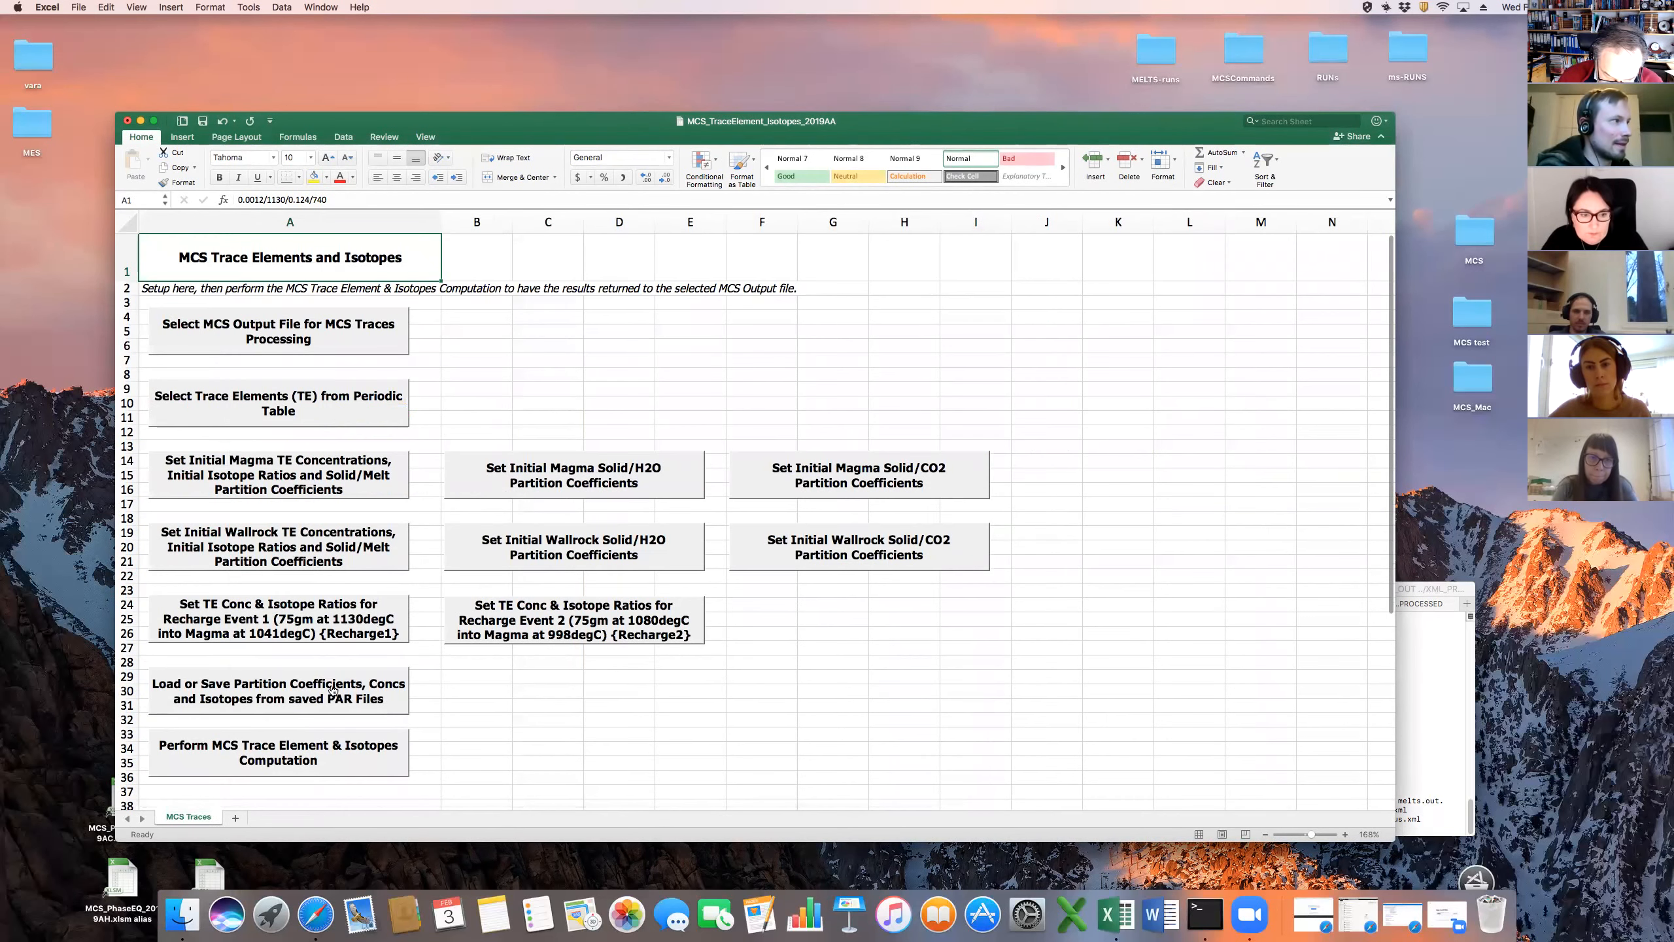
Perform the MCS trace element and isotope computation for the selected output file
{"action": "left_click", "coordinate": [329, 755]}
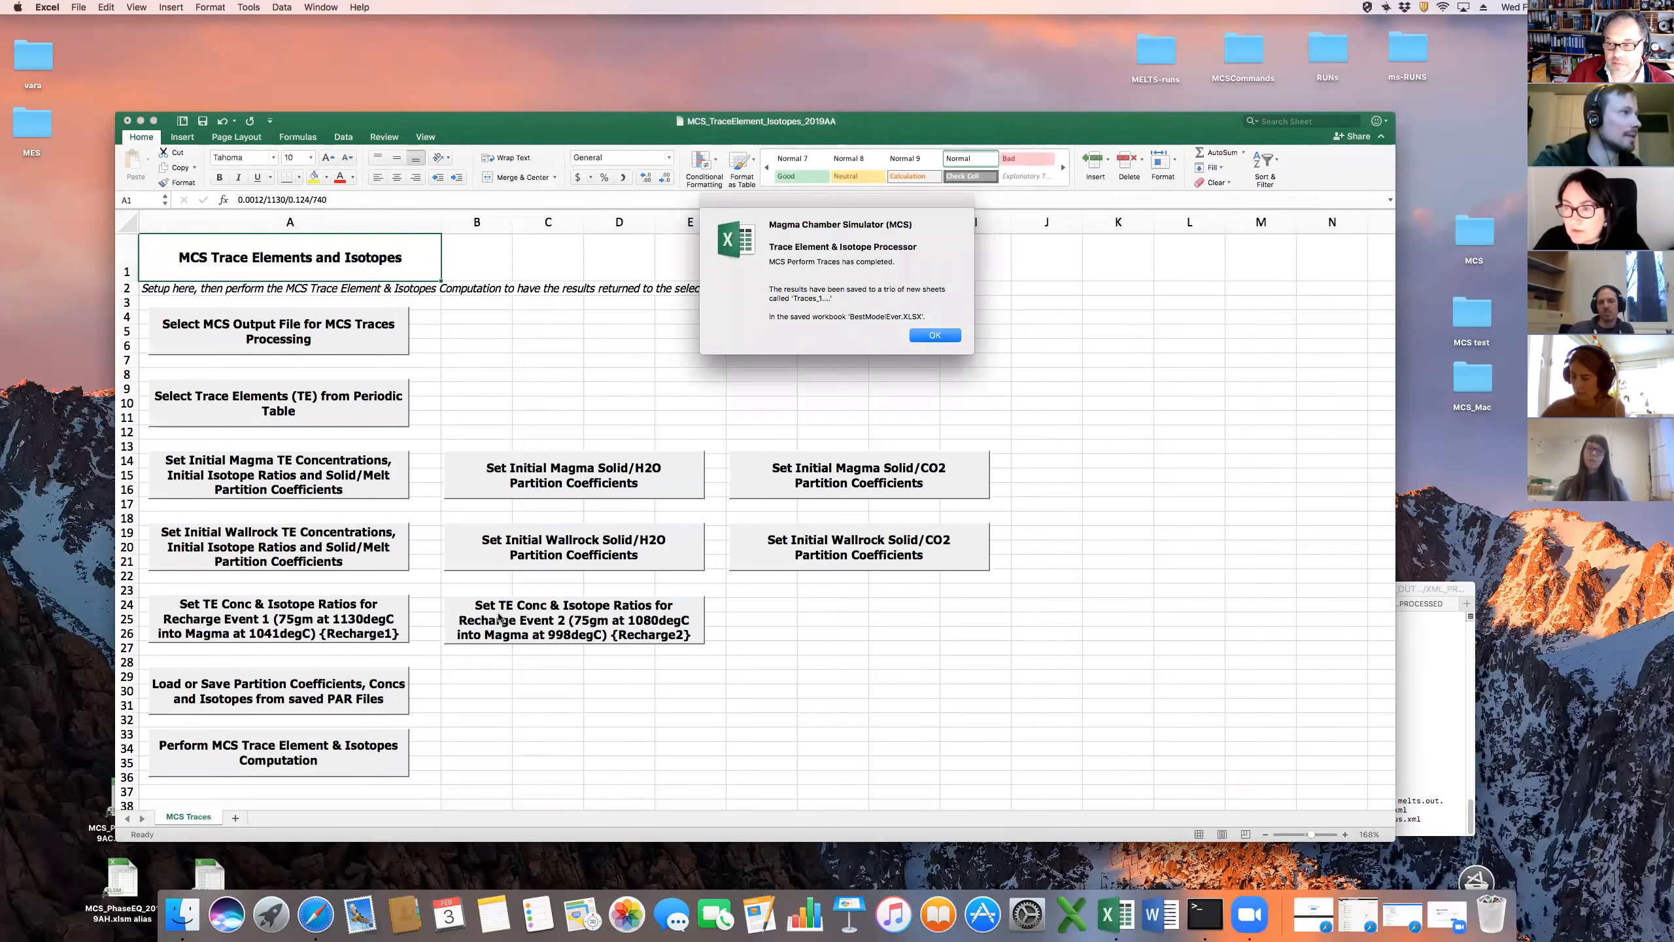
{"action": "left_click", "coordinate": [940, 336]}
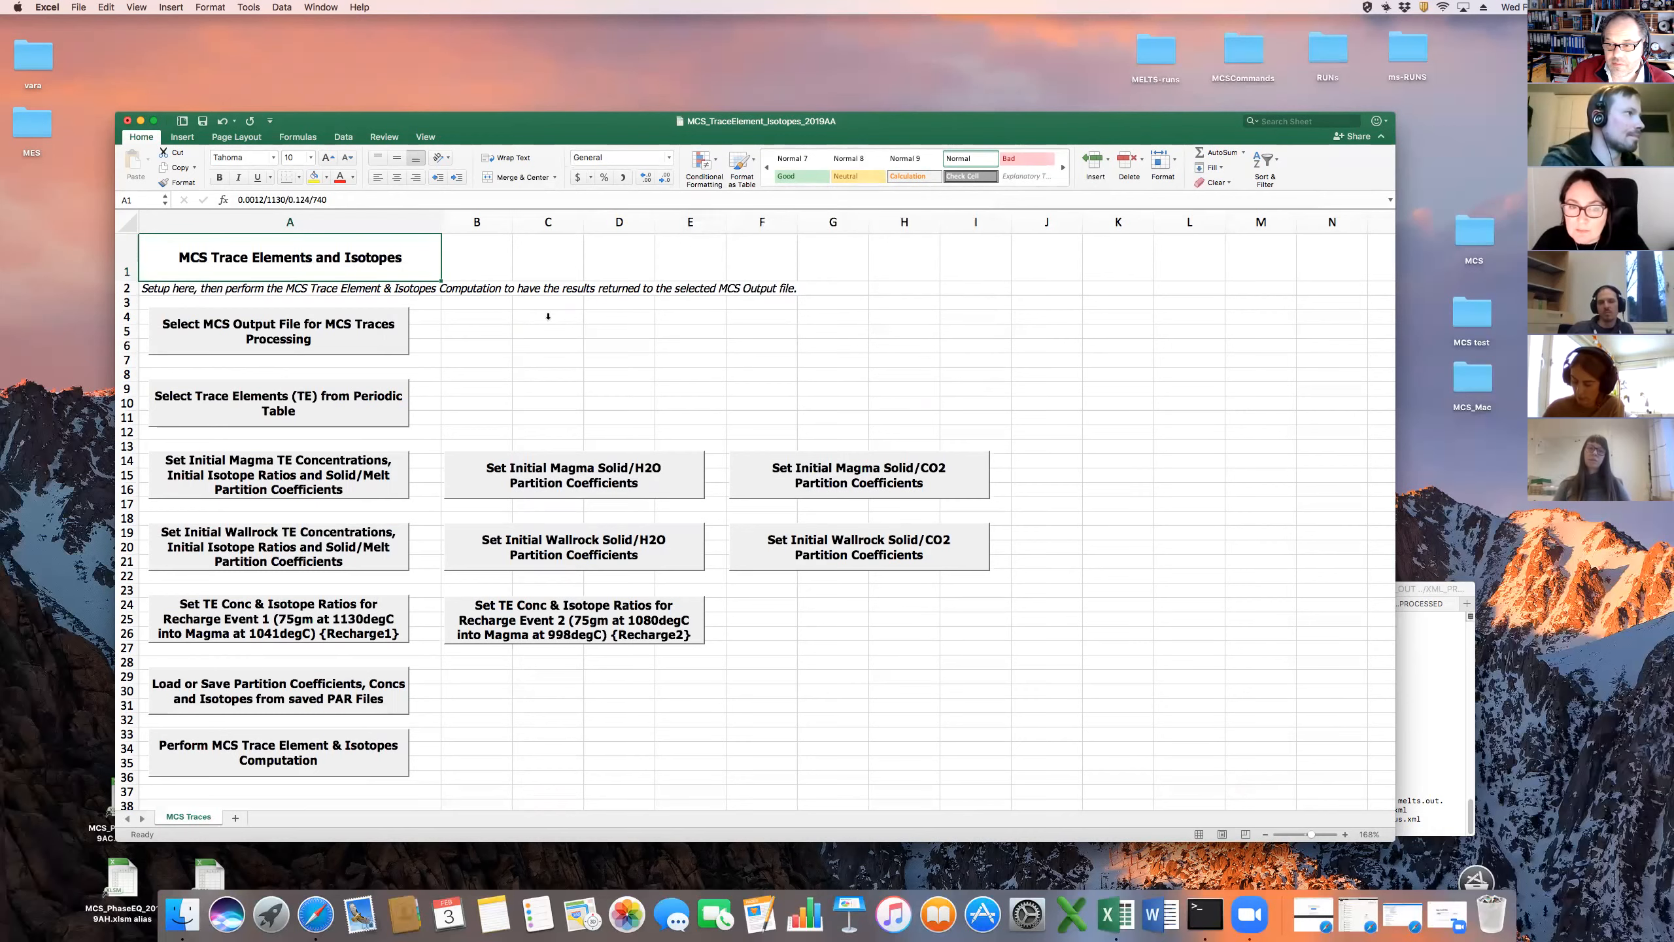
{"action": "left_click_drag", "start_coordinate": [637, 138], "coordinate": [676, 122]}
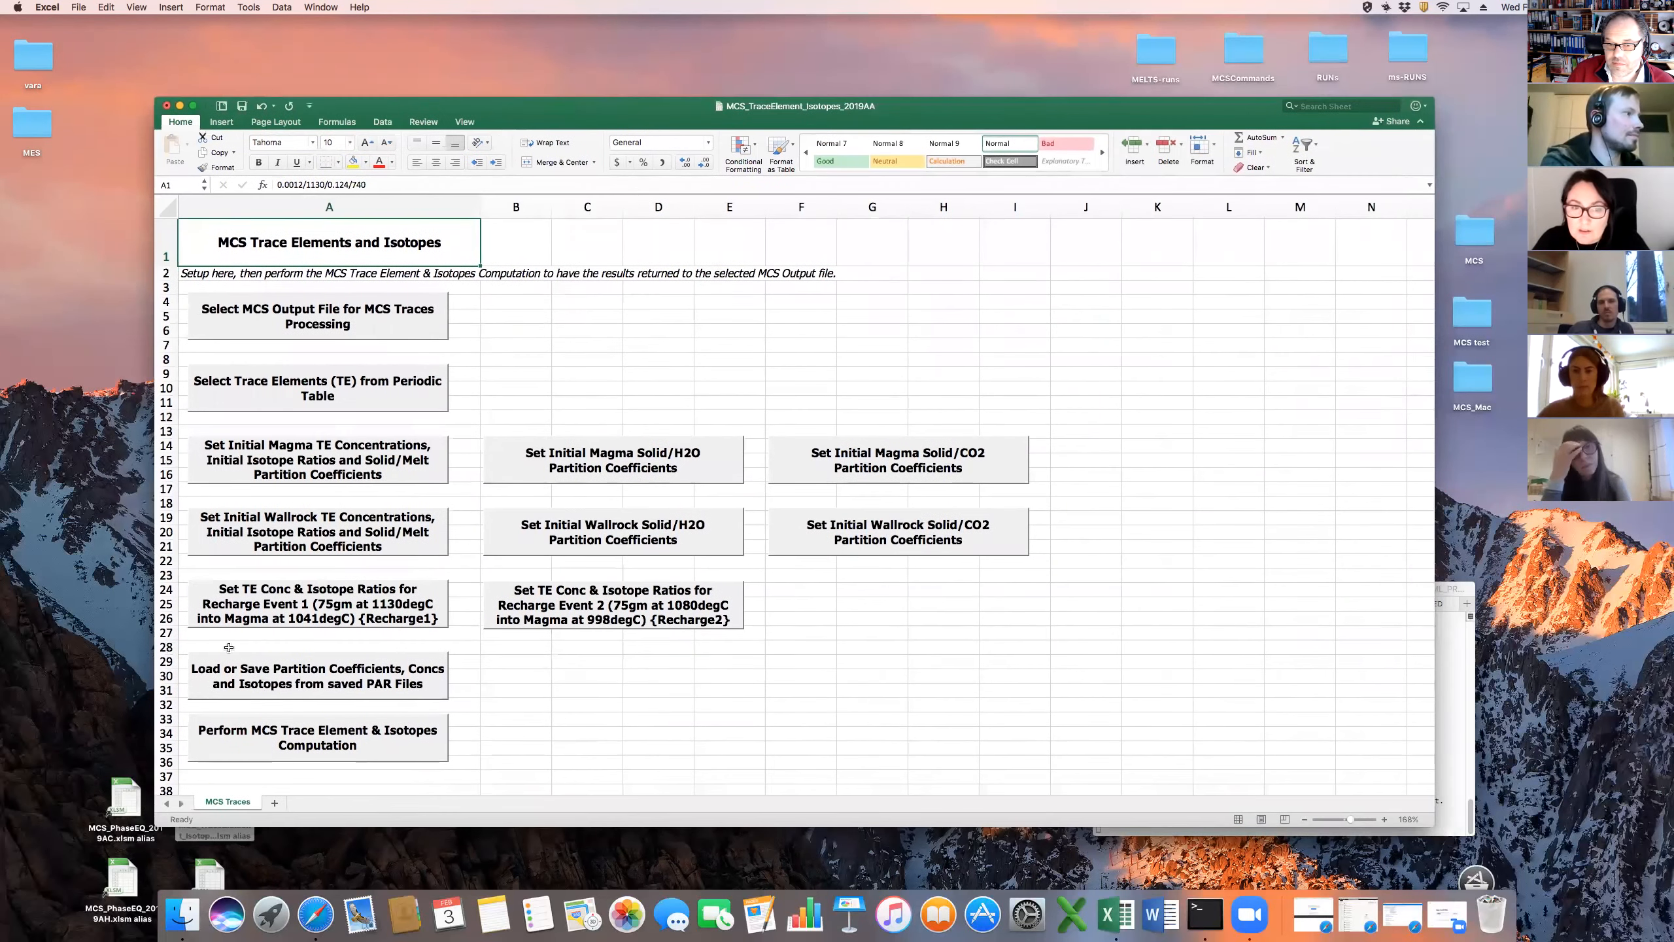
Switch to Finder, open BestModelEver.XLSX from the INPUT & OUTPUT folder, and enlarge its window and cell display for reading
{"action": "left_click", "coordinate": [181, 915]}
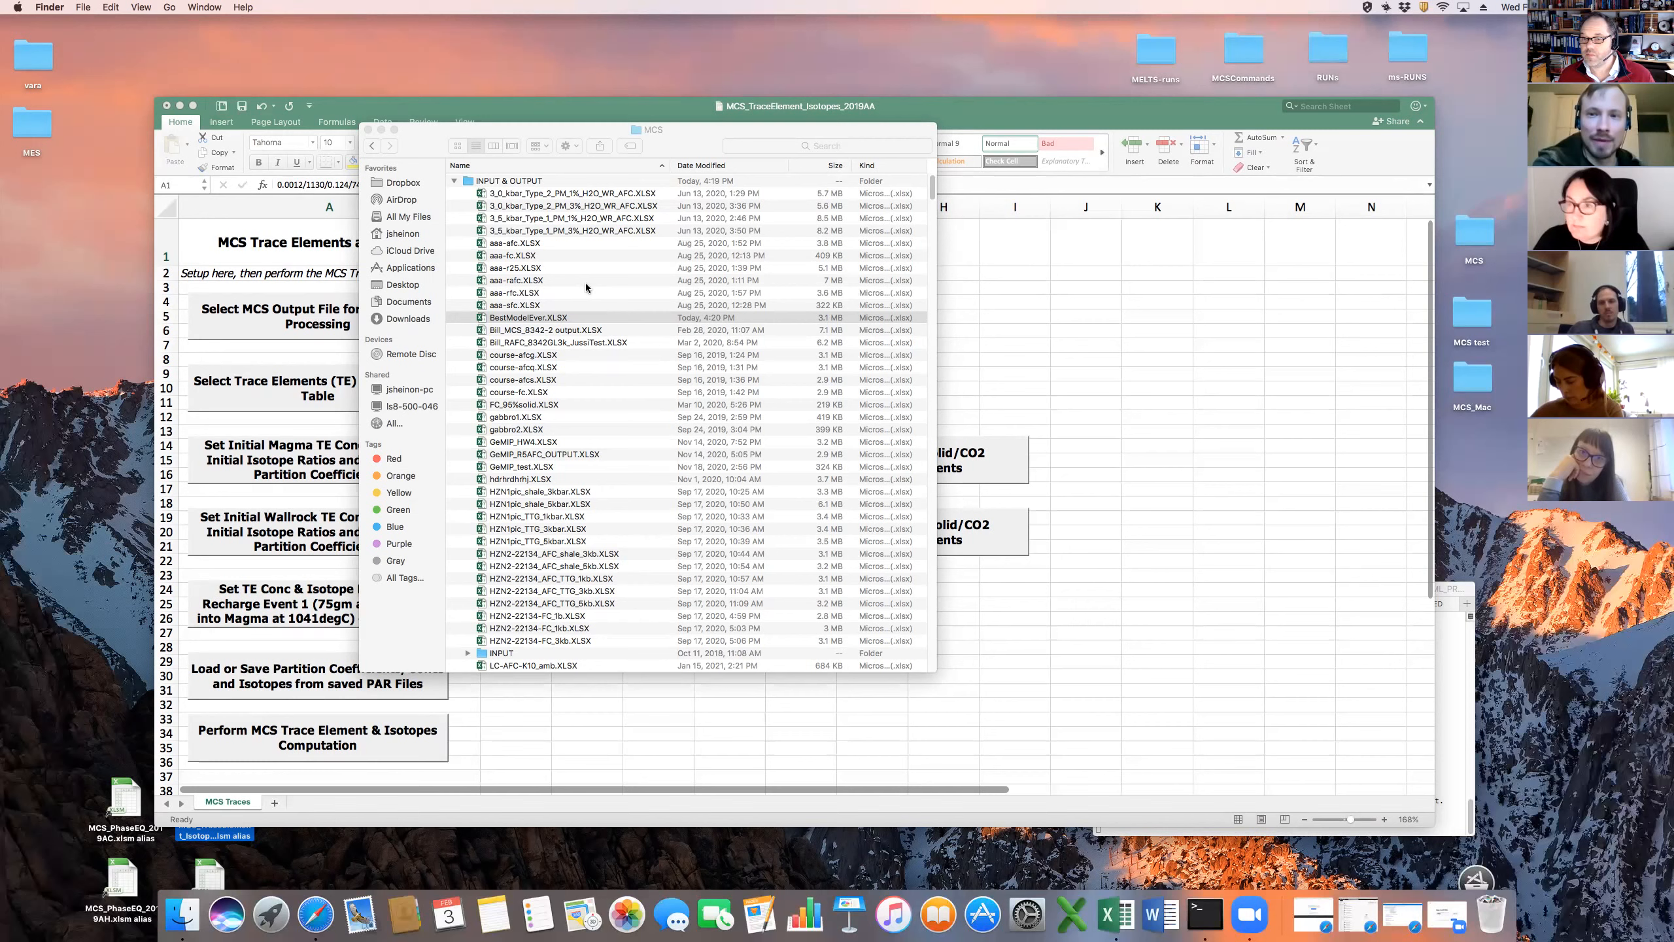
{"action": "double_click", "coordinate": [507, 317]}
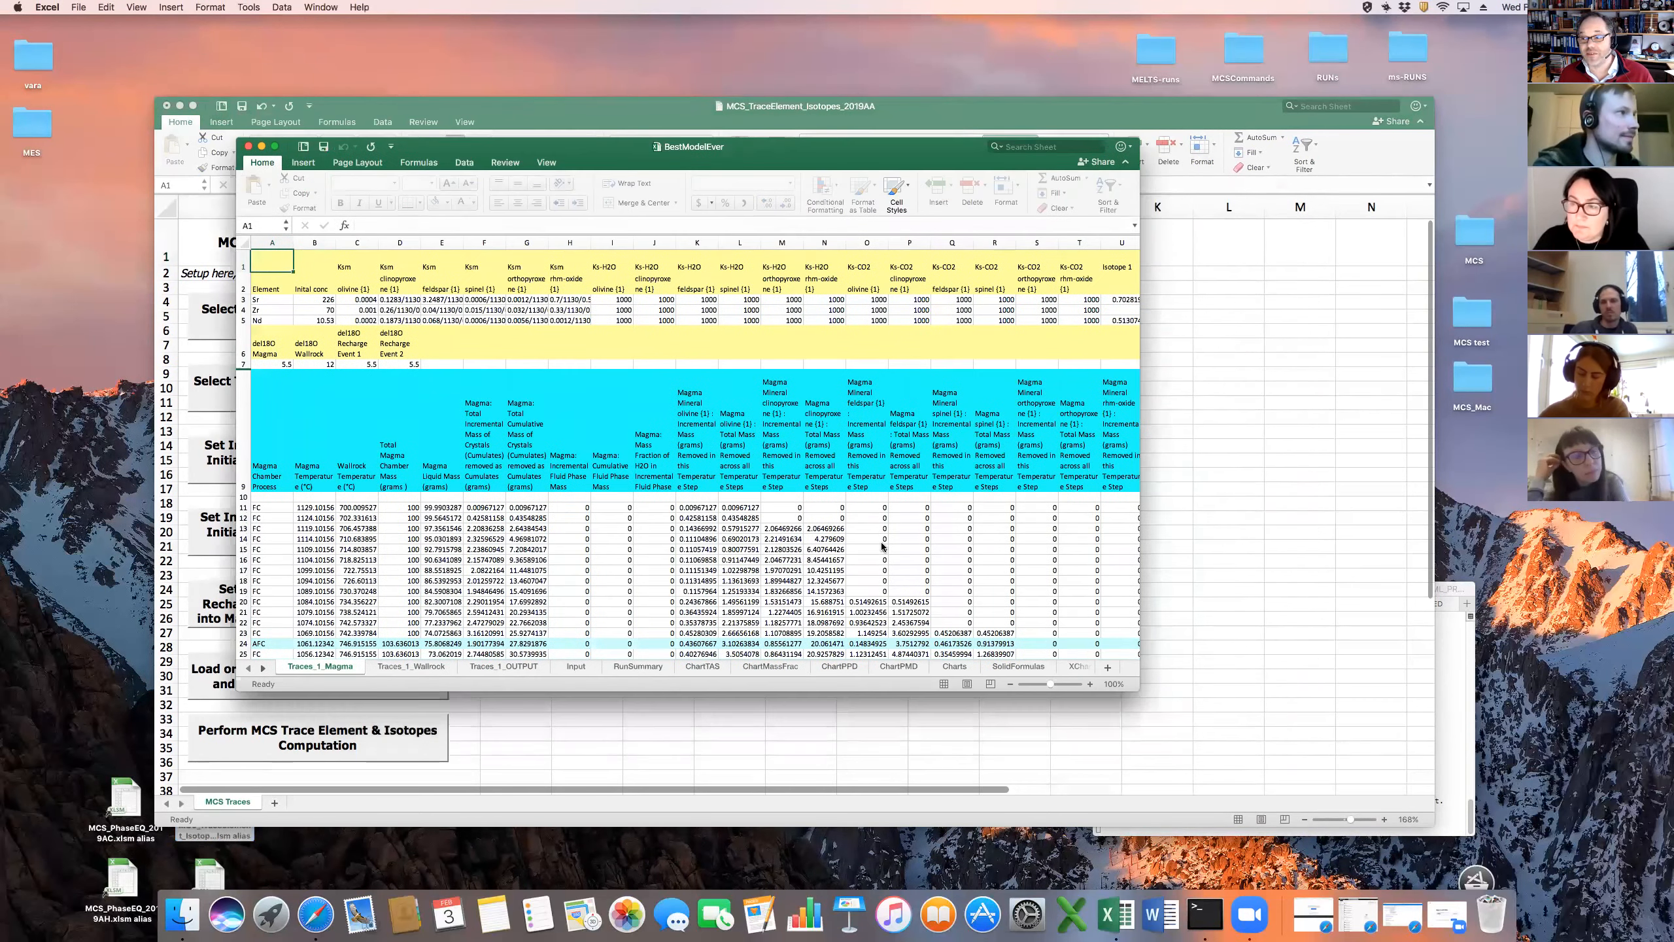
{"action": "left_click_drag", "start_coordinate": [1097, 676], "coordinate": [1401, 868]}
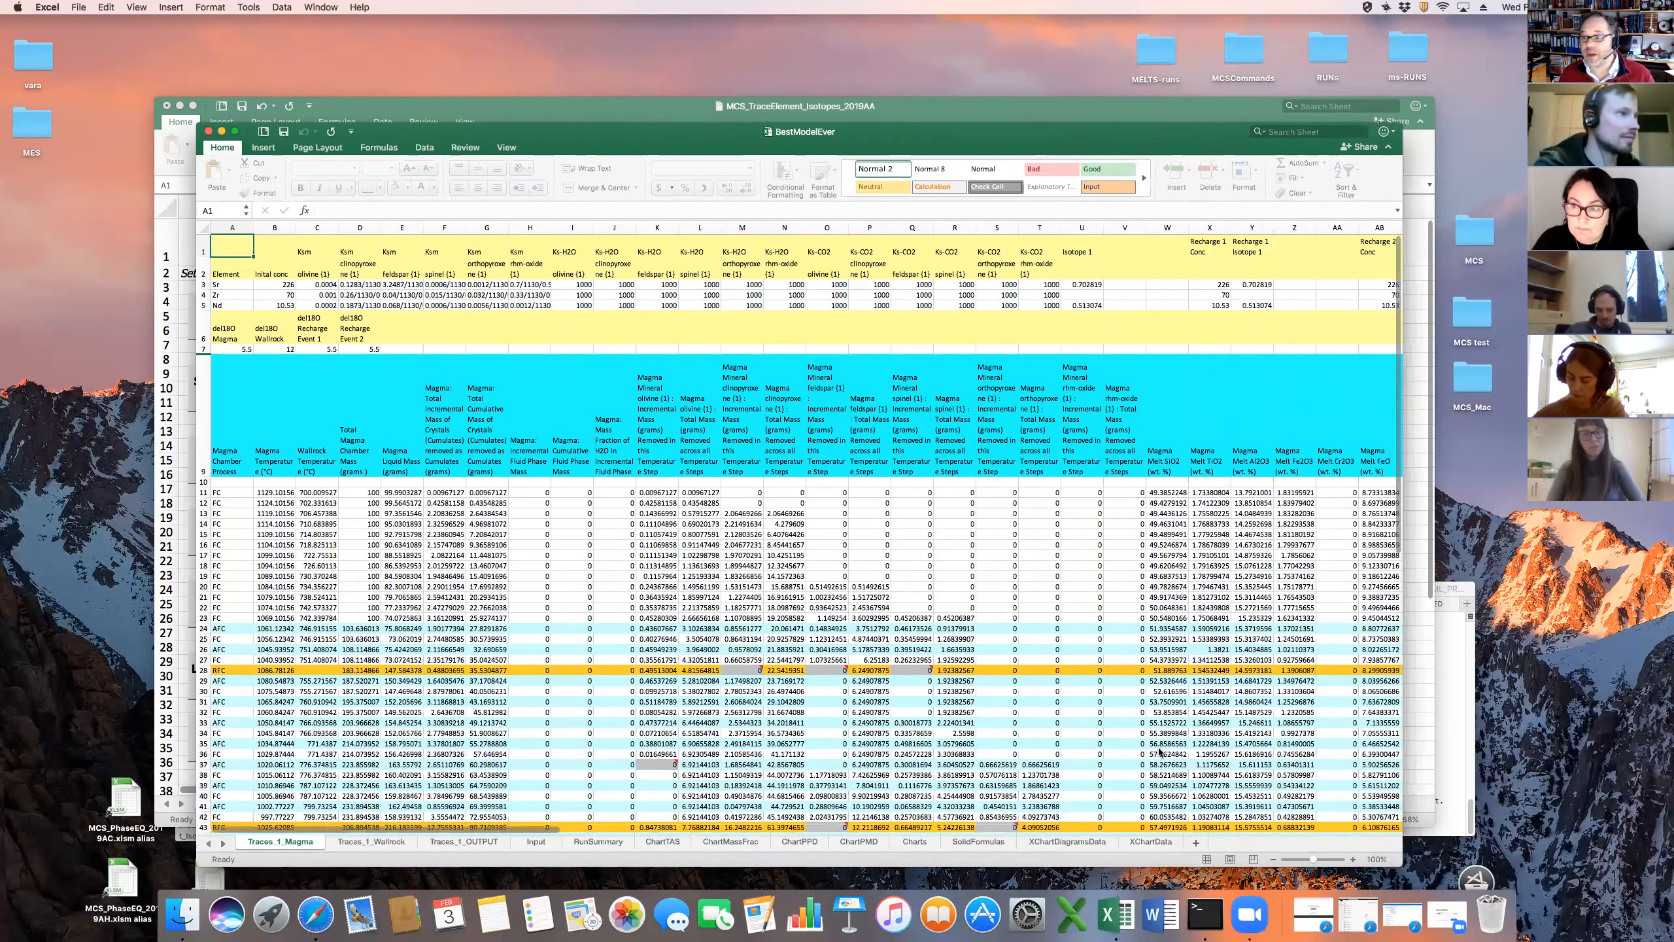
{"action": "left_click_drag", "start_coordinate": [1313, 862], "coordinate": [1315, 862]}
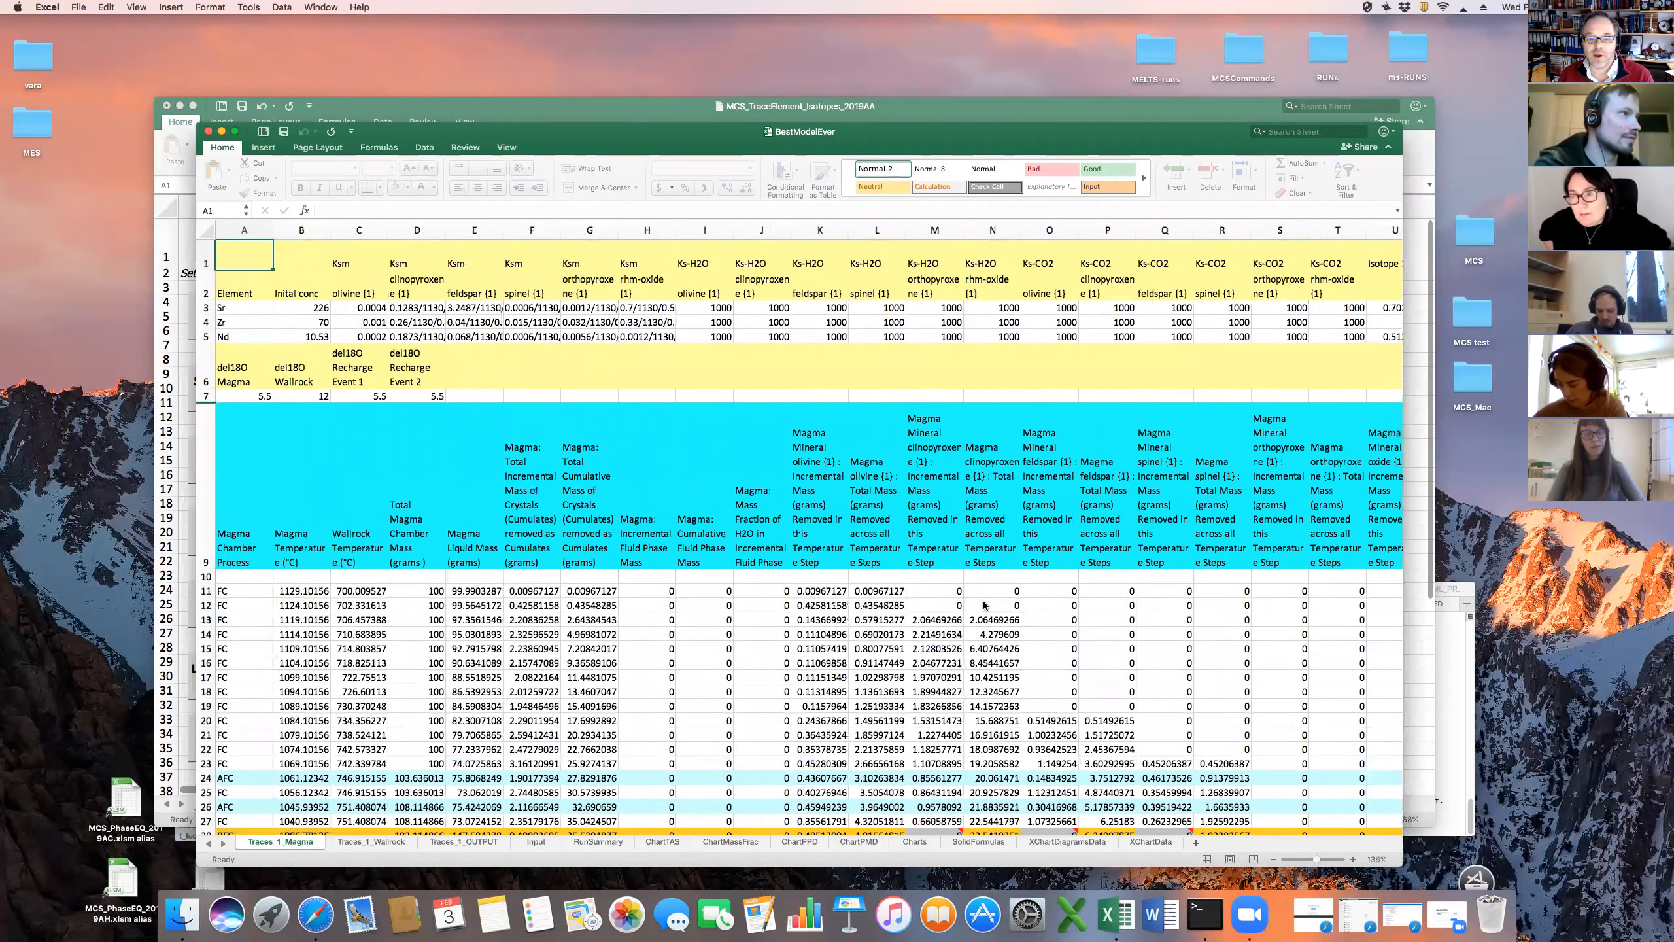
Review the block of initial concentrations and partition coefficients above the results in the Traces_1_Magma sheet
{"action": "left_click", "coordinate": [920, 610]}
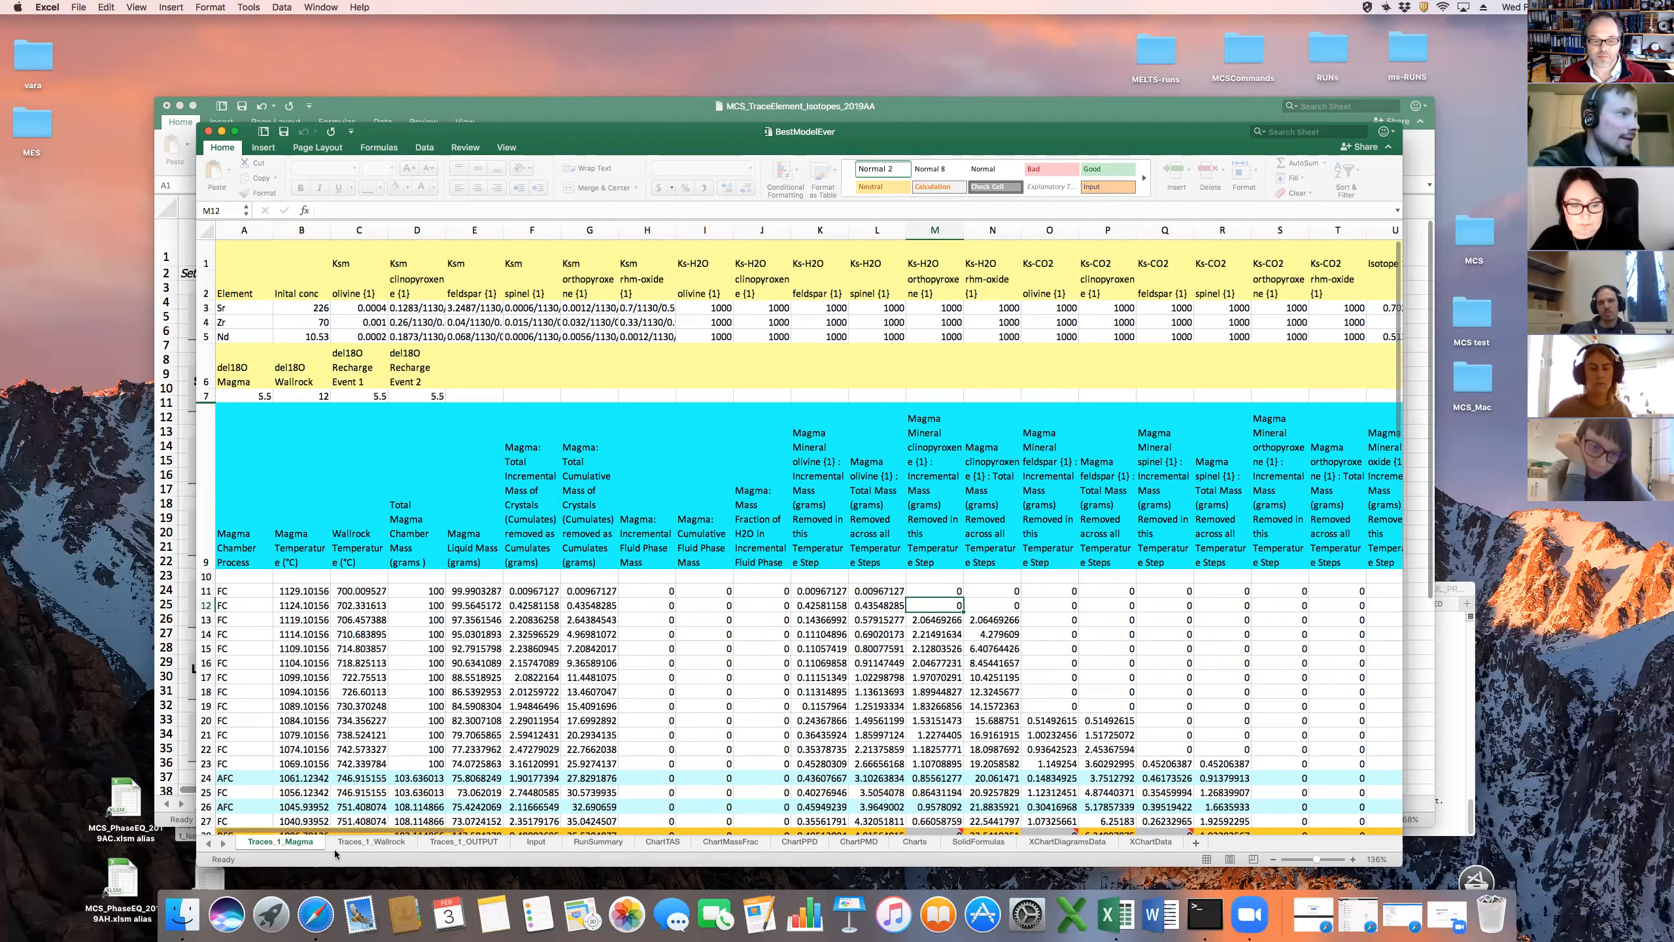
{"action": "left_click", "coordinate": [475, 662]}
{"action": "left_click_drag", "start_coordinate": [267, 267], "coordinate": [931, 333]}
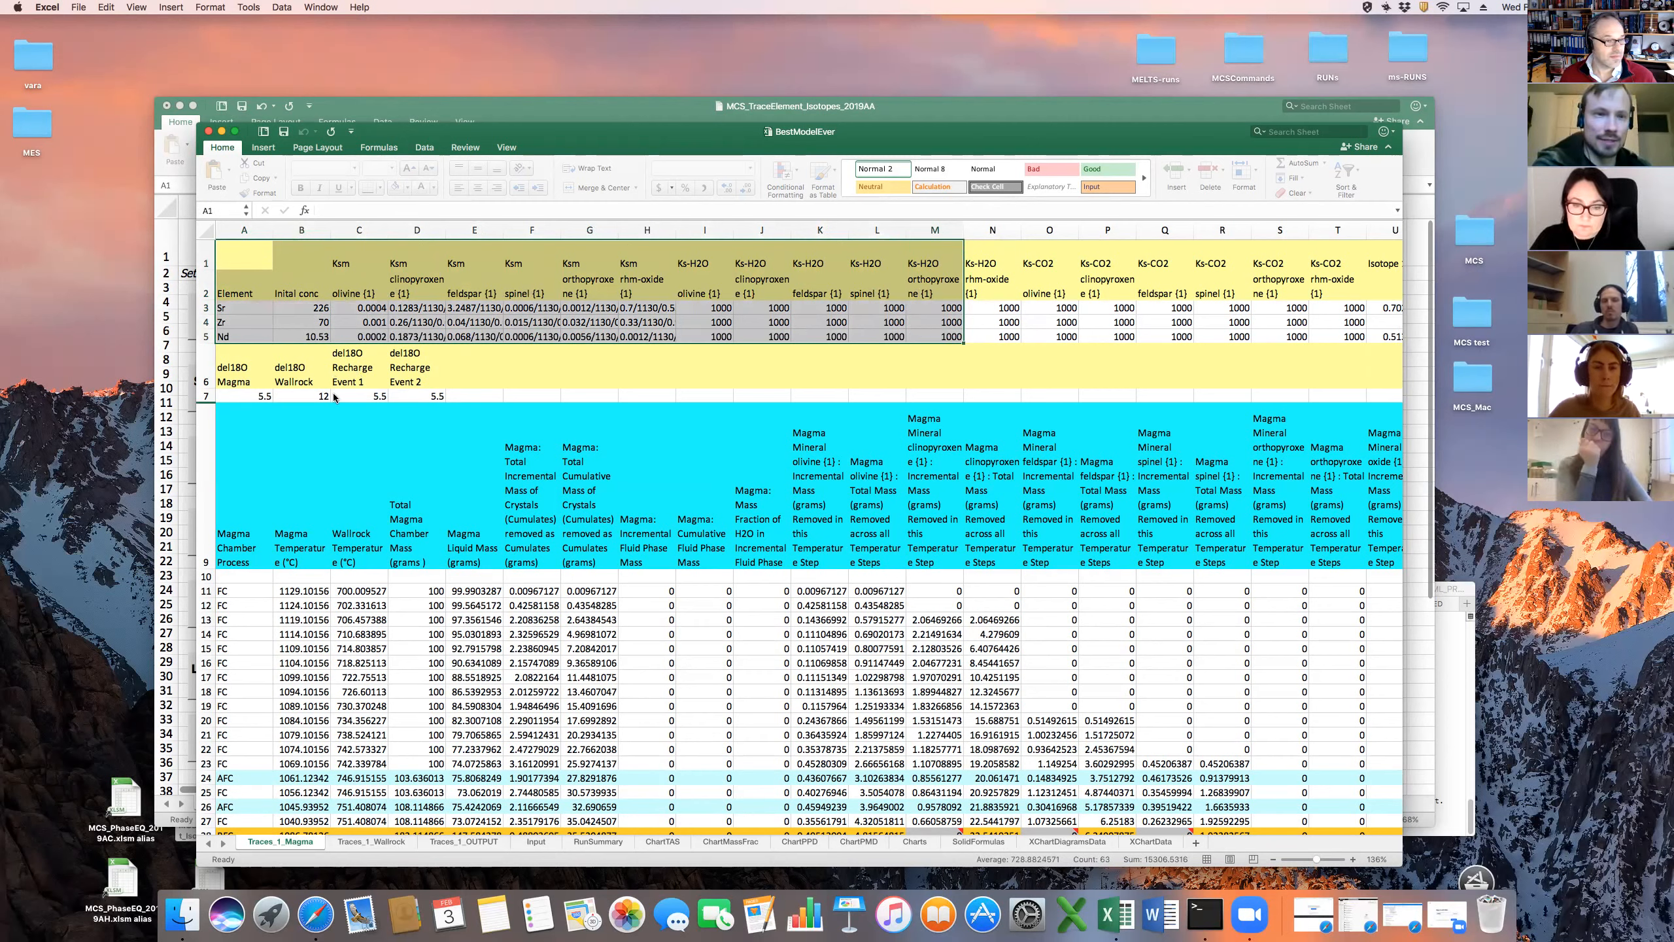
Examine the magma temperature, liquid mass, fluid mass and mineral mass columns in the Traces_1_Magma sheet
{"action": "left_click", "coordinate": [336, 427]}
{"action": "key", "text": "Down"}
{"action": "key", "text": "Down"}
{"action": "key", "text": "Down"}
{"action": "key", "text": "Down"}
{"action": "key", "text": "Down"}
{"action": "key", "text": "Down"}
{"action": "key", "text": "Right"}
{"action": "key", "text": "Right"}
{"action": "key", "text": "Right"}
{"action": "key", "text": "Right"}
{"action": "key", "text": "Right"}
{"action": "key", "text": "Right"}
{"action": "key", "text": "Right"}
{"action": "key", "text": "Right"}
{"action": "key", "text": "Right"}
{"action": "key", "text": "Right"}
{"action": "key", "text": "Right"}
{"action": "key", "text": "Right"}
{"action": "key", "text": "Right"}
{"action": "key", "text": "Right"}
{"action": "key", "text": "Right"}
{"action": "key", "text": "Right"}
{"action": "key", "text": "Right"}
{"action": "key", "text": "Right"}
{"action": "key", "text": "Right"}
{"action": "key", "text": "Right"}
{"action": "key", "text": "Right"}
{"action": "key", "text": "Right"}
{"action": "key", "text": "Right"}
{"action": "key", "text": "Right"}
{"action": "key", "text": "Right"}
{"action": "key", "text": "Right"}
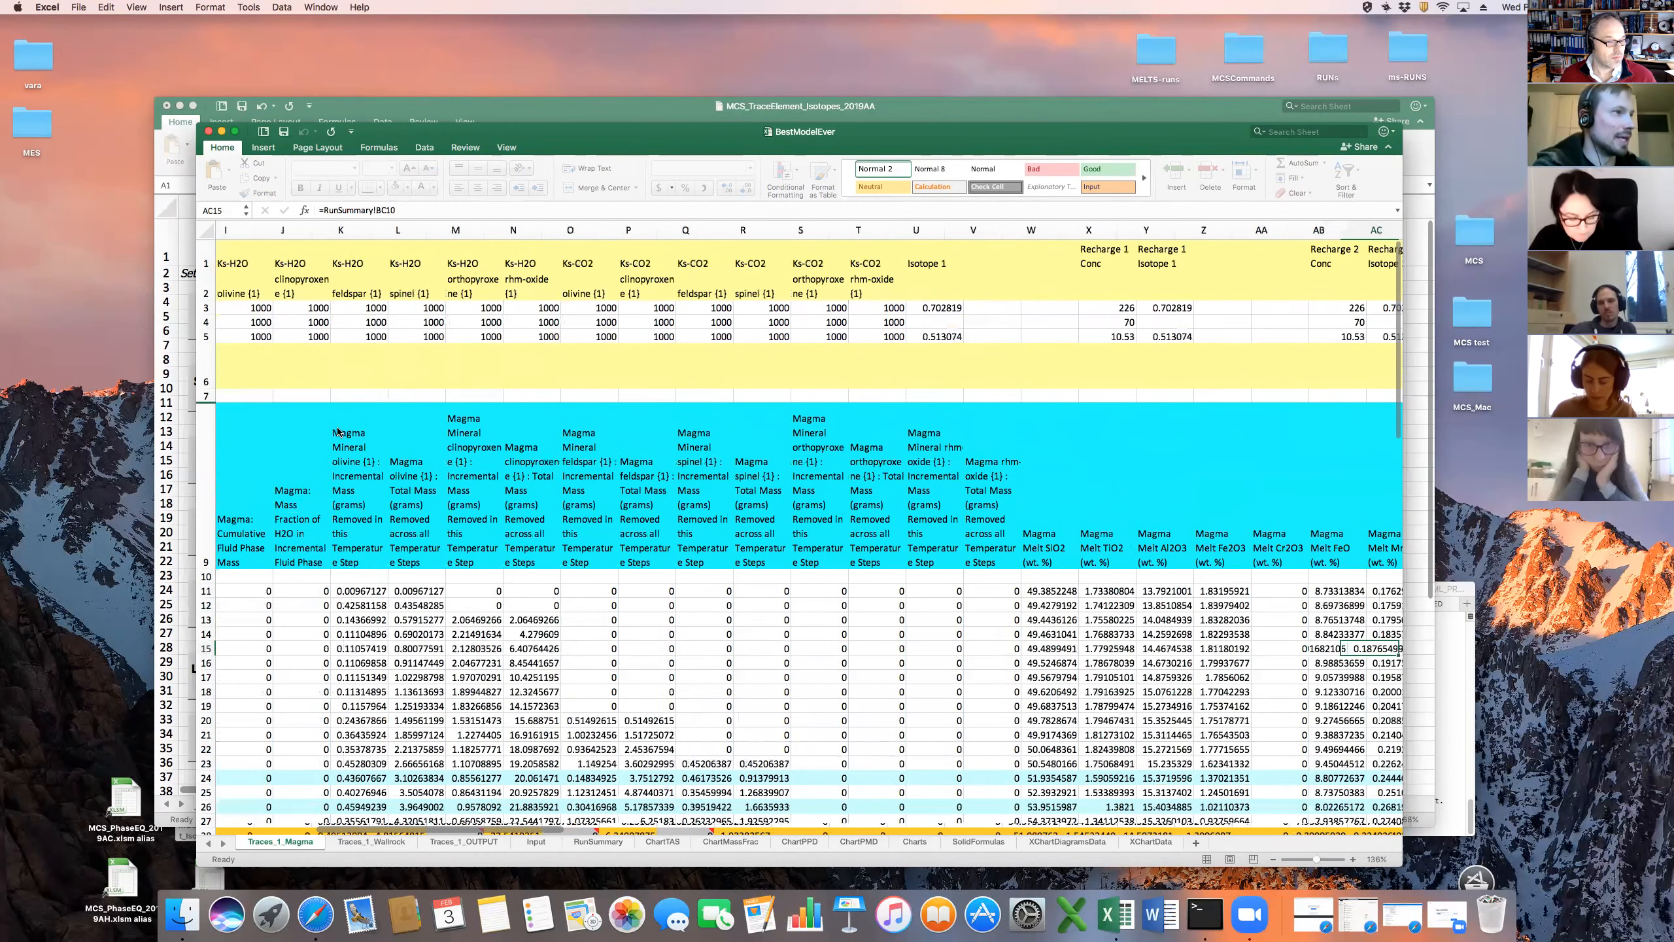
Examine the magma melt major-oxide columns, including MgO and P2O5, in the Traces_1_Magma sheet
{"action": "key", "text": "Right"}
{"action": "key", "text": "Right"}
{"action": "key", "text": "Right"}
{"action": "key", "text": "Right"}
{"action": "key", "text": "Right"}
{"action": "key", "text": "Right"}
{"action": "key", "text": "Right"}
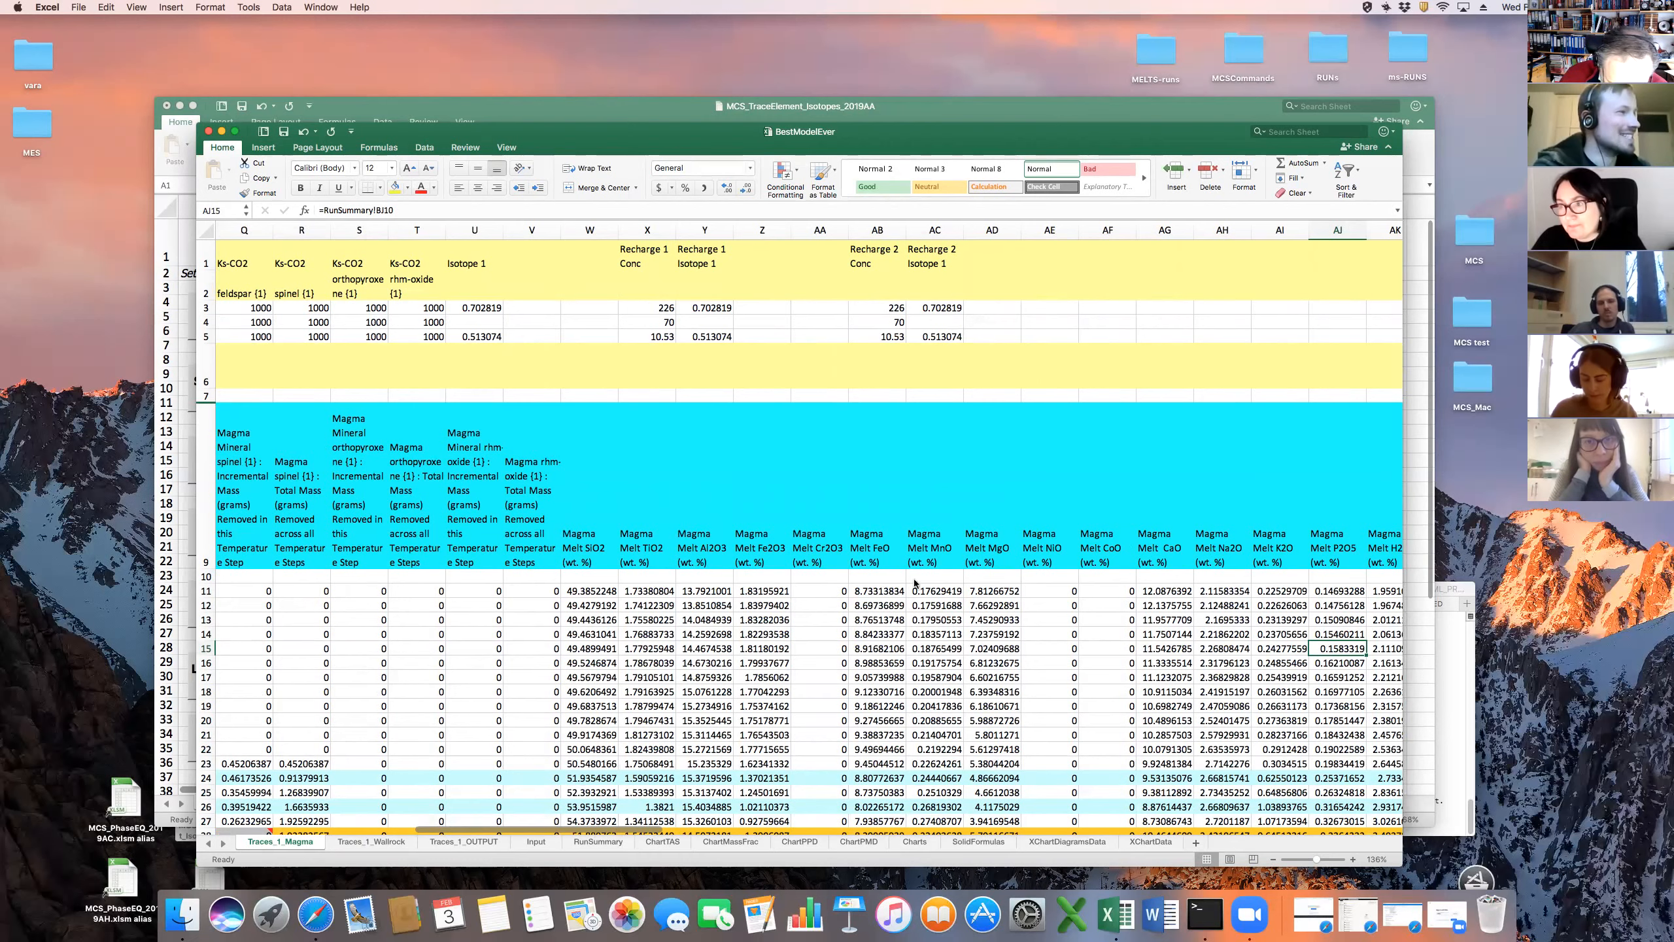
{"action": "left_click", "coordinate": [997, 596]}
{"action": "key", "text": "Right"}
{"action": "key", "text": "Right"}
{"action": "key", "text": "Right"}
{"action": "key", "text": "Right"}
{"action": "key", "text": "Right"}
{"action": "key", "text": "Right"}
{"action": "key", "text": "Right"}
{"action": "key", "text": "Right"}
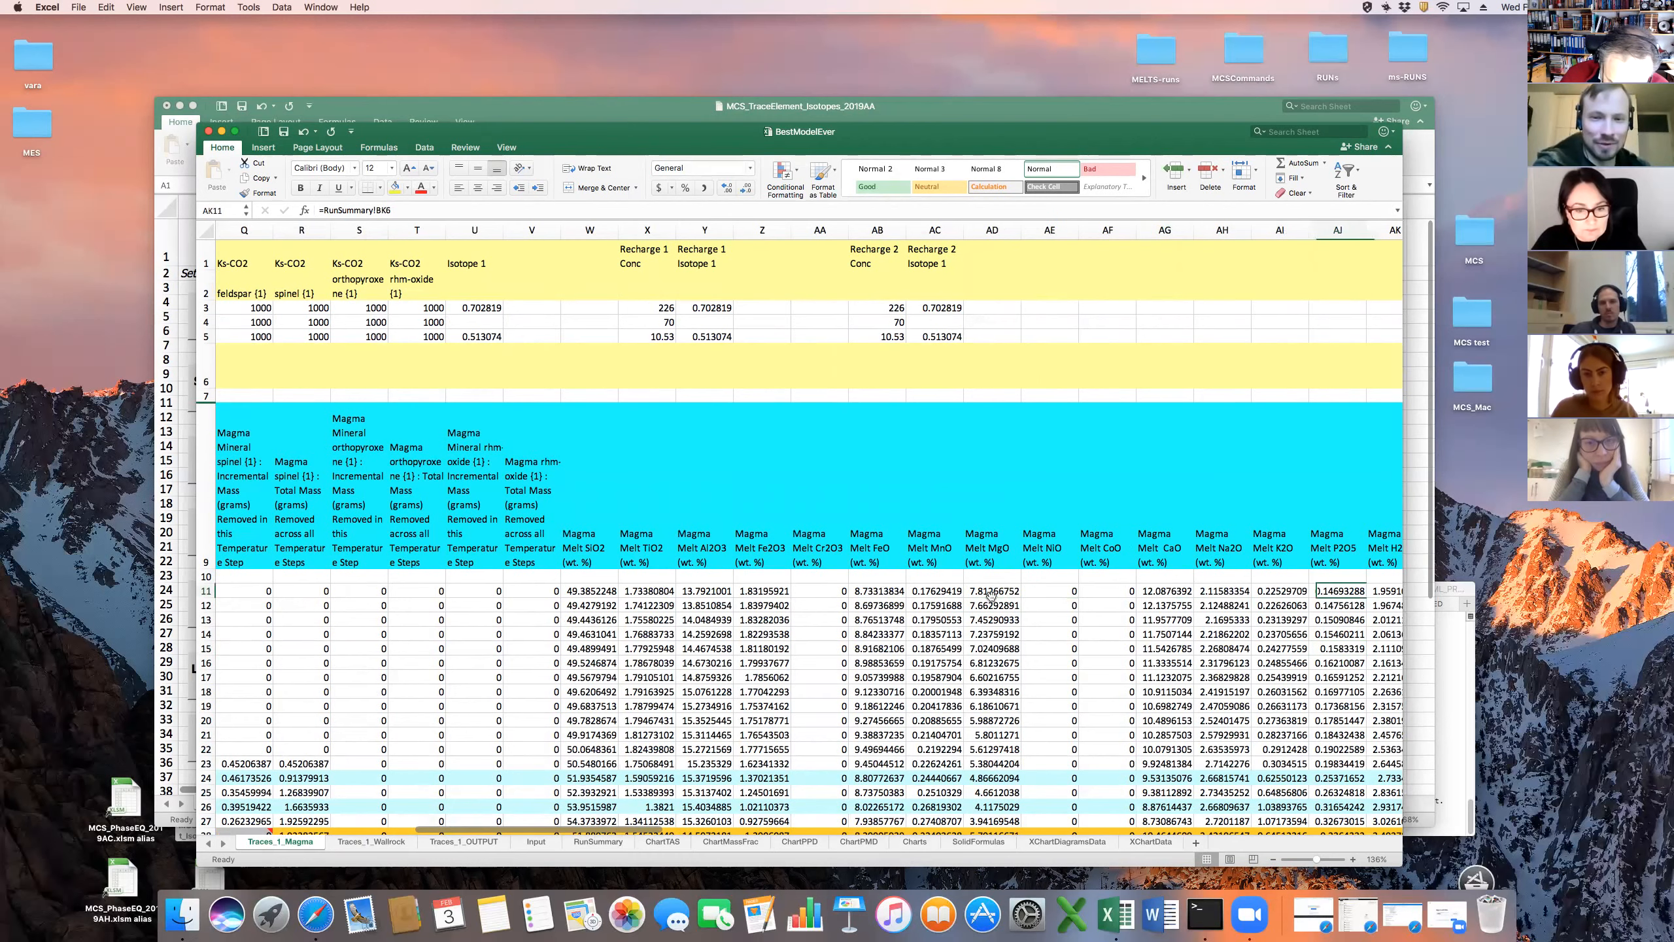
Examine the Sr, Zr and Nd concentrations and Sr and Nd isotopic compositions of the magma chamber melt
{"action": "scroll", "coordinate": [991, 595], "scroll_direction": "down", "scroll_amount": 3}
{"action": "key", "text": "Right"}
{"action": "key", "text": "Right"}
{"action": "key", "text": "Right"}
{"action": "key", "text": "Right"}
{"action": "key", "text": "Right"}
{"action": "key", "text": "Right"}
{"action": "key", "text": "Right"}
{"action": "key", "text": "Right"}
{"action": "key", "text": "Right"}
{"action": "key", "text": "Right"}
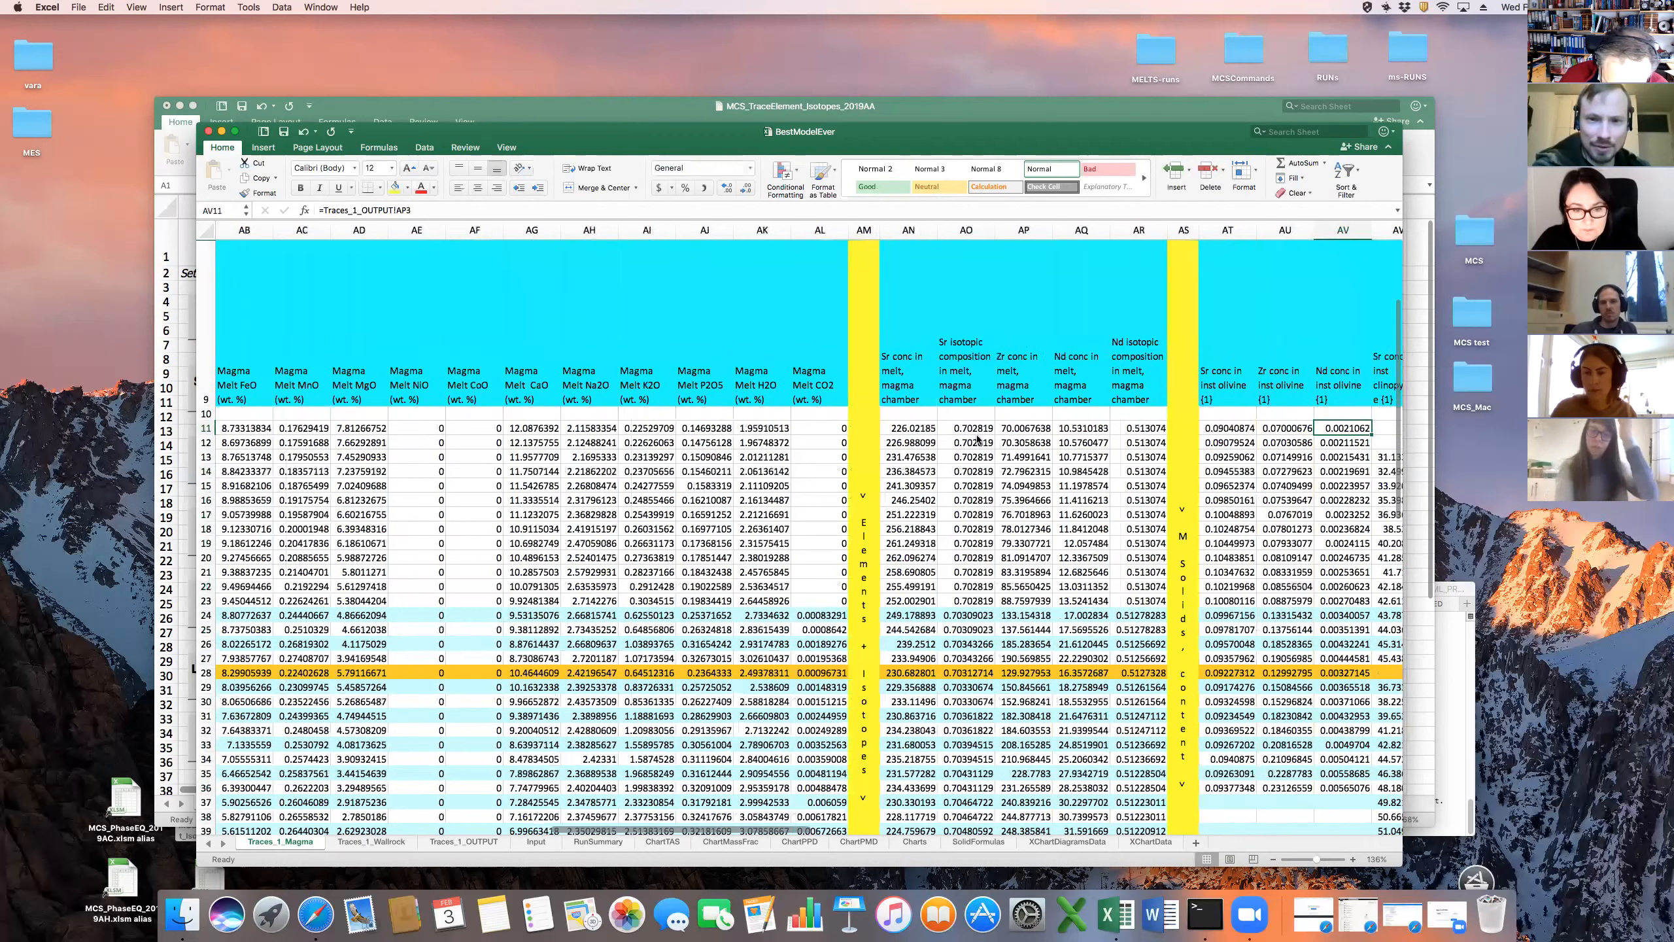
{"action": "left_click", "coordinate": [929, 428]}
{"action": "left_click", "coordinate": [953, 434]}
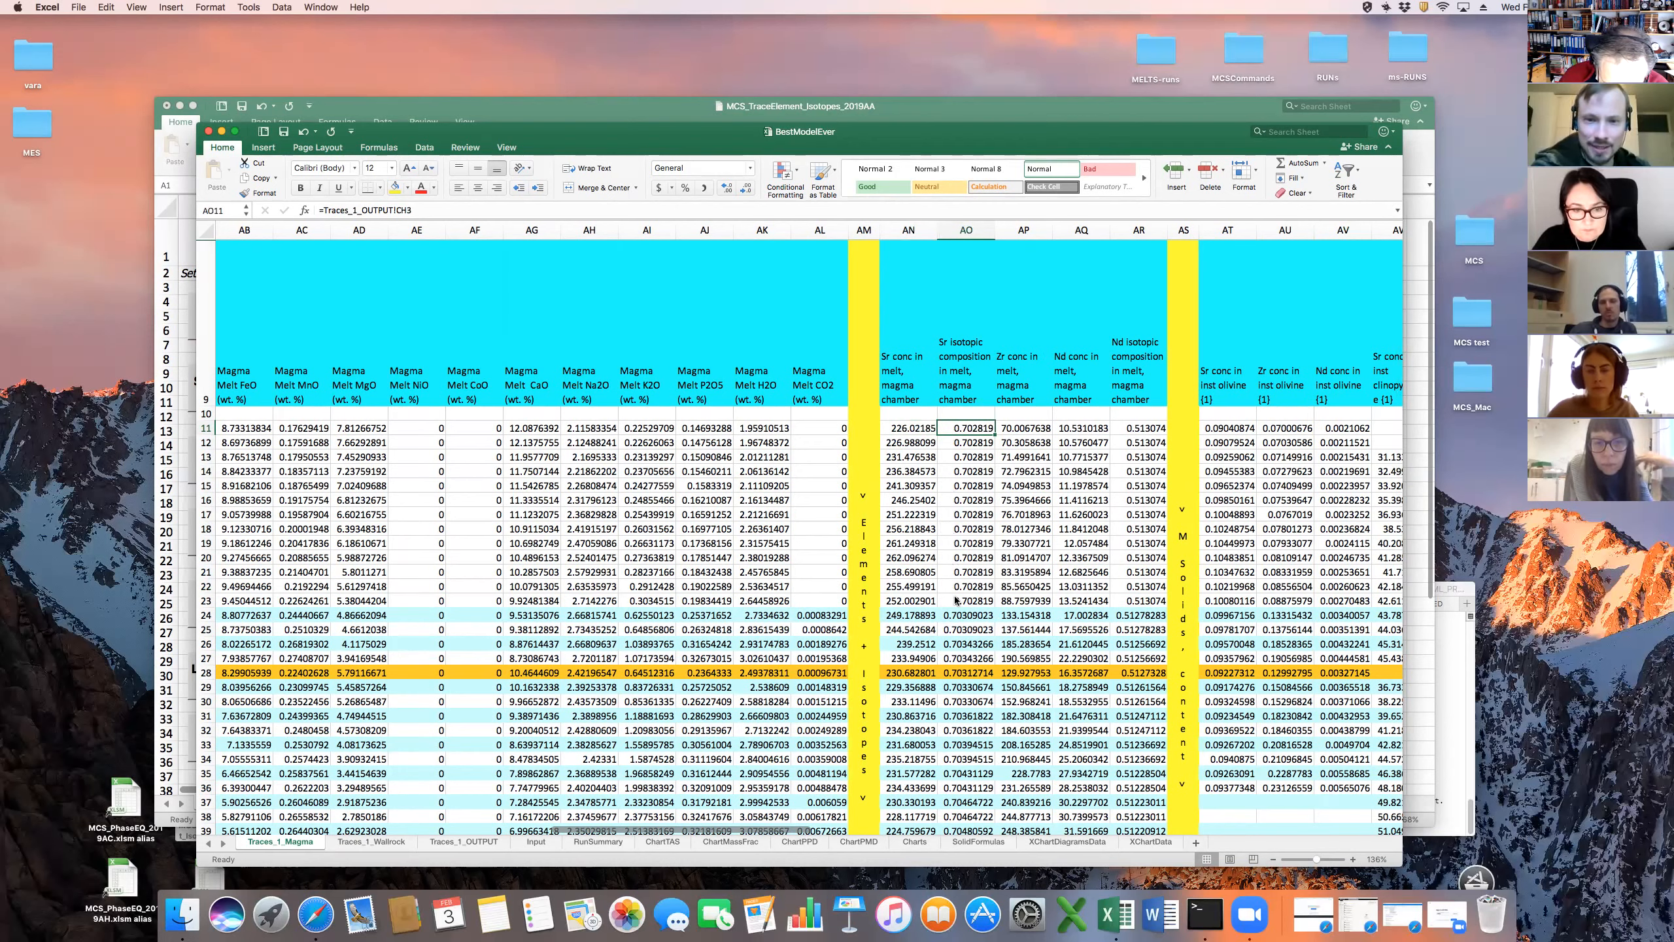
{"action": "left_click", "coordinate": [962, 629]}
{"action": "key", "text": "Down"}
{"action": "key", "text": "Right"}
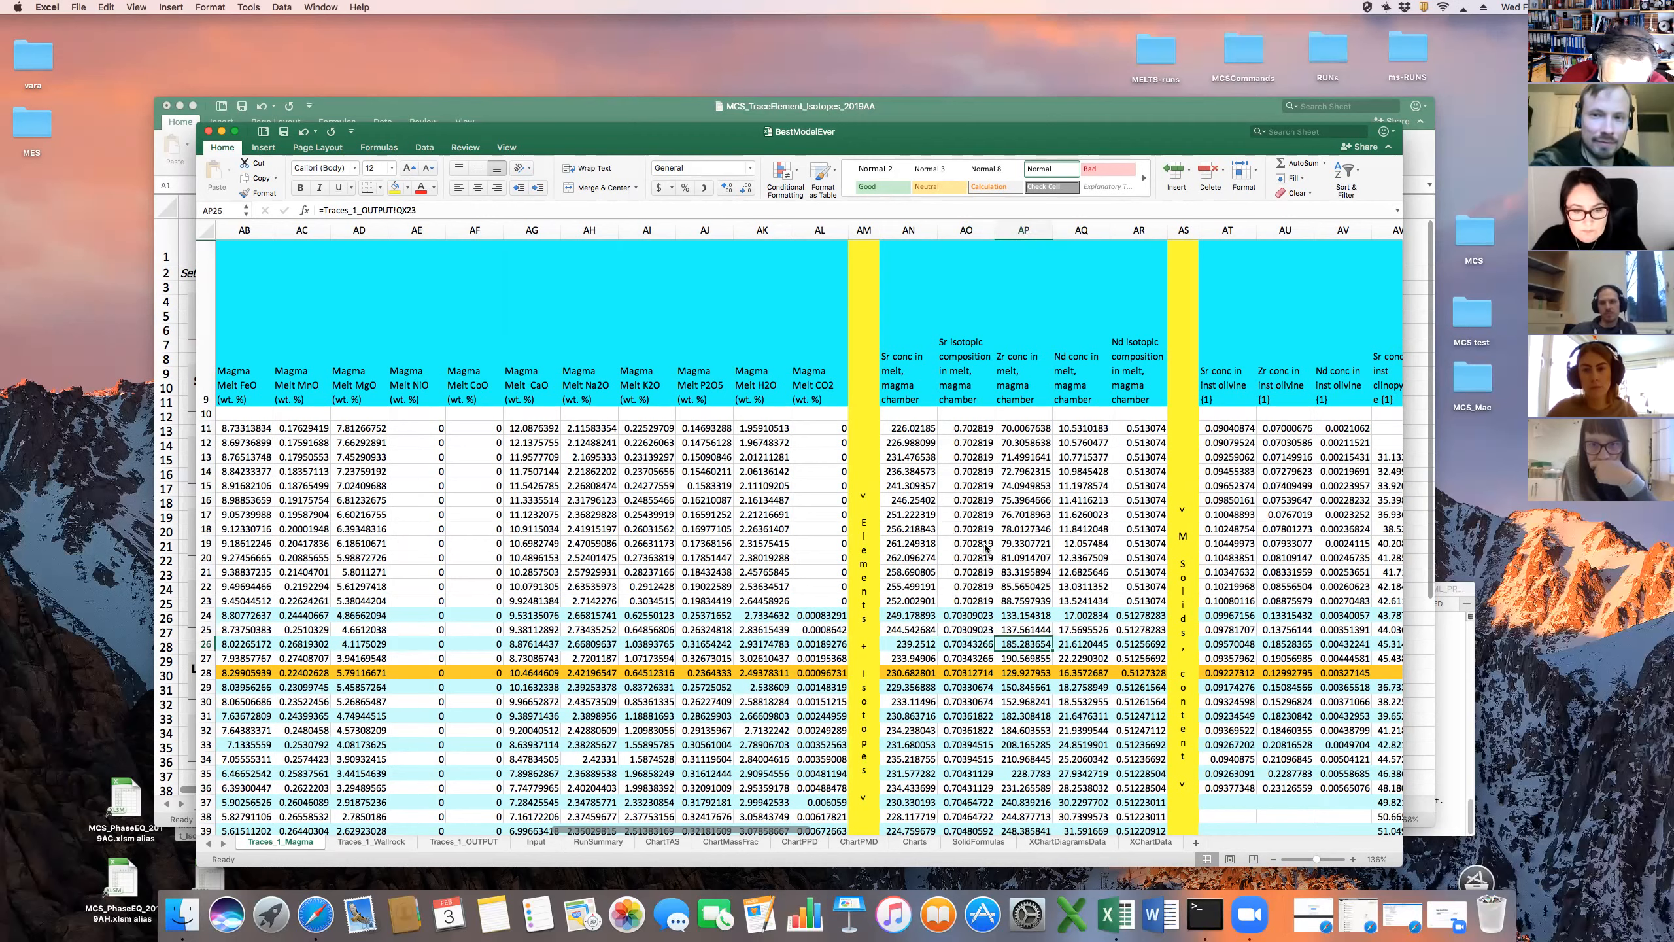
{"action": "left_click", "coordinate": [1032, 455]}
{"action": "left_click", "coordinate": [1067, 459]}
Examine the Sr, Zr and Nd concentrations in the individual instantaneous magma solids from olivine to orthopyroxene
{"action": "key", "text": "Right"}
{"action": "key", "text": "Right"}
{"action": "key", "text": "Right"}
{"action": "key", "text": "Right"}
{"action": "key", "text": "Right"}
{"action": "key", "text": "Right"}
{"action": "key", "text": "Right"}
{"action": "key", "text": "Right"}
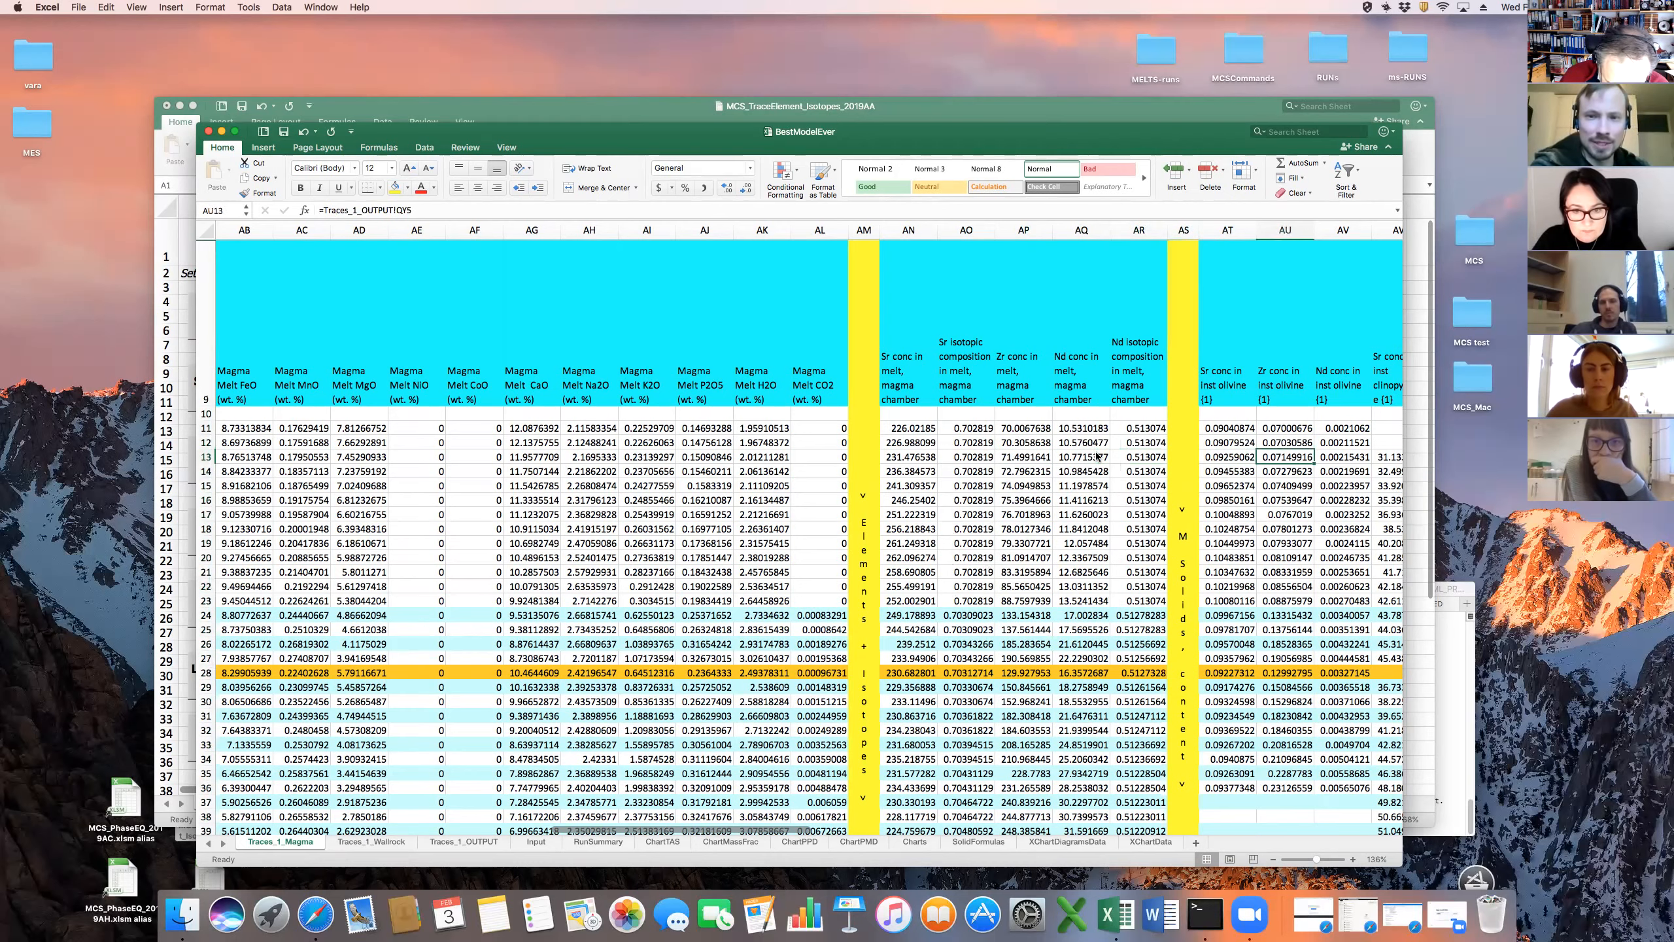
{"action": "key", "text": "Right"}
{"action": "key", "text": "Right"}
{"action": "key", "text": "Right"}
{"action": "key", "text": "Right"}
{"action": "key", "text": "Right"}
{"action": "key", "text": "Right"}
{"action": "key", "text": "Right"}
{"action": "key", "text": "Right"}
{"action": "key", "text": "Right"}
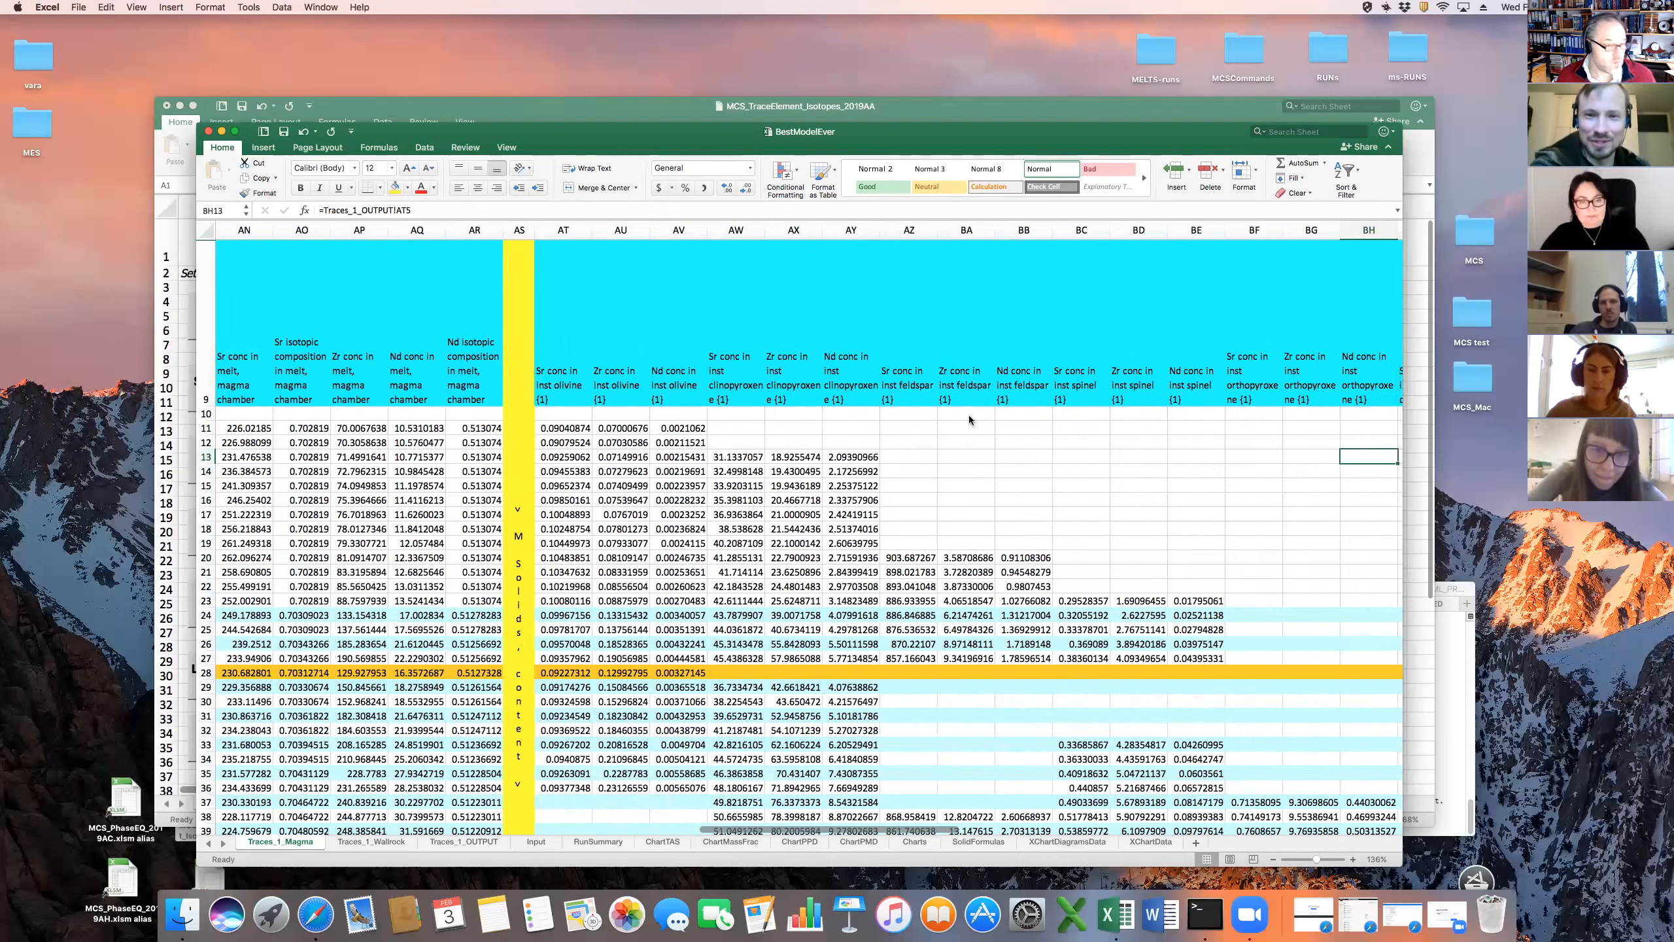
Examine the trace element concentrations in the bulk instantaneous and cumulative magma solids and in the magma fluids
{"action": "key", "text": "Right"}
{"action": "key", "text": "Right"}
{"action": "key", "text": "Right"}
{"action": "key", "text": "Right"}
{"action": "key", "text": "Right"}
{"action": "key", "text": "Right"}
{"action": "key", "text": "Right"}
{"action": "key", "text": "Right"}
{"action": "key", "text": "Right"}
{"action": "key", "text": "Right"}
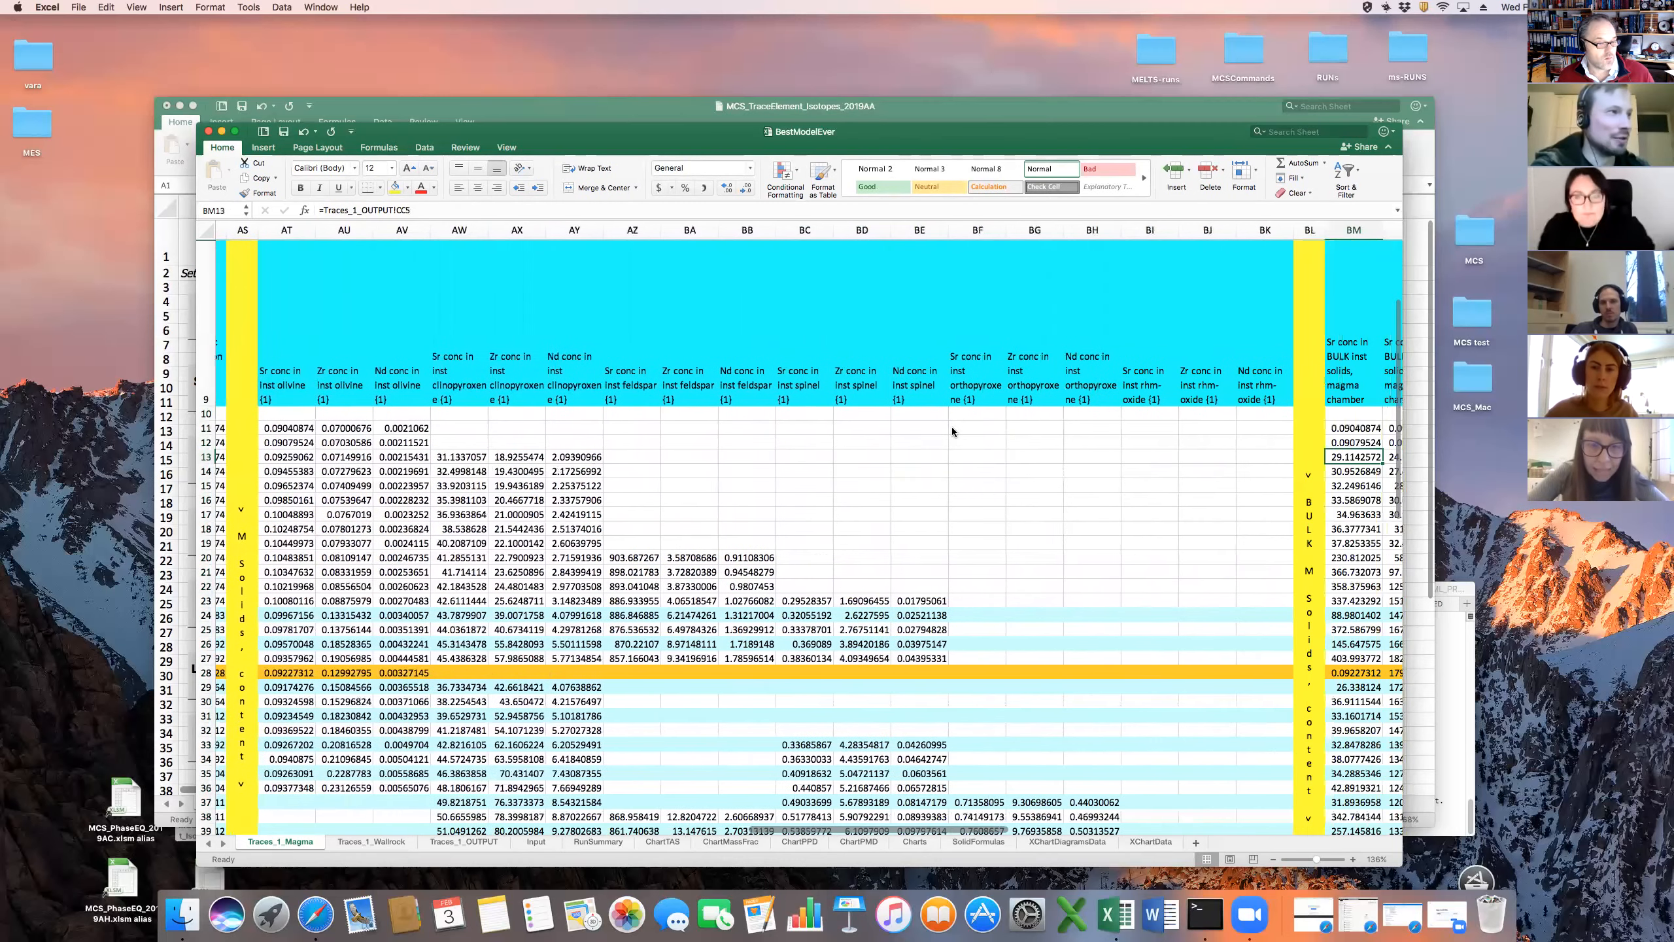
{"action": "key", "text": "Right"}
{"action": "key", "text": "Right"}
{"action": "key", "text": "Right"}
{"action": "key", "text": "Right"}
{"action": "key", "text": "Right"}
{"action": "key", "text": "Right"}
{"action": "key", "text": "Right"}
{"action": "key", "text": "Right"}
{"action": "key", "text": "Right"}
{"action": "key", "text": "Right"}
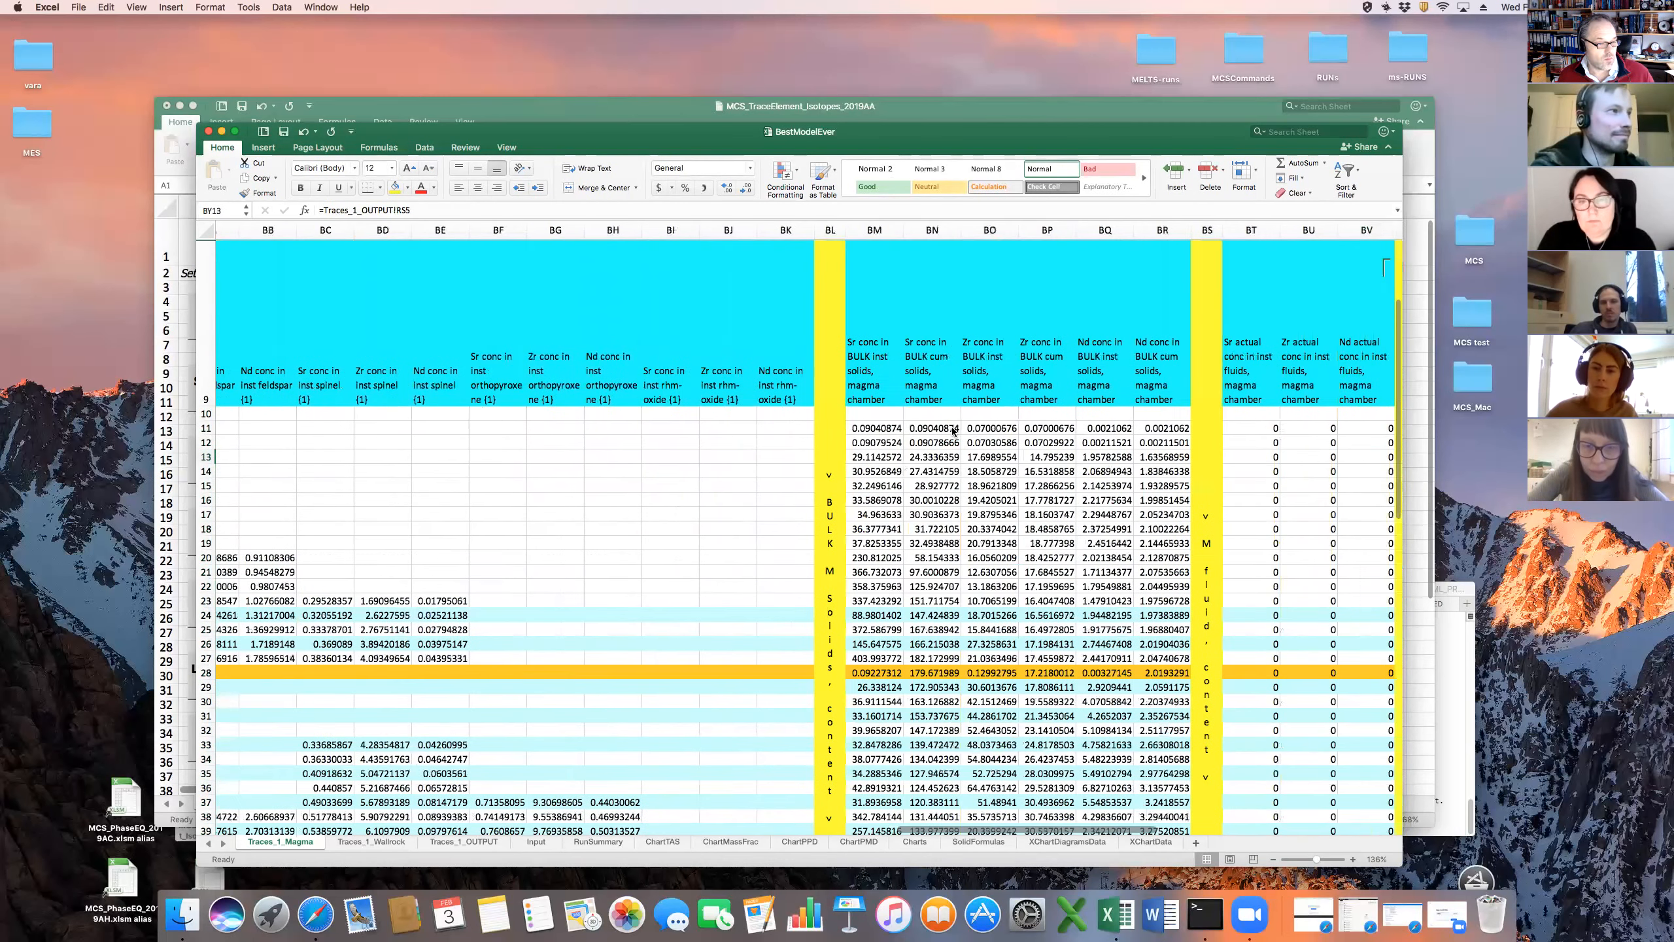
Examine the Nd concentrations in the bulk magma solids and the Sr, Zr and Nd concentrations in the instantaneous and cumulative fluids
{"action": "key", "text": "Right"}
{"action": "left_click", "coordinate": [728, 469]}
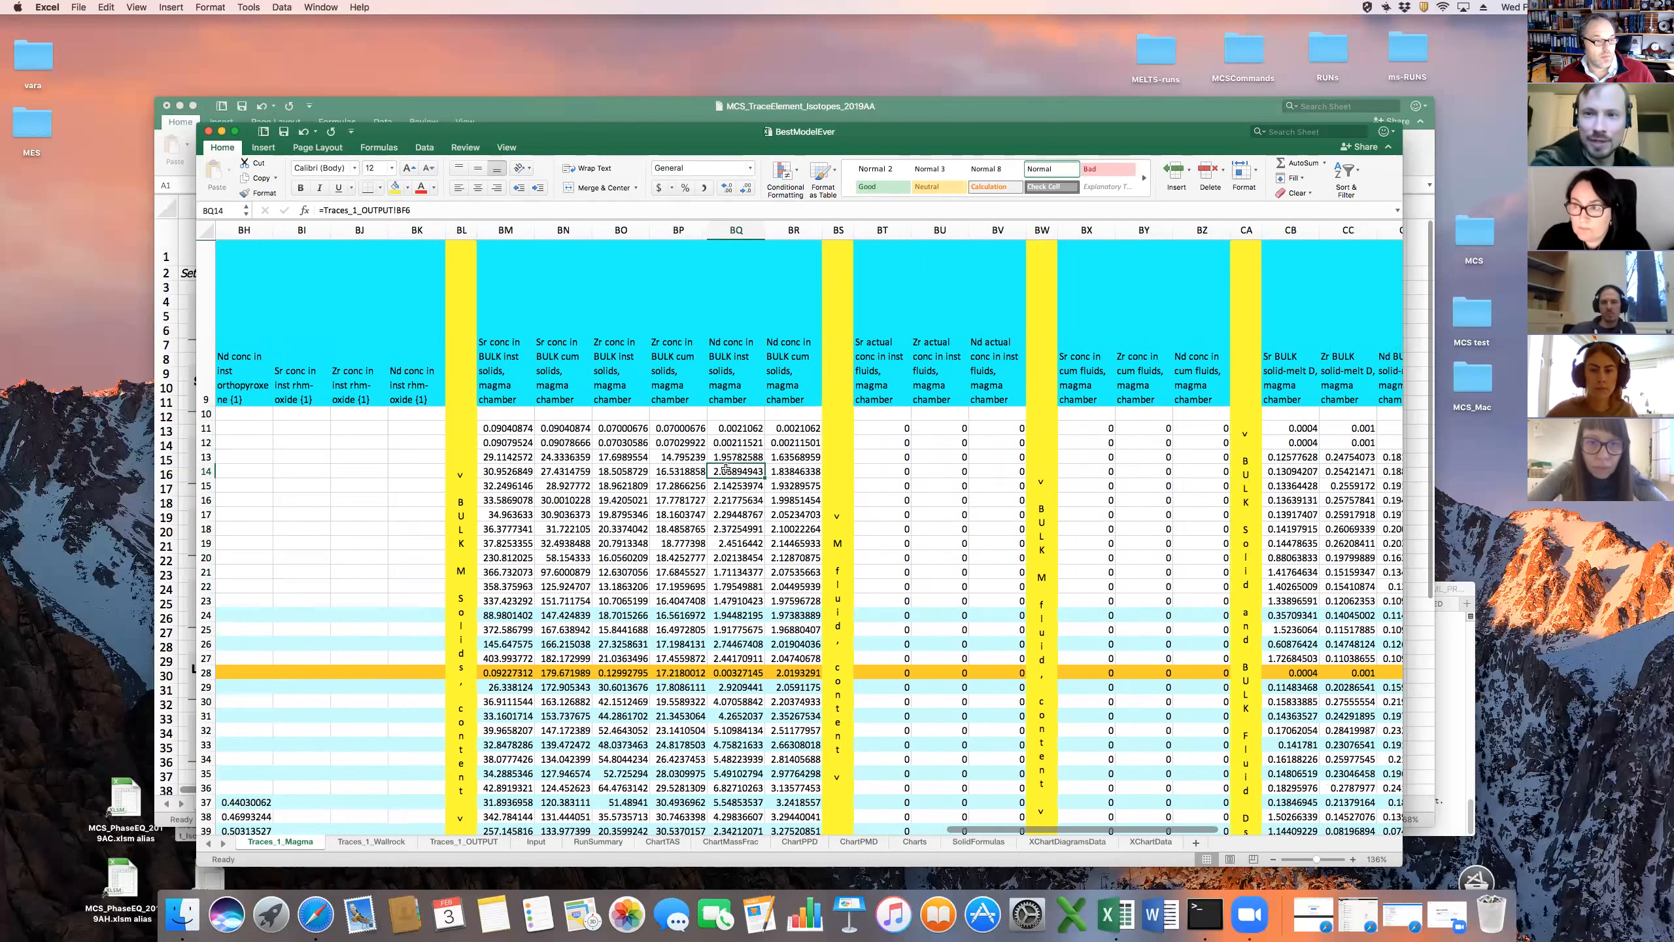
{"action": "key", "text": "Right"}
{"action": "key", "text": "Right"}
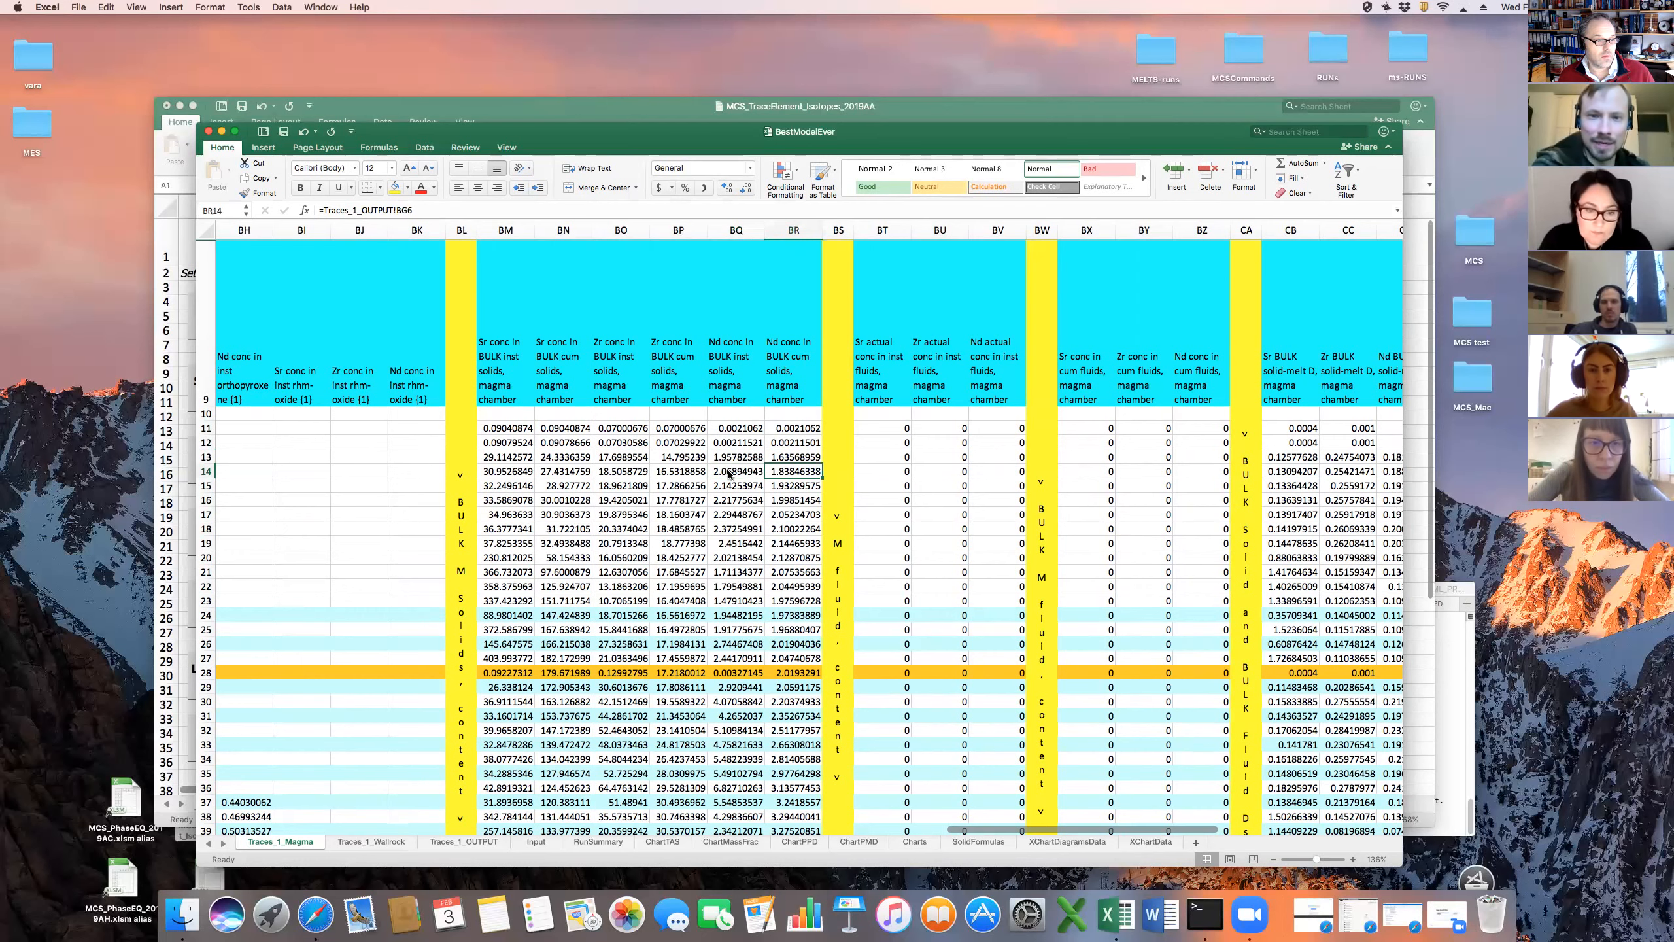
{"action": "key", "text": "Right"}
{"action": "key", "text": "Right"}
{"action": "key", "text": "Right"}
{"action": "key", "text": "Right"}
{"action": "key", "text": "Right"}
{"action": "key", "text": "Right"}
{"action": "key", "text": "Right"}
{"action": "key", "text": "Right"}
{"action": "key", "text": "Right"}
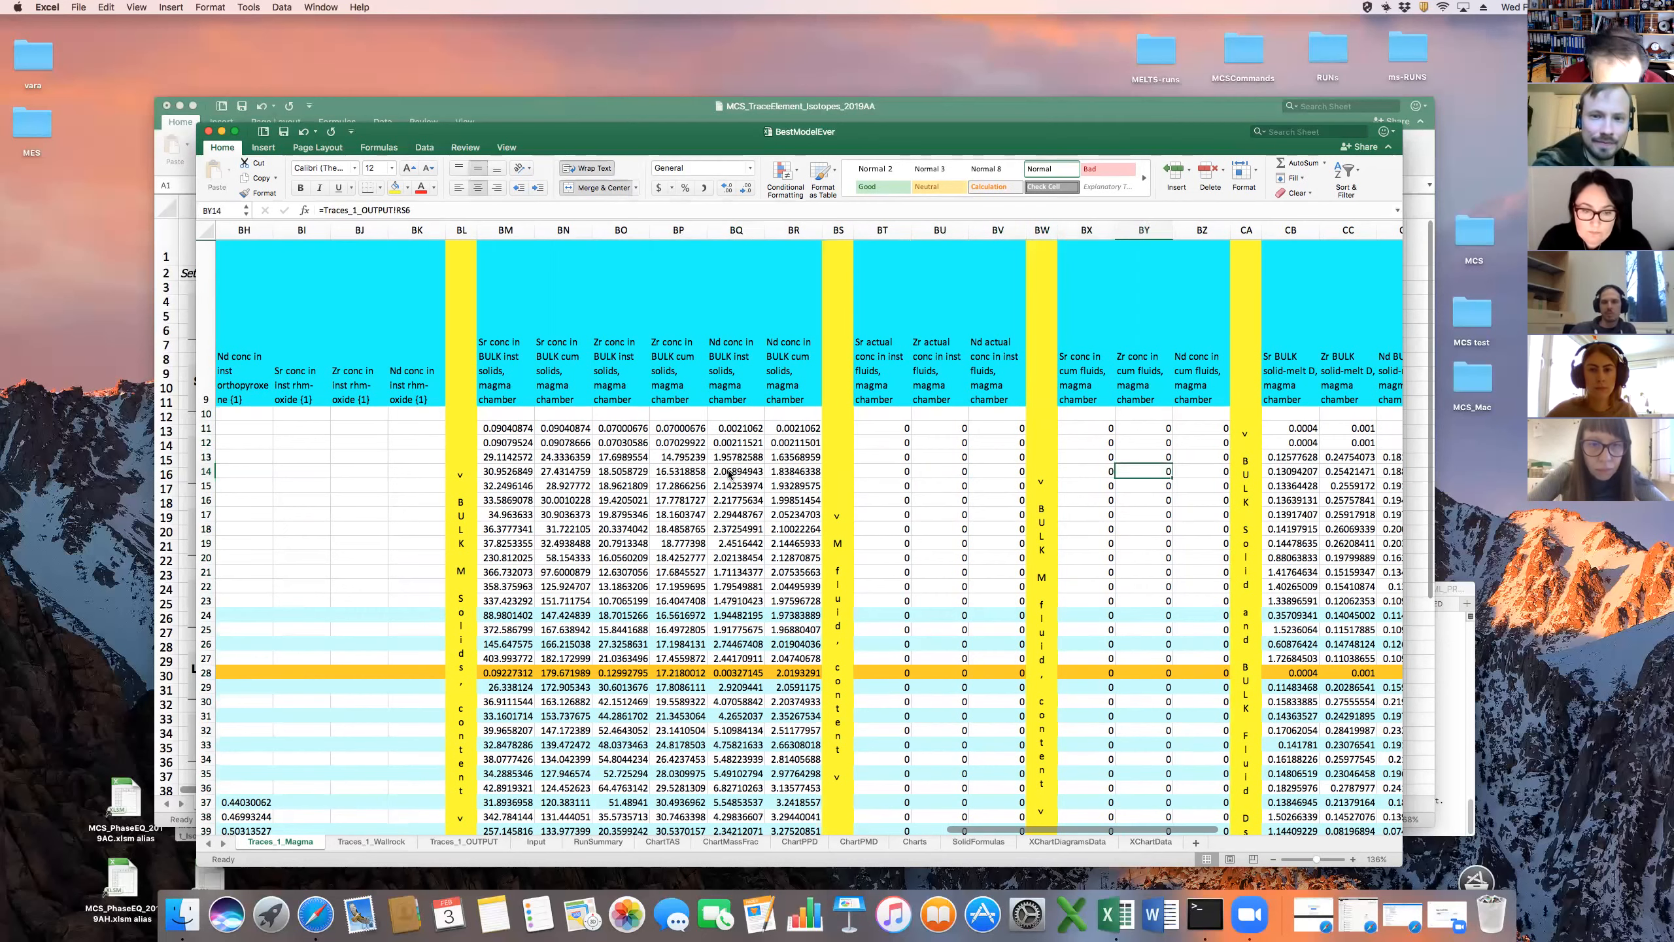
Examine the del18O values of the magma chamber melt at the end of the Traces_1_Magma sheet
{"action": "key", "text": "Right"}
{"action": "key", "text": "Right"}
{"action": "key", "text": "Right"}
{"action": "key", "text": "Right"}
{"action": "key", "text": "Right"}
{"action": "key", "text": "Right"}
{"action": "key", "text": "Right"}
{"action": "key", "text": "Right"}
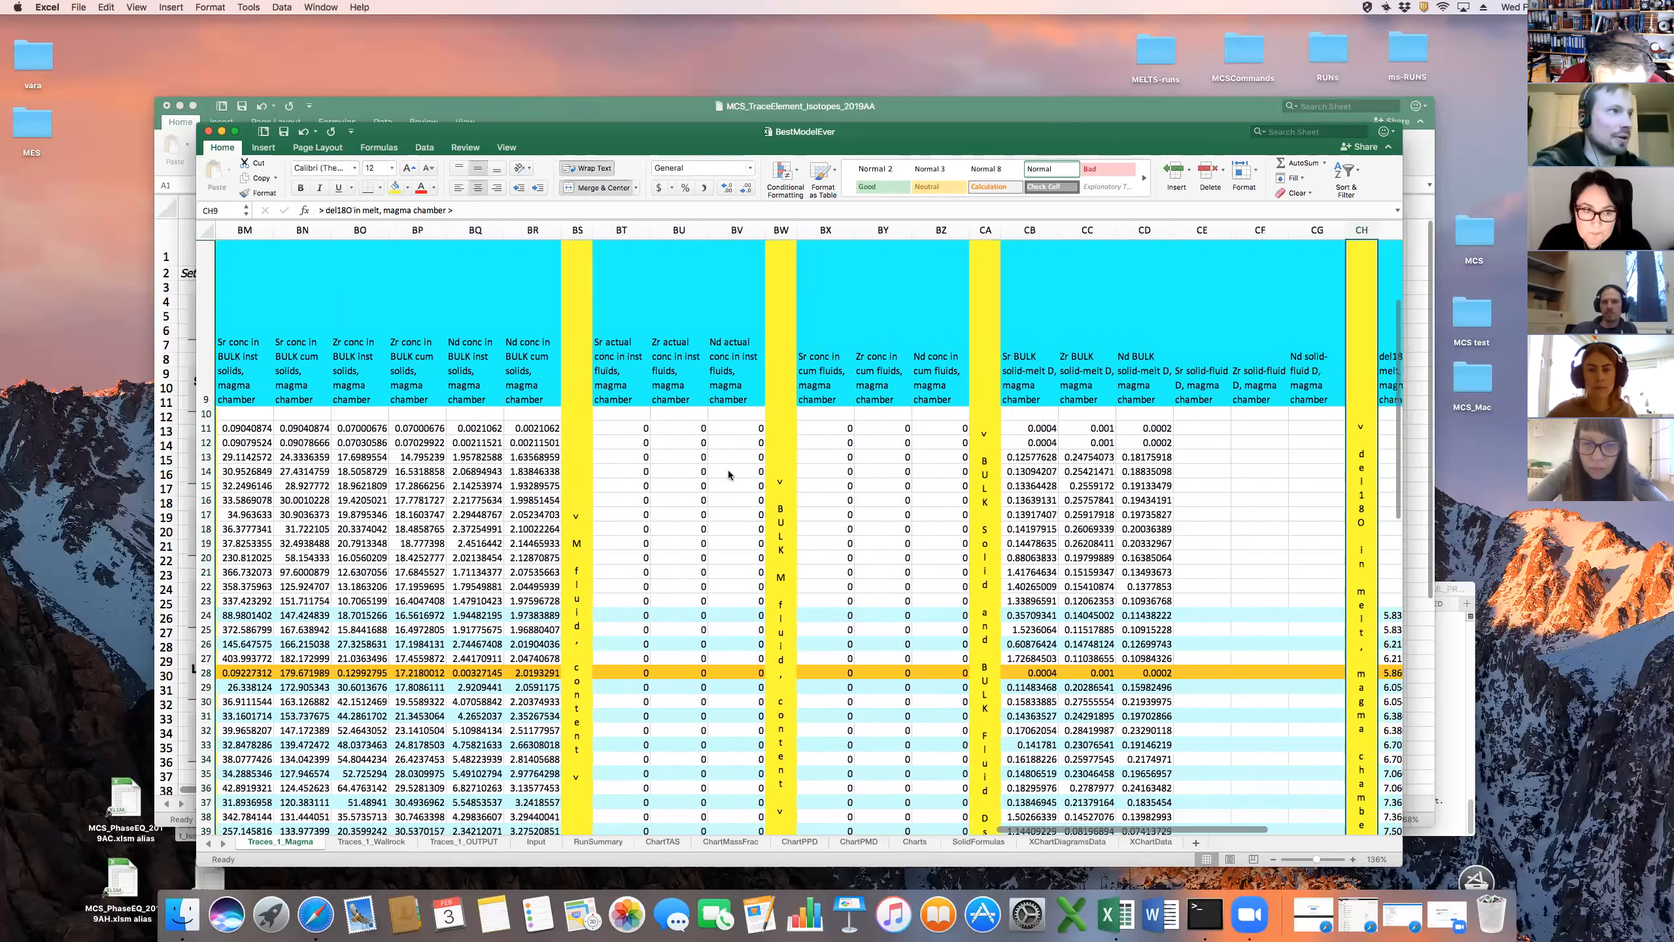
{"action": "scroll", "coordinate": [727, 470], "scroll_direction": "right", "scroll_amount": 3}
{"action": "left_click", "coordinate": [1174, 425]}
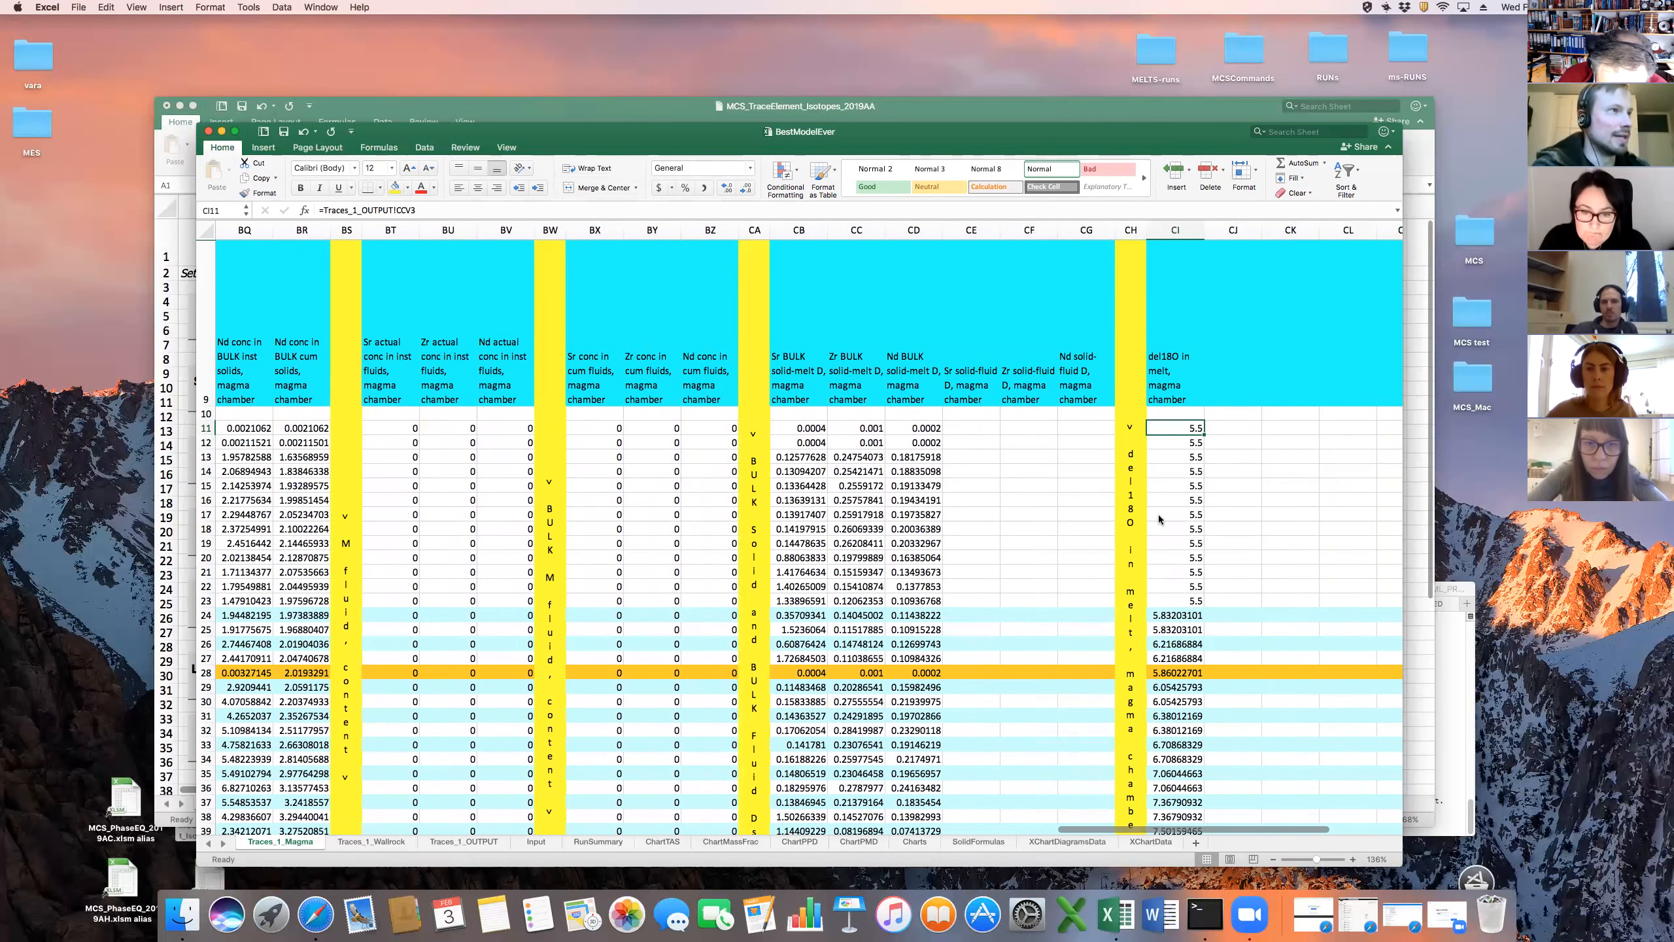
{"action": "left_click", "coordinate": [1170, 487]}
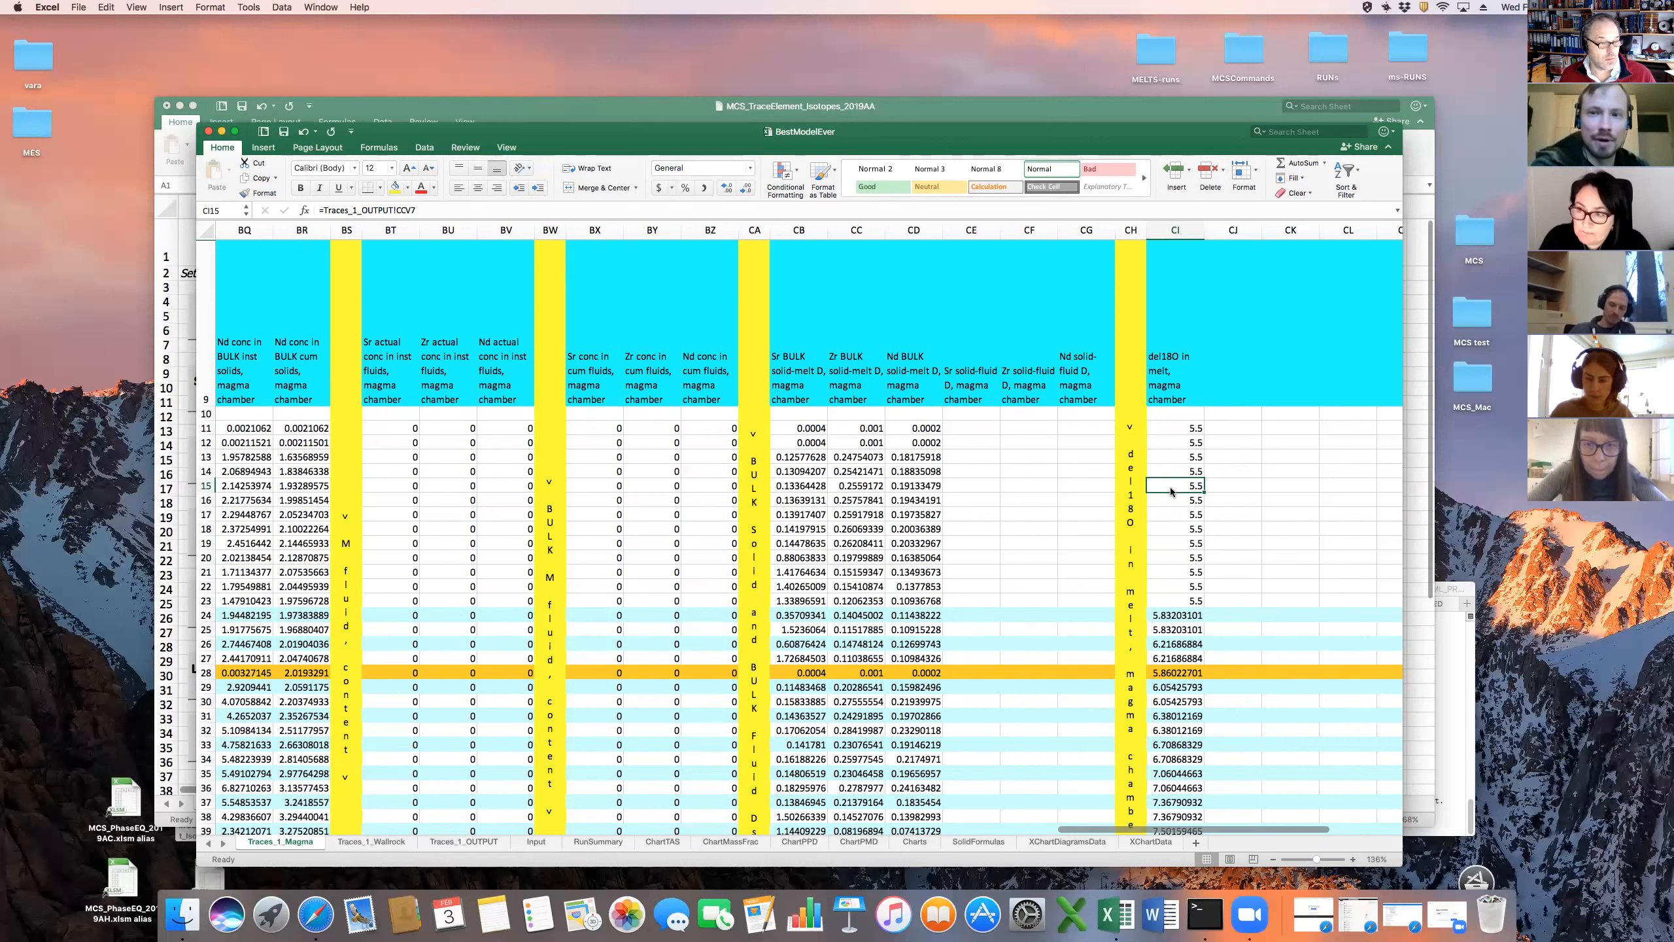
Examine the Sr, Zr and Nd bulk solid-fluid and solid-melt partition coefficients for the magma chamber
{"action": "left_click", "coordinate": [1059, 485]}
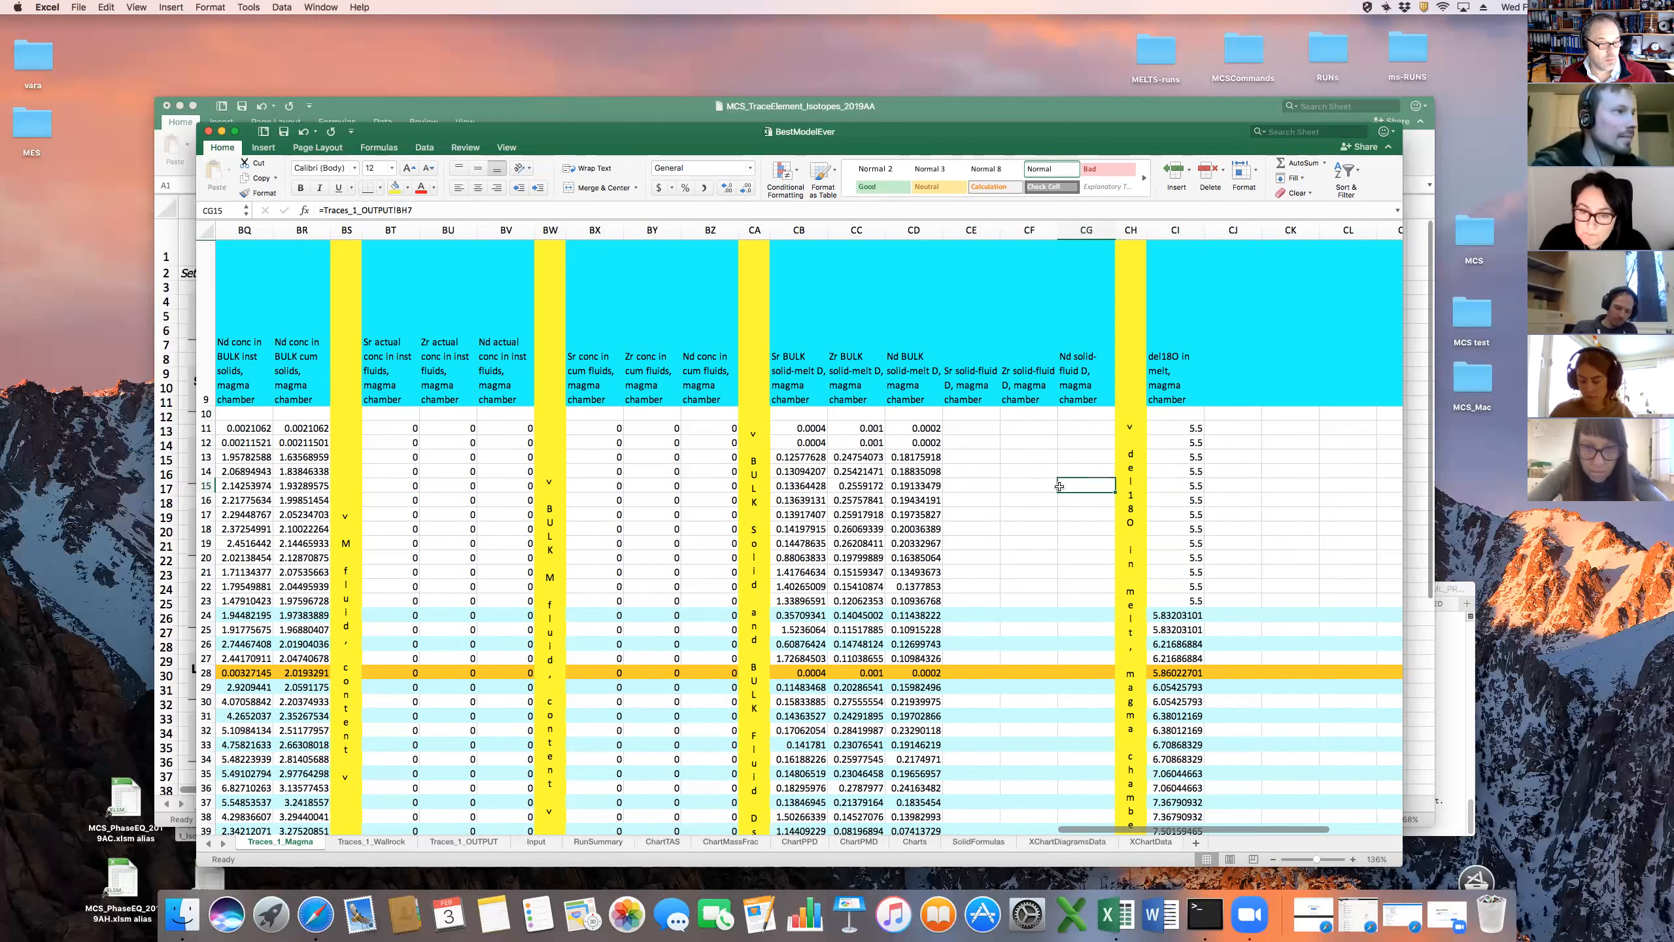
{"action": "key", "text": "Left"}
{"action": "key", "text": "Left"}
{"action": "key", "text": "Left"}
{"action": "key", "text": "Left"}
{"action": "key", "text": "Left"}
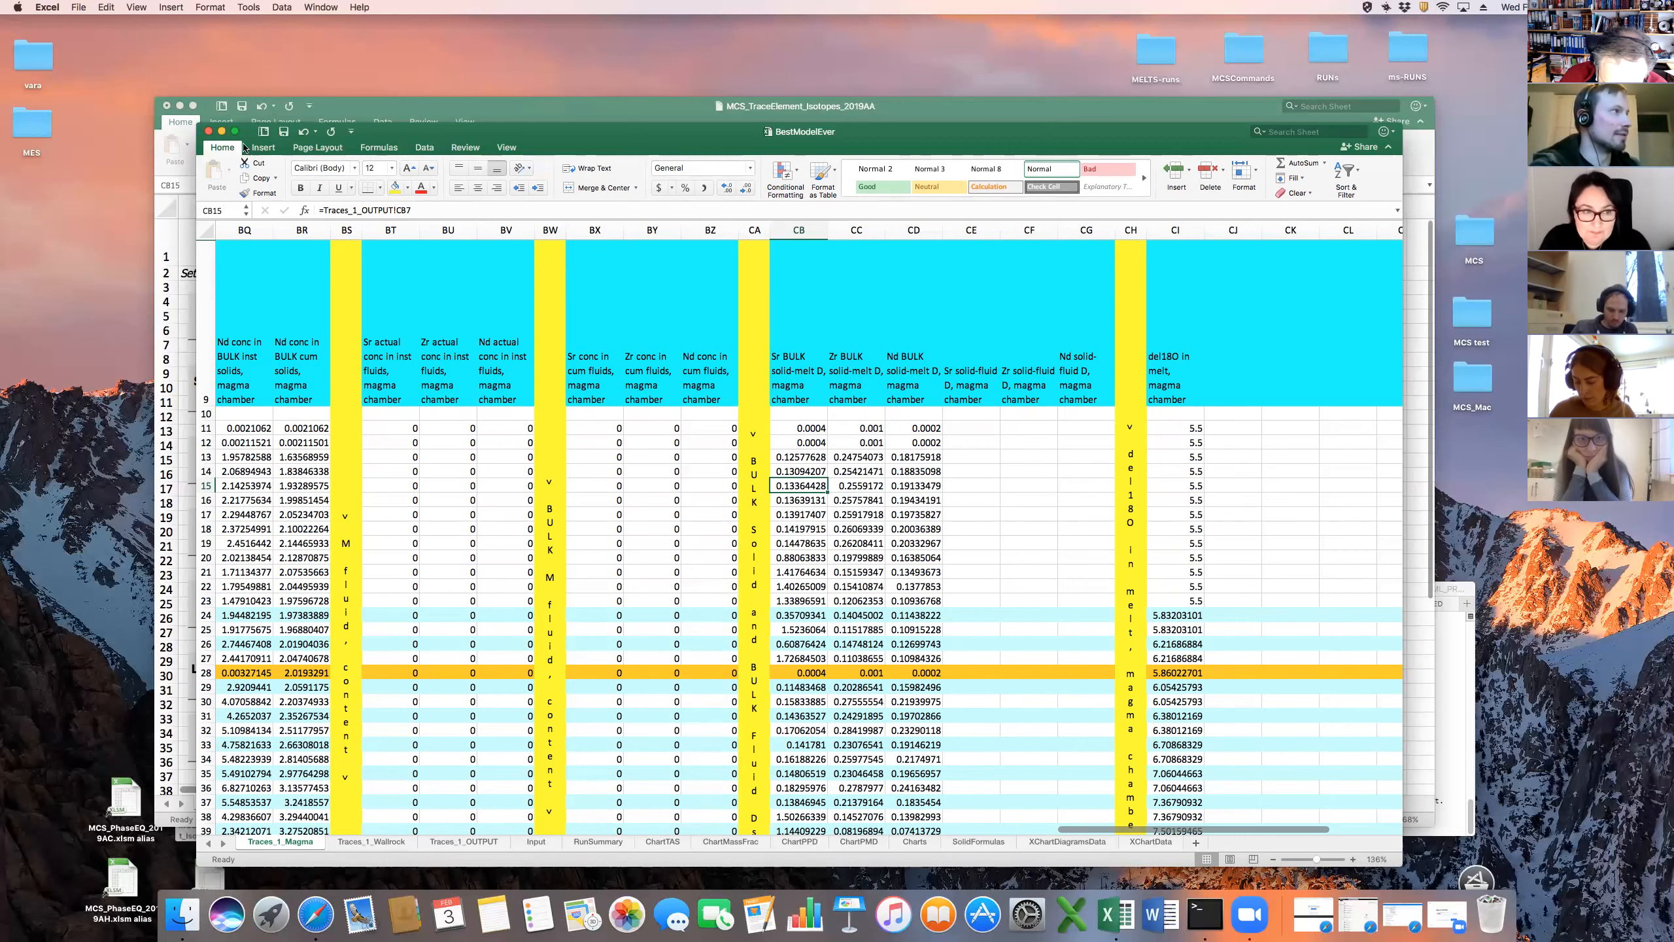
Close the BestModelEver workbook and launch MCSV from the MCSV 1_1_2 folder inside Documents' MCS Visualizer folder
{"action": "left_click", "coordinate": [209, 133]}
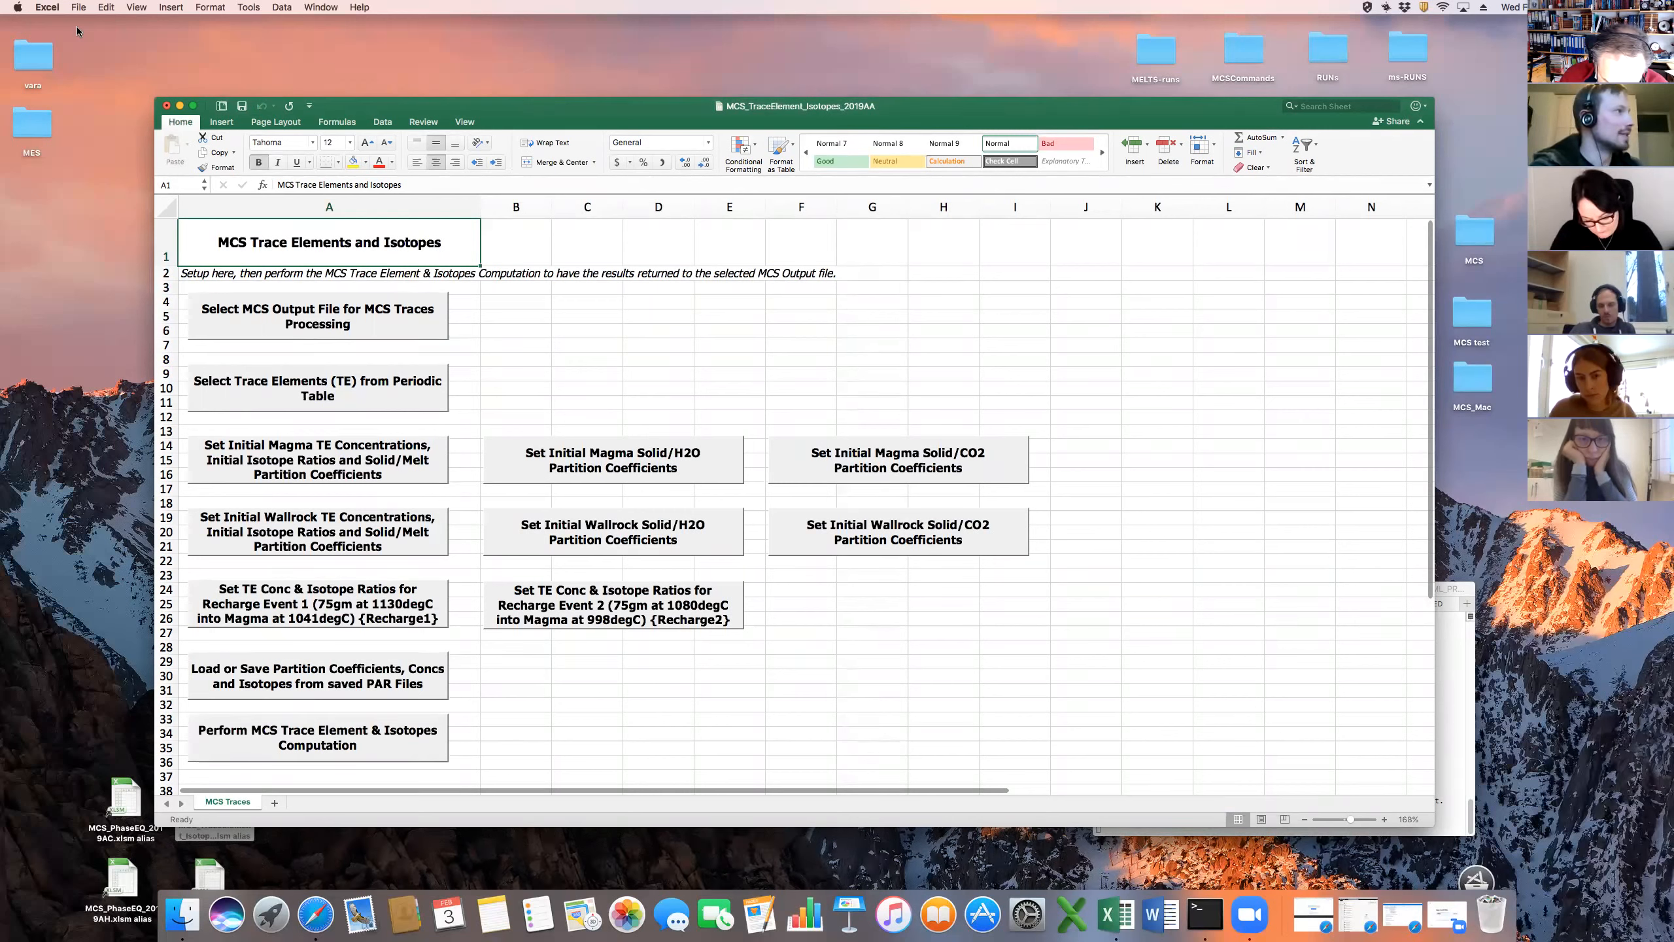
{"action": "left_click", "coordinate": [185, 917]}
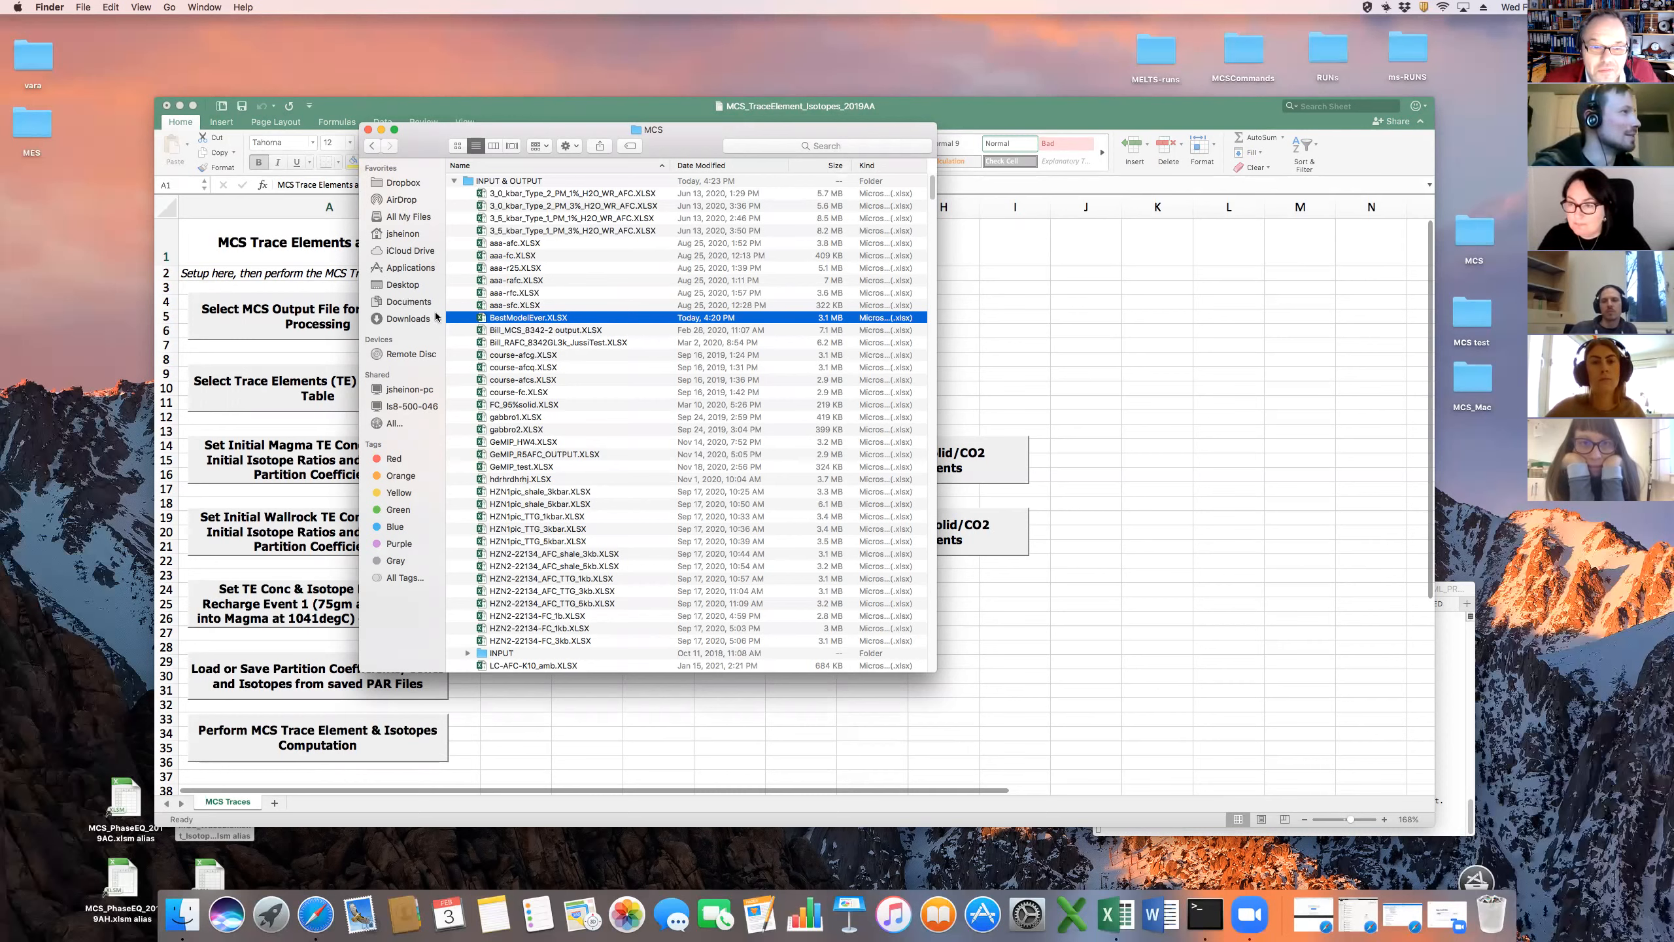
{"action": "left_click", "coordinate": [418, 302]}
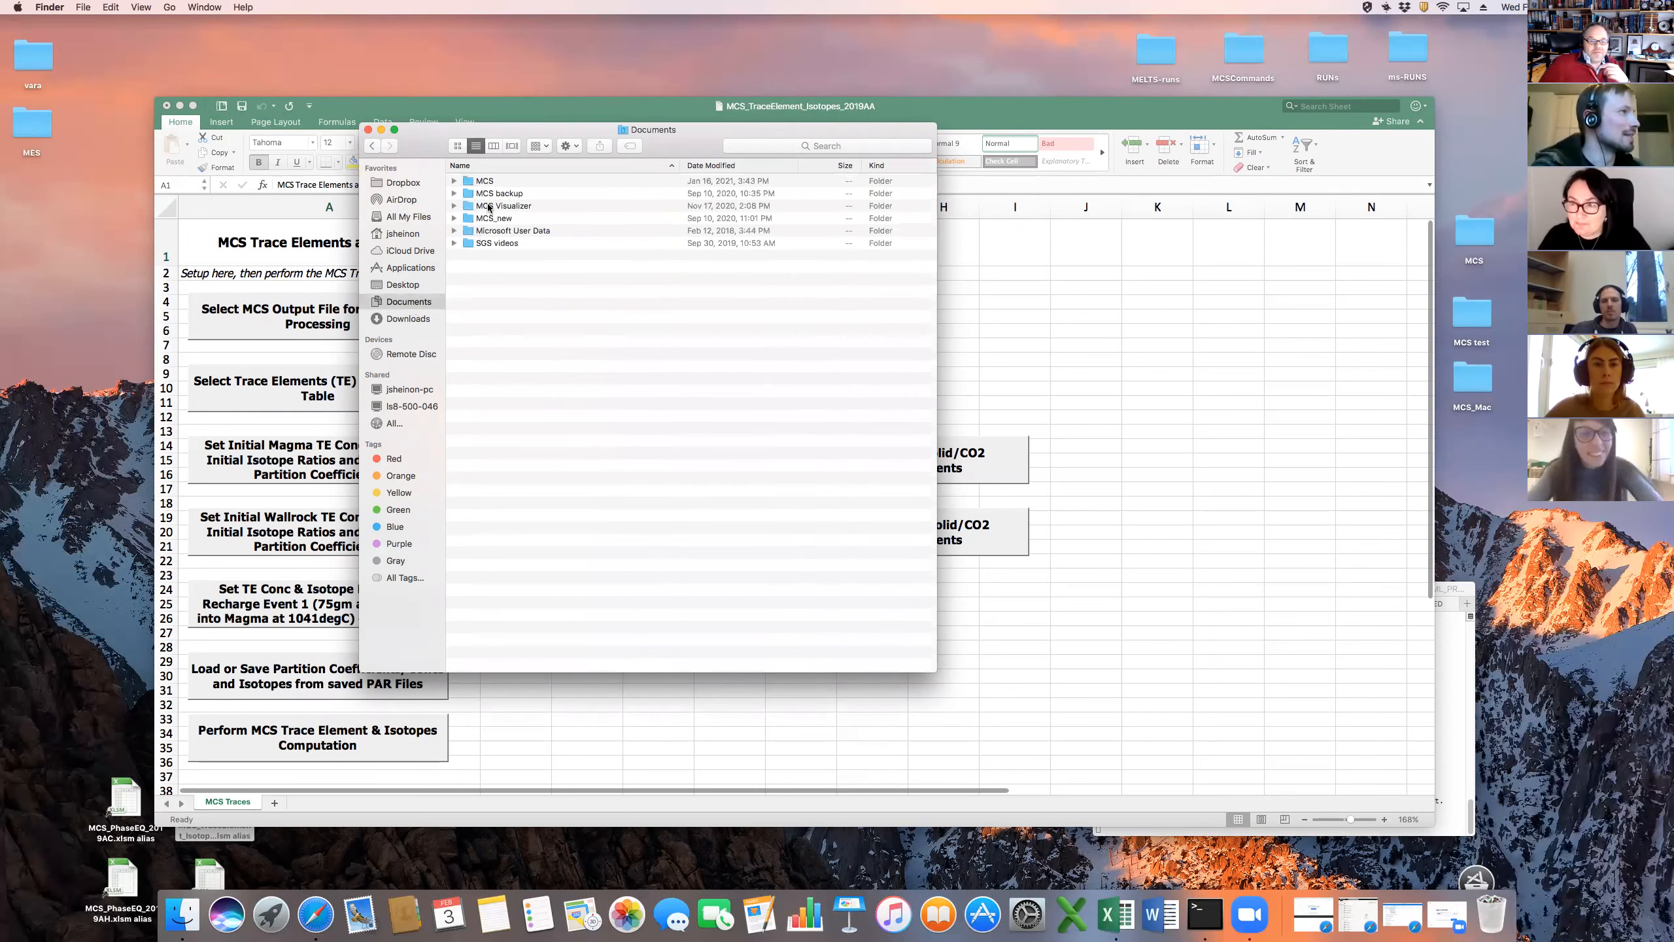
{"action": "double_click", "coordinate": [489, 206]}
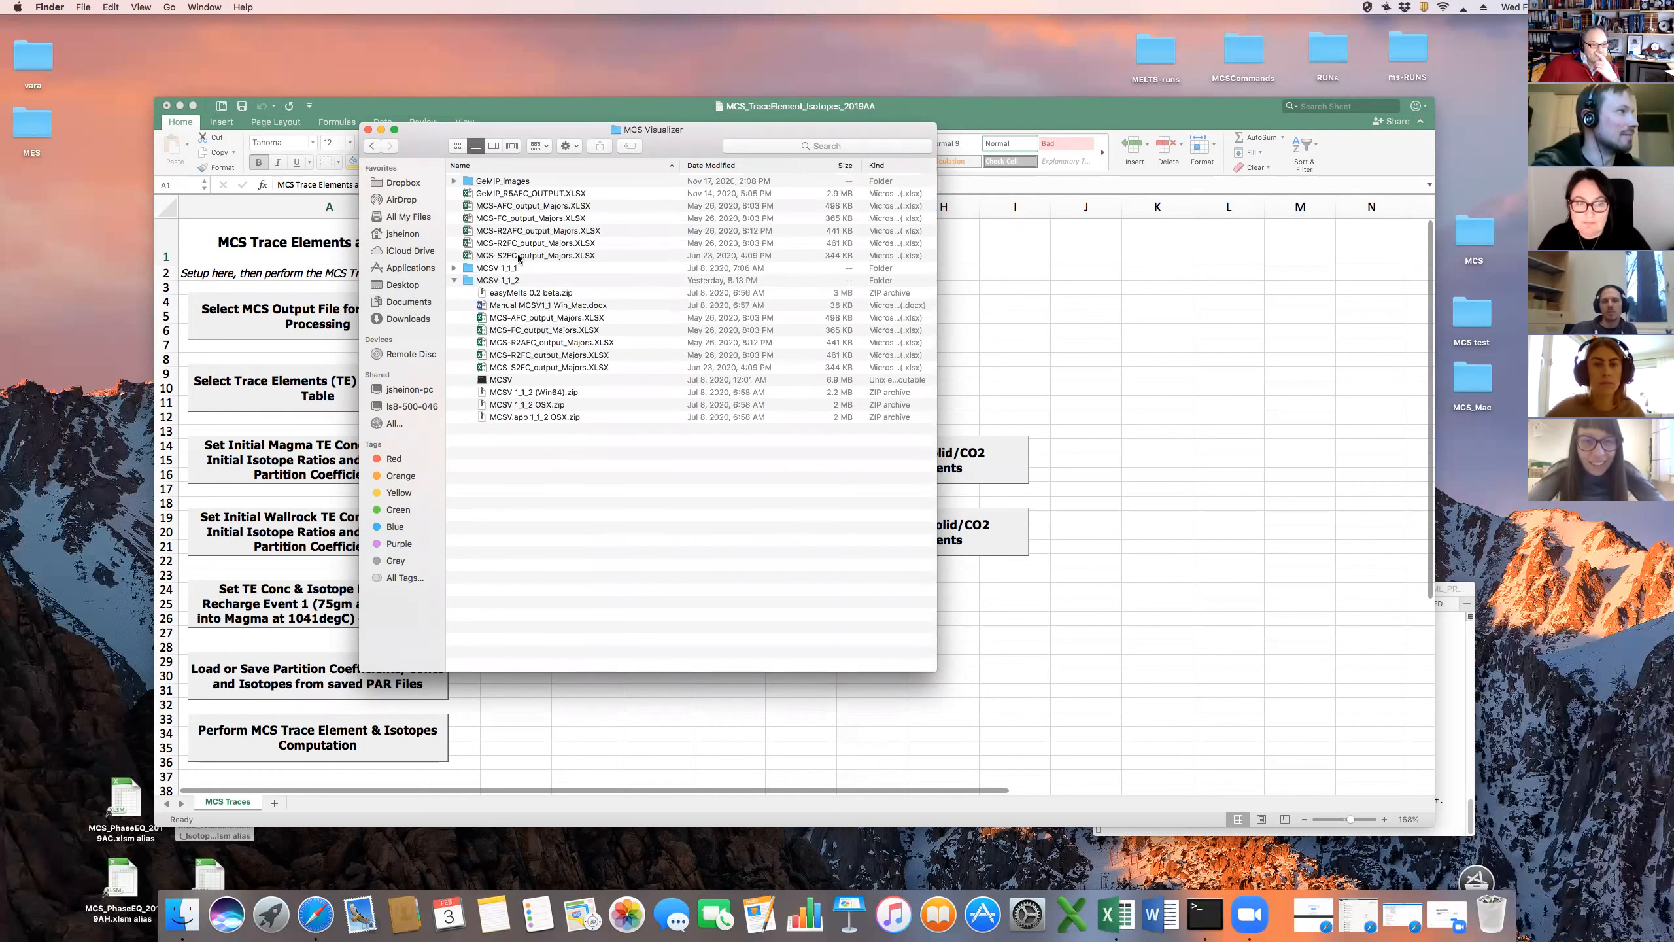
{"action": "double_click", "coordinate": [501, 380]}
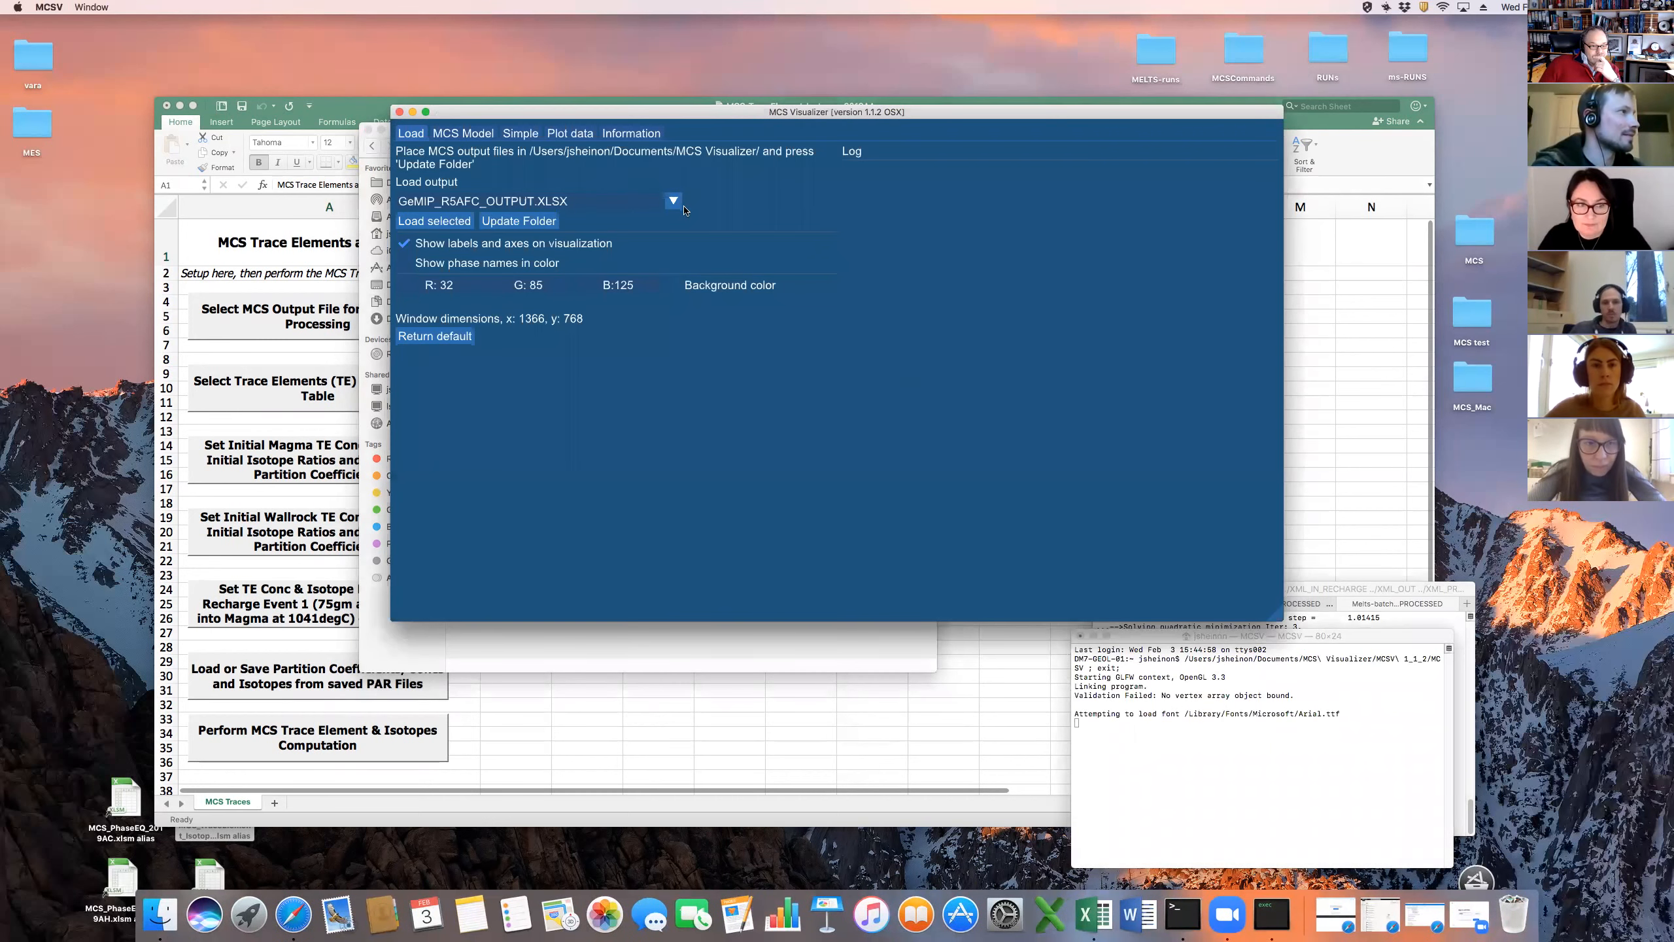
Load the MCS-R2AFC_output_Majors.XLSX output file into MCS Visualizer
{"action": "left_click", "coordinate": [679, 207]}
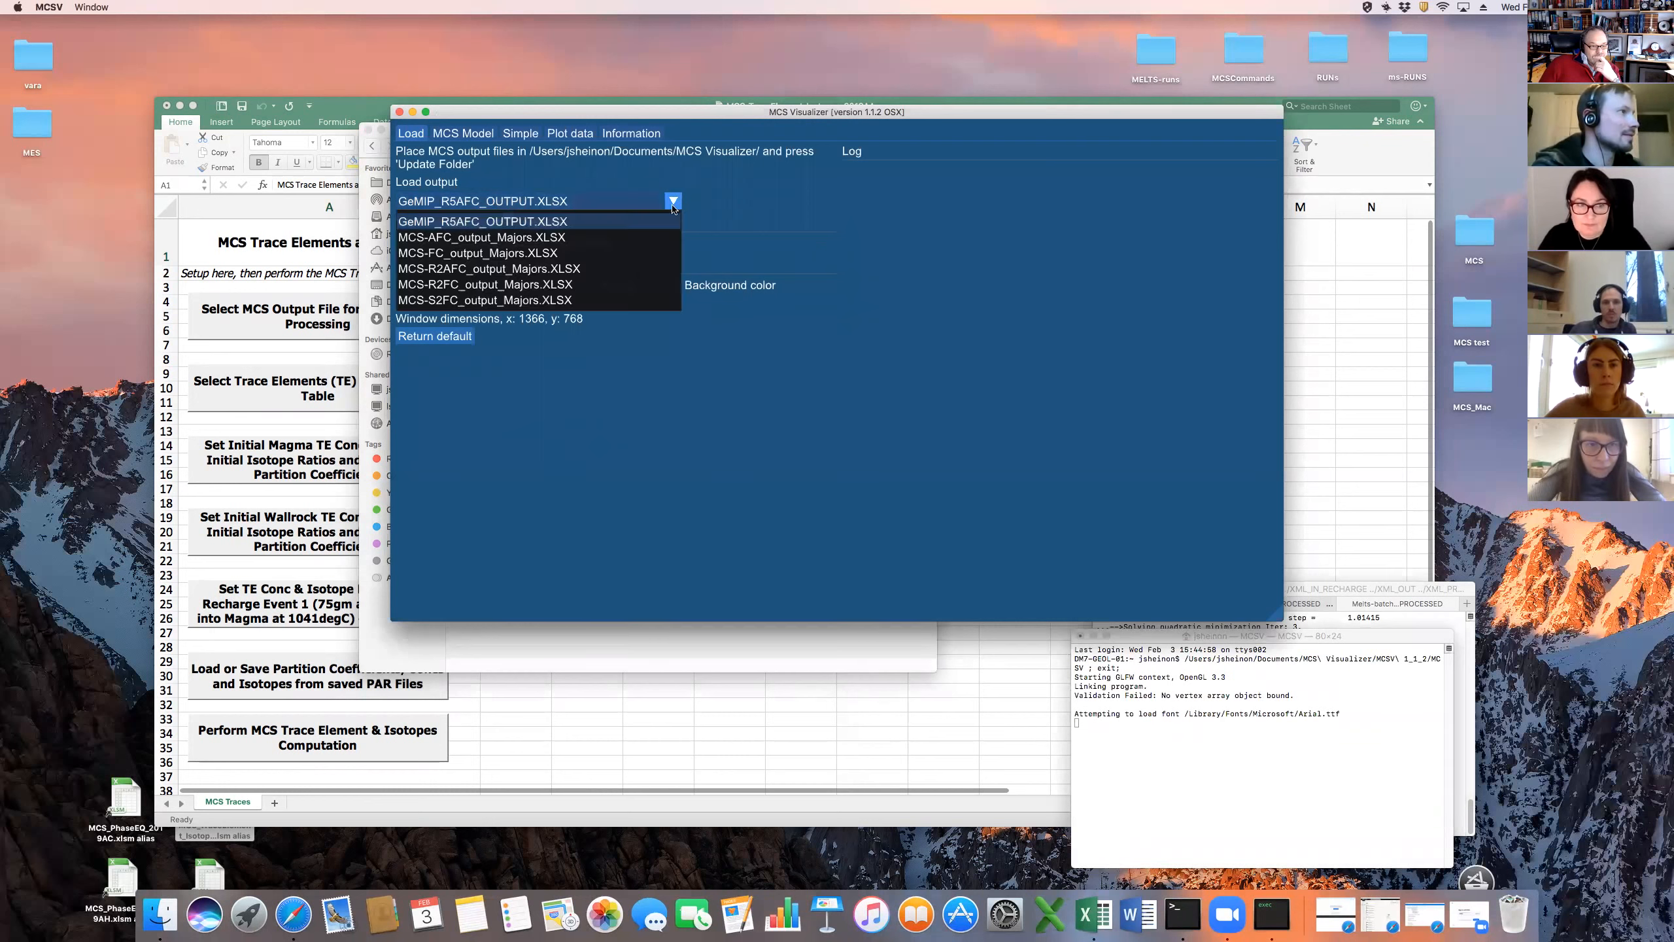
{"action": "left_click", "coordinate": [501, 268]}
{"action": "left_click", "coordinate": [419, 221]}
Reposition and enlarge the MCS Visualizer window with the MCS model visualization displayed
{"action": "left_click_drag", "start_coordinate": [571, 107], "coordinate": [475, 67]}
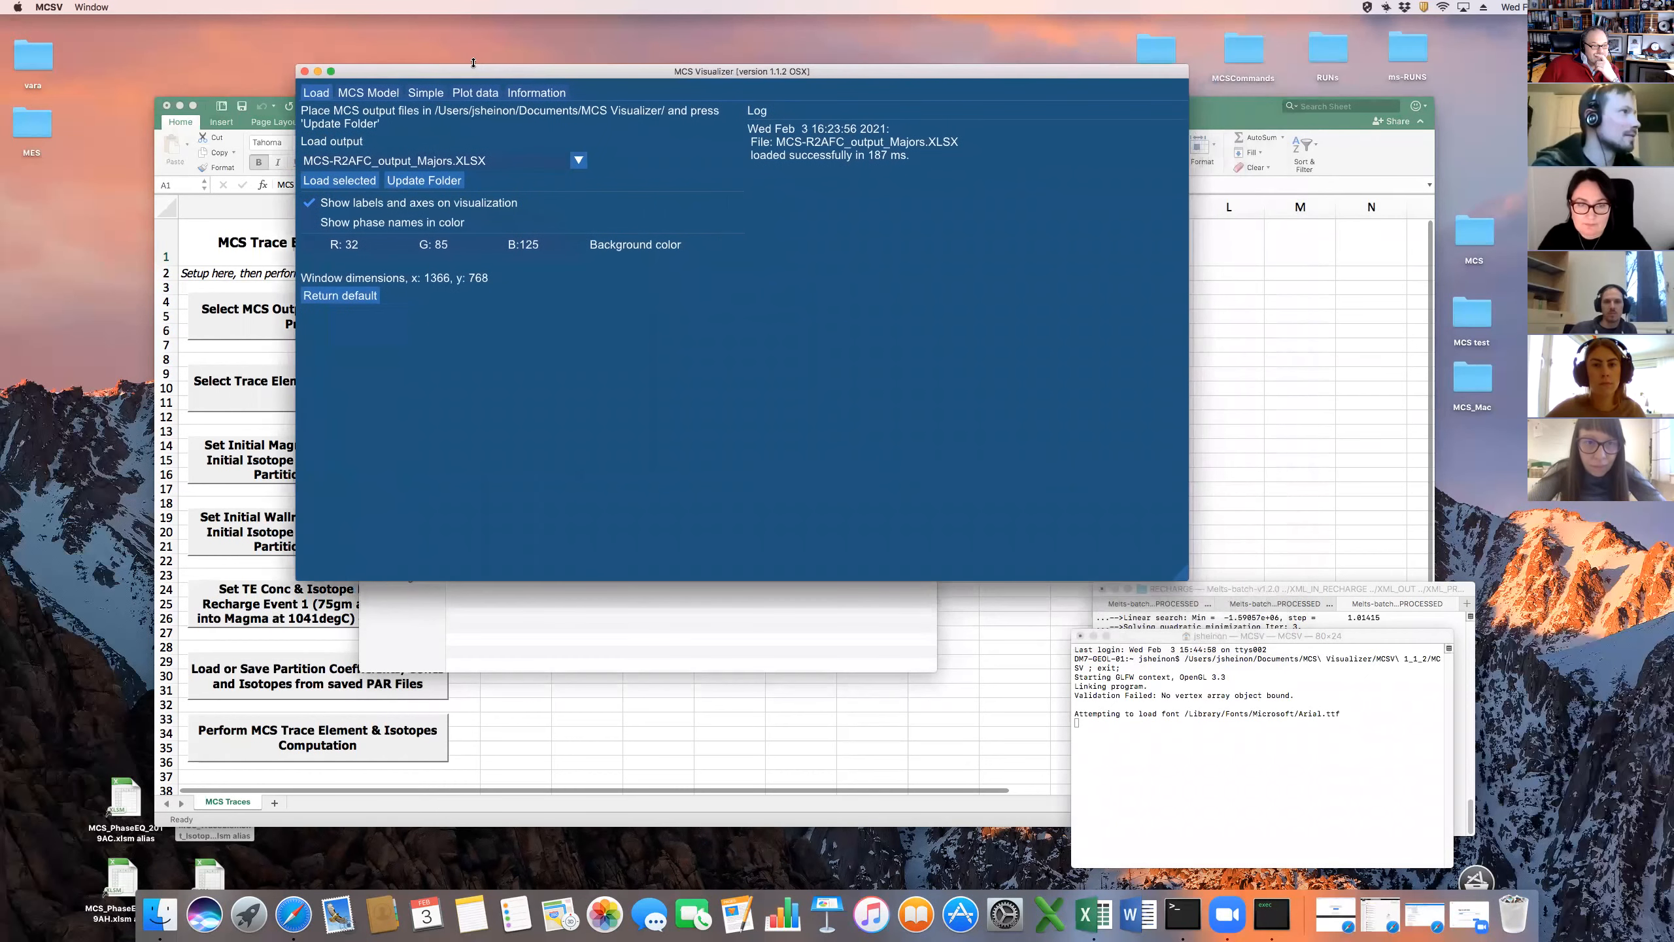
{"action": "left_click", "coordinate": [367, 92]}
{"action": "left_click_drag", "start_coordinate": [1186, 579], "coordinate": [1429, 882]}
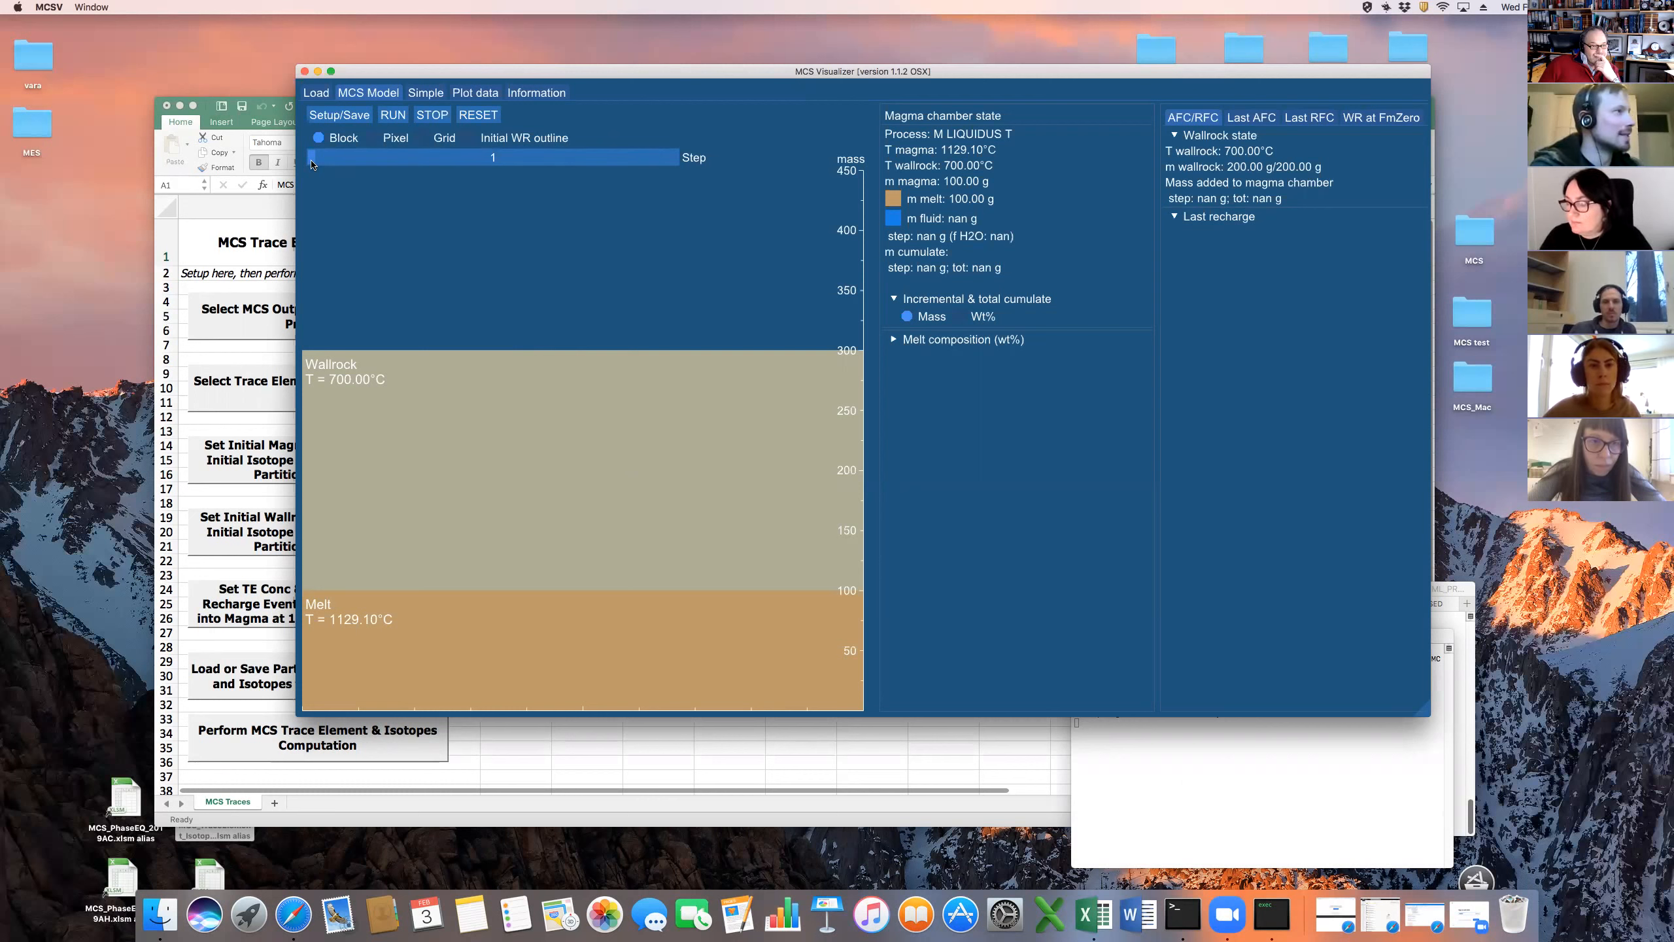
Advance the magma chamber model through steps 11, 17, 19 and 48 to step 50, examining the melt, wallrock, recharge and cumulate
{"action": "left_click_drag", "start_coordinate": [311, 161], "coordinate": [388, 160]}
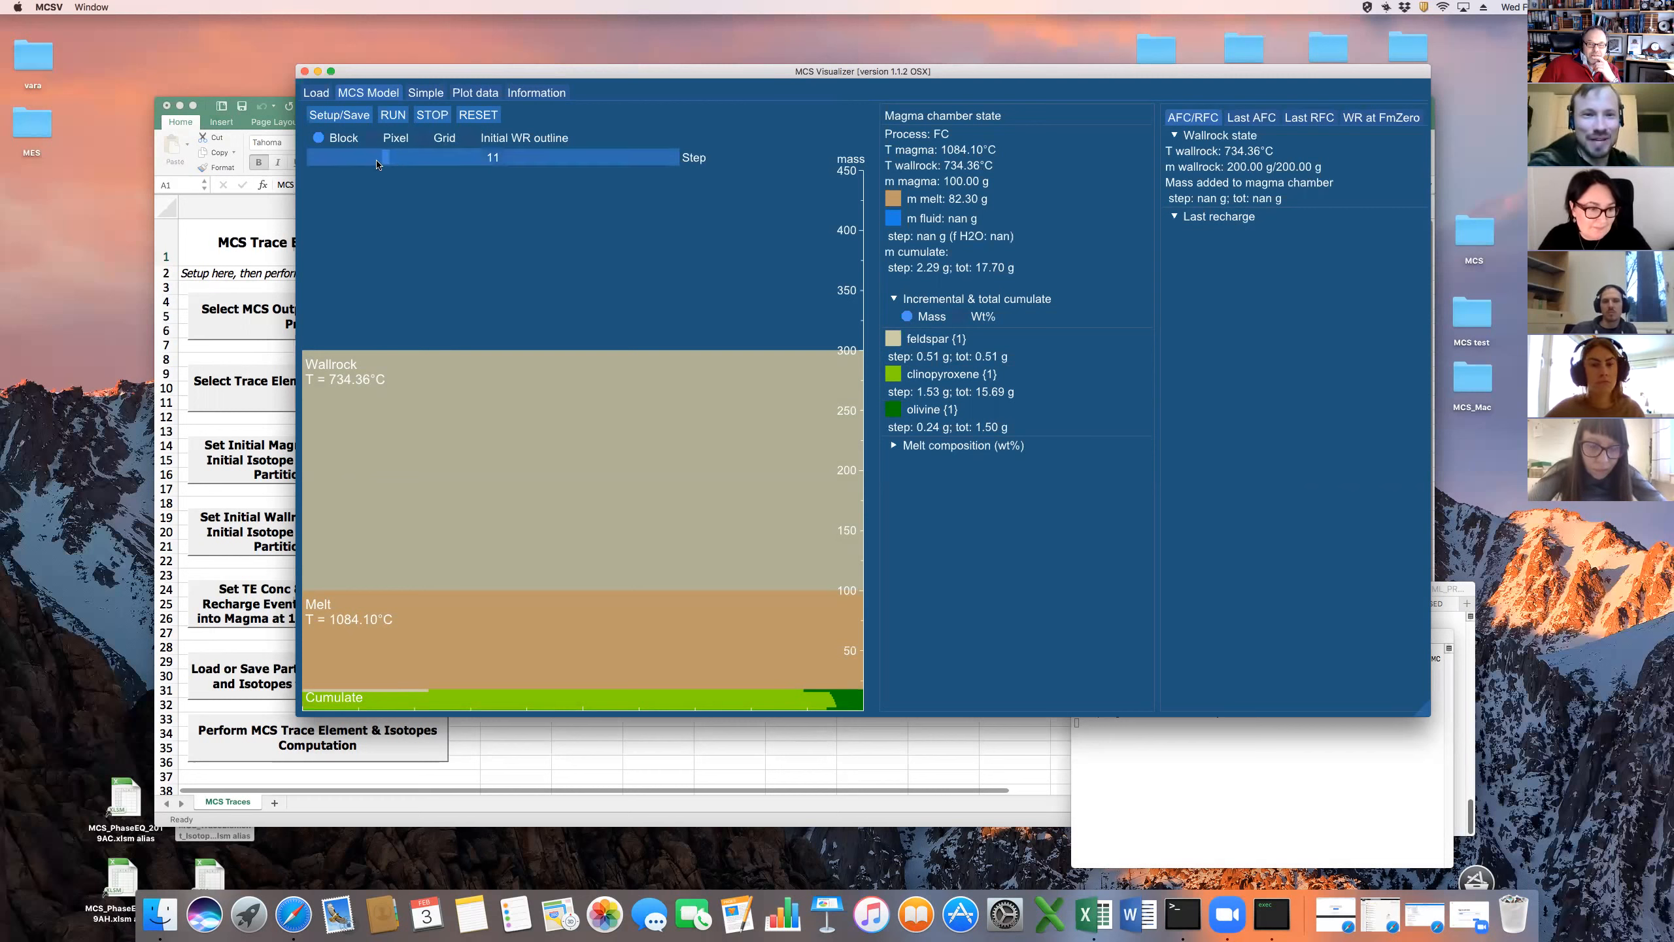
{"action": "left_click_drag", "start_coordinate": [388, 163], "coordinate": [429, 163]}
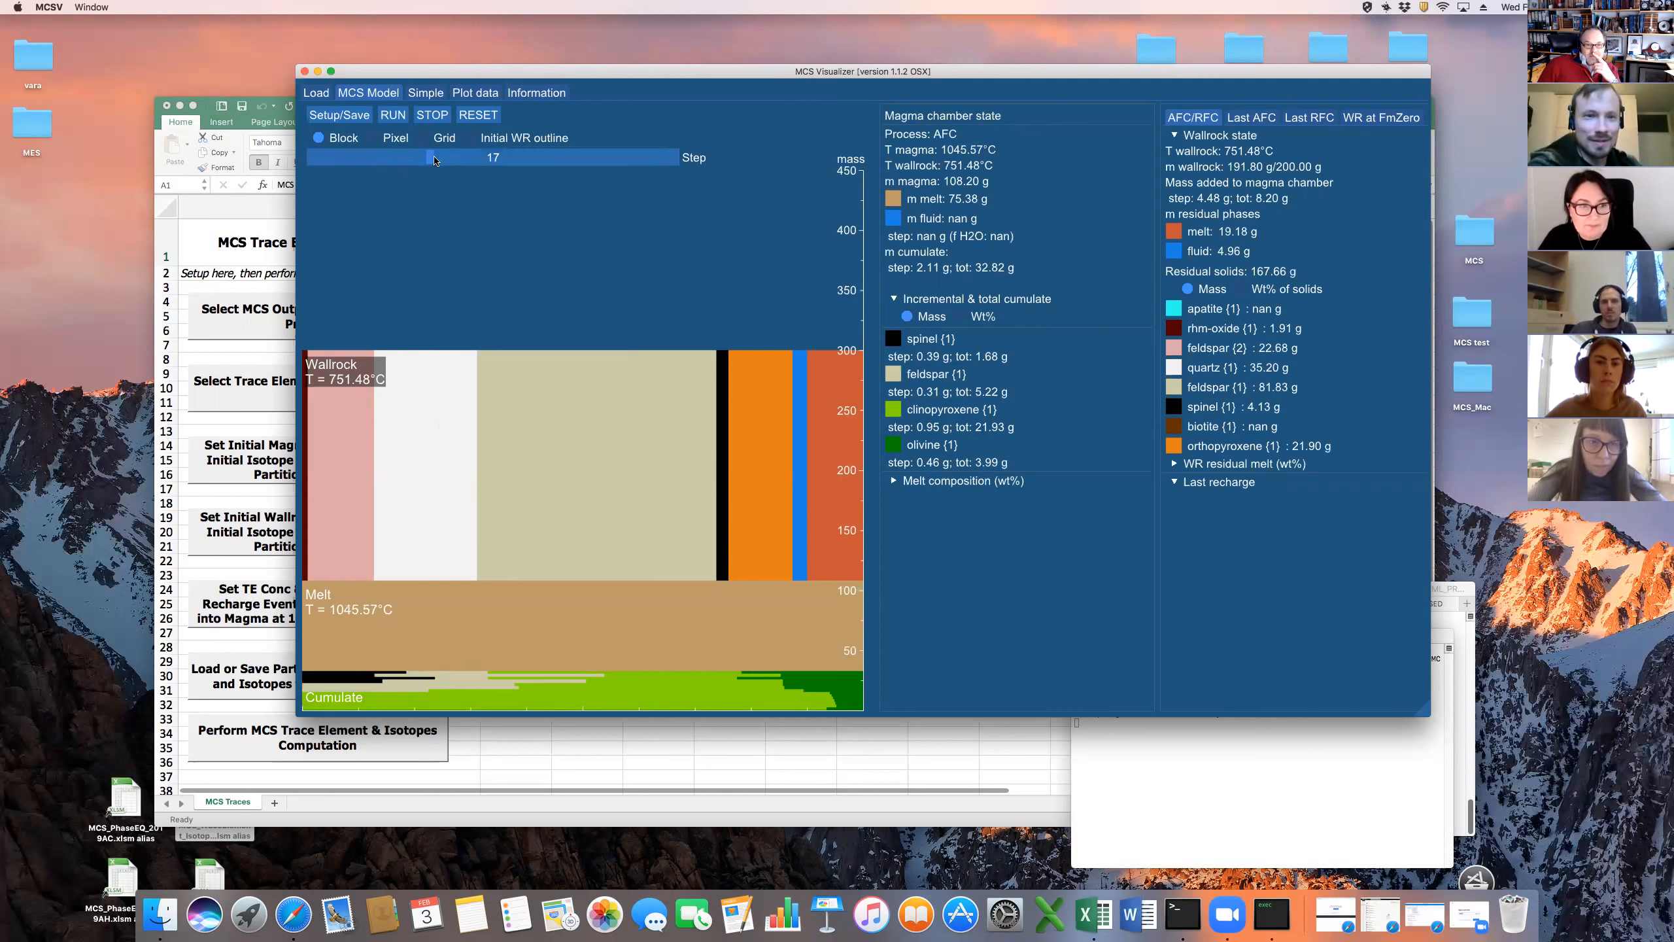
{"action": "left_click", "coordinate": [437, 159]}
{"action": "left_click_drag", "start_coordinate": [437, 159], "coordinate": [448, 158]}
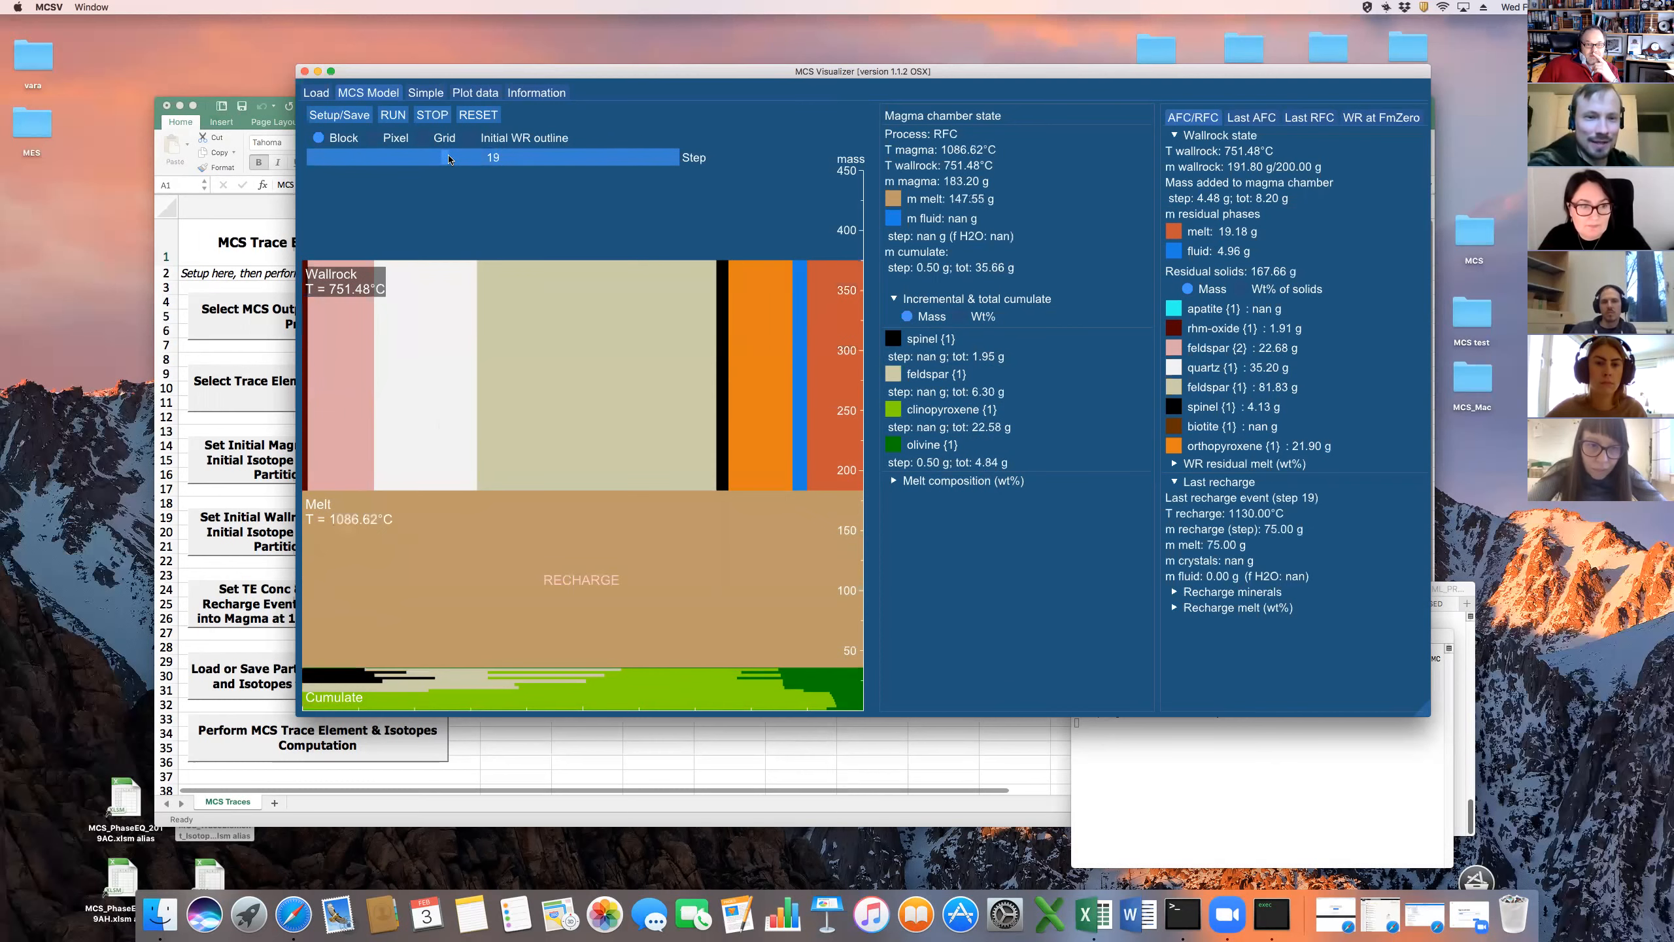
{"action": "left_click_drag", "start_coordinate": [449, 158], "coordinate": [661, 162]}
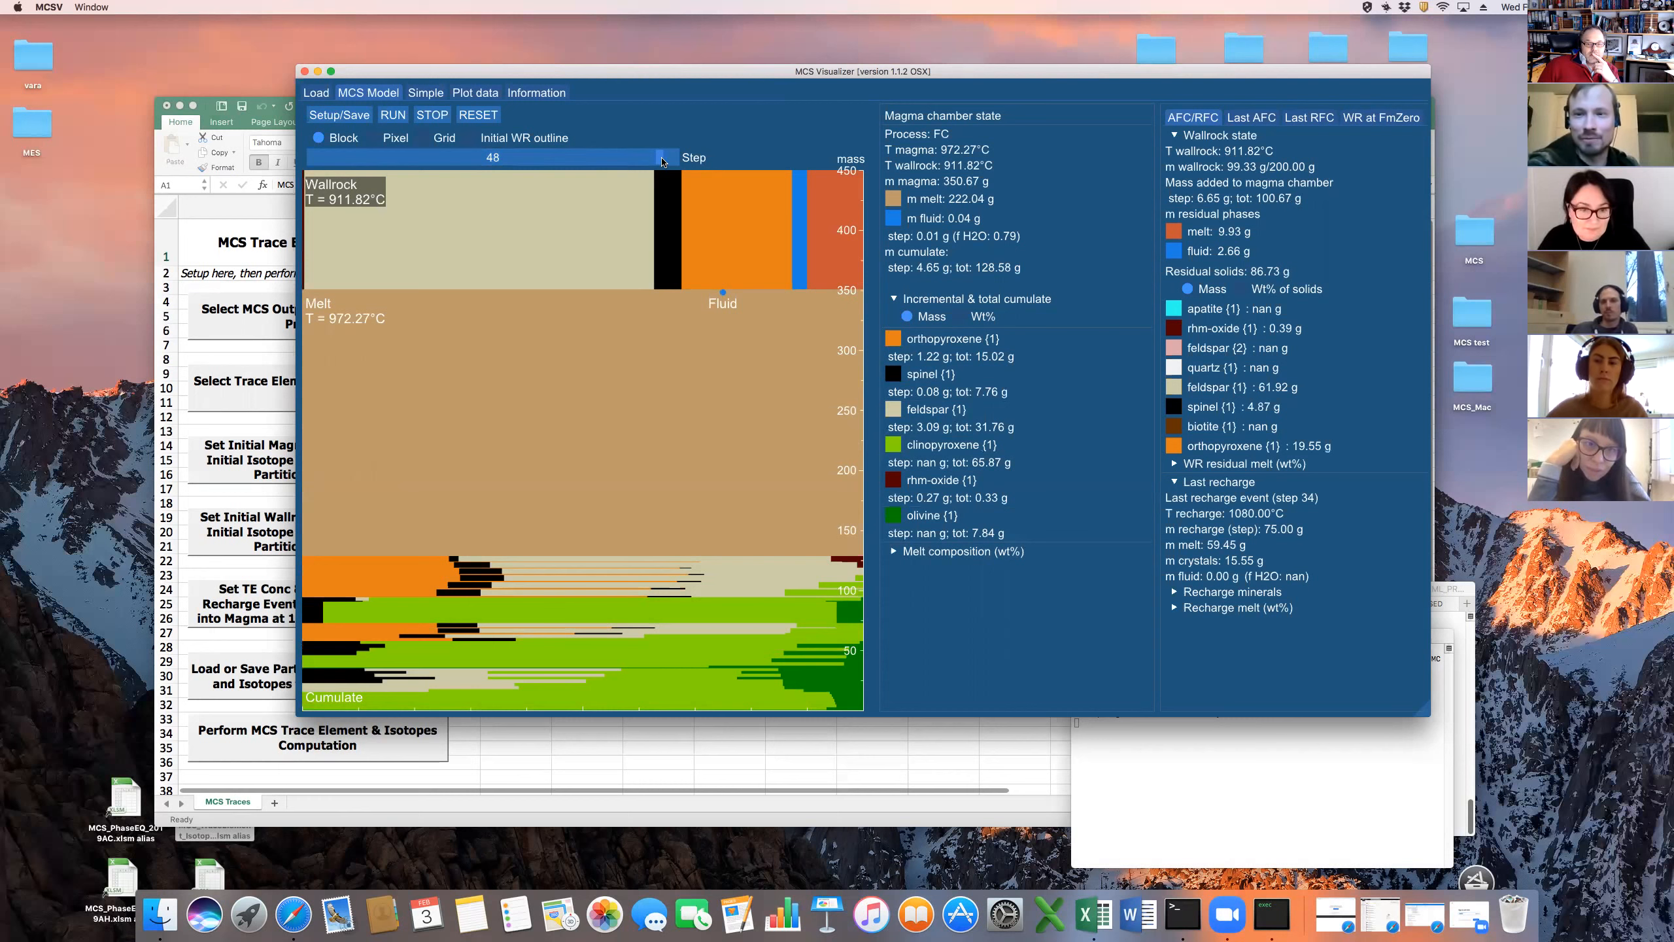
{"action": "left_click_drag", "start_coordinate": [663, 161], "coordinate": [674, 157]}
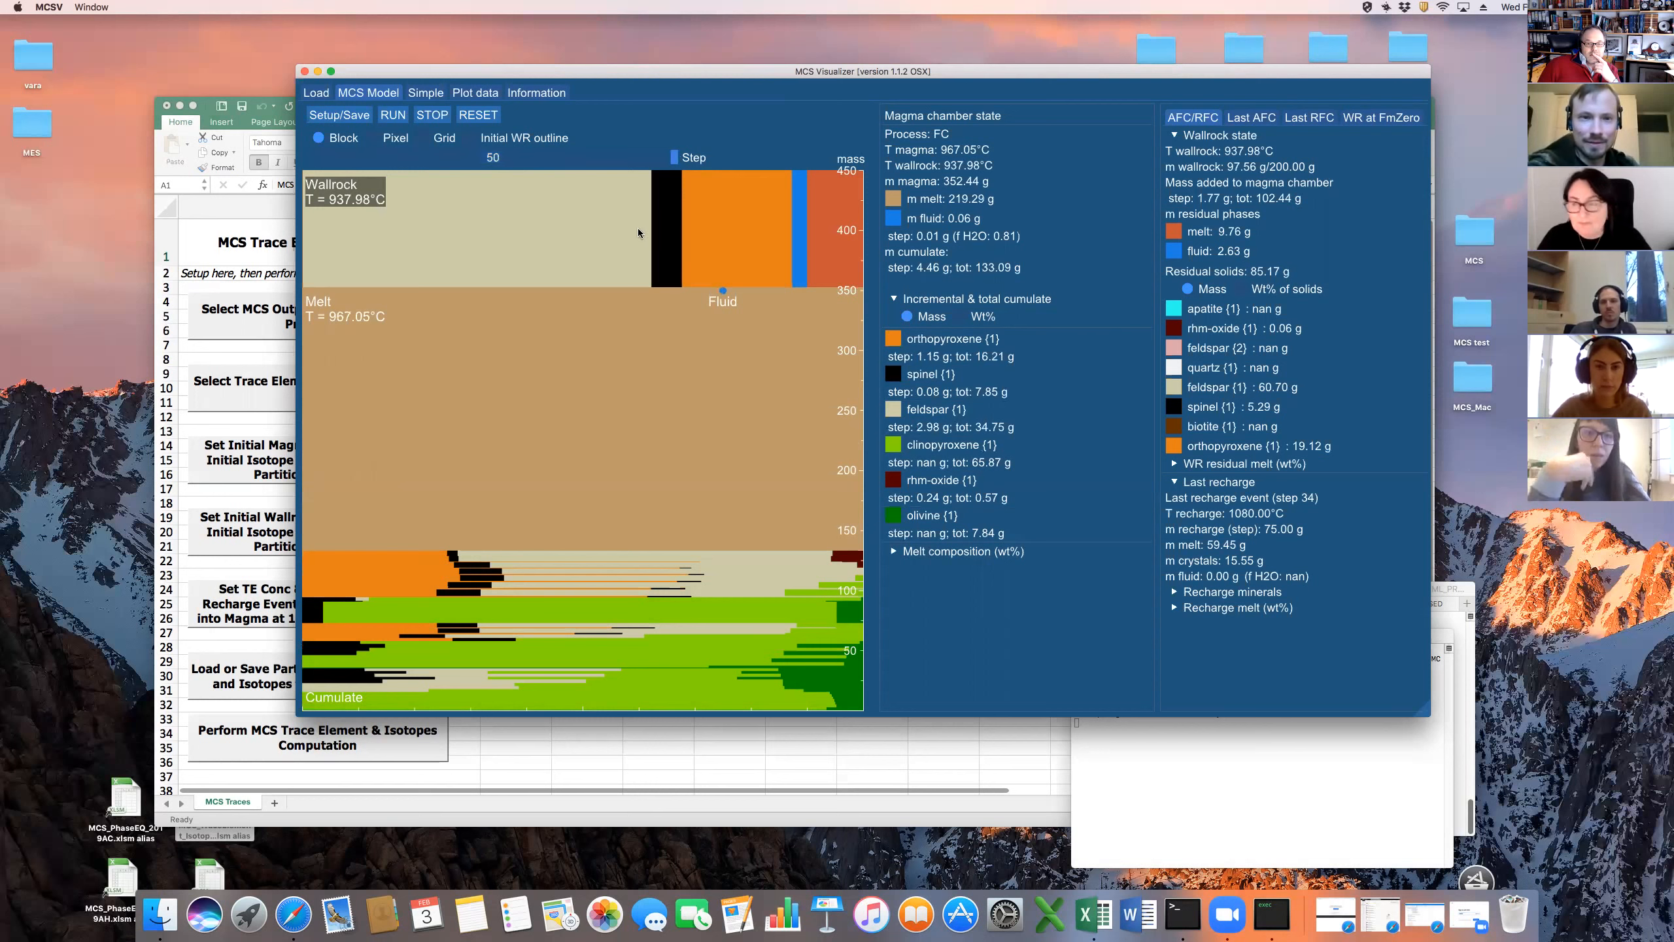